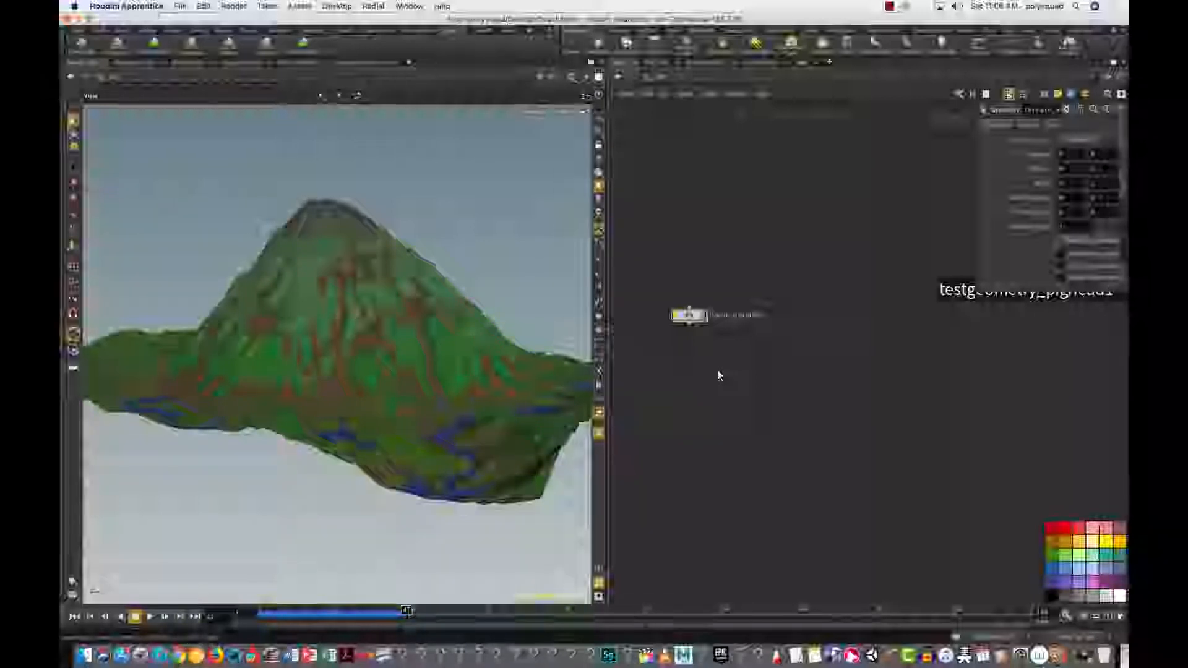
Step: Add a Geometry object below the existing terrain object in the network and rename it
{"action": "key", "text": "Tab"}
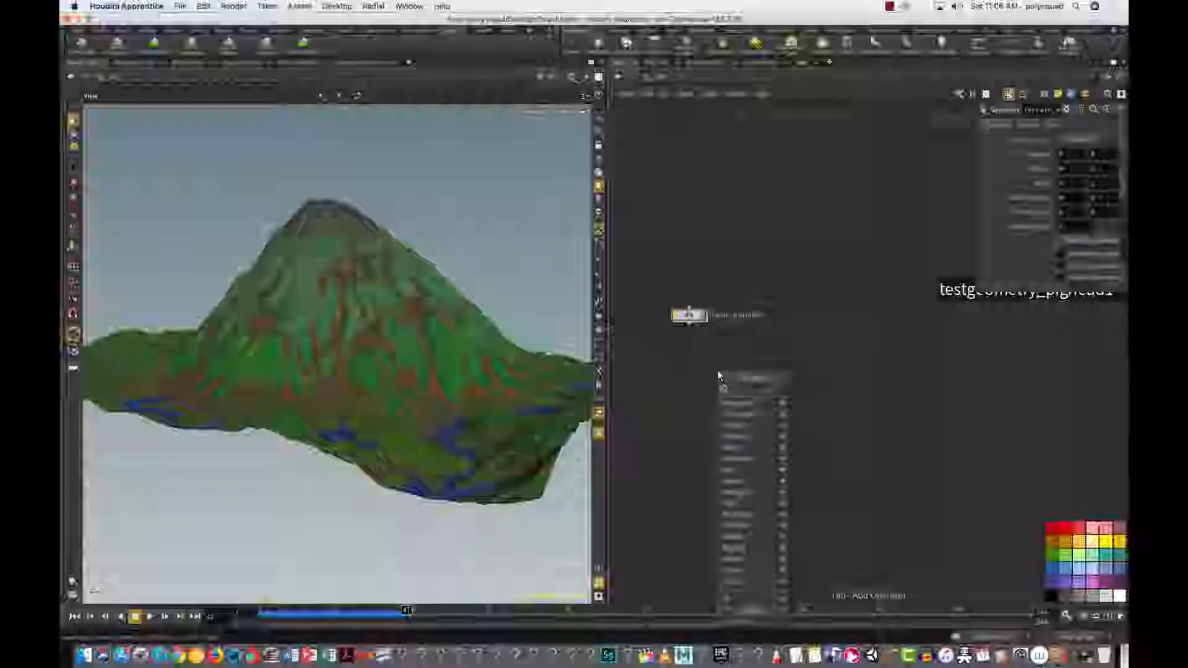
{"action": "type", "text": "geo"}
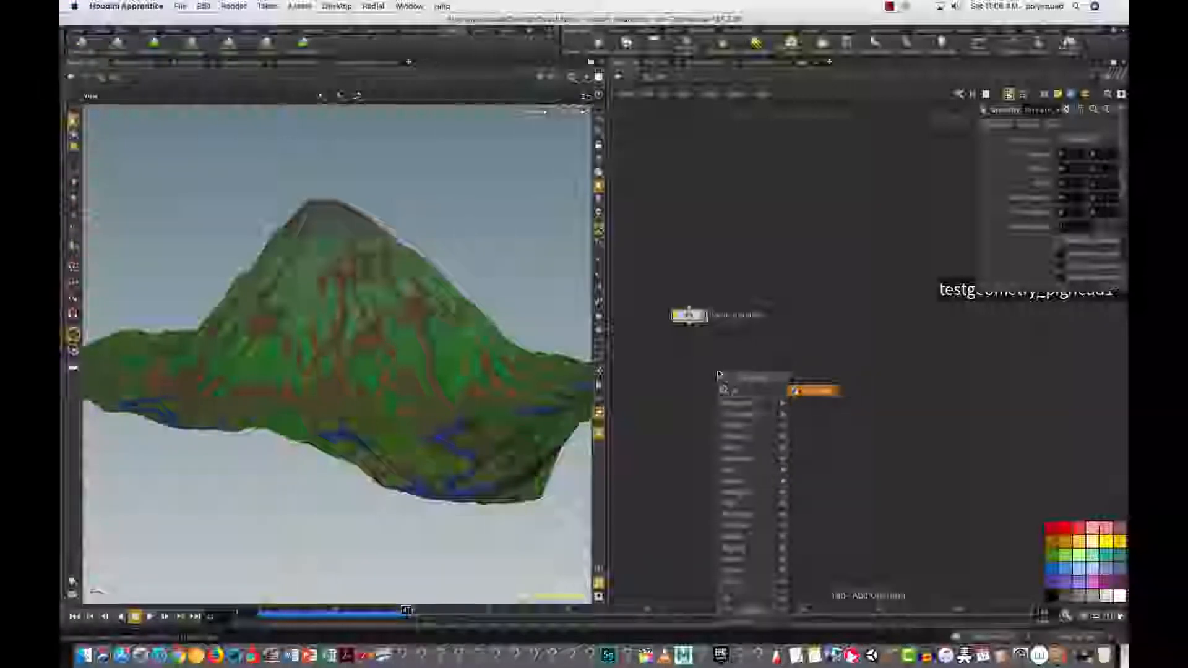
{"action": "key", "text": "Return"}
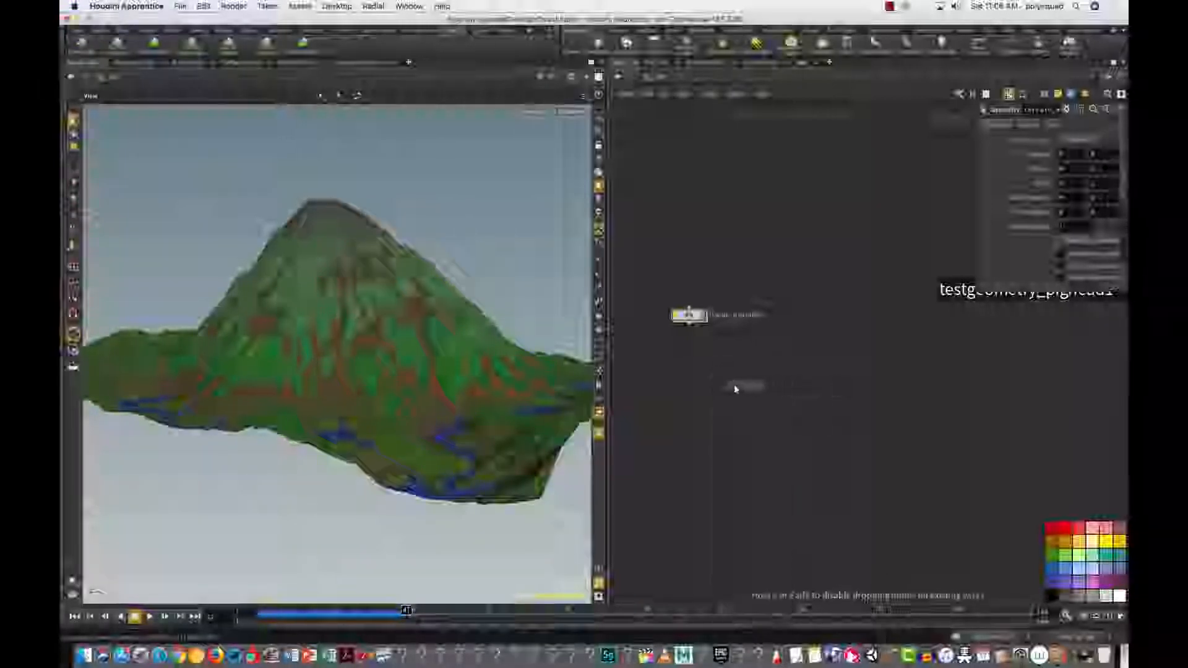
{"action": "left_click", "coordinate": [694, 389]}
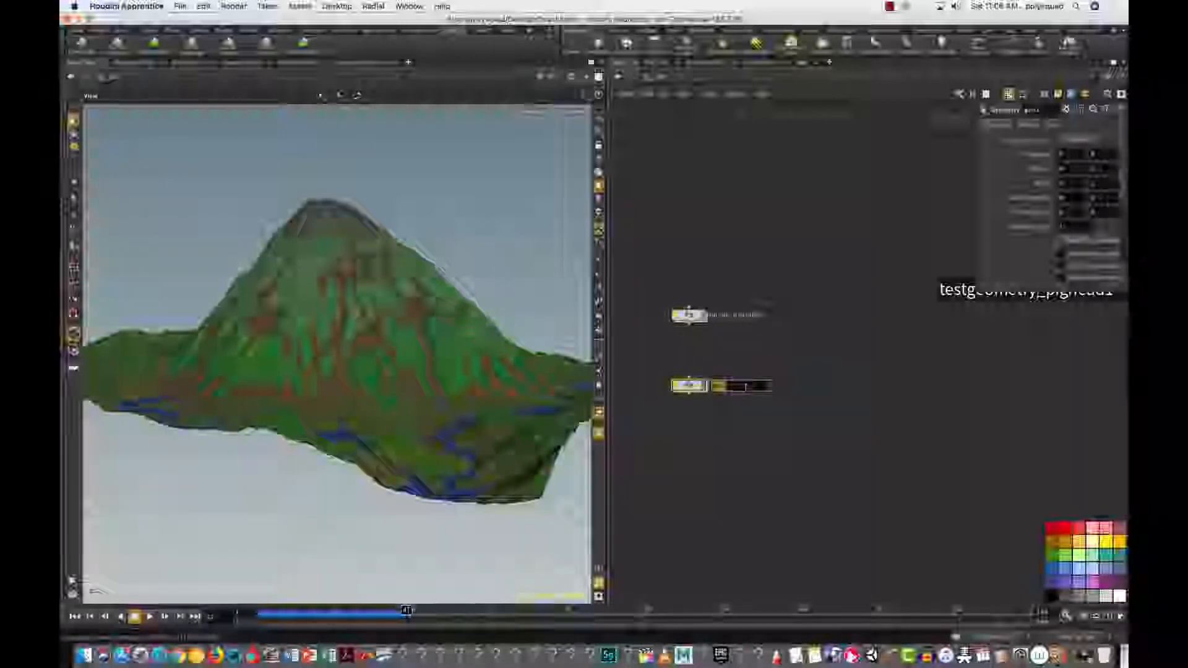
{"action": "type", "text": "terrain"}
{"action": "key", "text": "Return"}
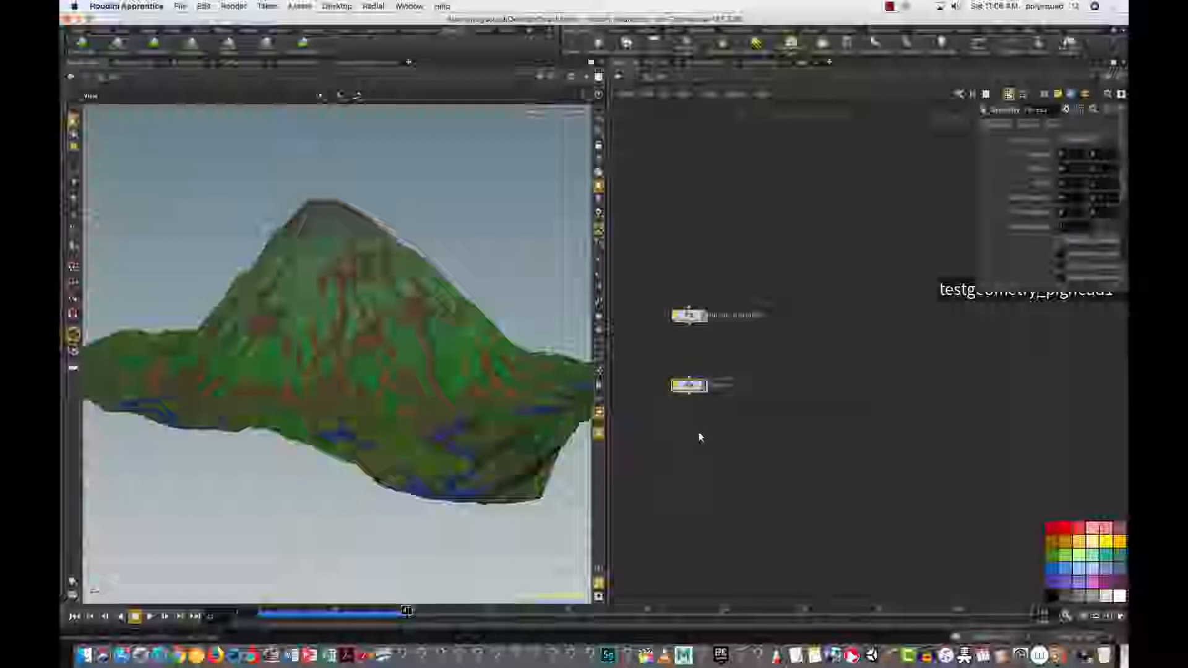
Step: Add another Geometry object below the previous one, name it Tree, and open its network
{"action": "key", "text": "Tab"}
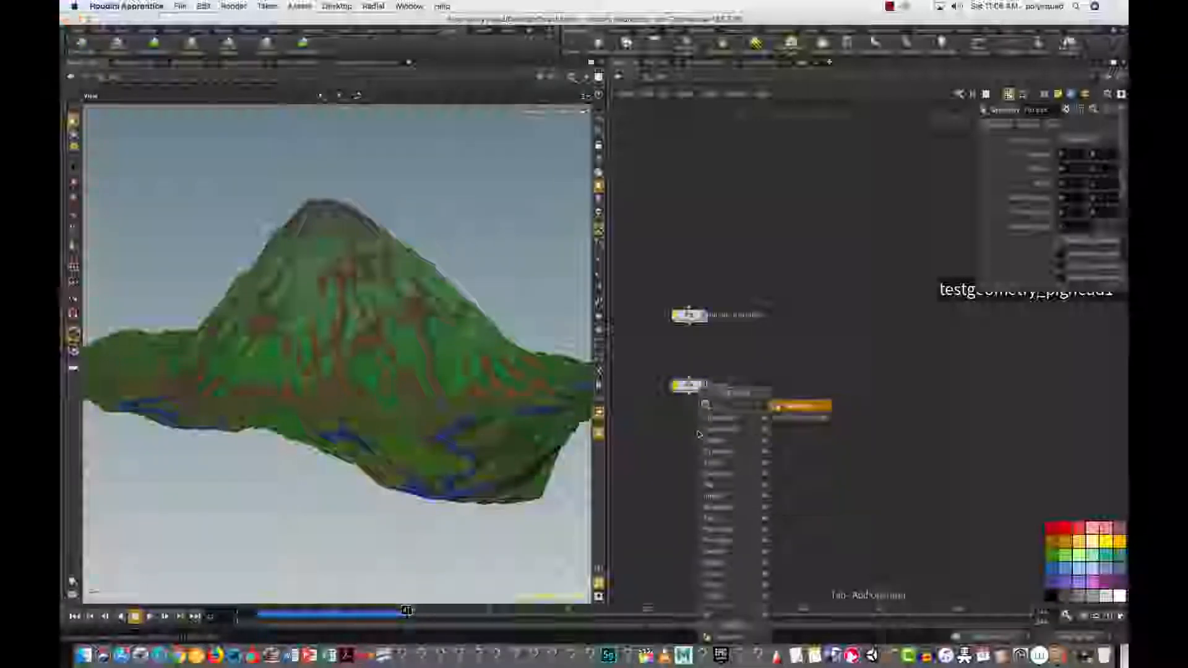
{"action": "left_click", "coordinate": [781, 406]}
{"action": "left_click", "coordinate": [693, 434]}
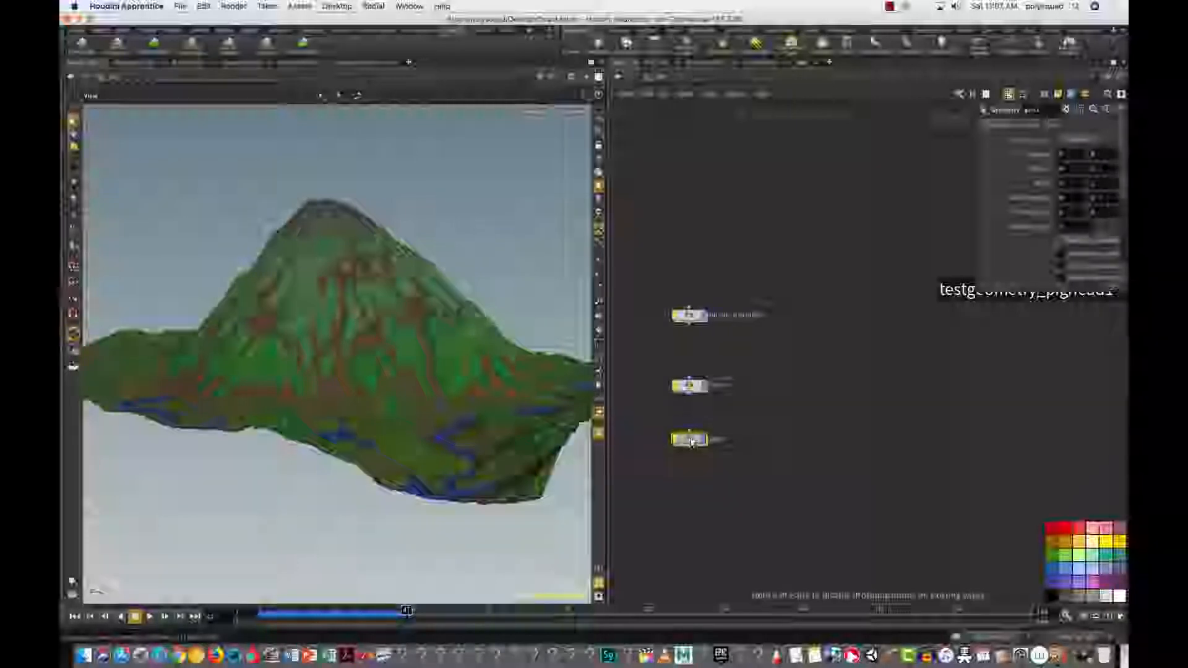
{"action": "double_click", "coordinate": [711, 435]}
{"action": "type", "text": "rock"}
{"action": "key", "text": "Return"}
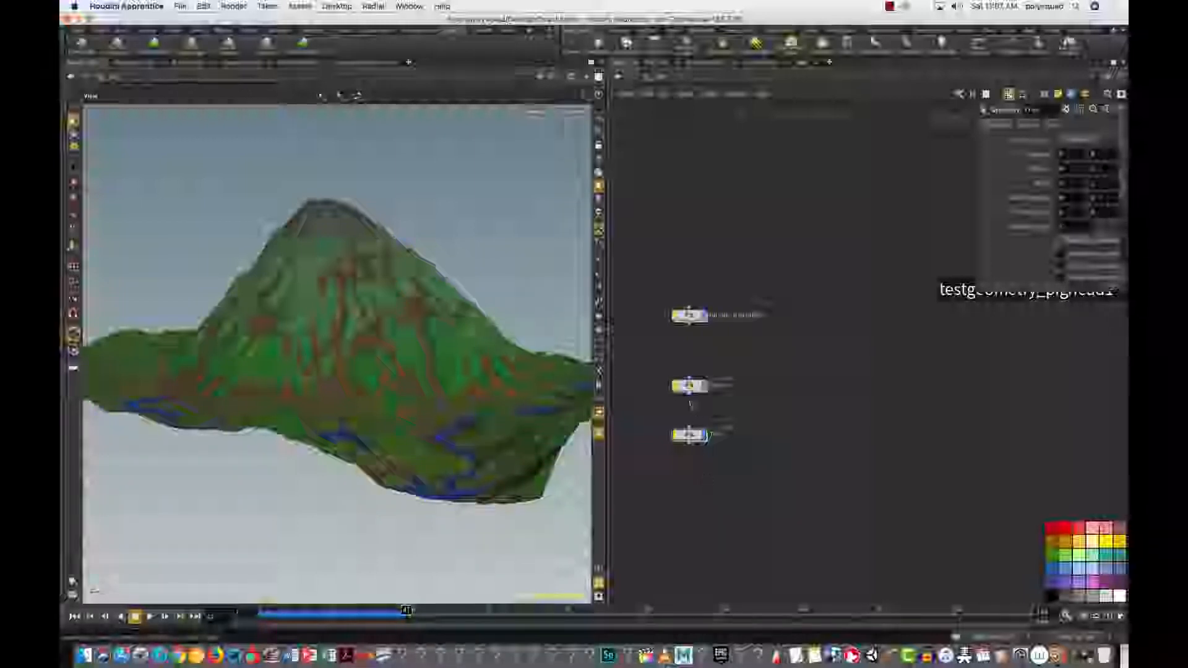
{"action": "mouse_move", "coordinate": [692, 436]}
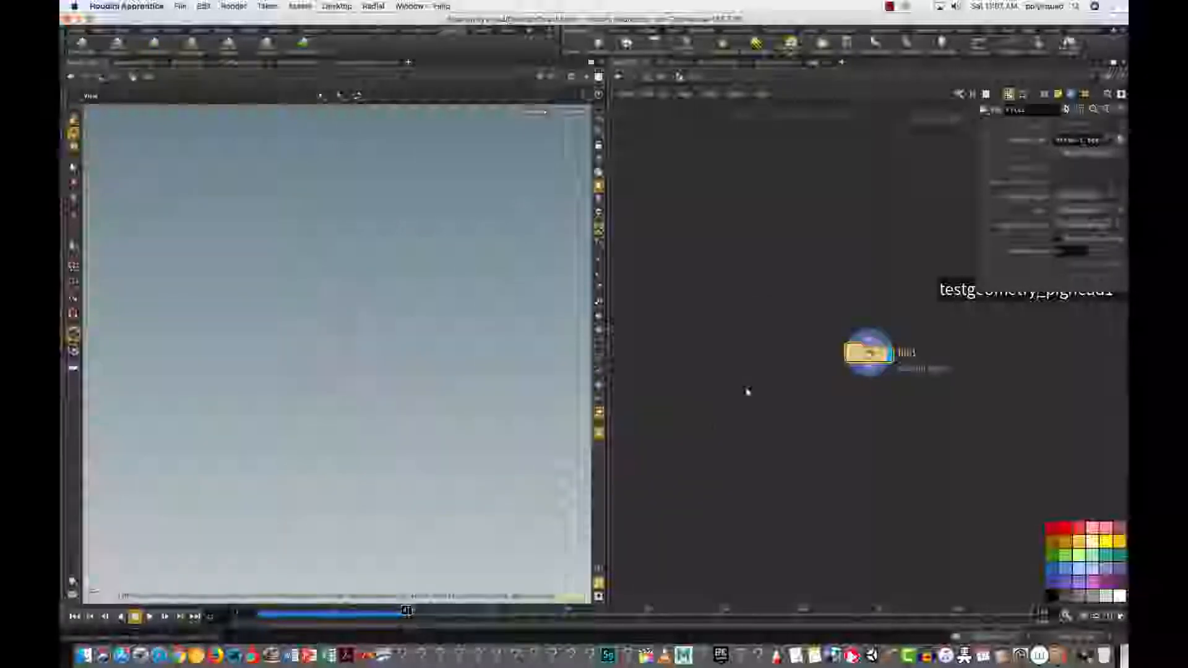
Step: Load tree1.bgeo.gz from $HIP/geo/tree into the file1 node, with sequence files listed individually, and frame the tree in the viewport
{"action": "left_click_drag", "start_coordinate": [864, 364], "coordinate": [698, 379]}
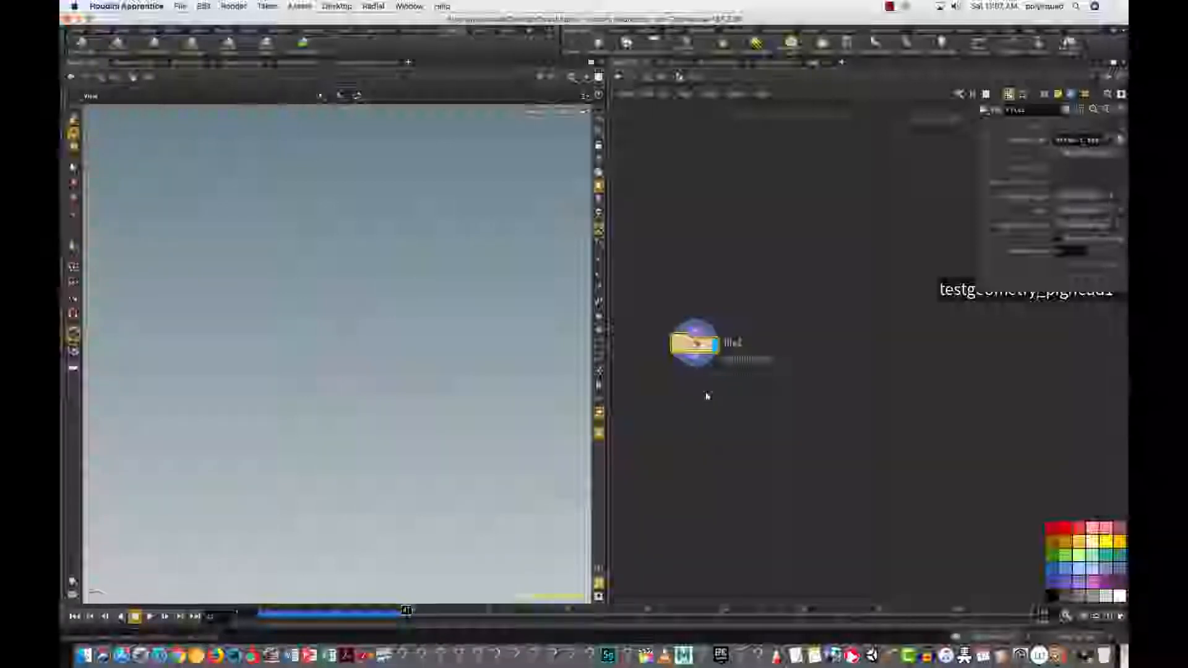
{"action": "left_click_drag", "start_coordinate": [981, 262], "coordinate": [795, 262]}
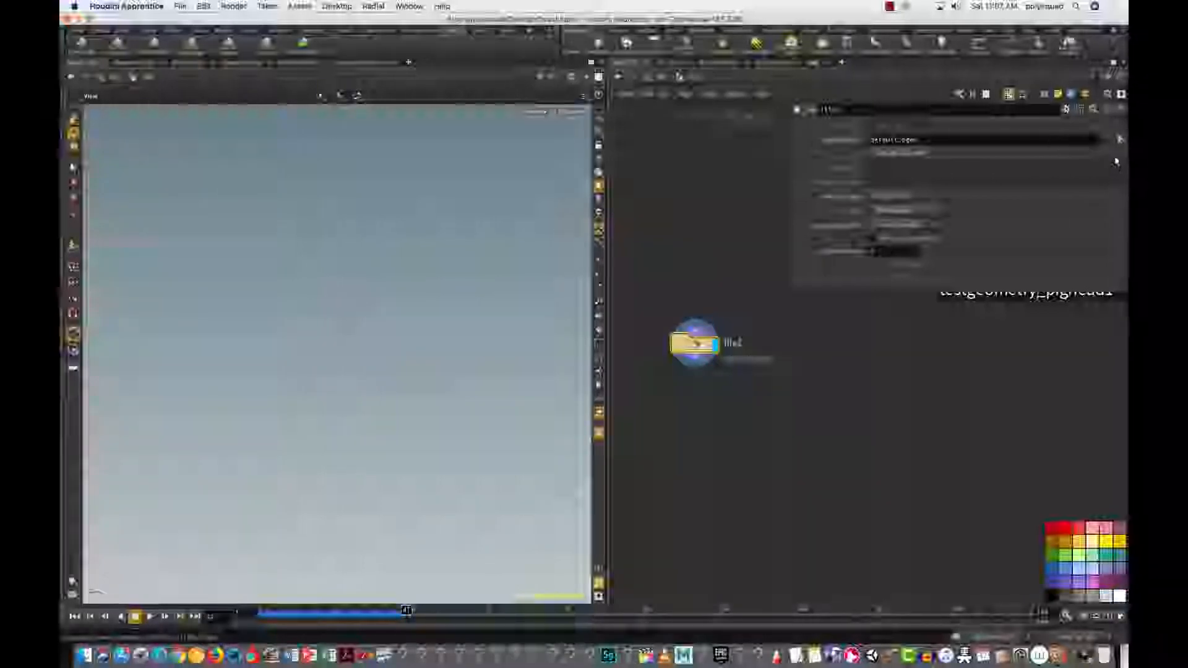
{"action": "left_click", "coordinate": [1119, 139]}
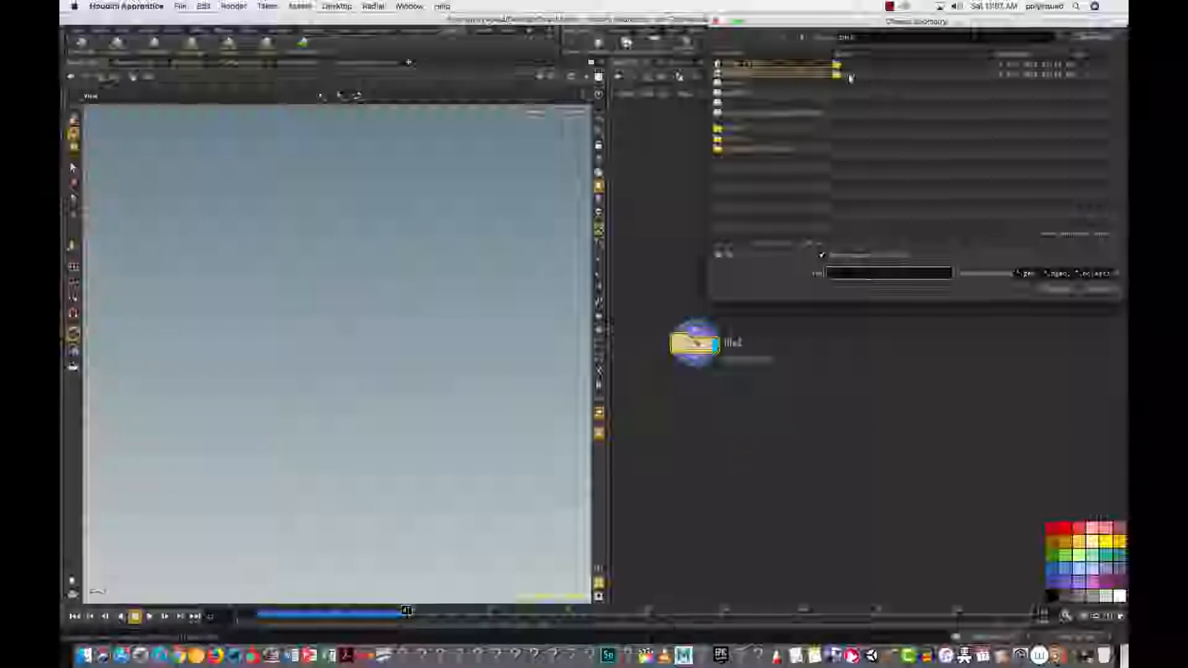
{"action": "left_click", "coordinate": [871, 76]}
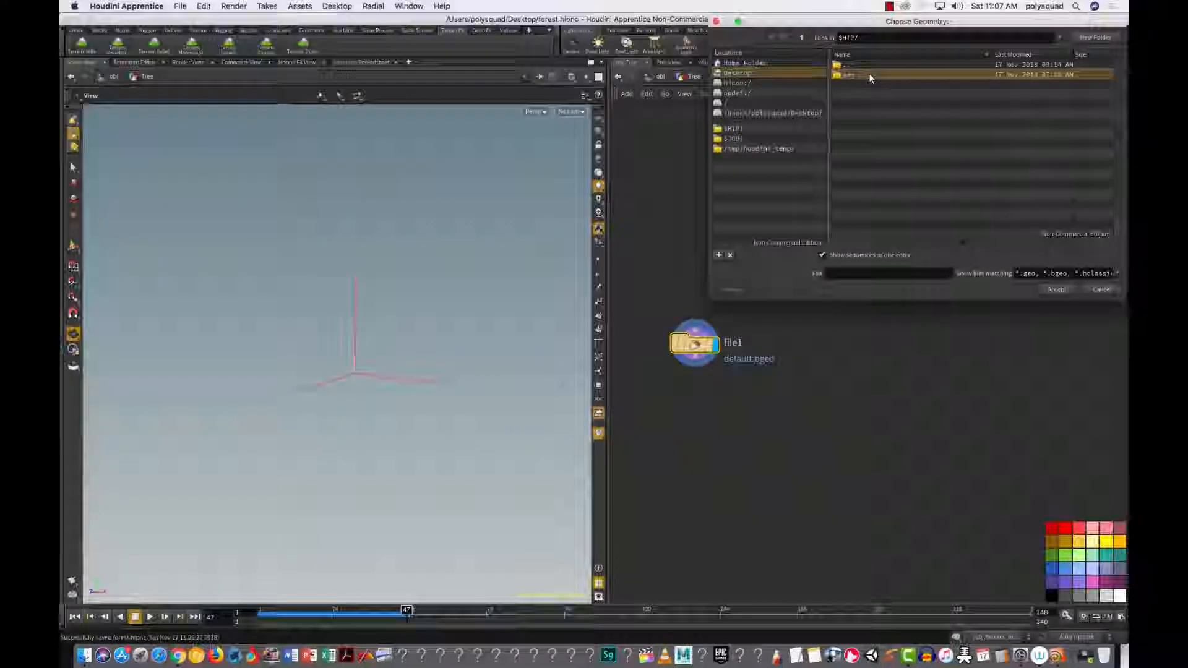
{"action": "double_click", "coordinate": [868, 73]}
{"action": "left_click", "coordinate": [855, 84]}
{"action": "double_click", "coordinate": [855, 85]}
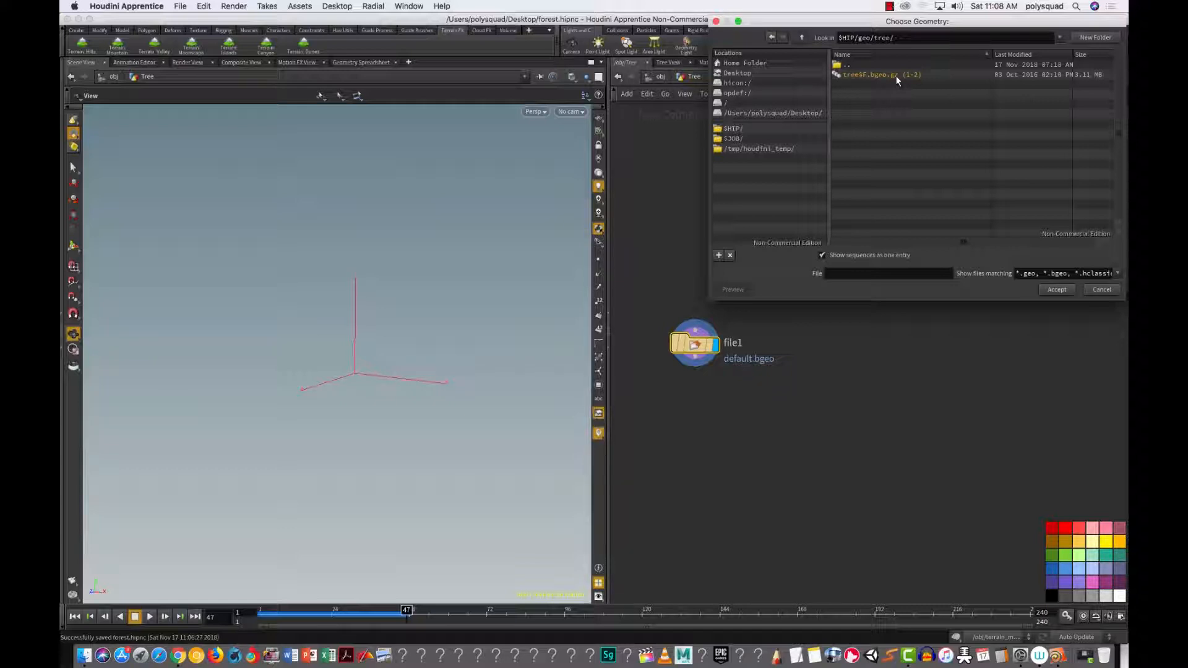
{"action": "left_click", "coordinate": [821, 256]}
{"action": "left_click", "coordinate": [860, 75]}
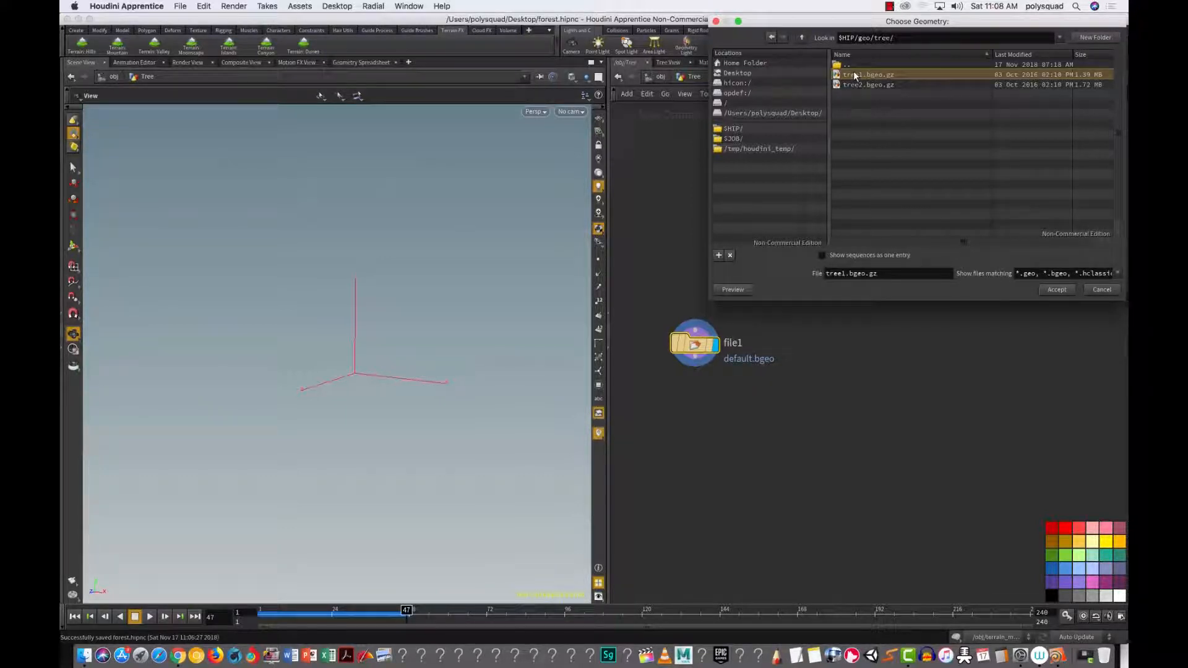
{"action": "left_click", "coordinate": [1057, 290]}
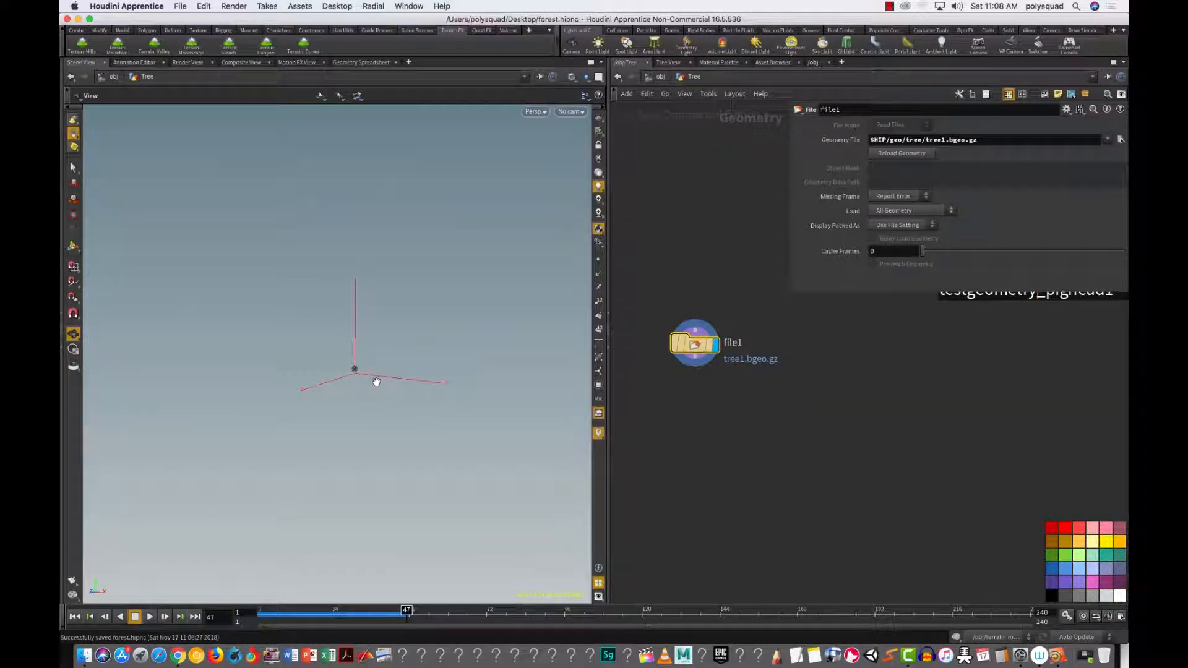
{"action": "key", "text": "g"}
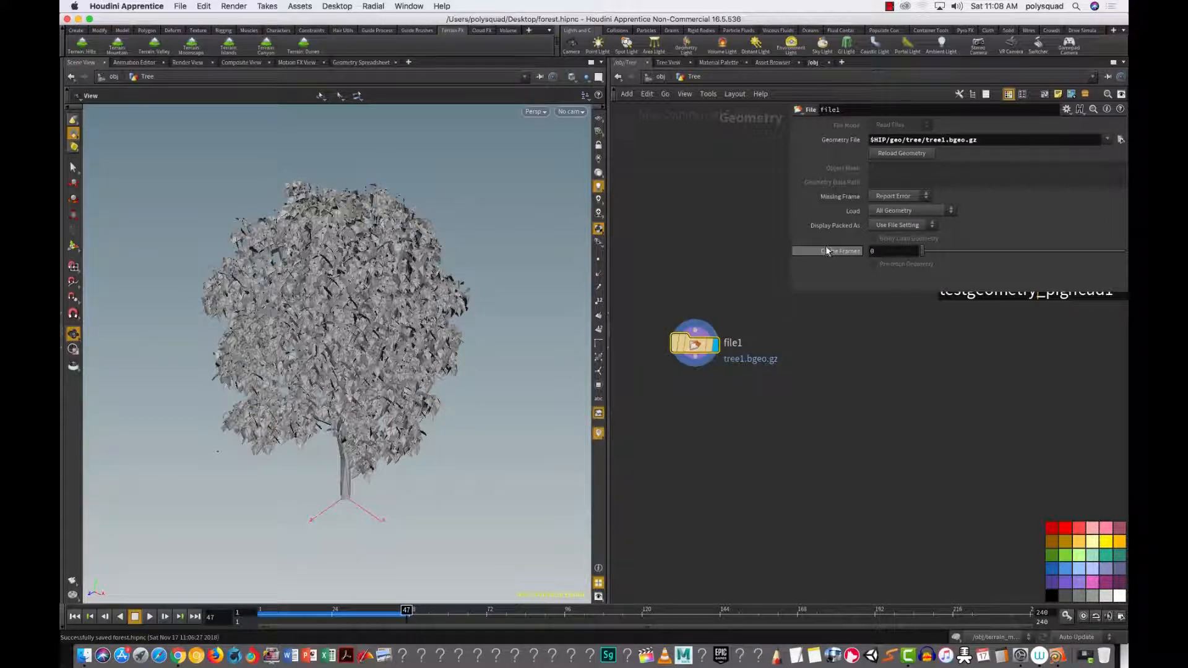
{"action": "left_click_drag", "start_coordinate": [697, 350], "coordinate": [708, 357]}
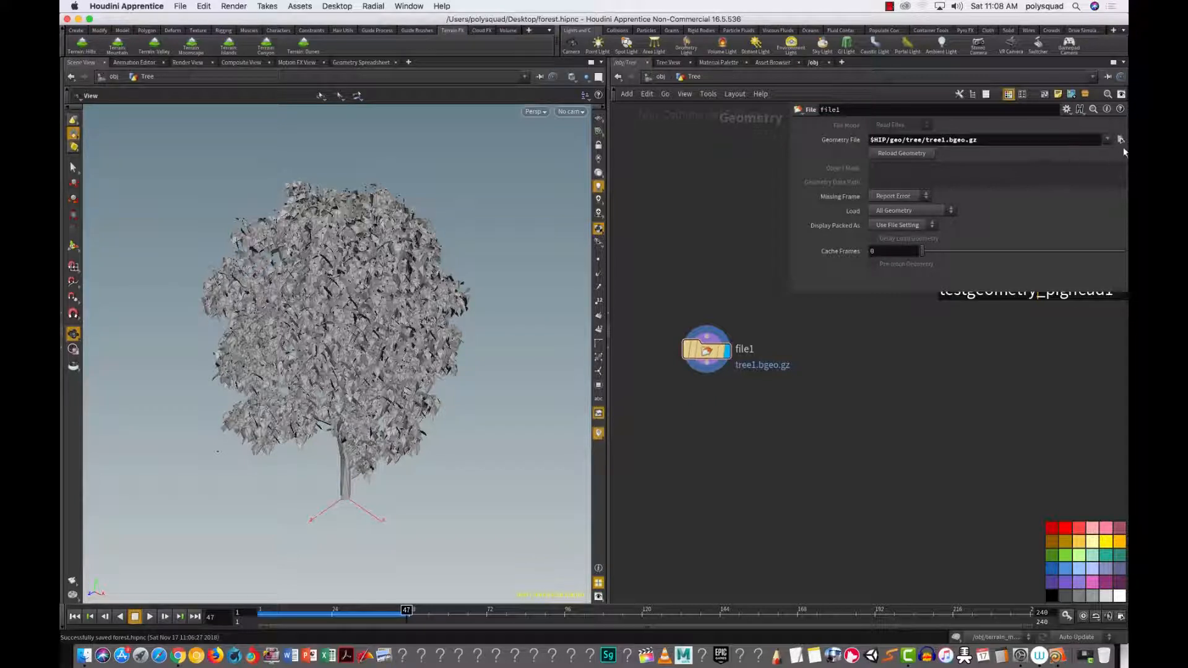
{"action": "left_click_drag", "start_coordinate": [810, 423], "coordinate": [632, 308]}
{"action": "left_click_drag", "start_coordinate": [702, 358], "coordinate": [723, 381]}
{"action": "left_click_drag", "start_coordinate": [803, 421], "coordinate": [835, 437]}
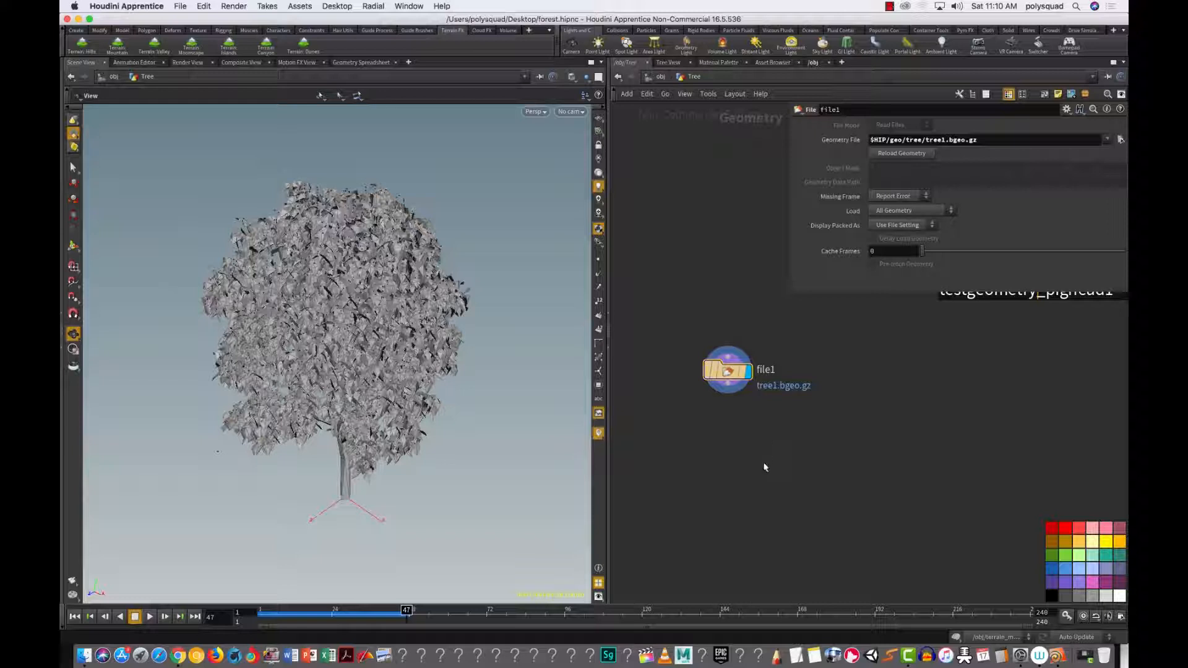
Step: Add a Color node below file1, feed it from file1's output, and display its result
{"action": "key", "text": "Tab"}
{"action": "type", "text": "co"}
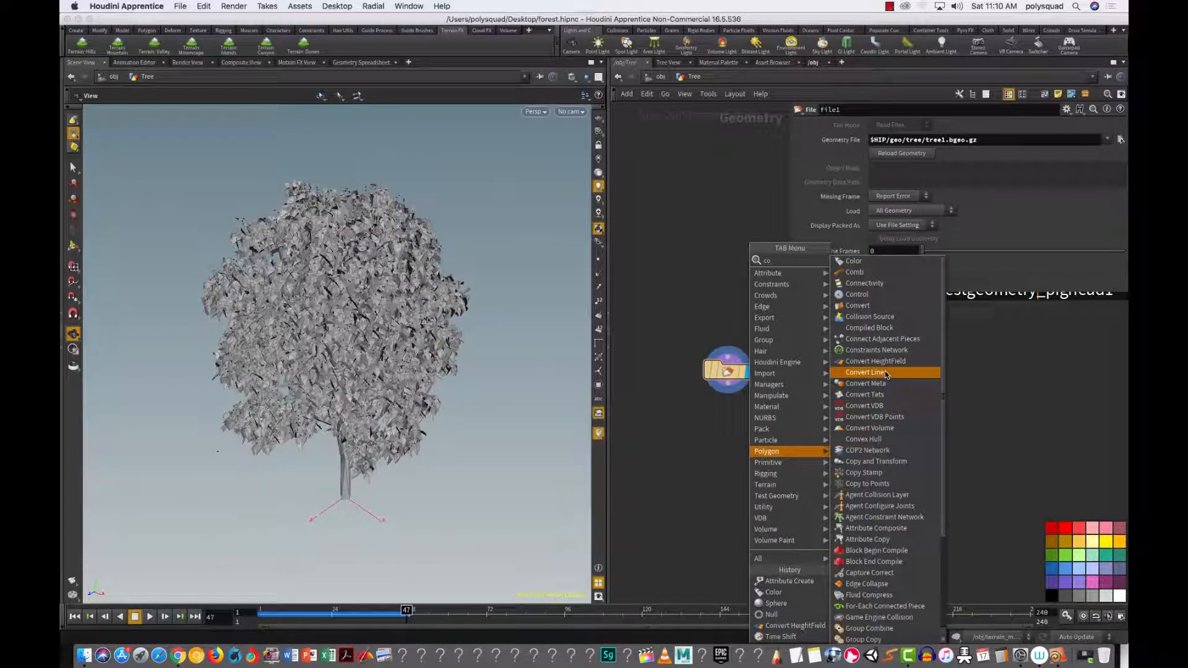
{"action": "left_click", "coordinate": [857, 261]}
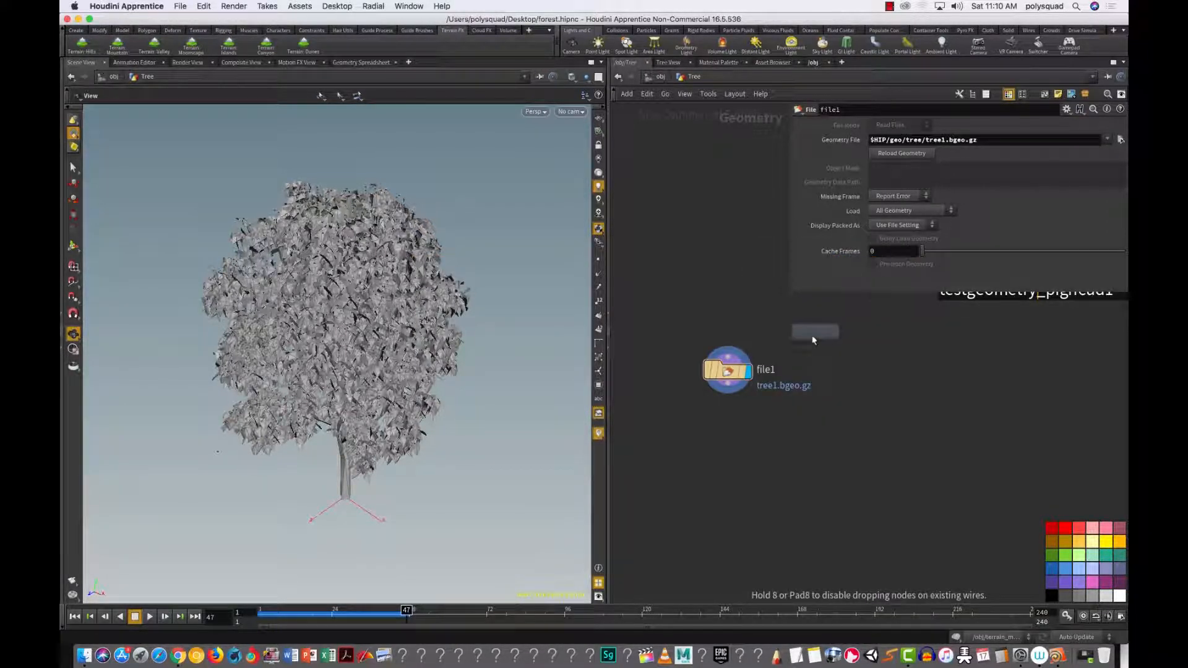
{"action": "left_click", "coordinate": [719, 448]}
{"action": "left_click", "coordinate": [728, 383]}
{"action": "left_click", "coordinate": [718, 433]}
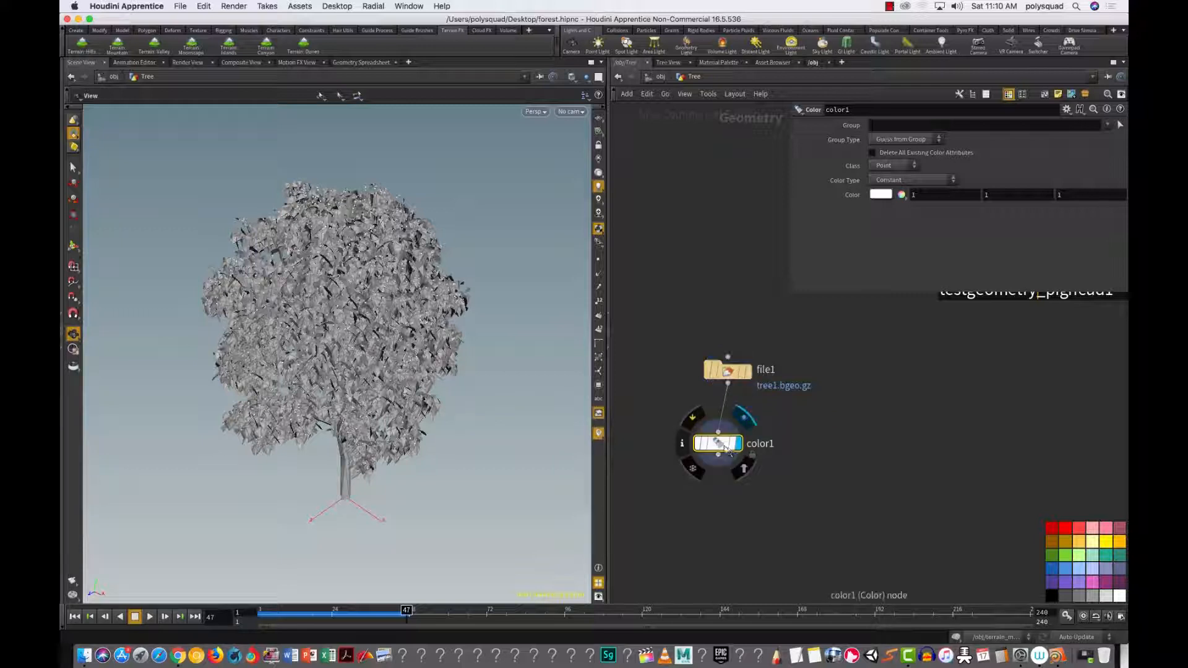
Step: Set the color1 node's colour to a muted leaf green with RGB 0.291311, 0.584, 0.189216
{"action": "left_click", "coordinate": [881, 195]}
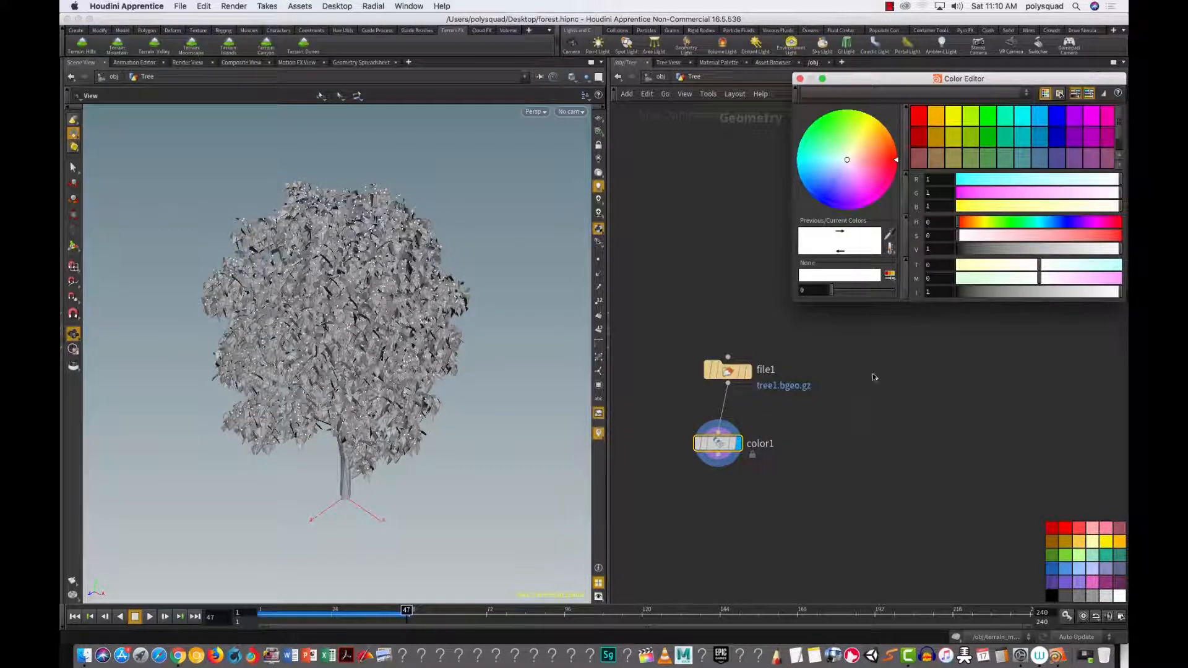
{"action": "left_click", "coordinate": [988, 118]}
{"action": "left_click_drag", "start_coordinate": [1049, 198], "coordinate": [1030, 195]}
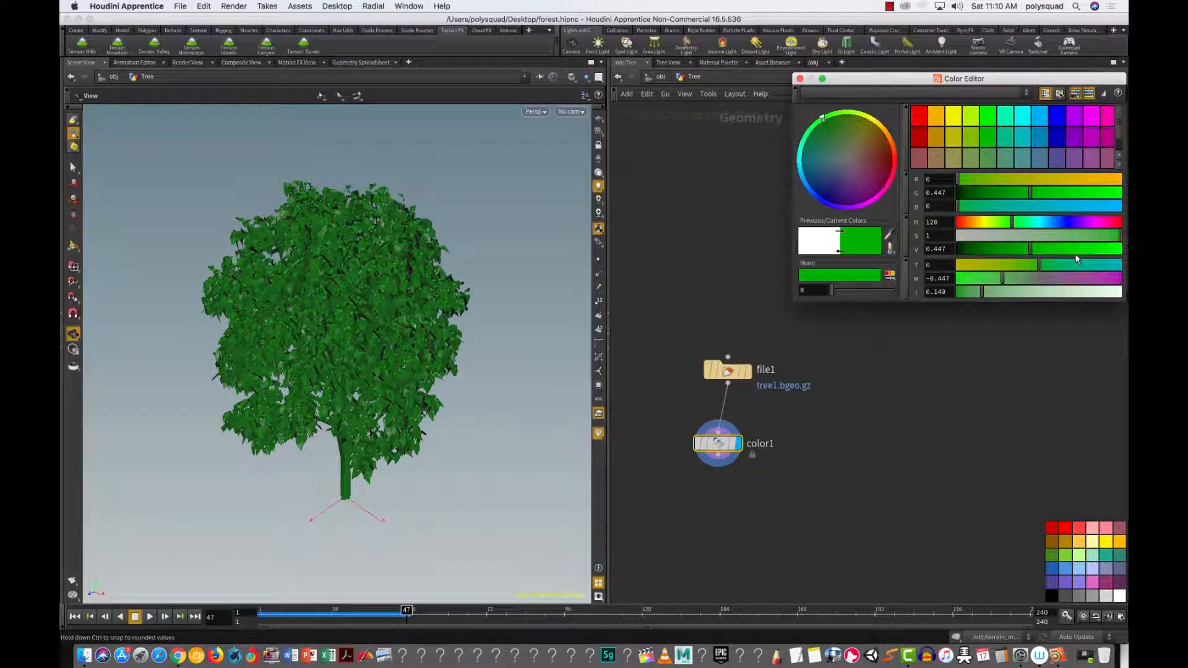
{"action": "left_click_drag", "start_coordinate": [1042, 266], "coordinate": [1015, 272]}
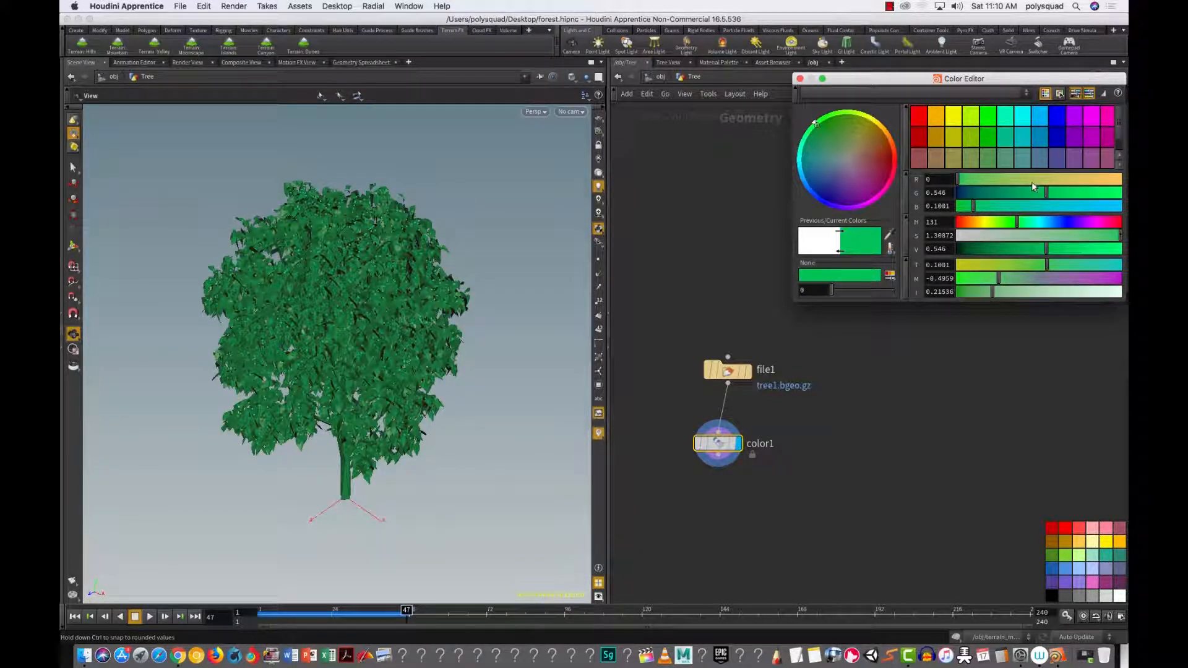
{"action": "left_click_drag", "start_coordinate": [1018, 178], "coordinate": [1048, 199]}
{"action": "left_click_drag", "start_coordinate": [1086, 235], "coordinate": [1053, 257]}
{"action": "left_click", "coordinate": [976, 340]}
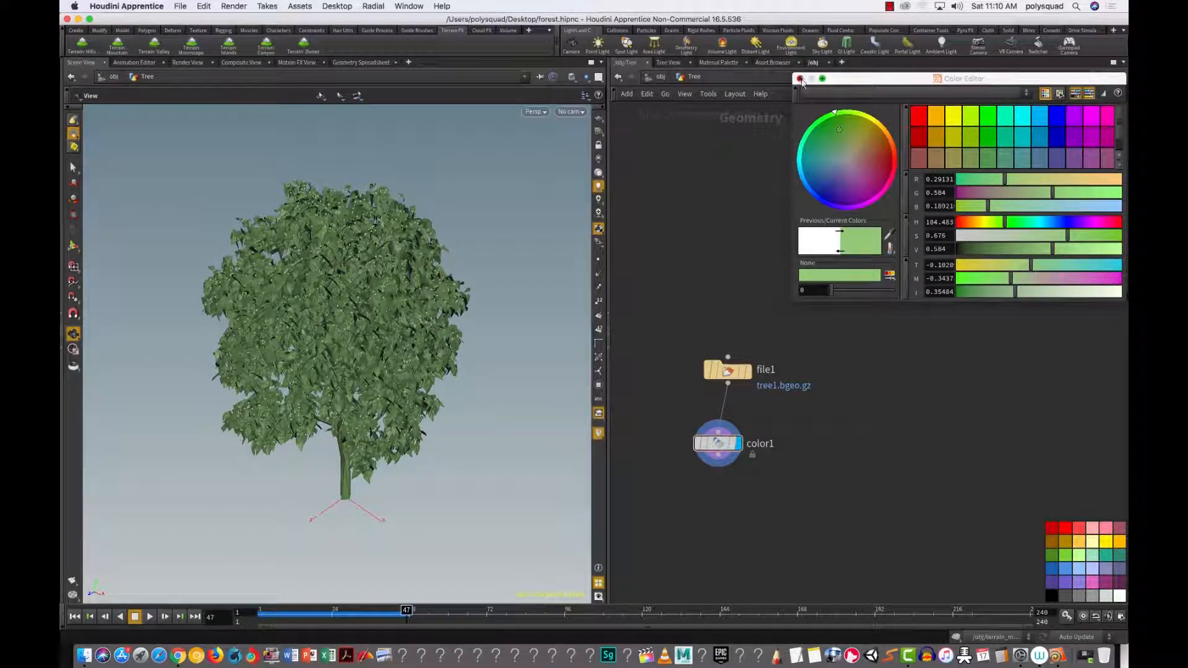
{"action": "left_click", "coordinate": [800, 78]}
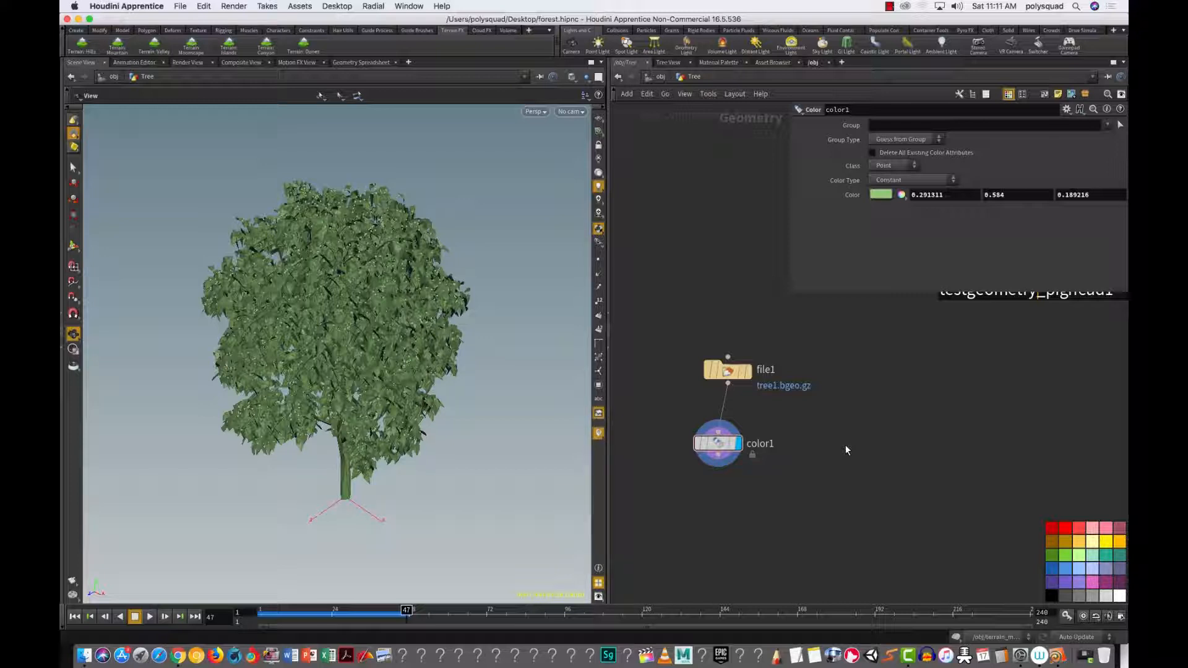
Step: Duplicate color1 as a second Color node, connect color1's output to it, and align it directly below
{"action": "left_click_drag", "start_coordinate": [787, 486], "coordinate": [771, 521]}
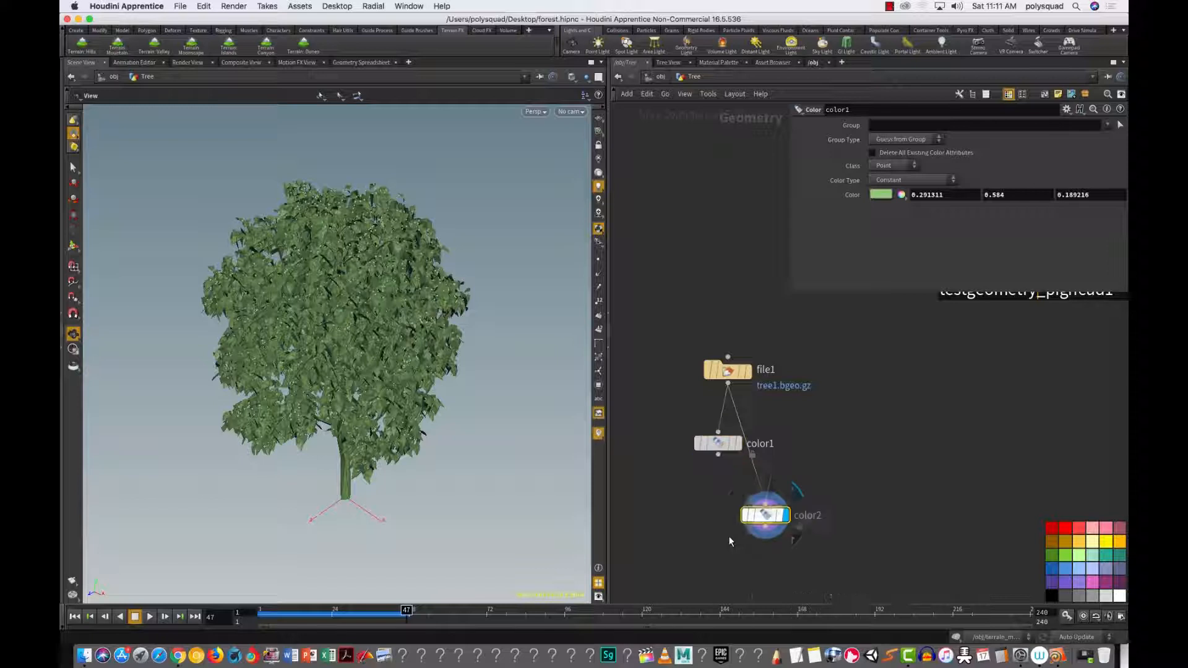
{"action": "left_click", "coordinate": [718, 461]}
{"action": "left_click", "coordinate": [765, 504]}
{"action": "left_click_drag", "start_coordinate": [771, 525], "coordinate": [716, 547]}
{"action": "left_click_drag", "start_coordinate": [655, 485], "coordinate": [768, 570]}
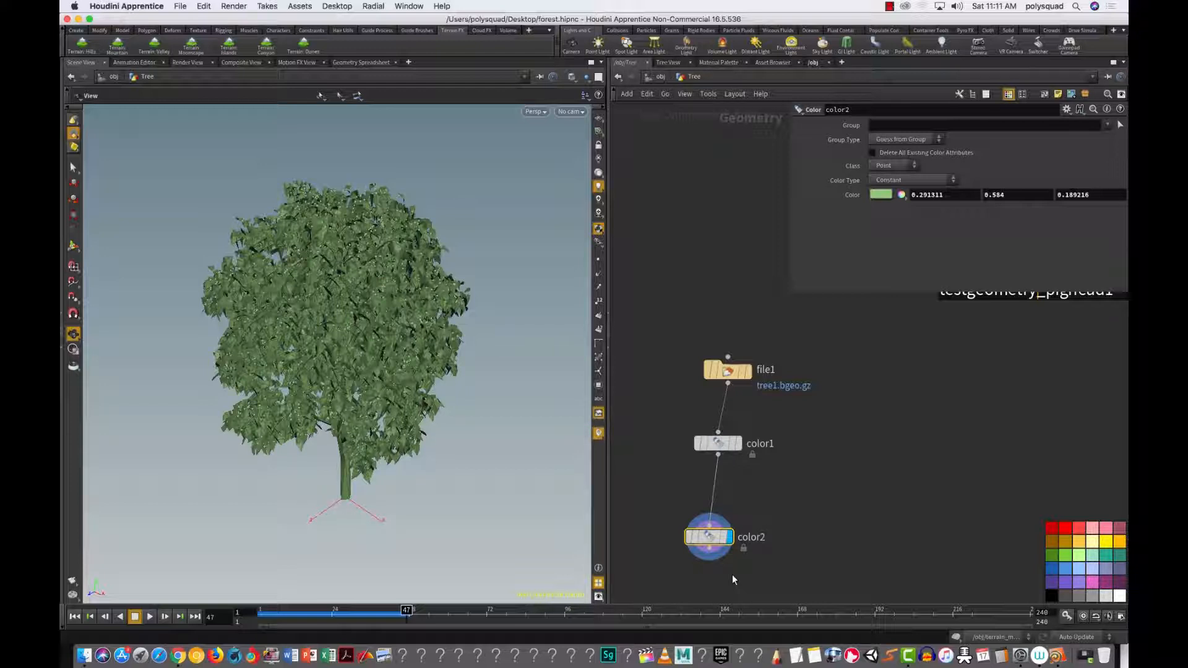
{"action": "left_click_drag", "start_coordinate": [658, 488], "coordinate": [763, 568]}
{"action": "key", "text": "l"}
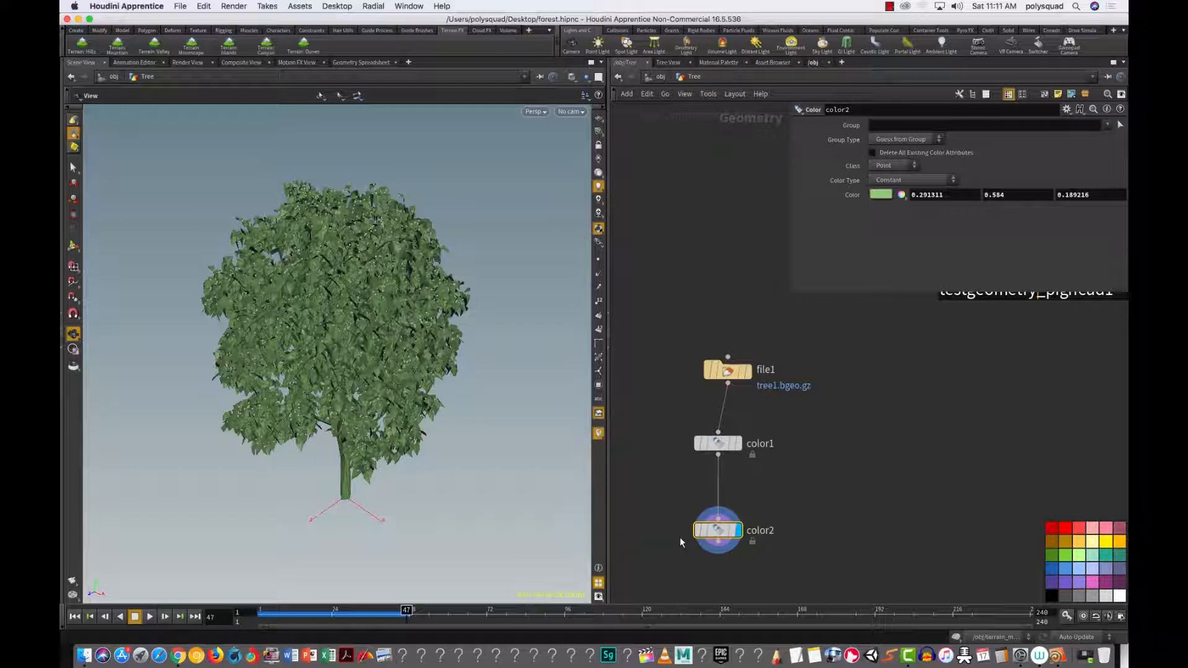
Step: Restrict color2 to the trunk group and set its colour to brown with RGB 0.3, 0.1875, 0.075
{"action": "left_click", "coordinate": [1107, 124]}
{"action": "left_click", "coordinate": [1116, 140]}
{"action": "left_click", "coordinate": [881, 195]}
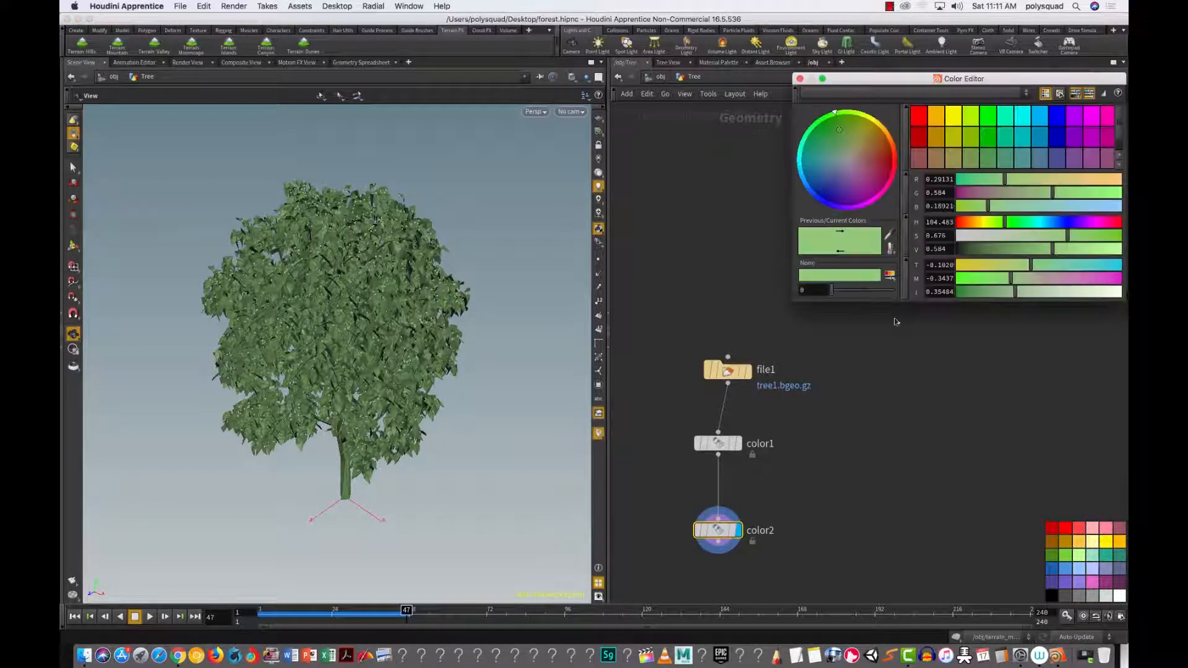
{"action": "left_click", "coordinate": [935, 158]}
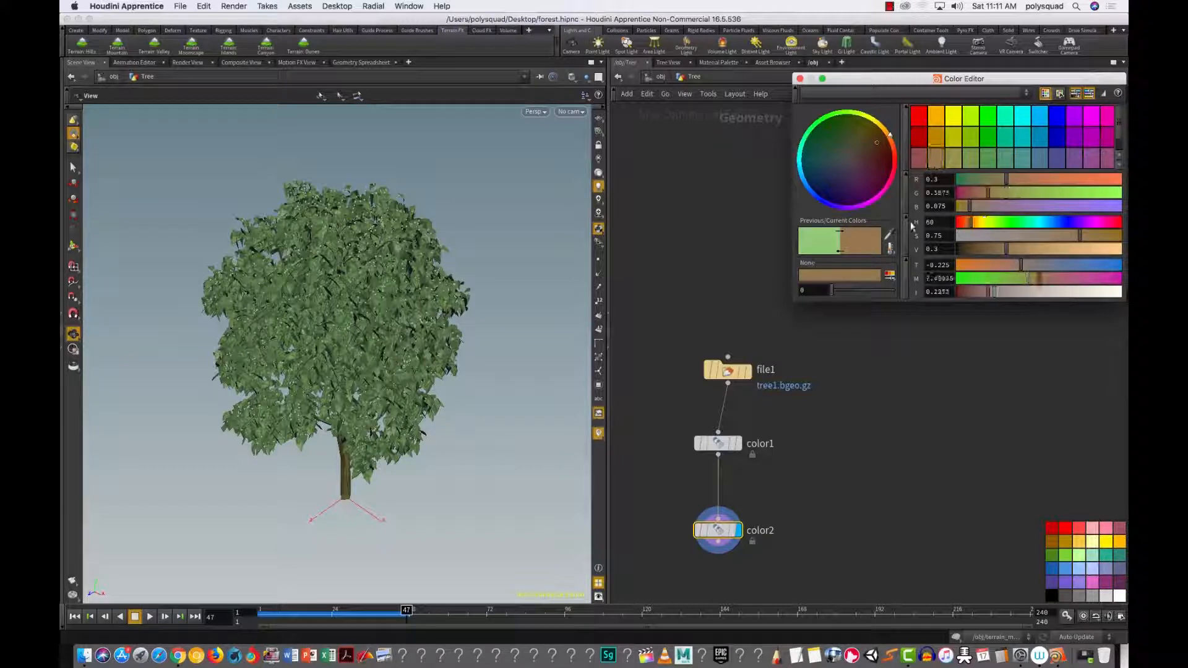
{"action": "left_click_drag", "start_coordinate": [801, 83], "coordinate": [793, 81]}
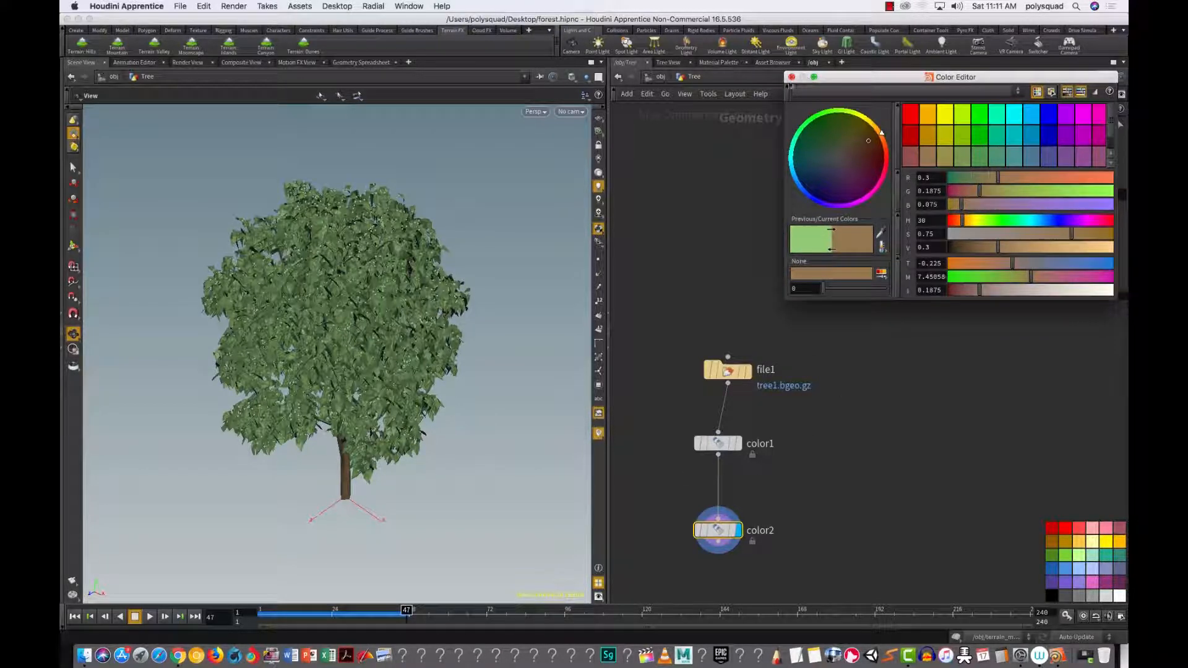
{"action": "left_click", "coordinate": [791, 76]}
Step: Inspect the coloured tree from a lower angle and view the color2 node's information, including its point groups
{"action": "left_click_drag", "start_coordinate": [424, 453], "coordinate": [451, 392]}
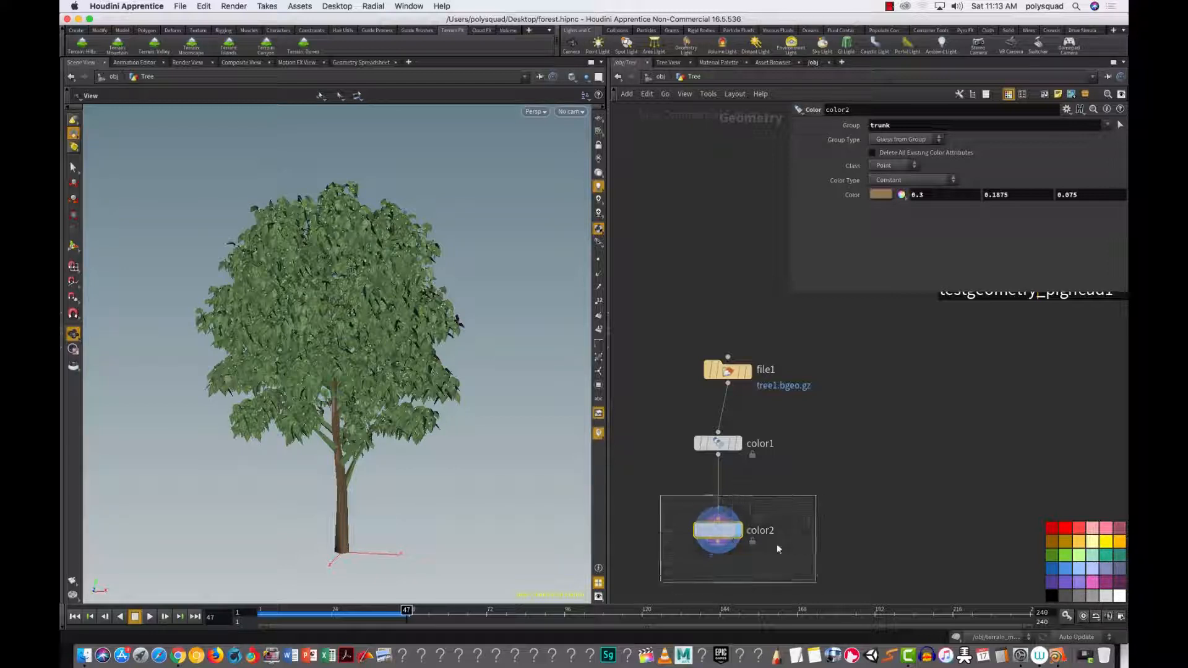
{"action": "mouse_move", "coordinate": [686, 543]}
{"action": "key", "text": "u"}
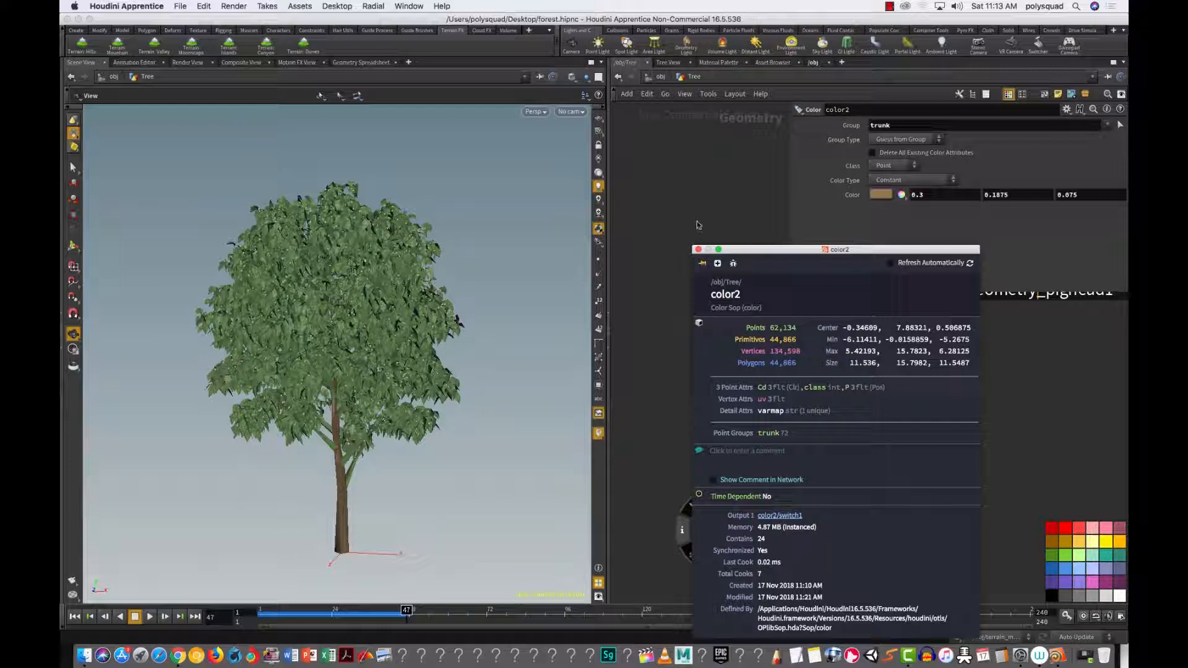
Step: Close color2's information window and align the color1 node directly below file1
{"action": "left_click", "coordinate": [698, 249]}
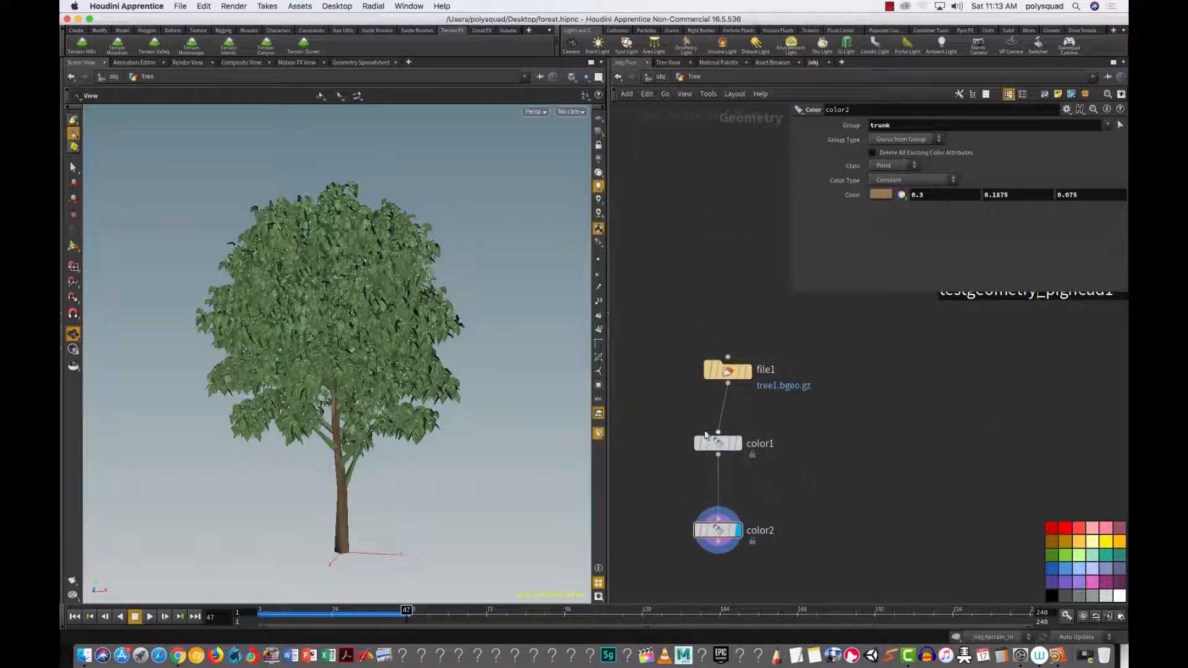
{"action": "left_click_drag", "start_coordinate": [718, 447], "coordinate": [727, 450]}
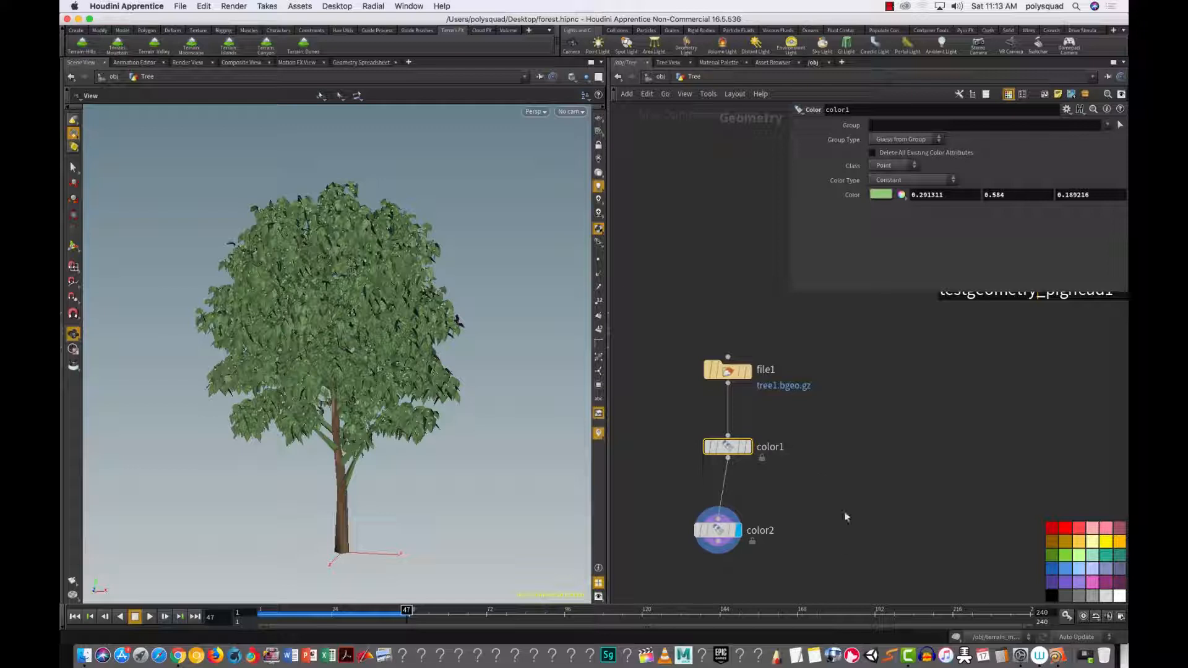
{"action": "left_click", "coordinate": [806, 528]}
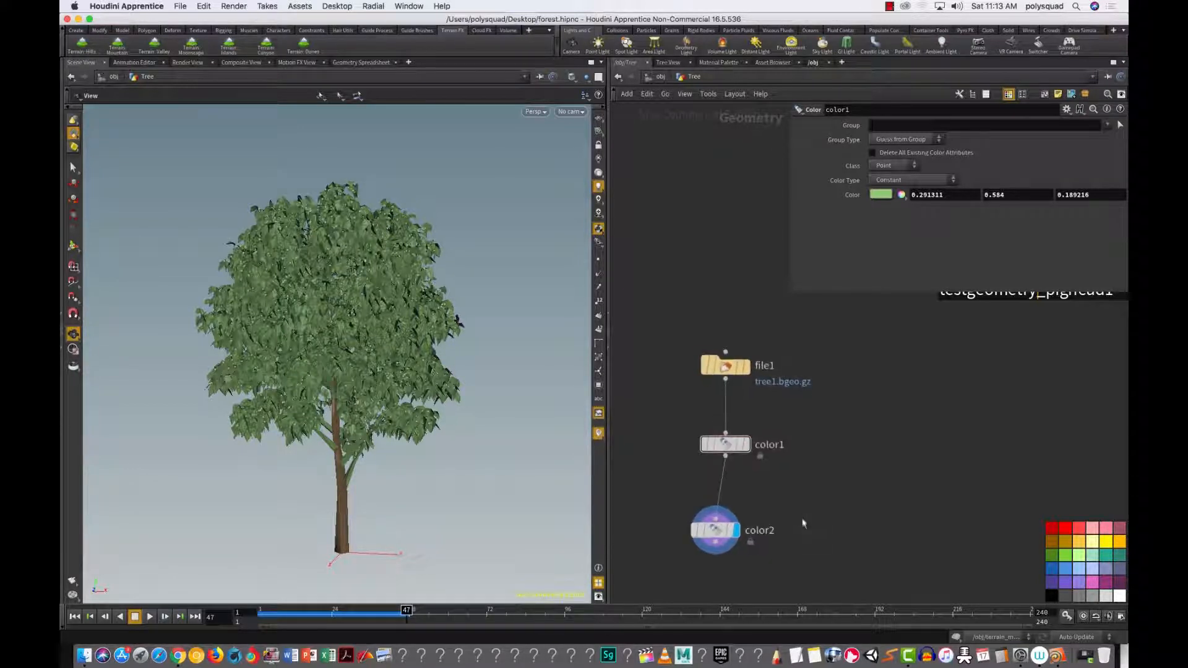
Step: Add a Pack node below color2, connect color2's output to it, and set its display flag
{"action": "scroll", "coordinate": [730, 514], "scroll_direction": "down", "scroll_amount": 3}
{"action": "key", "text": "Tab"}
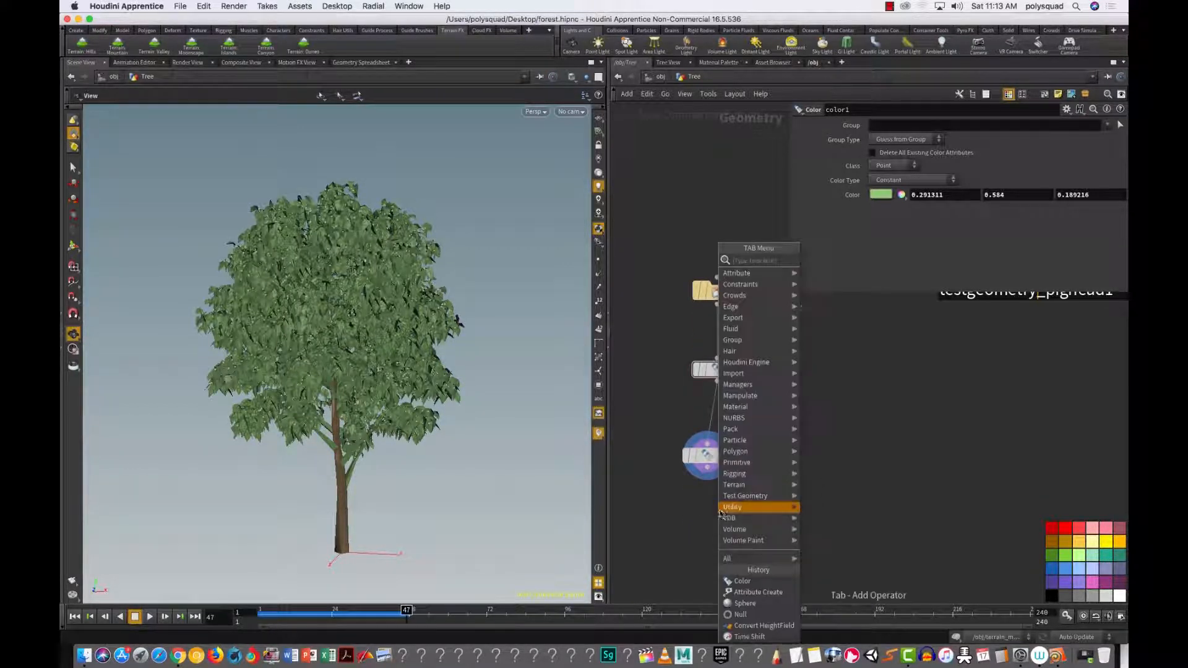
{"action": "mouse_move", "coordinate": [729, 507]}
{"action": "type", "text": "pac"}
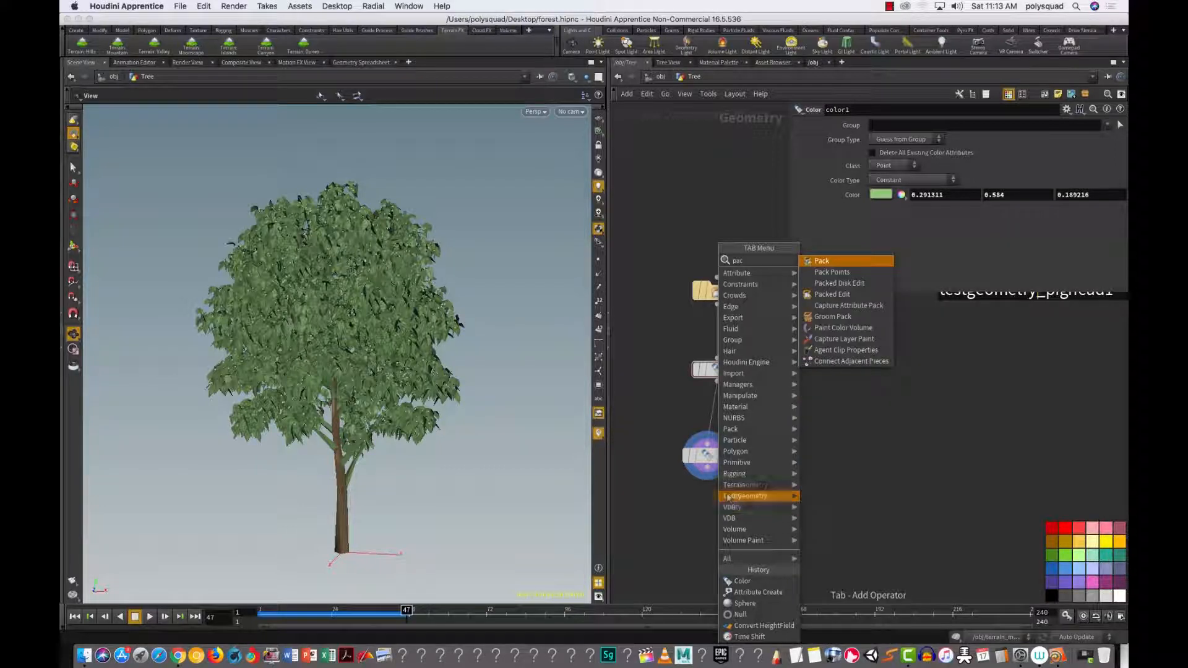
{"action": "left_click", "coordinate": [821, 264]}
{"action": "left_click", "coordinate": [700, 541]}
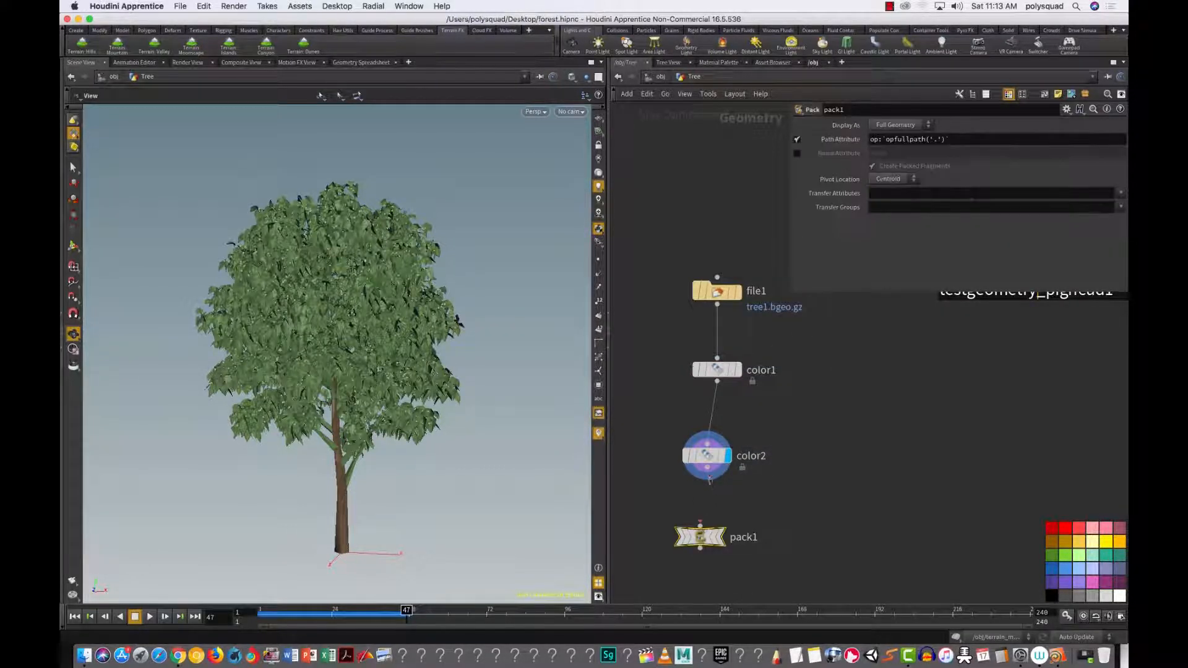
{"action": "left_click", "coordinate": [721, 543]}
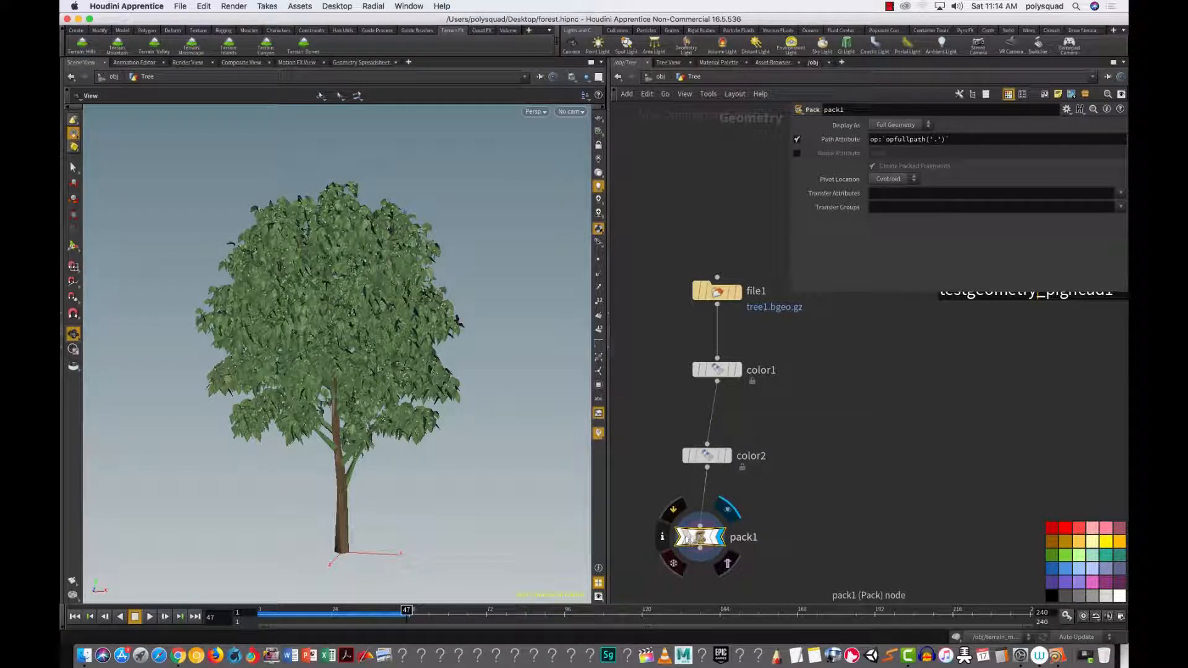
Step: Compare the geometry information of pack1 and color2, including point and primitive counts and memory
{"action": "left_click", "coordinate": [663, 545]}
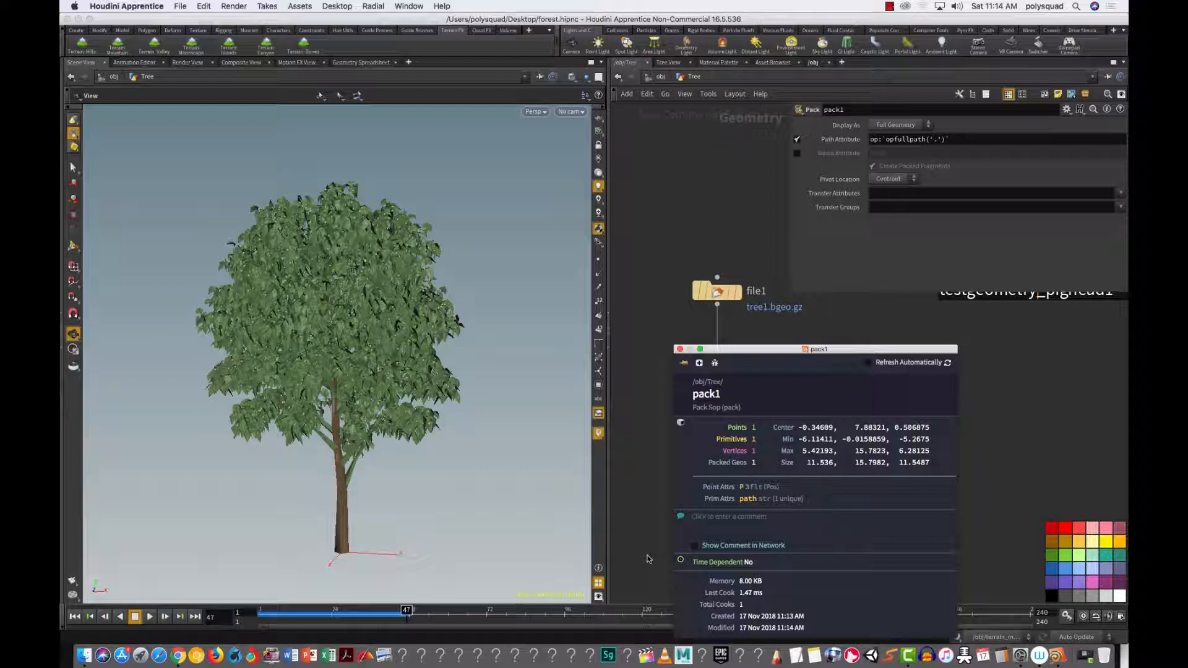
{"action": "left_click", "coordinate": [679, 349]}
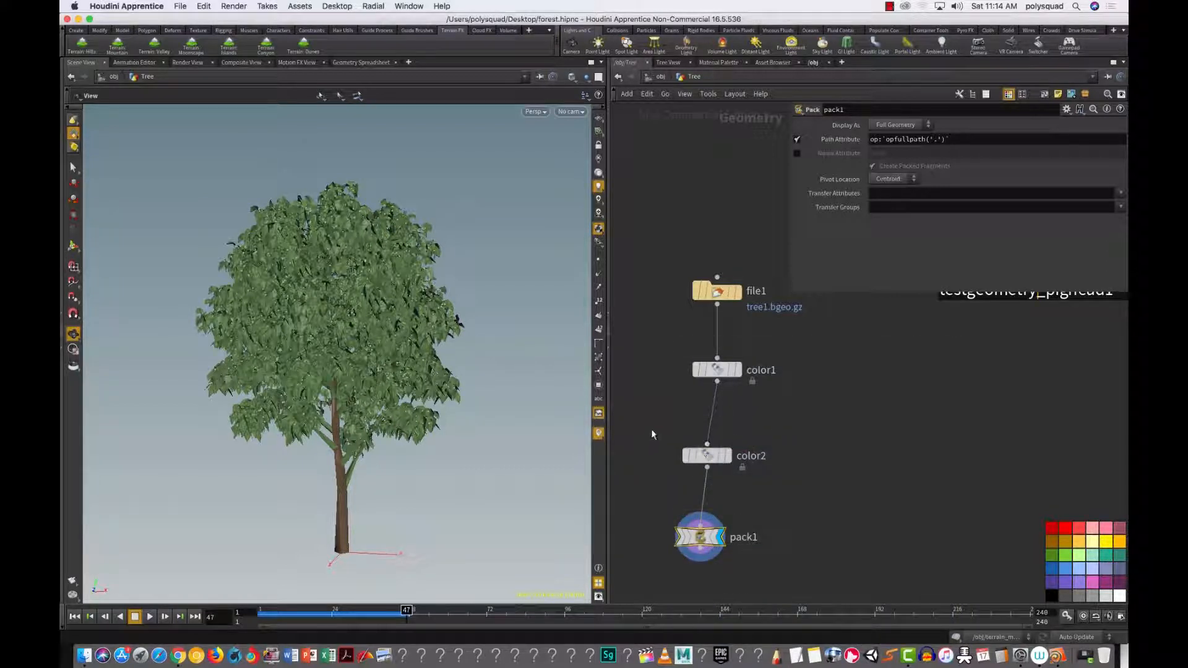
{"action": "left_click", "coordinate": [715, 461]}
{"action": "left_click", "coordinate": [674, 461]}
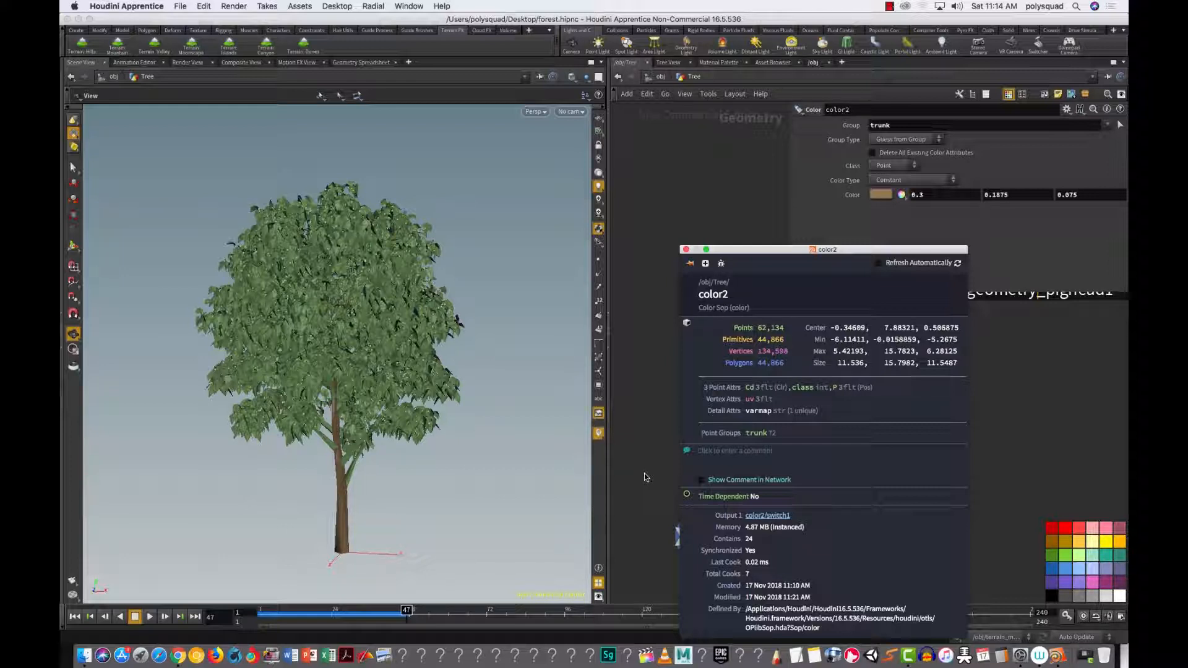
{"action": "left_click", "coordinate": [686, 250]}
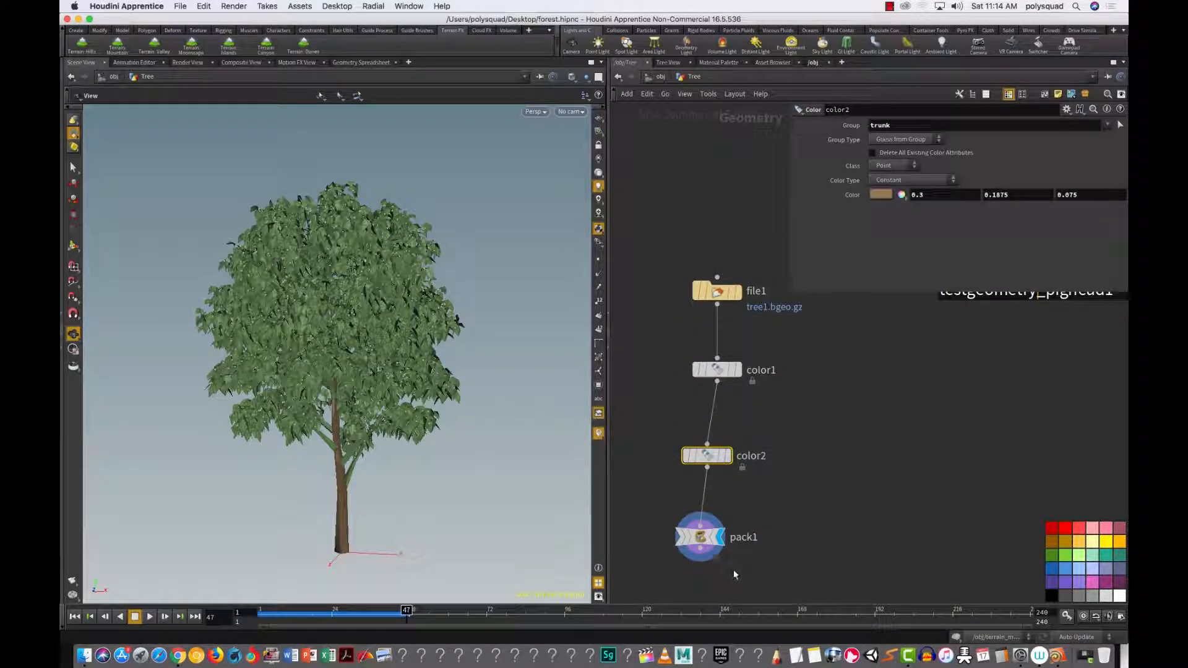
{"action": "left_click", "coordinate": [699, 537]}
{"action": "left_click", "coordinate": [661, 536]}
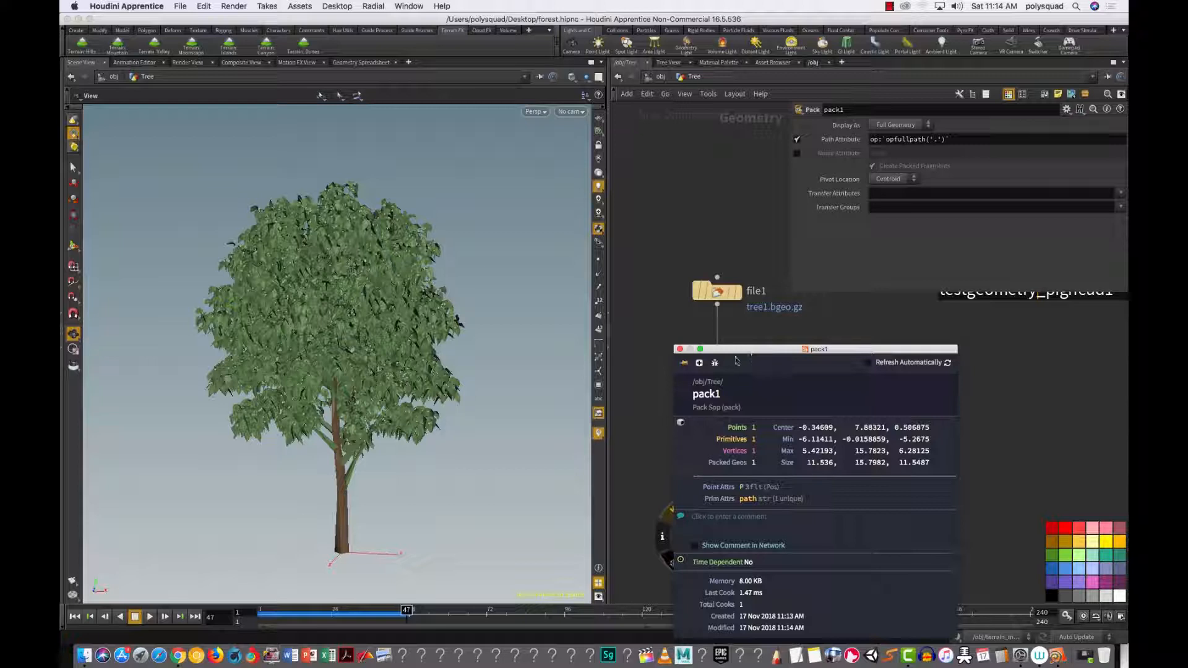
{"action": "left_click", "coordinate": [680, 350]}
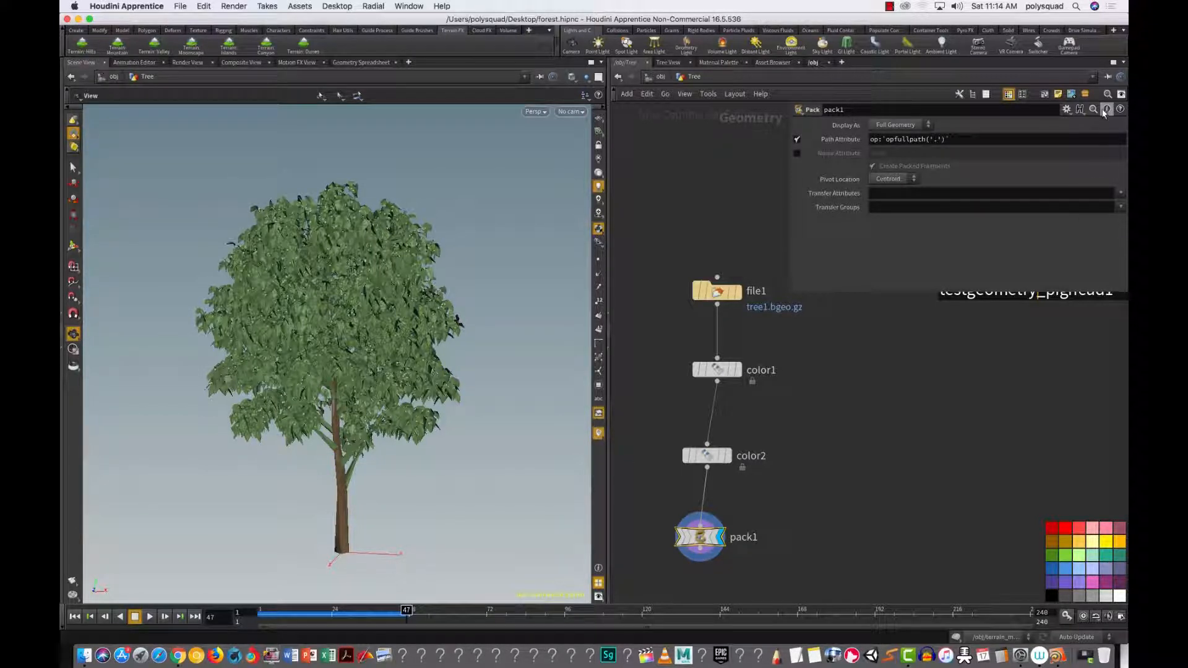
Step: Read the Pack node's help page on packed primitives and their rendering workflows
{"action": "left_click", "coordinate": [1119, 110]}
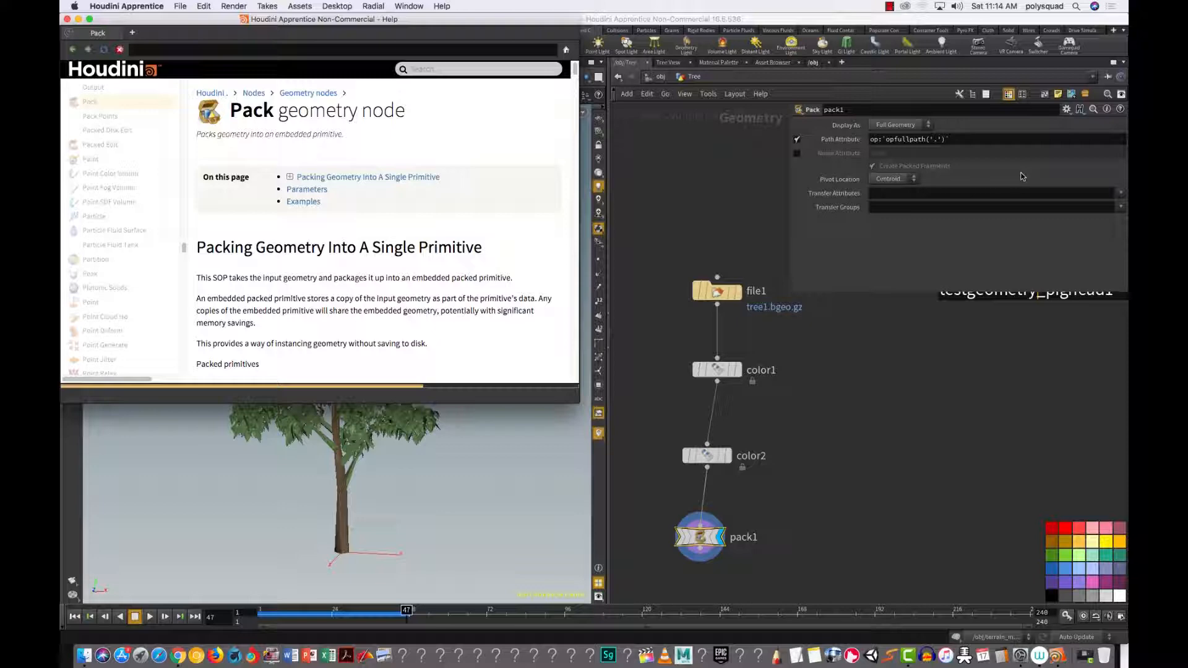
{"action": "left_click_drag", "start_coordinate": [574, 73], "coordinate": [564, 162]}
{"action": "scroll", "coordinate": [564, 162], "scroll_direction": "down", "scroll_amount": 10}
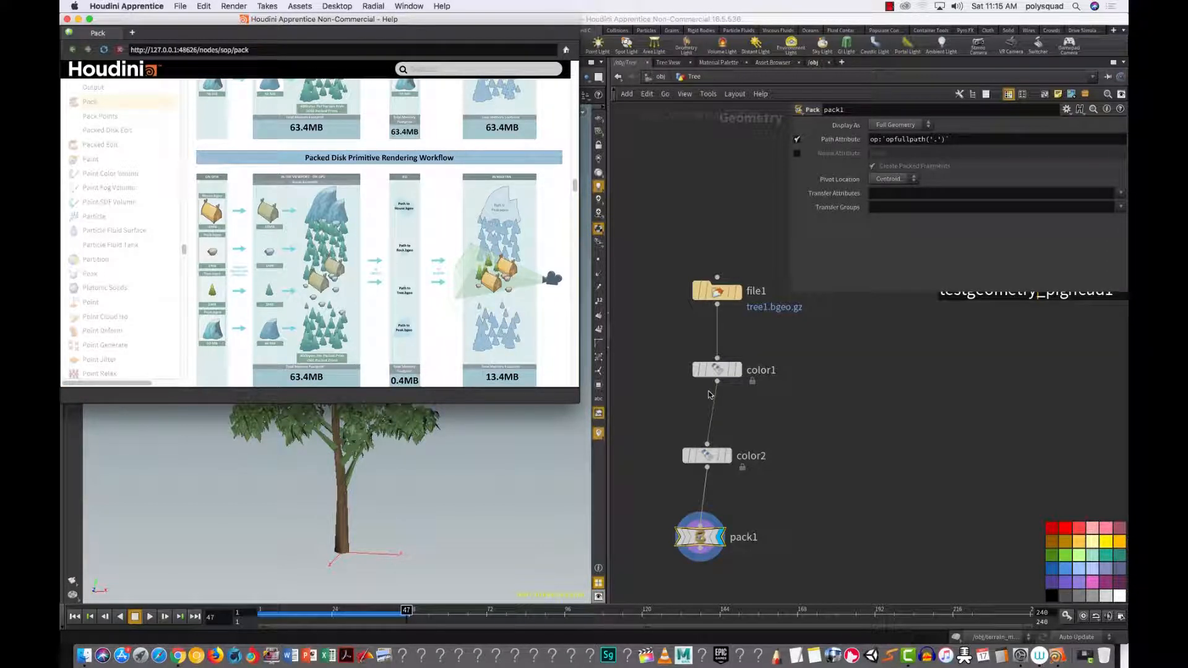
{"action": "left_click_drag", "start_coordinate": [574, 185], "coordinate": [574, 313]}
{"action": "scroll", "coordinate": [546, 295], "scroll_direction": "up", "scroll_amount": 3}
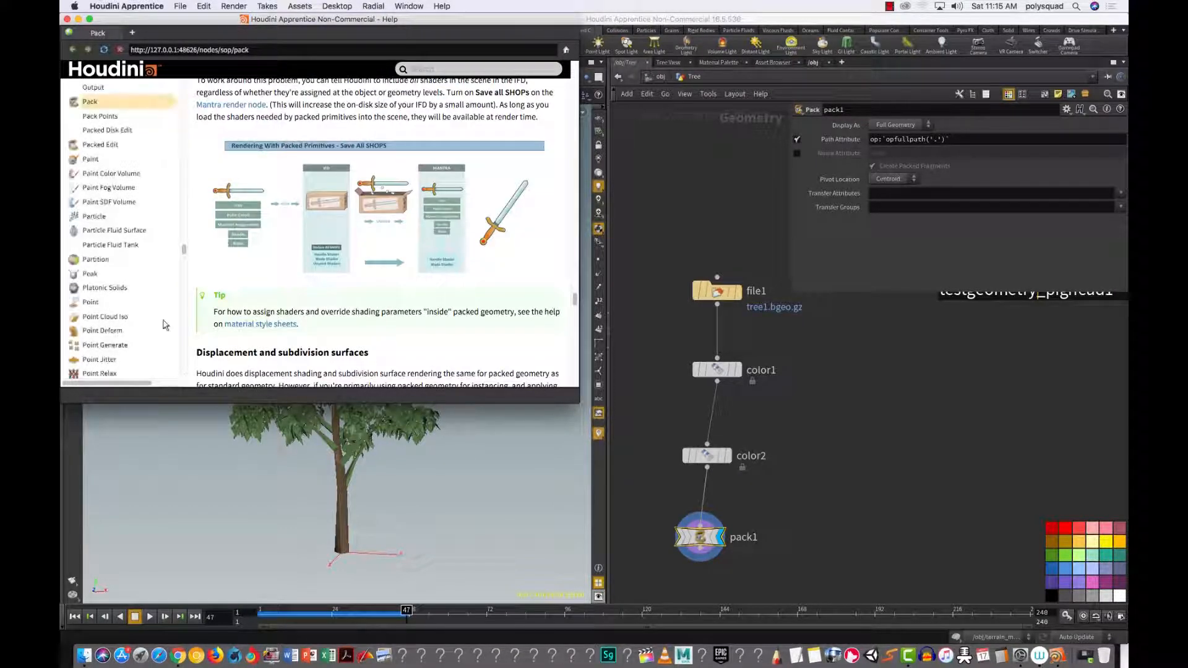
{"action": "left_click", "coordinate": [68, 19]}
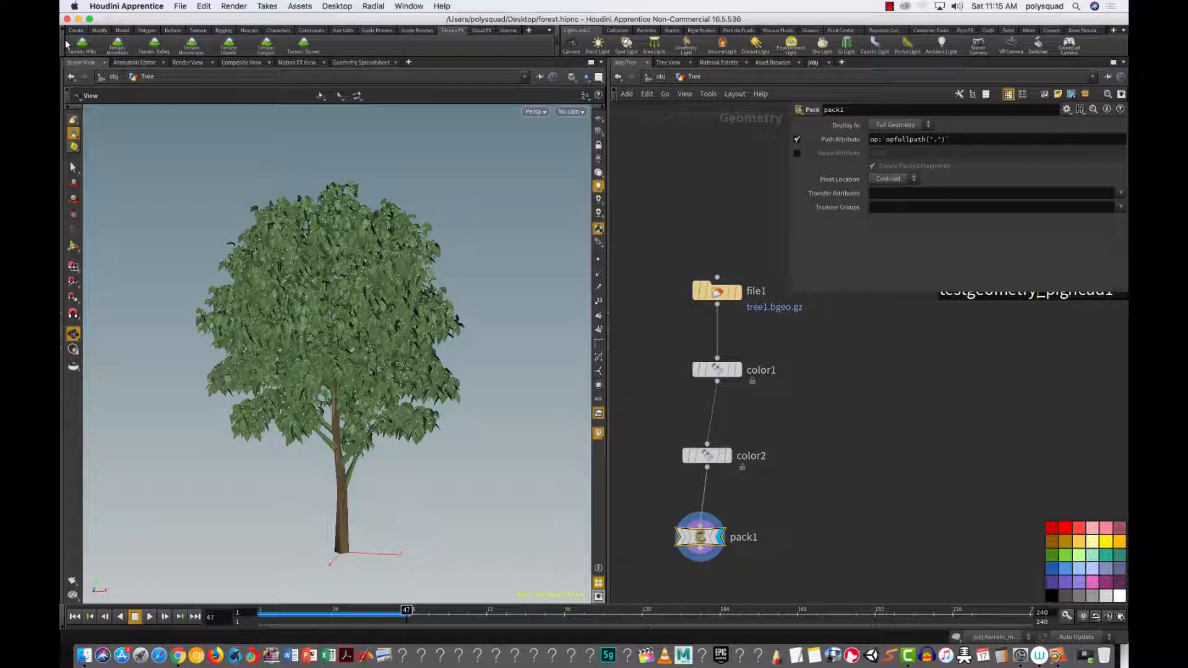
Step: Add a Null node below pack1, connect it to pack1's output, and colour the node black
{"action": "mouse_move", "coordinate": [706, 545]}
{"action": "mouse_move", "coordinate": [837, 520]}
{"action": "right_mouse_down"}
{"action": "mouse_move", "coordinate": [830, 506]}
{"action": "mouse_move", "coordinate": [830, 527]}
{"action": "right_mouse_up"}
{"action": "middle_click_drag", "start_coordinate": [830, 527], "coordinate": [826, 430]}
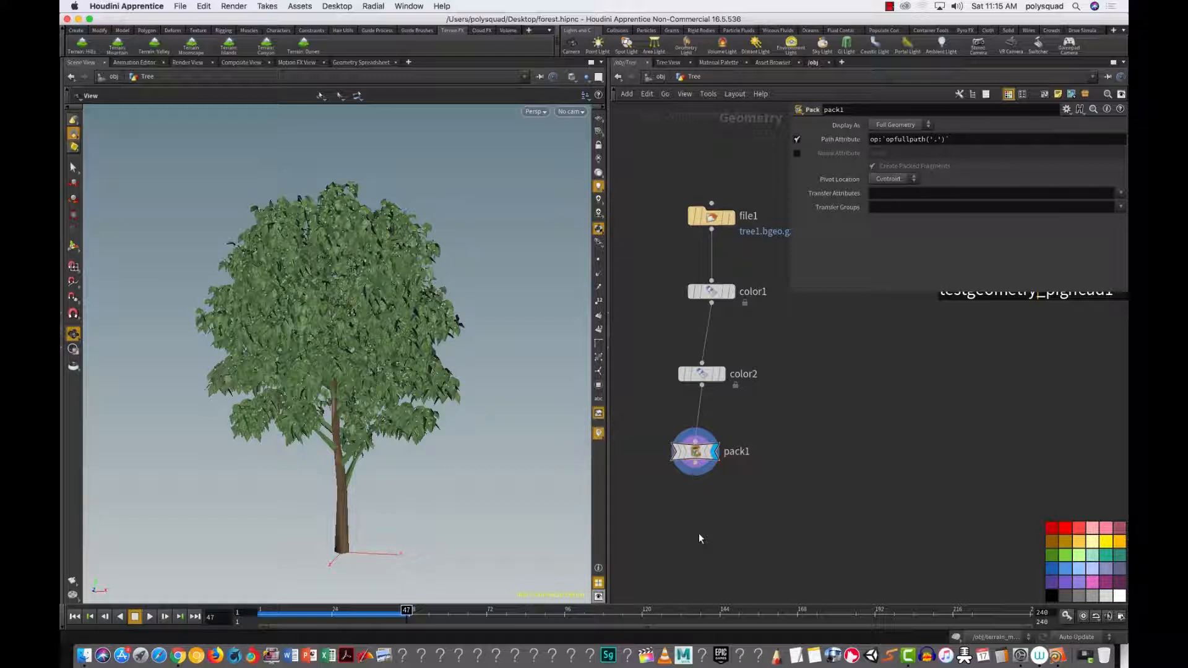
{"action": "key", "text": "Tab"}
{"action": "type", "text": "n"}
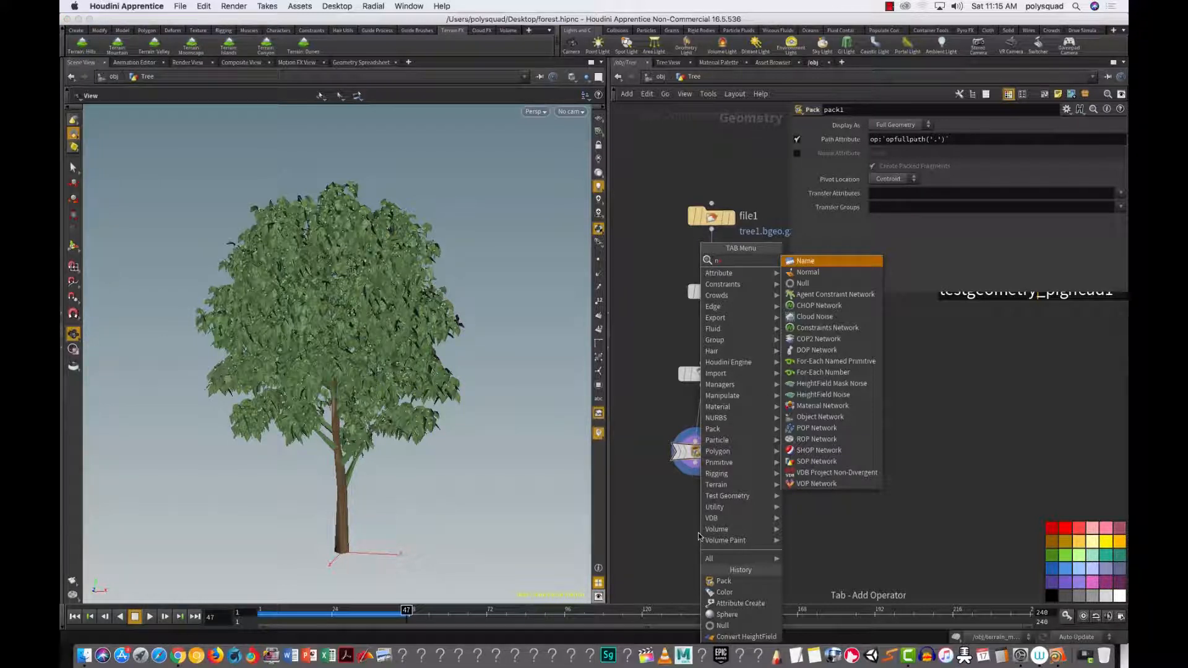
{"action": "key", "text": "Down"}
{"action": "key", "text": "Down"}
{"action": "key", "text": "Return"}
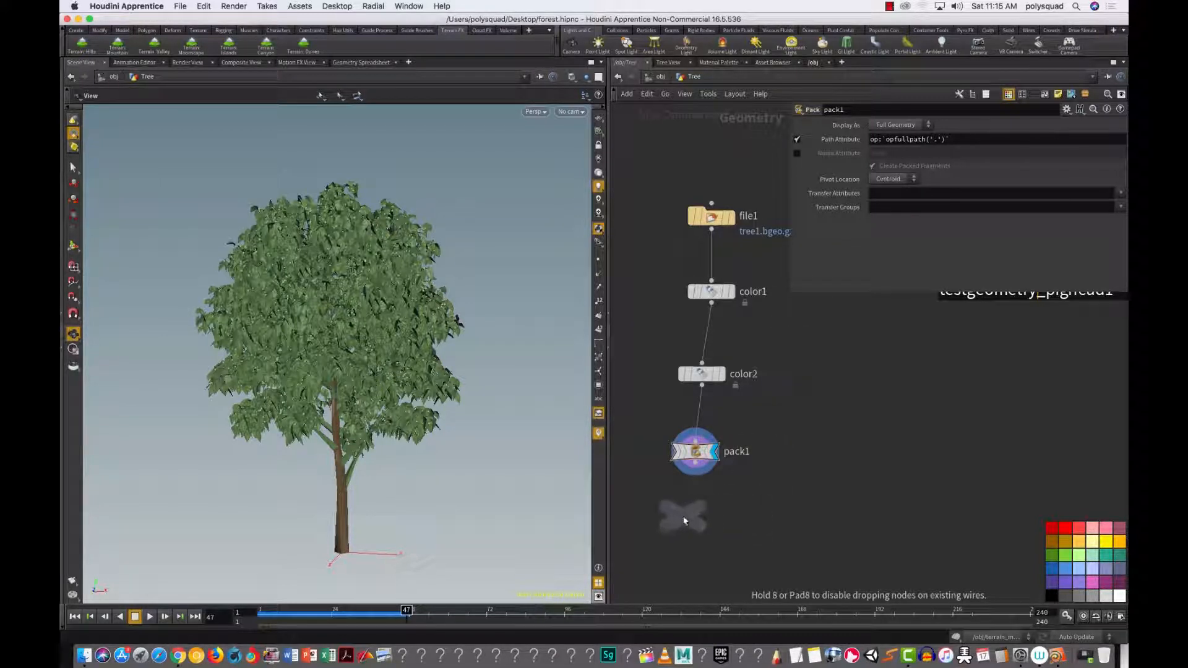
{"action": "left_click", "coordinate": [684, 519]}
{"action": "left_click", "coordinate": [716, 523]}
{"action": "left_click_drag", "start_coordinate": [762, 560], "coordinate": [632, 492]}
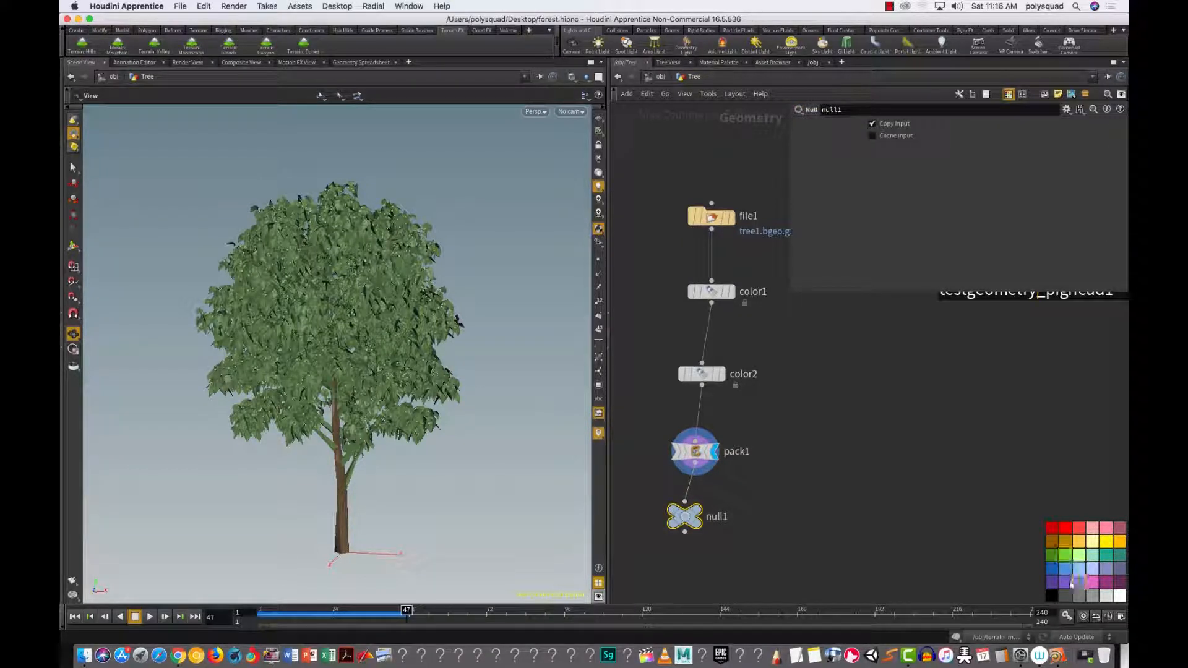
{"action": "left_click", "coordinate": [1051, 595]}
Step: Rename the Null node TREE_OUT and align it directly below pack1
{"action": "left_click", "coordinate": [711, 517]}
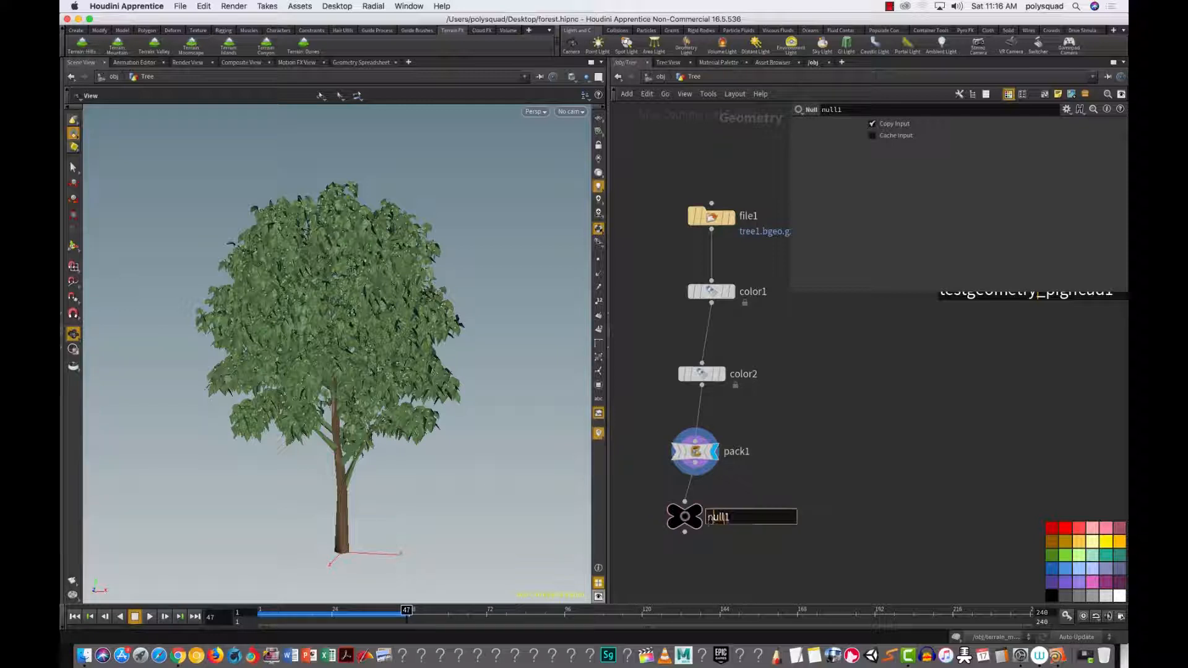
{"action": "double_click", "coordinate": [711, 518]}
{"action": "type", "text": "TREE_OUT"}
{"action": "key", "text": "Return"}
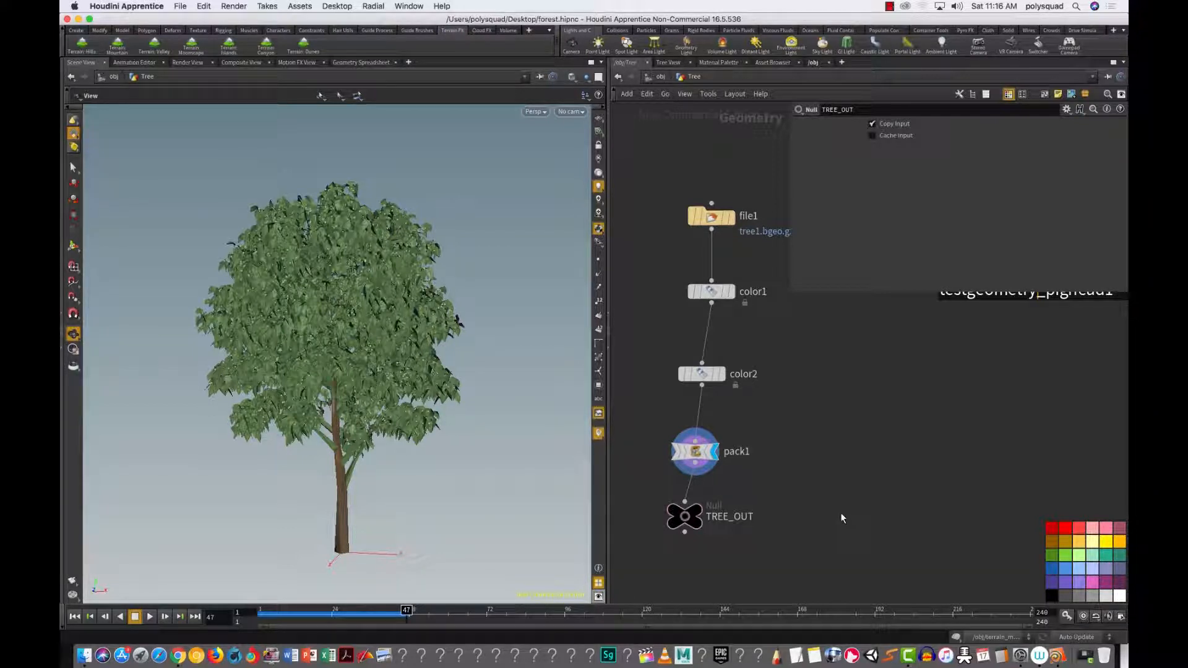
{"action": "left_click", "coordinate": [688, 522]}
{"action": "mouse_move", "coordinate": [686, 517]}
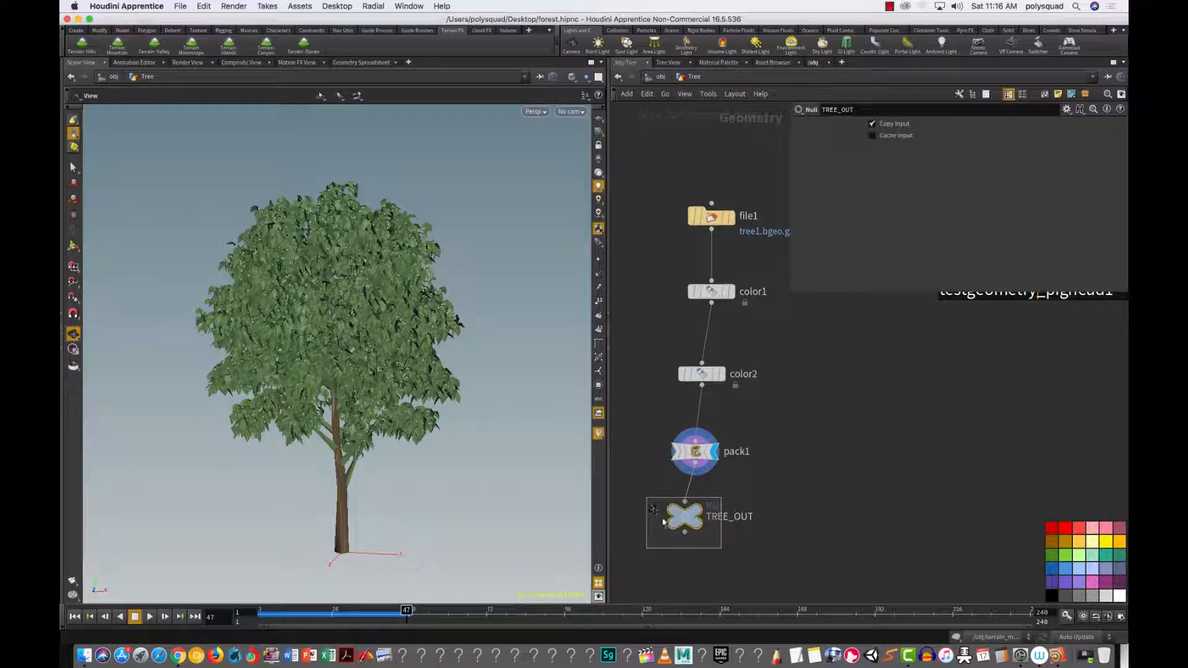
{"action": "left_click_drag", "start_coordinate": [685, 515], "coordinate": [695, 518]}
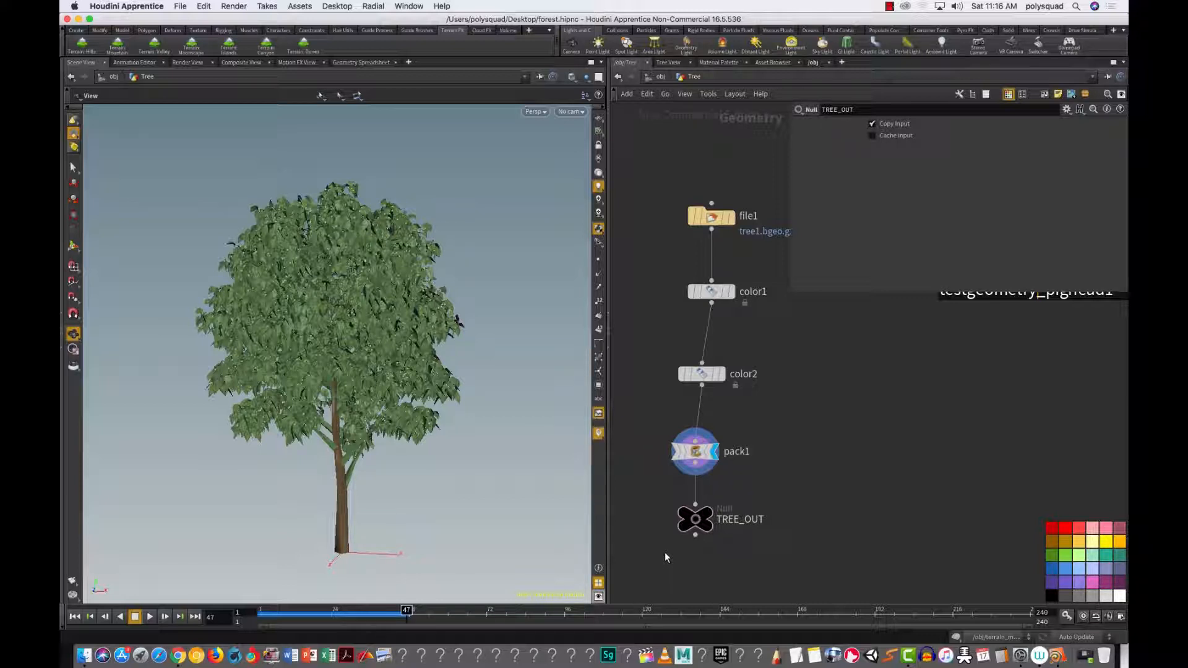
Step: Go back to the object level, enter the Forest object, and delete its default file1 node
{"action": "left_click", "coordinate": [660, 76]}
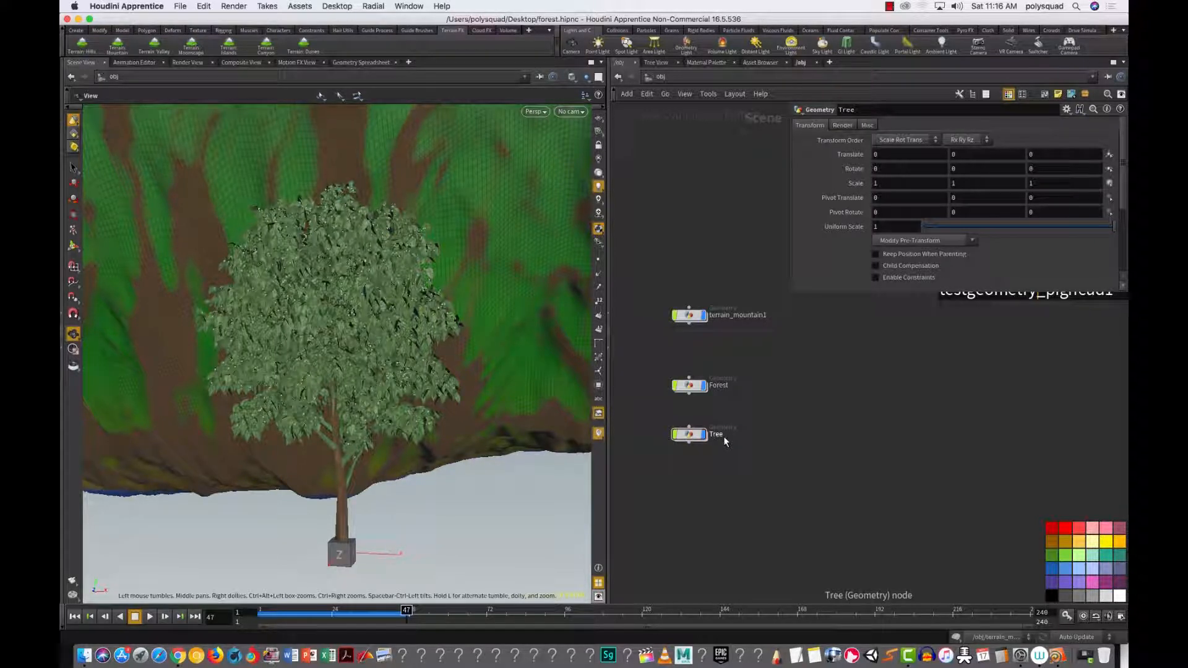
{"action": "left_click_drag", "start_coordinate": [650, 357], "coordinate": [736, 411]}
{"action": "left_click", "coordinate": [691, 389]}
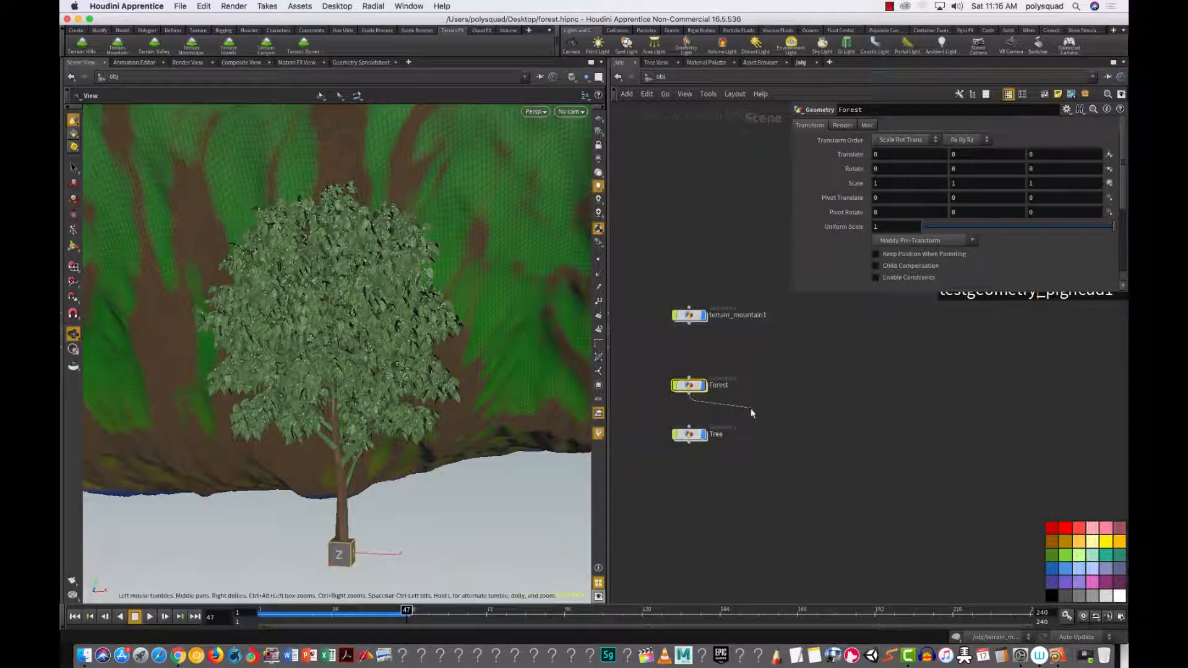
{"action": "double_click", "coordinate": [691, 386]}
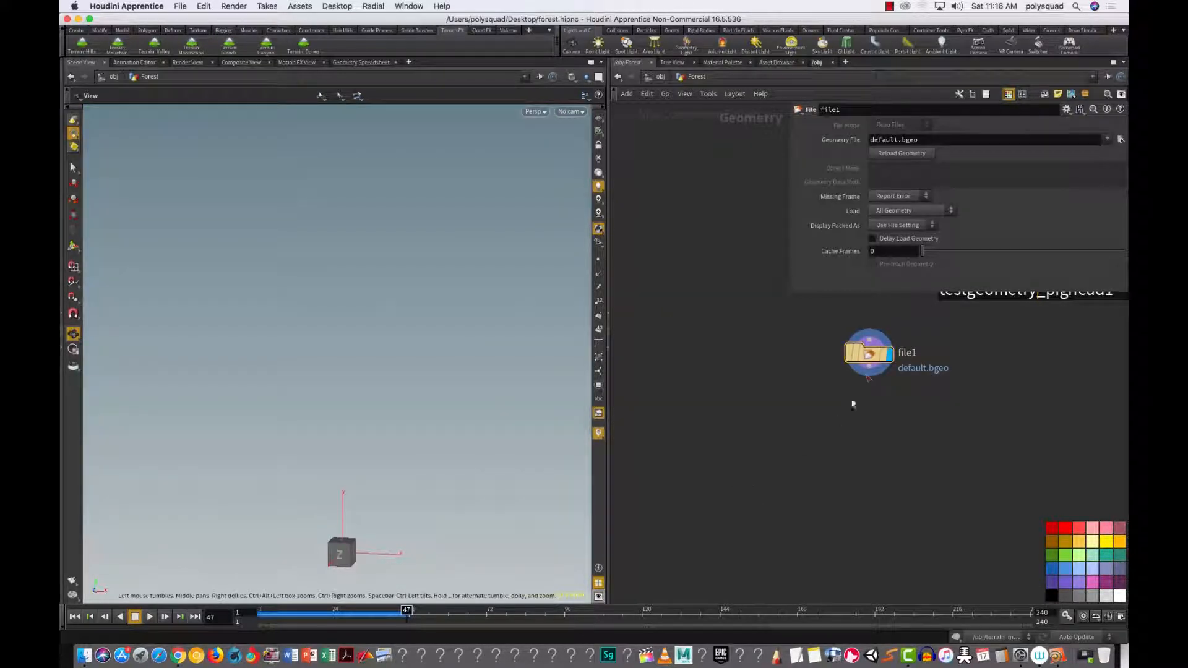
{"action": "left_click_drag", "start_coordinate": [846, 363], "coordinate": [709, 444]}
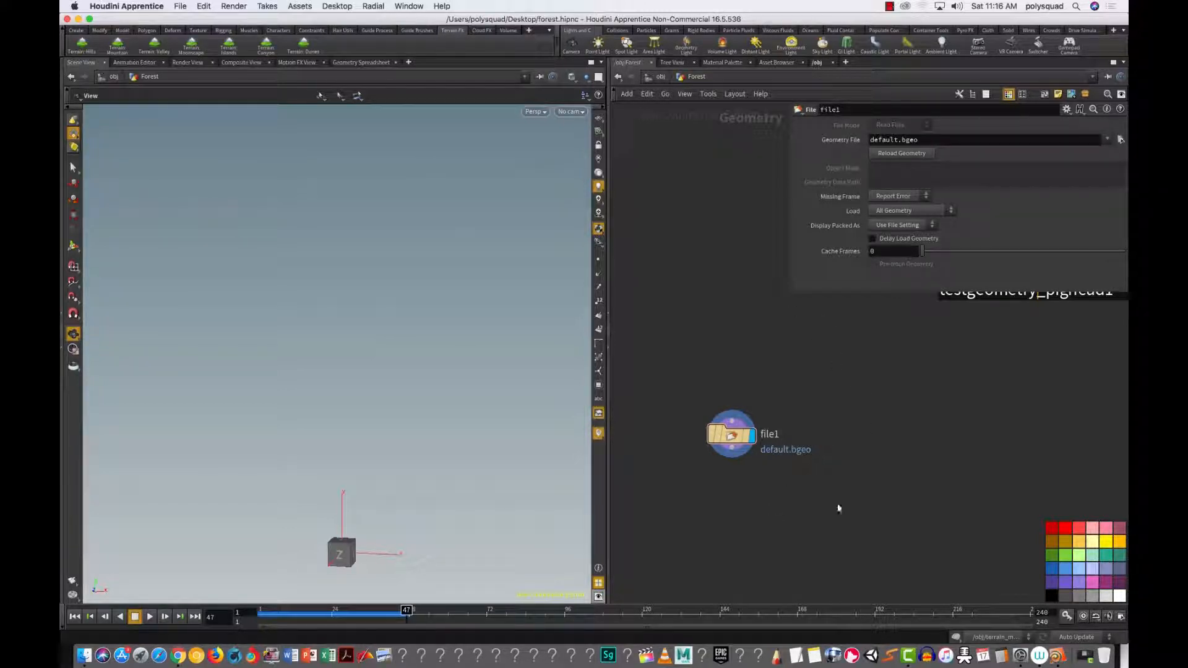
{"action": "key", "text": "p"}
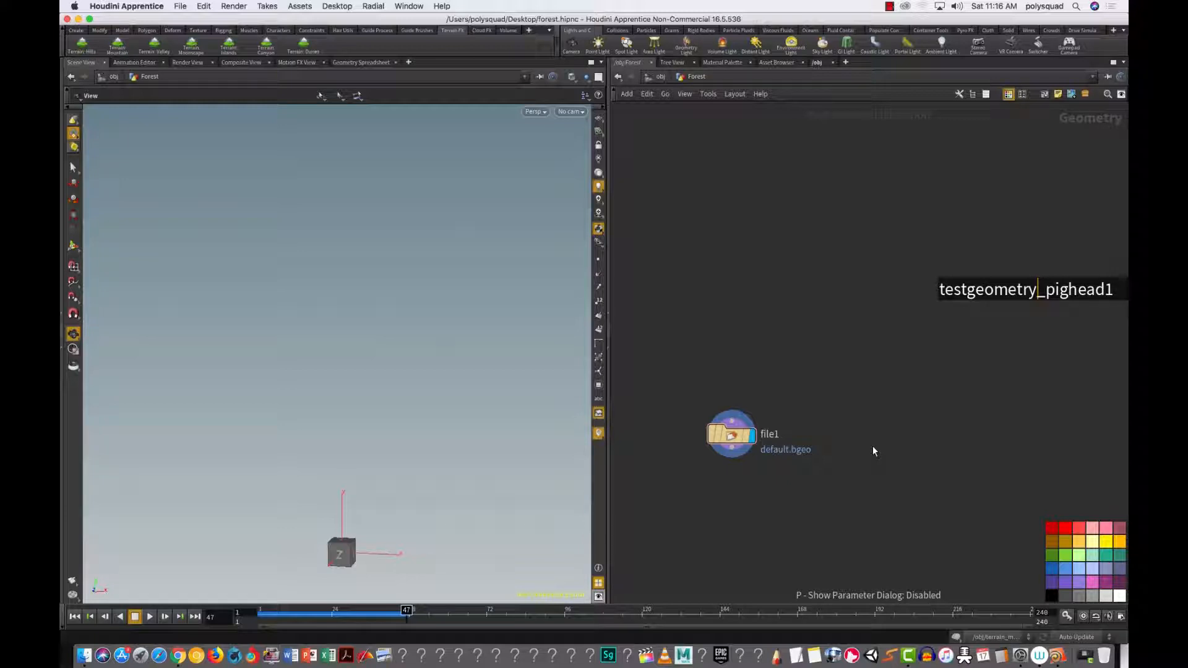
{"action": "left_click_drag", "start_coordinate": [675, 328], "coordinate": [742, 439]}
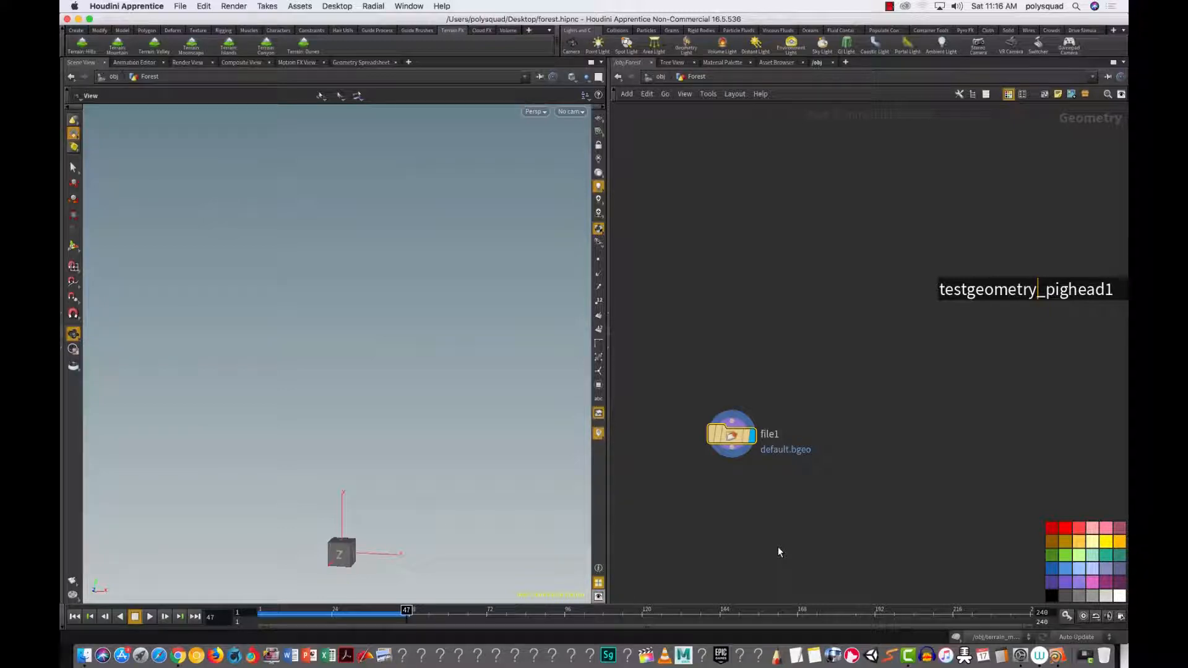
{"action": "key", "text": "Delete"}
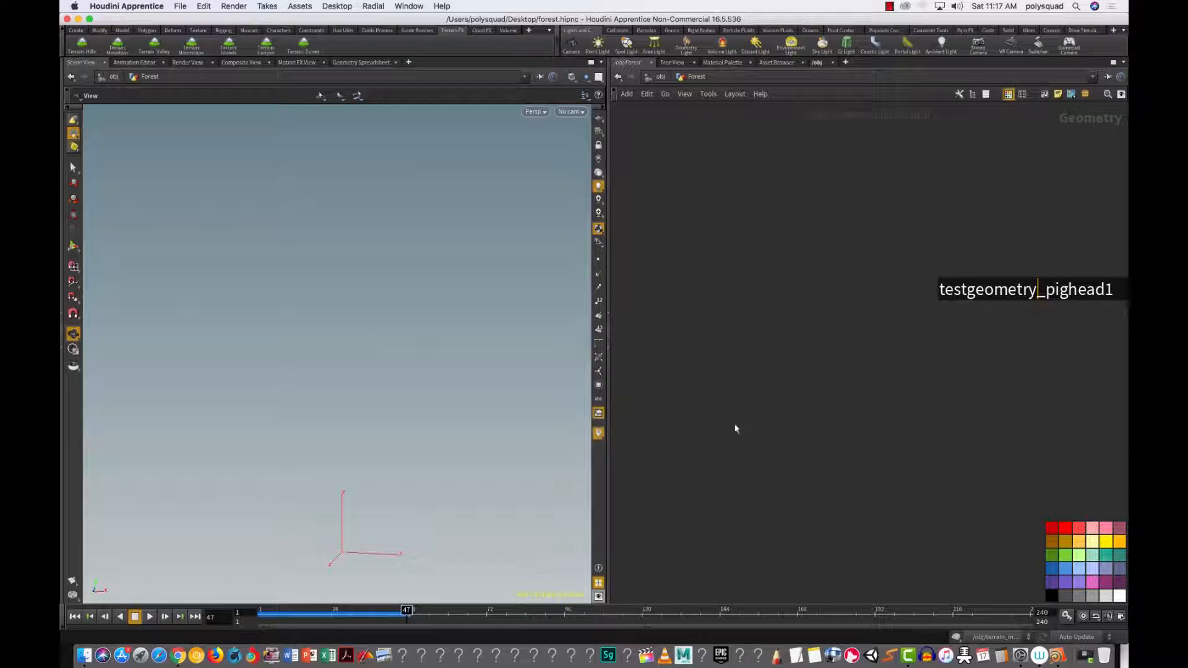
Step: Add an Object Merge node to the Forest network and show its parameters in an enlarged view
{"action": "key", "text": "Tab"}
{"action": "type", "text": "ob"}
{"action": "left_click", "coordinate": [853, 262]}
{"action": "left_click", "coordinate": [728, 379]}
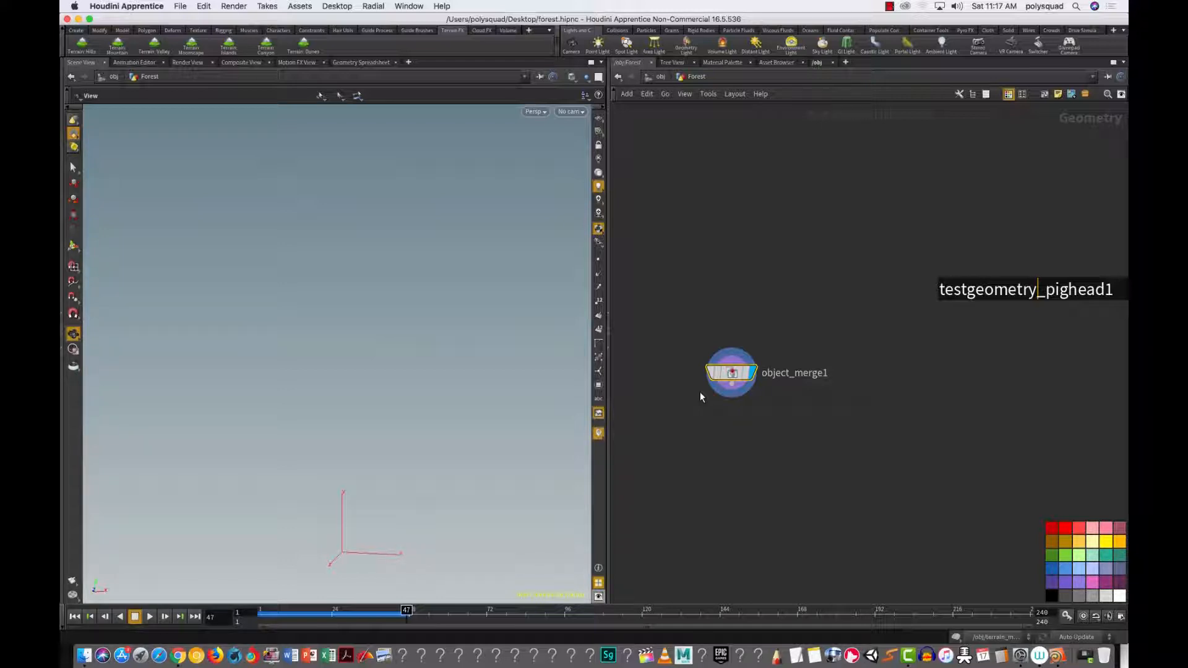
{"action": "left_click_drag", "start_coordinate": [681, 301], "coordinate": [771, 470]}
{"action": "key", "text": "p"}
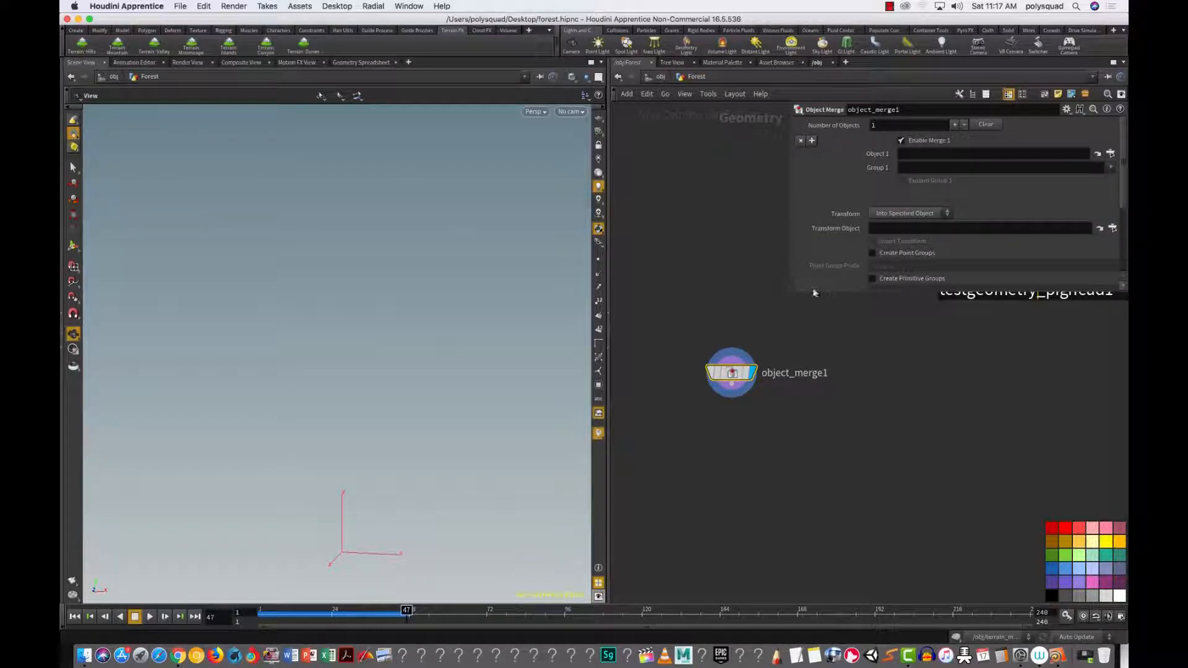
{"action": "left_click_drag", "start_coordinate": [810, 291], "coordinate": [840, 446]}
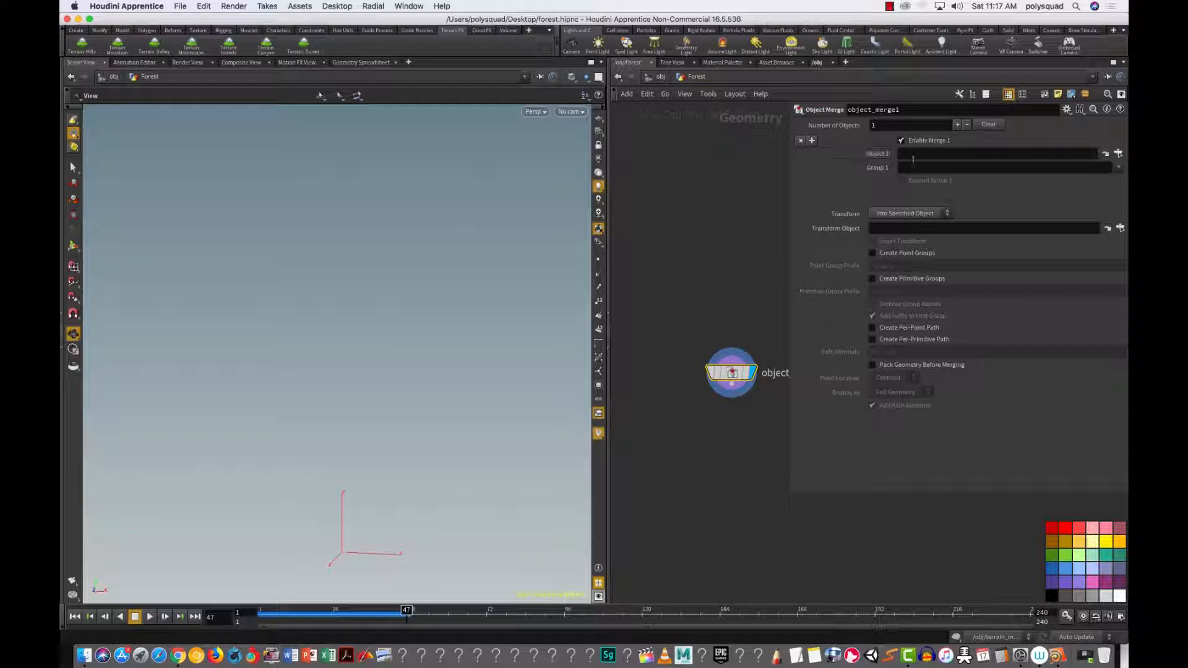
Step: Set Object 1 of object_merge1 to the TERRAIN_OUT node of terrain_mountain1, and save the scene file
{"action": "left_click", "coordinate": [1118, 155]}
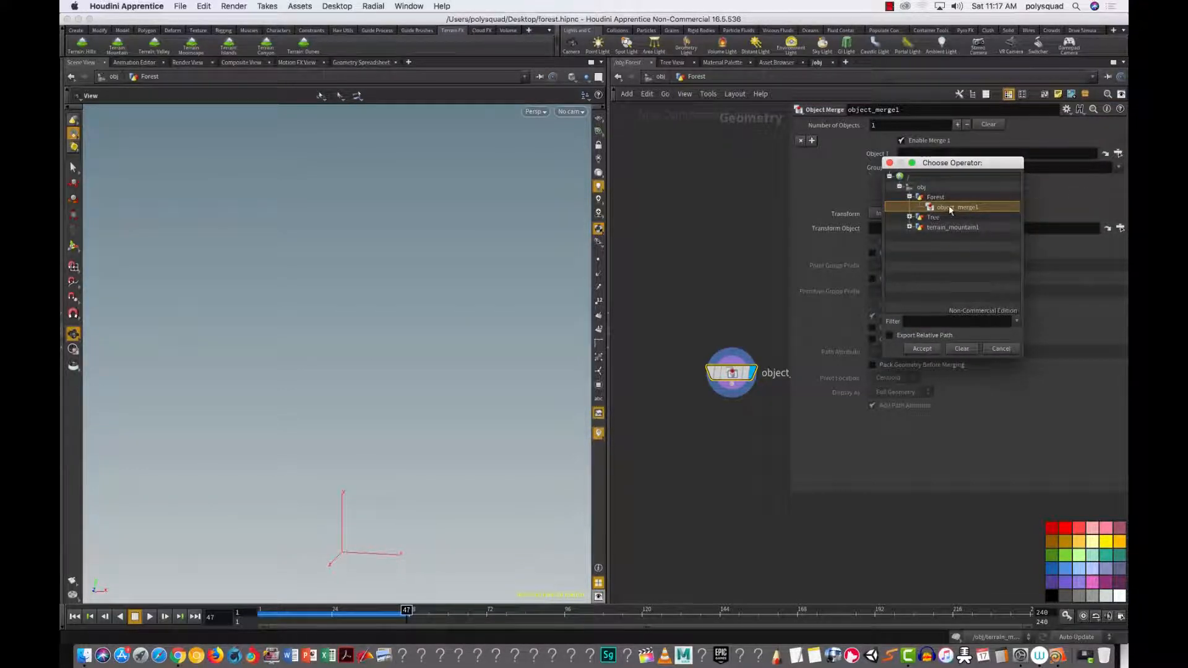
{"action": "left_click", "coordinate": [909, 227]}
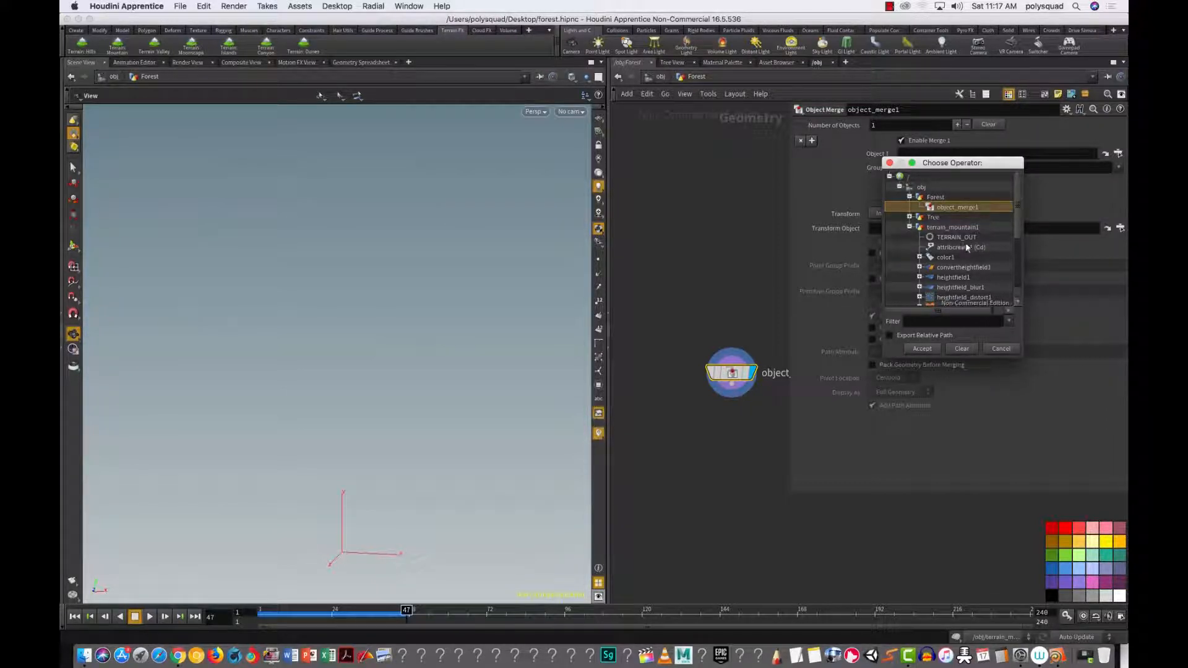
{"action": "left_click", "coordinate": [950, 239]}
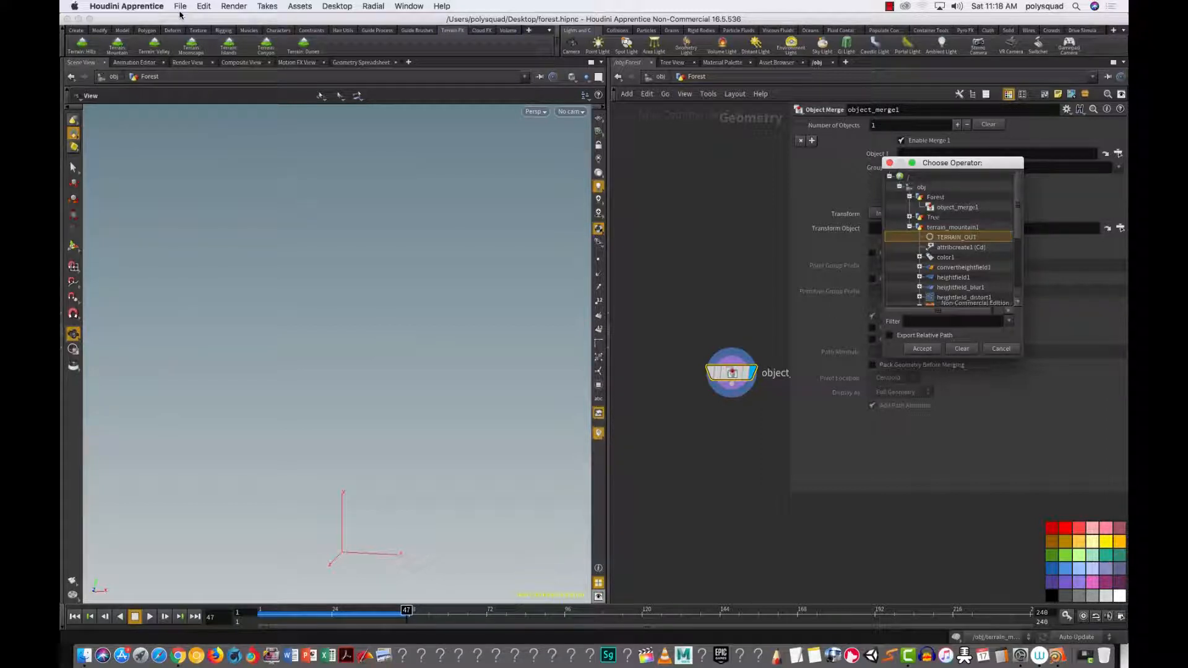
{"action": "left_click", "coordinate": [928, 349]}
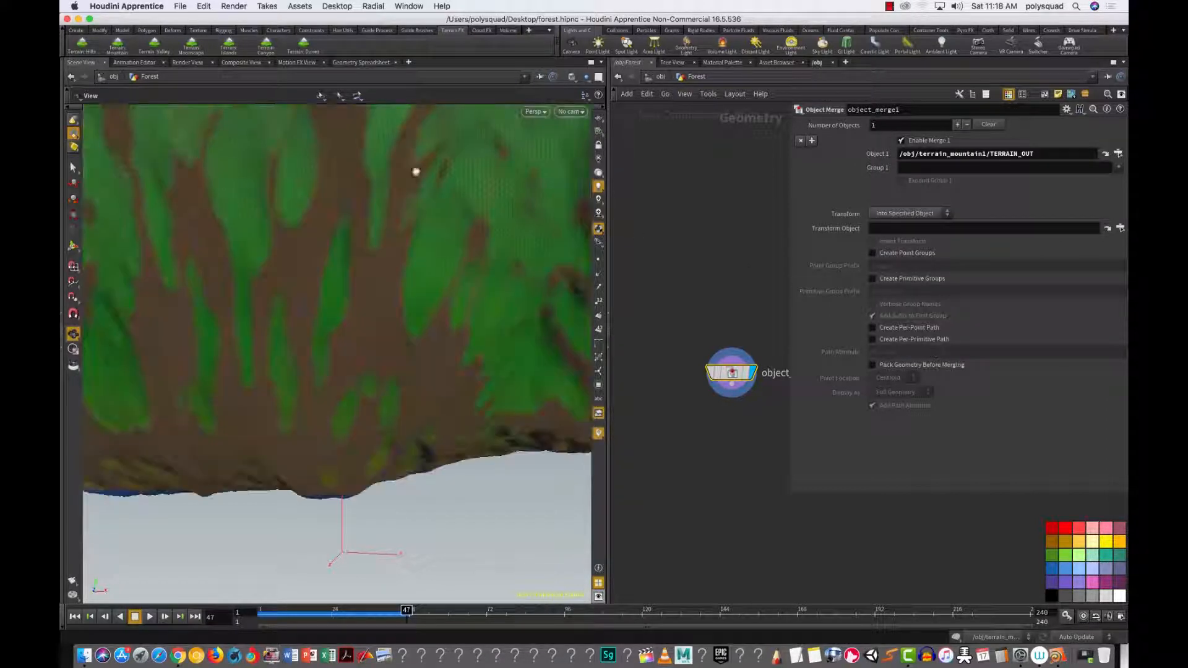
{"action": "left_click", "coordinate": [180, 5]}
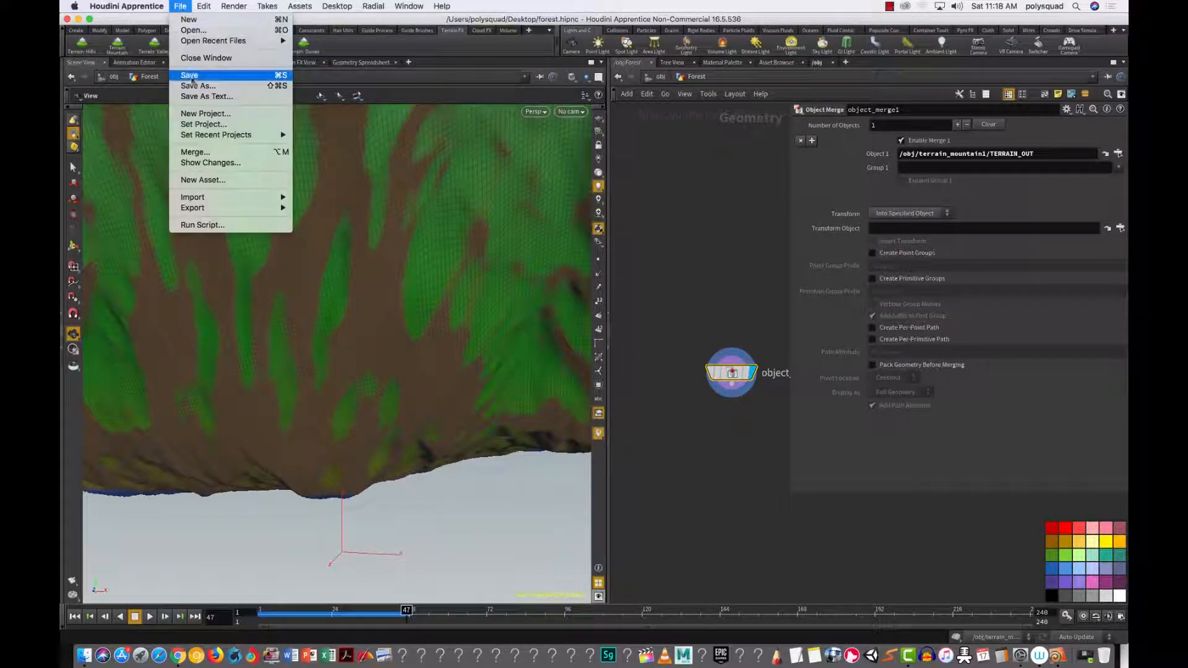
{"action": "left_click", "coordinate": [194, 79]}
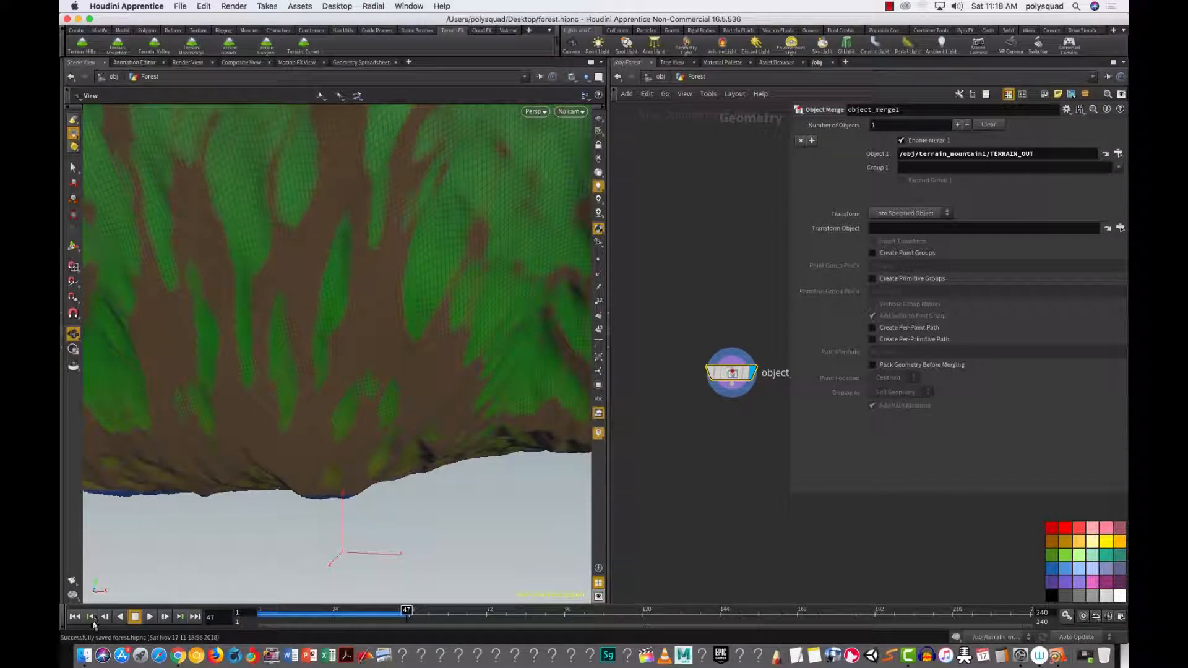
Step: Switch to Finder, send forest.hipnc from the Desktop to a nearby device through AirDrop, and return to Houdini
{"action": "left_click", "coordinate": [84, 655]}
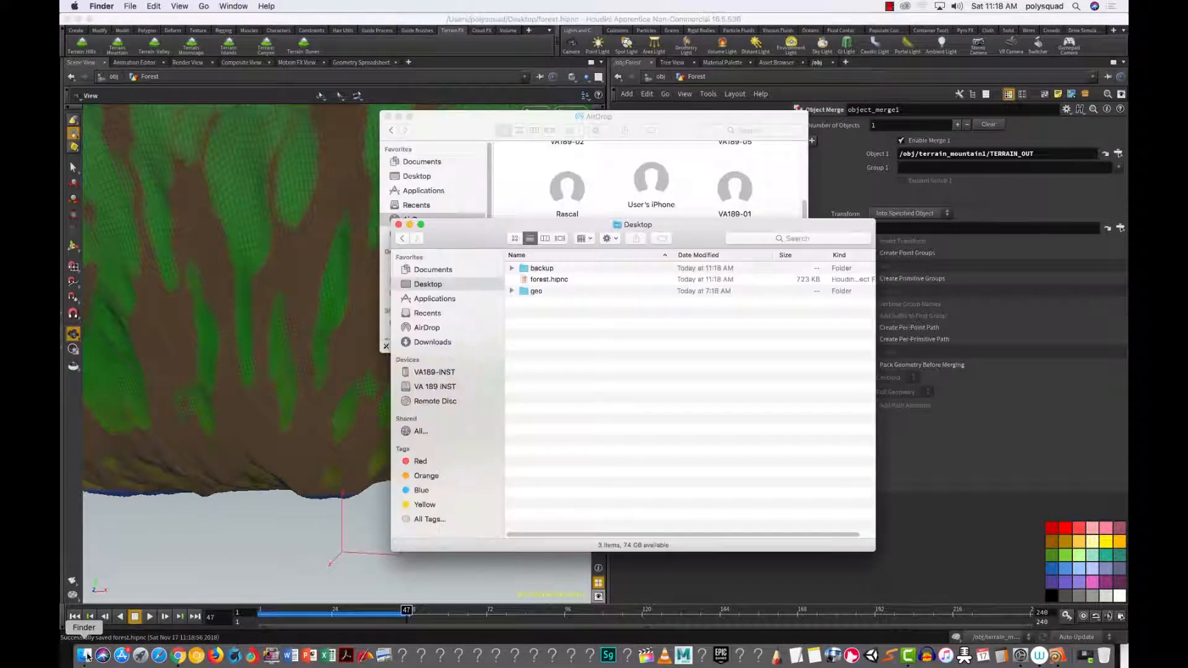
{"action": "left_click", "coordinate": [428, 328]}
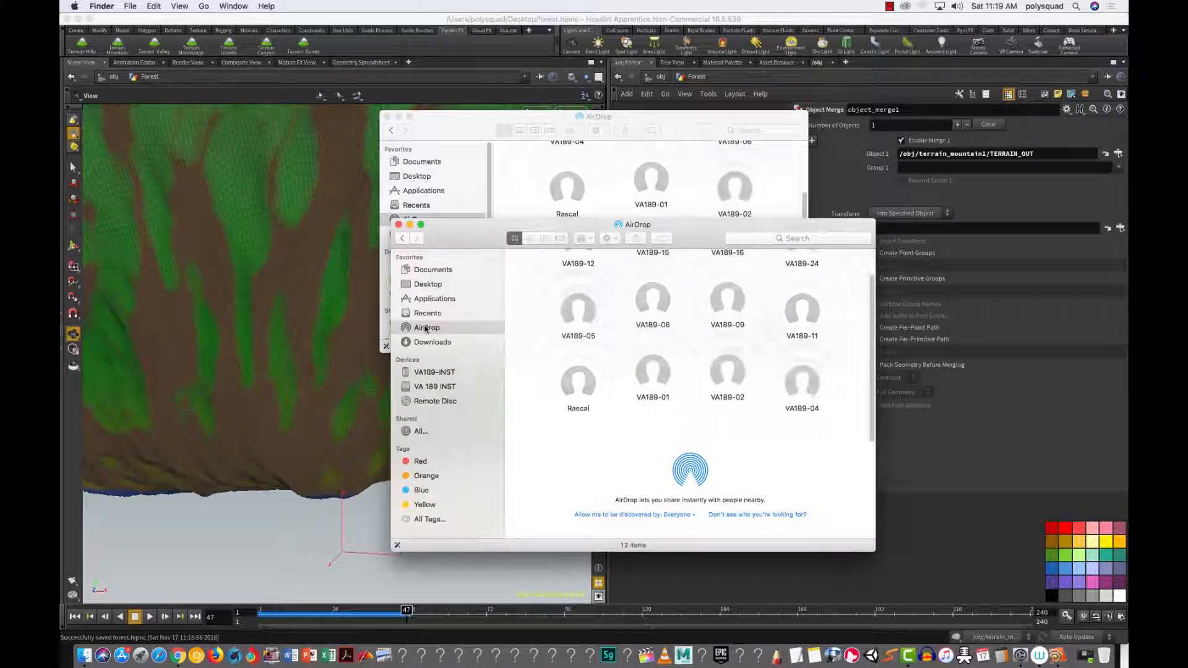
{"action": "left_click_drag", "start_coordinate": [477, 240], "coordinate": [229, 293]}
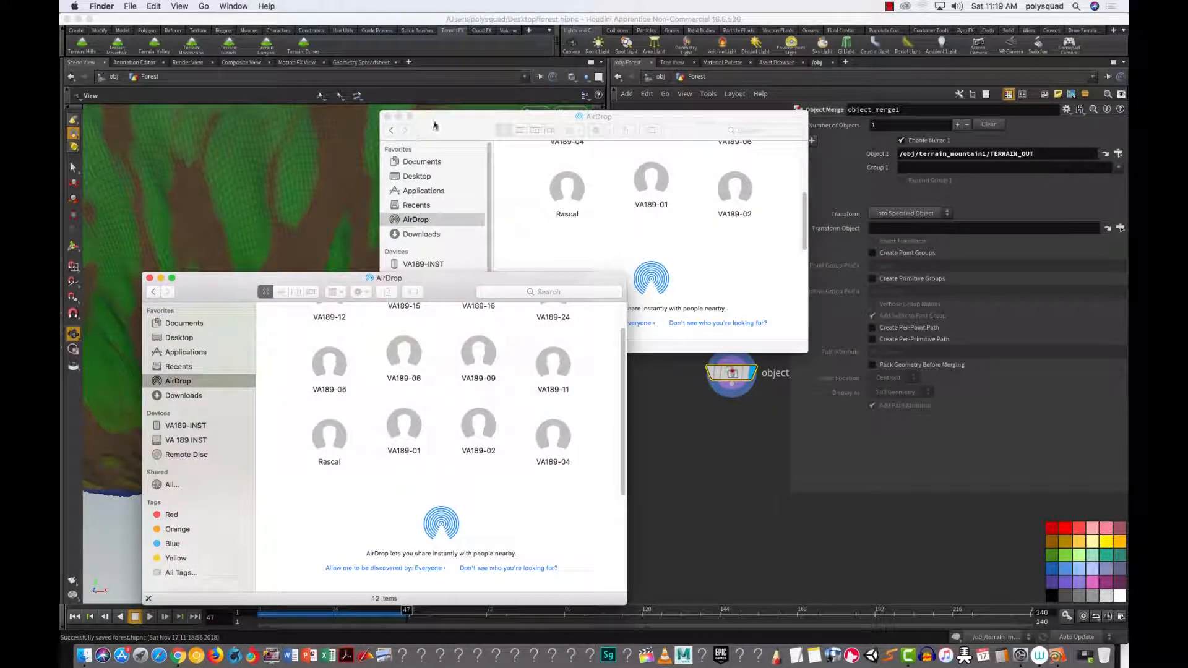
{"action": "left_click", "coordinate": [433, 127]}
{"action": "left_click", "coordinate": [441, 178]}
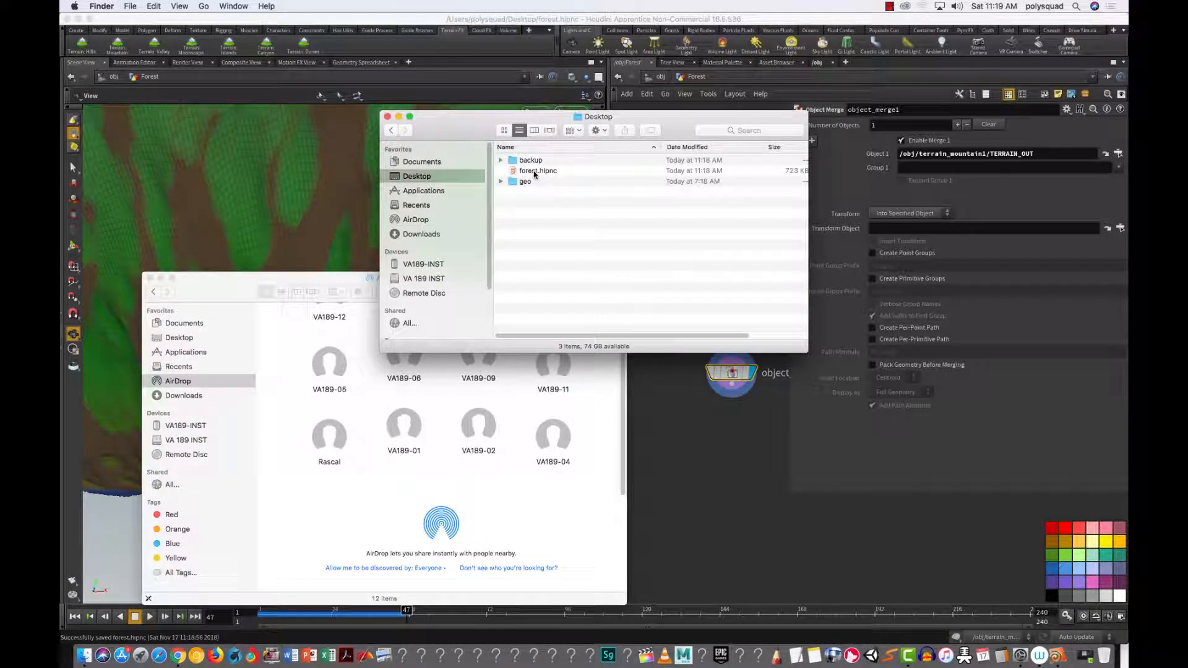
{"action": "left_click_drag", "start_coordinate": [535, 174], "coordinate": [407, 375]}
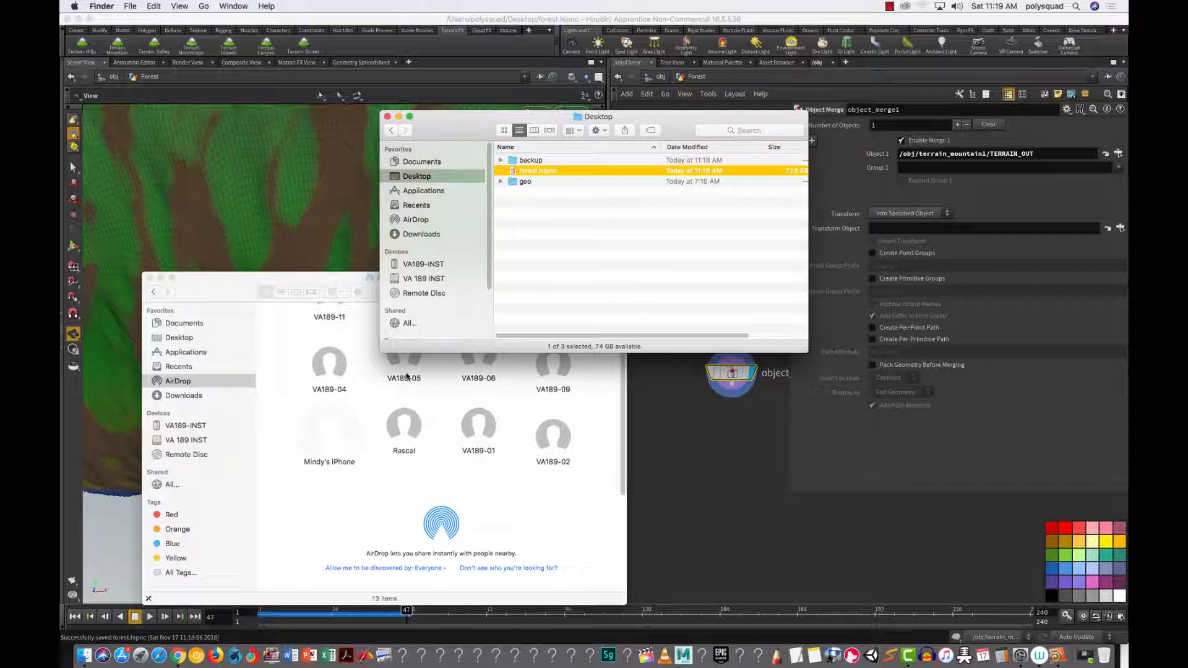
{"action": "left_click", "coordinate": [387, 116]}
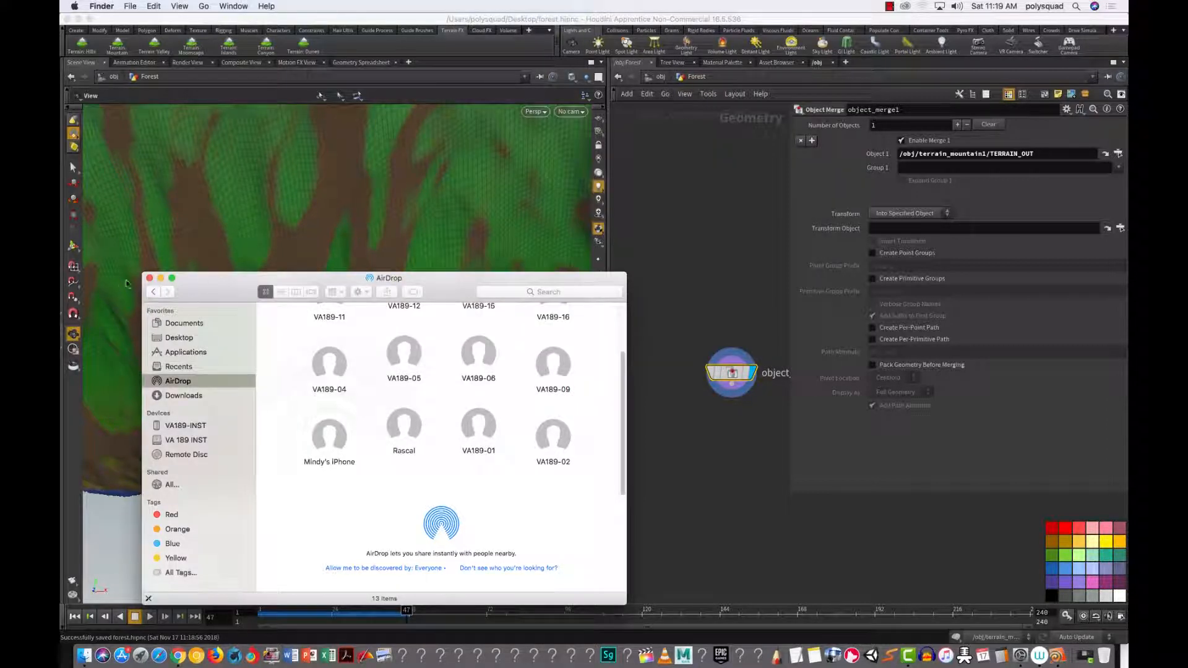
{"action": "left_click", "coordinate": [149, 277]}
{"action": "left_click", "coordinate": [475, 427]}
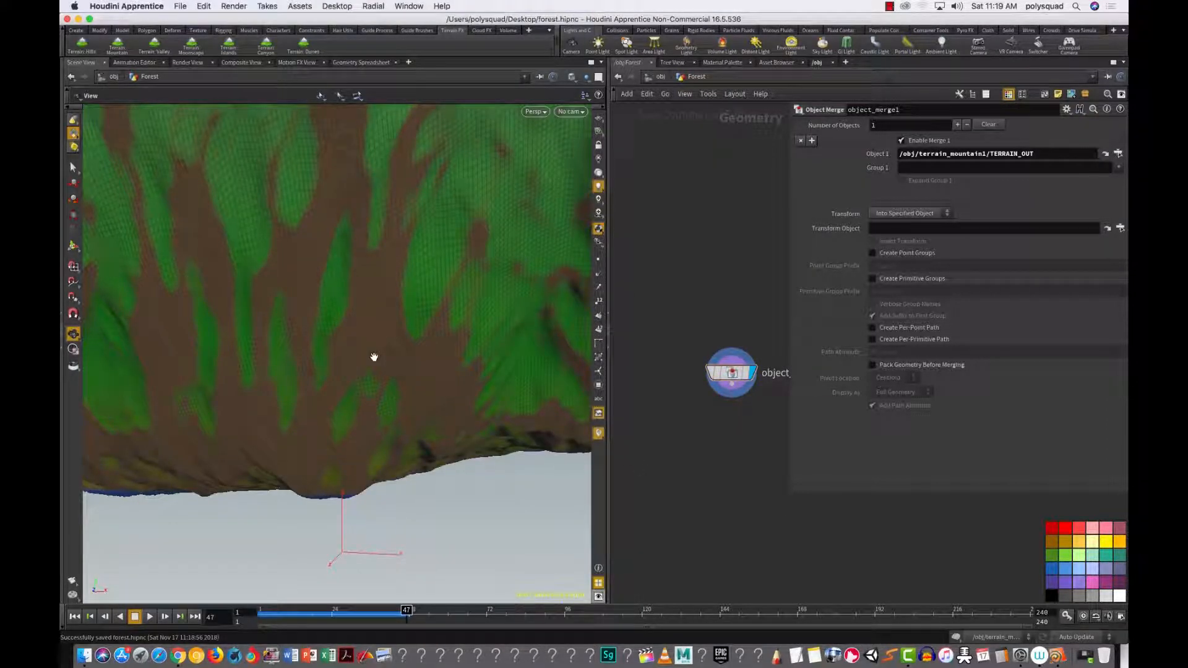
Step: Reposition the object_merge1 node in the Forest network and recheck the operator chosen for its Object 1
{"action": "left_click_drag", "start_coordinate": [681, 334], "coordinate": [761, 435]}
{"action": "left_click_drag", "start_coordinate": [738, 384], "coordinate": [709, 347]}
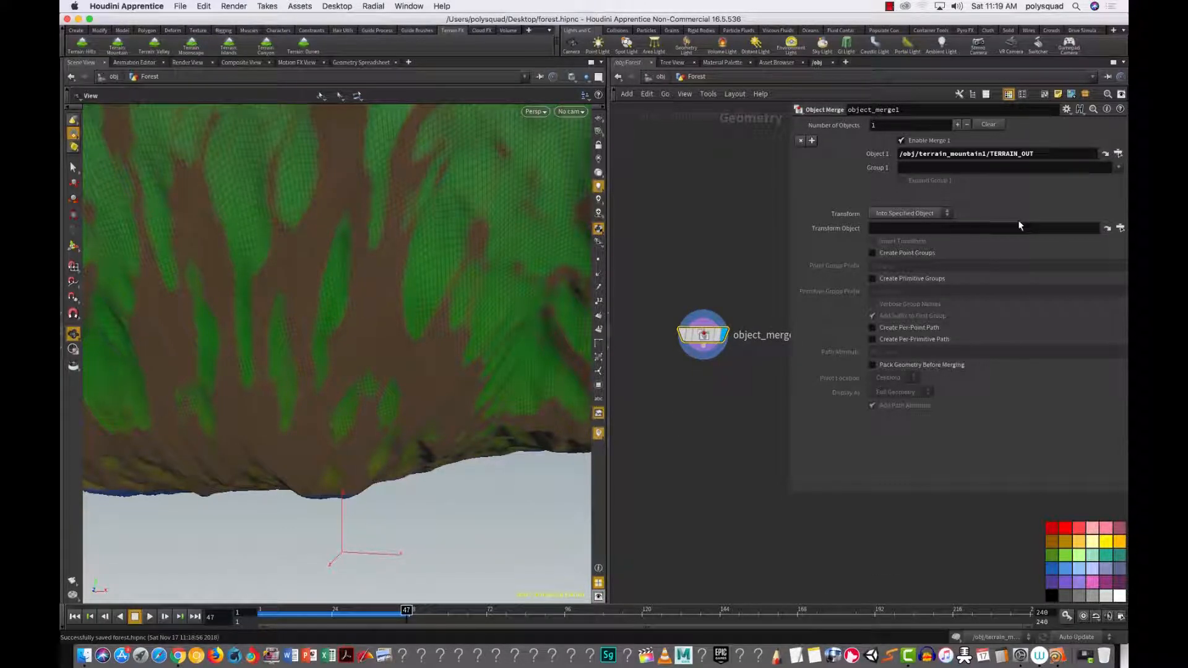
{"action": "left_click", "coordinate": [1118, 153]}
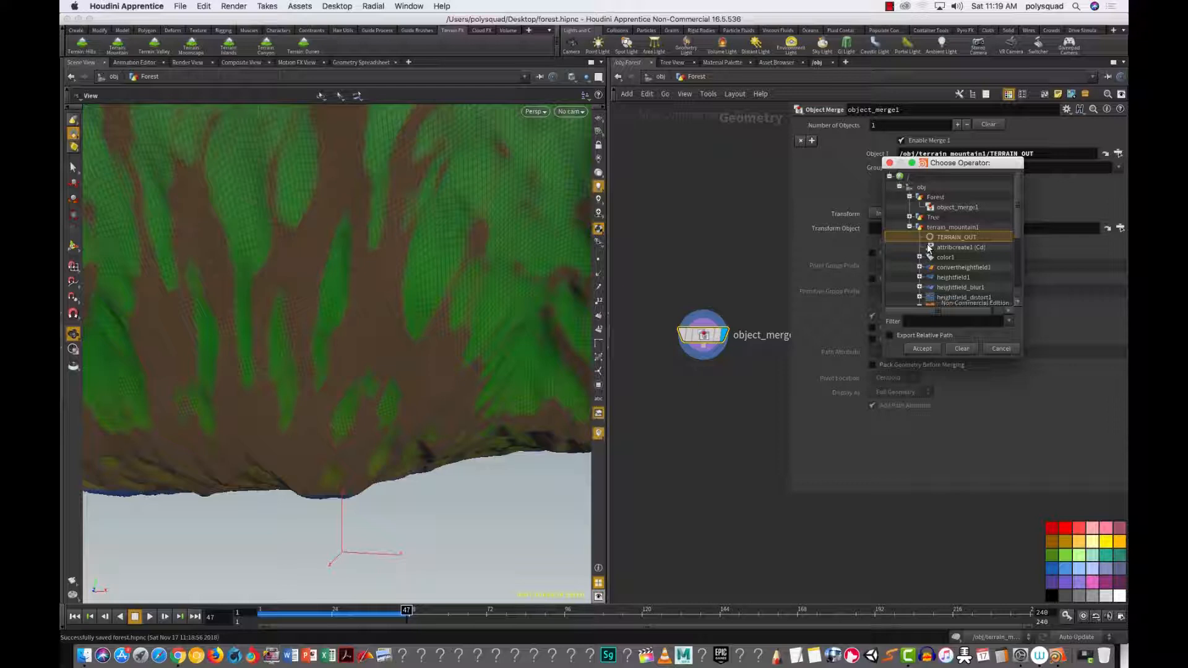
{"action": "left_click", "coordinate": [889, 164]}
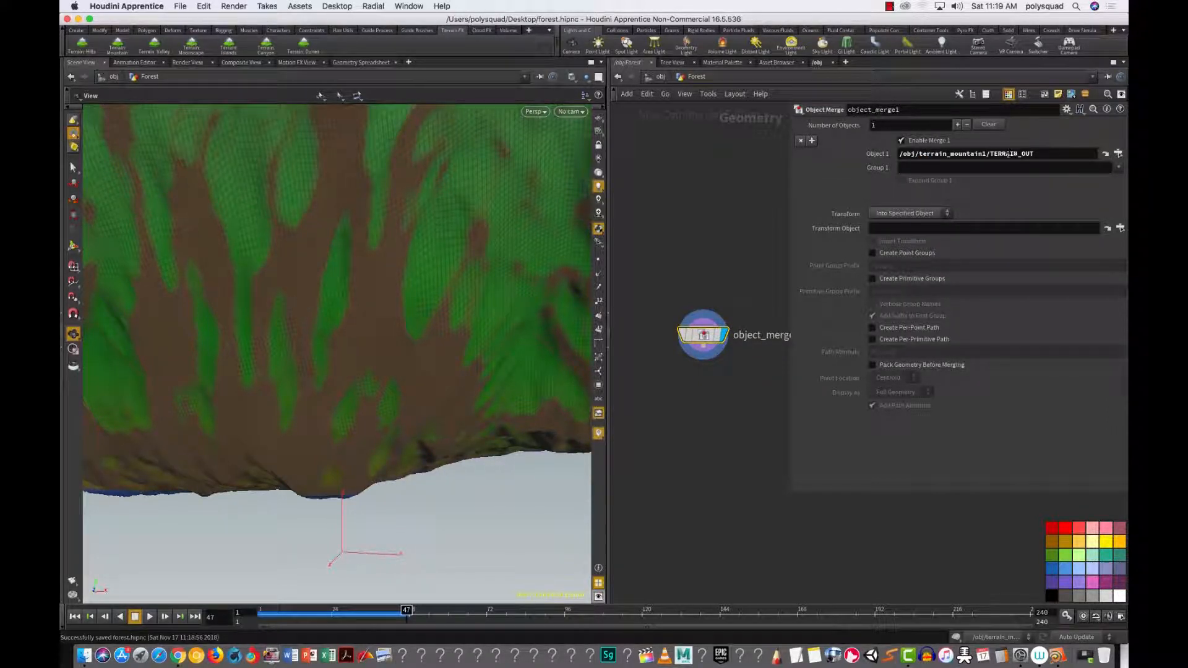
Step: Jump from Object 1's reference to the TERRAIN_OUT node and review the terrain_mountain1 node chain
{"action": "left_click", "coordinate": [1104, 154]}
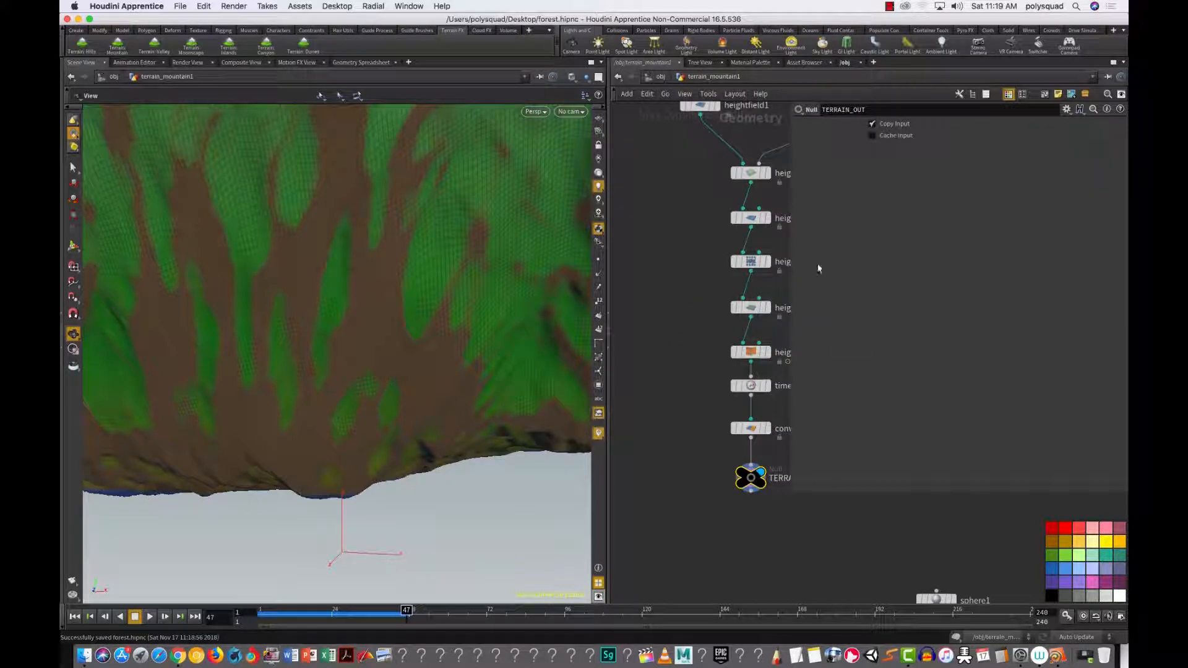
{"action": "left_click_drag", "start_coordinate": [792, 273], "coordinate": [952, 280]}
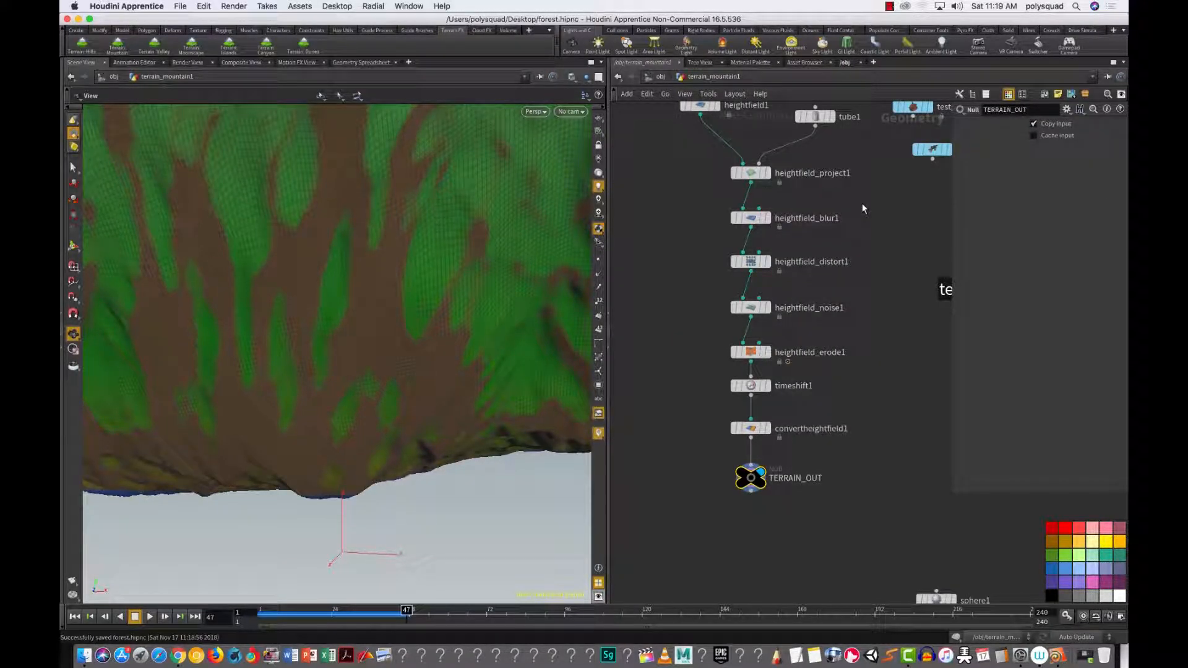
{"action": "scroll", "coordinate": [859, 211], "scroll_direction": "up", "scroll_amount": 1}
{"action": "middle_click_drag", "start_coordinate": [858, 213], "coordinate": [844, 250]}
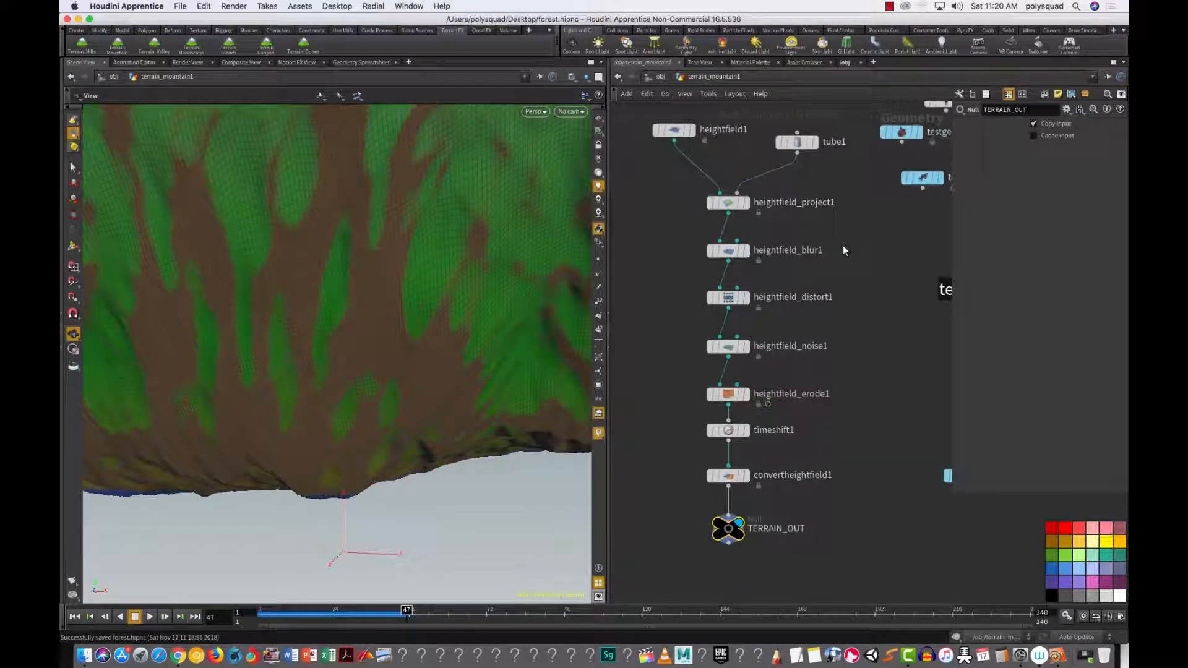
{"action": "scroll", "coordinate": [842, 250], "scroll_direction": "down", "scroll_amount": 5}
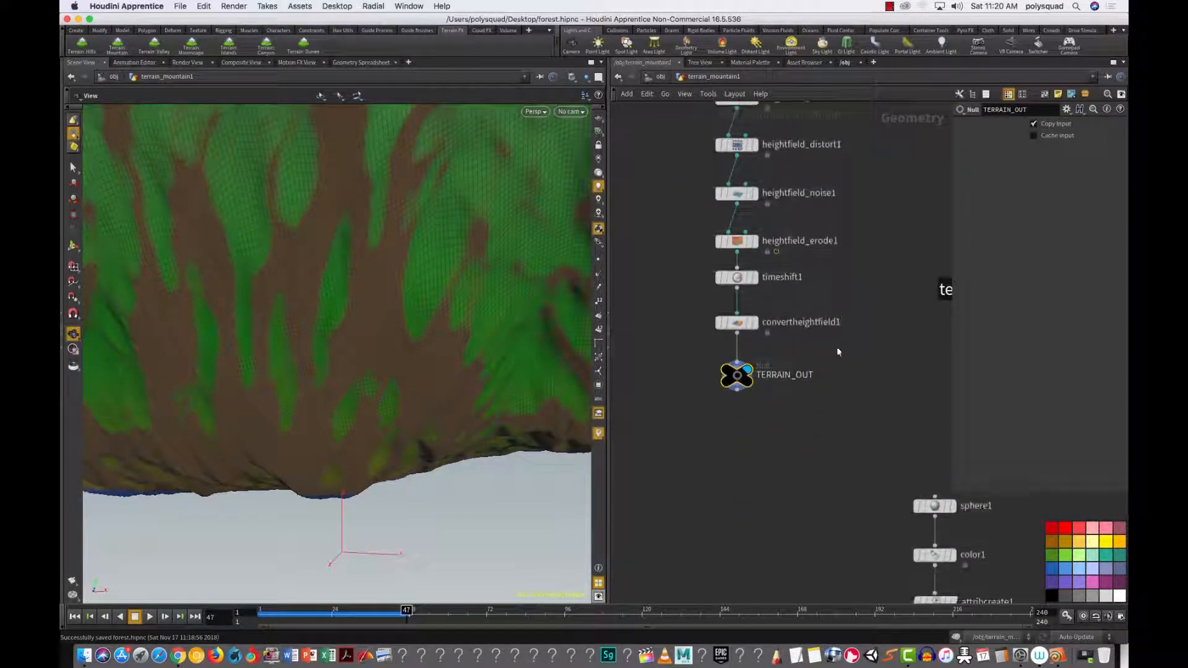
Step: Check the convertheightfield1 node's settings and place TERRAIN_OUT a little further below it, in line with the chain
{"action": "left_click_drag", "start_coordinate": [814, 401], "coordinate": [720, 375]}
{"action": "double_click", "coordinate": [741, 375]}
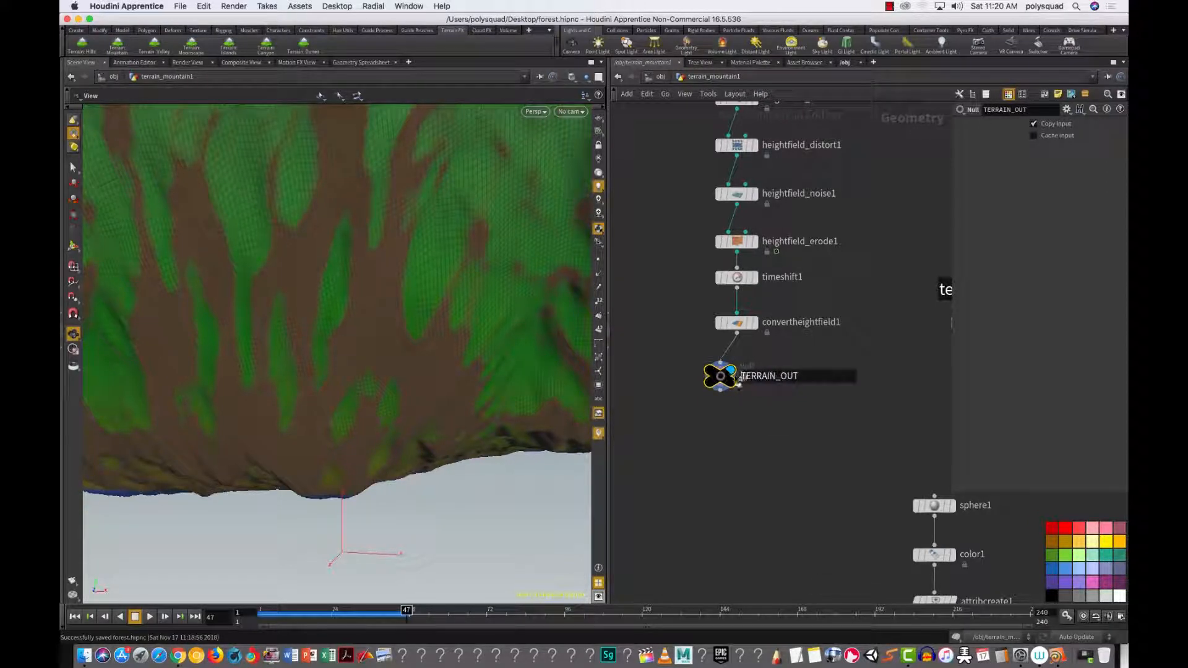
{"action": "mouse_move", "coordinate": [742, 379]}
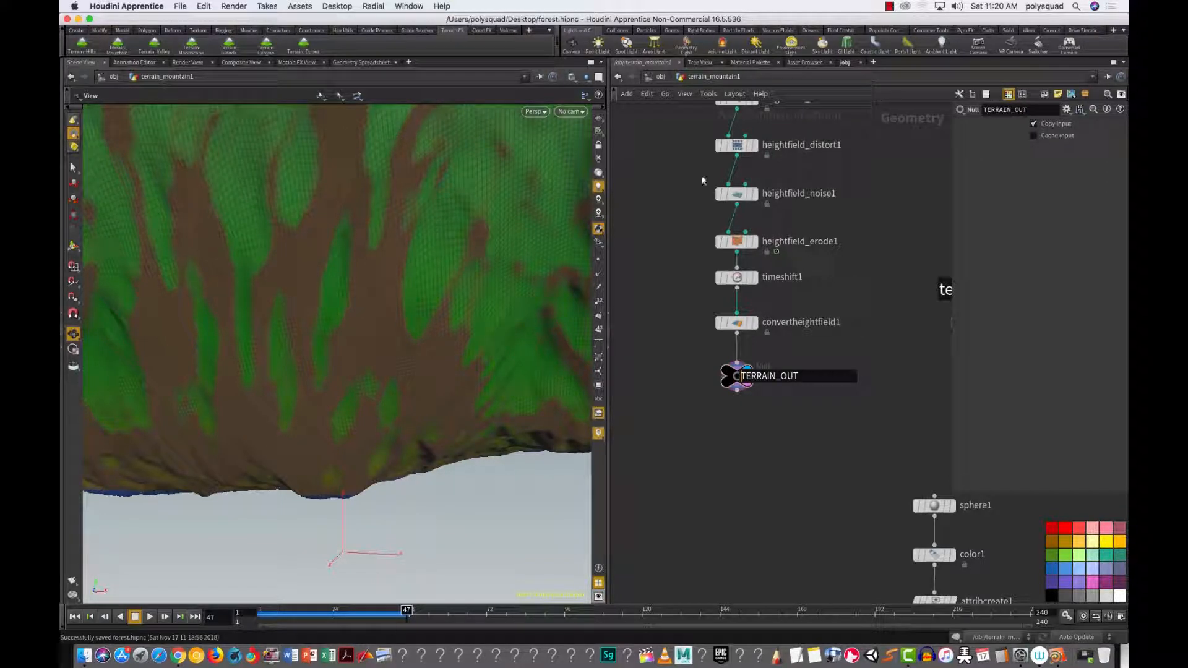
{"action": "mouse_move", "coordinate": [738, 326]}
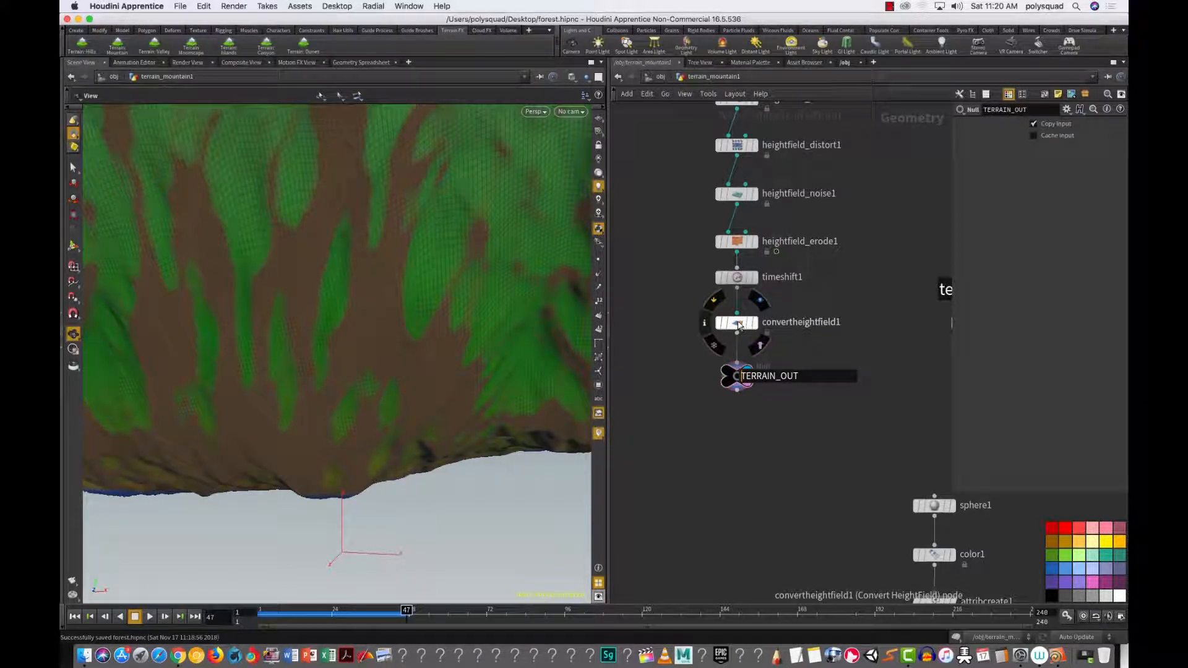
{"action": "left_click", "coordinate": [739, 324]}
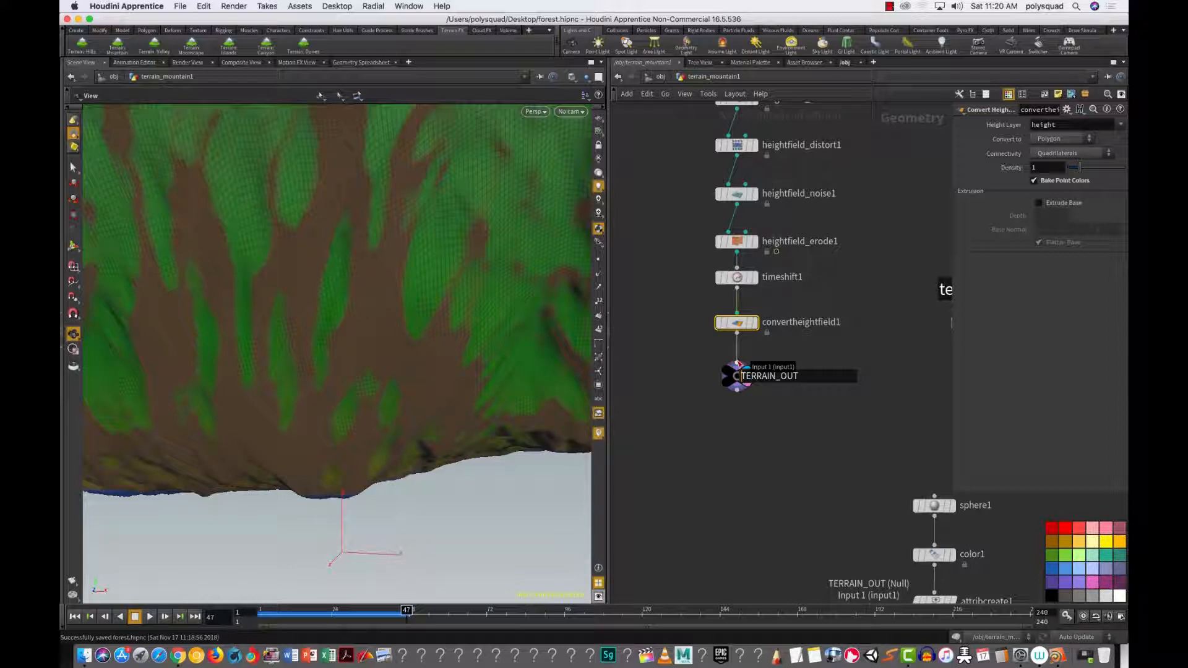
{"action": "key", "text": "Return"}
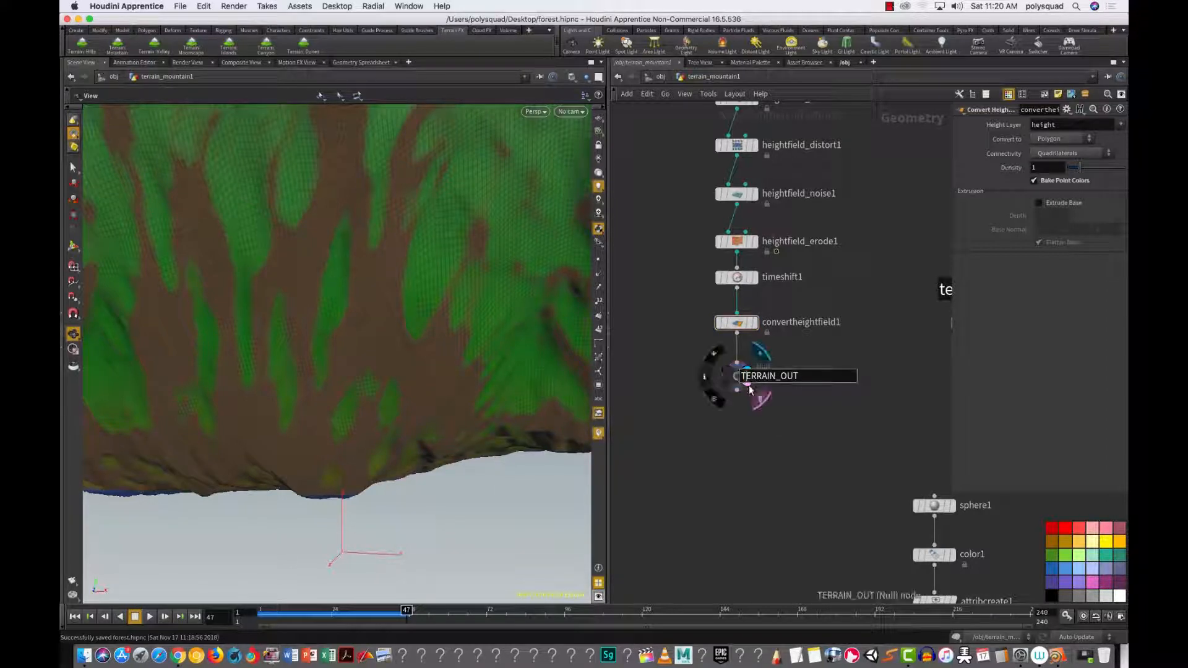
{"action": "left_click_drag", "start_coordinate": [787, 409], "coordinate": [659, 348]}
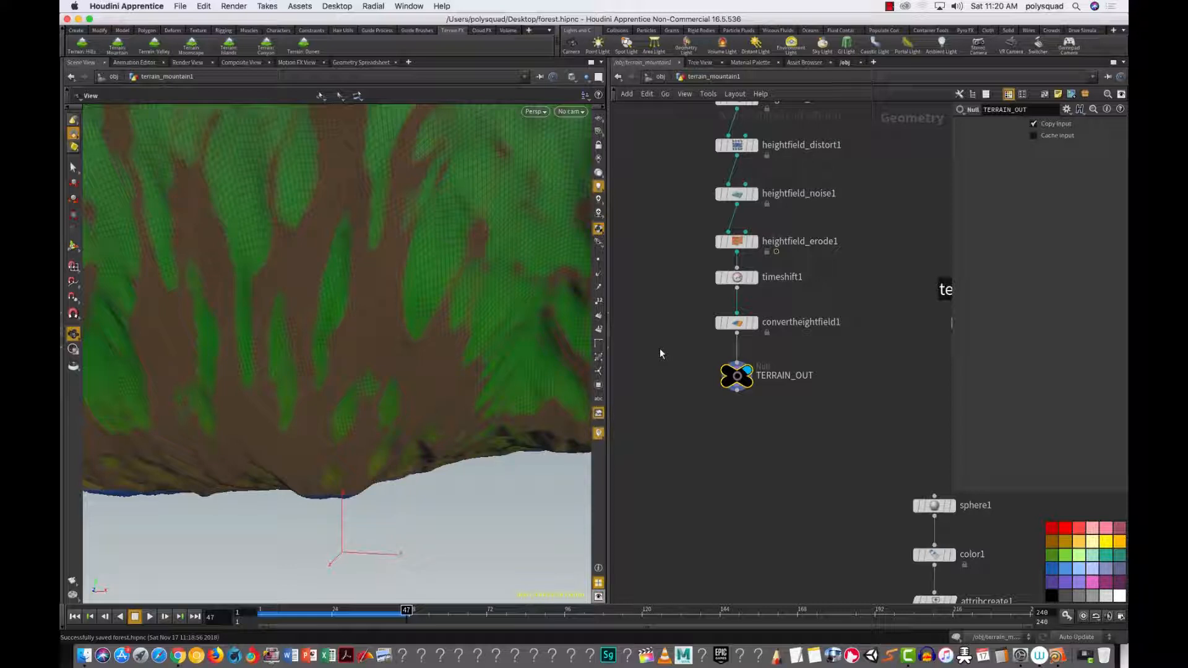
{"action": "left_click_drag", "start_coordinate": [781, 423], "coordinate": [736, 412]}
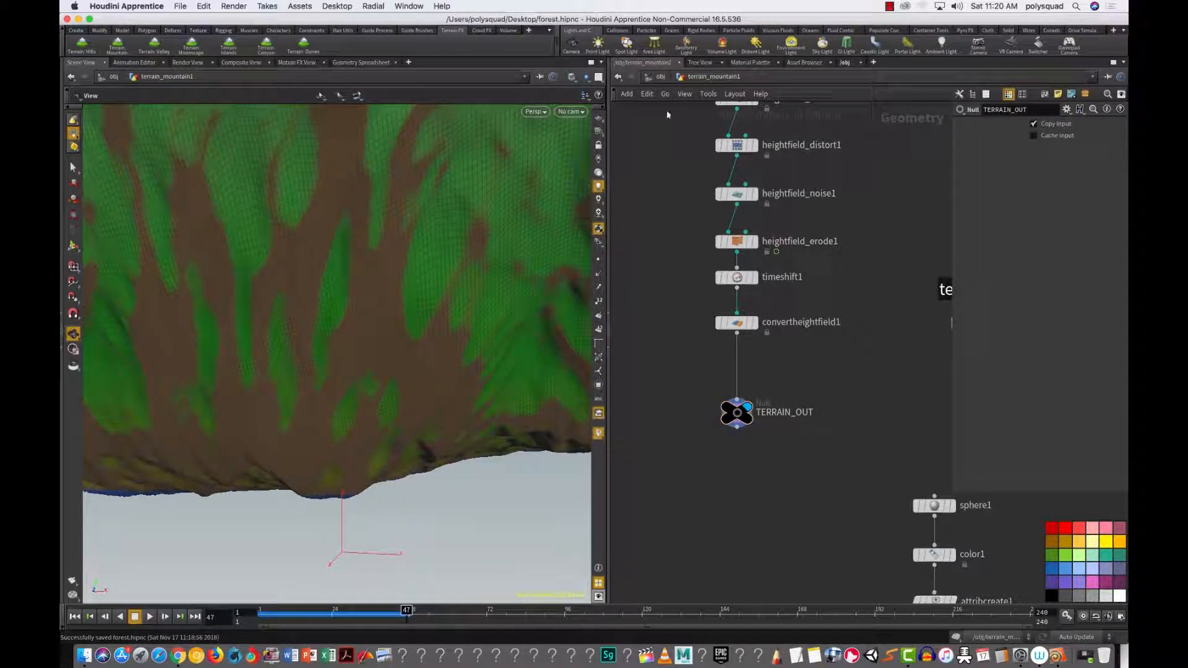
Step: Go back to the object level, enter the Forest object, and frame the whole merged terrain in the viewport
{"action": "left_click", "coordinate": [656, 76]}
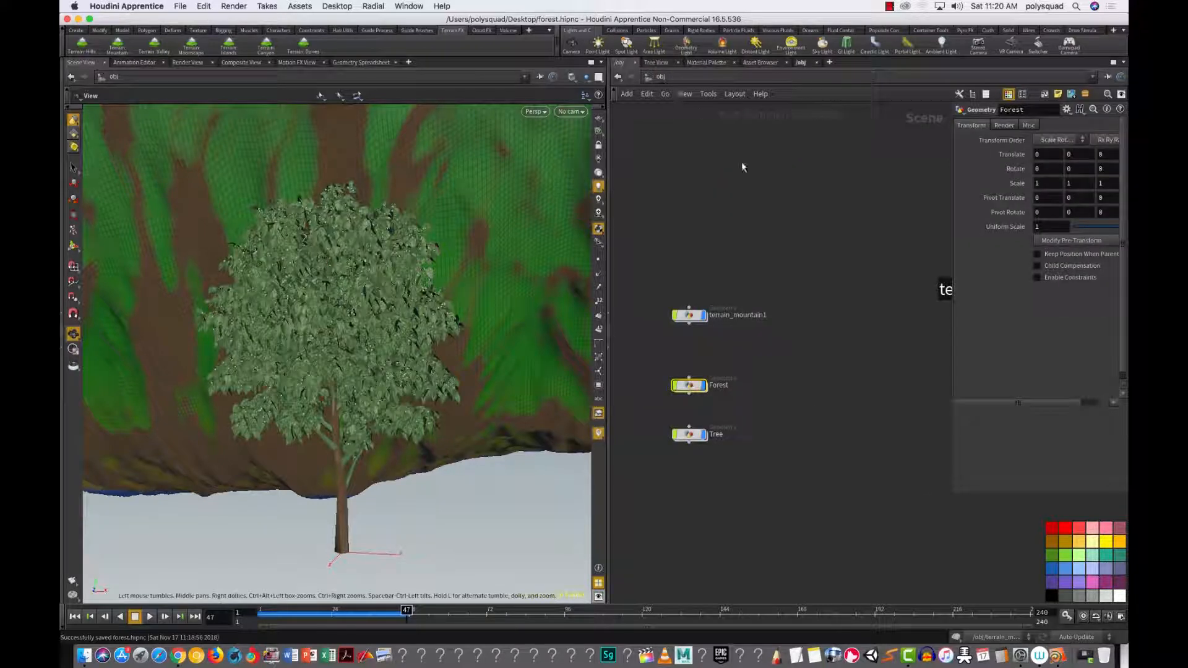
{"action": "double_click", "coordinate": [698, 384]}
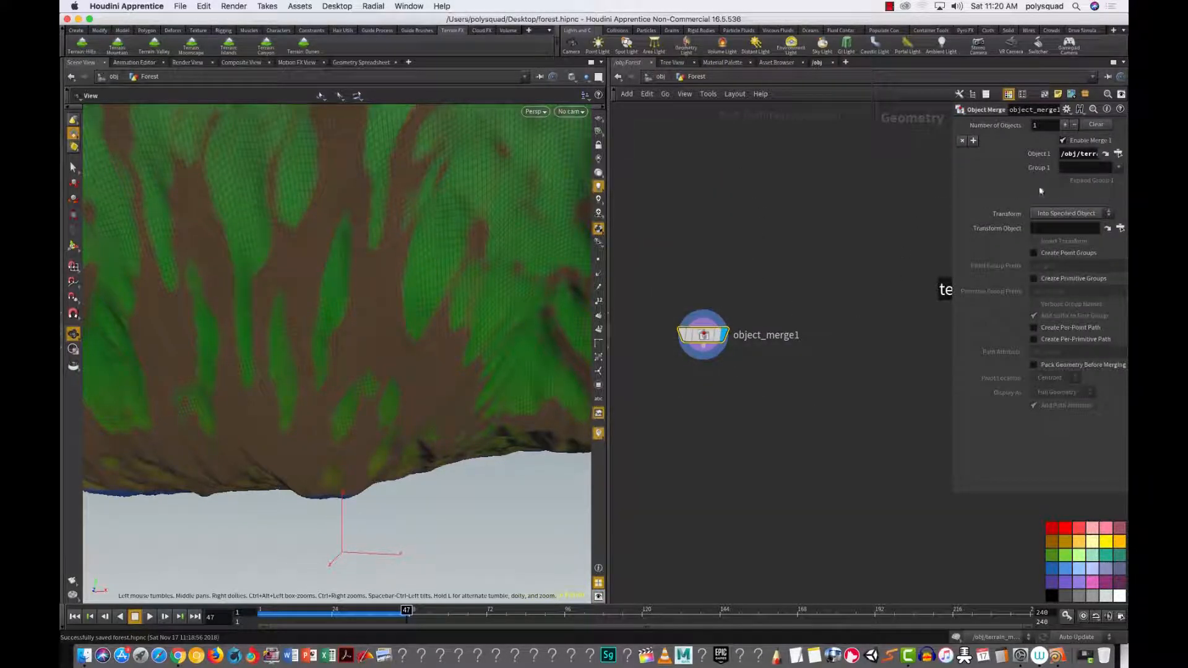
{"action": "left_click_drag", "start_coordinate": [953, 185], "coordinate": [783, 186]}
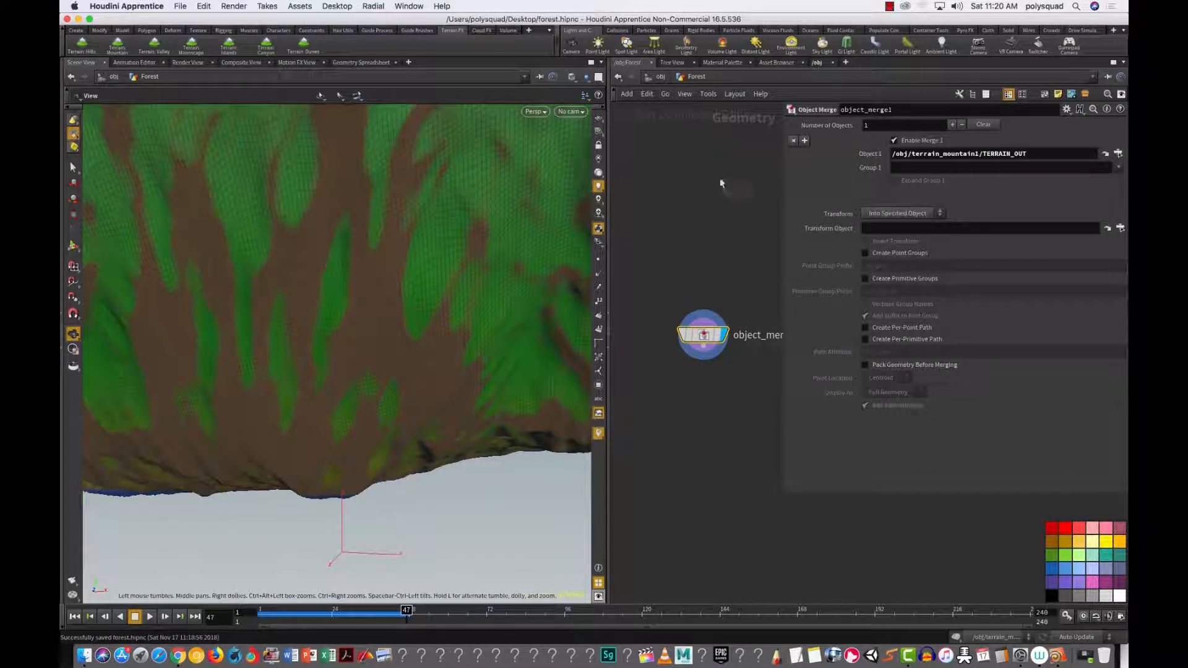
{"action": "key", "text": "g"}
{"action": "mouse_move", "coordinate": [429, 340]}
{"action": "left_mouse_down"}
{"action": "mouse_move", "coordinate": [520, 332]}
{"action": "mouse_move", "coordinate": [419, 341]}
{"action": "left_mouse_up"}
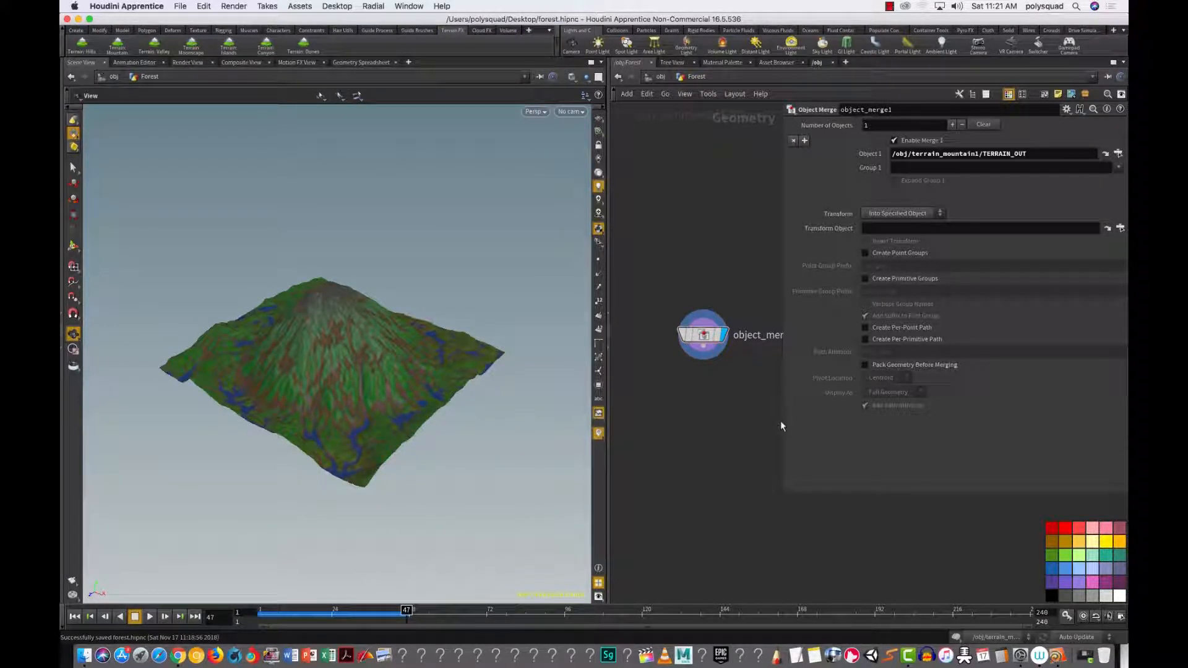
Step: Add a Scatter node below object_merge1, wire object_merge1 into it, and display its result
{"action": "left_click_drag", "start_coordinate": [783, 426], "coordinate": [864, 427]}
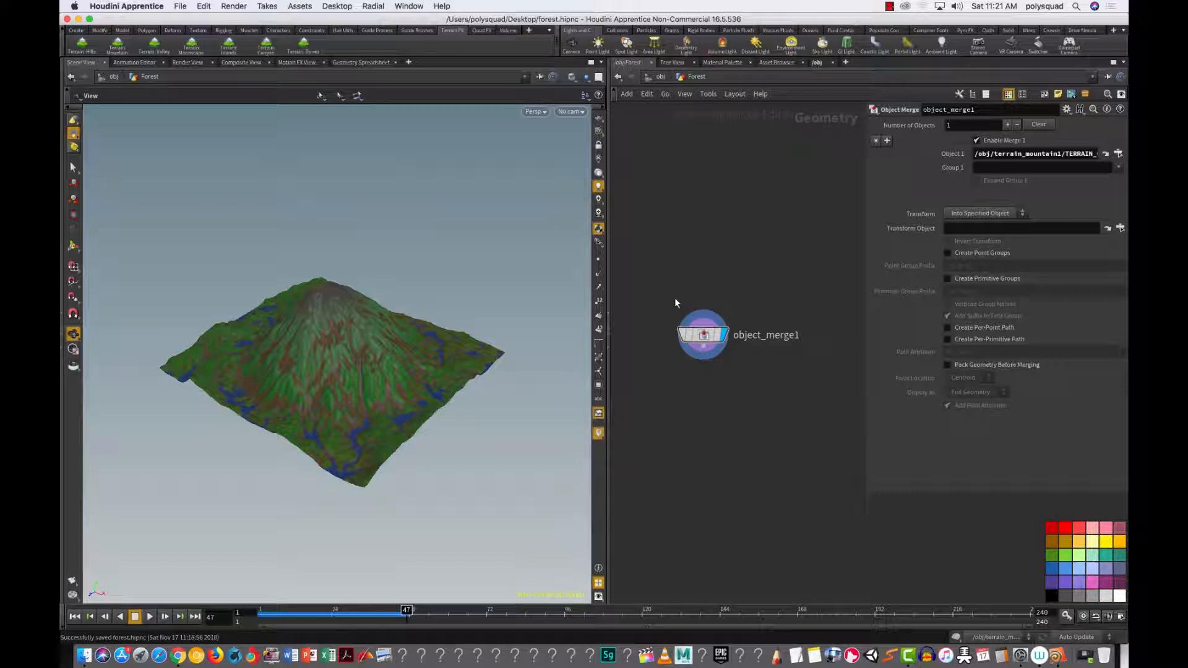
{"action": "left_click_drag", "start_coordinate": [703, 334], "coordinate": [699, 274]}
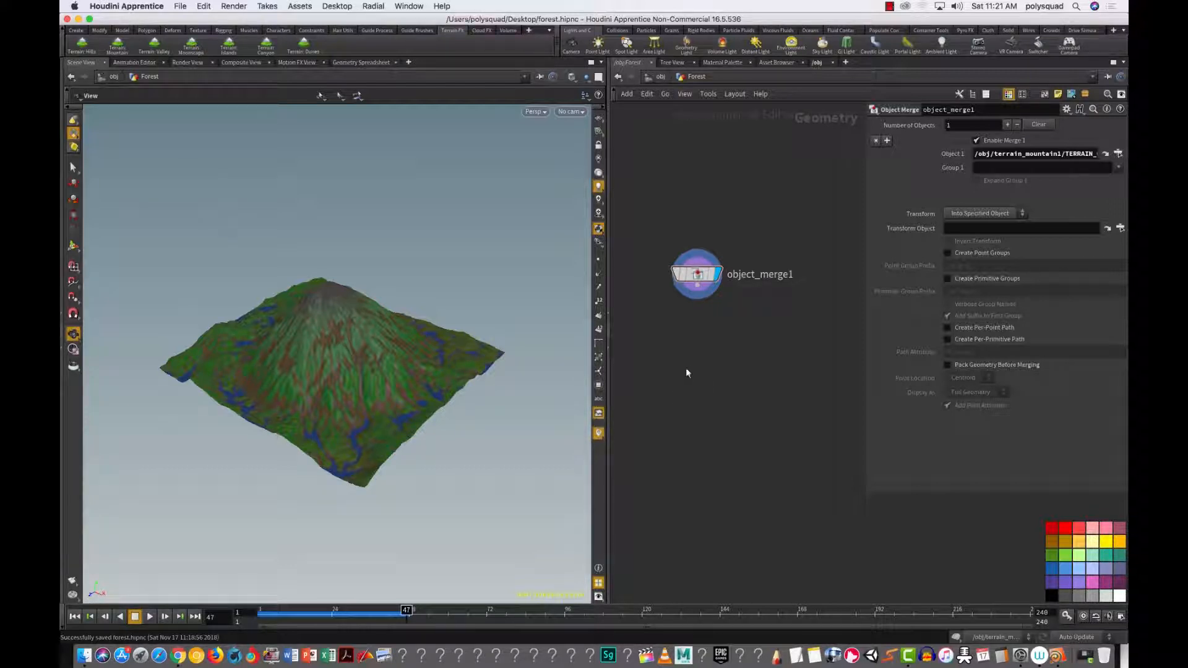
{"action": "key", "text": "Tab"}
{"action": "type", "text": "sc"}
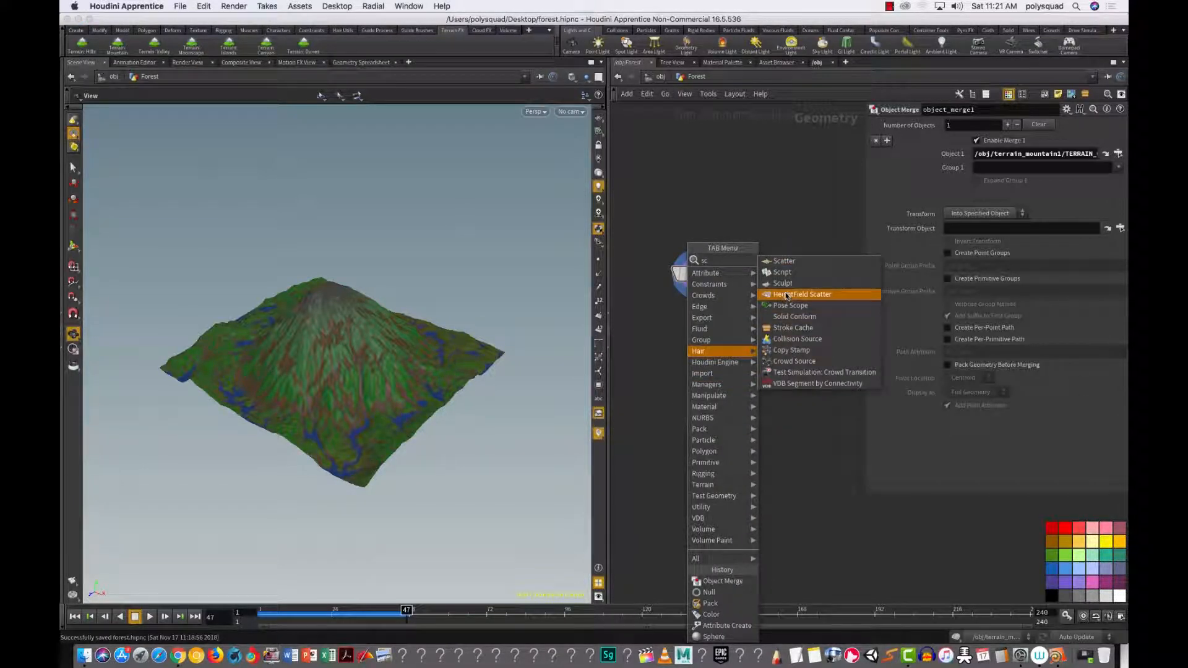
{"action": "left_click", "coordinate": [782, 272]}
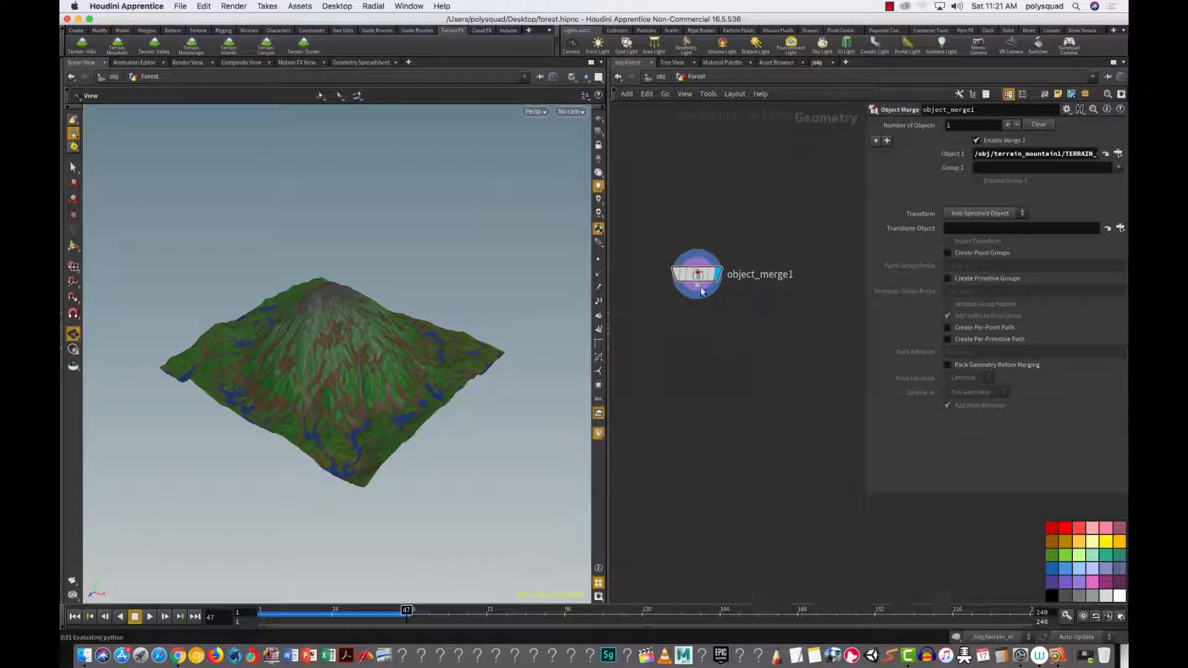
{"action": "left_click", "coordinate": [691, 356]}
{"action": "left_click", "coordinate": [697, 300]}
{"action": "left_click", "coordinate": [691, 341]}
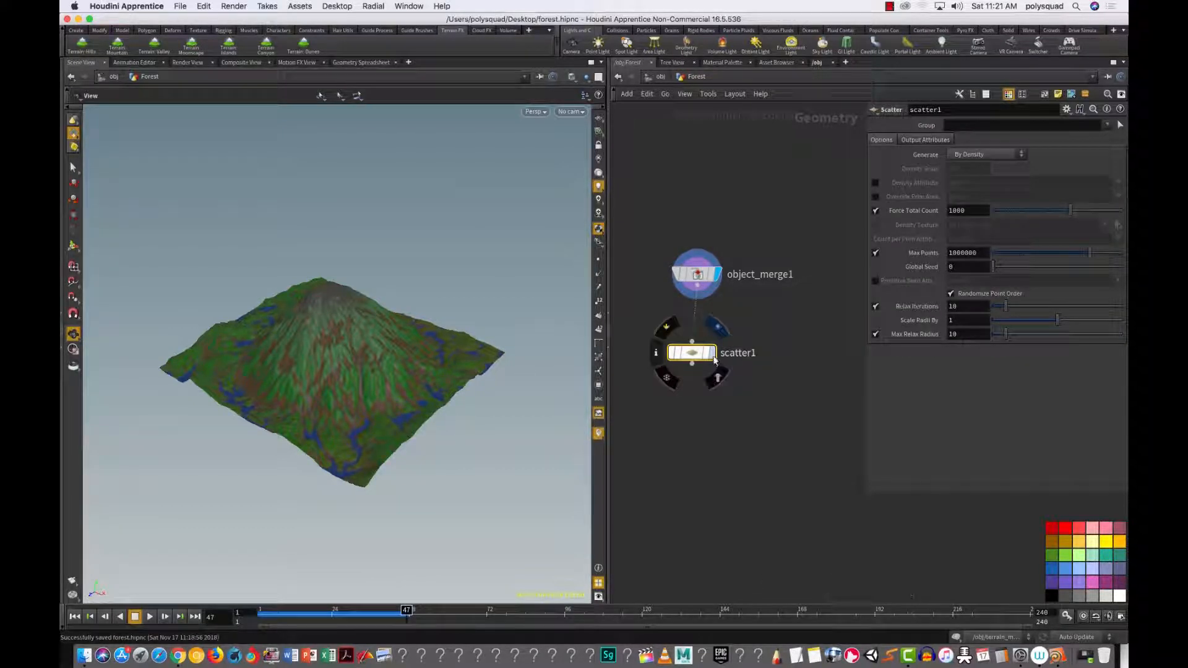
{"action": "left_click", "coordinate": [711, 353]}
{"action": "left_click_drag", "start_coordinate": [691, 353], "coordinate": [689, 409]}
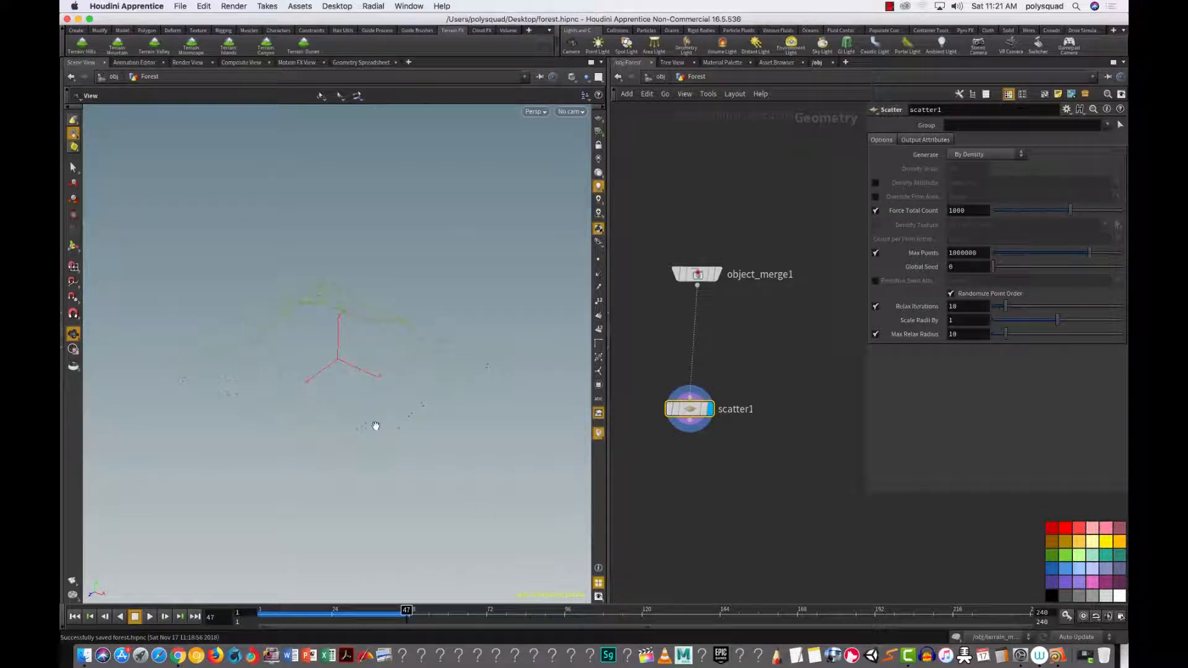
Step: Turn on the reference grid and the display of points in the viewport for the scattered terrain
{"action": "left_click_drag", "start_coordinate": [358, 451], "coordinate": [361, 406]}
{"action": "left_click", "coordinate": [599, 119]}
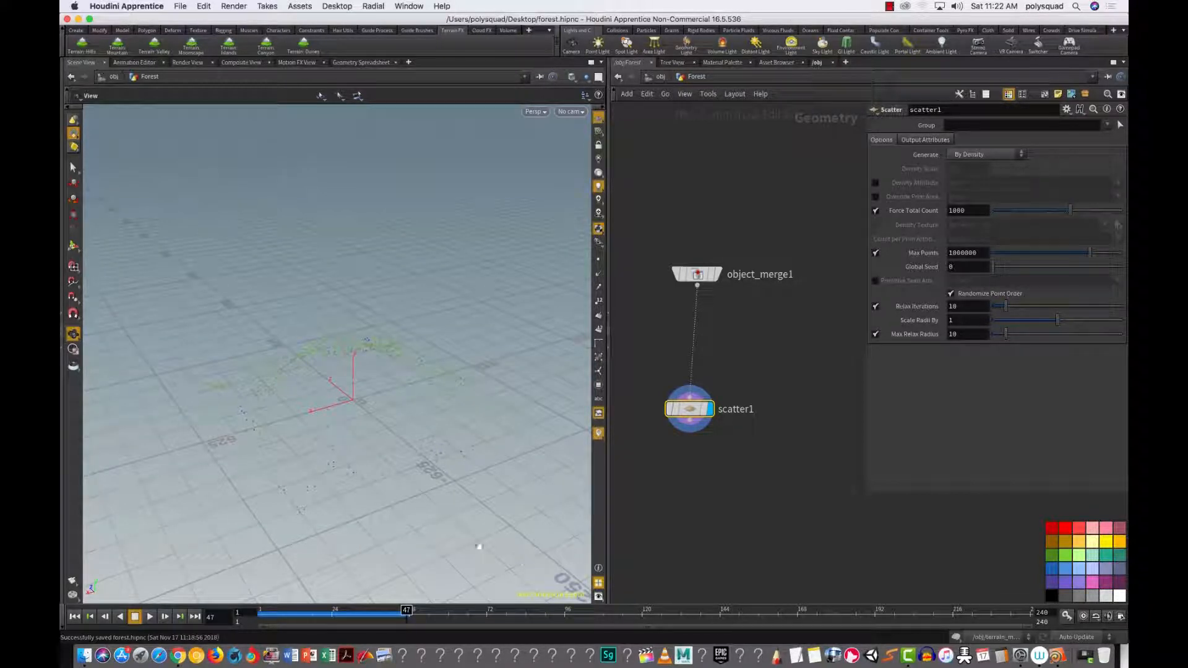
{"action": "left_click_drag", "start_coordinate": [393, 432], "coordinate": [377, 451]}
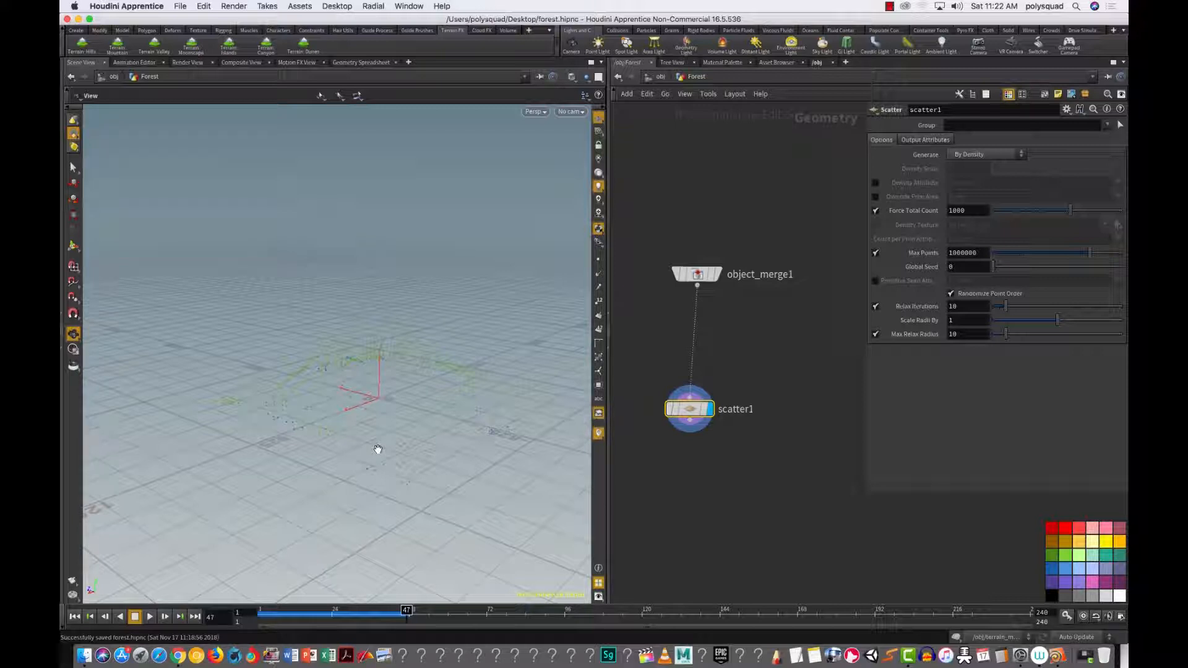
{"action": "left_click", "coordinate": [599, 261]}
{"action": "left_click_drag", "start_coordinate": [373, 445], "coordinate": [308, 470]}
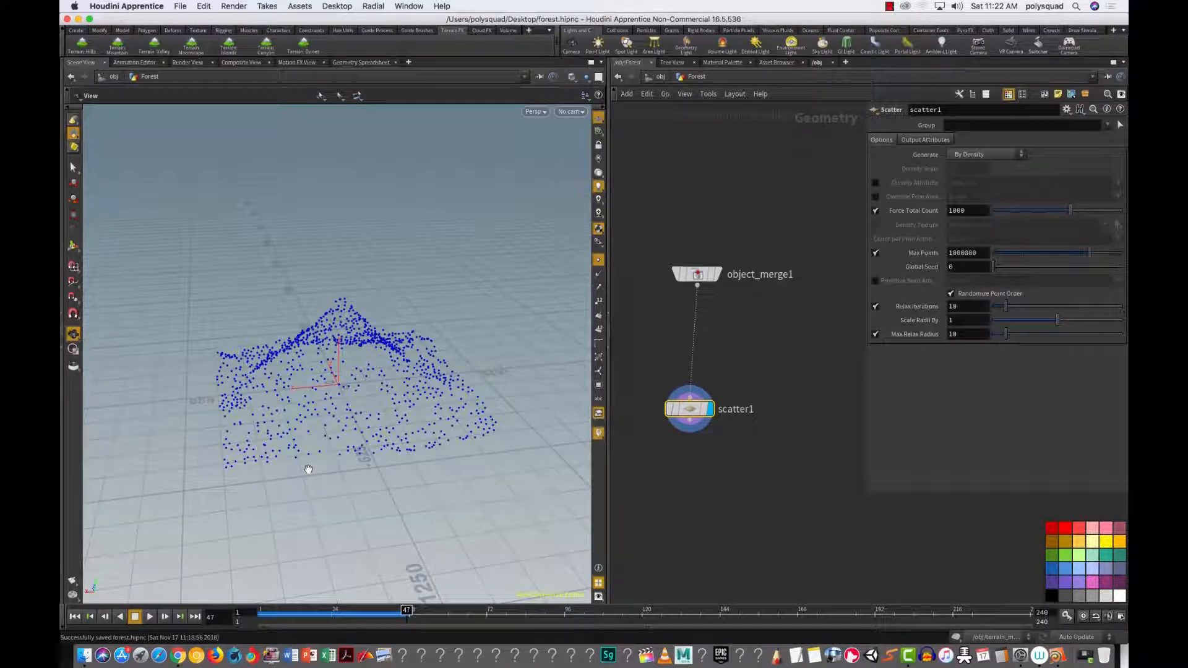
Step: Set scatter1's Force Total Count to 10000
{"action": "left_click_drag", "start_coordinate": [868, 401], "coordinate": [804, 433]}
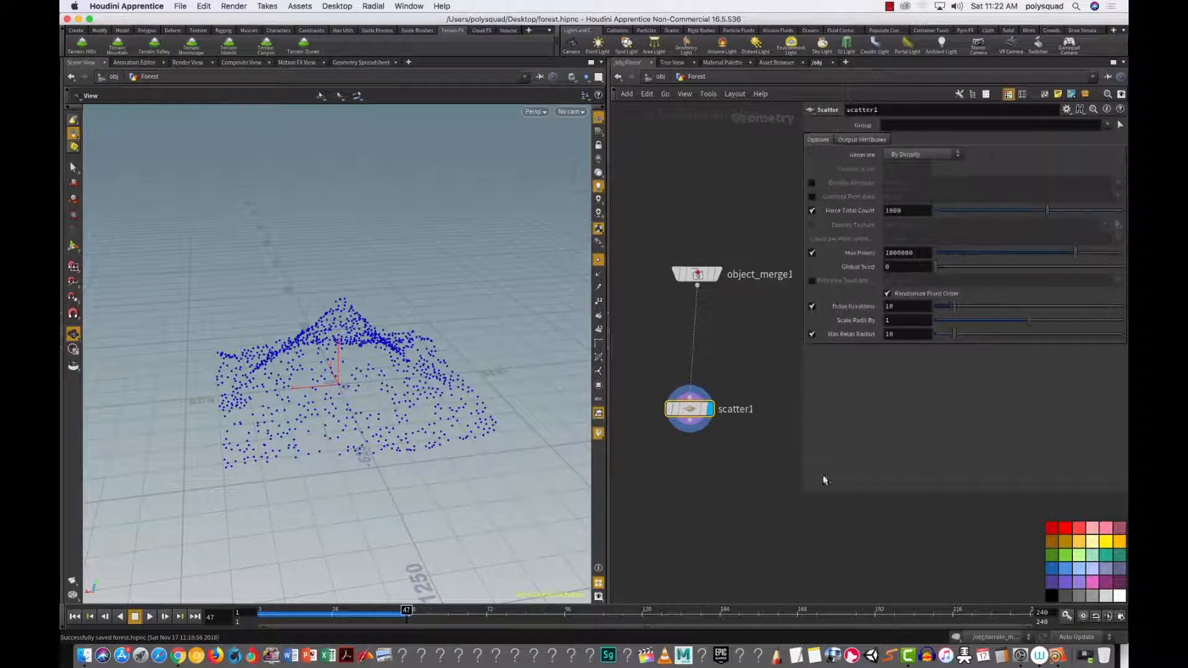
{"action": "left_click_drag", "start_coordinate": [803, 492], "coordinate": [758, 562]}
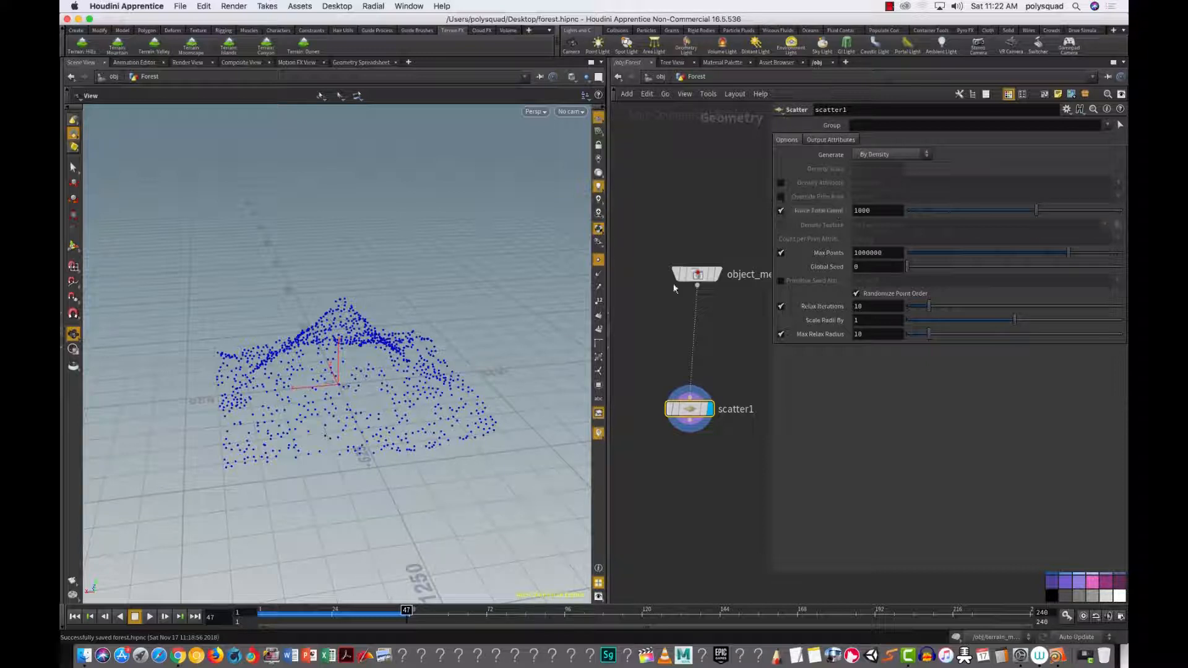
{"action": "mouse_move", "coordinate": [333, 420]}
{"action": "left_mouse_down"}
{"action": "mouse_move", "coordinate": [371, 414]}
{"action": "mouse_move", "coordinate": [322, 412]}
{"action": "mouse_move", "coordinate": [345, 408]}
{"action": "left_mouse_up"}
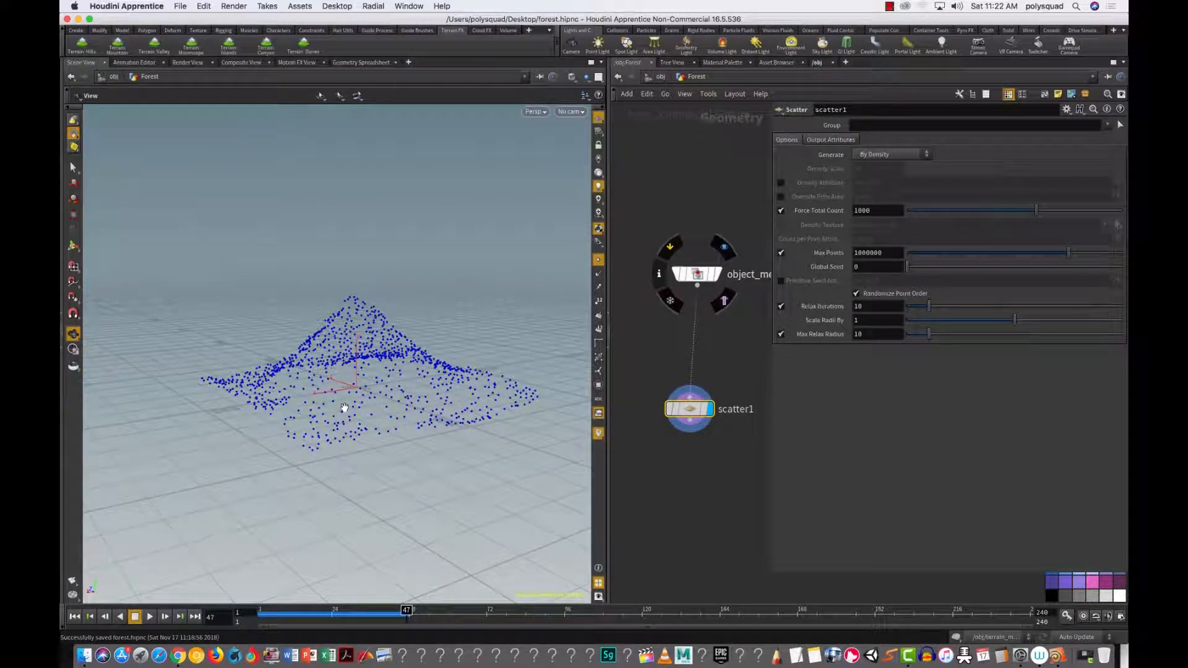
{"action": "left_click", "coordinate": [874, 208]}
{"action": "type", "text": "0"}
{"action": "key", "text": "Return"}
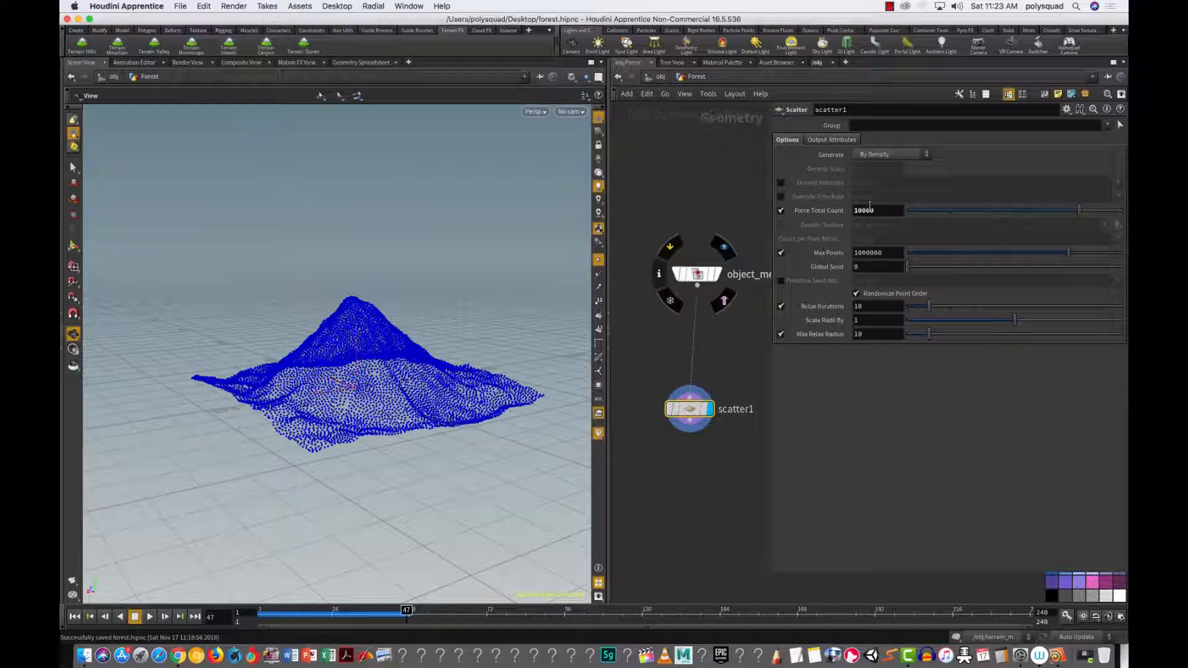
Step: Switch scatter1's Relax Iterations off and back on to compare the point distribution over the terrain
{"action": "left_click_drag", "start_coordinate": [359, 442], "coordinate": [458, 498]}
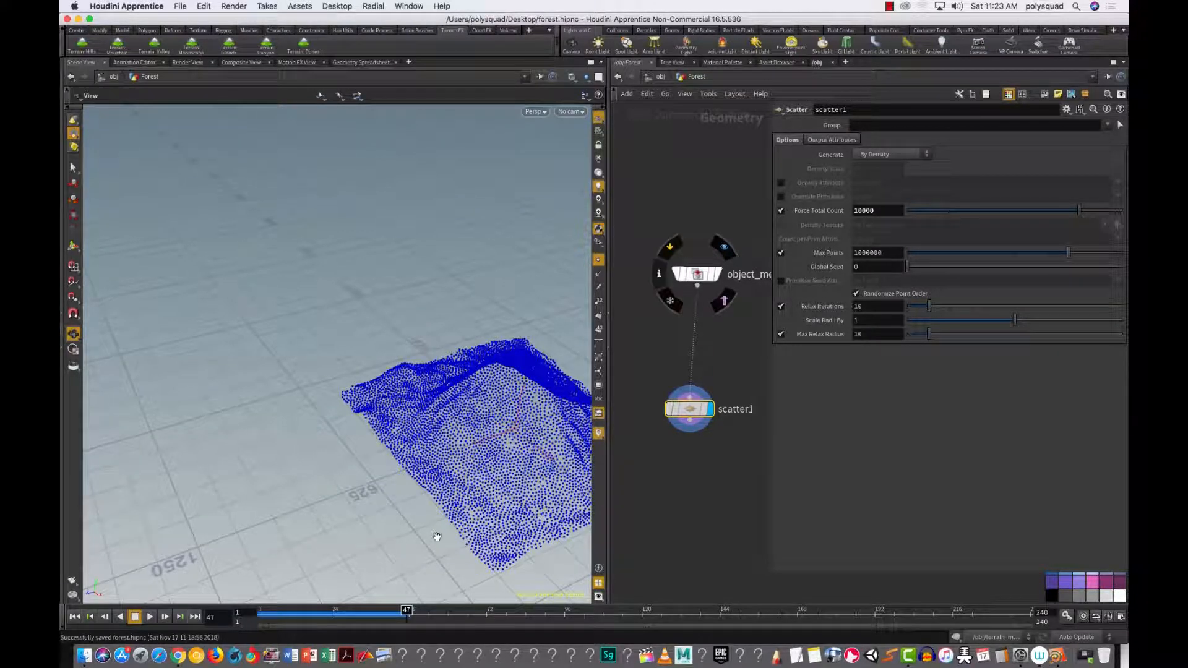
{"action": "left_click_drag", "start_coordinate": [474, 494], "coordinate": [347, 488]}
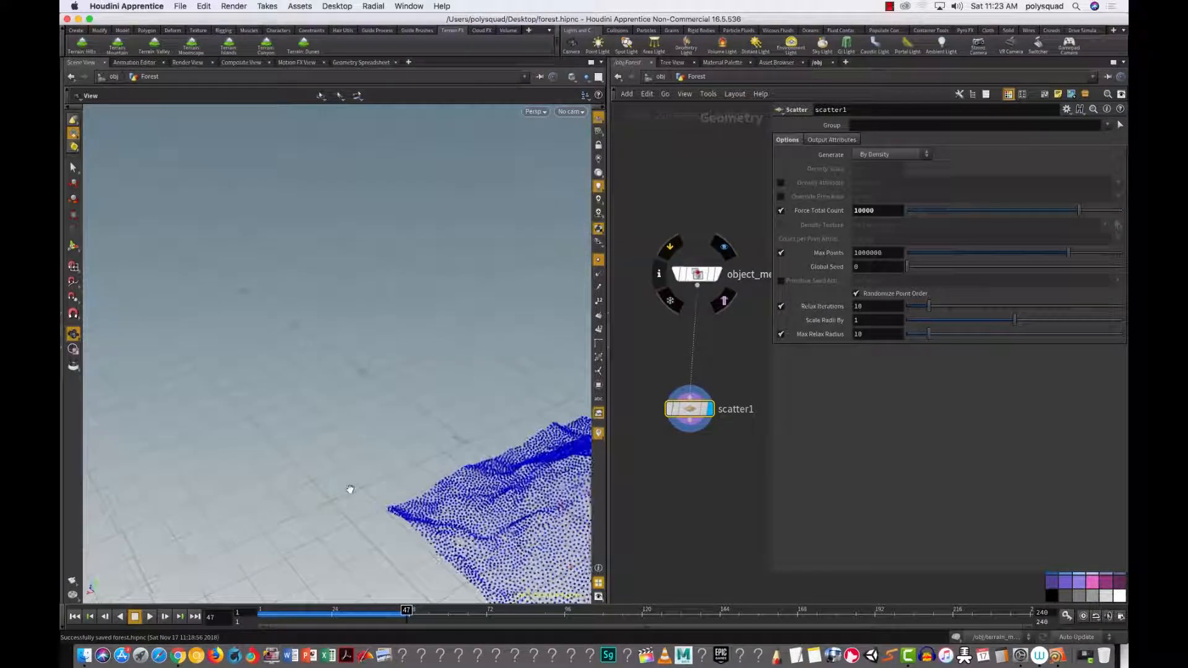
{"action": "left_click_drag", "start_coordinate": [497, 491], "coordinate": [276, 514]}
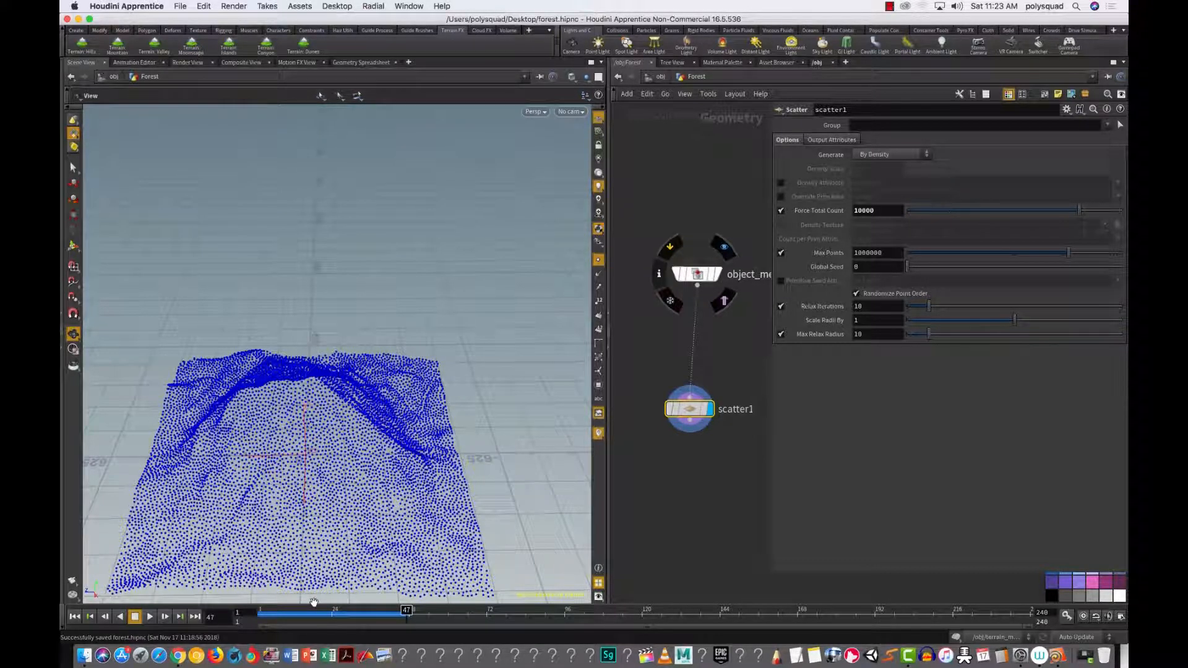
{"action": "left_click", "coordinate": [780, 305]}
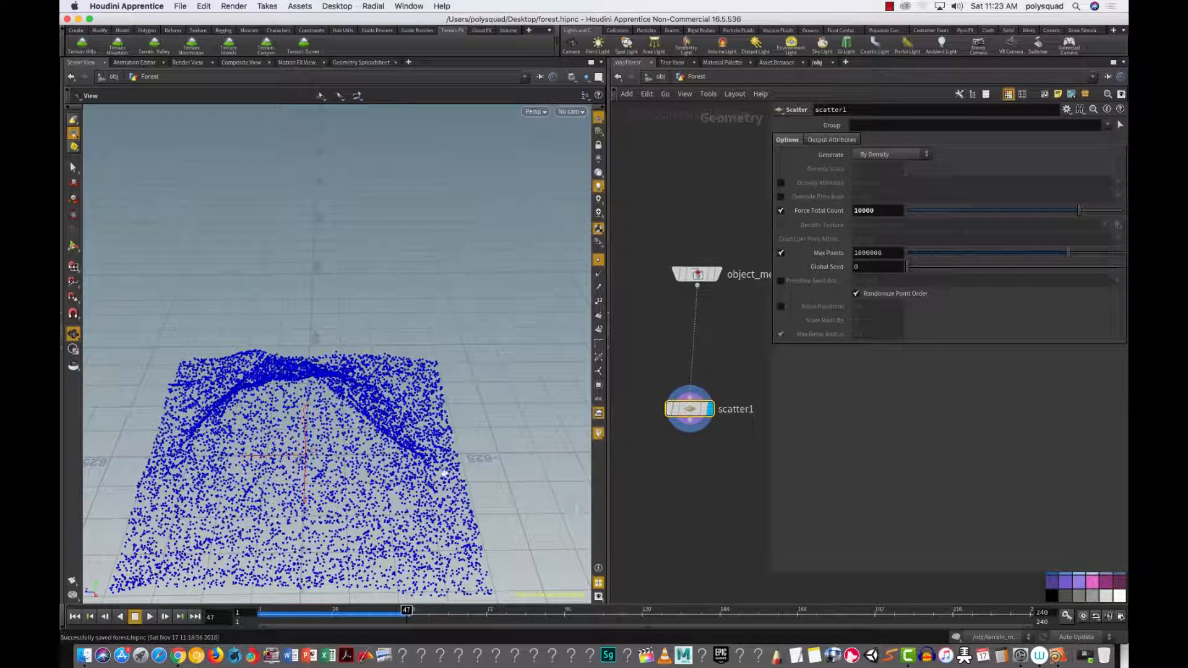
{"action": "left_click_drag", "start_coordinate": [465, 477], "coordinate": [354, 505]}
{"action": "left_click", "coordinate": [780, 306]}
{"action": "mouse_move", "coordinate": [365, 478]}
{"action": "left_mouse_down"}
{"action": "mouse_move", "coordinate": [424, 443]}
{"action": "mouse_move", "coordinate": [399, 439]}
{"action": "mouse_move", "coordinate": [366, 484]}
{"action": "left_mouse_up"}
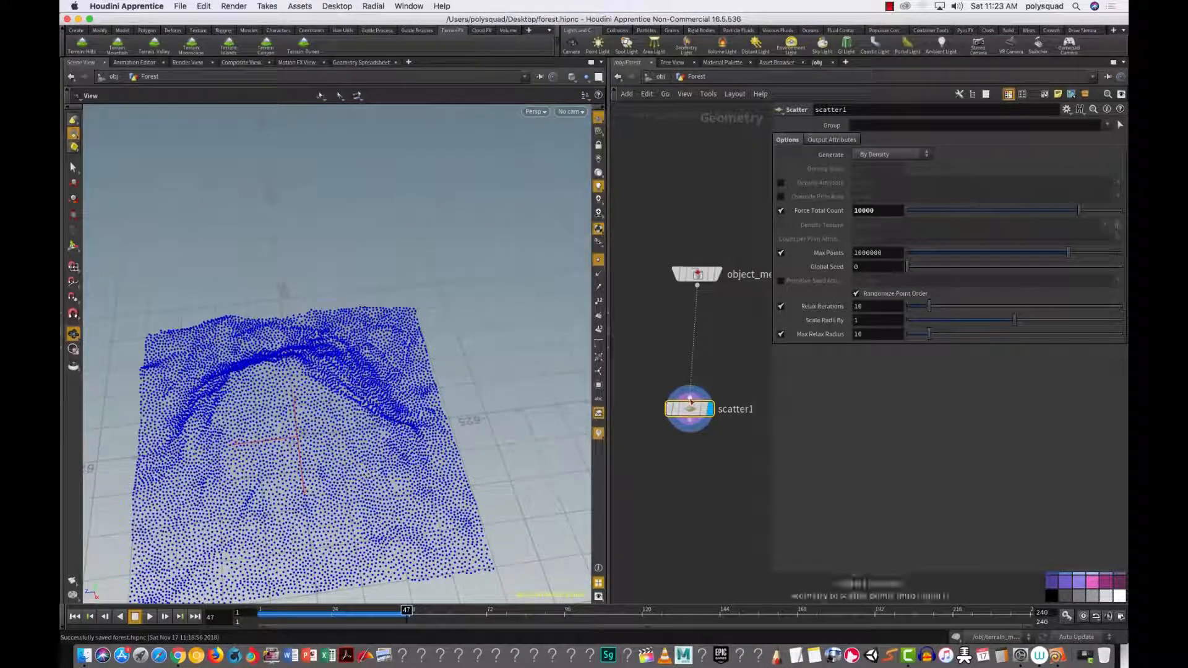
Step: Lower scatter1's Relax Iterations to 3 and check the point spacing around the mountain
{"action": "left_click_drag", "start_coordinate": [921, 310], "coordinate": [915, 314]}
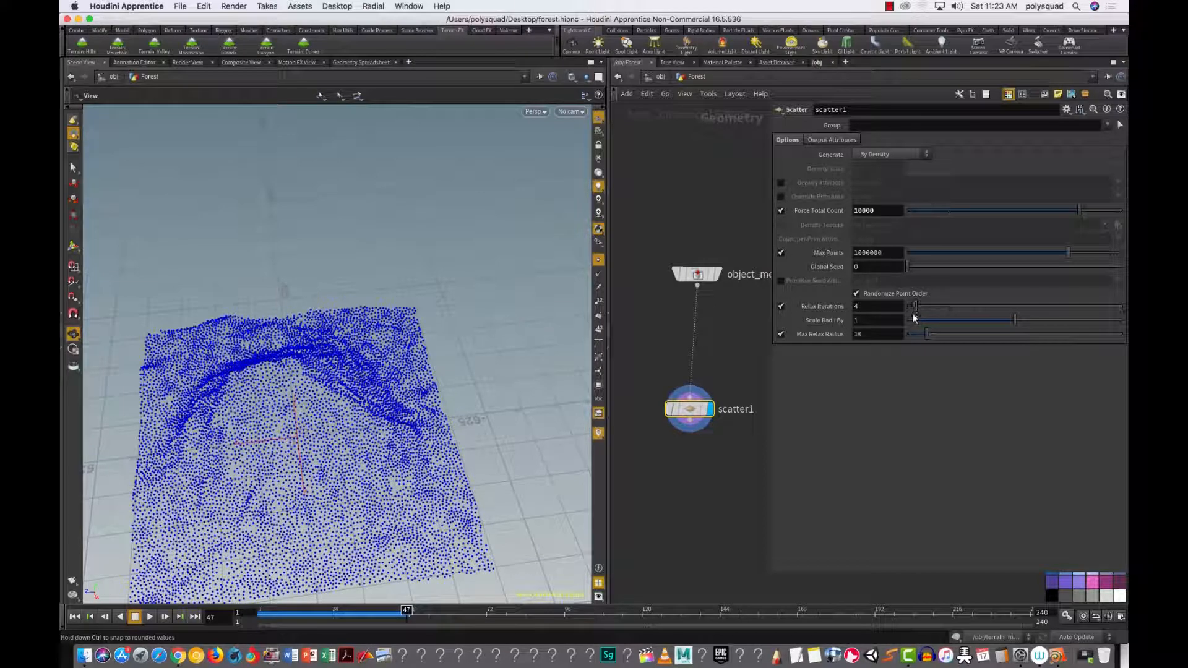
{"action": "left_click_drag", "start_coordinate": [470, 470], "coordinate": [382, 463], "text": "alt"}
{"action": "left_click_drag", "start_coordinate": [374, 422], "coordinate": [499, 354], "text": "alt"}
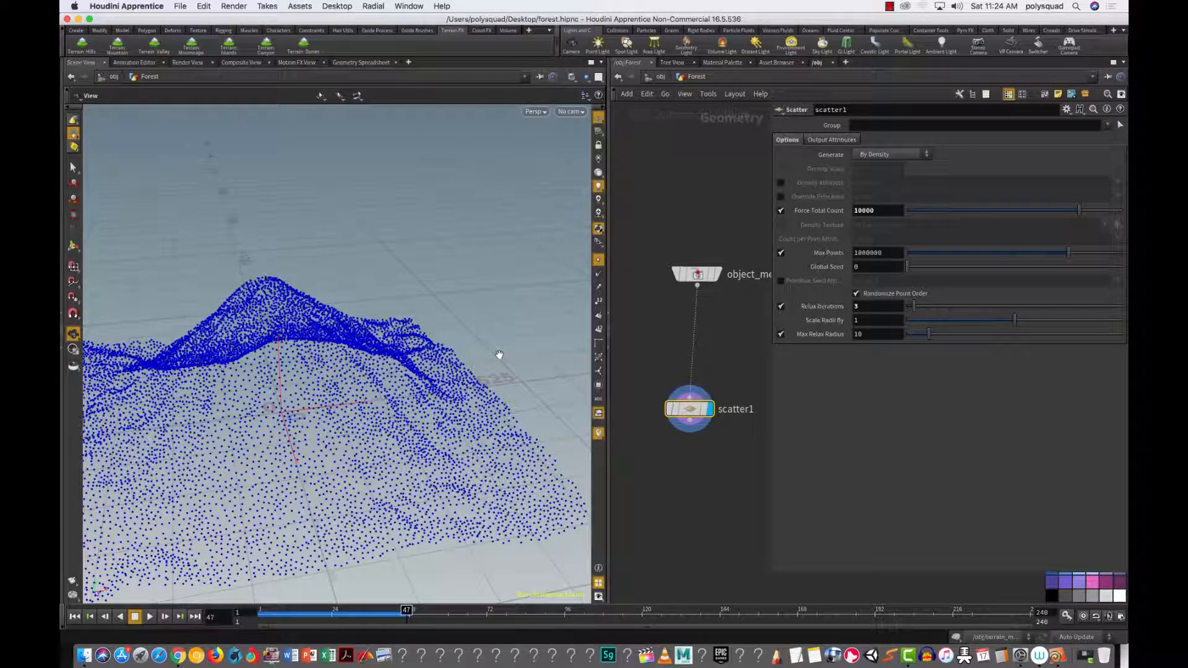
Step: Add a Copy Stamp node to the Forest network, unconnected, a little below scatter1
{"action": "left_click_drag", "start_coordinate": [774, 575], "coordinate": [1005, 489]}
{"action": "left_click", "coordinate": [750, 557]}
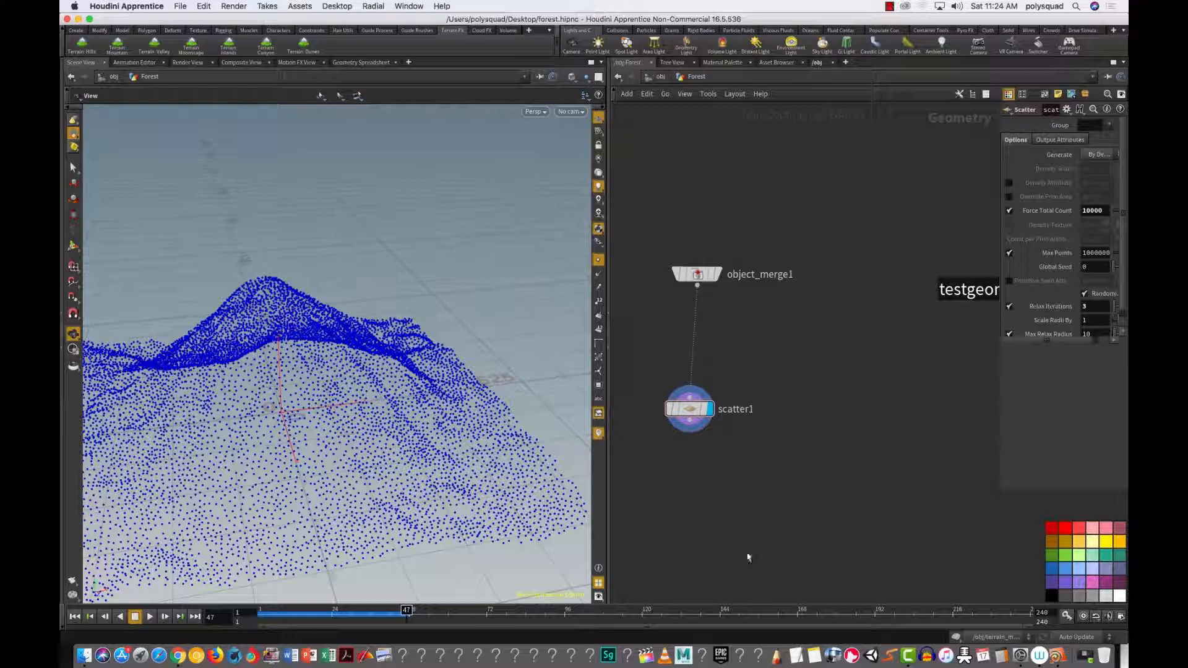
{"action": "mouse_move", "coordinate": [746, 505]}
{"action": "right_mouse_down", "text": "alt"}
{"action": "mouse_move", "coordinate": [733, 502]}
{"action": "mouse_move", "coordinate": [764, 480]}
{"action": "mouse_move", "coordinate": [759, 504]}
{"action": "mouse_move", "coordinate": [829, 503]}
{"action": "mouse_move", "coordinate": [814, 488]}
{"action": "mouse_move", "coordinate": [766, 509]}
{"action": "right_mouse_up", "text": "alt"}
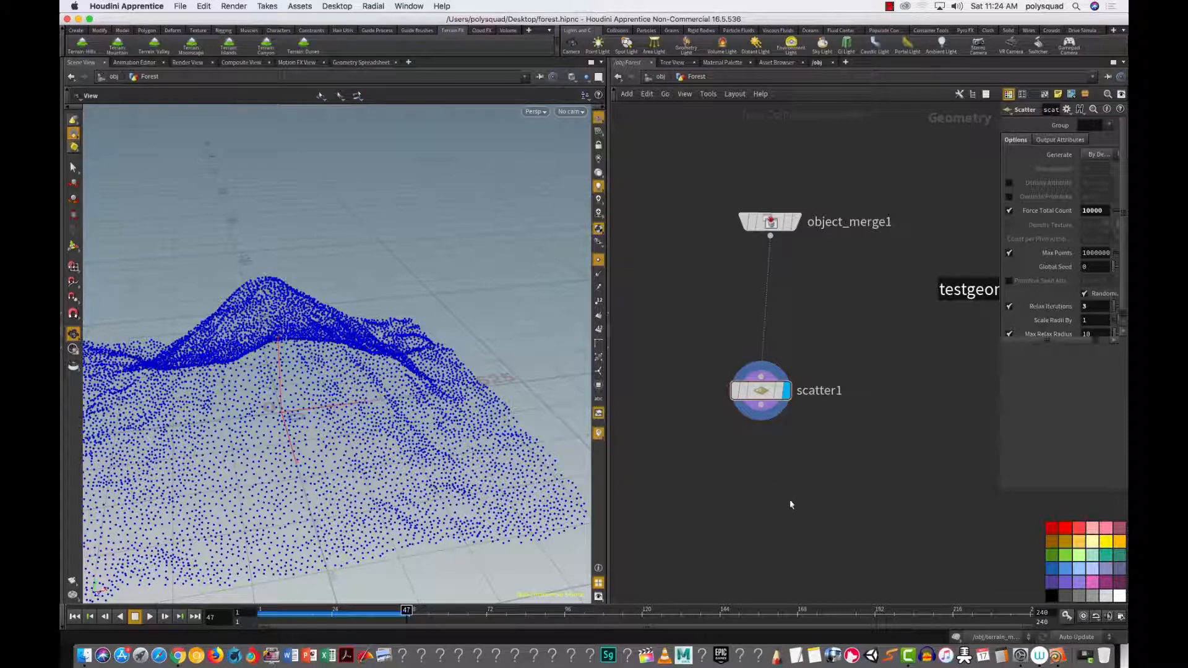
{"action": "key", "text": "Tab"}
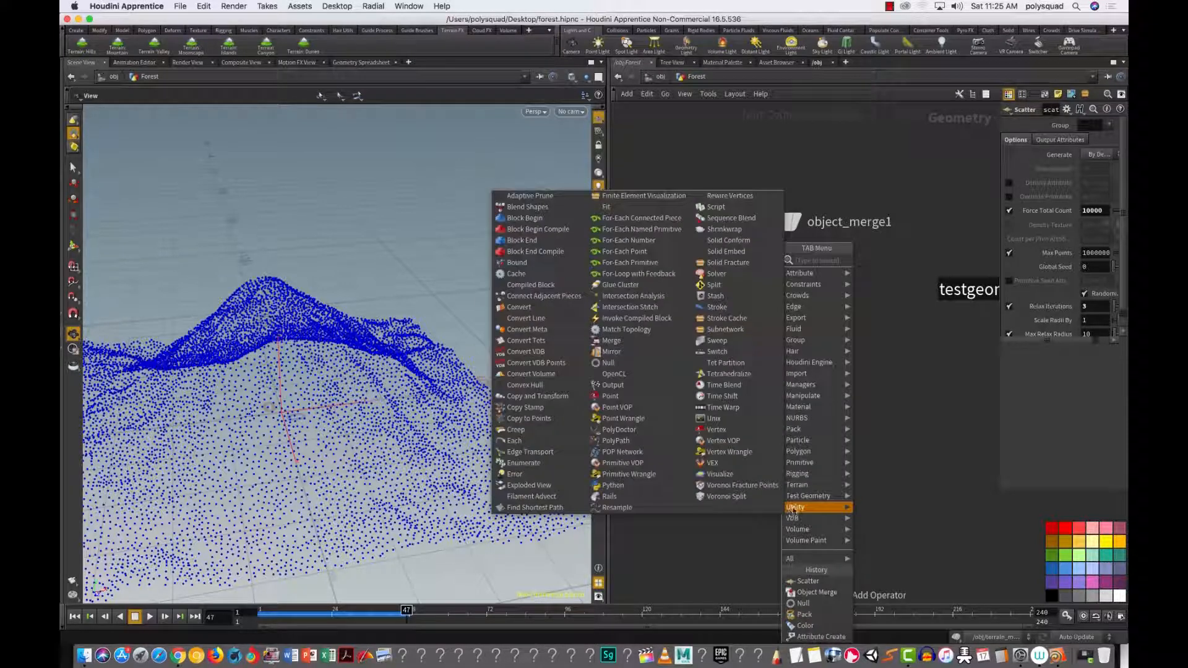
{"action": "type", "text": "copy"}
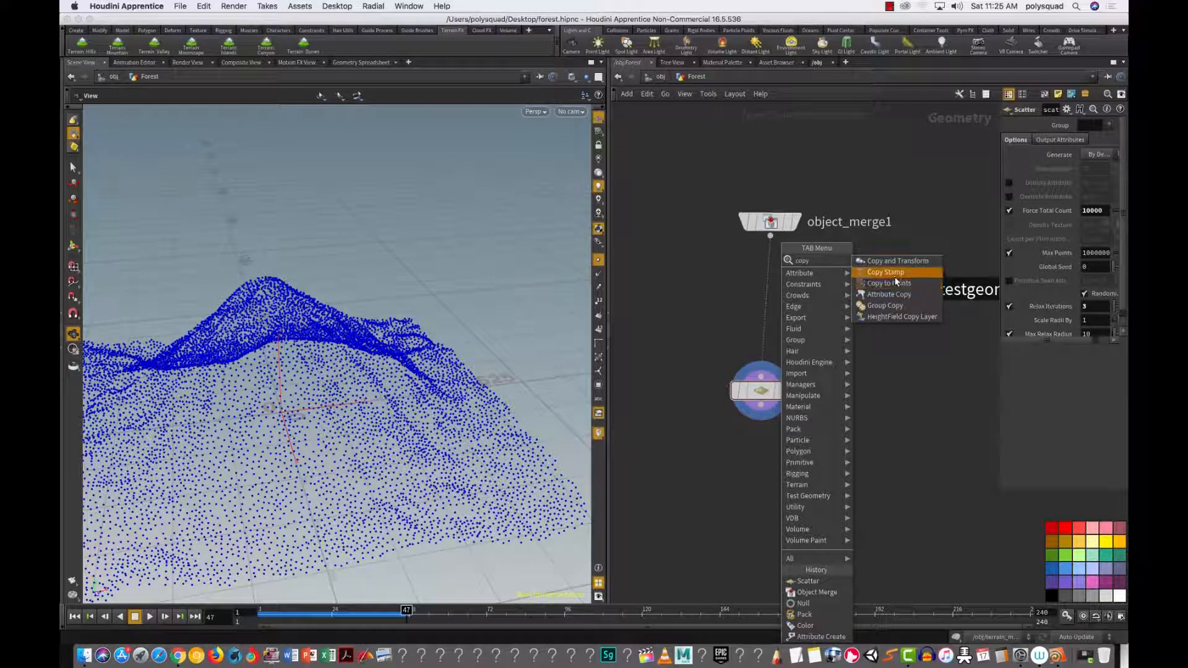
{"action": "left_click", "coordinate": [893, 277]}
{"action": "left_click", "coordinate": [717, 495]}
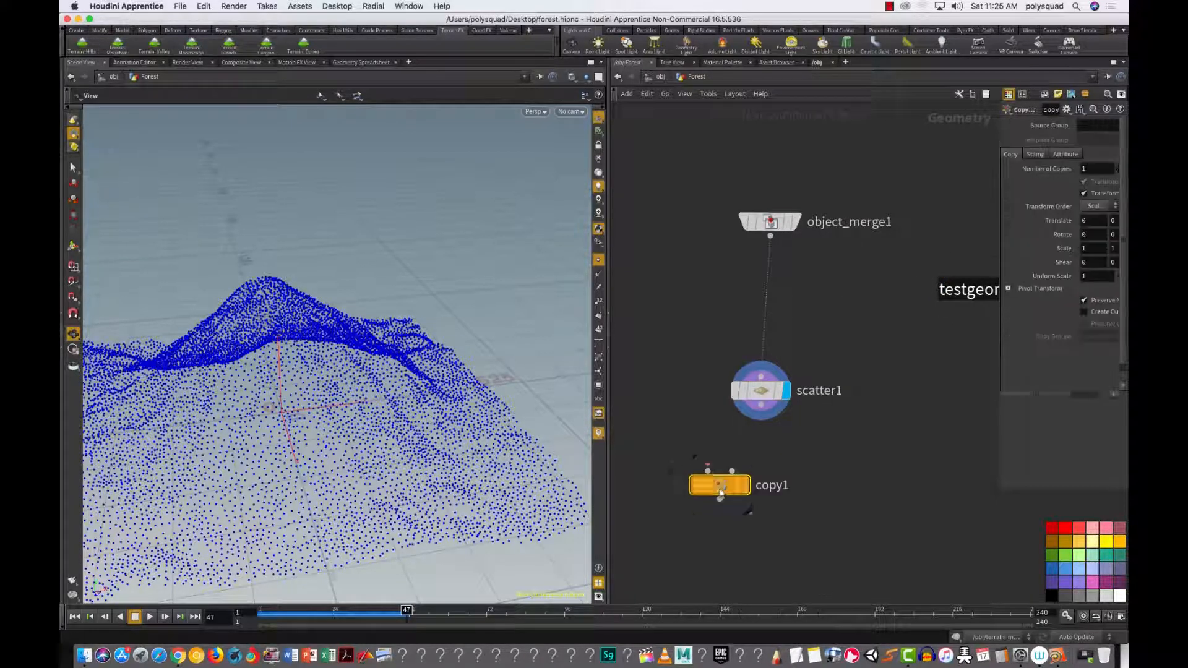
{"action": "left_click_drag", "start_coordinate": [721, 505], "coordinate": [719, 525]}
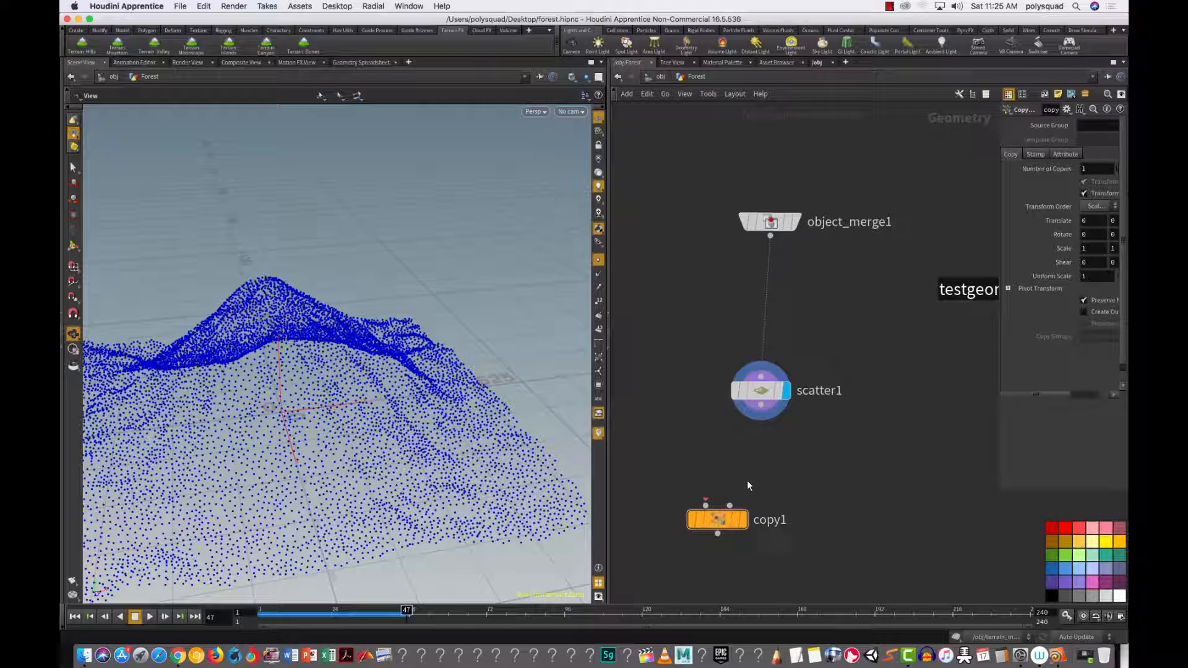
Step: Add a second Object Merge node beside the object_merge1 and scatter1 chain, above the copy1 node
{"action": "middle_click_drag", "start_coordinate": [794, 499], "coordinate": [853, 475], "text": "alt"}
{"action": "right_click_drag", "start_coordinate": [852, 464], "coordinate": [824, 472], "text": "alt"}
{"action": "middle_click_drag", "start_coordinate": [849, 471], "coordinate": [820, 483], "text": "alt"}
{"action": "right_click_drag", "start_coordinate": [820, 483], "coordinate": [832, 474], "text": "alt"}
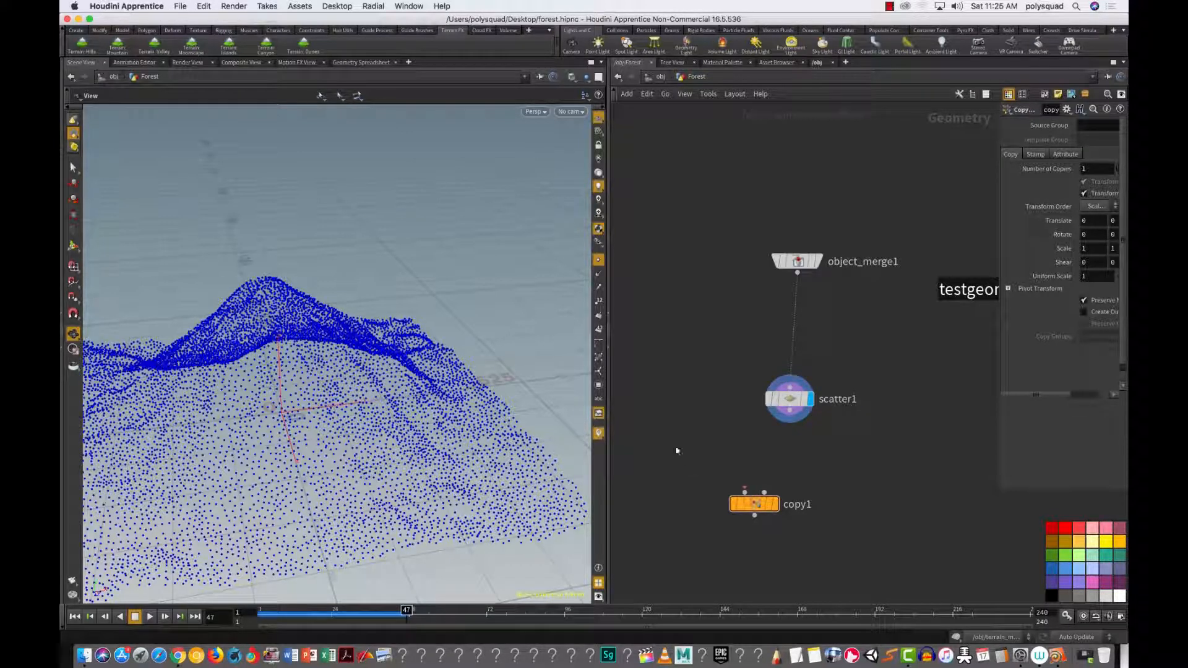
{"action": "key", "text": "Tab"}
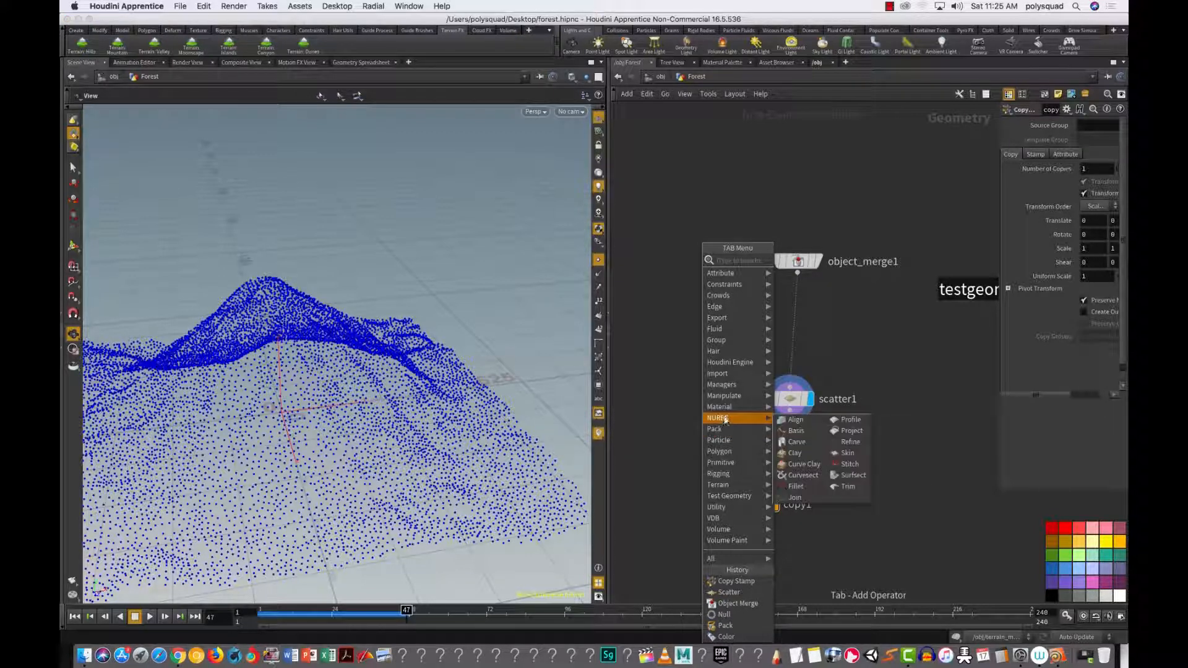
{"action": "type", "text": "ob"}
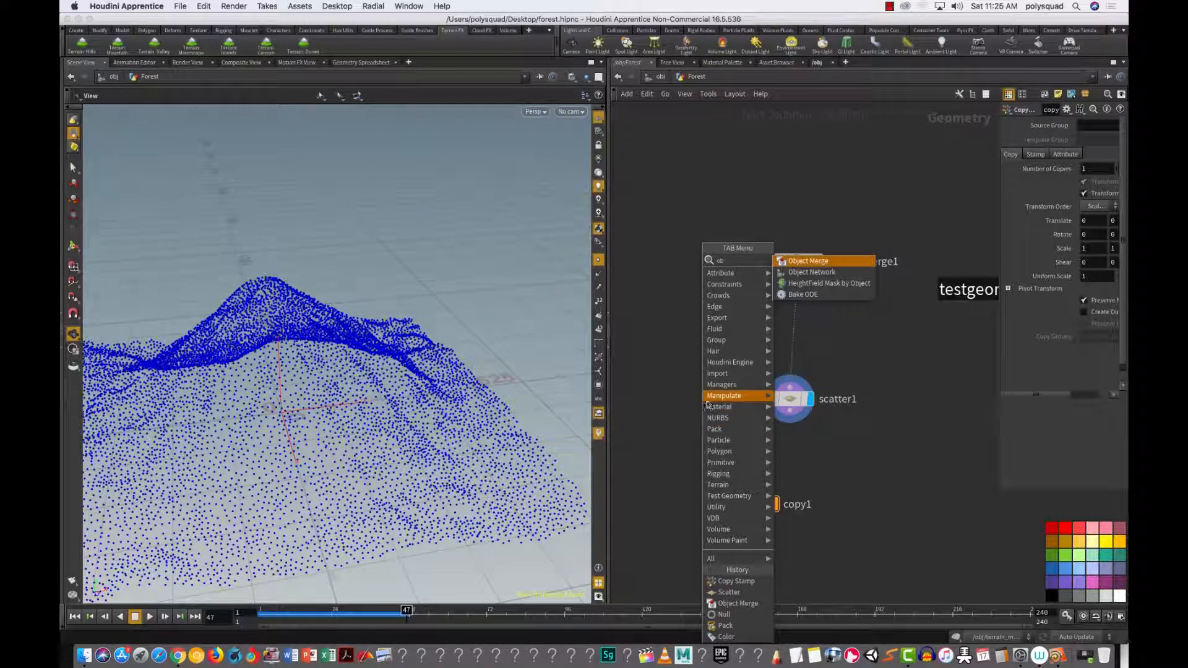
{"action": "key", "text": "Return"}
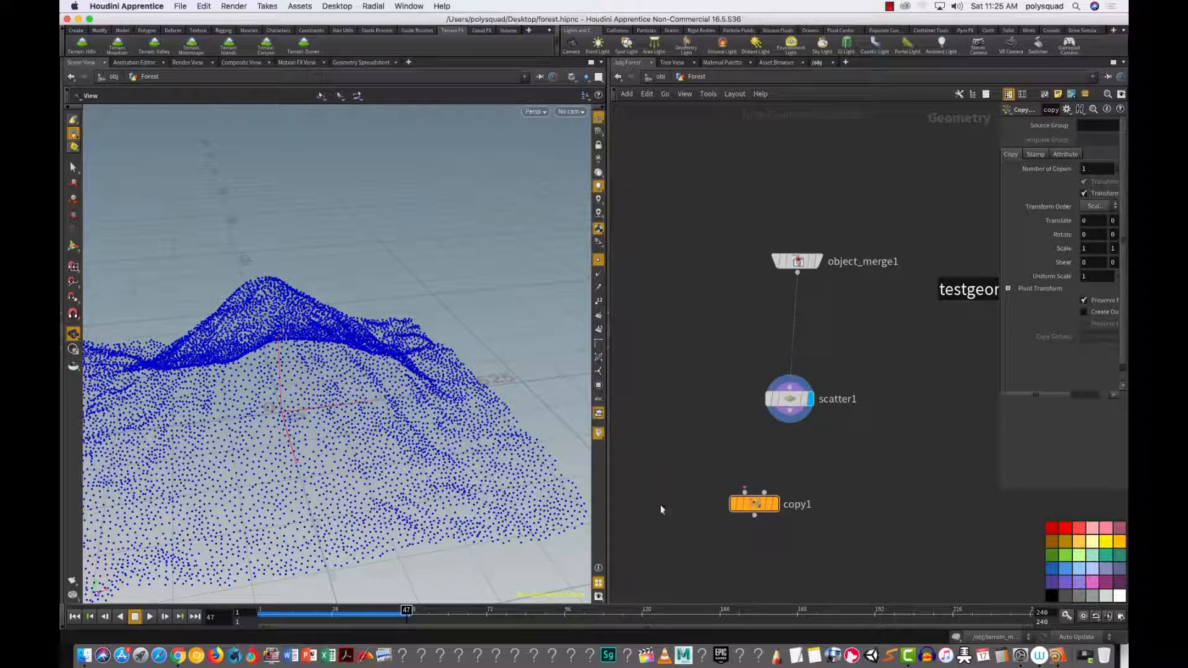
{"action": "left_click", "coordinate": [668, 353]}
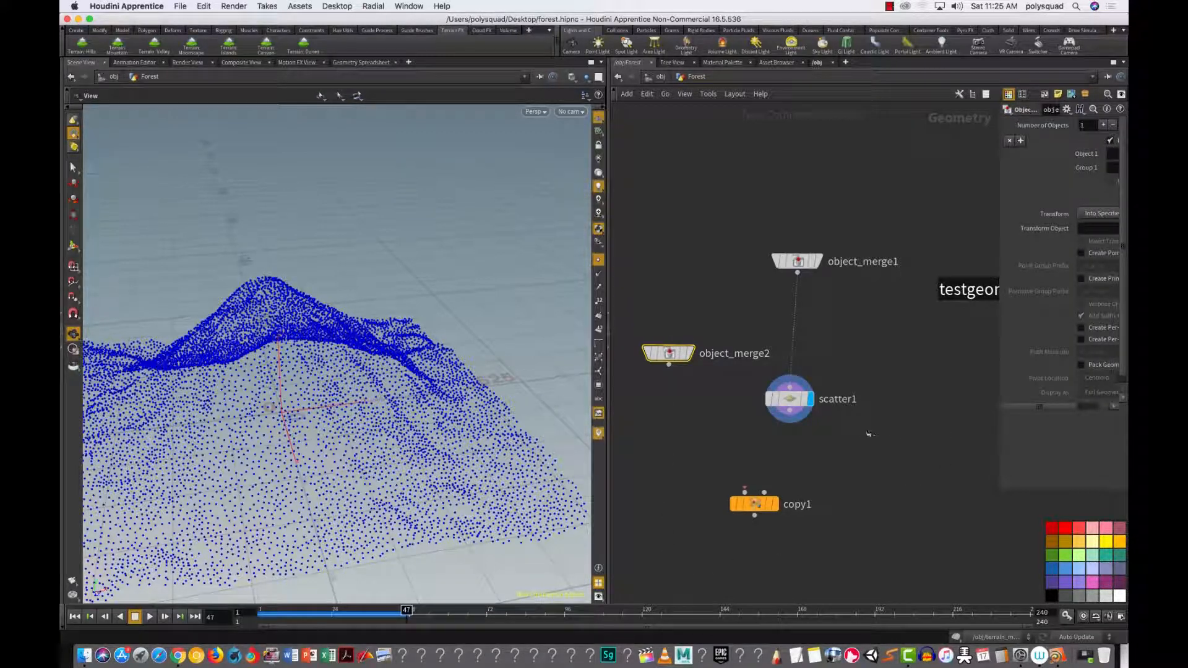
Step: Point object_merge2's Object 1 at TREE_OUT inside the Tree object
{"action": "left_click_drag", "start_coordinate": [1000, 448], "coordinate": [784, 495]}
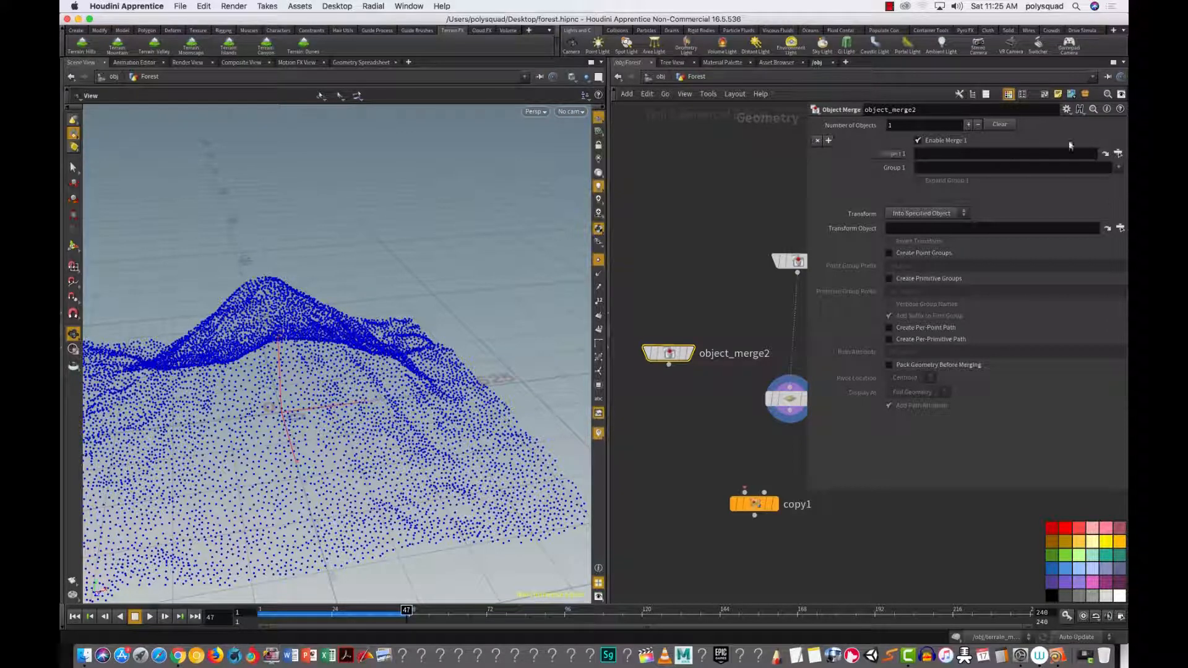
{"action": "left_click", "coordinate": [1118, 154]}
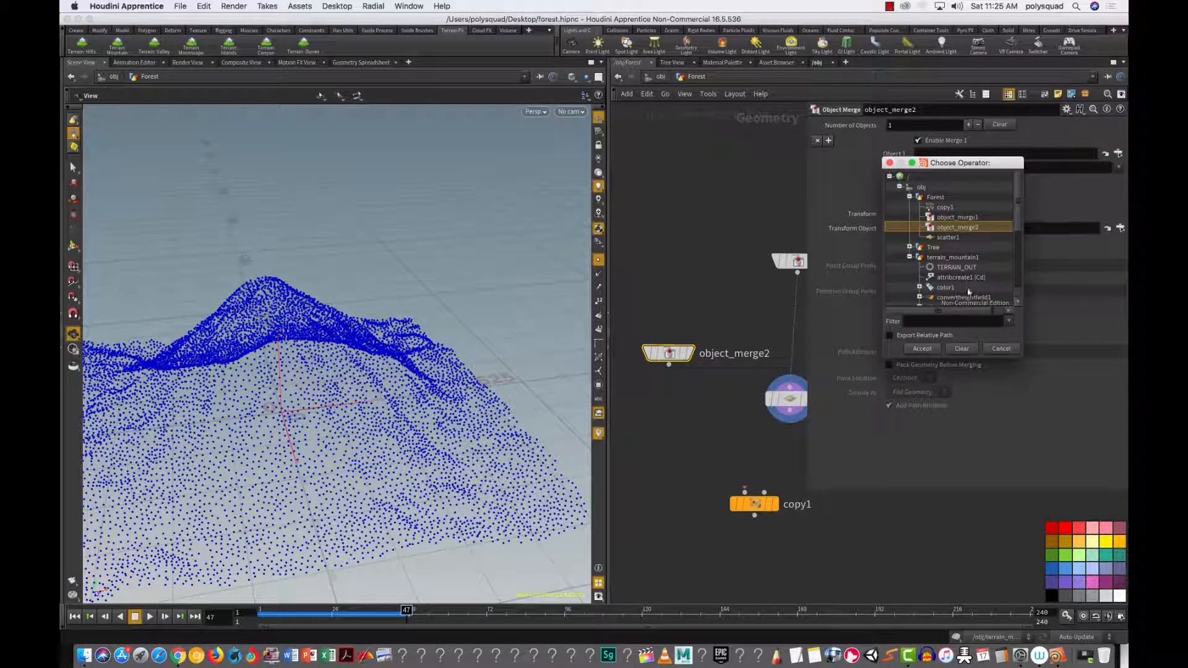
{"action": "left_click", "coordinate": [909, 247]}
{"action": "left_click", "coordinate": [956, 257]}
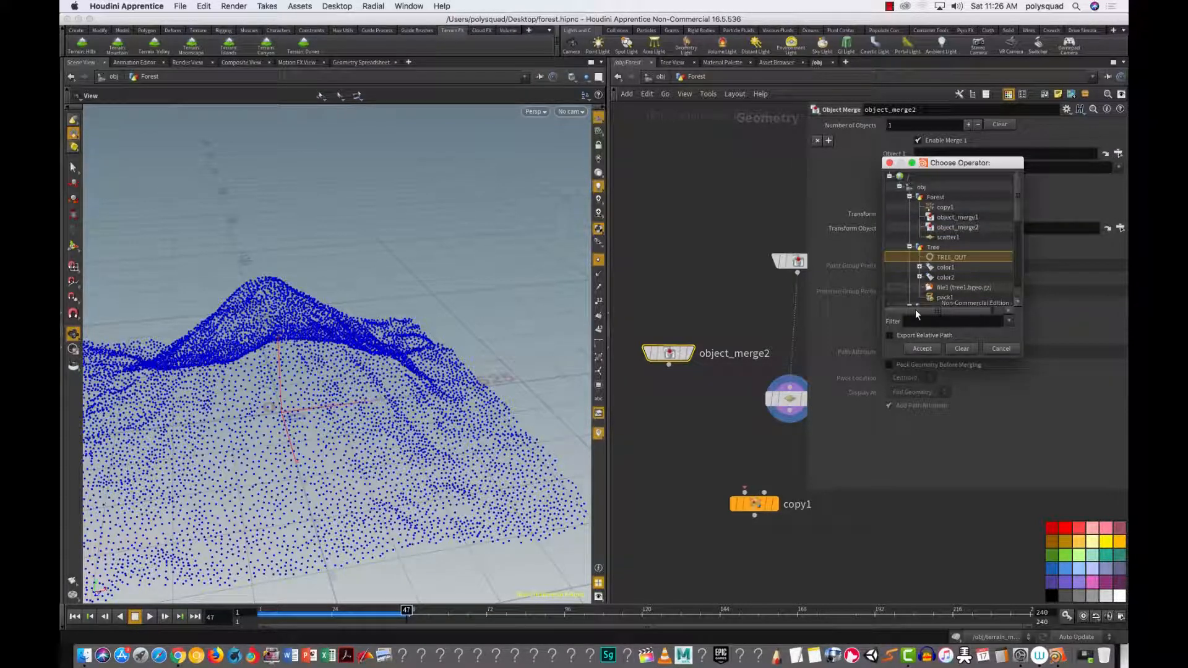
{"action": "left_click", "coordinate": [924, 348]}
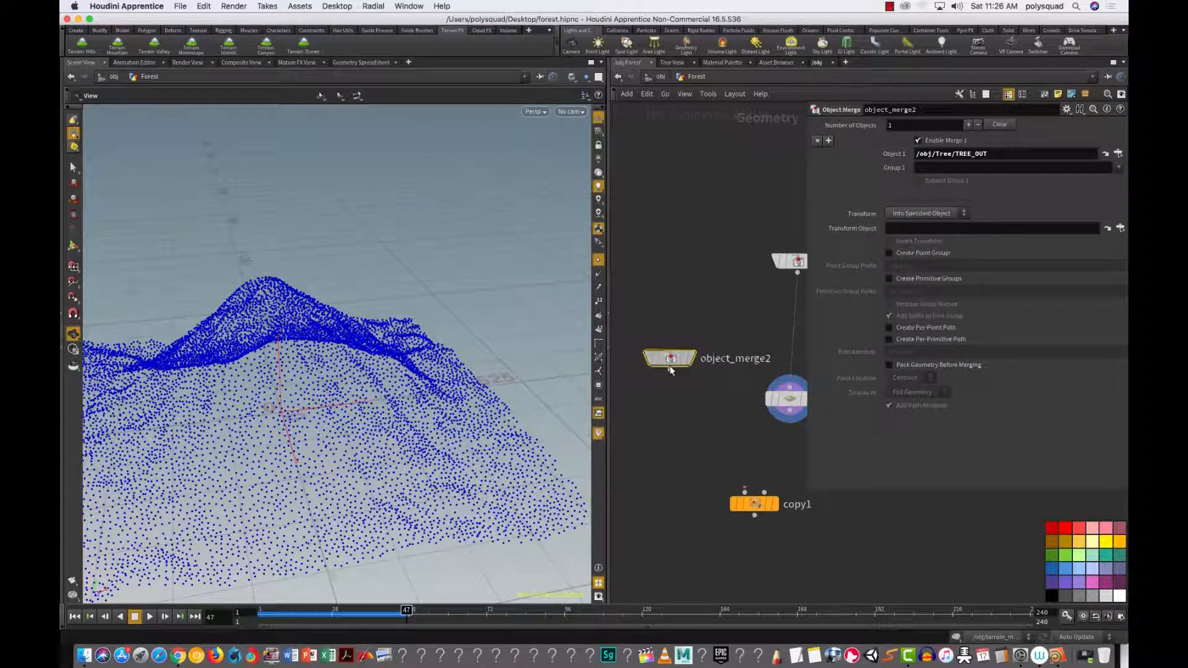
Step: Turn off the point markers in the viewport and lower object_merge2 and copy1 in the Forest network
{"action": "left_click_drag", "start_coordinate": [669, 366], "coordinate": [677, 401]}
{"action": "scroll", "coordinate": [743, 470], "scroll_direction": "down", "scroll_amount": 4}
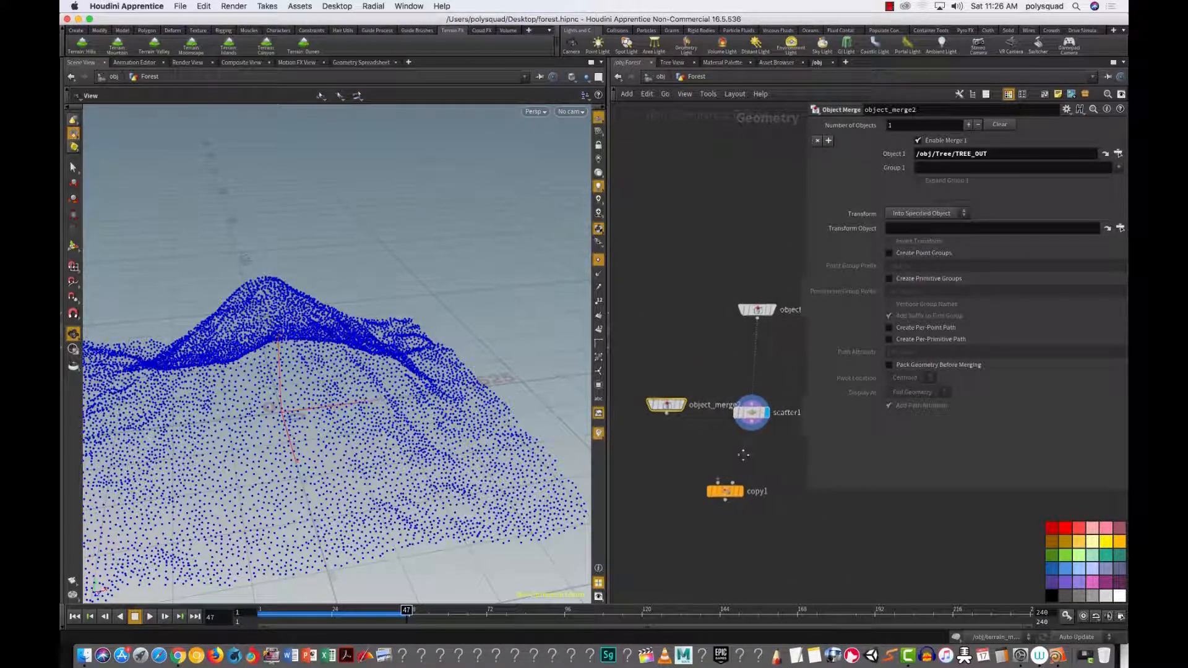
{"action": "left_click", "coordinate": [598, 259]}
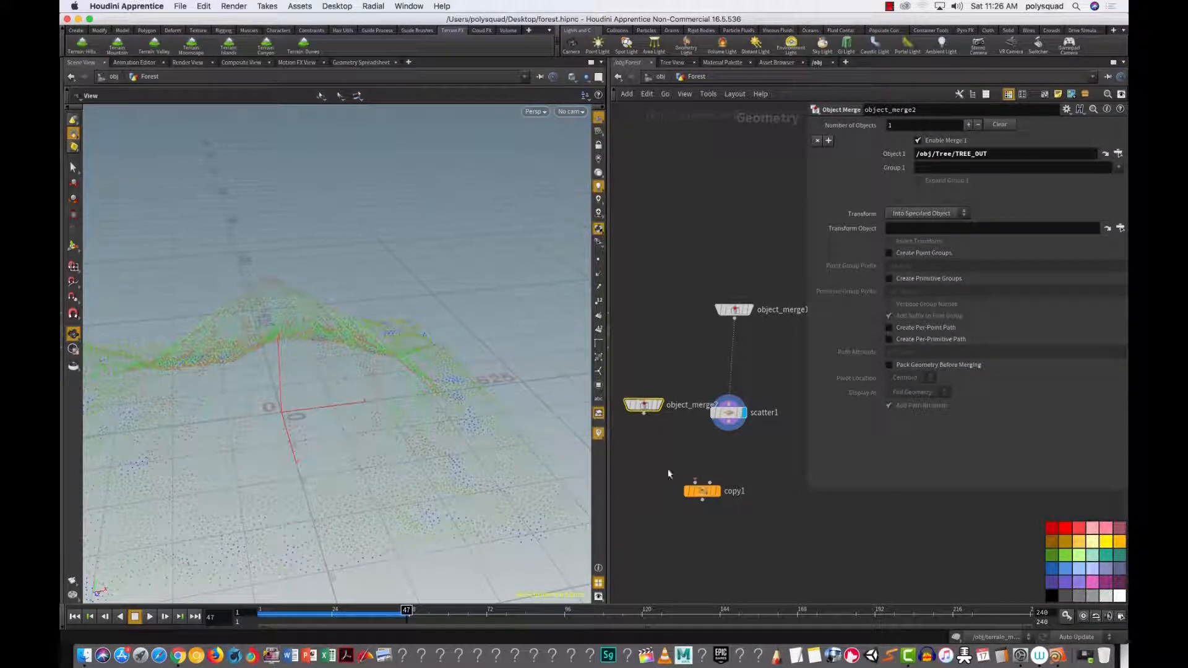
{"action": "left_click", "coordinate": [703, 491]}
{"action": "left_click_drag", "start_coordinate": [705, 491], "coordinate": [696, 507]}
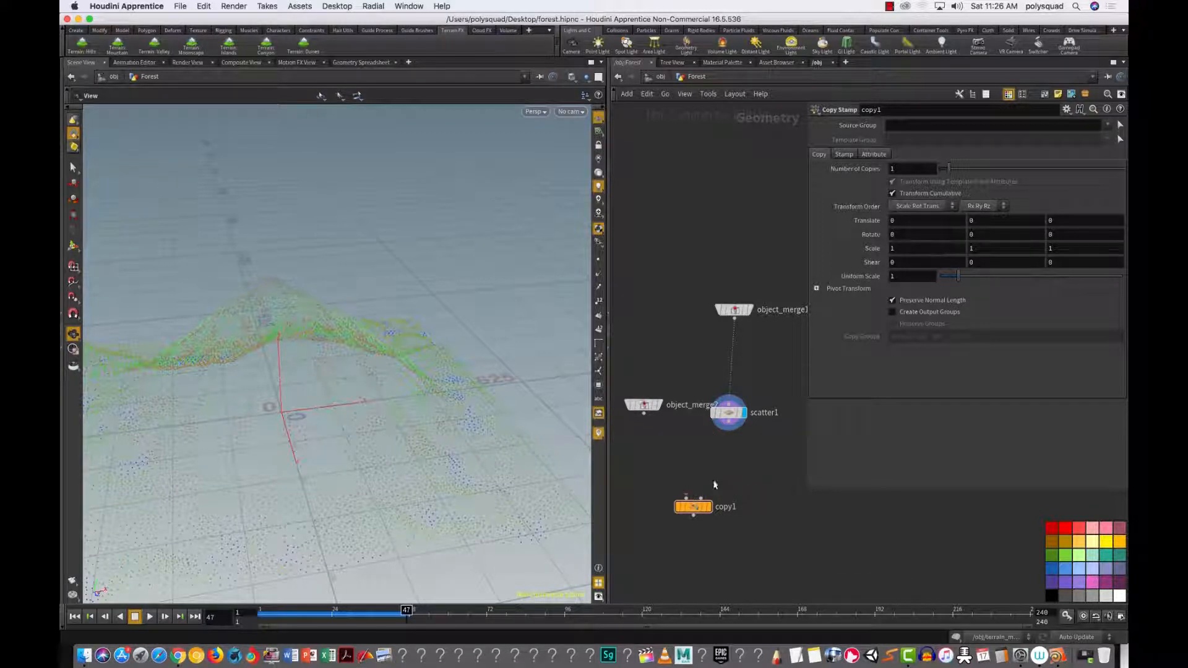
Step: Inspect copy1's two inputs, Primitives To Copy and Template To Copy To, up close without wiring them
{"action": "scroll", "coordinate": [740, 526], "scroll_direction": "up", "scroll_amount": 5}
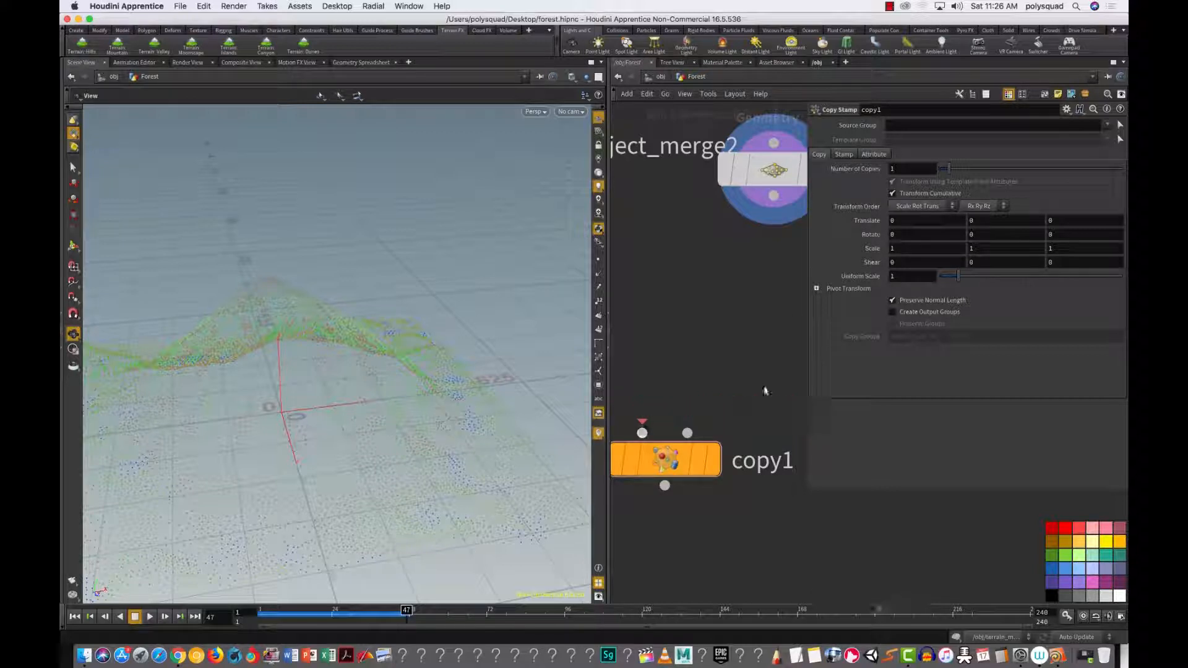
{"action": "key", "text": "p"}
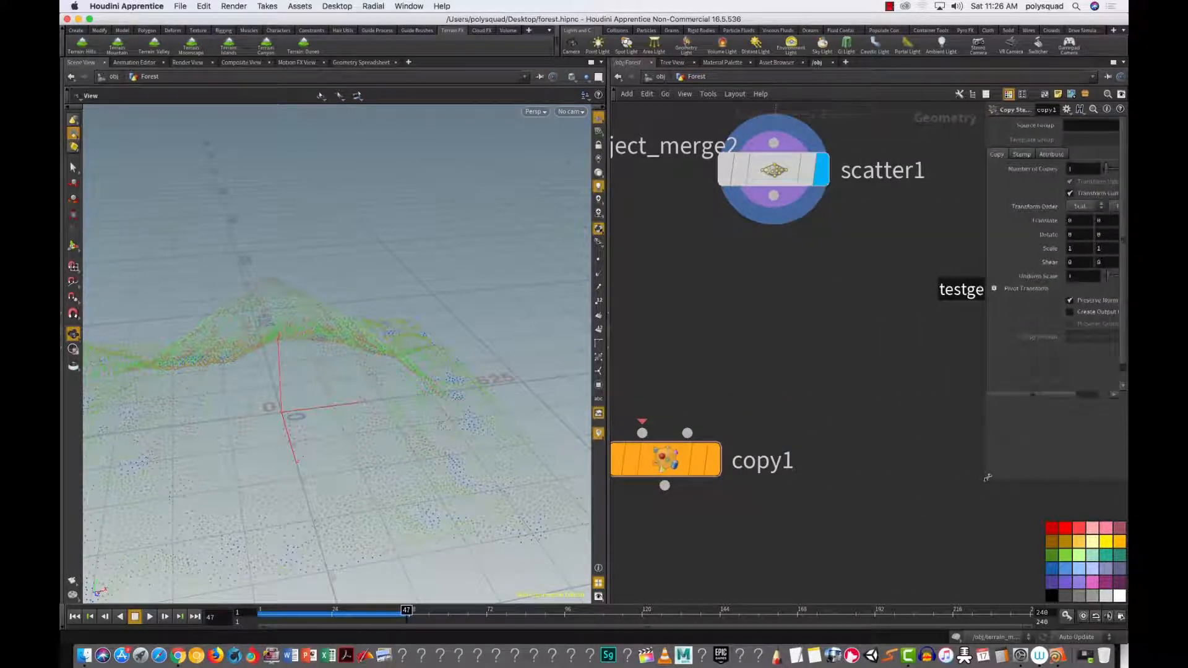
{"action": "left_click", "coordinate": [642, 433]}
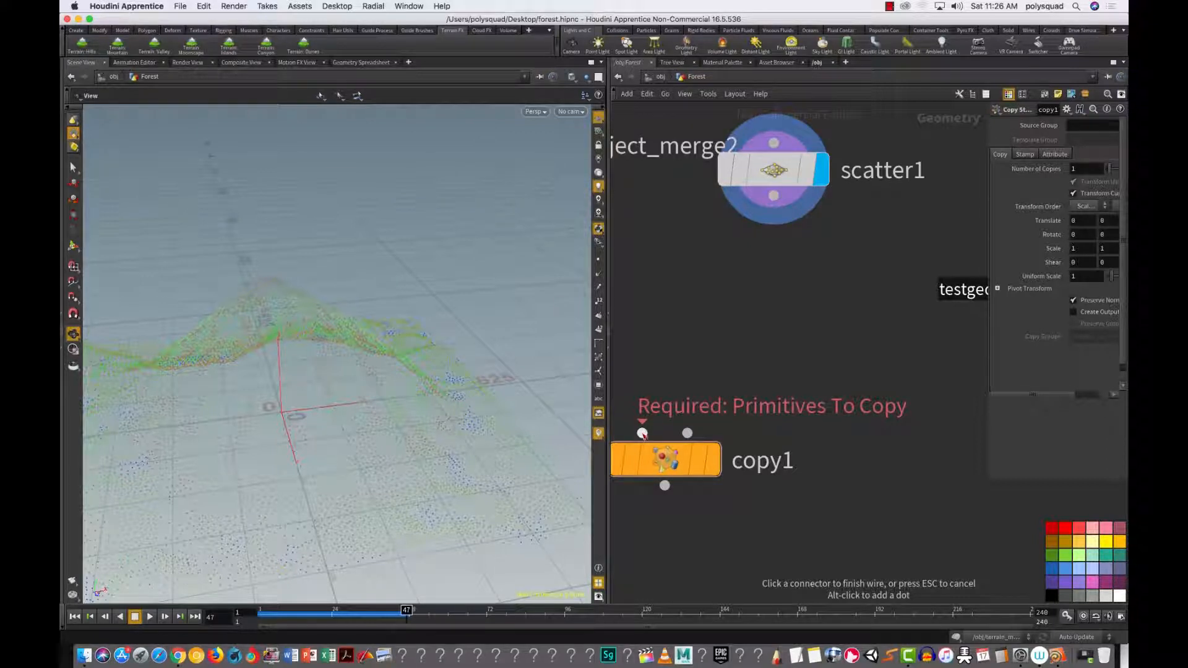
{"action": "left_click", "coordinate": [736, 515]}
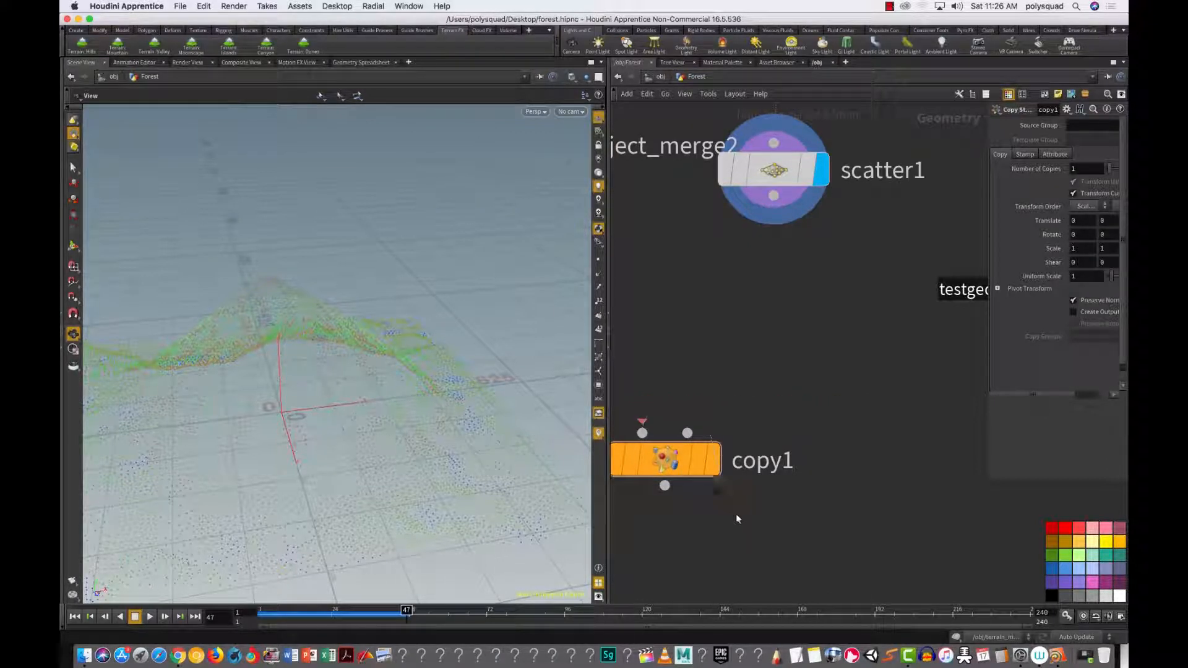
{"action": "left_click", "coordinate": [688, 434]}
{"action": "left_click", "coordinate": [705, 565]}
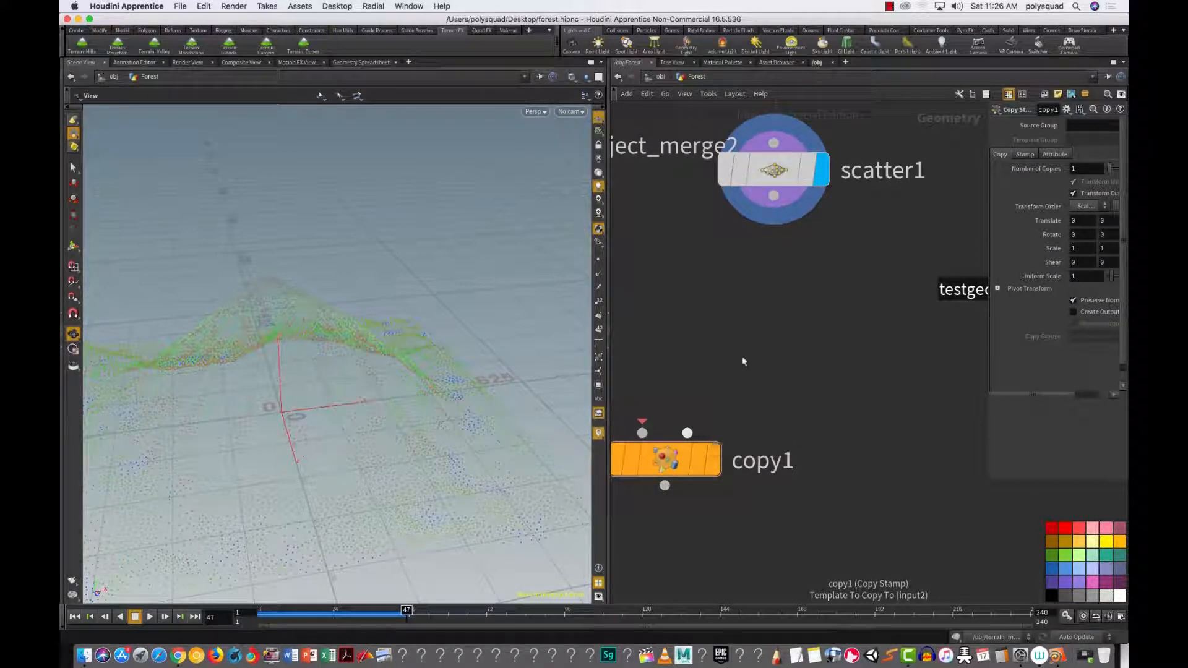
Step: Wire object_merge2 into copy1's first input and scatter1 into its second, and set the display flag on copy1
{"action": "scroll", "coordinate": [774, 359], "scroll_direction": "down", "scroll_amount": 3}
{"action": "scroll", "coordinate": [729, 383], "scroll_direction": "up", "scroll_amount": 1}
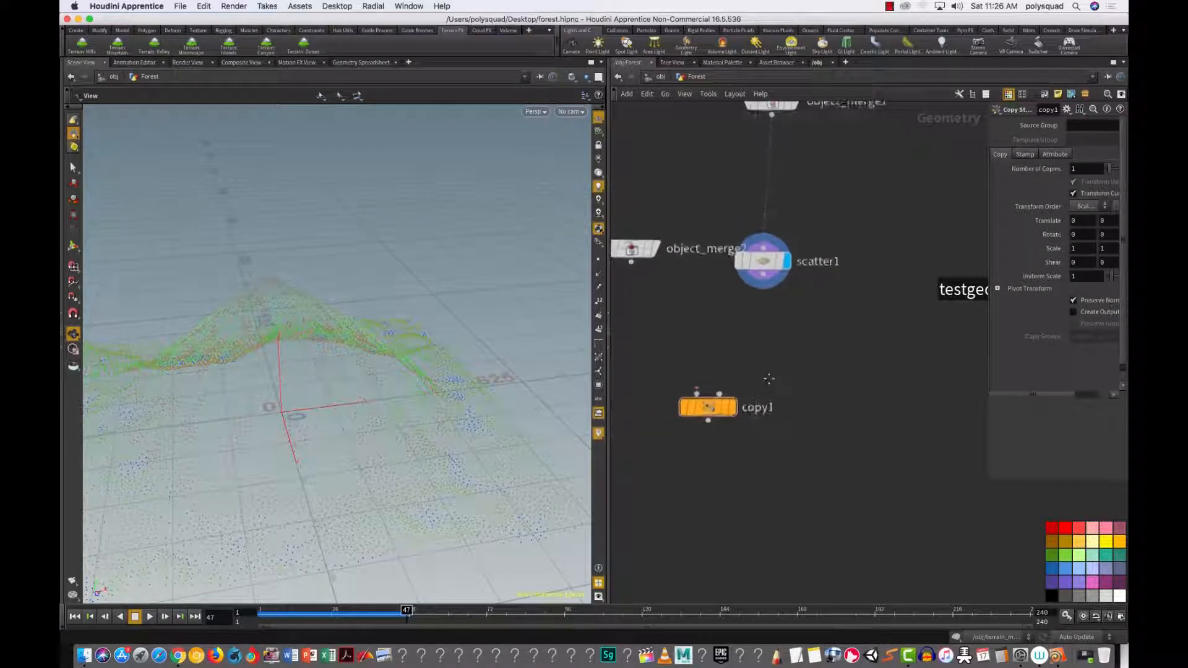
{"action": "middle_click_drag", "start_coordinate": [766, 375], "coordinate": [820, 441]}
{"action": "left_click_drag", "start_coordinate": [694, 319], "coordinate": [655, 331]}
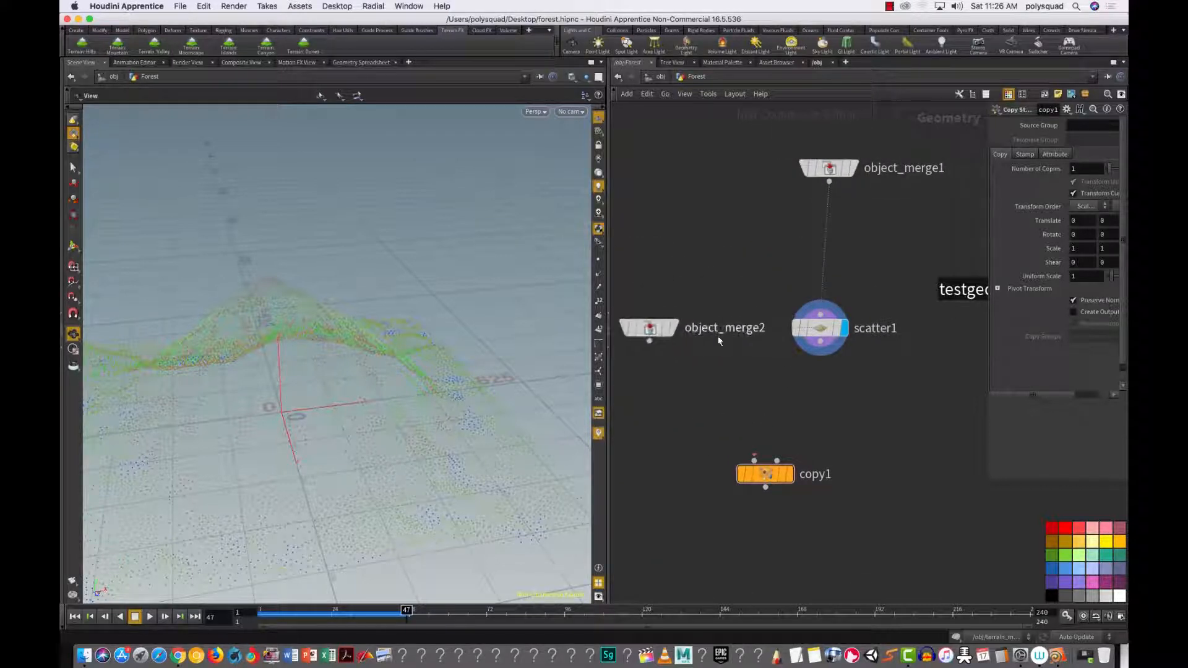
{"action": "left_click_drag", "start_coordinate": [779, 464], "coordinate": [770, 486]}
{"action": "left_click", "coordinate": [819, 354]}
{"action": "left_click", "coordinate": [767, 483]}
{"action": "left_click", "coordinate": [648, 341]}
{"action": "left_click", "coordinate": [743, 483]}
{"action": "left_click", "coordinate": [779, 497]}
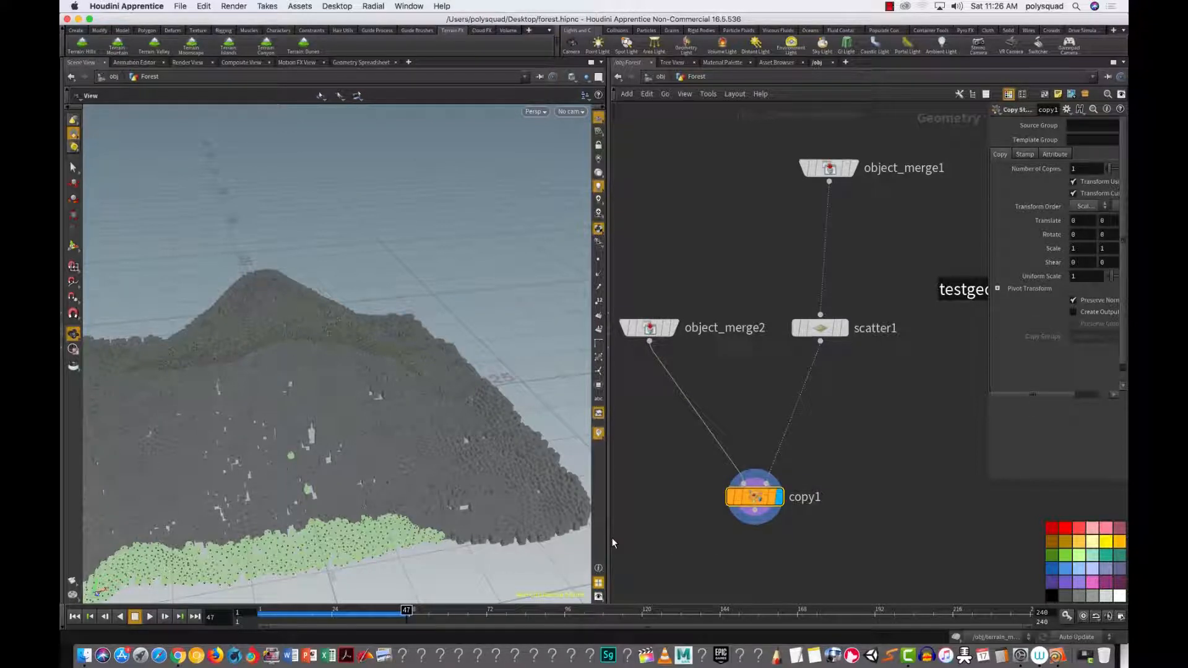
Step: Check the trees copied over the terrain and examine copy1's Stamp settings
{"action": "left_click_drag", "start_coordinate": [317, 480], "coordinate": [290, 502]}
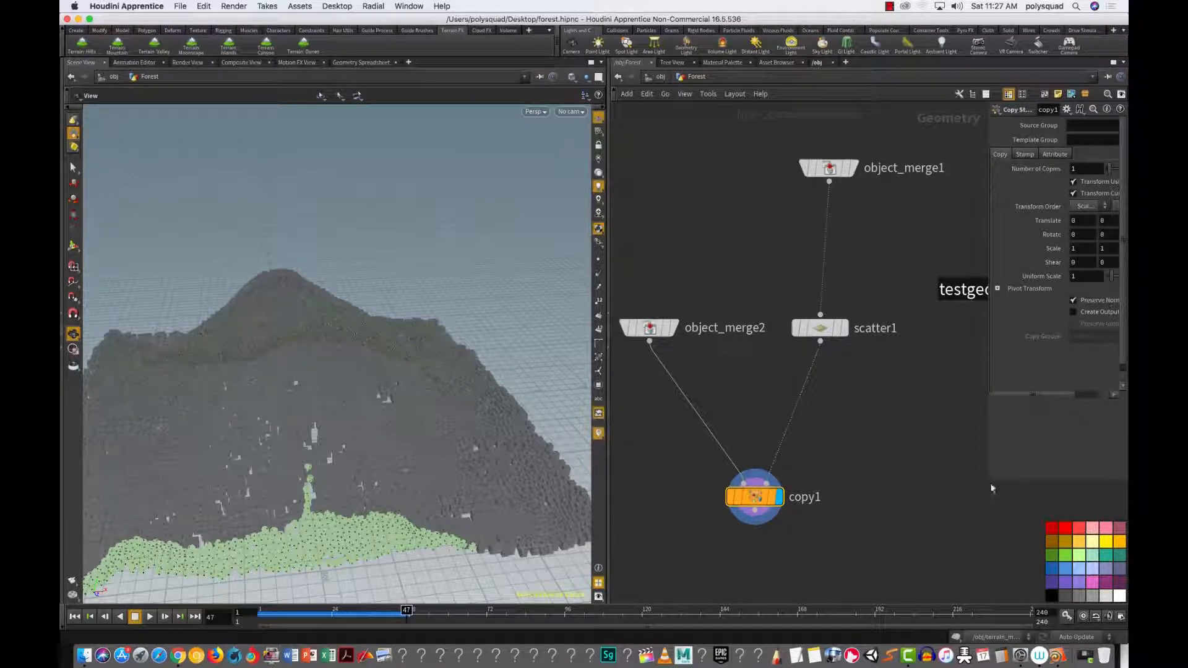
{"action": "left_click_drag", "start_coordinate": [990, 474], "coordinate": [873, 504]}
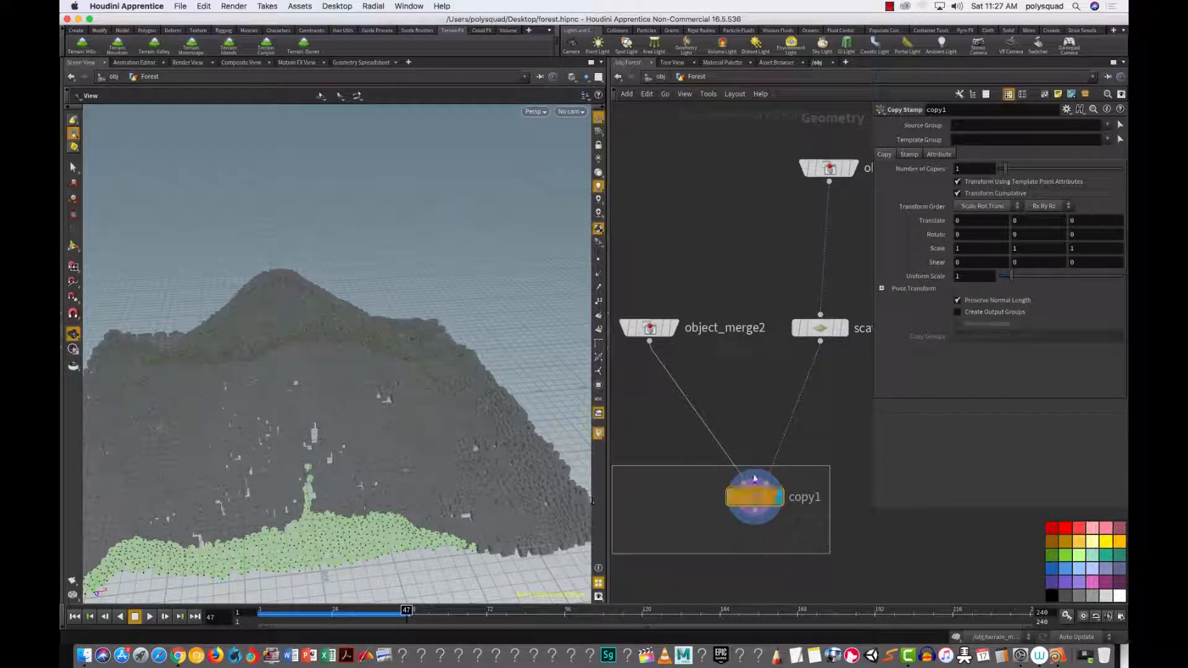
{"action": "left_click", "coordinate": [908, 154]}
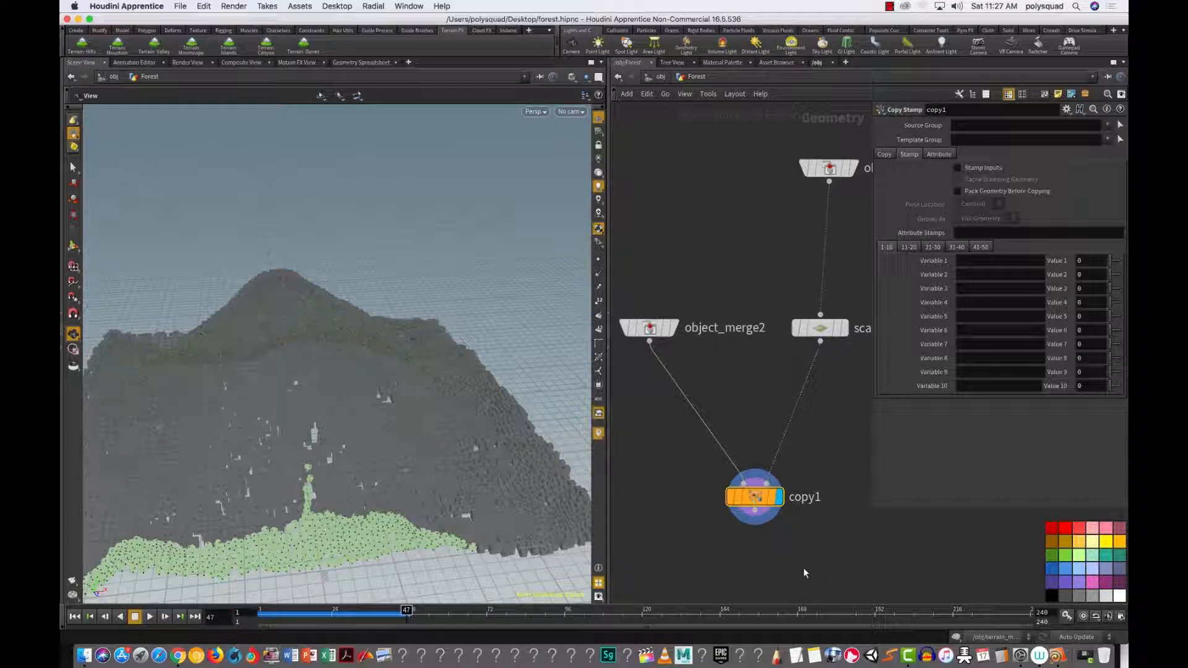
Step: Make more room in the network view and move copy1 and scatter1 slightly lower in the node chain
{"action": "left_click_drag", "start_coordinate": [870, 474], "coordinate": [999, 475]}
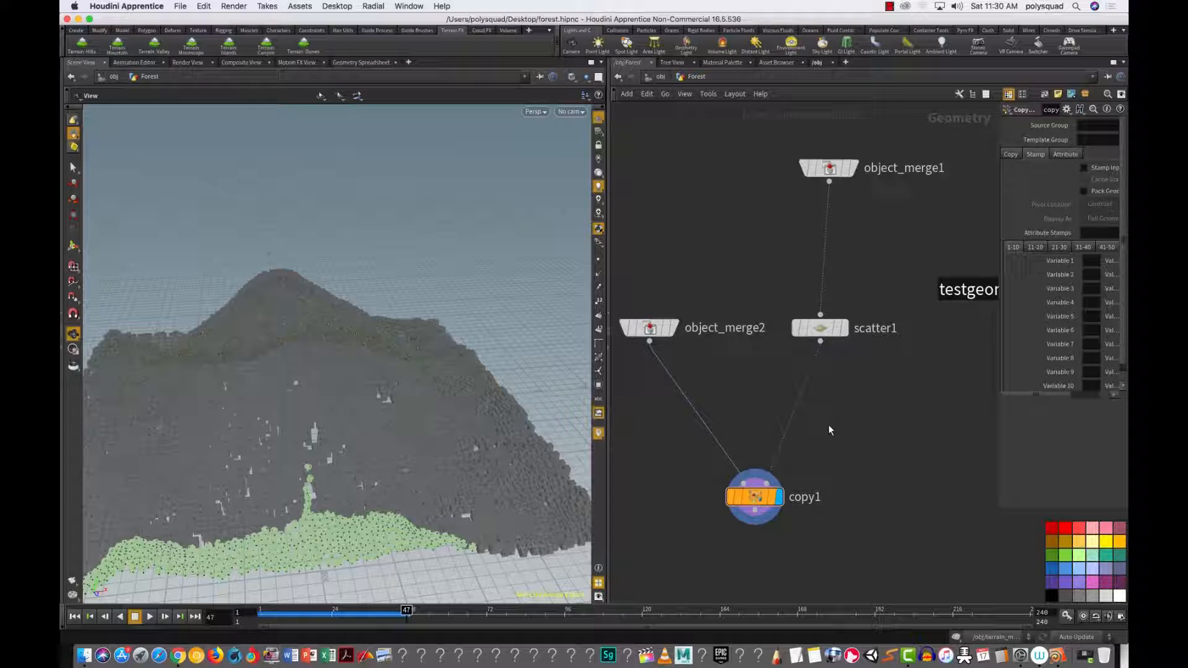
{"action": "mouse_move", "coordinate": [753, 499]}
{"action": "left_click_drag", "start_coordinate": [753, 498], "coordinate": [747, 527]}
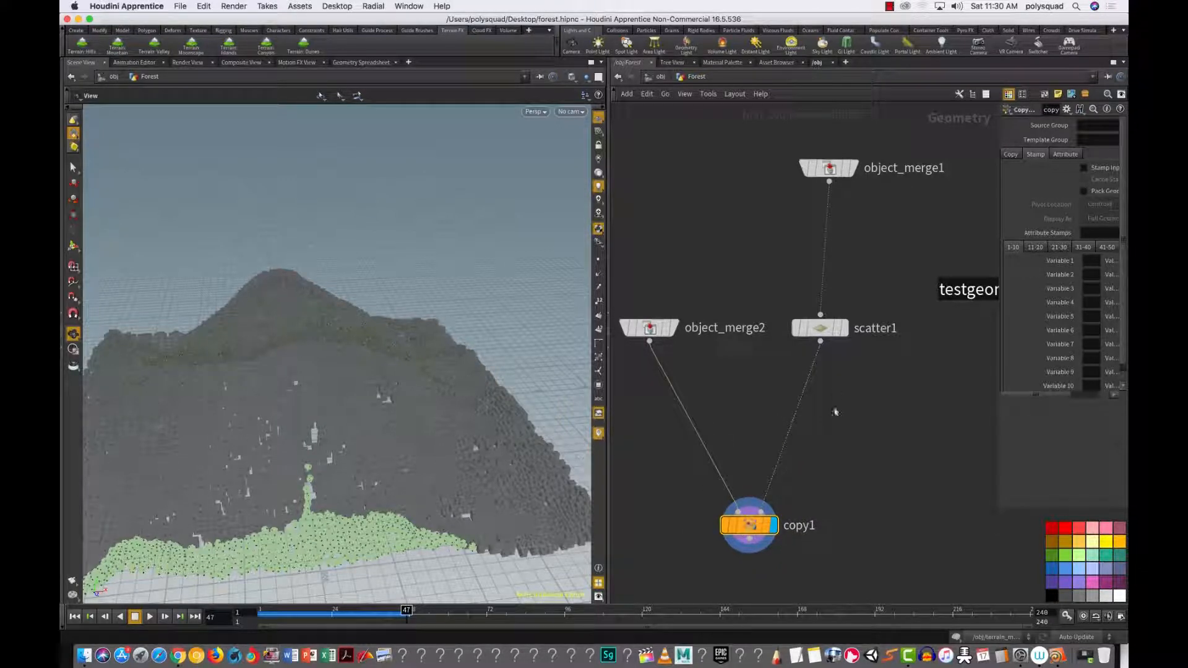
{"action": "left_click_drag", "start_coordinate": [822, 342], "coordinate": [816, 364]}
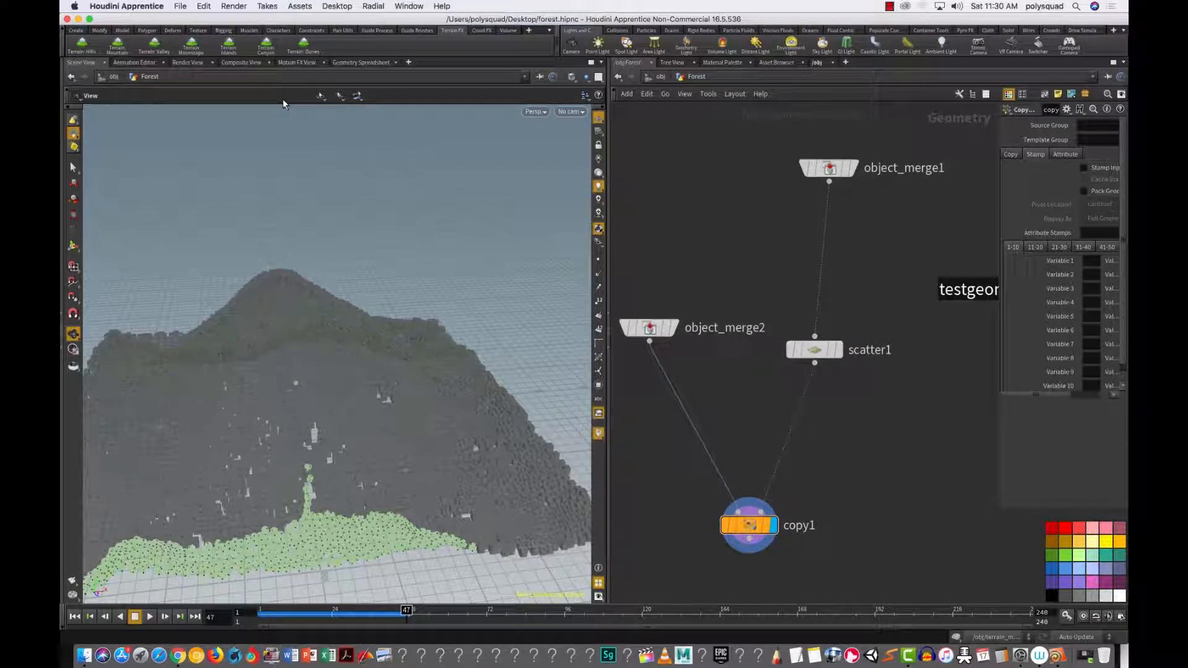
Step: Render the forest in the Render View, add an environment light to the scene, and view the lit render
{"action": "left_click", "coordinate": [187, 62]}
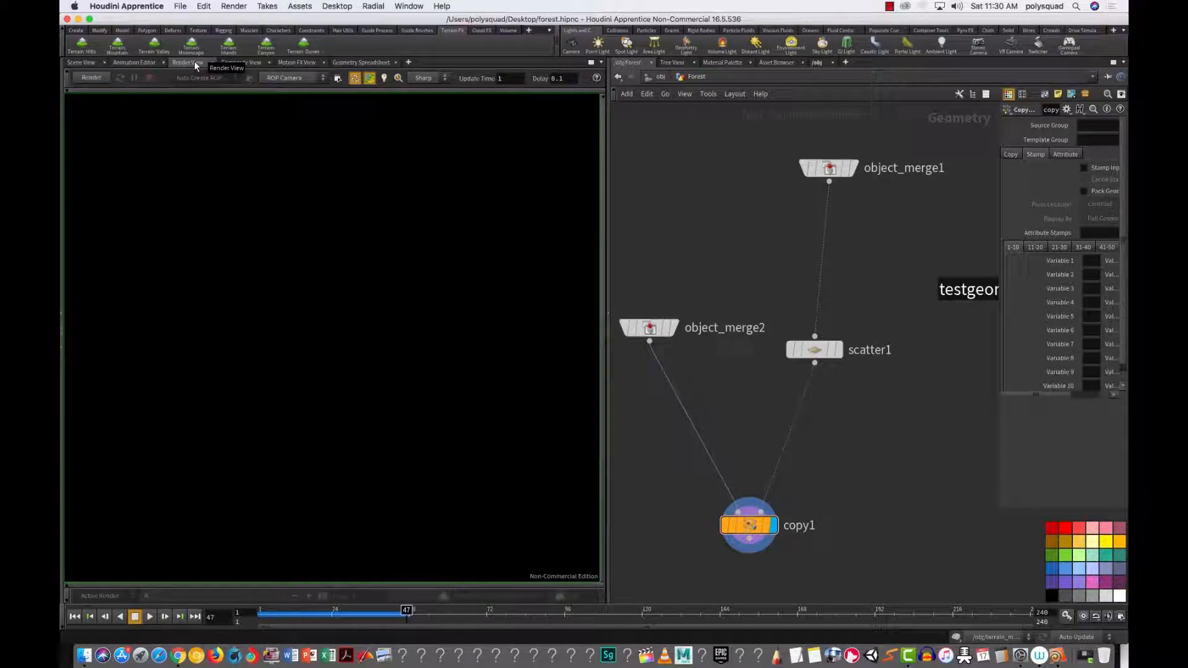
{"action": "left_click", "coordinate": [94, 87]}
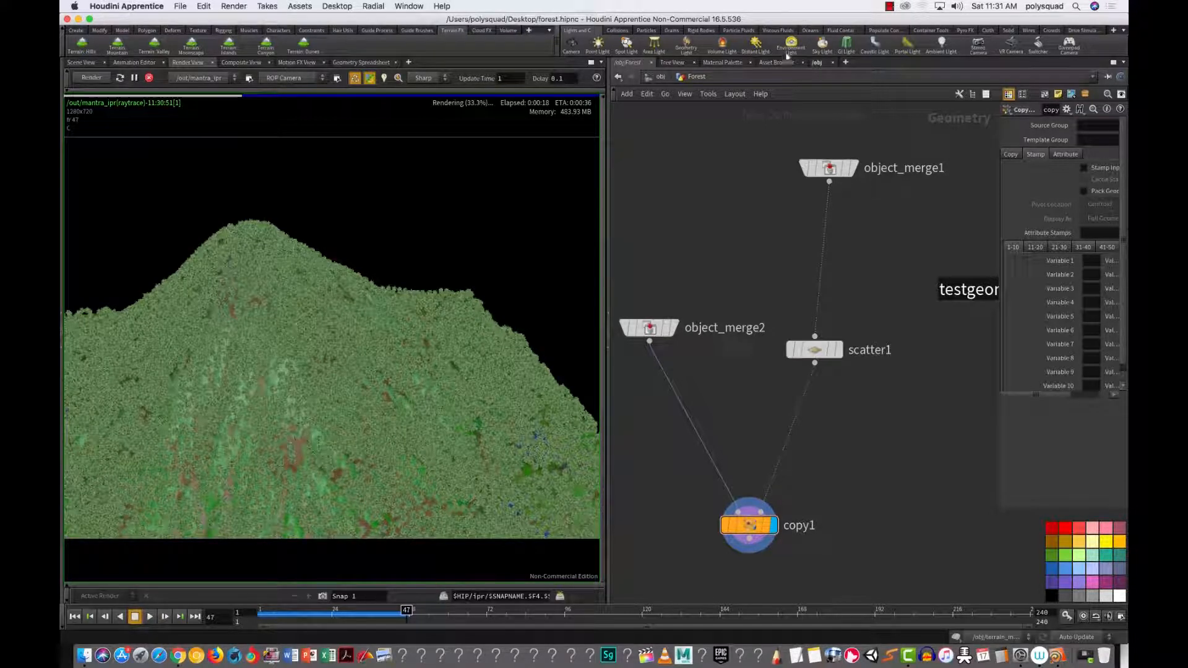
{"action": "left_click", "coordinate": [787, 50]}
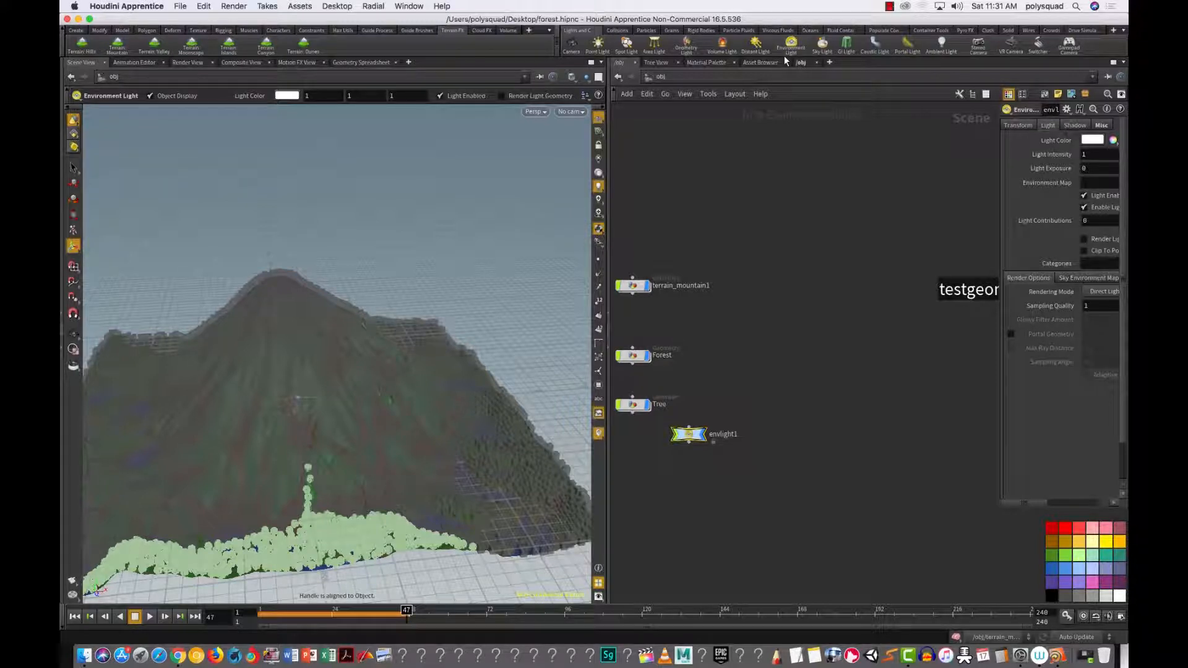
{"action": "left_click", "coordinate": [189, 62]}
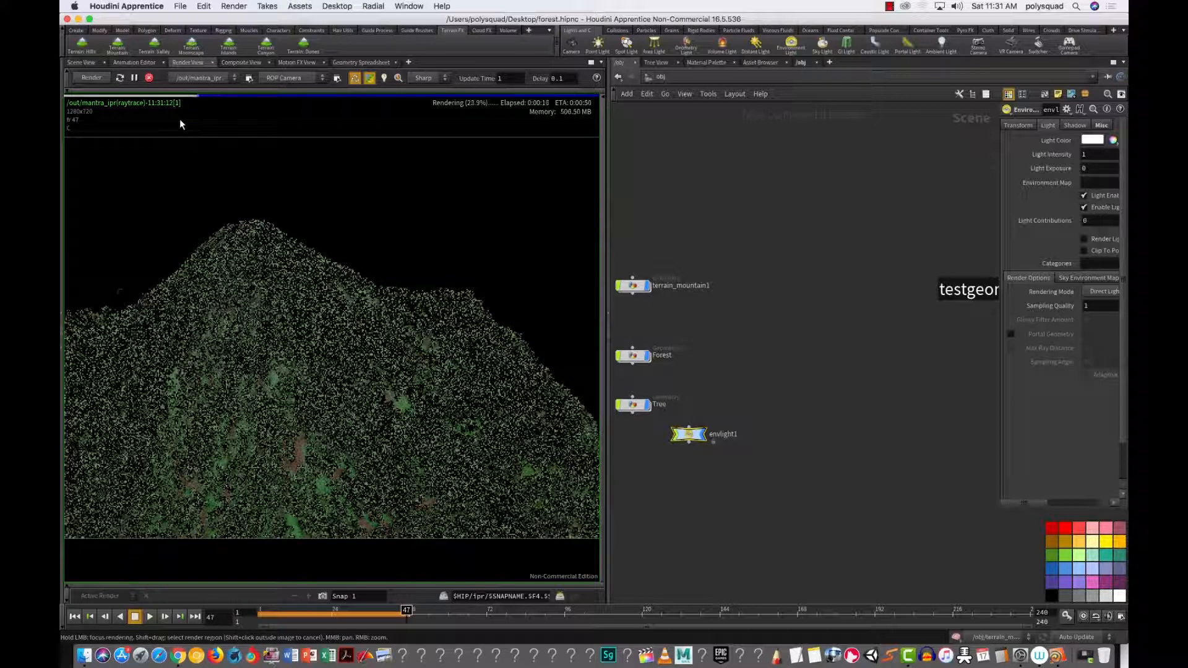
Step: Go back inside the Forest object's network, stop the running render and return to the scene view
{"action": "right_click_drag", "start_coordinate": [737, 377], "coordinate": [744, 424]}
{"action": "middle_click_drag", "start_coordinate": [741, 362], "coordinate": [847, 419]}
{"action": "middle_click_drag", "start_coordinate": [786, 390], "coordinate": [795, 391]}
{"action": "scroll", "coordinate": [795, 392], "scroll_direction": "up", "scroll_amount": 5}
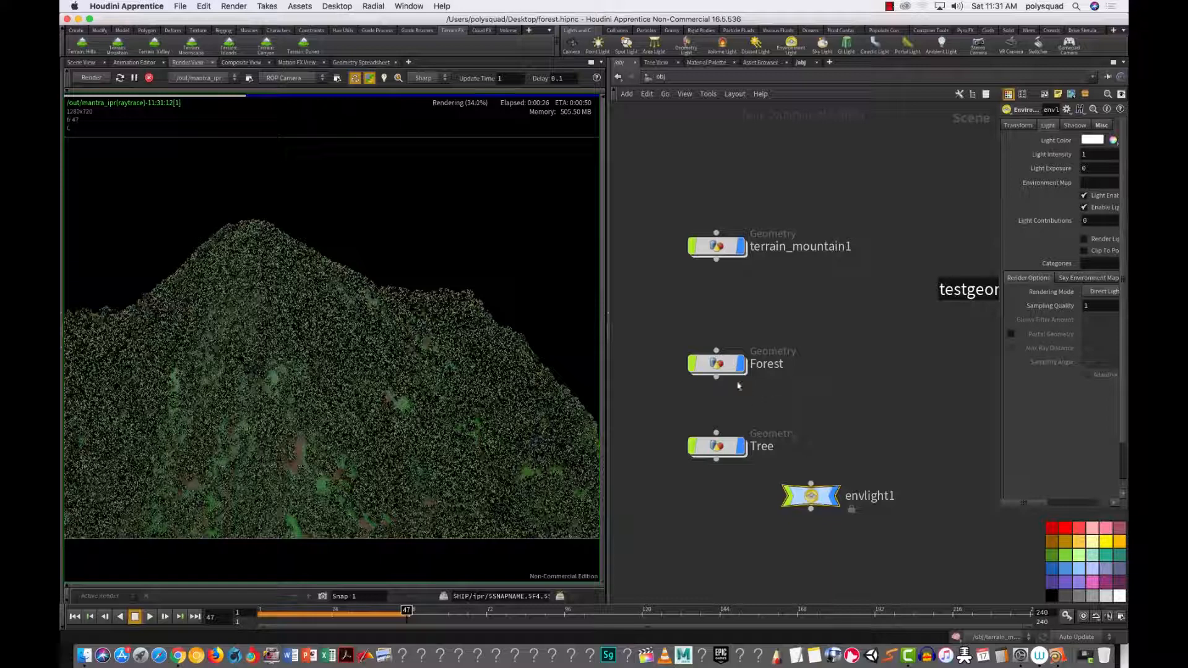
{"action": "left_click", "coordinate": [720, 365]}
{"action": "double_click", "coordinate": [718, 365]}
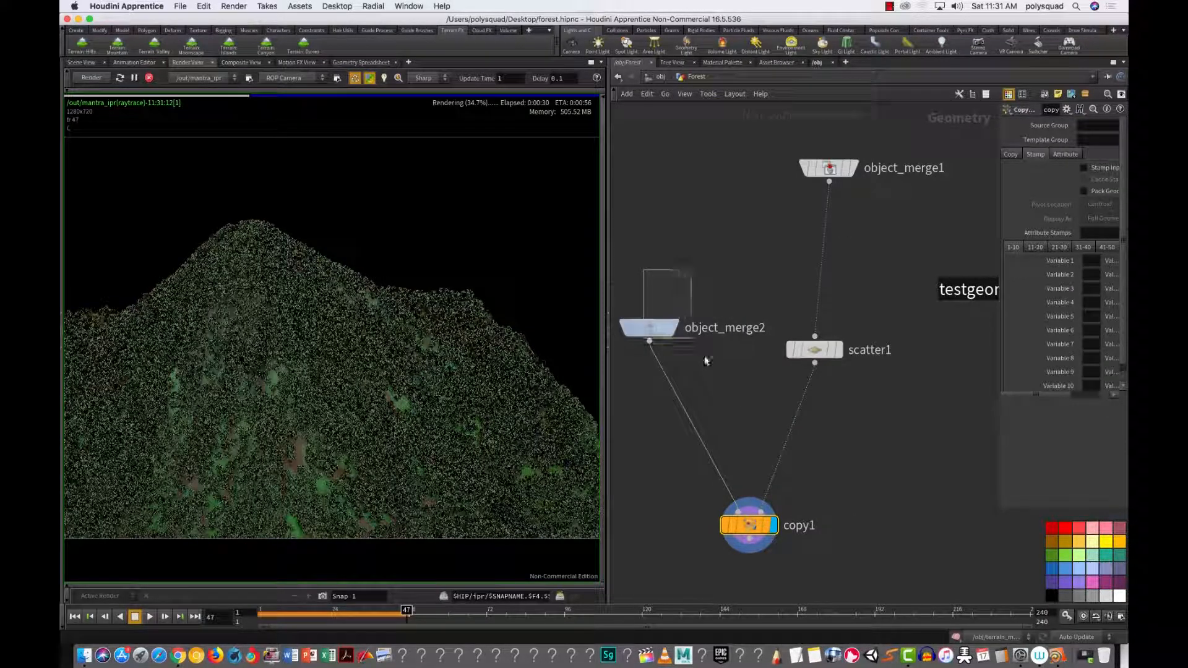
{"action": "left_click", "coordinate": [650, 327]}
{"action": "left_click", "coordinate": [148, 78]}
{"action": "left_click", "coordinate": [81, 63]}
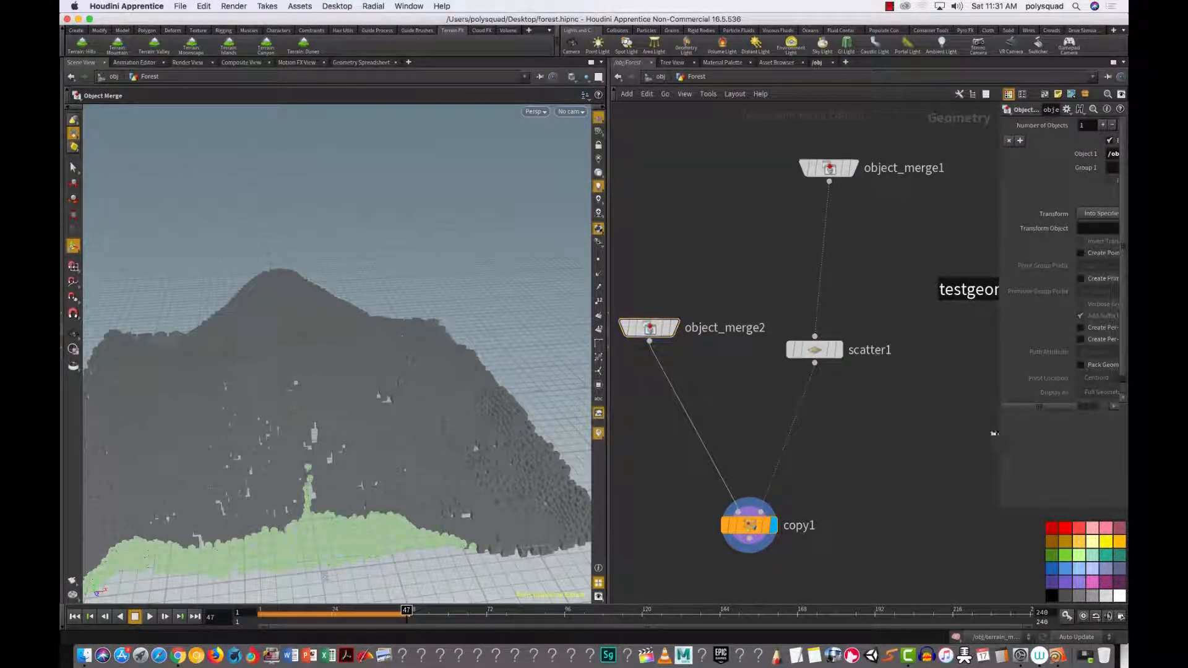
Step: Rename the object_merge2 node as Tree
{"action": "left_click_drag", "start_coordinate": [998, 448], "coordinate": [844, 466]}
{"action": "left_click_drag", "start_coordinate": [624, 209], "coordinate": [703, 408]}
{"action": "double_click", "coordinate": [724, 327]}
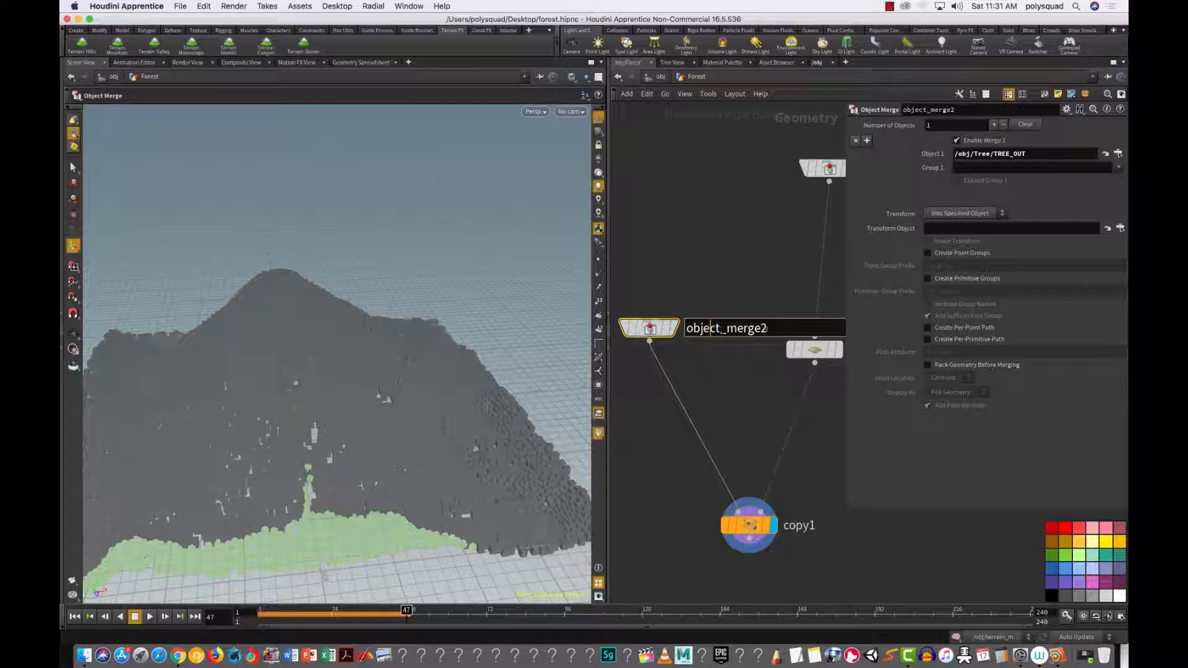
{"action": "type", "text": "Tree"}
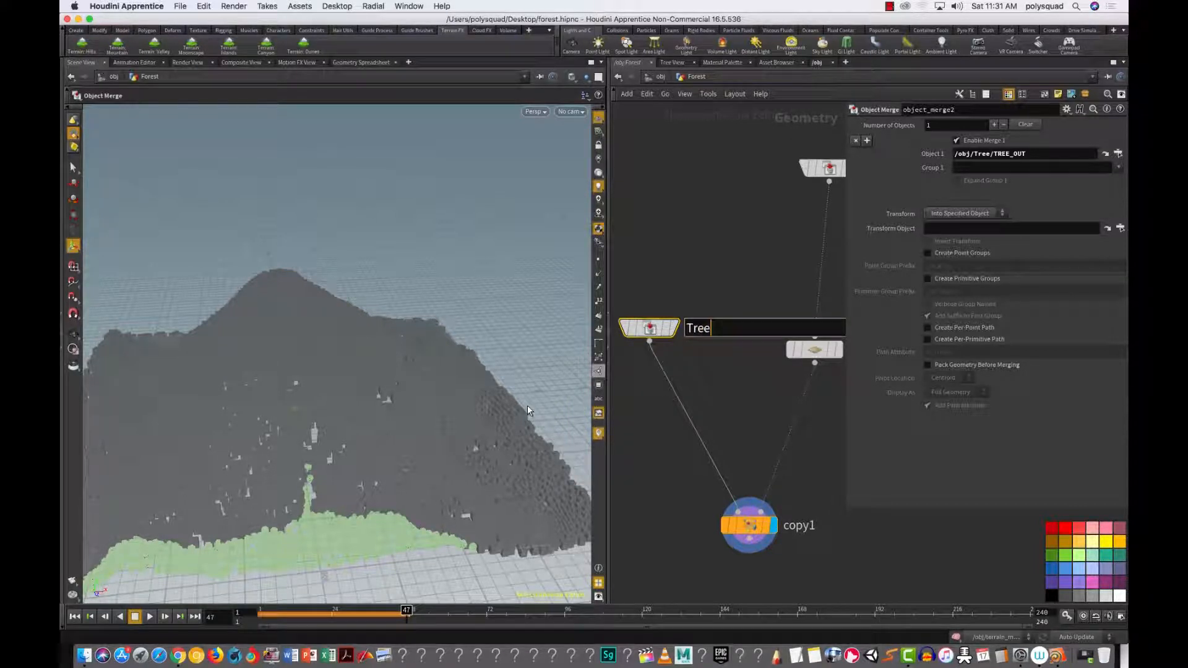
{"action": "key", "text": "Return"}
{"action": "left_click", "coordinate": [729, 283]}
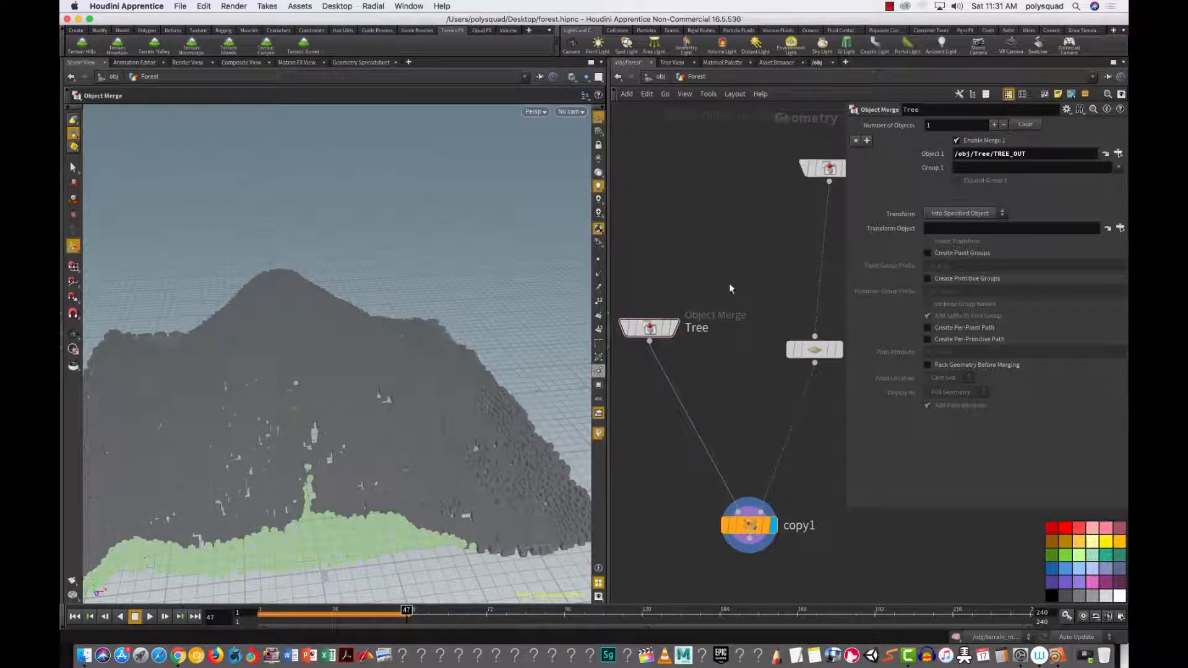
Step: Rename the object_merge1 node that brings in the terrain as Forest
{"action": "mouse_move", "coordinate": [746, 278]}
{"action": "right_mouse_down", "text": "alt"}
{"action": "mouse_move", "coordinate": [689, 345]}
{"action": "mouse_move", "coordinate": [748, 289]}
{"action": "right_mouse_up", "text": "alt"}
{"action": "middle_click_drag", "start_coordinate": [748, 289], "coordinate": [636, 373], "text": "alt"}
{"action": "left_click_drag", "start_coordinate": [662, 222], "coordinate": [742, 298]}
{"action": "left_click_drag", "start_coordinate": [811, 266], "coordinate": [548, 396]}
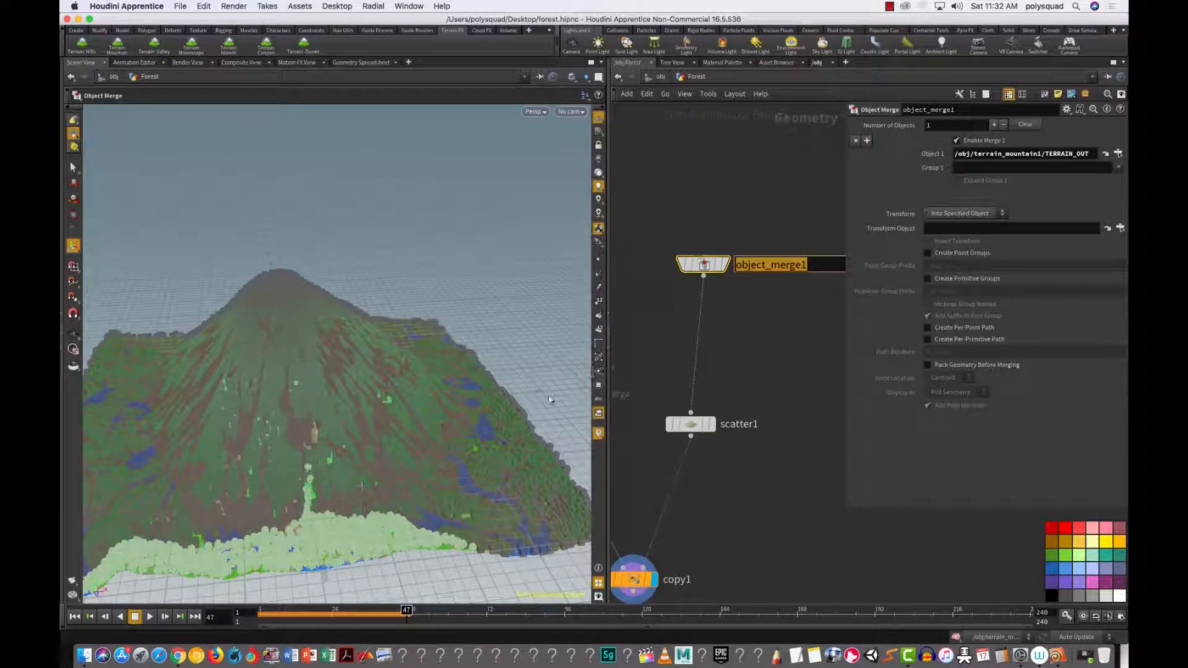
{"action": "type", "text": "Fores"}
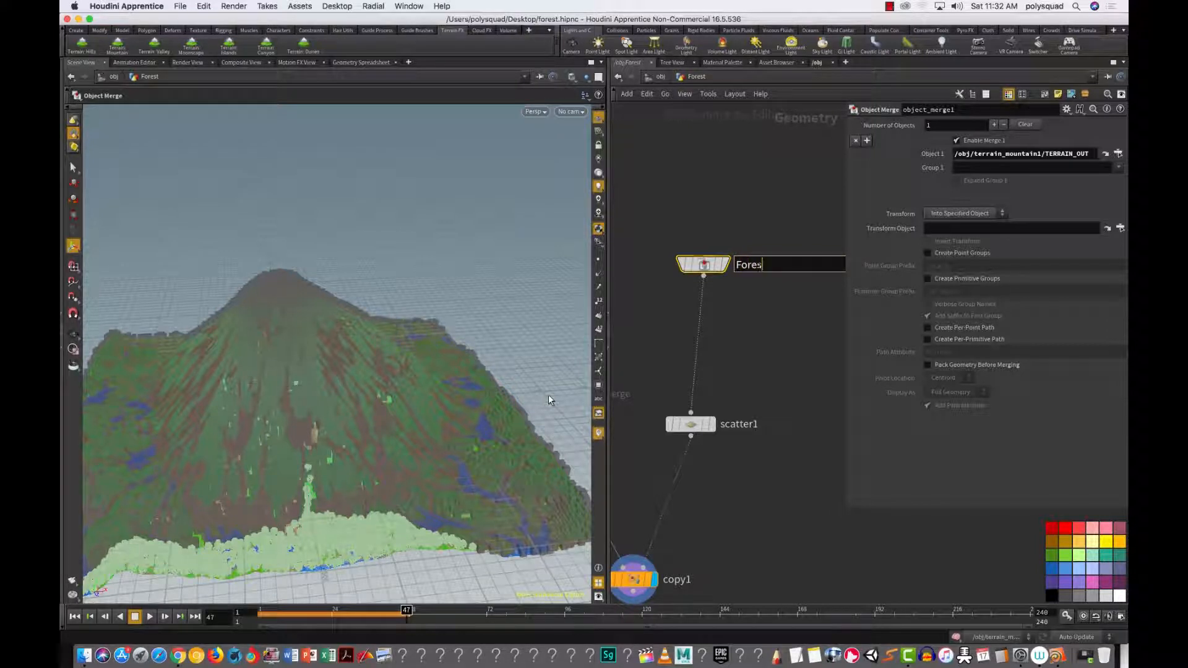
{"action": "key", "text": "Return"}
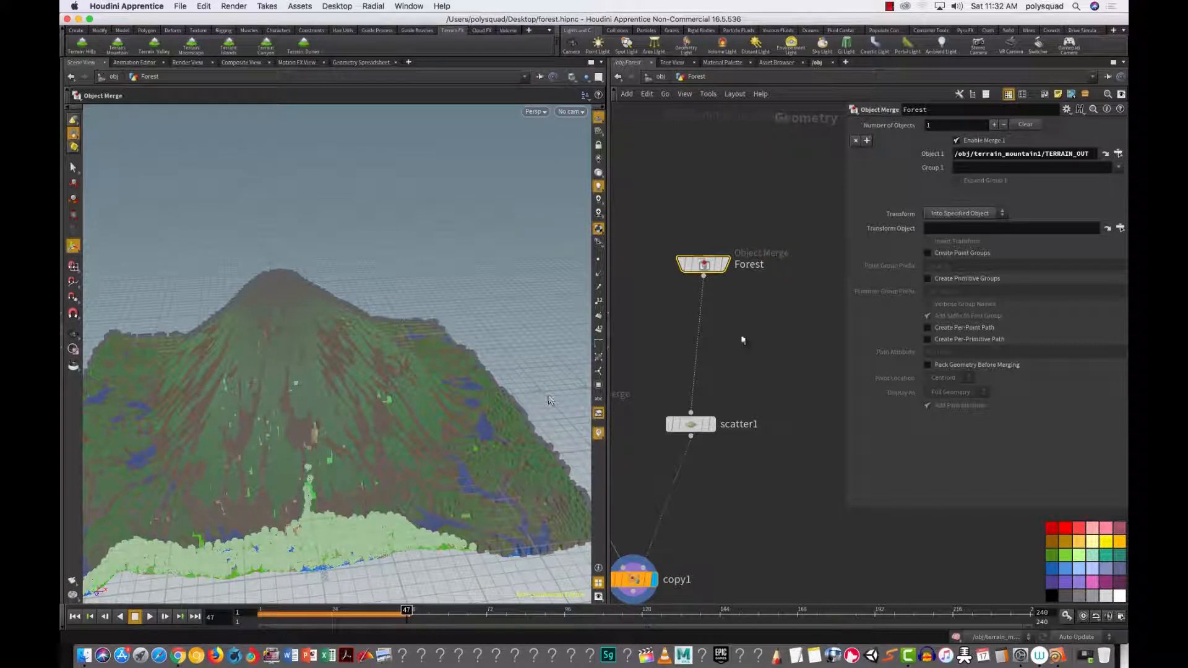
{"action": "left_click", "coordinate": [741, 338]}
Step: Follow the Tree object merge's source reference to the TREE_OUT node in the Tree network
{"action": "right_click_drag", "start_coordinate": [742, 475], "coordinate": [732, 500], "text": "alt"}
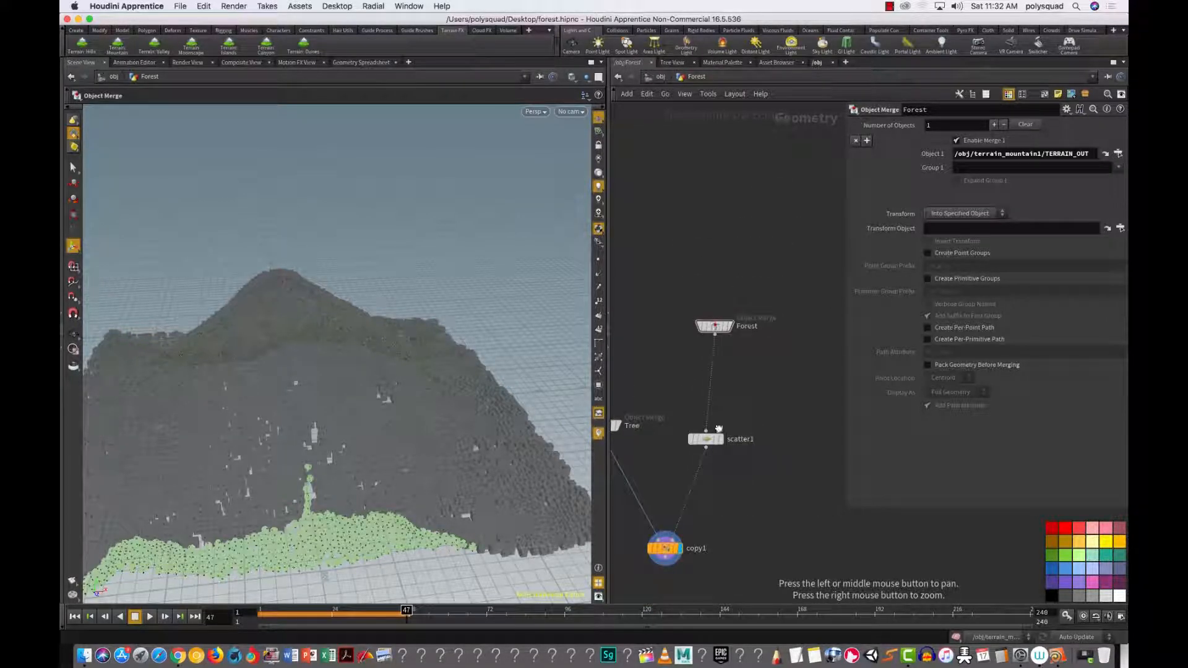
{"action": "left_click_drag", "start_coordinate": [717, 429], "coordinate": [772, 405], "text": "alt"}
{"action": "left_click_drag", "start_coordinate": [640, 332], "coordinate": [709, 433]}
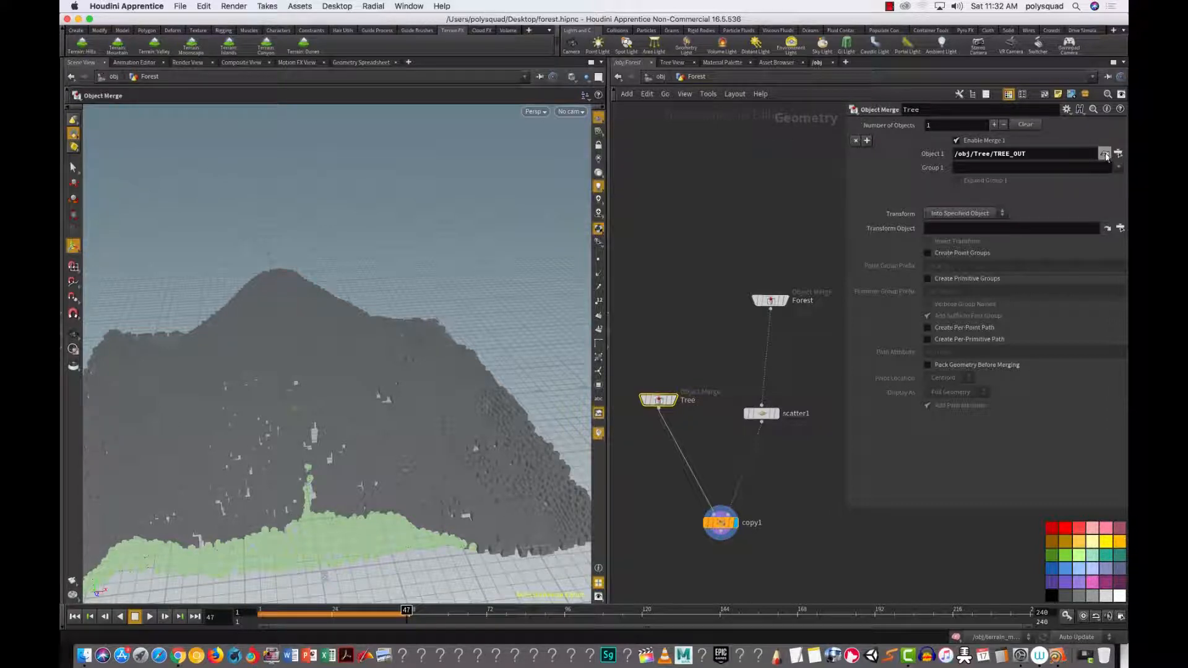
{"action": "left_click", "coordinate": [1105, 154]}
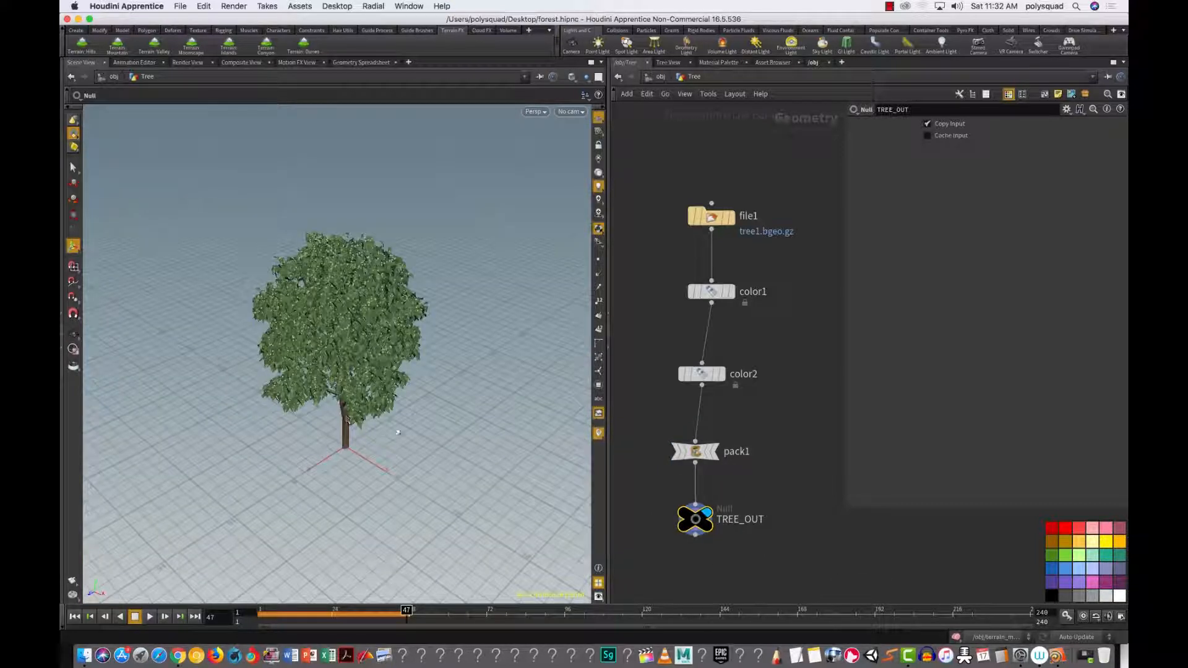
Step: Set the tree's pack1 node to display as Bounding Box
{"action": "mouse_move", "coordinate": [647, 410]}
{"action": "left_mouse_down"}
{"action": "mouse_move", "coordinate": [714, 463]}
{"action": "mouse_move", "coordinate": [712, 493]}
{"action": "left_mouse_up"}
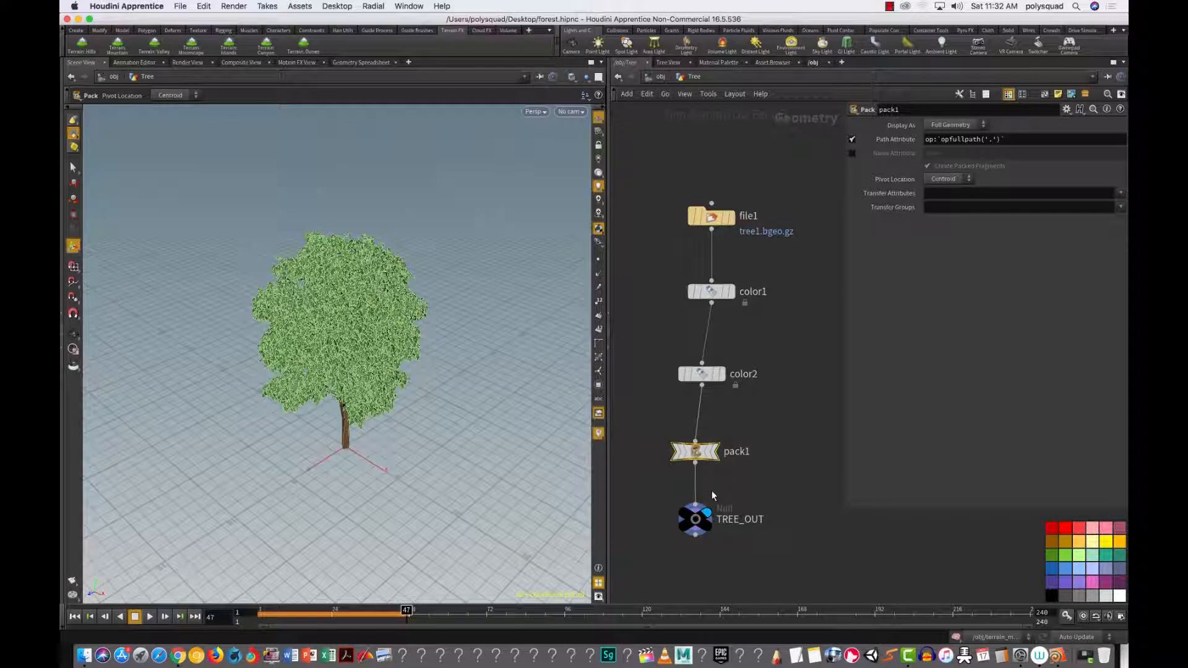
{"action": "left_click", "coordinate": [953, 125]}
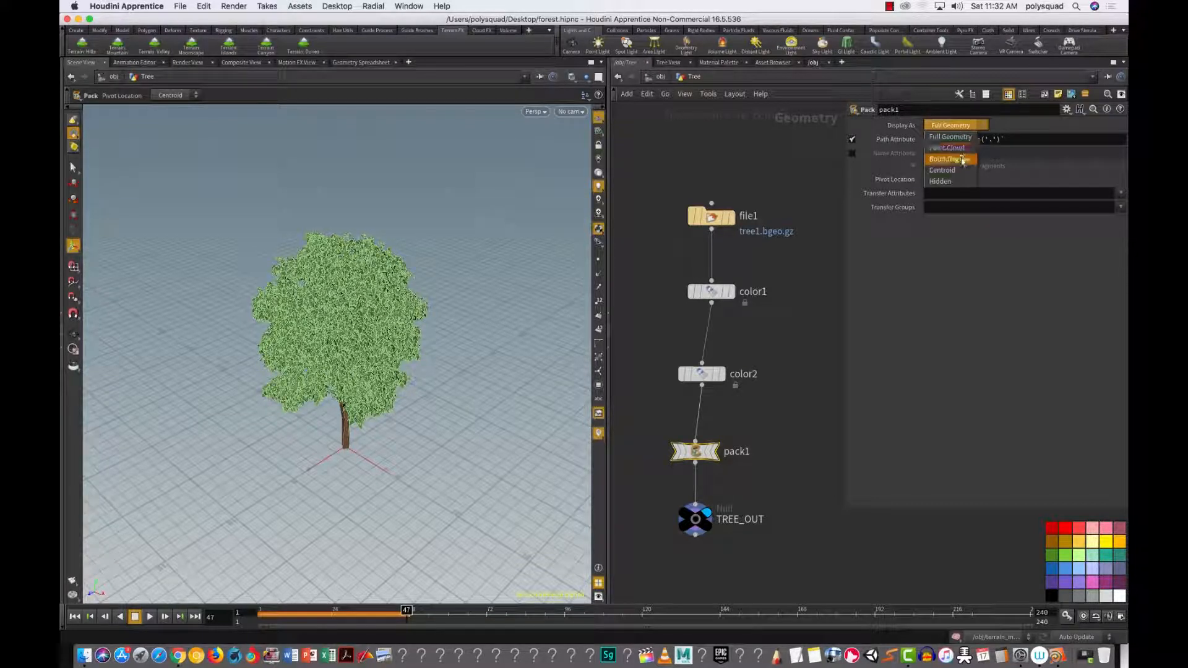
{"action": "left_click", "coordinate": [949, 159]}
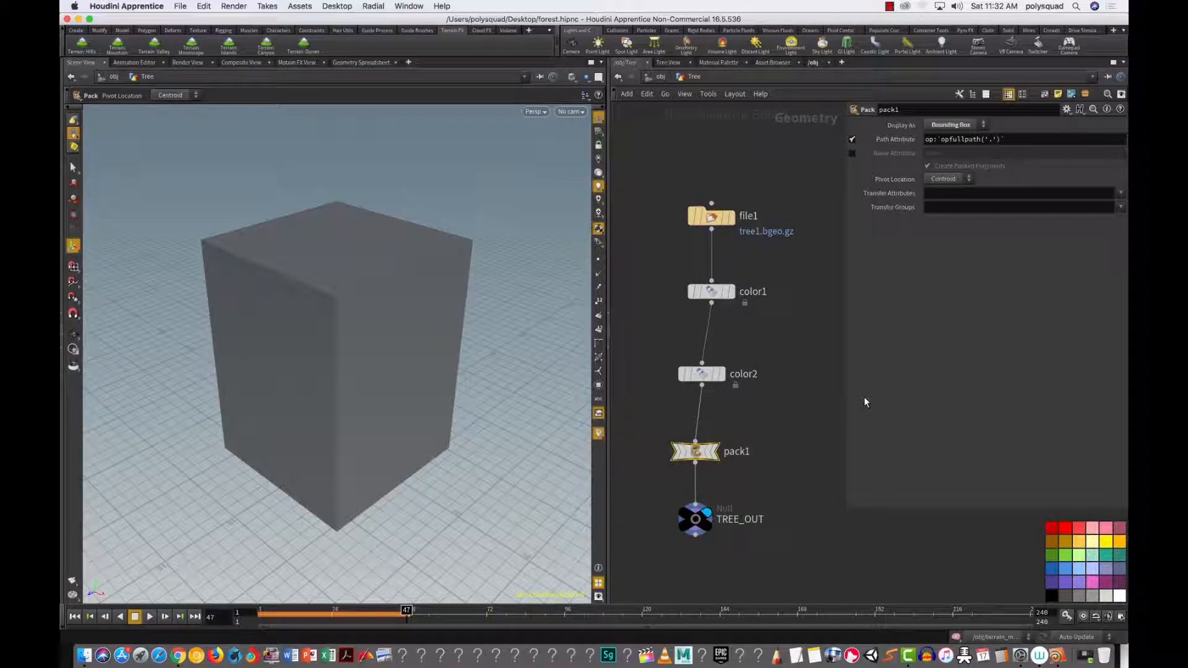
Step: Go back inside the Forest object's network, select the copy1 node and frame it in the view
{"action": "left_click", "coordinate": [650, 81]}
{"action": "left_click", "coordinate": [720, 369]}
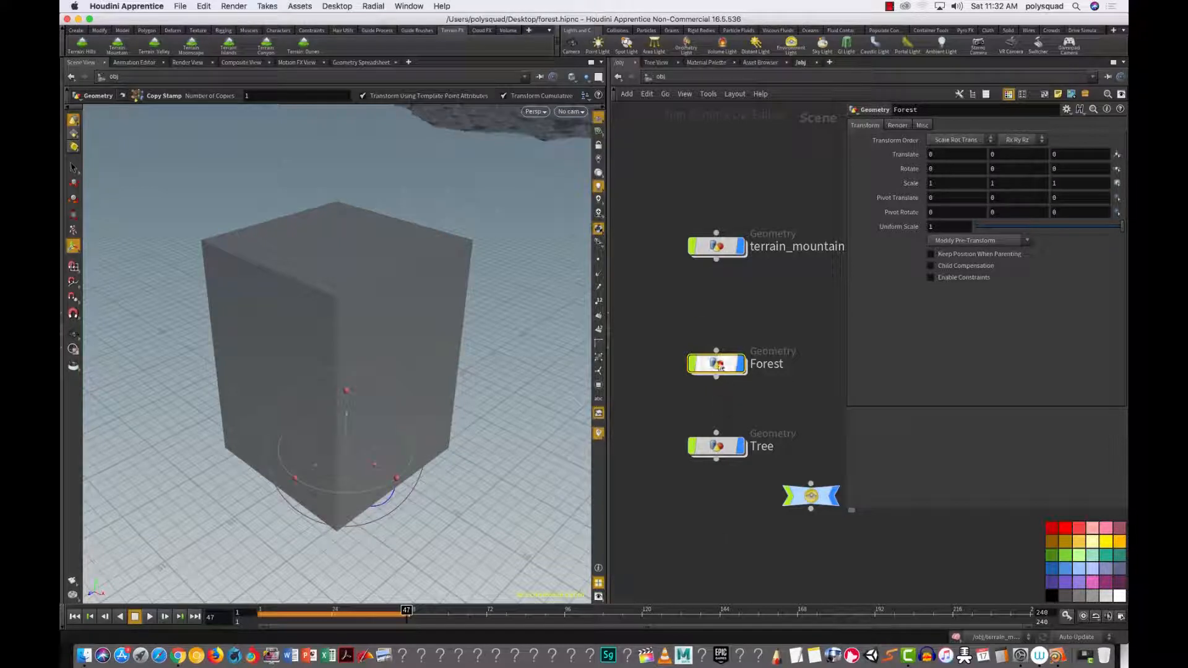
{"action": "double_click", "coordinate": [721, 370]}
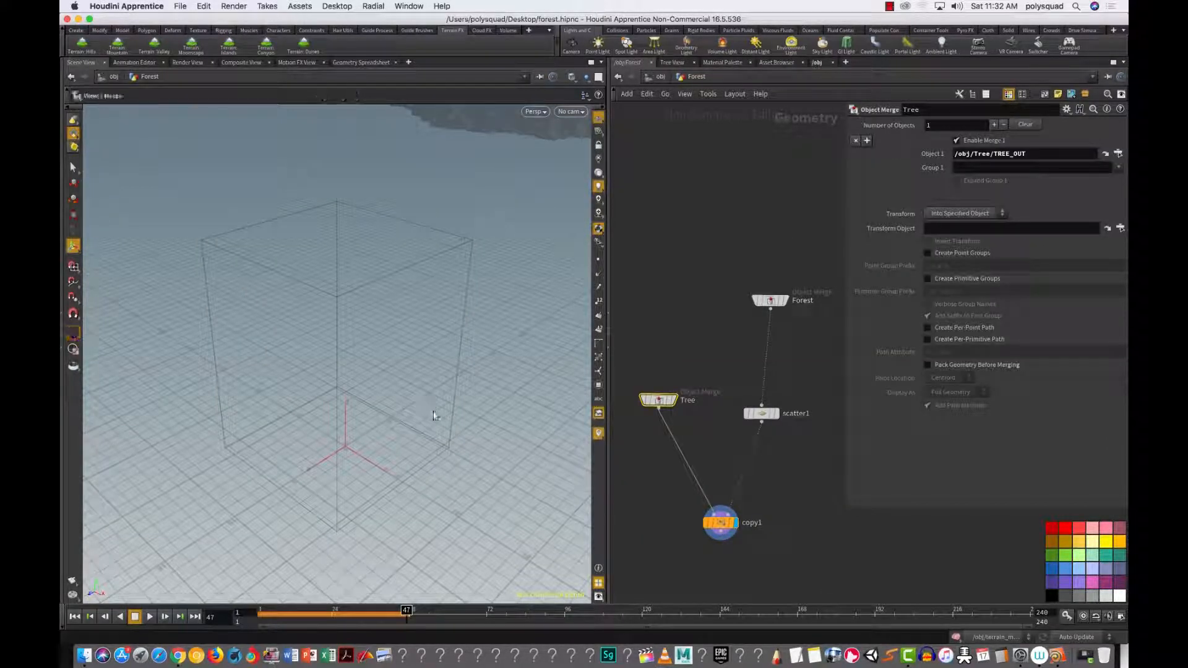
{"action": "left_click_drag", "start_coordinate": [778, 551], "coordinate": [668, 481]}
{"action": "key", "text": "space+g"}
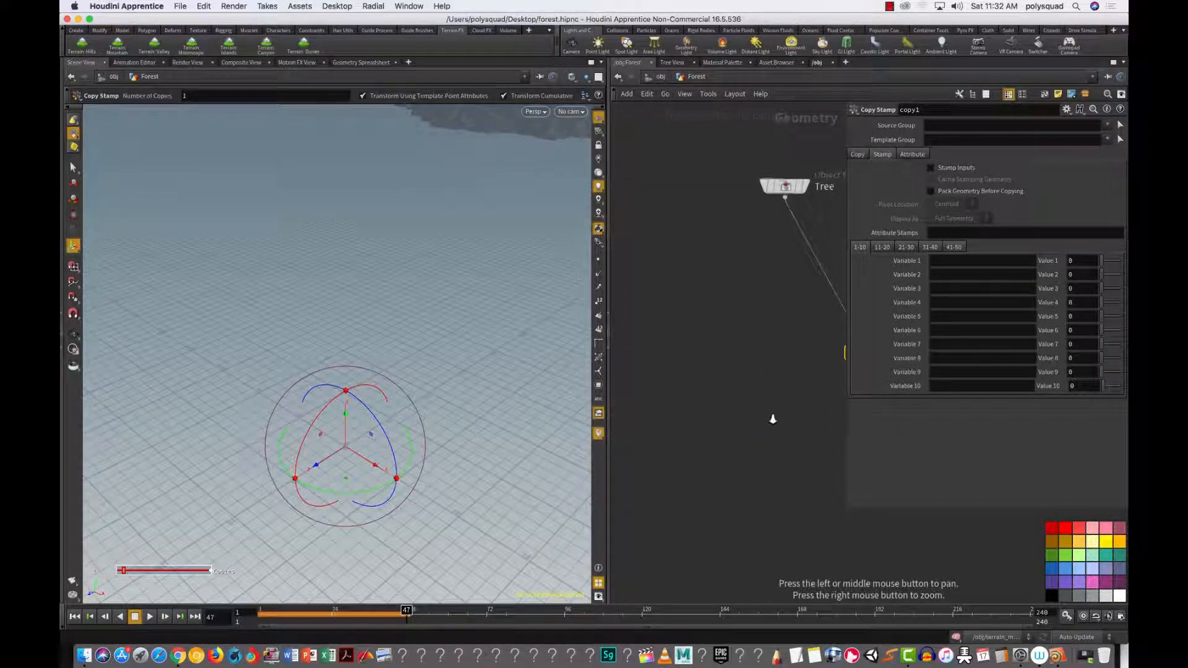
{"action": "right_click_drag", "start_coordinate": [777, 417], "coordinate": [737, 446]}
{"action": "middle_click_drag", "start_coordinate": [783, 436], "coordinate": [708, 444]}
Step: Examine the bounding-box forest on the mountain from closer and lower angles in the scene view
{"action": "key", "text": "s"}
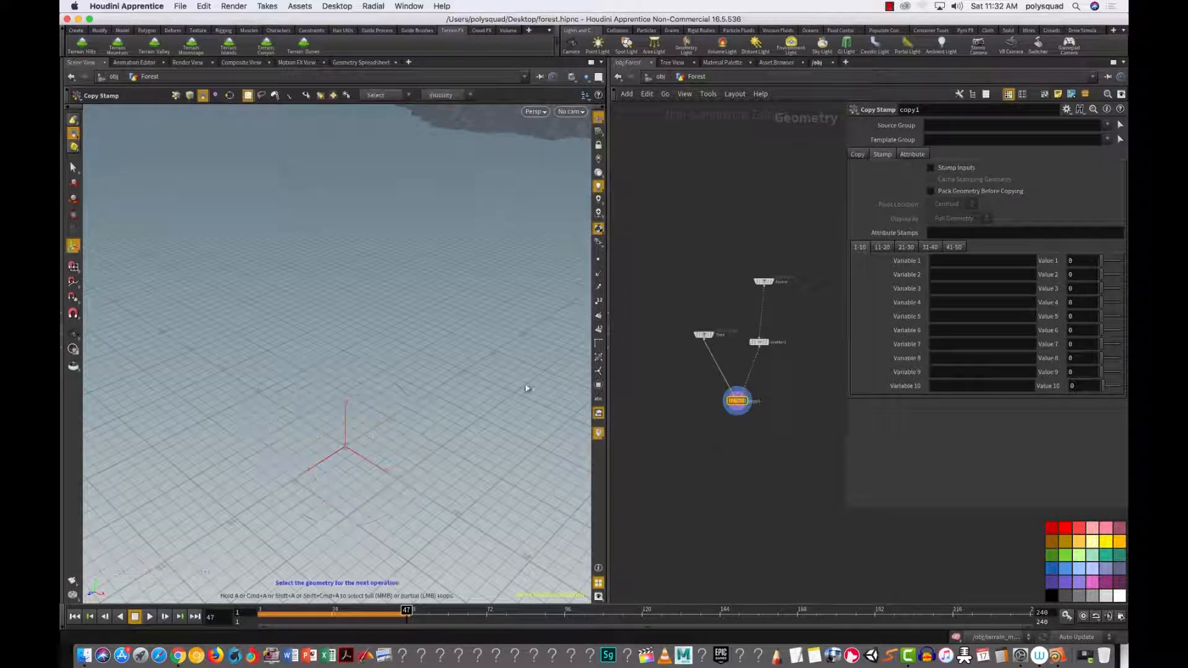
{"action": "key", "text": "Escape"}
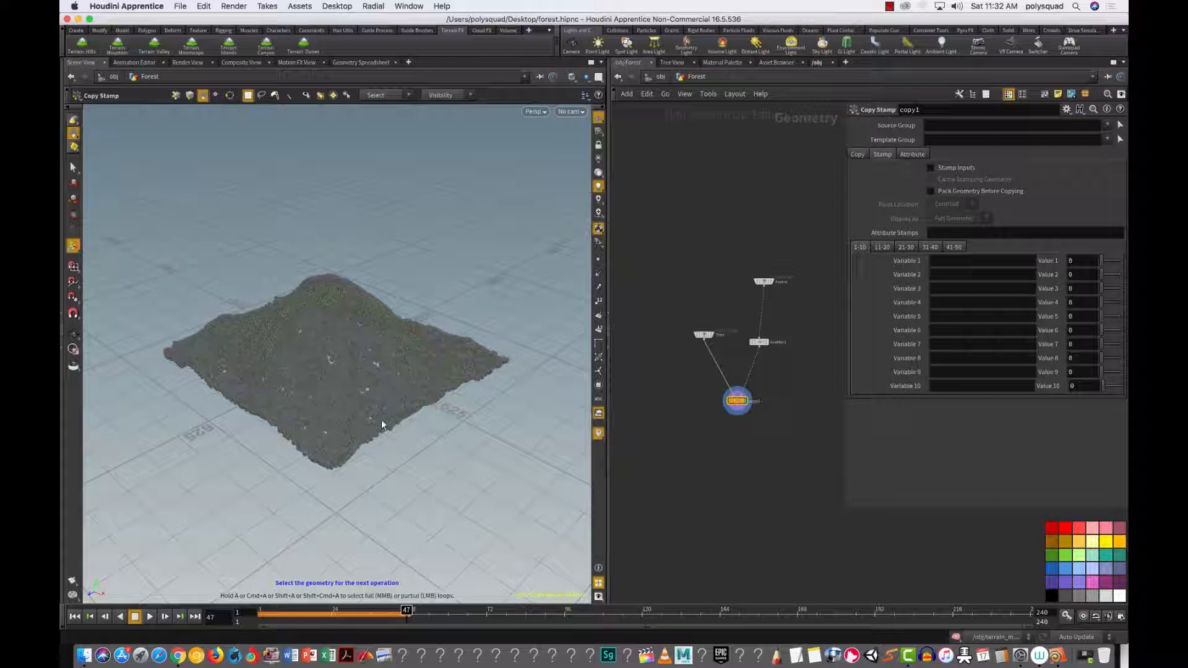
{"action": "middle_click_drag", "start_coordinate": [350, 425], "coordinate": [402, 406]}
{"action": "right_click_drag", "start_coordinate": [403, 406], "coordinate": [536, 337]}
{"action": "left_click_drag", "start_coordinate": [536, 336], "coordinate": [480, 342]}
{"action": "right_click_drag", "start_coordinate": [405, 304], "coordinate": [393, 323]}
{"action": "middle_click_drag", "start_coordinate": [384, 326], "coordinate": [411, 500]}
{"action": "left_click_drag", "start_coordinate": [453, 497], "coordinate": [426, 455]}
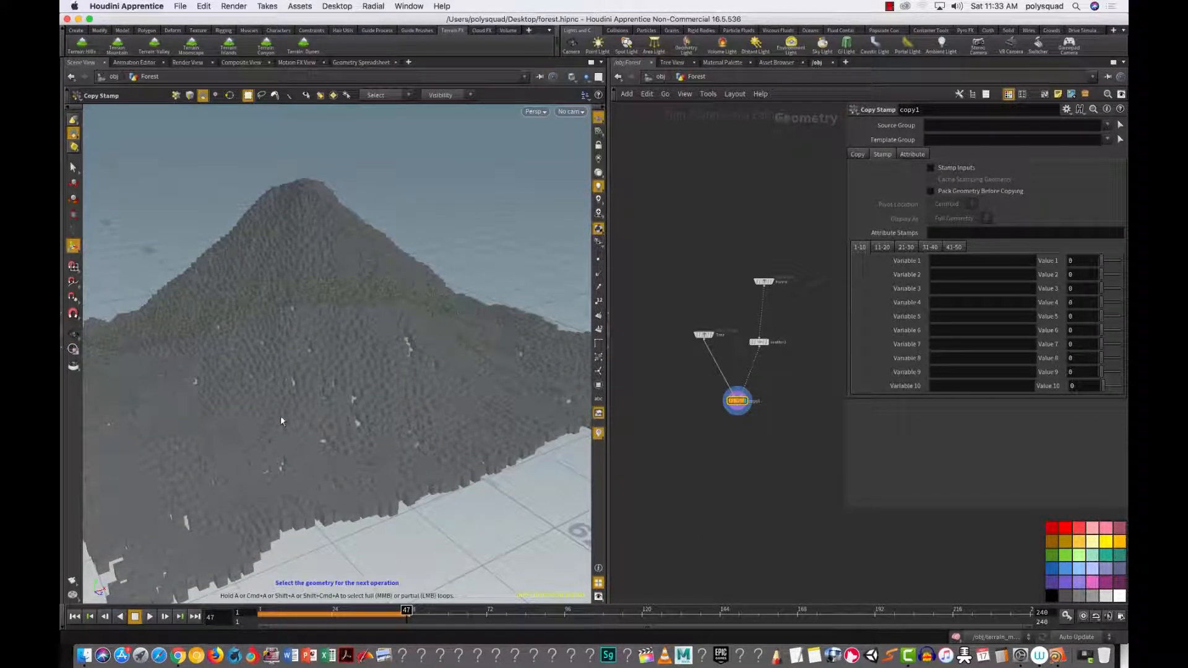
Step: Render the forest in the Render View, widen the network area and return to the object level
{"action": "left_click", "coordinate": [187, 62]}
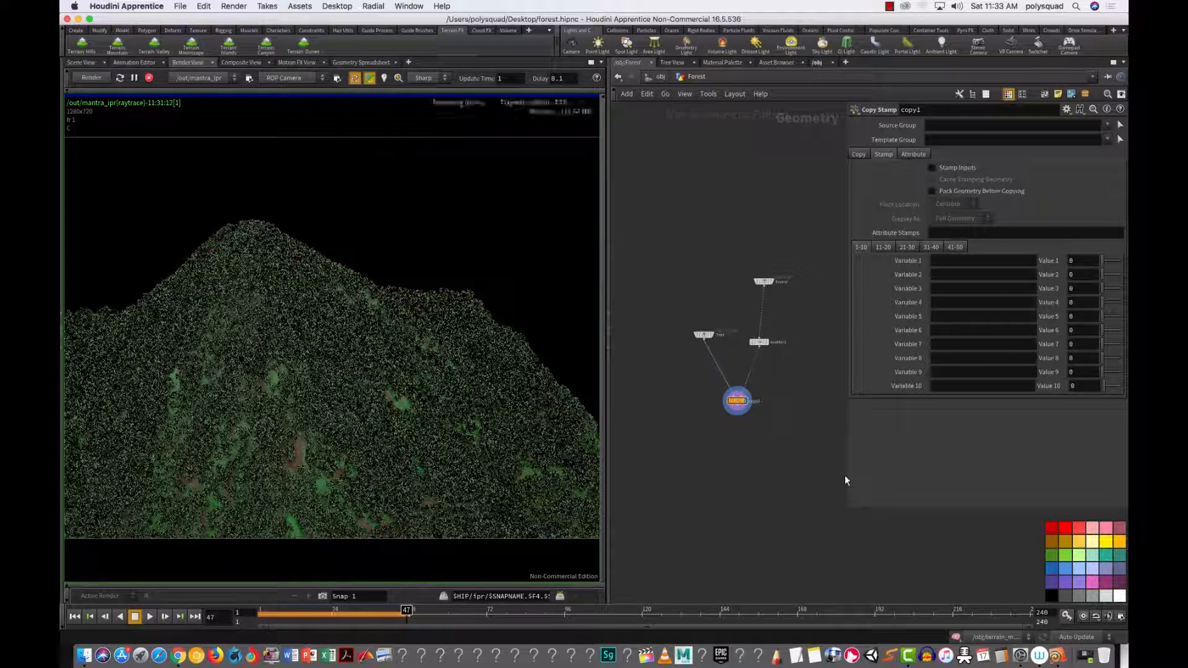
{"action": "left_click_drag", "start_coordinate": [845, 480], "coordinate": [975, 471]}
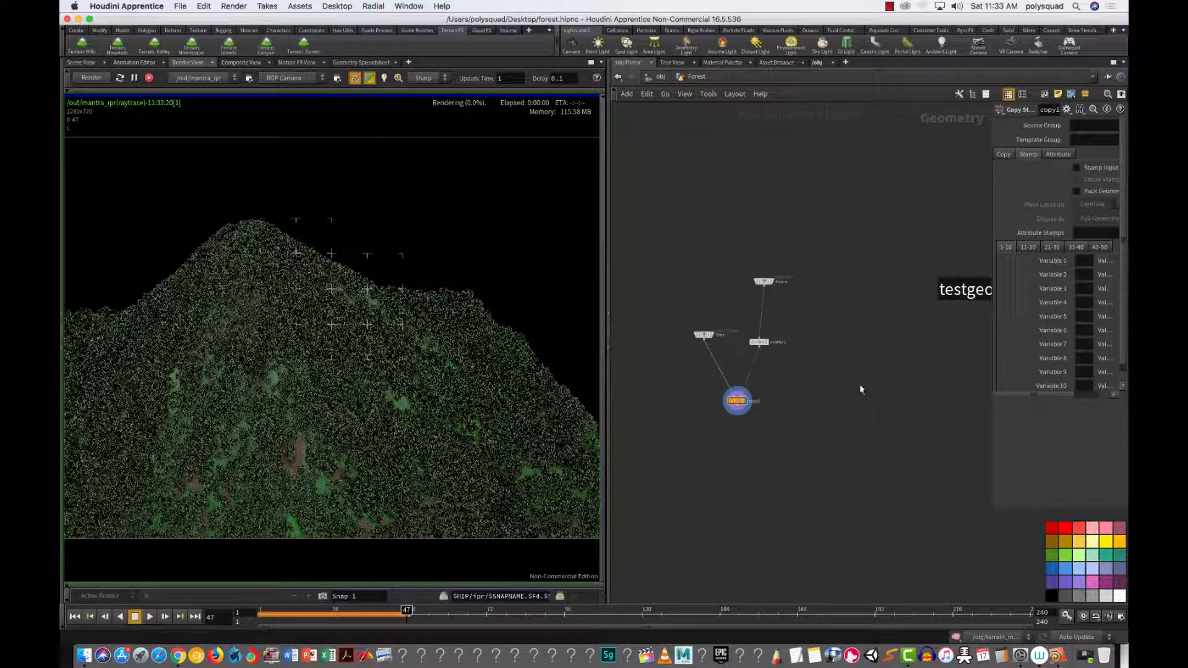
{"action": "left_click", "coordinate": [657, 77]}
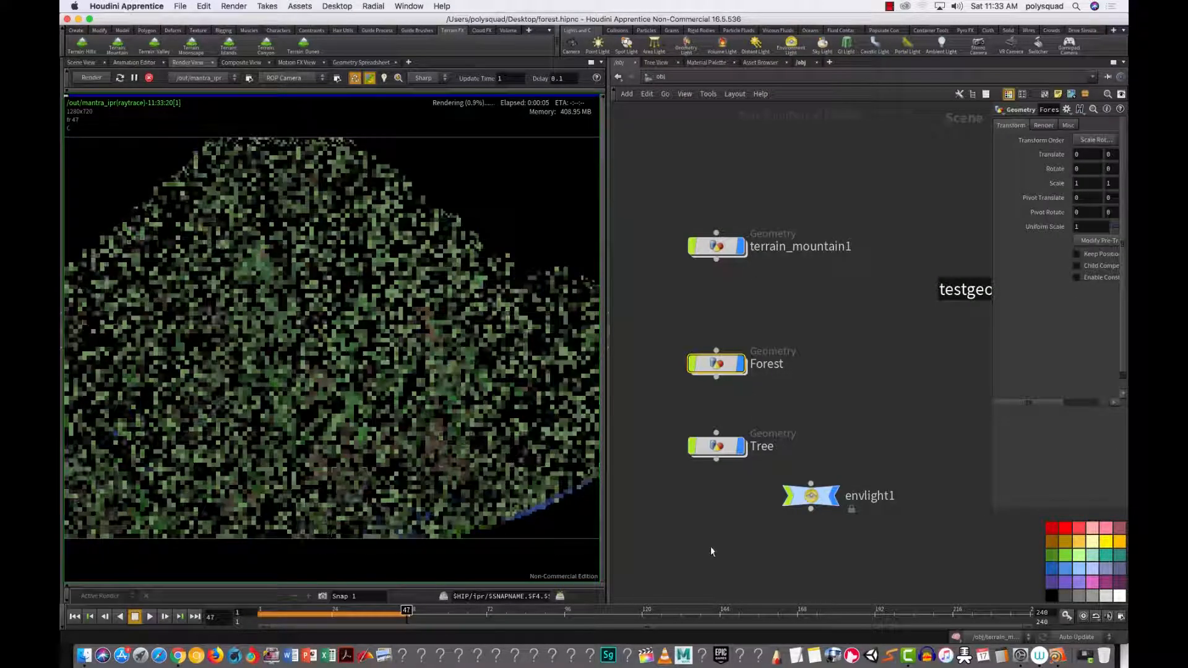
Step: Enable Render Light Geometry on envlight1 and restrict the render to a region over the mountain's right ridge
{"action": "left_click", "coordinate": [829, 498]}
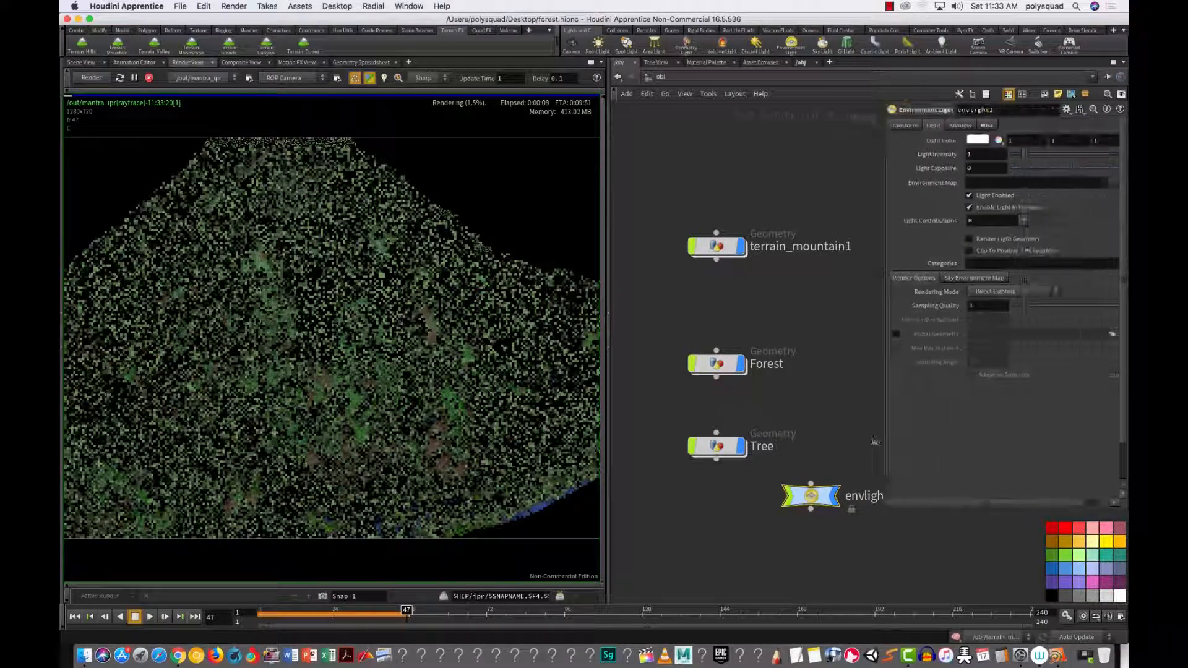
{"action": "left_click", "coordinate": [1008, 239]}
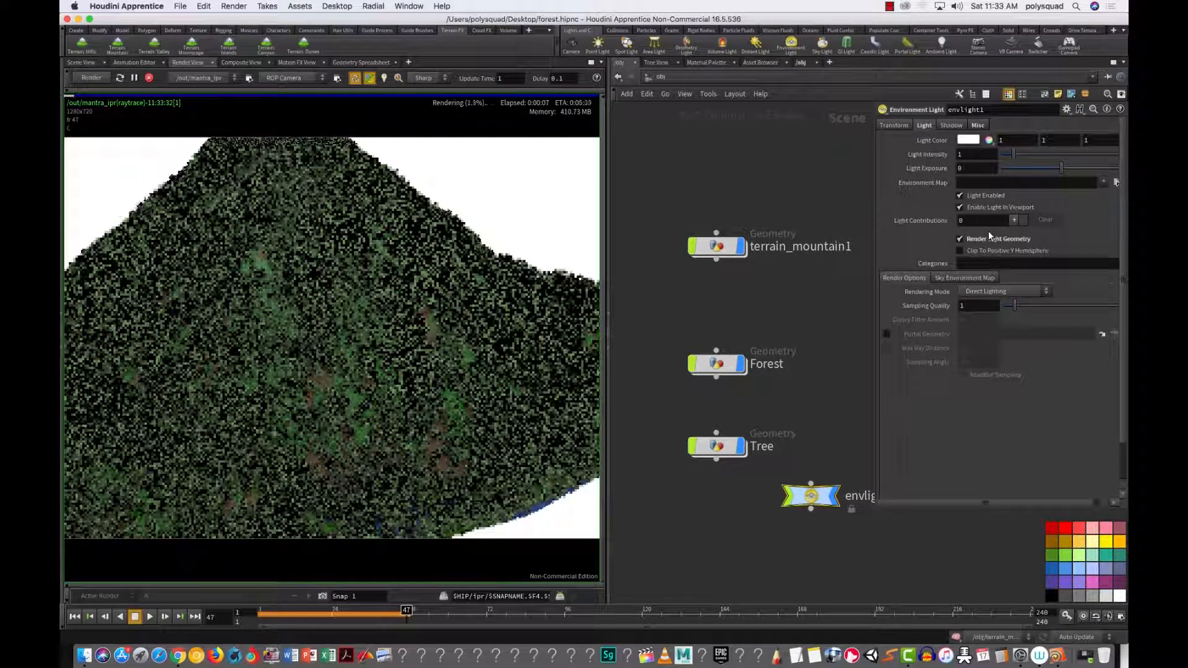
{"action": "left_click", "coordinate": [1002, 241]}
{"action": "left_click", "coordinate": [994, 240]}
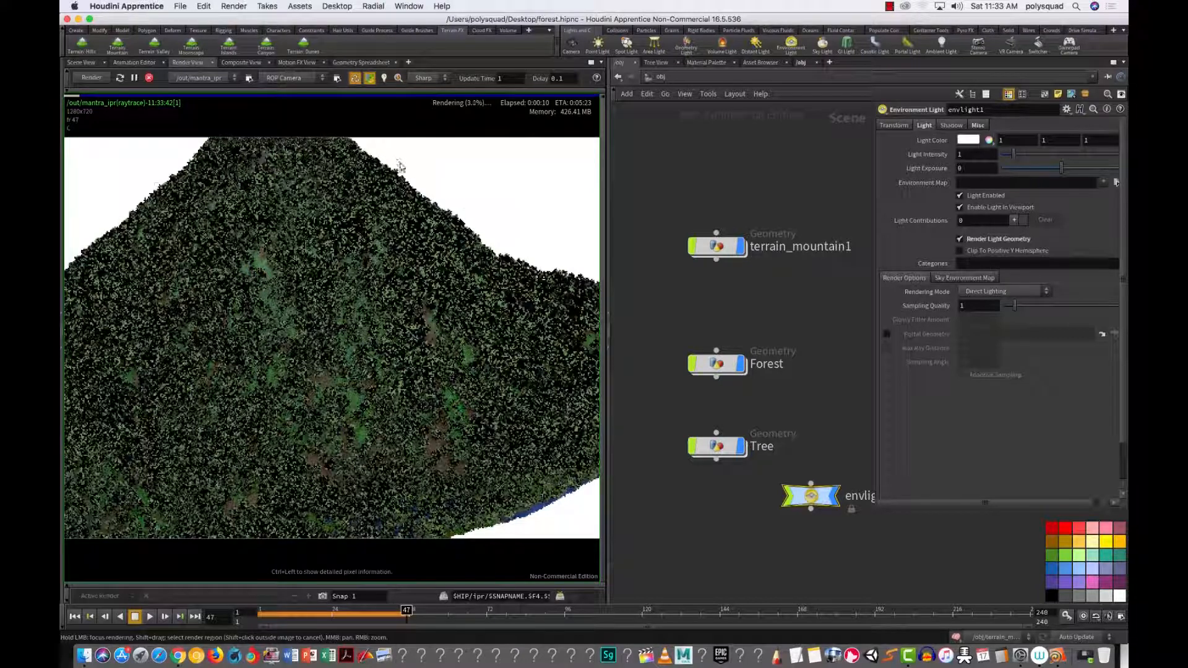
{"action": "left_click_drag", "start_coordinate": [391, 156], "coordinate": [568, 321], "text": "shift"}
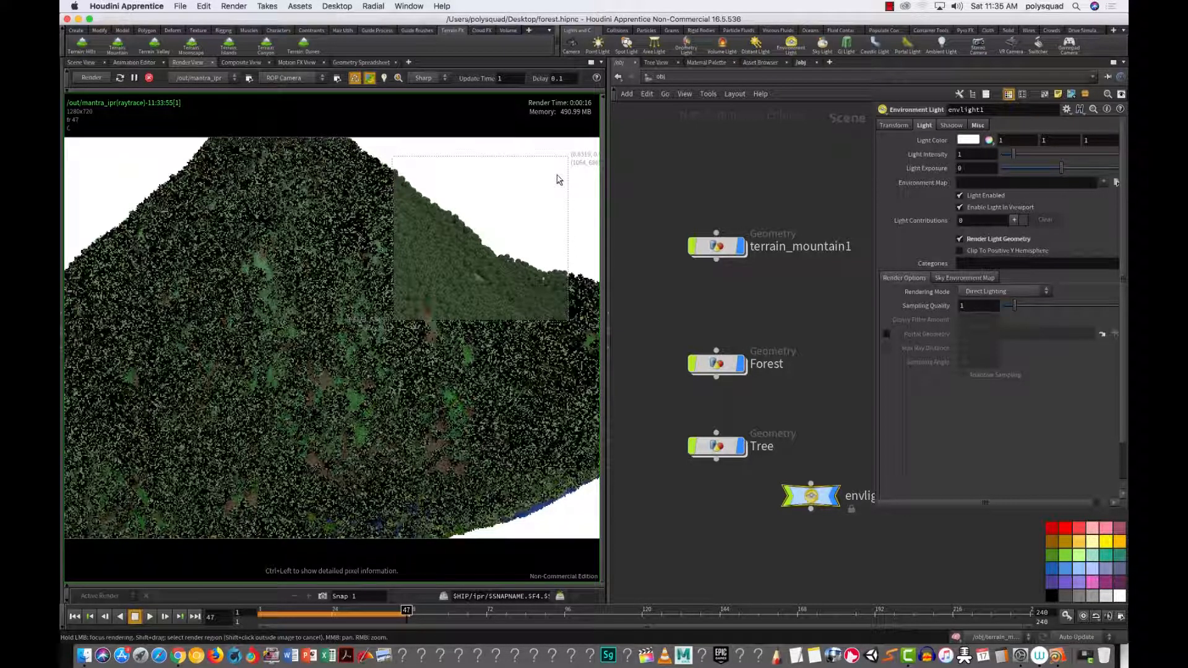
Step: Enable the environment light's sky environment map and base its sun on Location, Date, and Time
{"action": "left_click", "coordinate": [992, 278]}
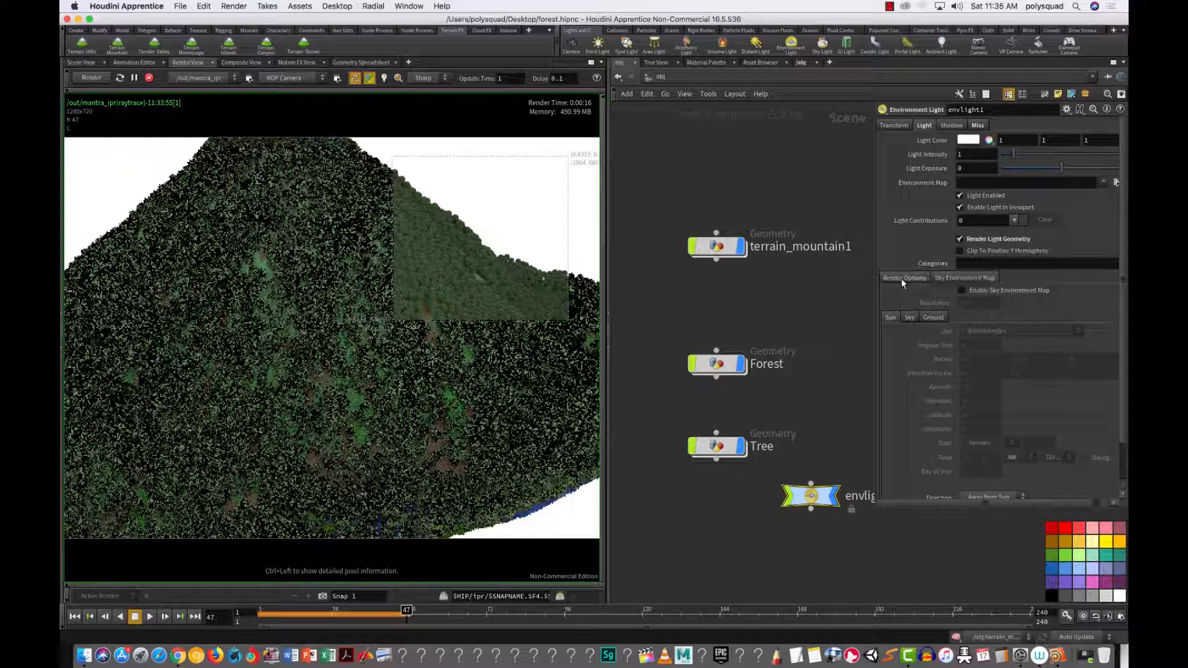
{"action": "left_click", "coordinate": [902, 280]}
{"action": "left_click", "coordinate": [969, 280]}
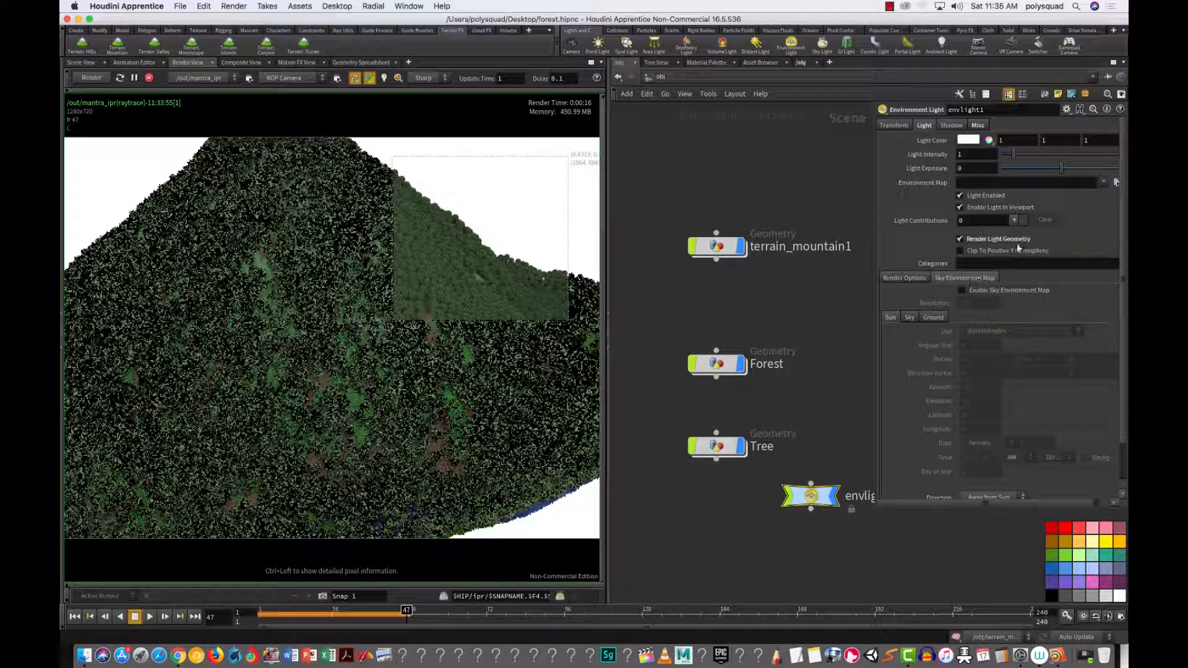
{"action": "left_click", "coordinate": [984, 295]}
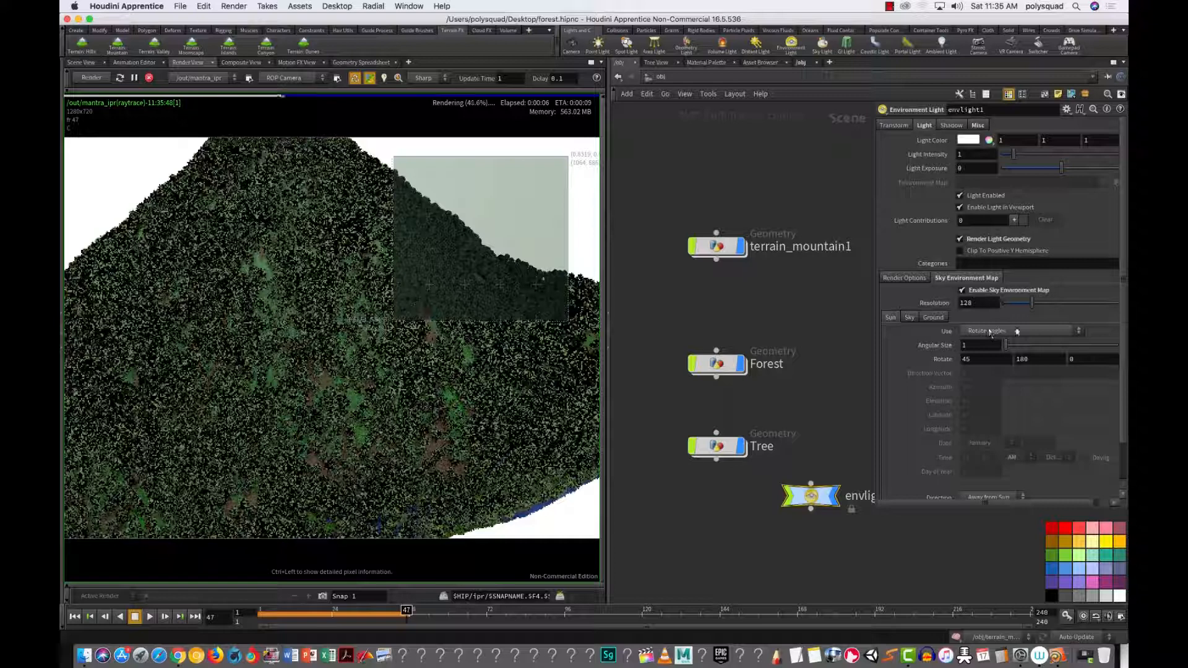
{"action": "left_click", "coordinate": [1030, 333]}
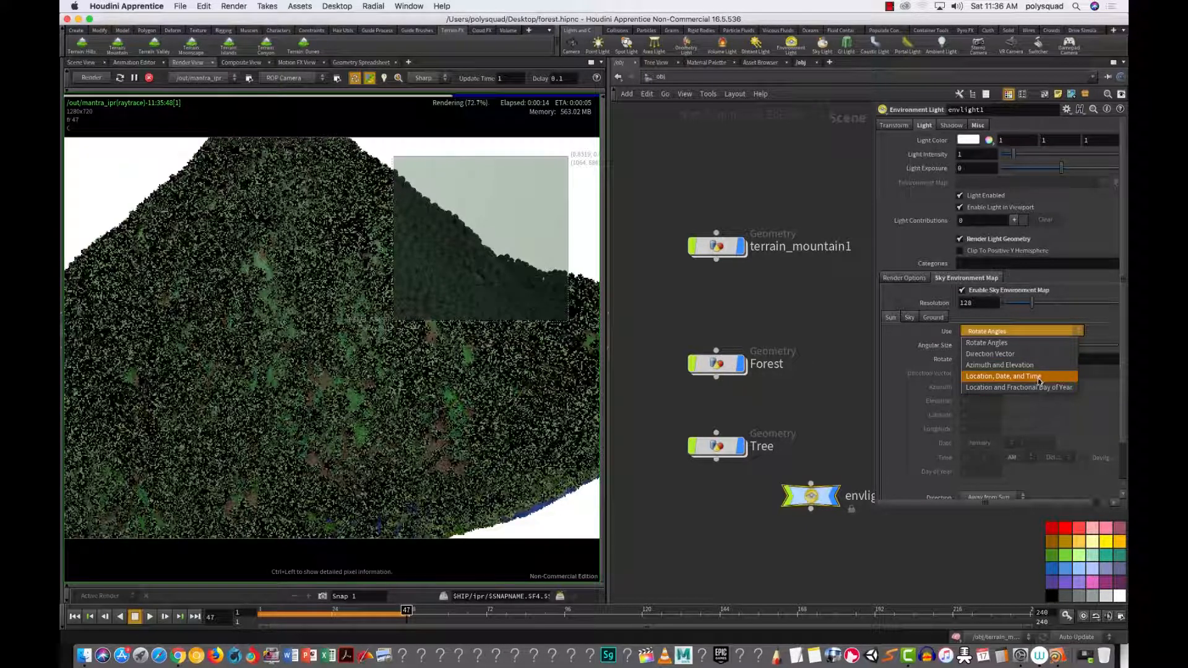
{"action": "left_click", "coordinate": [1039, 378]}
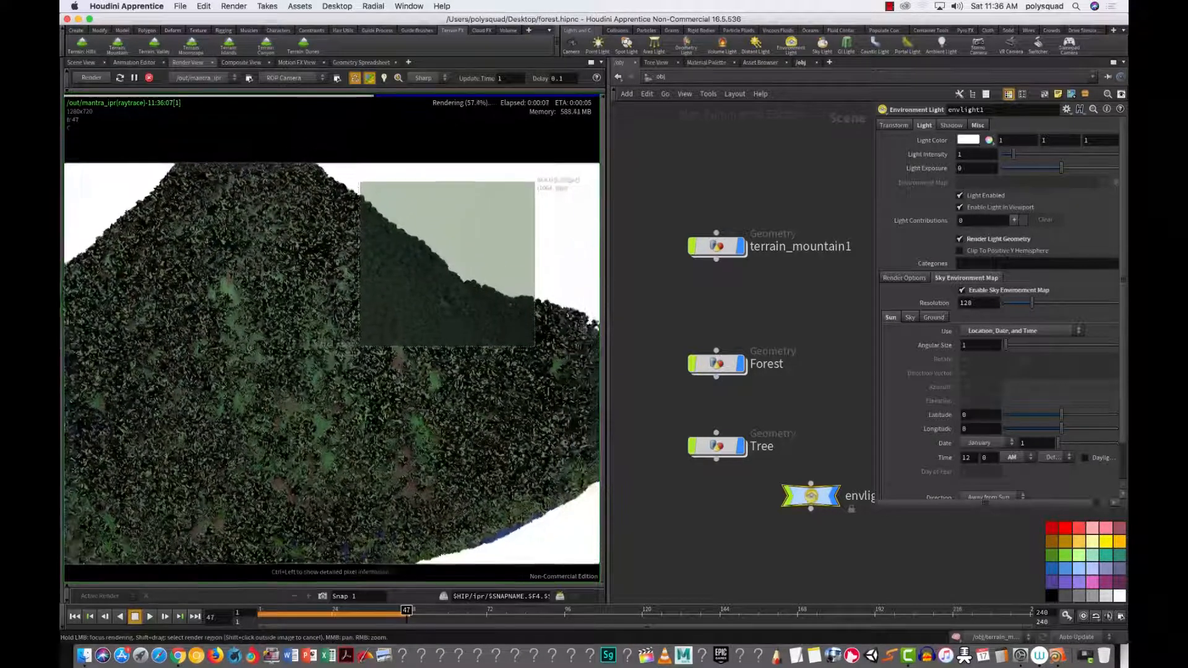
{"action": "scroll", "coordinate": [419, 379], "scroll_direction": "down", "scroll_amount": 3}
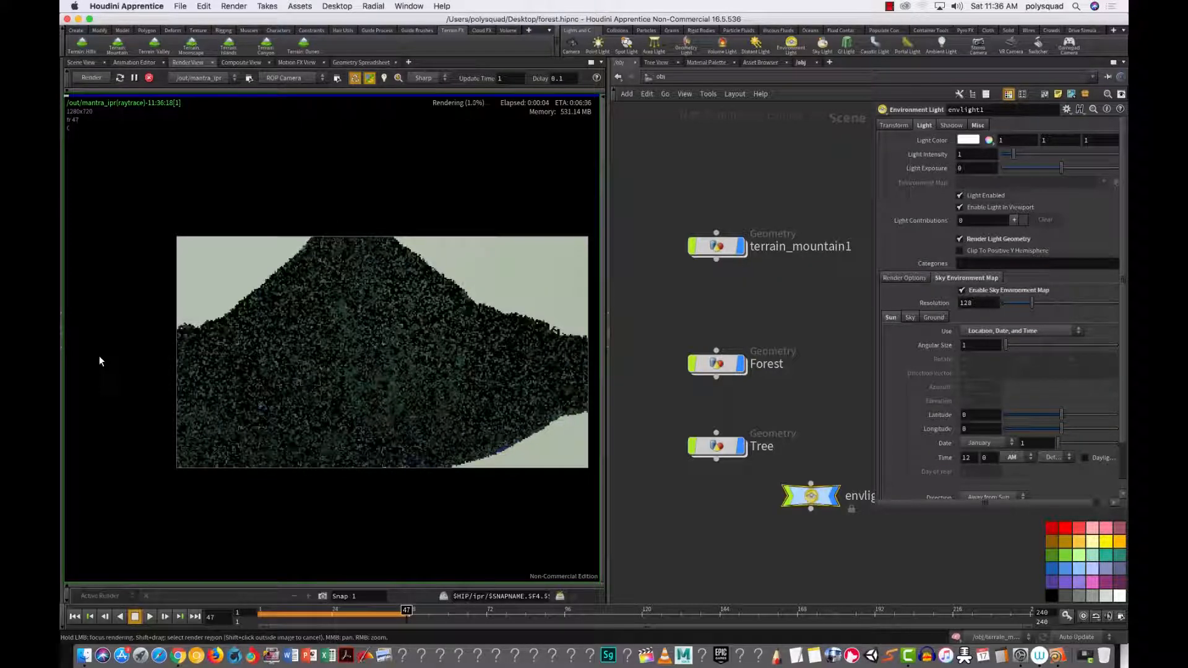
Step: Raise the environment light's intensity to 1.81 and its exposure to 0.98
{"action": "left_click_drag", "start_coordinate": [1015, 155], "coordinate": [1024, 155]}
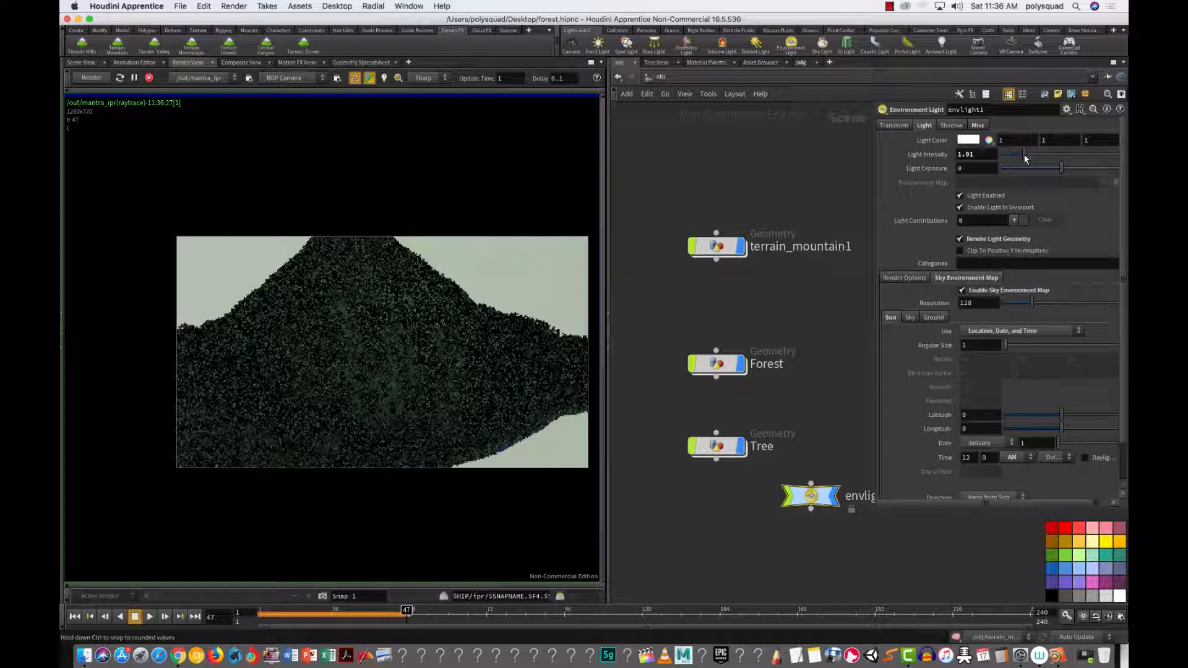
{"action": "left_click_drag", "start_coordinate": [1023, 156], "coordinate": [1019, 164]}
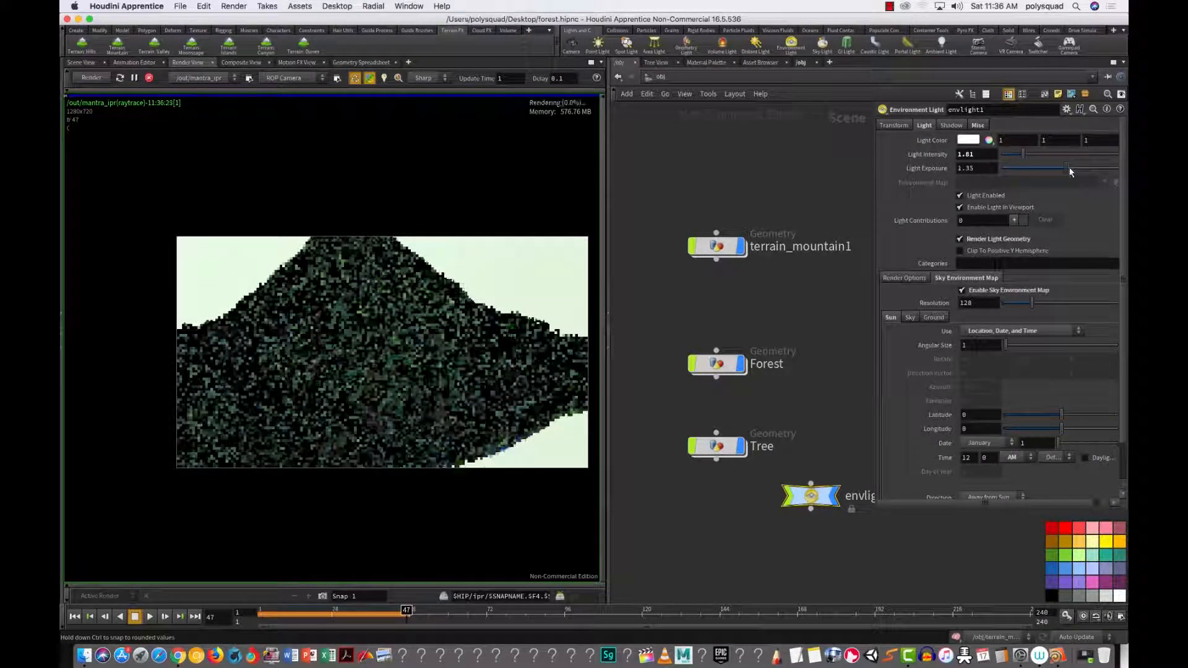
{"action": "left_click_drag", "start_coordinate": [1065, 171], "coordinate": [1065, 168]}
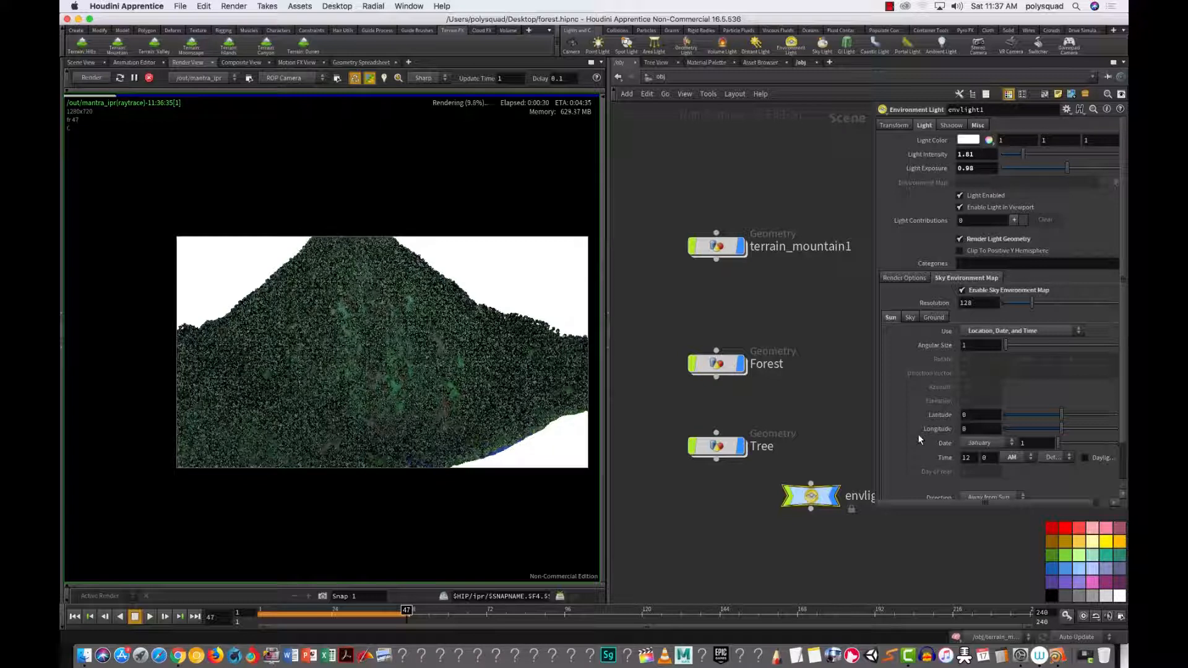
Step: Set the sky map's sun to latitude 38.6, longitude 113 and a time of 4 PM
{"action": "left_click_drag", "start_coordinate": [1061, 414], "coordinate": [1071, 415]}
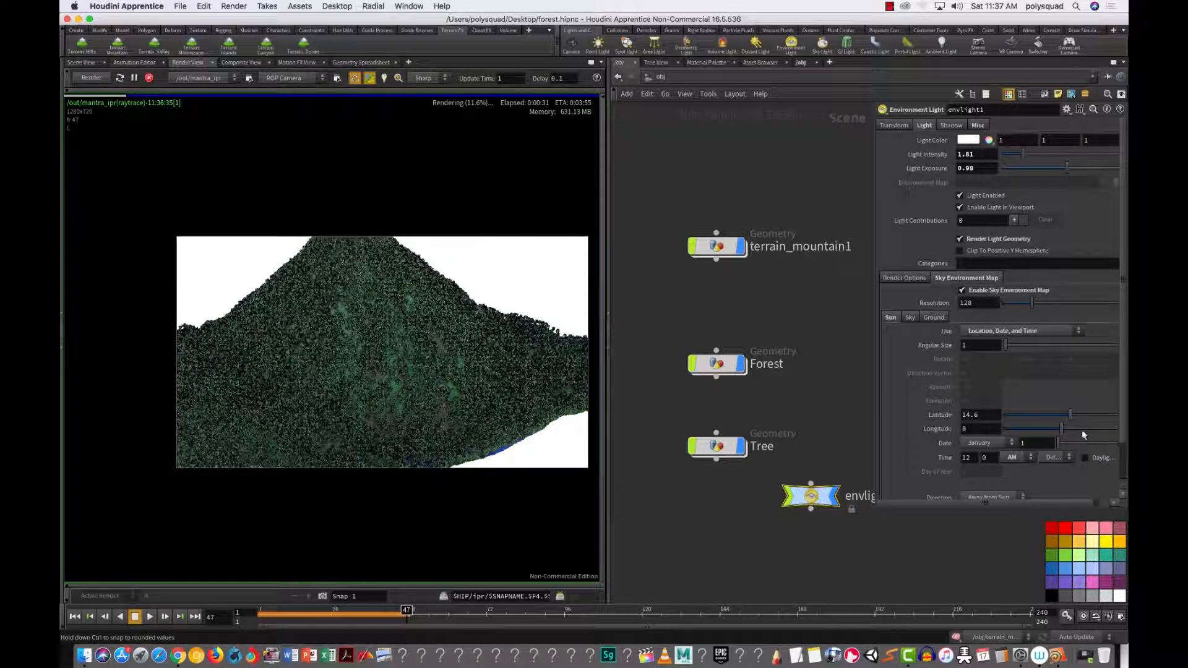
{"action": "left_click", "coordinate": [1097, 428]}
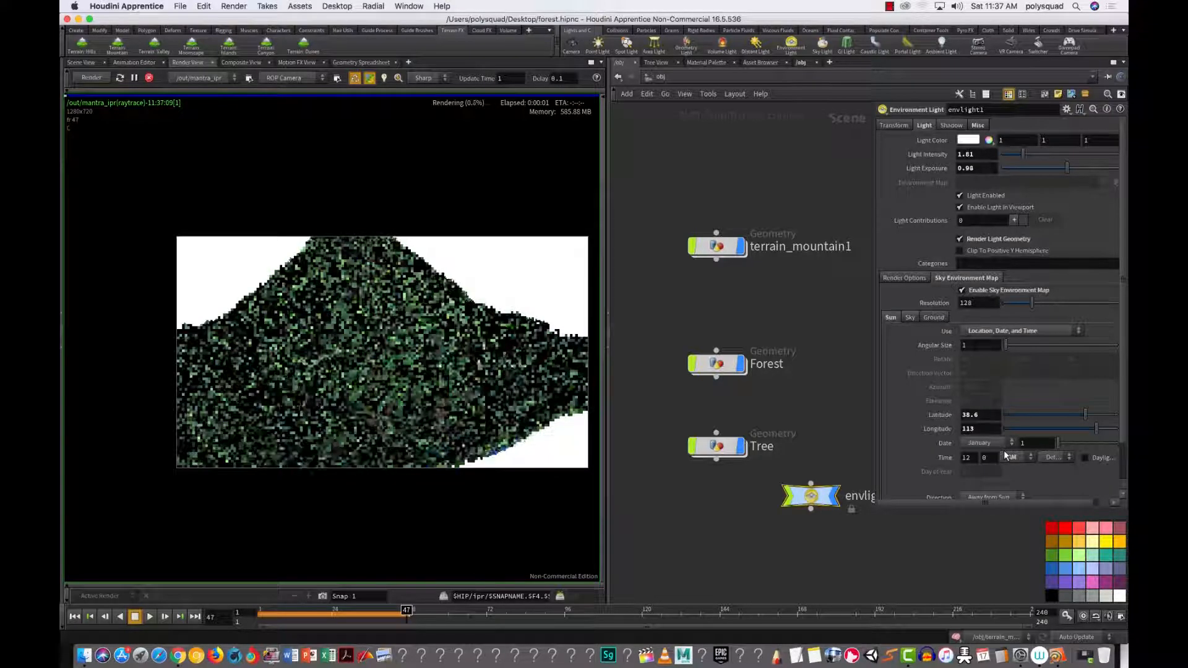
{"action": "double_click", "coordinate": [968, 458]}
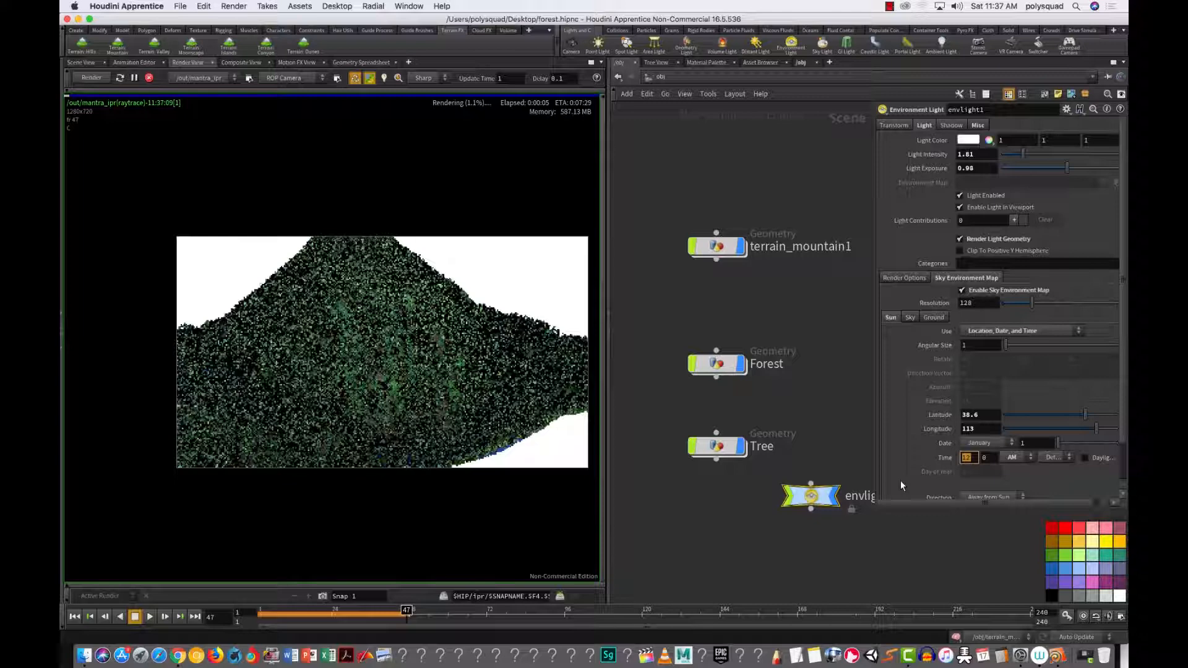
{"action": "type", "text": "4"}
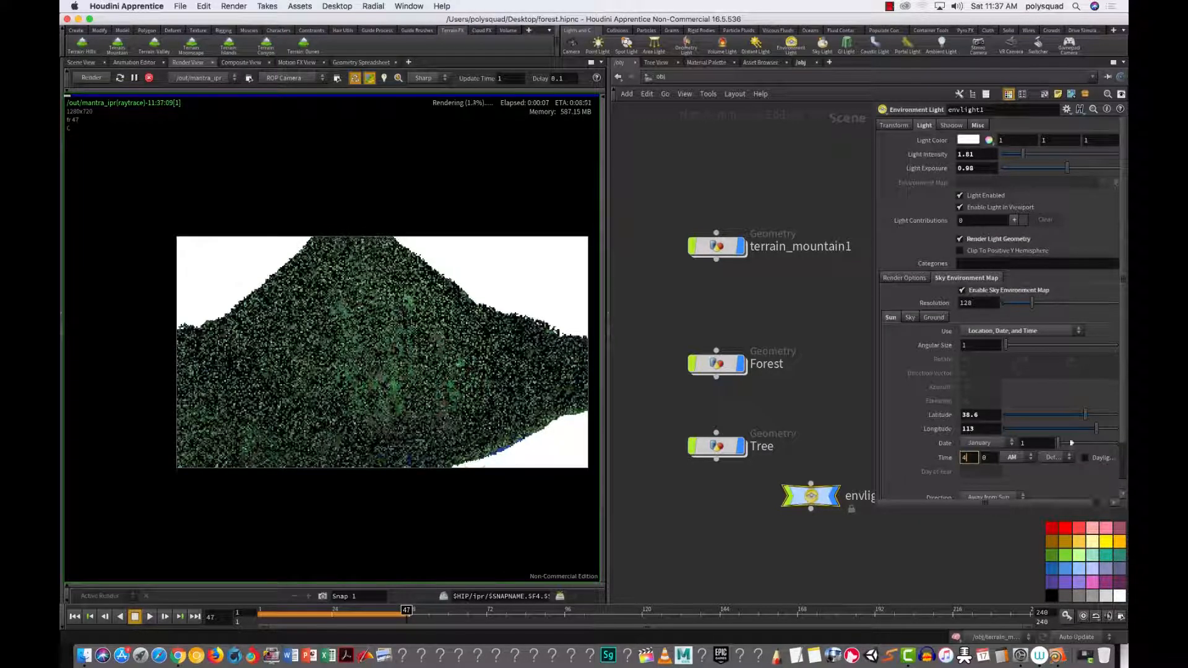
{"action": "left_click", "coordinate": [1024, 458]}
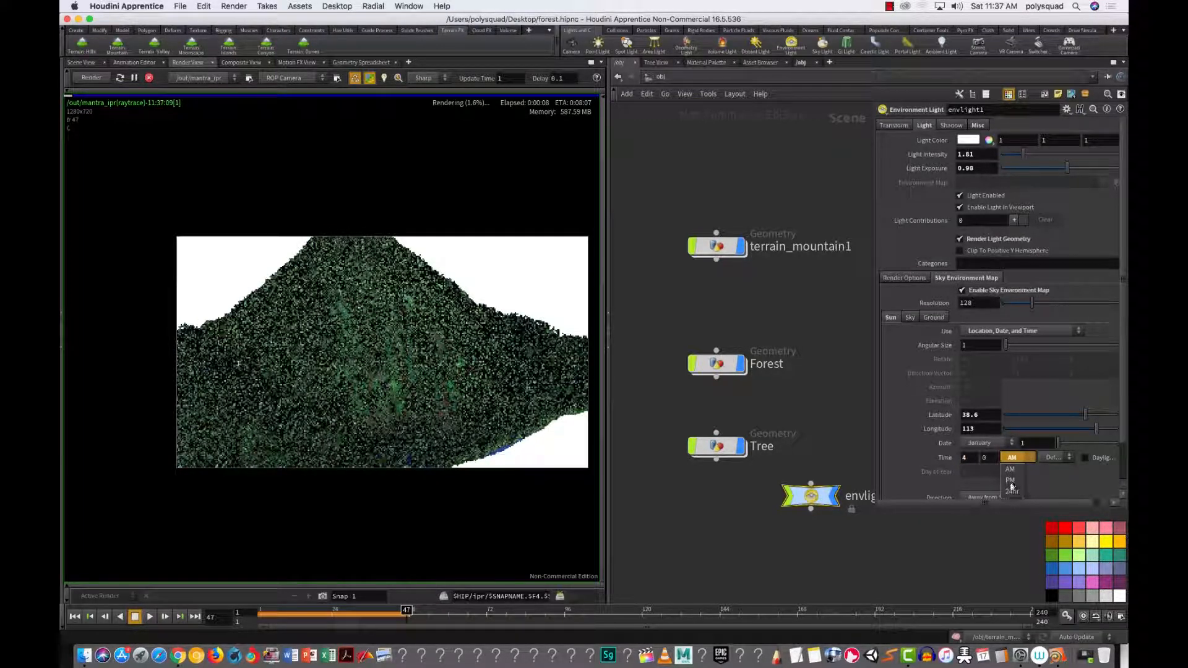
{"action": "left_click", "coordinate": [1010, 481]}
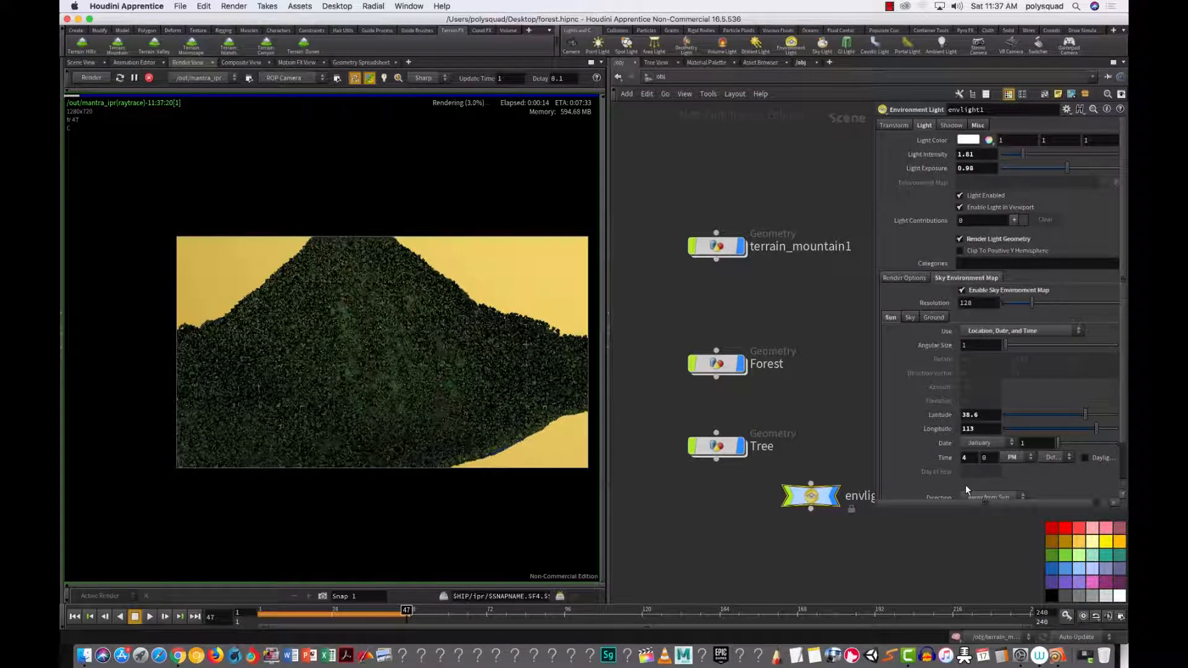
Step: Check the sky map's sky and ground settings, and raise the environment light's intensity to 2.98 and exposure to 1.16
{"action": "left_click", "coordinate": [910, 318]}
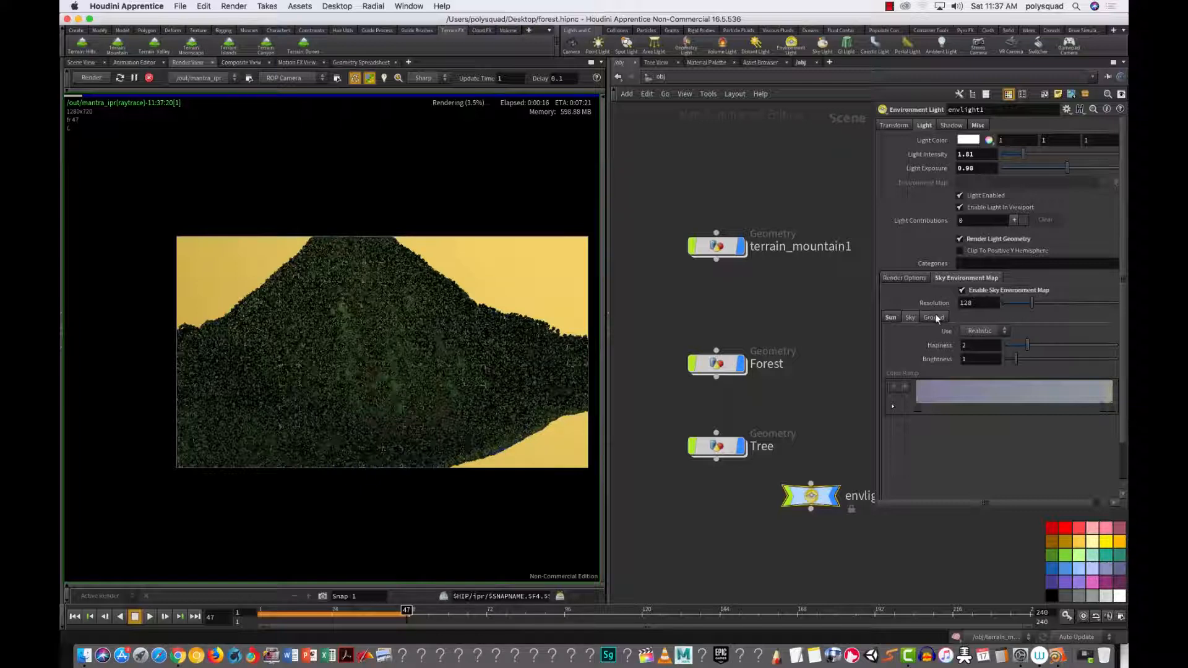
{"action": "left_click", "coordinate": [936, 318]}
{"action": "left_click", "coordinate": [891, 317]}
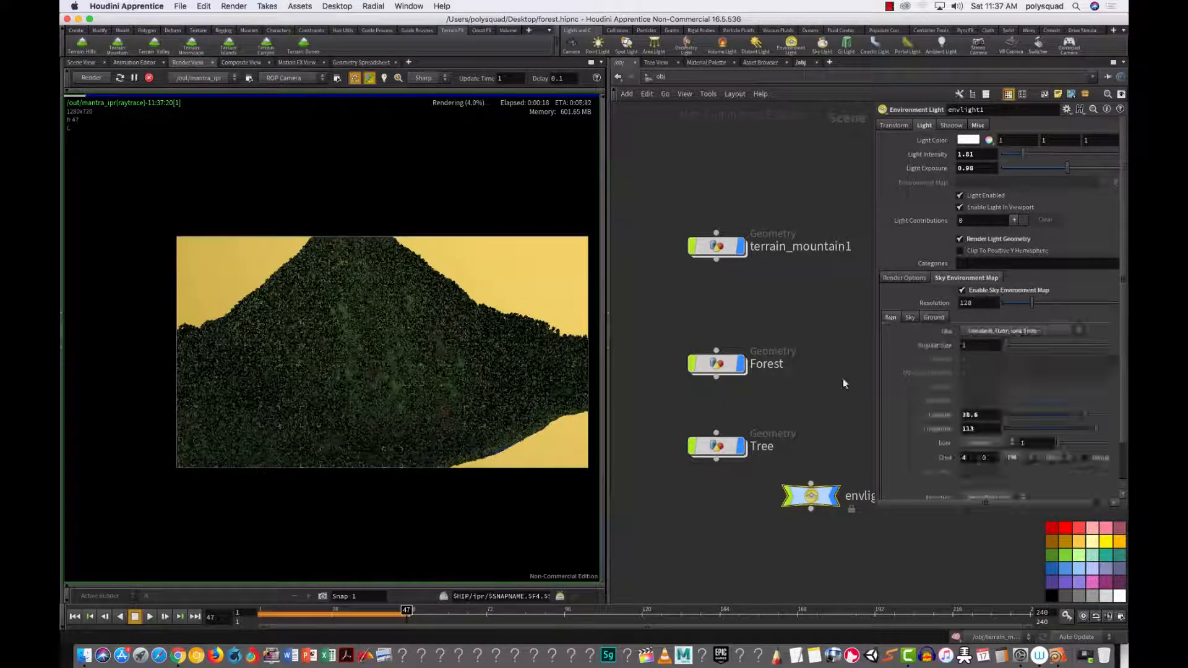
{"action": "mouse_move", "coordinate": [1066, 168]}
{"action": "left_mouse_down"}
{"action": "mouse_move", "coordinate": [1042, 159]}
{"action": "mouse_move", "coordinate": [1068, 168]}
{"action": "left_mouse_up"}
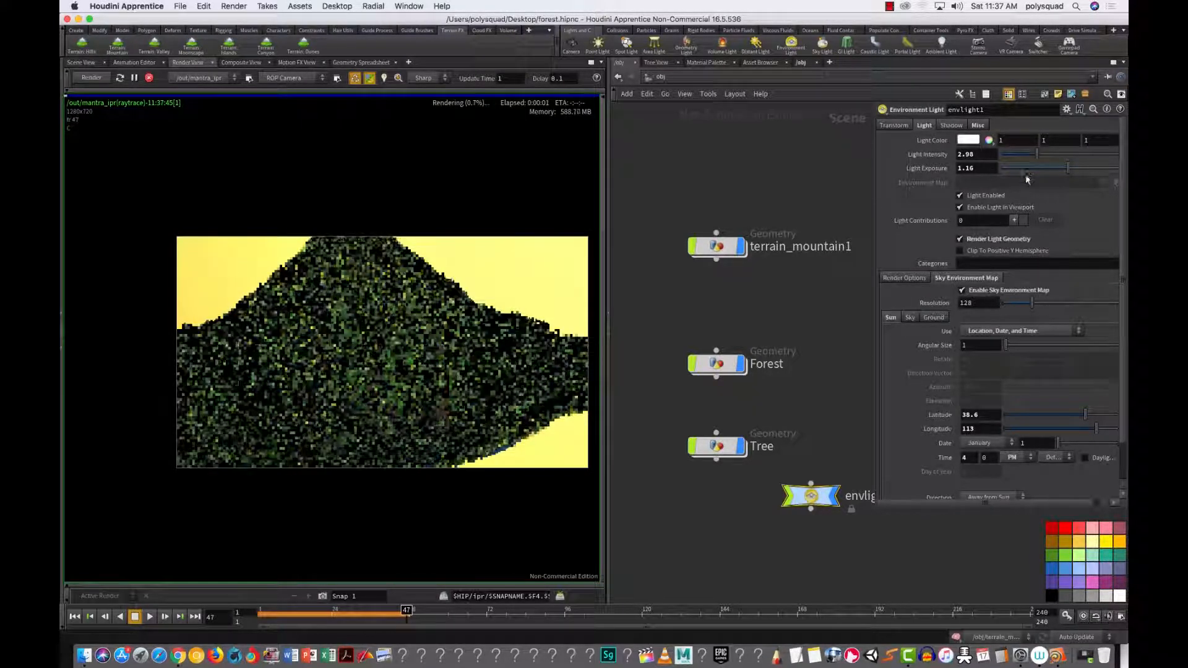
Step: Tint the environment light's color pale pink, about 1, 0.627, 0.911, and raise its intensity to 3.58
{"action": "left_click", "coordinate": [968, 140]}
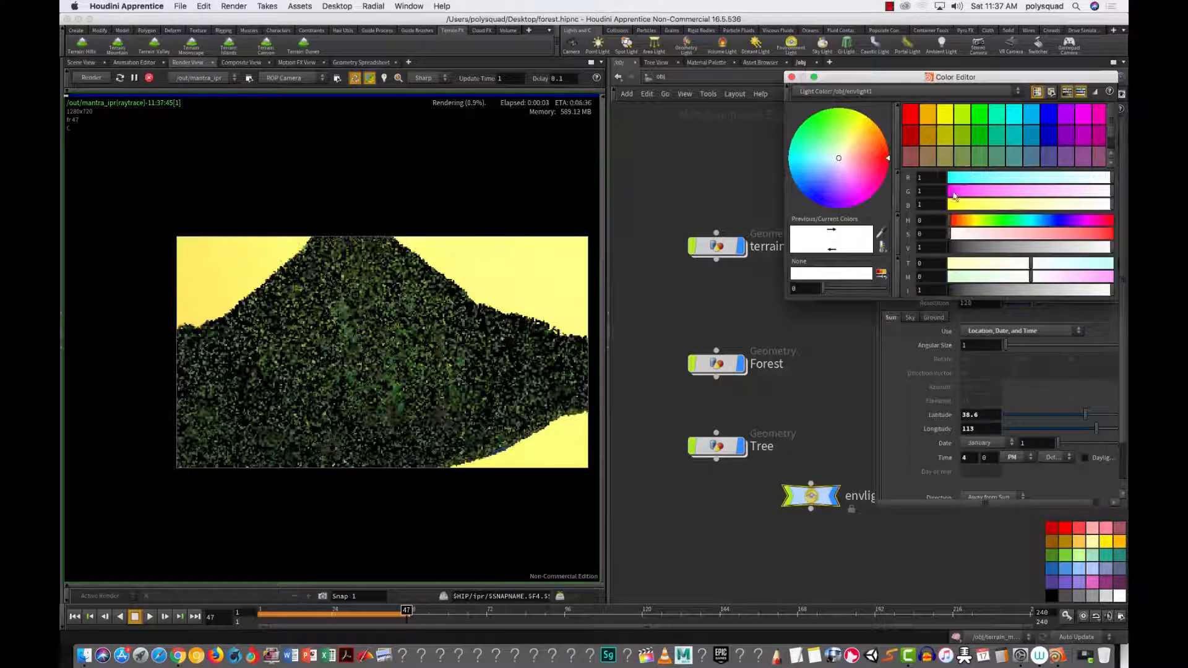
{"action": "left_click", "coordinate": [846, 166]}
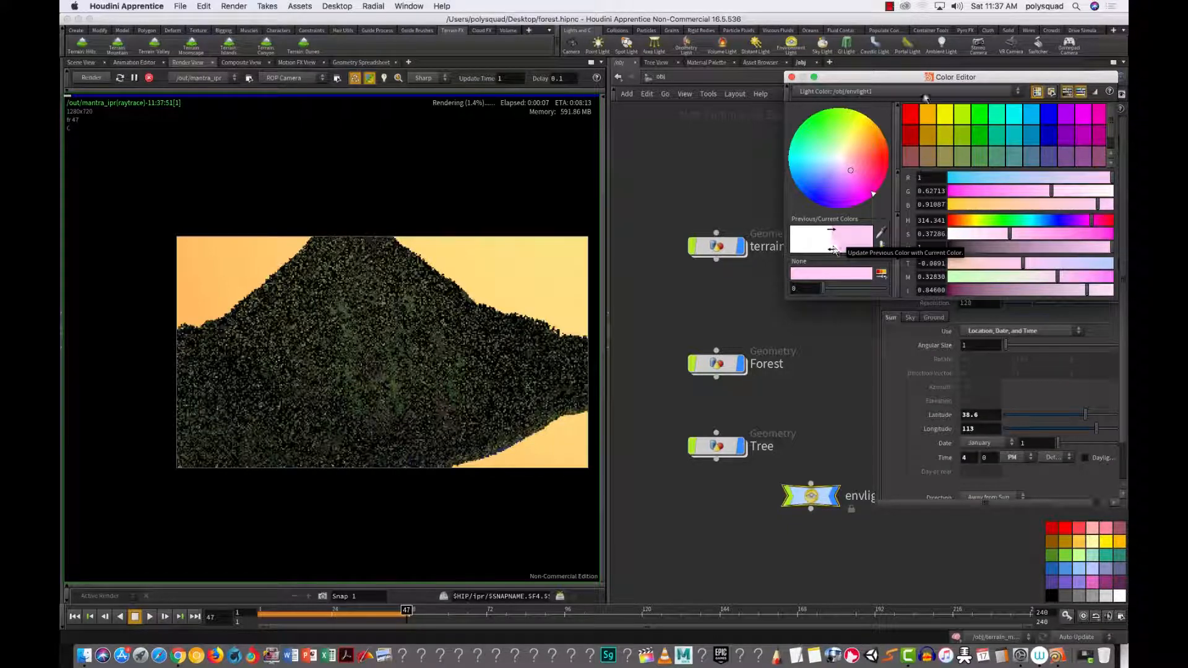
{"action": "left_click_drag", "start_coordinate": [793, 79], "coordinate": [789, 75]}
{"action": "left_click", "coordinate": [787, 74]}
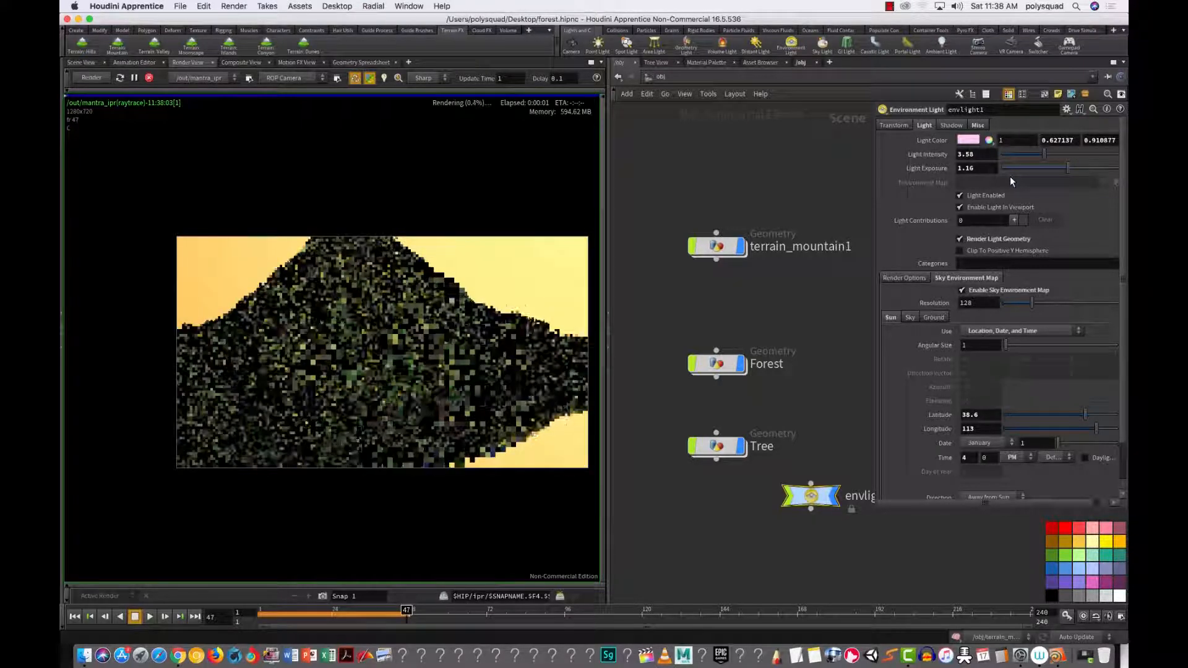
Step: Set the environment light's exposure to 1.72 and its intensity to 4
{"action": "left_click_drag", "start_coordinate": [1069, 168], "coordinate": [1075, 171]}
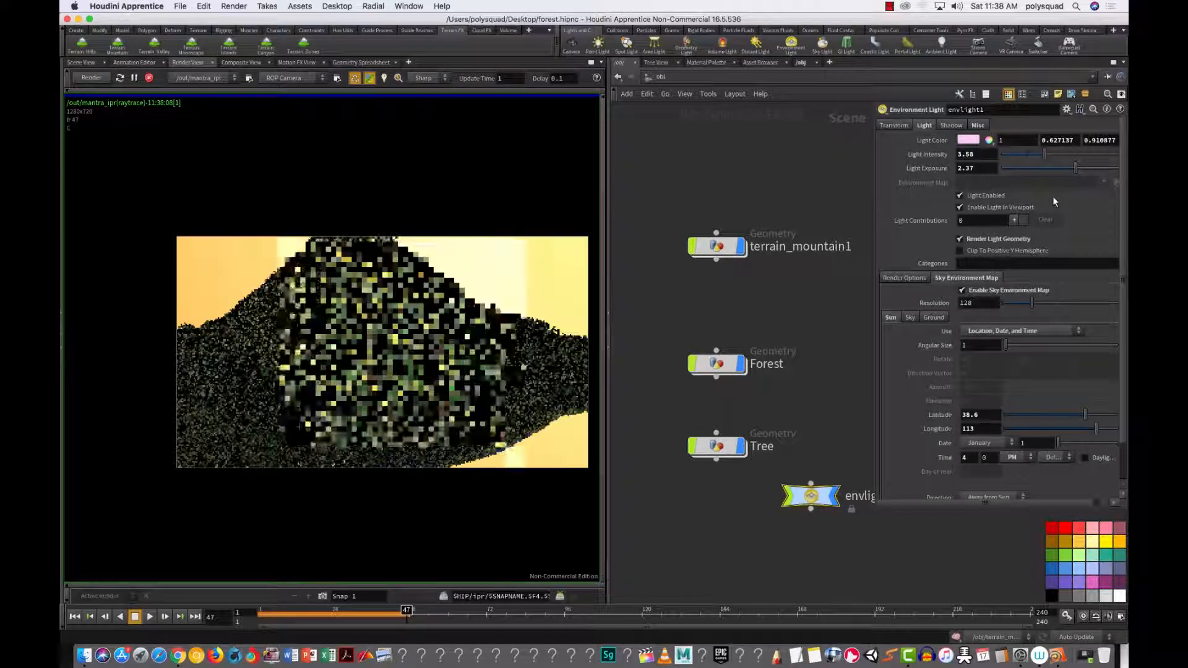
{"action": "left_click_drag", "start_coordinate": [1075, 168], "coordinate": [1064, 166]}
{"action": "left_click", "coordinate": [1049, 155]}
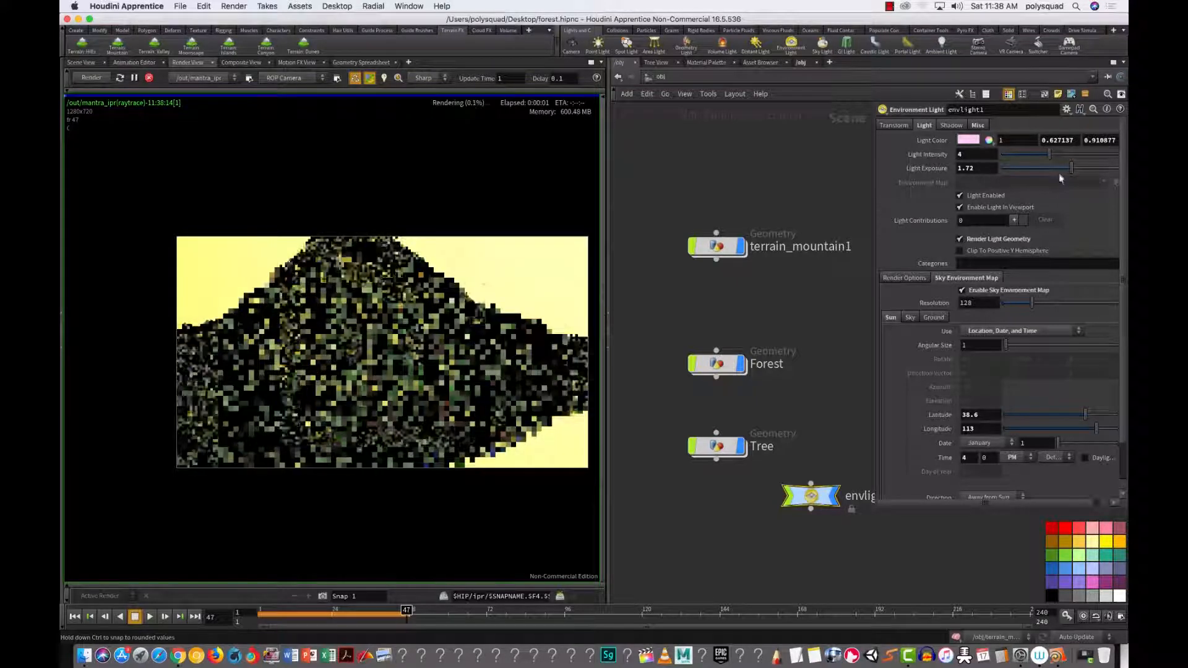
Step: Change the environment light's color to a stronger violet-pink, about 0.971, 0.401, 1
{"action": "left_click", "coordinate": [968, 140]}
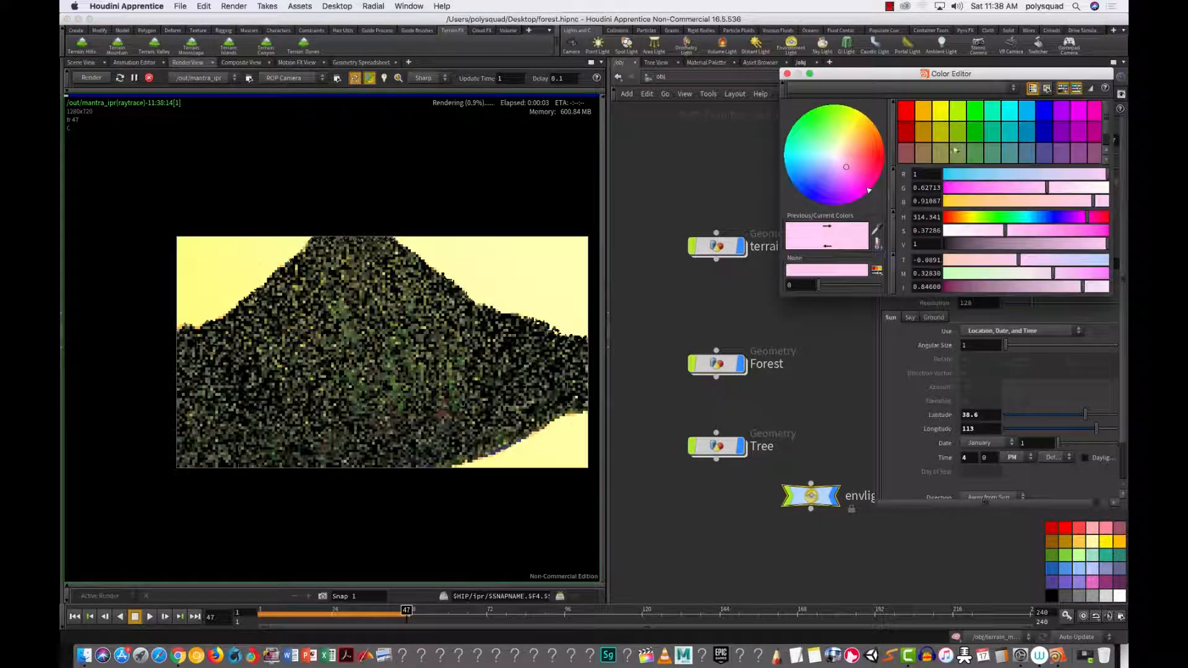
{"action": "left_click", "coordinate": [846, 179]}
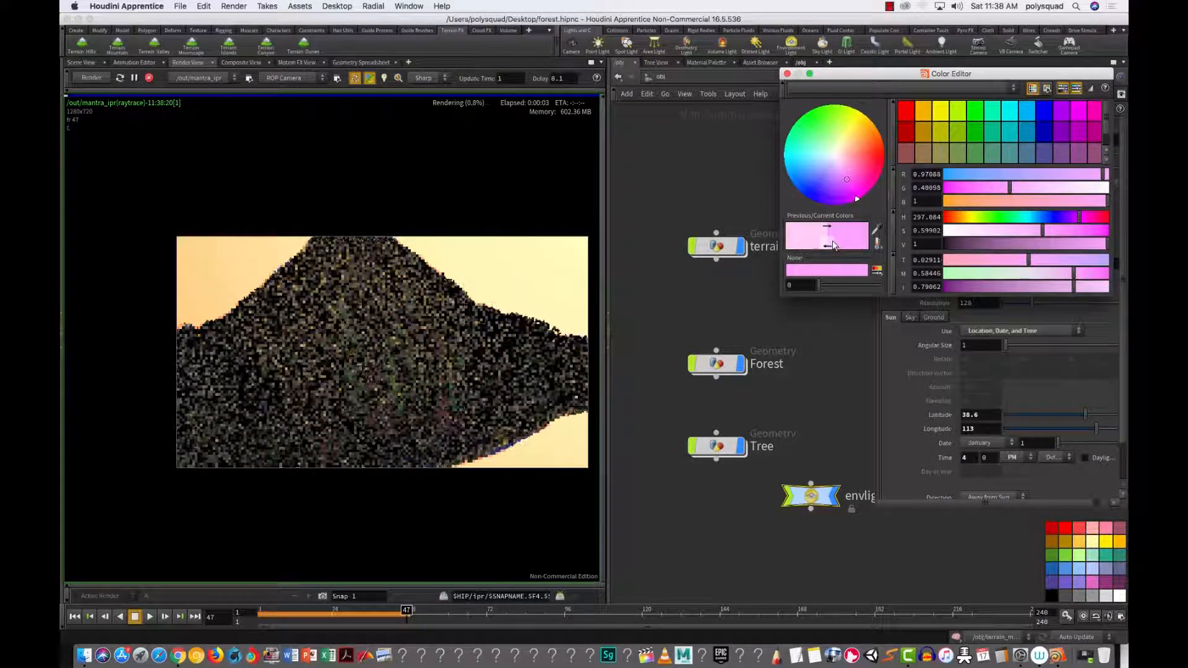
{"action": "left_click_drag", "start_coordinate": [784, 75], "coordinate": [784, 73]}
{"action": "left_click", "coordinate": [786, 72]}
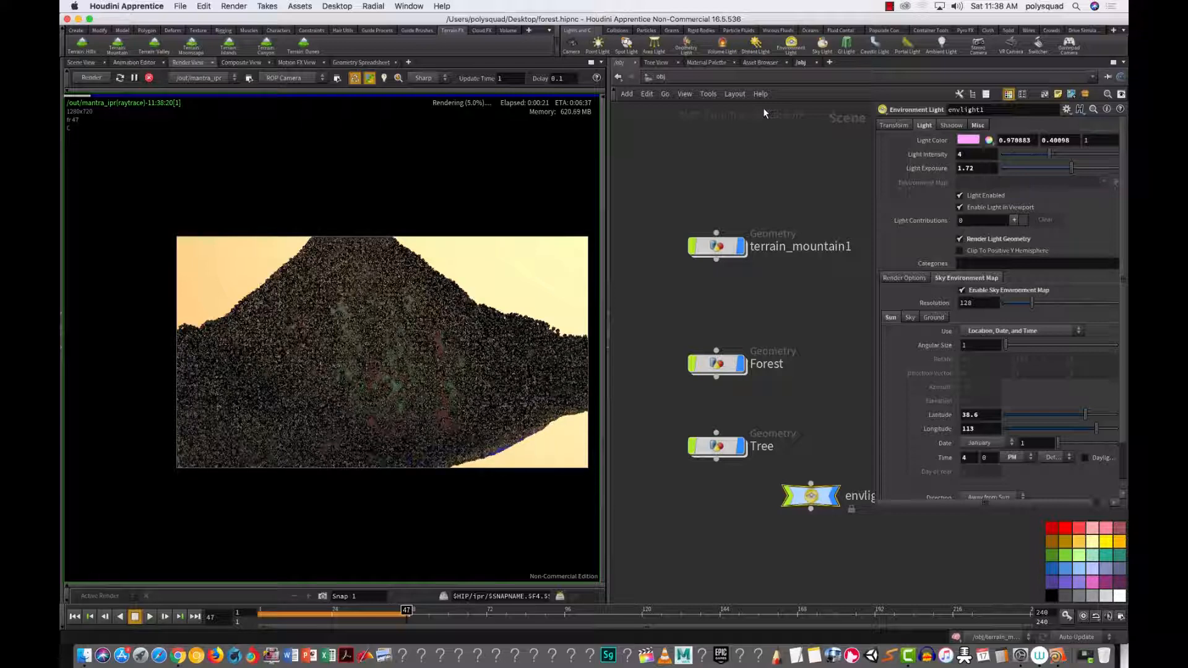
Step: Restrict the render to a region over the mountain's right ridge and examine the rendered trees up close and from afar
{"action": "left_click_drag", "start_coordinate": [424, 260], "coordinate": [546, 380], "text": "shift"}
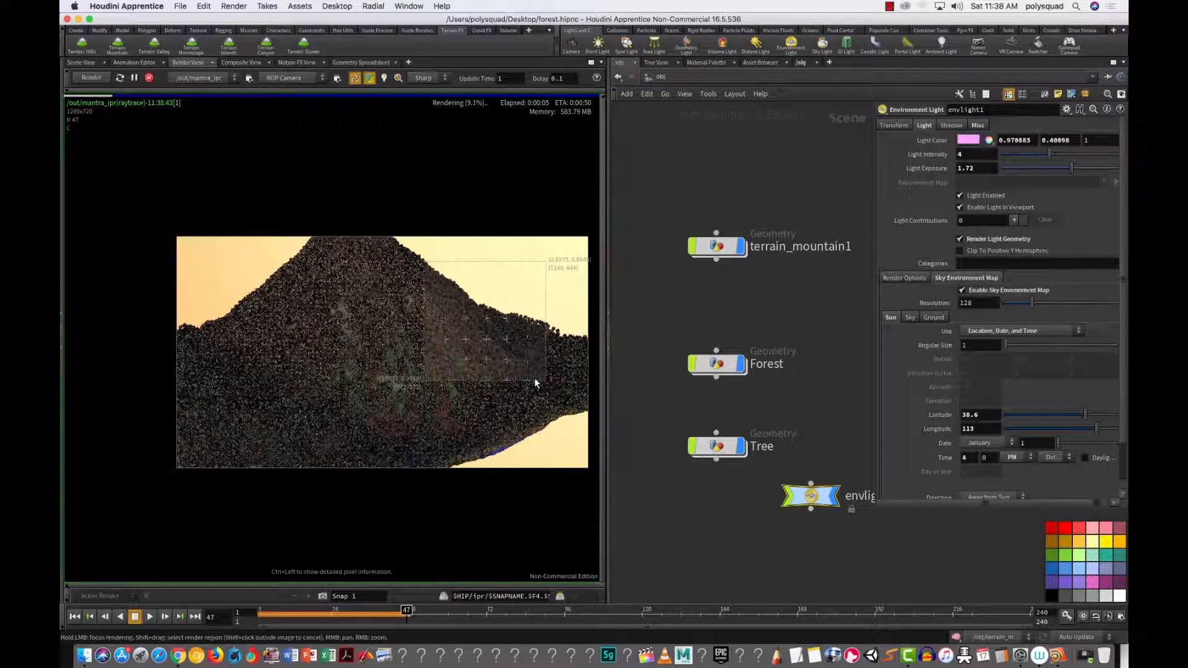
{"action": "middle_click_drag", "start_coordinate": [536, 383], "coordinate": [503, 419]}
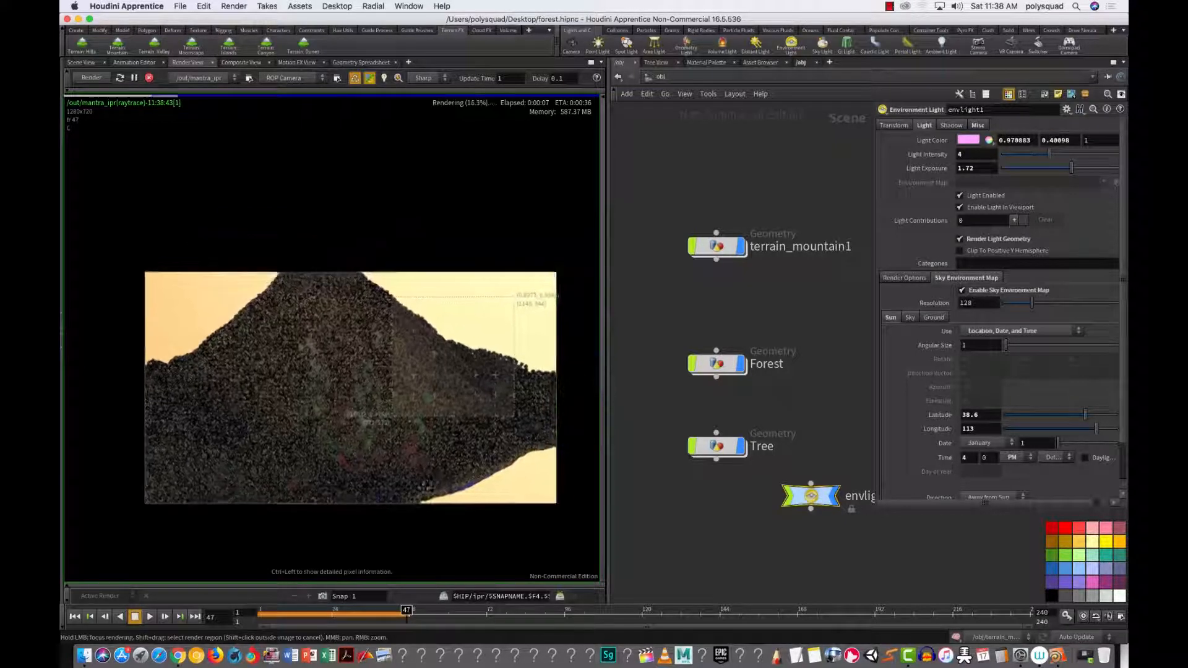
{"action": "right_click_drag", "start_coordinate": [384, 438], "coordinate": [542, 421]}
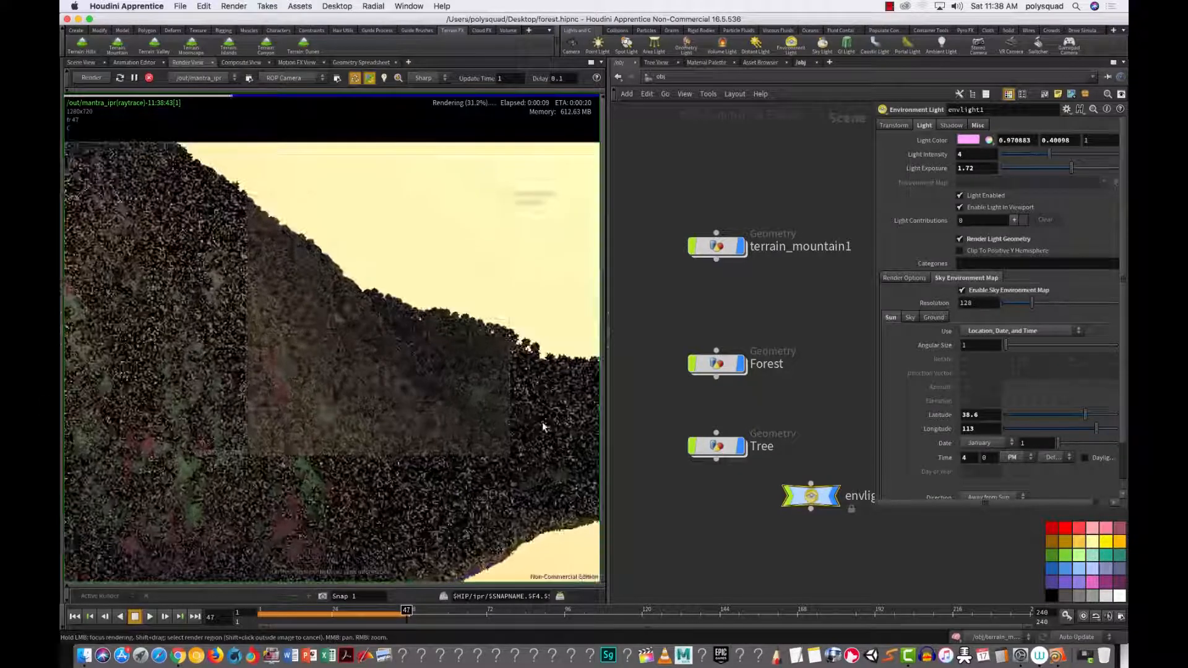
{"action": "middle_click_drag", "start_coordinate": [542, 422], "coordinate": [524, 428]}
{"action": "middle_click_drag", "start_coordinate": [399, 475], "coordinate": [456, 450]}
{"action": "right_click_drag", "start_coordinate": [456, 450], "coordinate": [424, 466]}
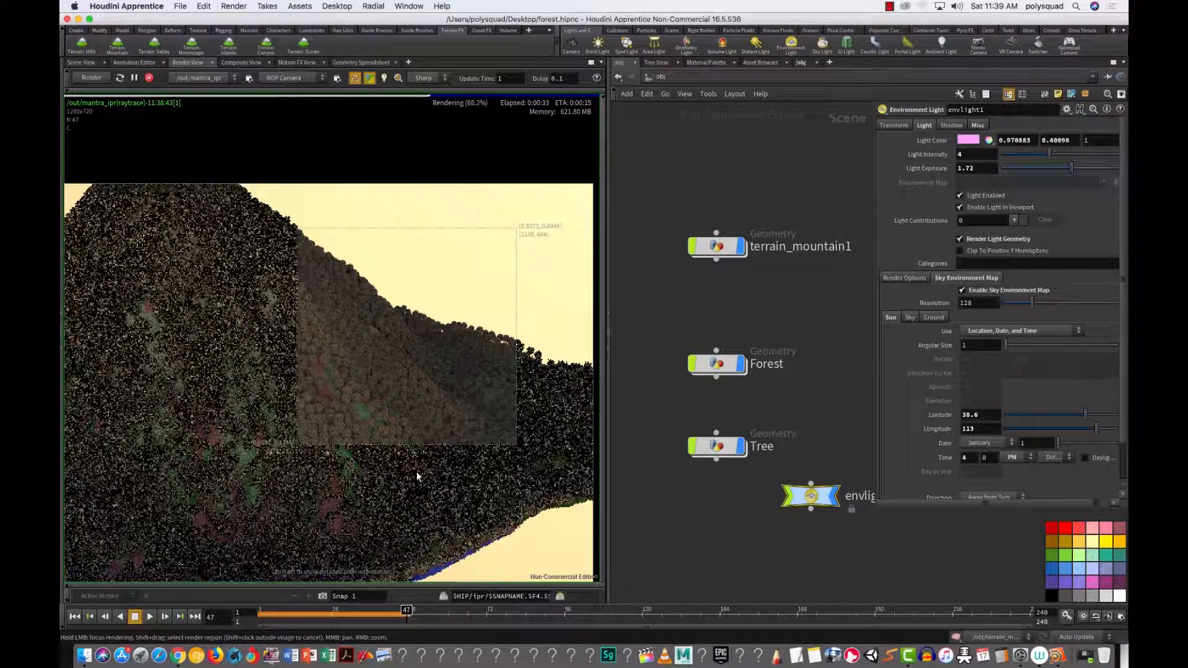
{"action": "middle_click_drag", "start_coordinate": [455, 379], "coordinate": [378, 418]}
{"action": "right_click_drag", "start_coordinate": [378, 418], "coordinate": [569, 358]}
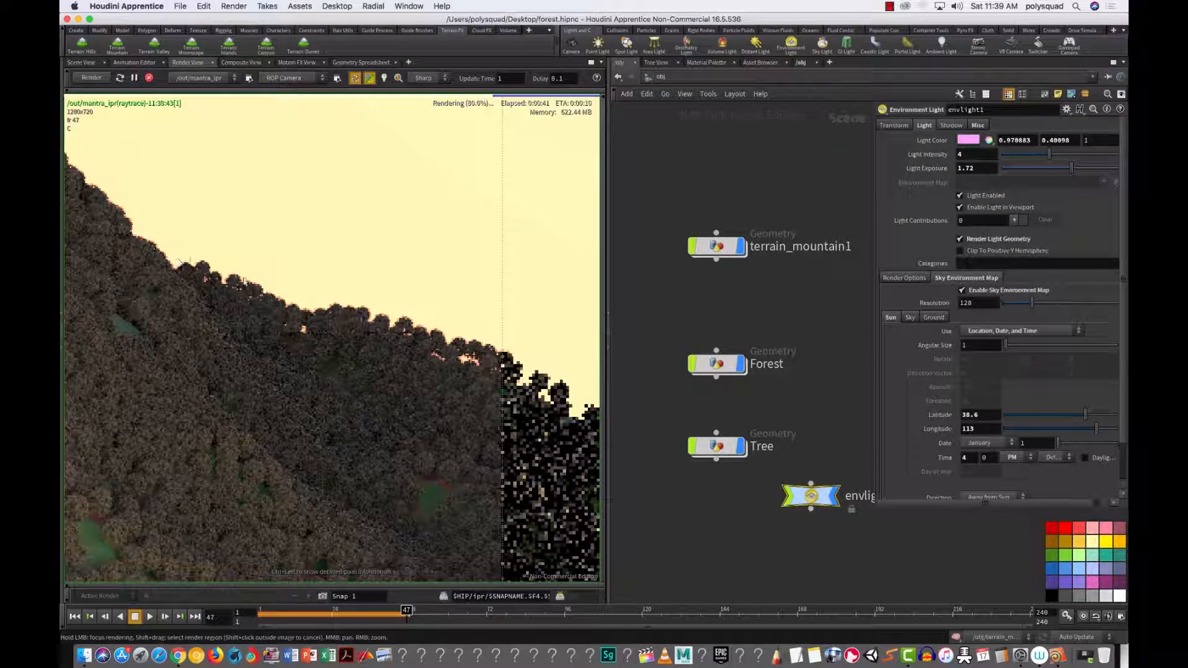
{"action": "middle_click_drag", "start_coordinate": [379, 419], "coordinate": [429, 374]}
{"action": "right_click_drag", "start_coordinate": [431, 375], "coordinate": [340, 438]}
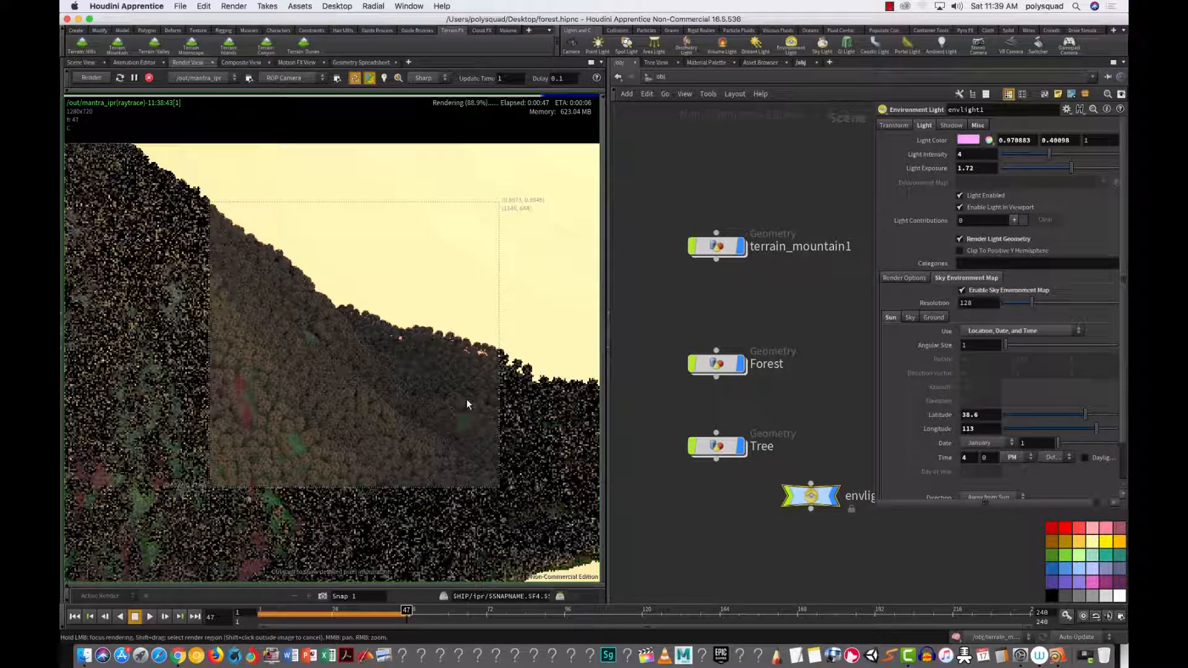
{"action": "middle_click_drag", "start_coordinate": [404, 370], "coordinate": [447, 357]}
{"action": "right_click_drag", "start_coordinate": [447, 357], "coordinate": [353, 485]}
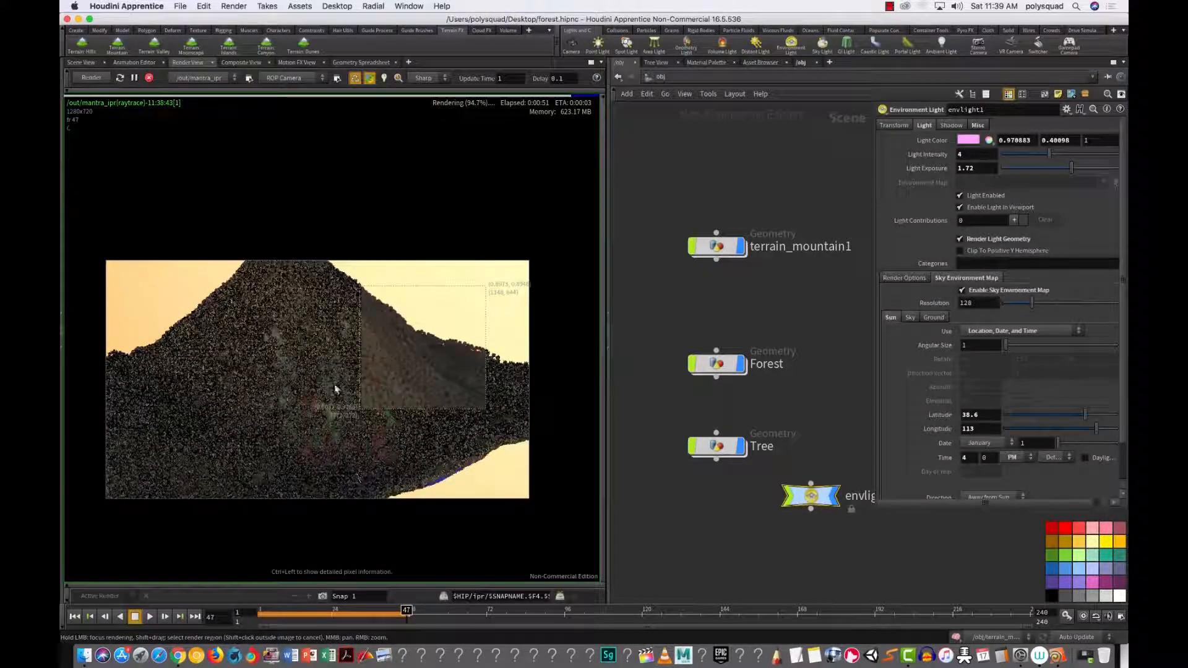
Step: Create a new camera from the current perspective view of the mountain in the scene view
{"action": "left_click", "coordinate": [82, 62]}
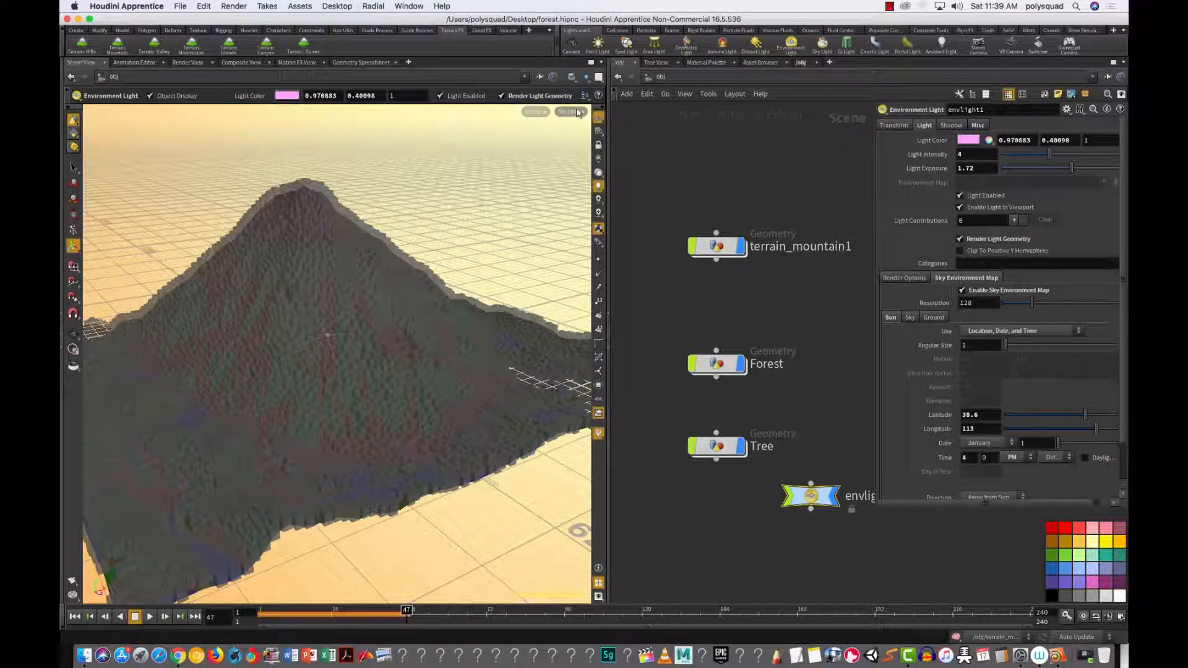
{"action": "left_click", "coordinate": [578, 111]}
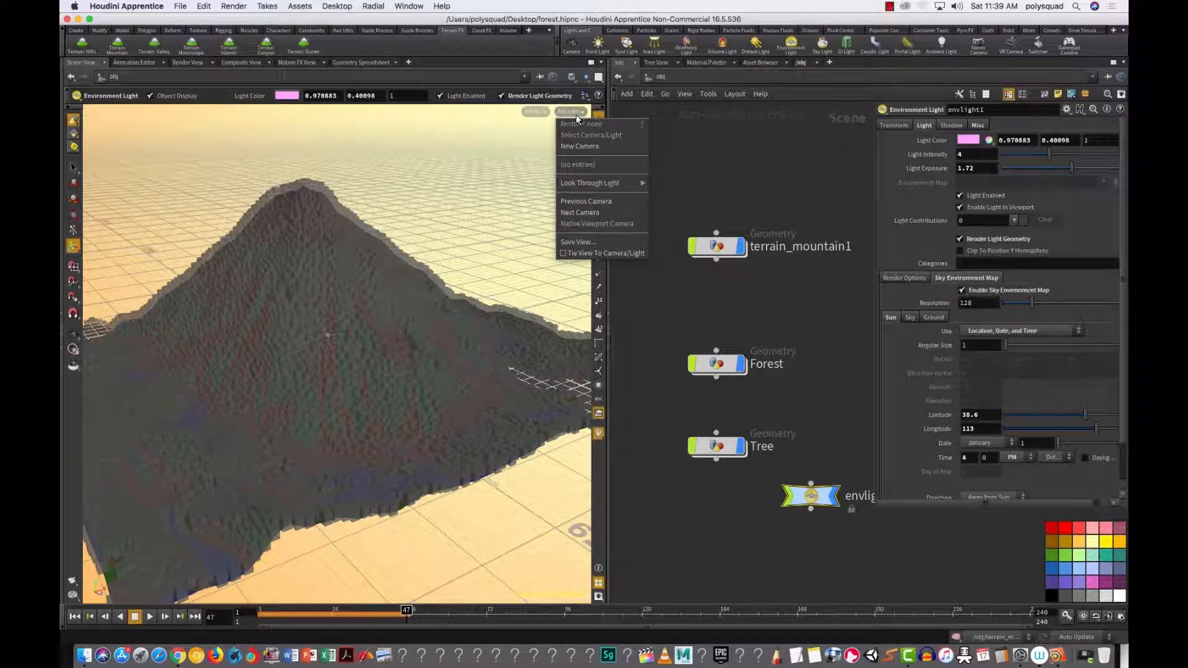
{"action": "left_click", "coordinate": [579, 146]}
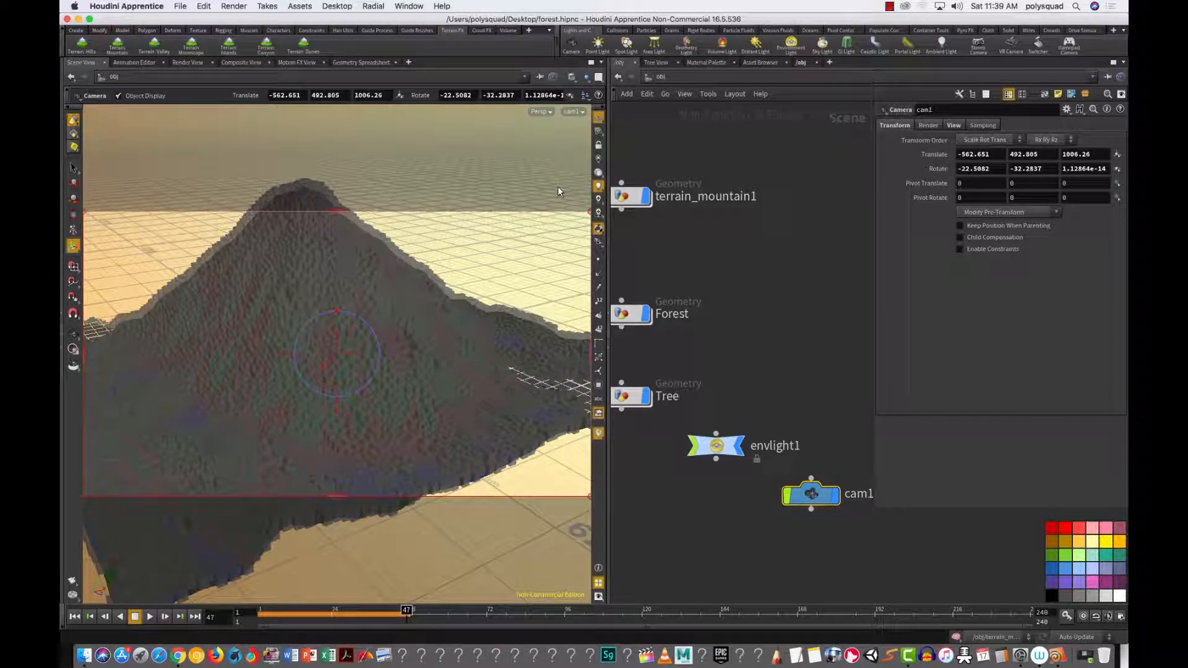
Step: Lock cam1 to the view, reposition it low and close to the mountain's slope, and unlock it
{"action": "left_click", "coordinate": [598, 145]}
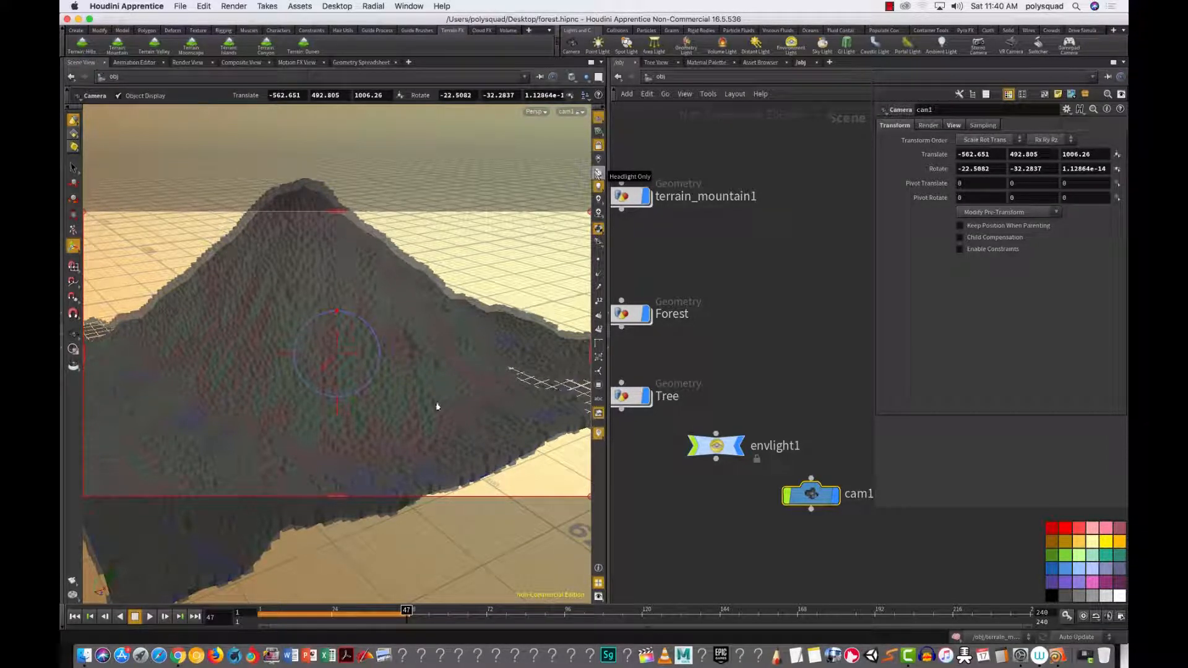
{"action": "left_click_drag", "start_coordinate": [436, 390], "coordinate": [468, 291], "text": "alt"}
{"action": "middle_click_drag", "start_coordinate": [469, 291], "coordinate": [484, 352], "text": "alt"}
{"action": "mouse_move", "coordinate": [484, 352]}
{"action": "left_mouse_down", "text": "alt"}
{"action": "mouse_move", "coordinate": [506, 339]}
{"action": "mouse_move", "coordinate": [455, 332]}
{"action": "mouse_move", "coordinate": [365, 450]}
{"action": "left_mouse_up", "text": "alt"}
{"action": "left_click", "coordinate": [599, 146]}
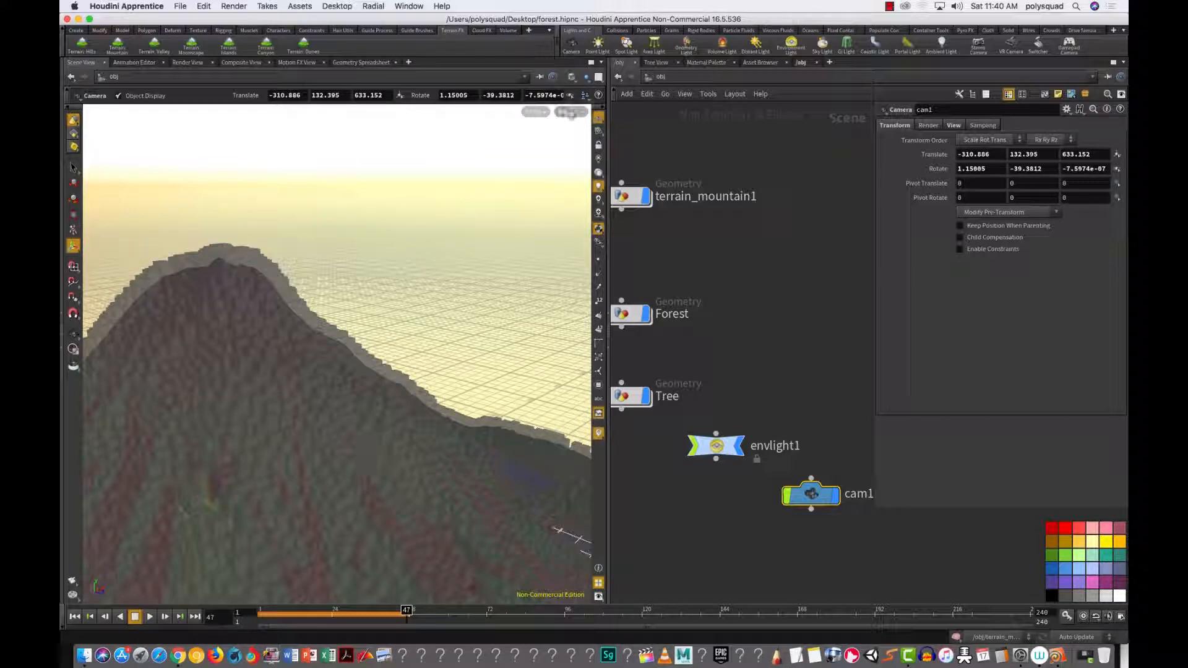
Step: Look through cam1 in the scene view and lock the camera to the view again
{"action": "left_click", "coordinate": [570, 111]}
{"action": "left_click", "coordinate": [580, 164]}
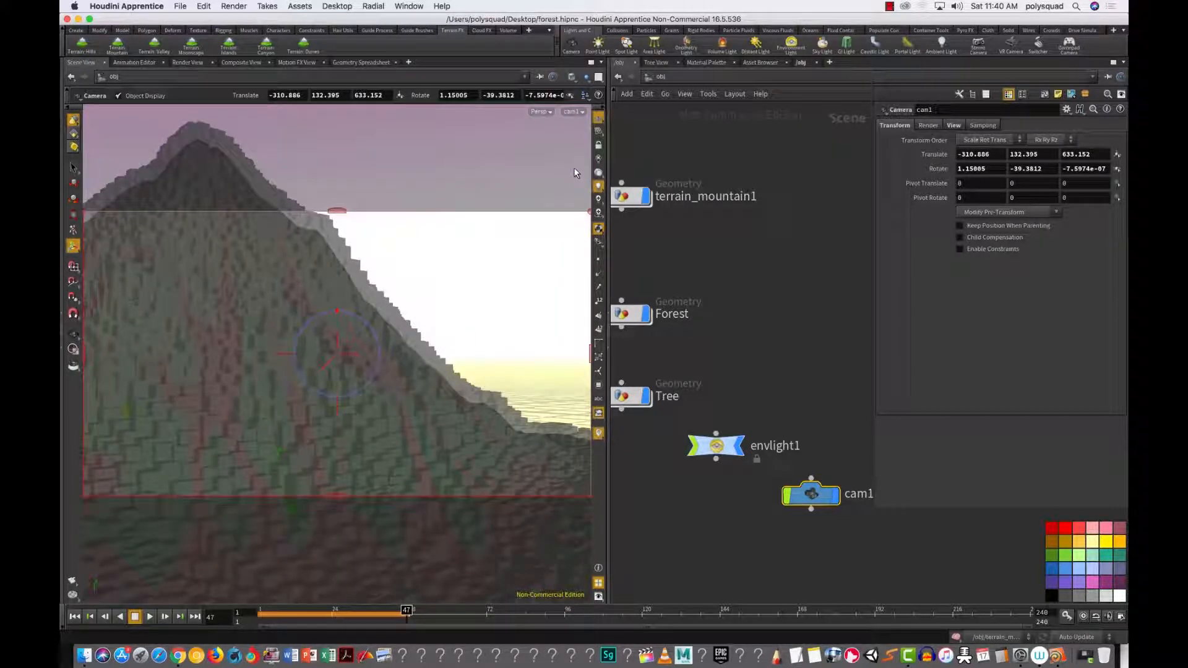
{"action": "left_click", "coordinate": [599, 145]}
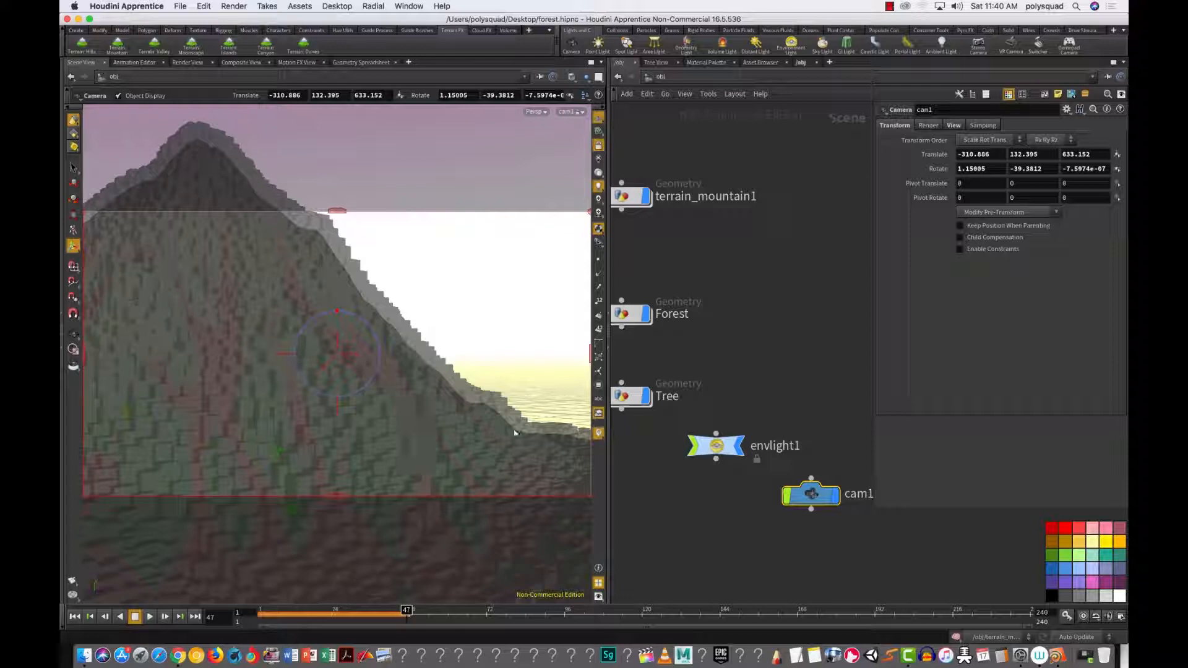
Step: Clear the render region to render the full frame from the new camera view, and stop the render before it completes
{"action": "left_click", "coordinate": [187, 63]}
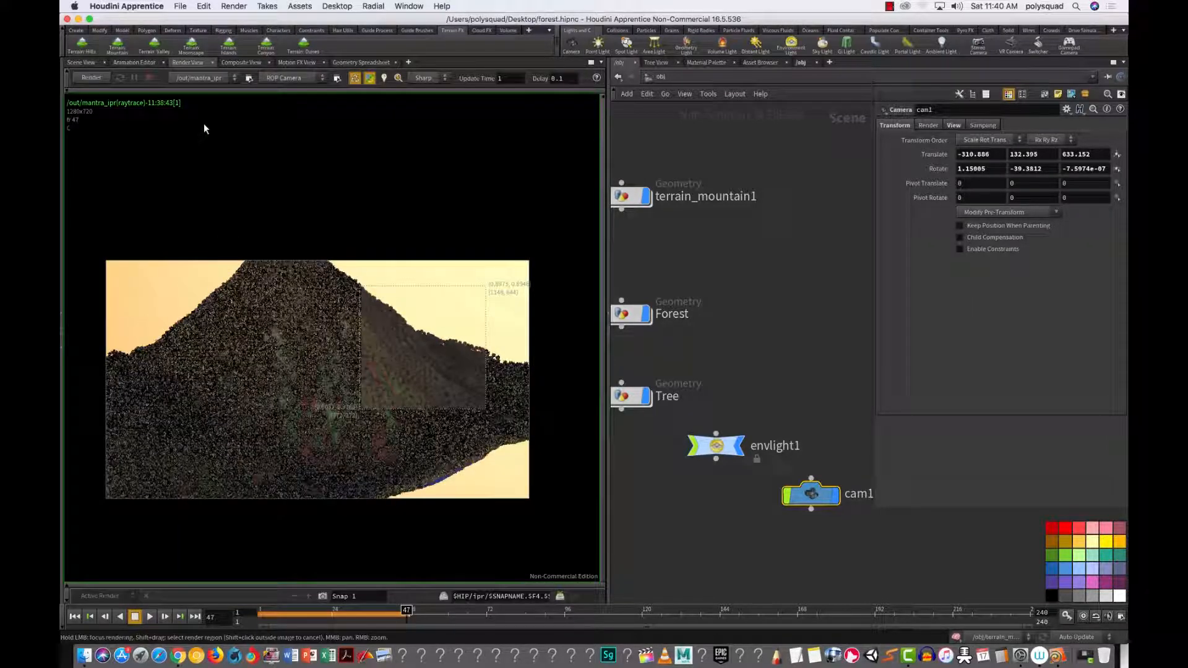
{"action": "left_click", "coordinate": [239, 195], "text": "shift"}
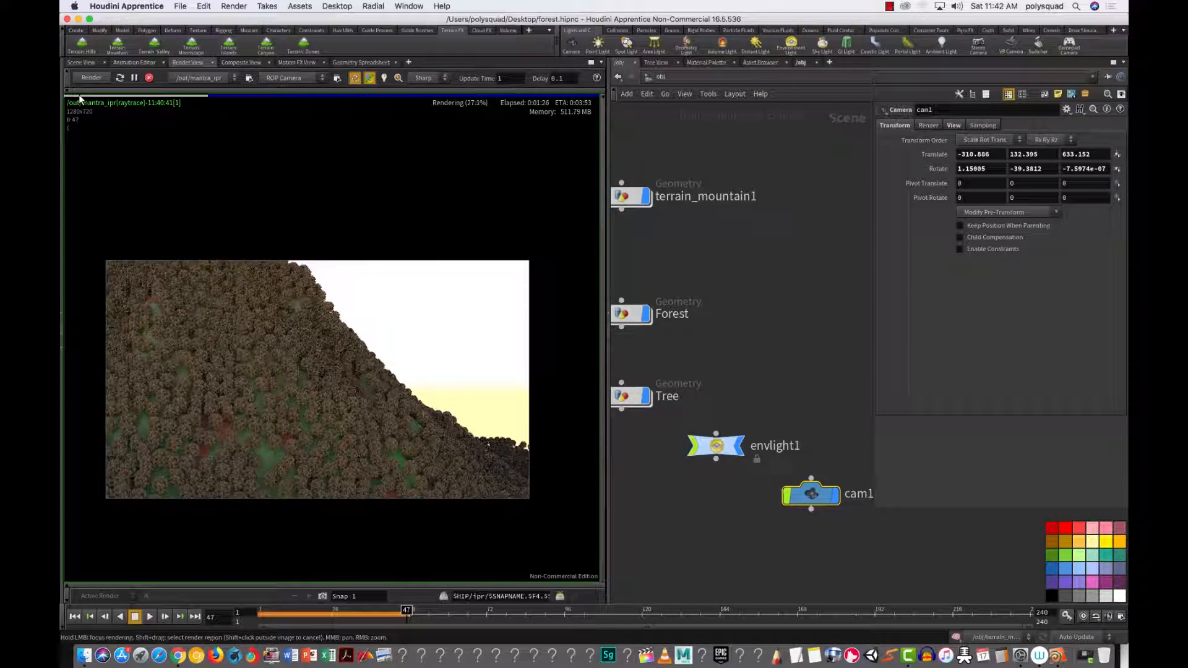
{"action": "left_click", "coordinate": [148, 77]}
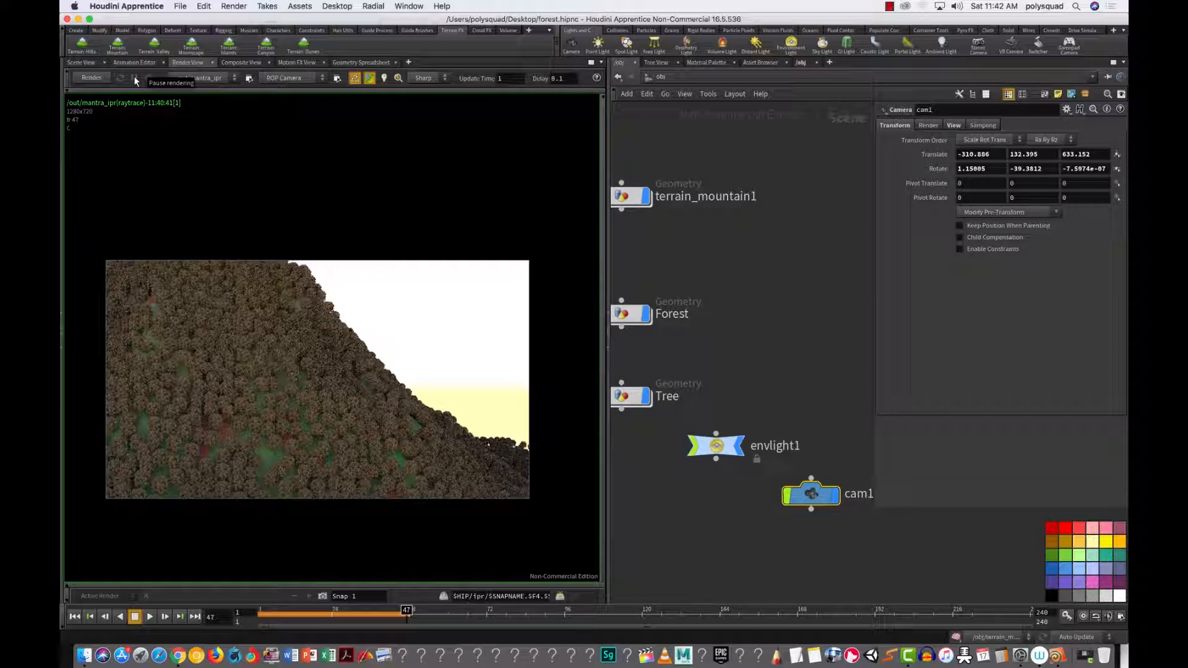
Step: Widen the network area, enter the Forest object's network, and show its geometry in the scene view
{"action": "scroll", "coordinate": [753, 364], "scroll_direction": "up", "scroll_amount": 2}
{"action": "scroll", "coordinate": [796, 390], "scroll_direction": "down", "scroll_amount": 5}
{"action": "middle_click_drag", "start_coordinate": [792, 386], "coordinate": [818, 386]}
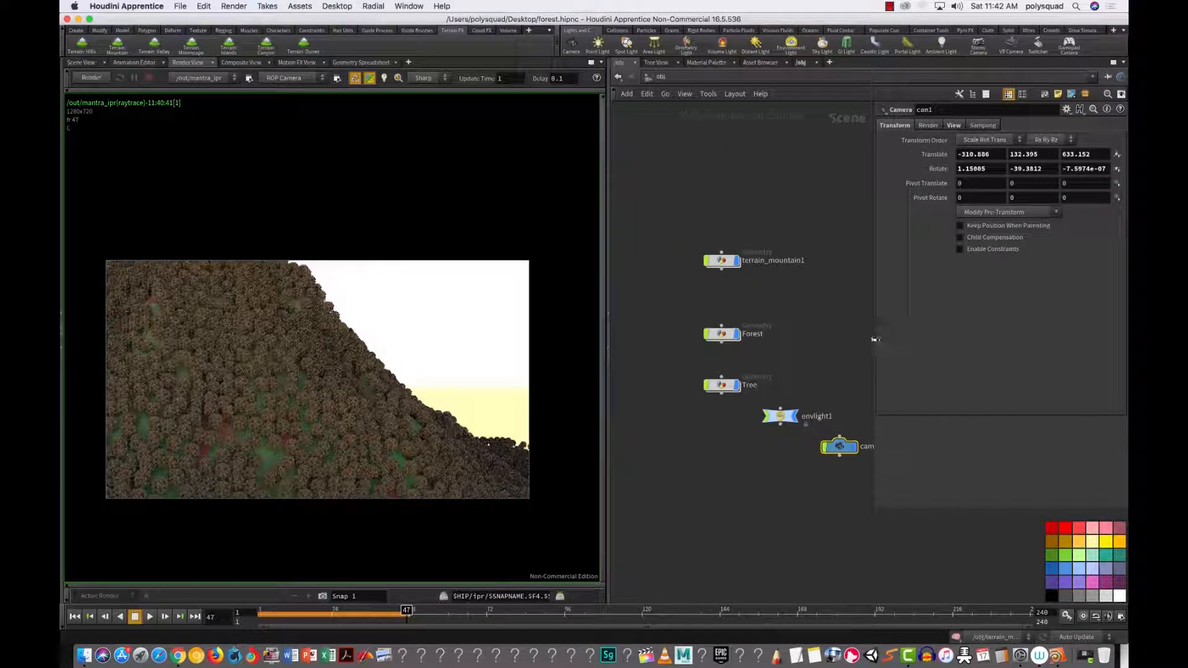
{"action": "left_click_drag", "start_coordinate": [874, 343], "coordinate": [974, 346]}
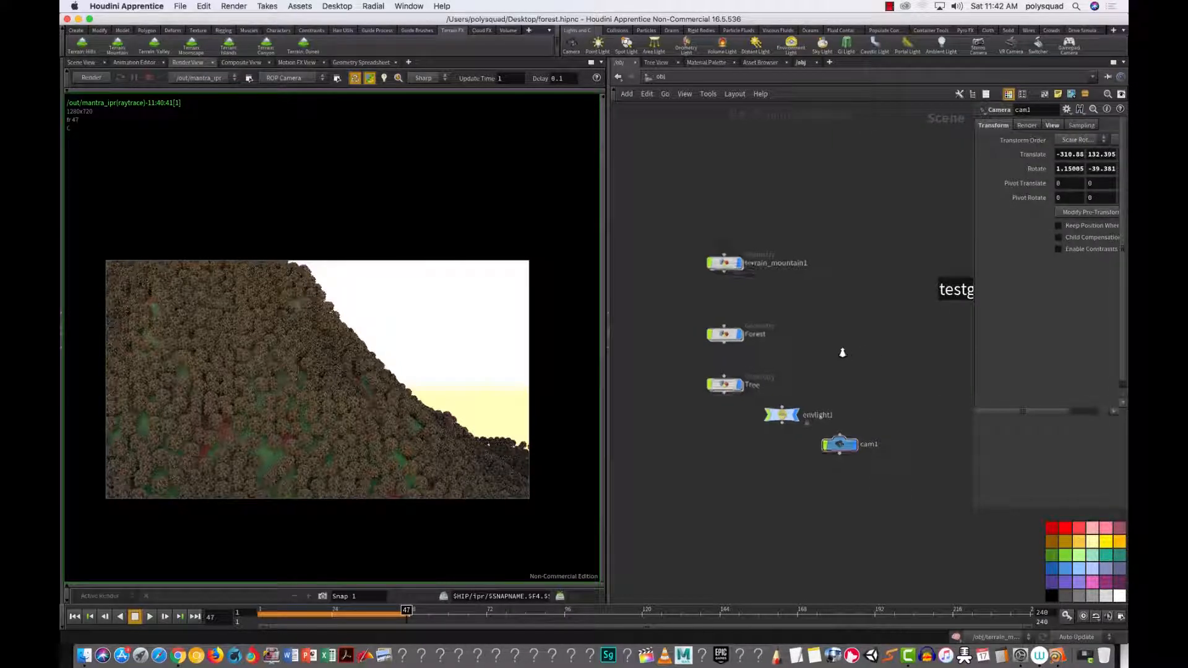
{"action": "scroll", "coordinate": [848, 345], "scroll_direction": "up", "scroll_amount": 1}
{"action": "double_click", "coordinate": [743, 336]}
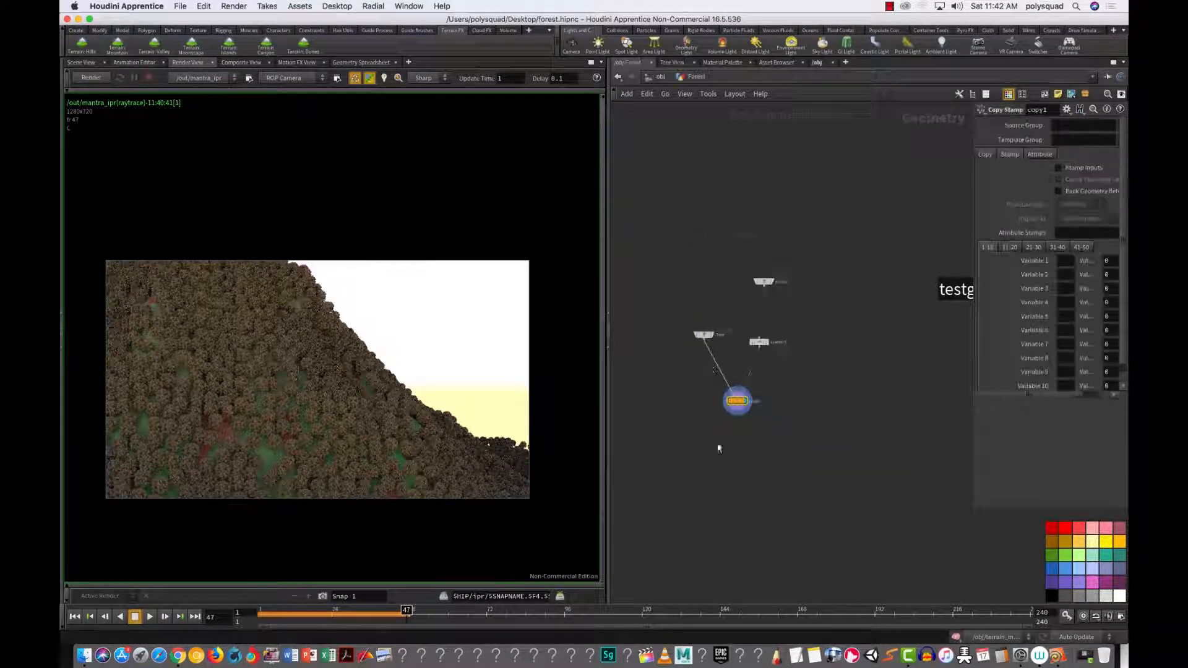
{"action": "left_click", "coordinate": [81, 62]}
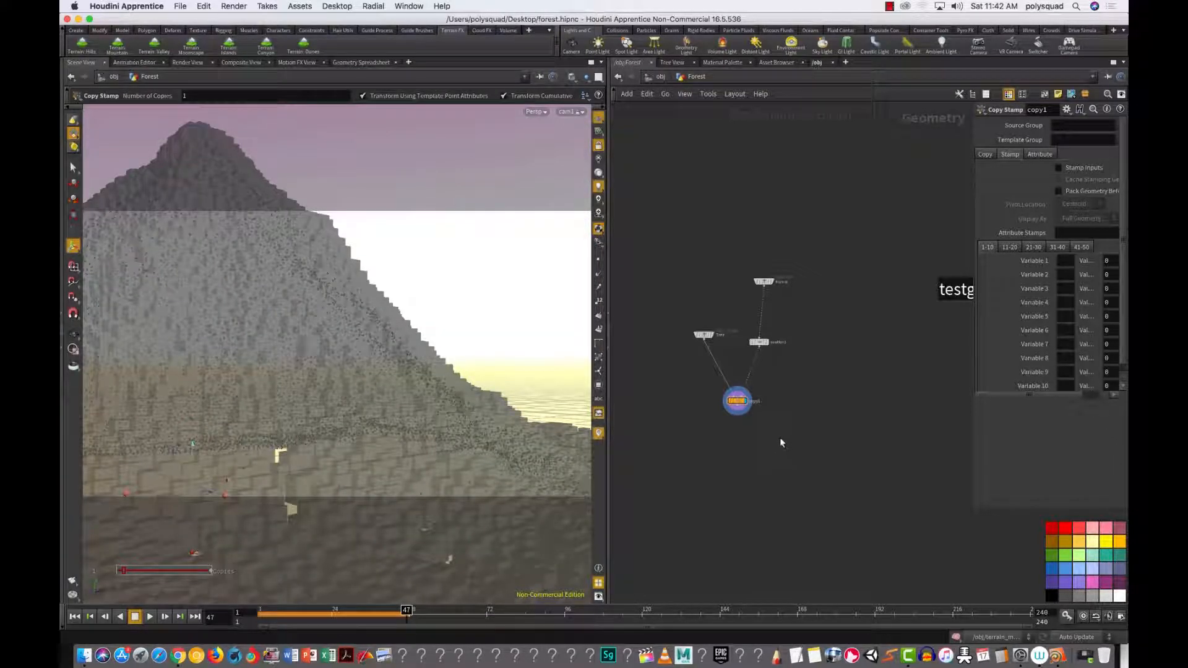
Step: Move the copy1 and scatter1 nodes lower in the Forest network to leave more space between the nodes
{"action": "left_click_drag", "start_coordinate": [737, 405], "coordinate": [735, 438]}
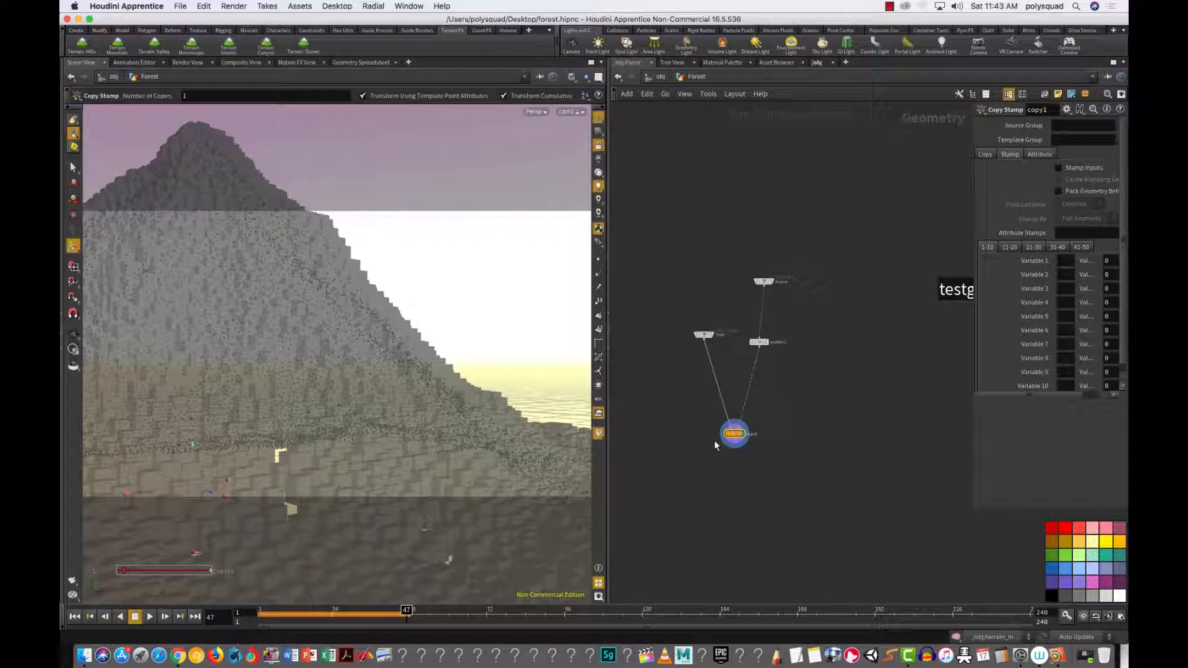
{"action": "right_click_drag", "start_coordinate": [776, 396], "coordinate": [775, 355], "text": "alt"}
{"action": "left_click", "coordinate": [755, 290]}
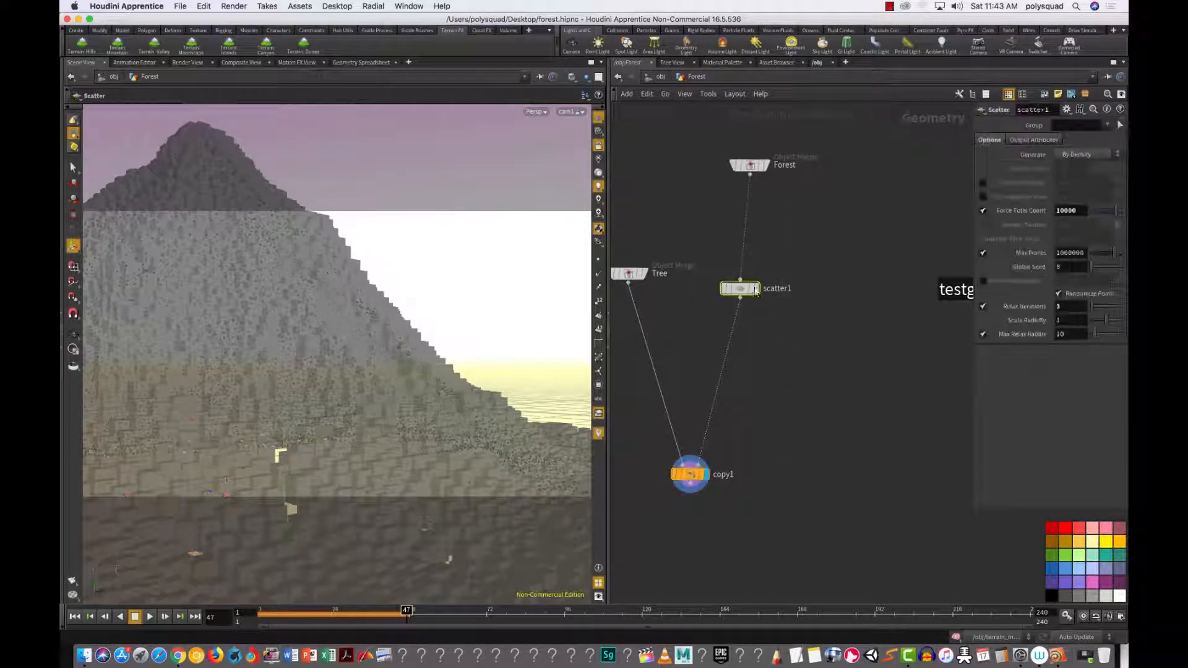
{"action": "left_click_drag", "start_coordinate": [756, 290], "coordinate": [754, 311]}
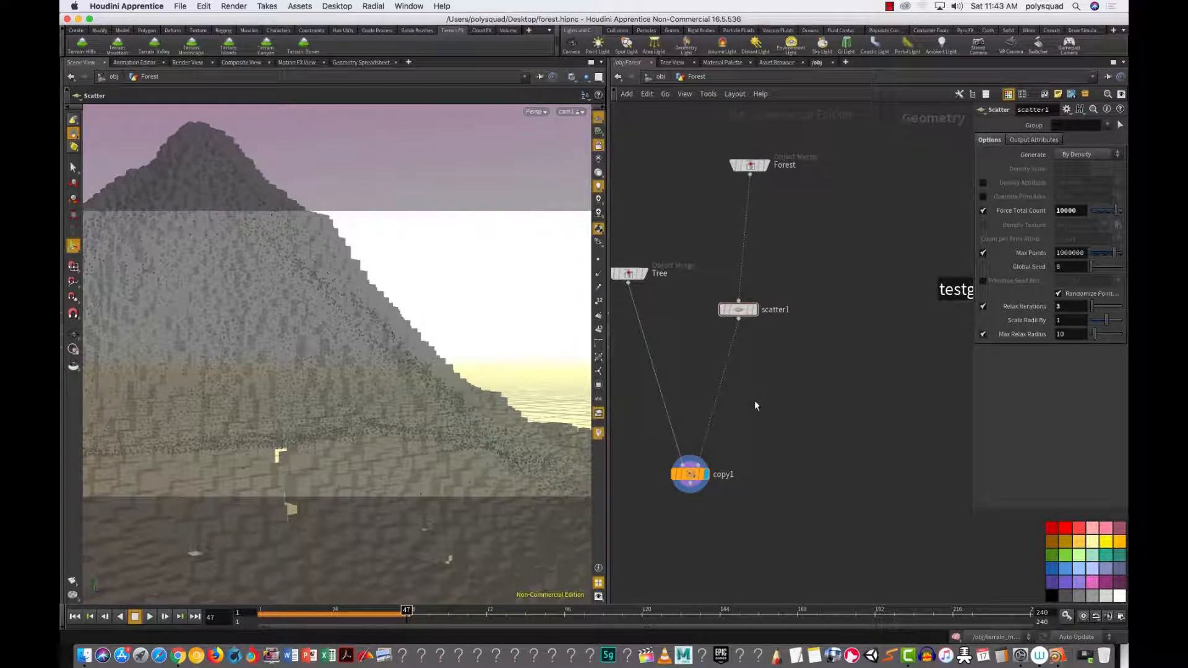
Step: Add a Point node and insert it on the wire between scatter1 and copy1
{"action": "key", "text": "Tab"}
{"action": "mouse_move", "coordinate": [772, 396]}
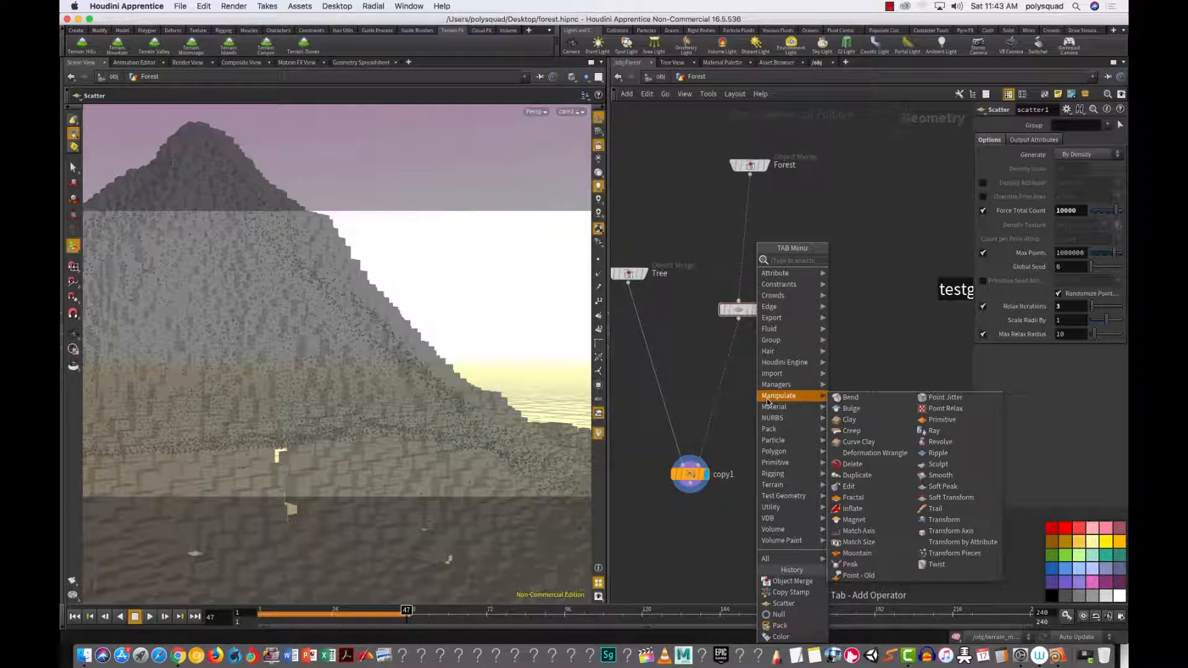
{"action": "type", "text": "poi"}
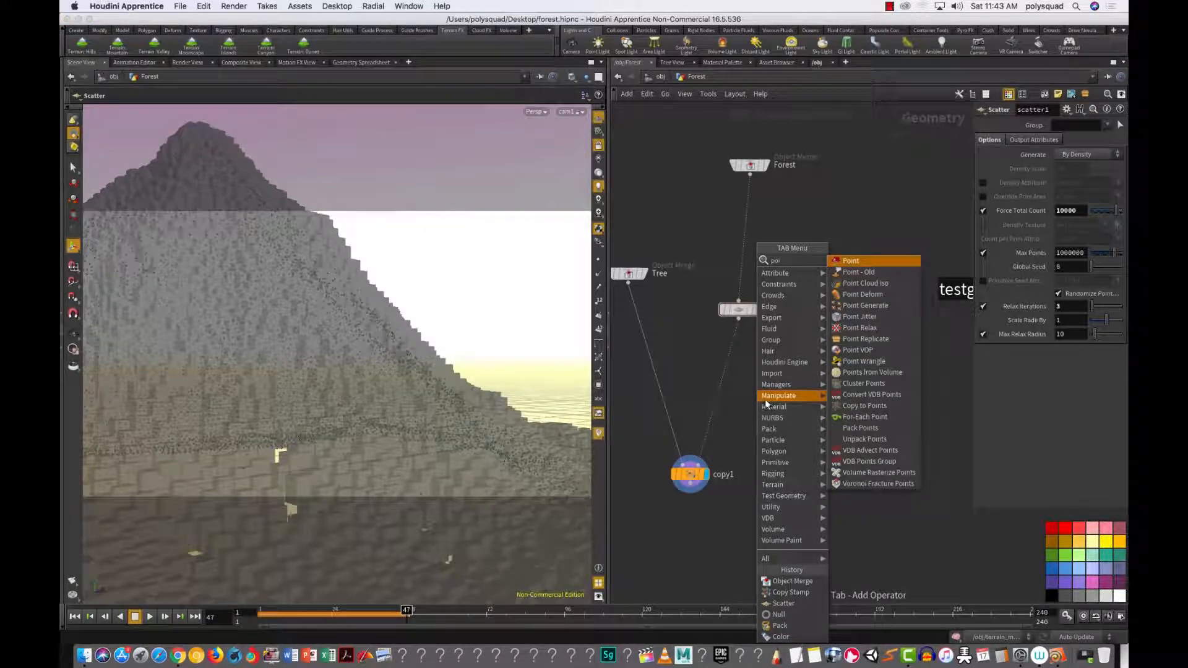
{"action": "left_click", "coordinate": [853, 261]}
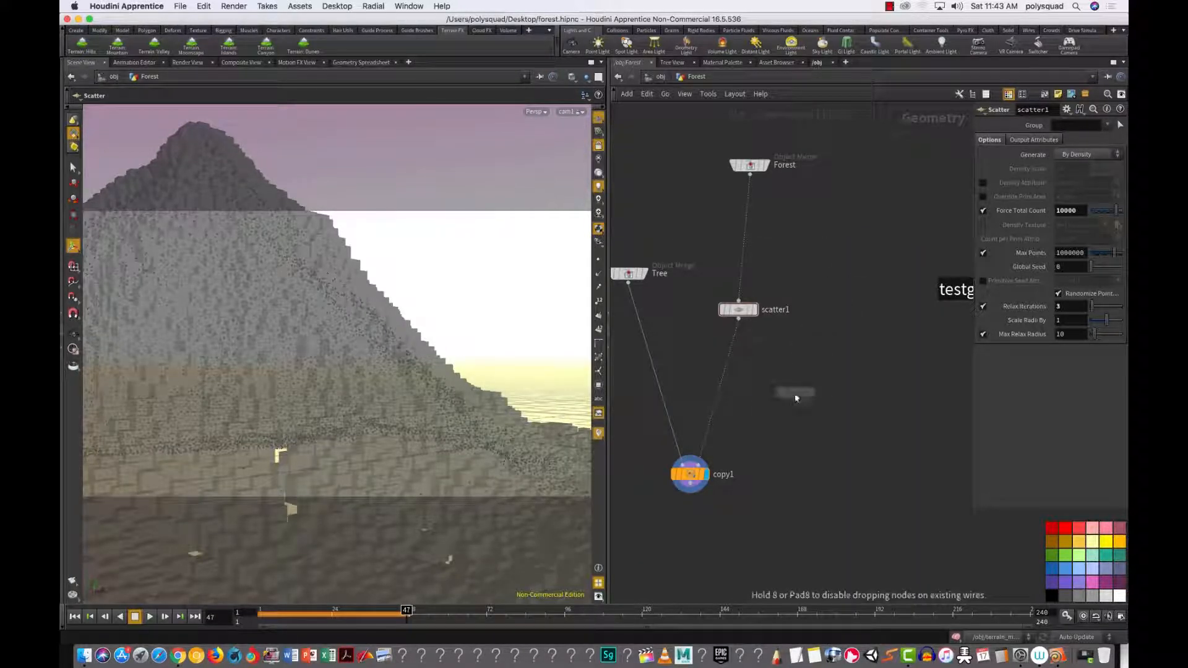
{"action": "left_click", "coordinate": [725, 399]}
{"action": "mouse_move", "coordinate": [739, 402]}
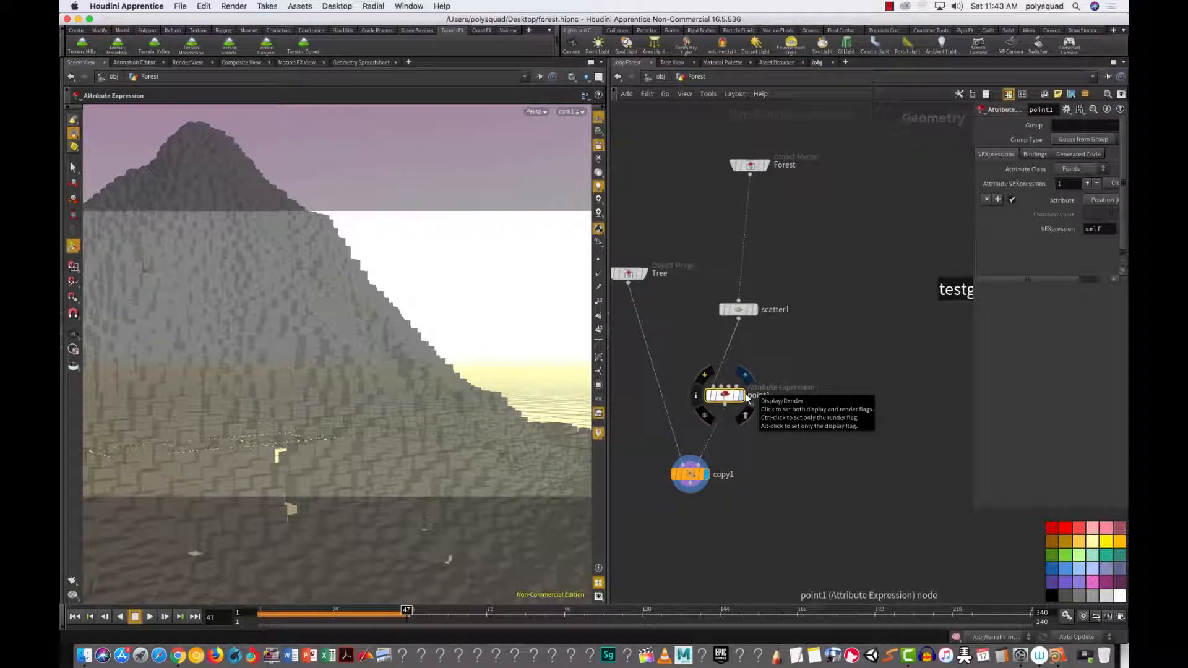
Step: Move copy1 slightly lower, widen the parameter area, and enable Use Template Point Attributes on copy1
{"action": "left_click", "coordinate": [692, 475]}
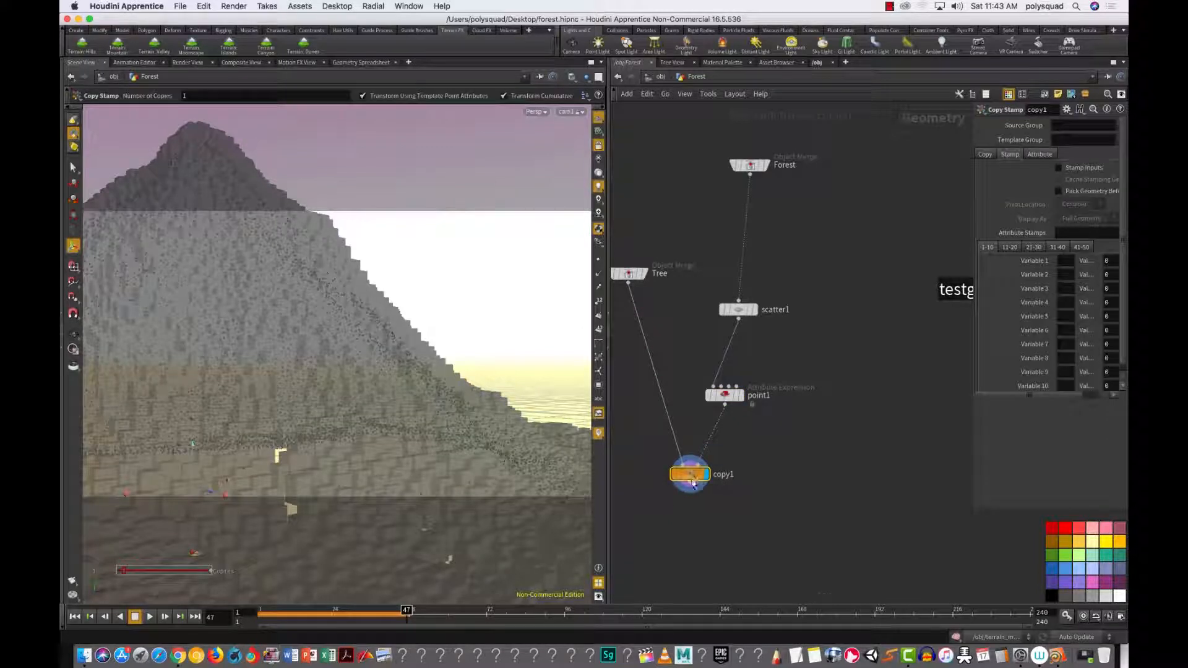
{"action": "left_click_drag", "start_coordinate": [693, 478], "coordinate": [690, 494]}
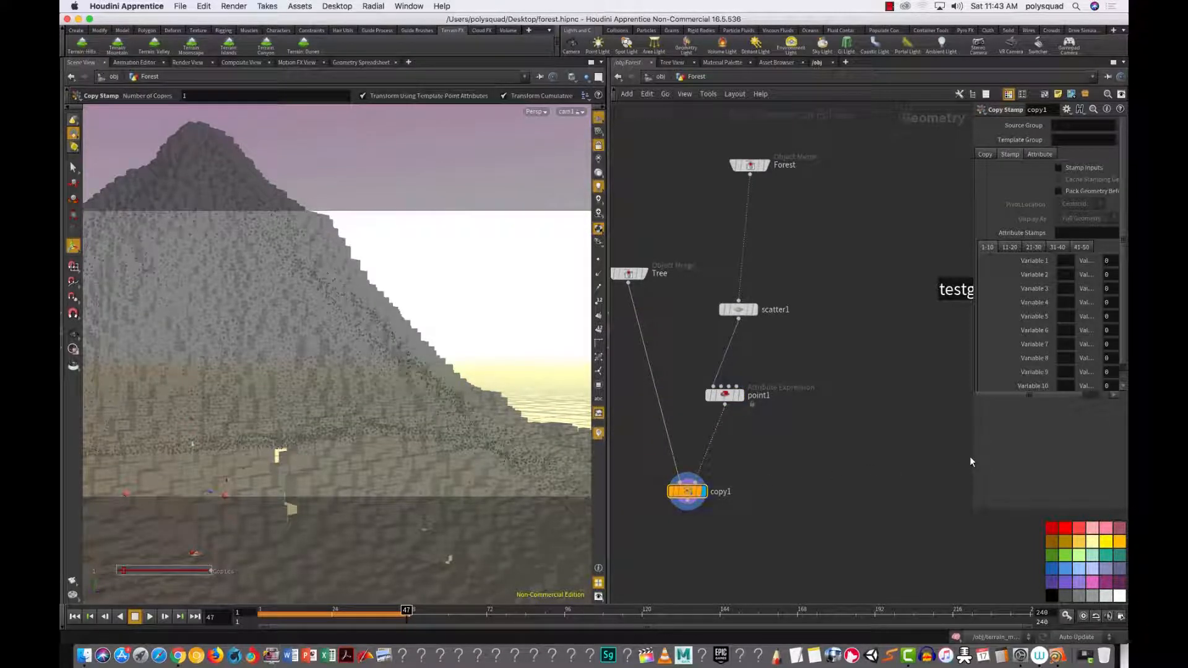
{"action": "left_click_drag", "start_coordinate": [969, 457], "coordinate": [867, 464]}
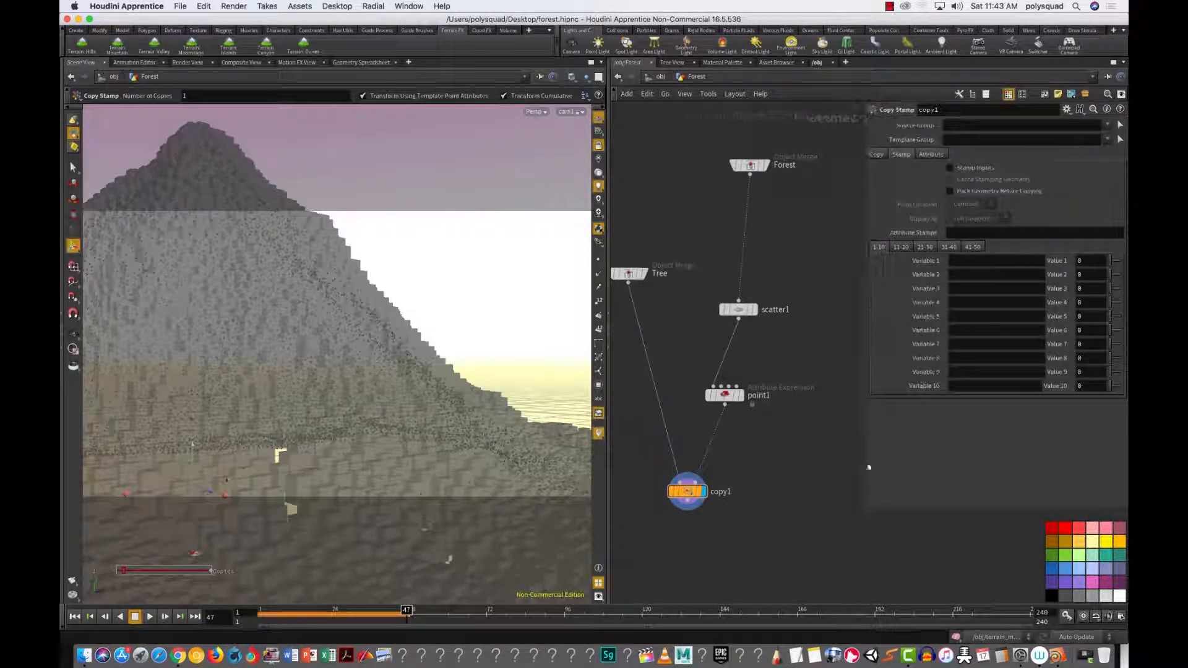
{"action": "left_click", "coordinate": [931, 154]}
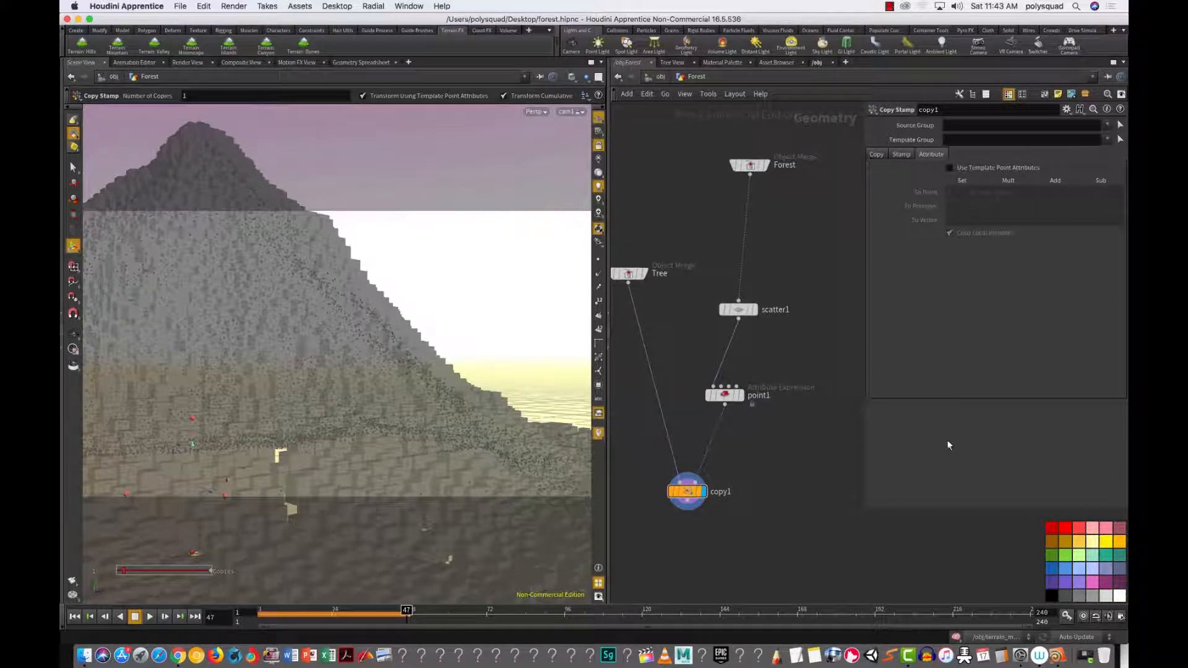
{"action": "left_click_drag", "start_coordinate": [747, 546], "coordinate": [646, 457]}
{"action": "left_click", "coordinate": [949, 167]}
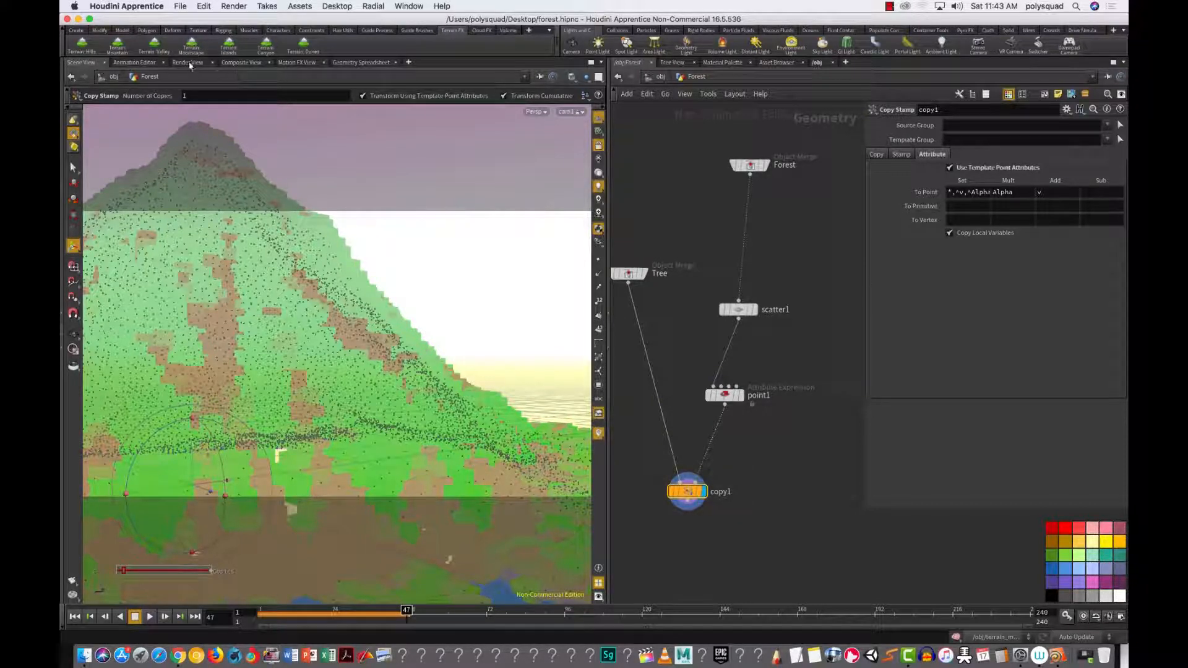
Step: Render the colored trees with mantra_ipr, stop the render early, and return to the scene view
{"action": "left_click", "coordinate": [188, 62]}
{"action": "left_click", "coordinate": [91, 78]}
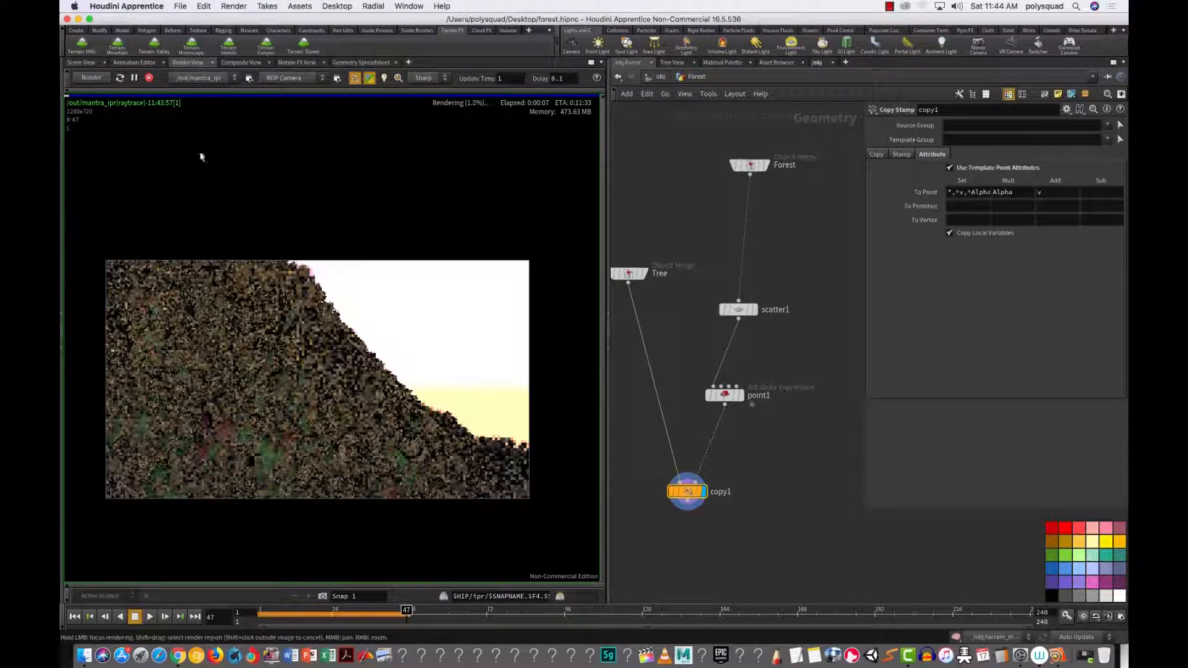
{"action": "left_click", "coordinate": [148, 77]}
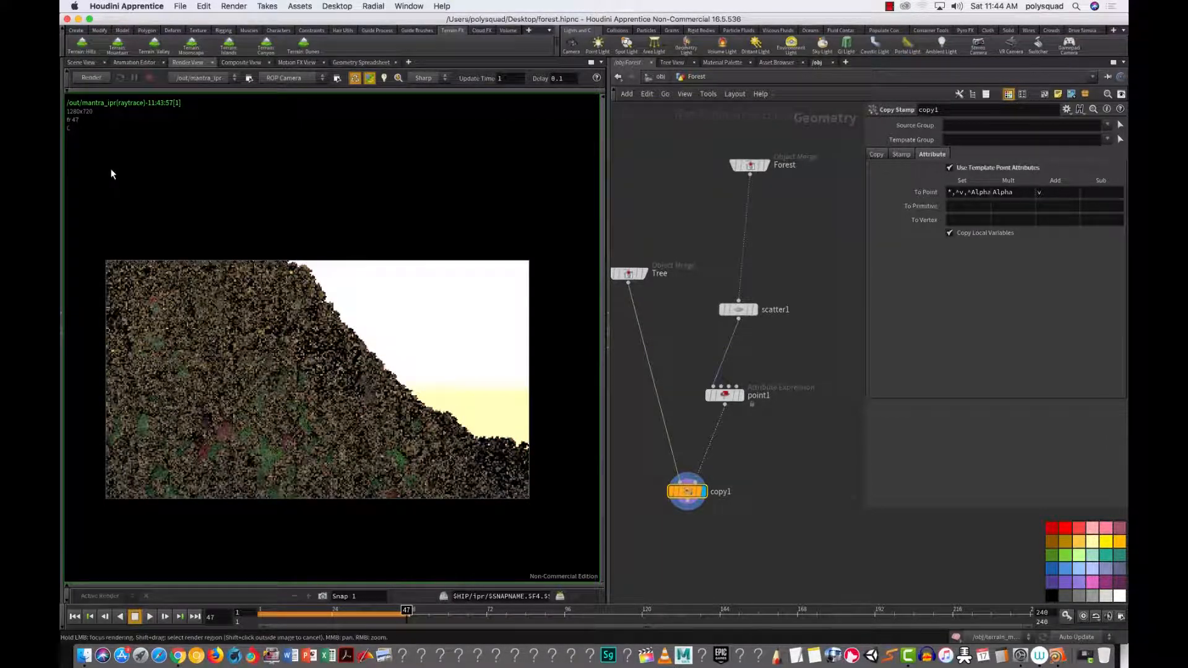
{"action": "left_click", "coordinate": [81, 62]}
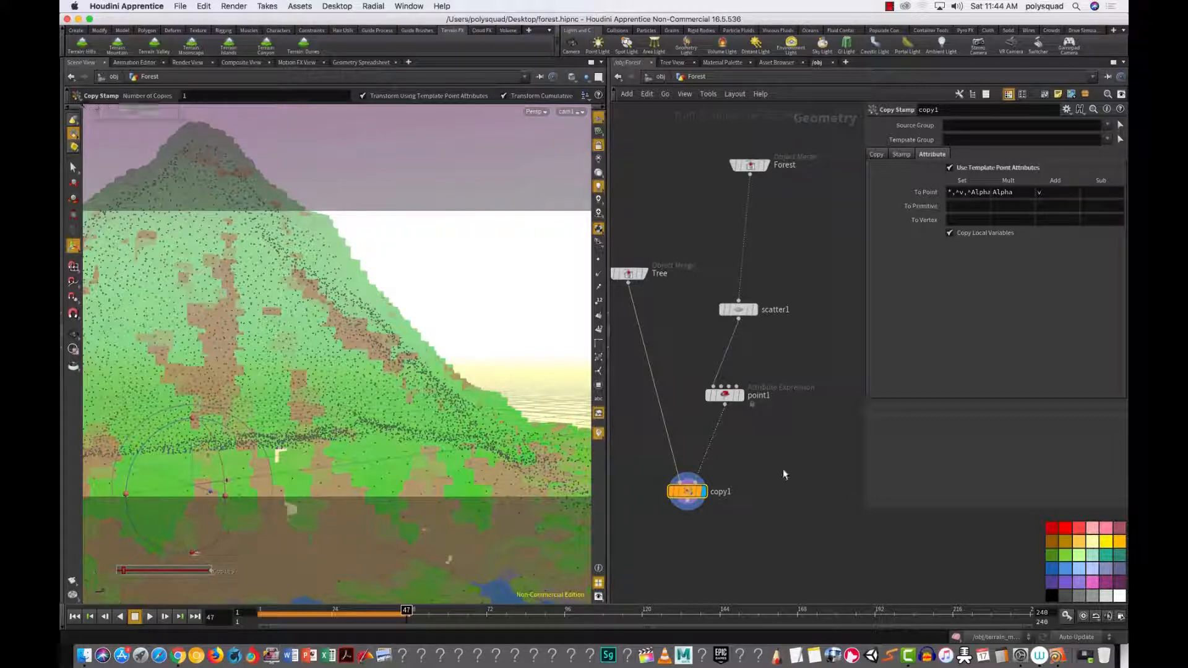
Step: Space out copy1 and the point node, and rename the point node random_scale
{"action": "mouse_move", "coordinate": [730, 533]}
{"action": "left_mouse_down"}
{"action": "mouse_move", "coordinate": [656, 474]}
{"action": "mouse_move", "coordinate": [690, 515]}
{"action": "left_mouse_up"}
{"action": "left_click", "coordinate": [729, 395]}
{"action": "left_click_drag", "start_coordinate": [727, 401], "coordinate": [729, 417]}
{"action": "double_click", "coordinate": [759, 401]}
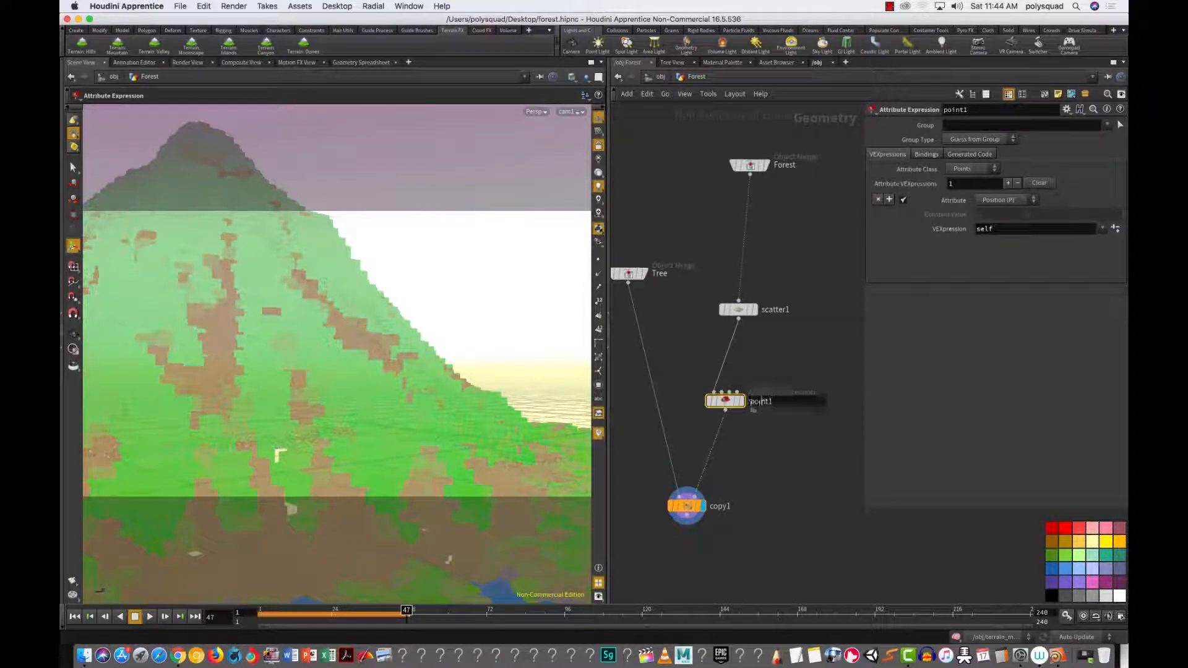
{"action": "type", "text": "ra"}
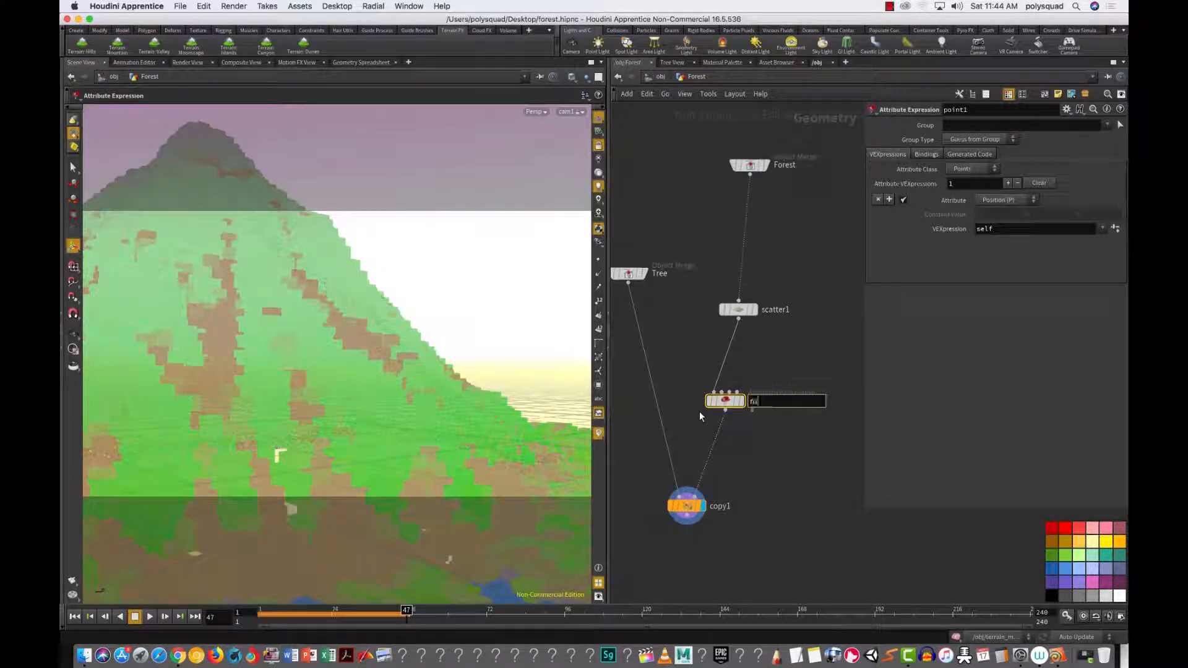
{"action": "type", "text": "ndom_scale"}
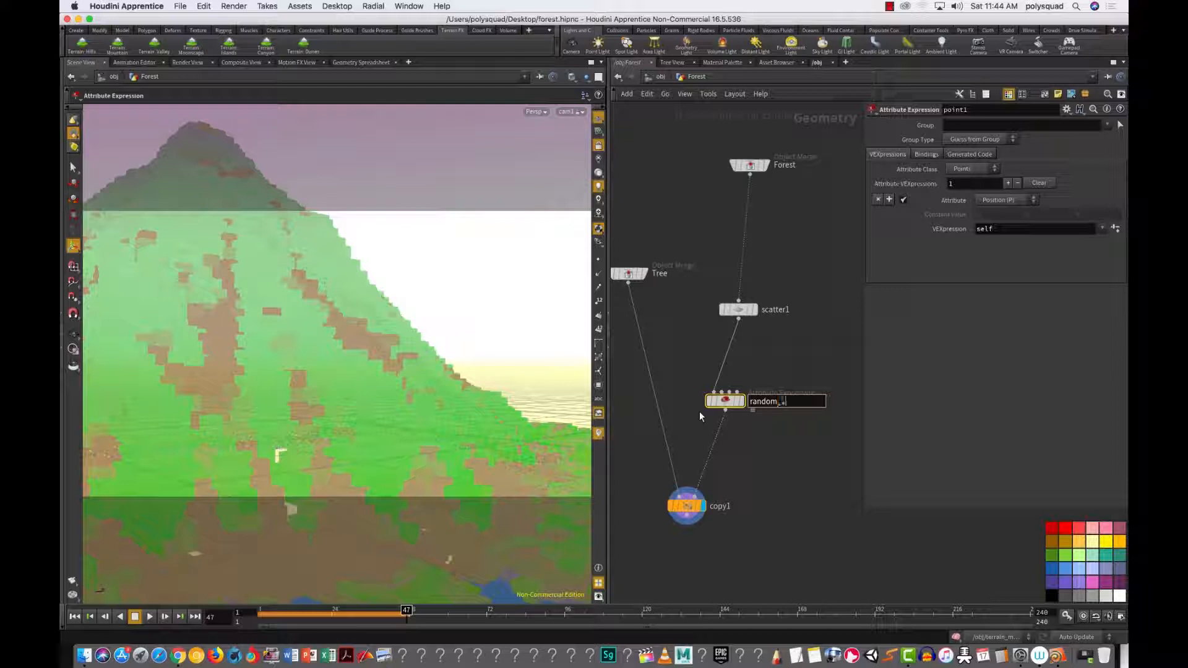
{"action": "key", "text": "Return"}
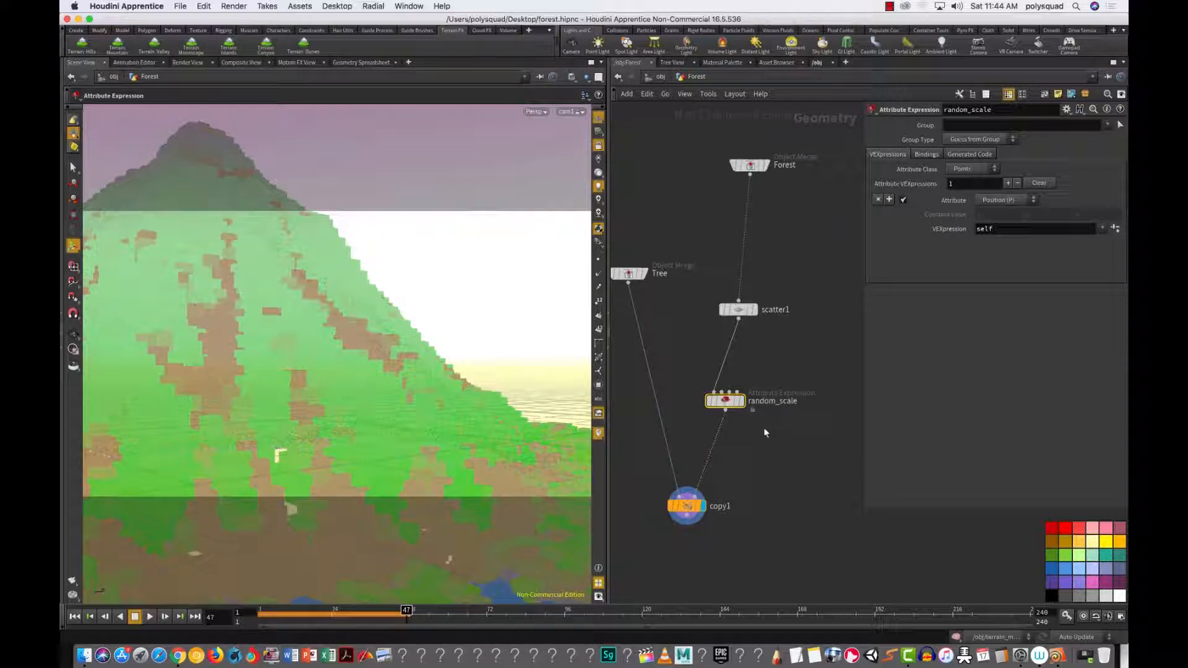
{"action": "left_click_drag", "start_coordinate": [728, 401], "coordinate": [735, 392]}
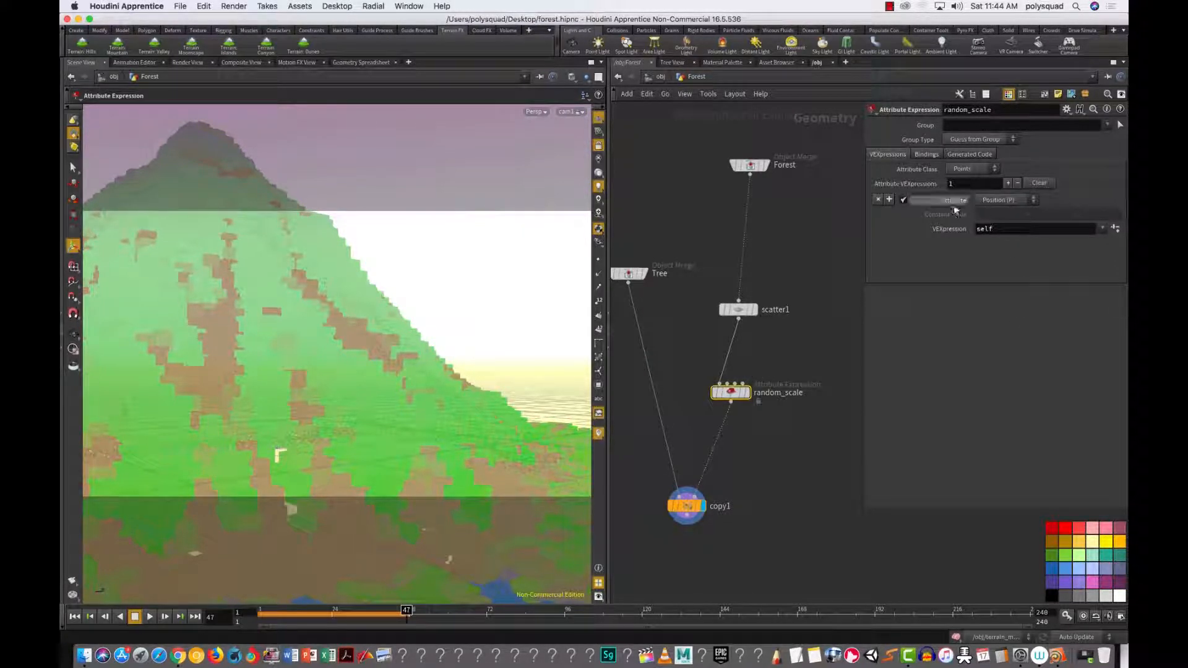
{"action": "left_click", "coordinate": [998, 200]}
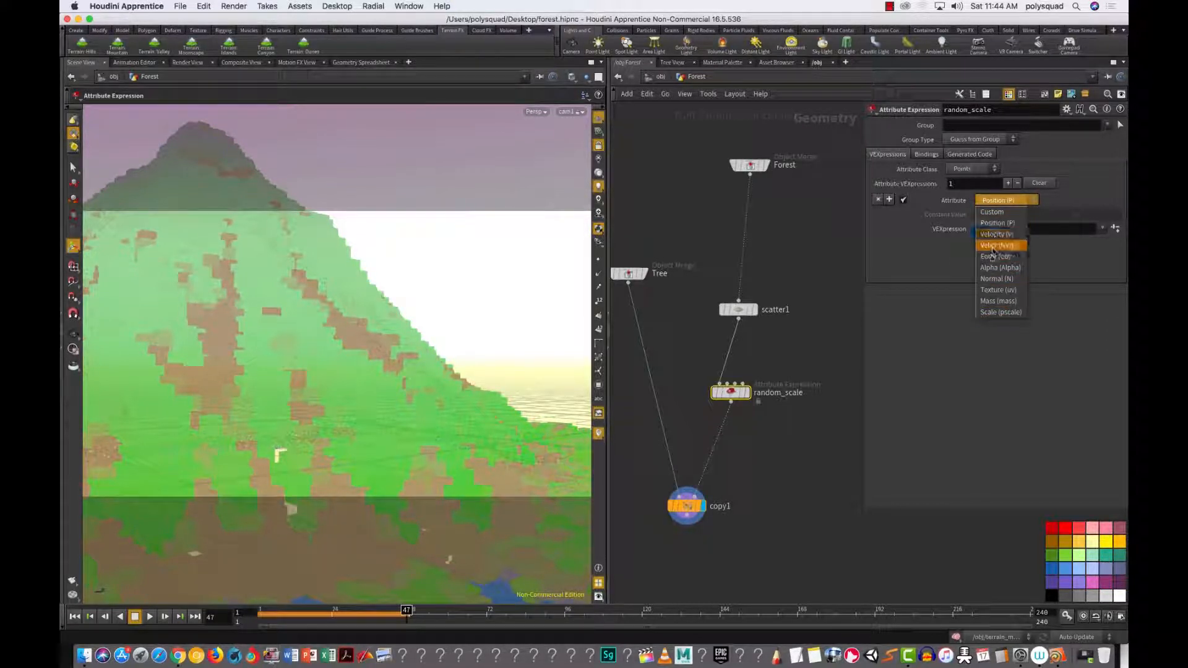
{"action": "left_click", "coordinate": [1002, 313]}
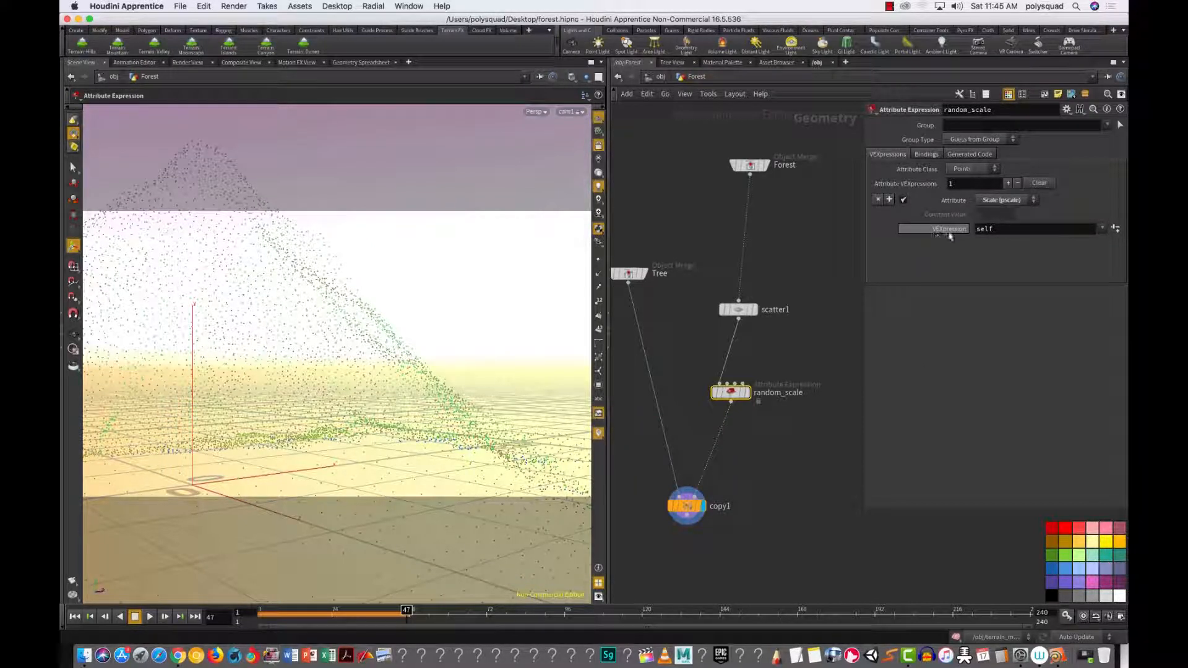
{"action": "left_click", "coordinate": [1101, 230]}
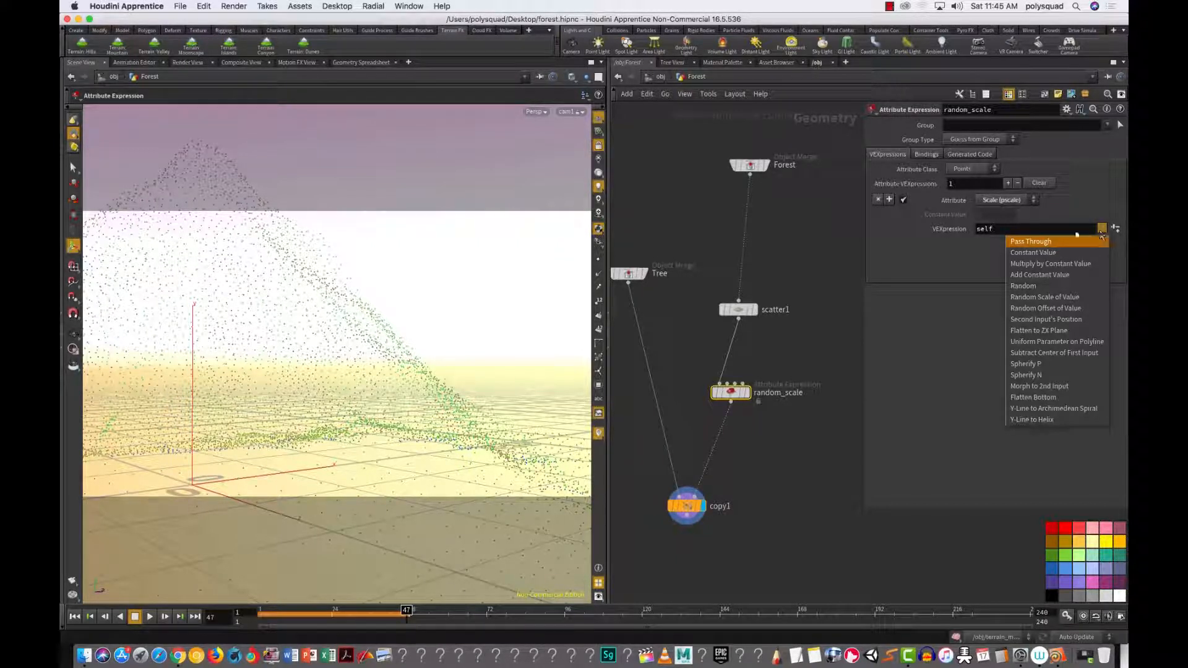
{"action": "left_click", "coordinate": [976, 258]}
{"action": "left_click_drag", "start_coordinate": [997, 228], "coordinate": [861, 238]}
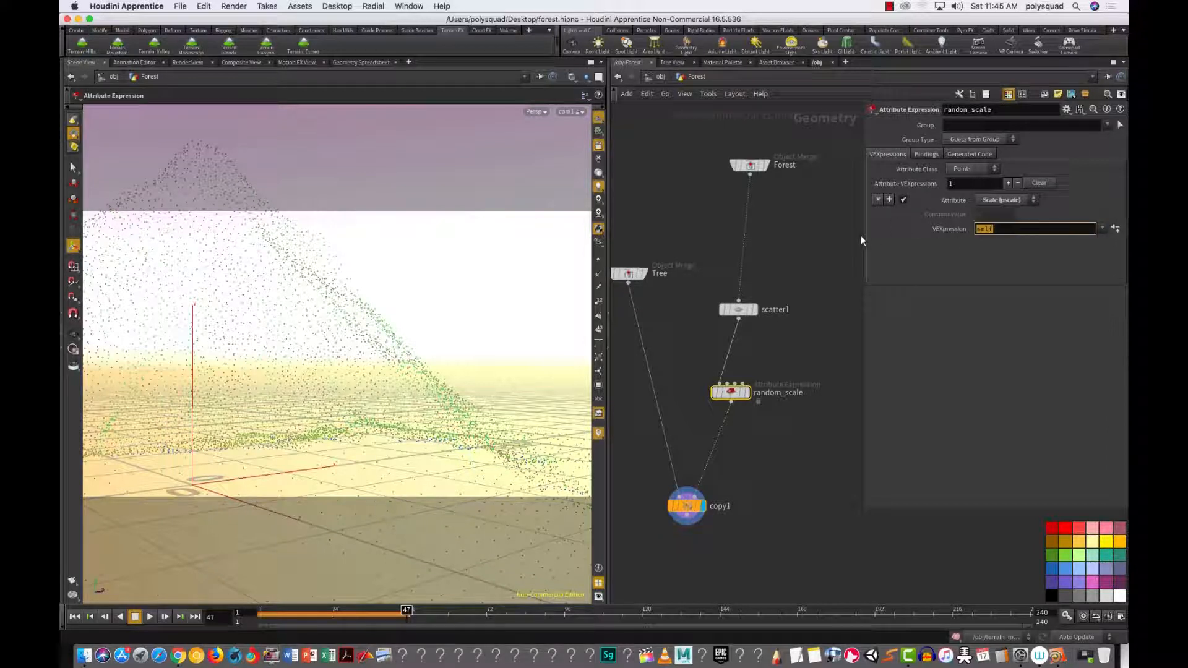
{"action": "type", "text": "rand(@"}
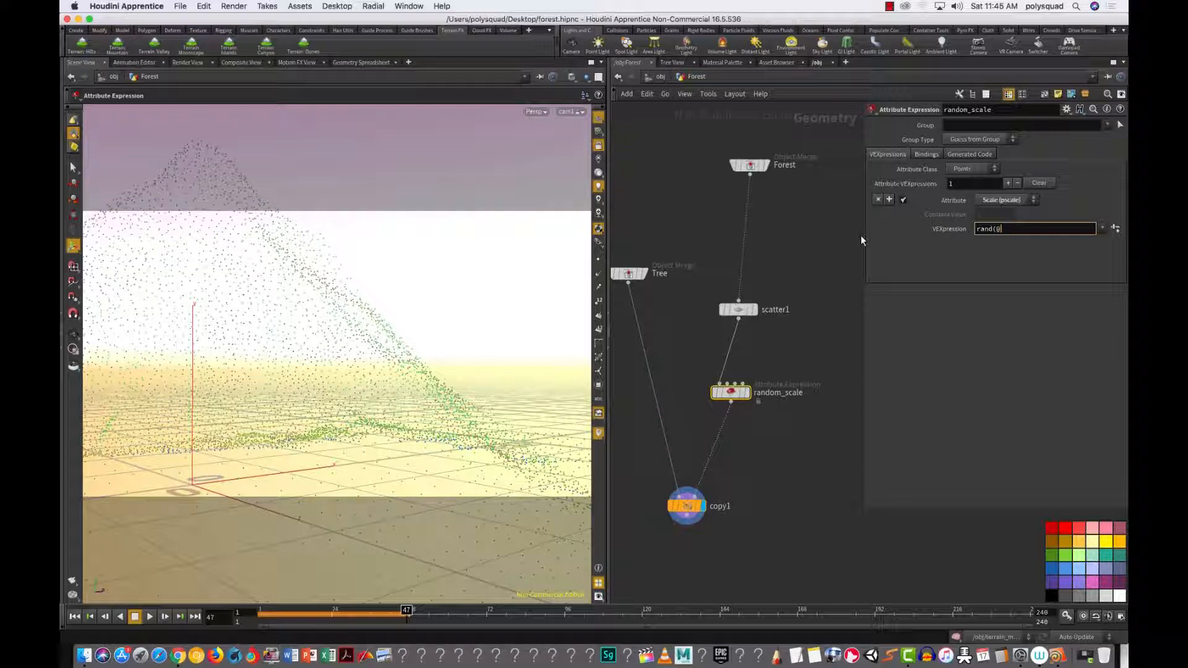
{"action": "type", "text": "ptnum)"}
{"action": "key", "text": "Return"}
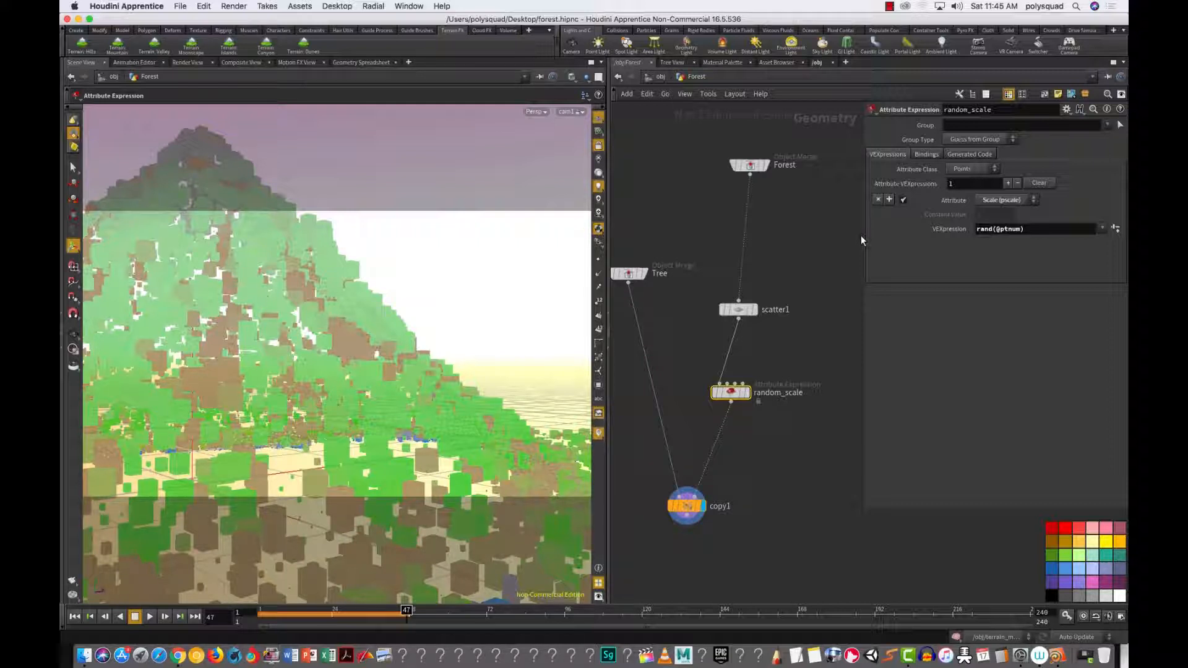
Step: Examine the random_scale VEXpression in the string editor and close the editor without changes
{"action": "right_click", "coordinate": [954, 231]}
{"action": "mouse_move", "coordinate": [986, 260]}
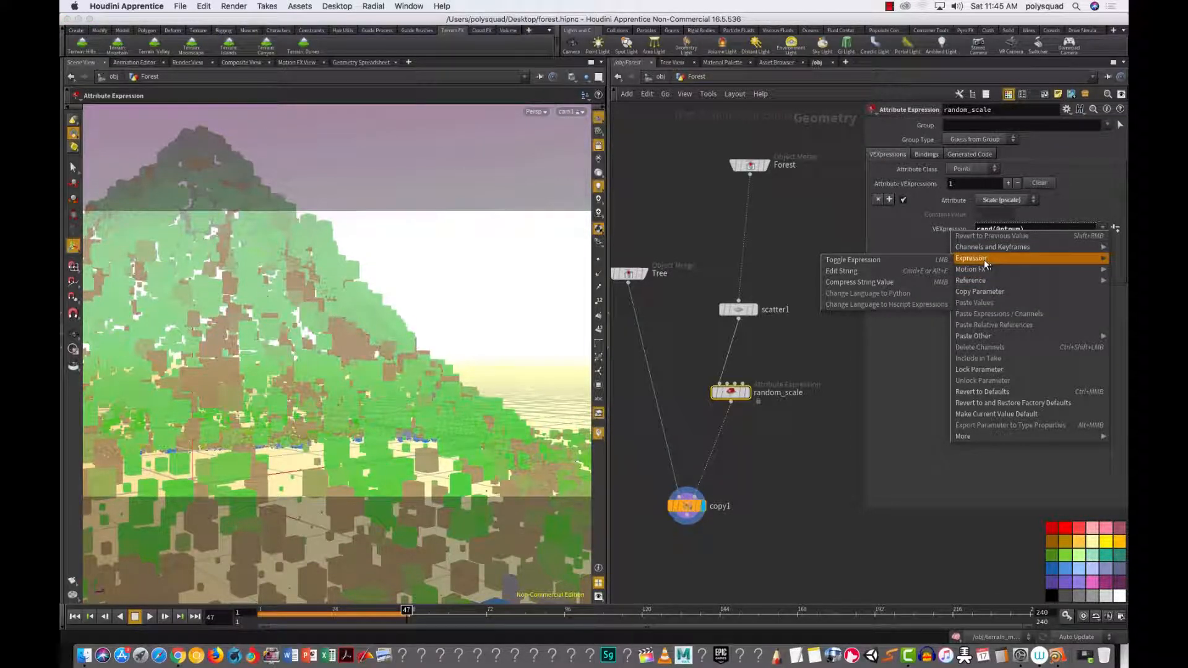
{"action": "left_click", "coordinate": [878, 272]}
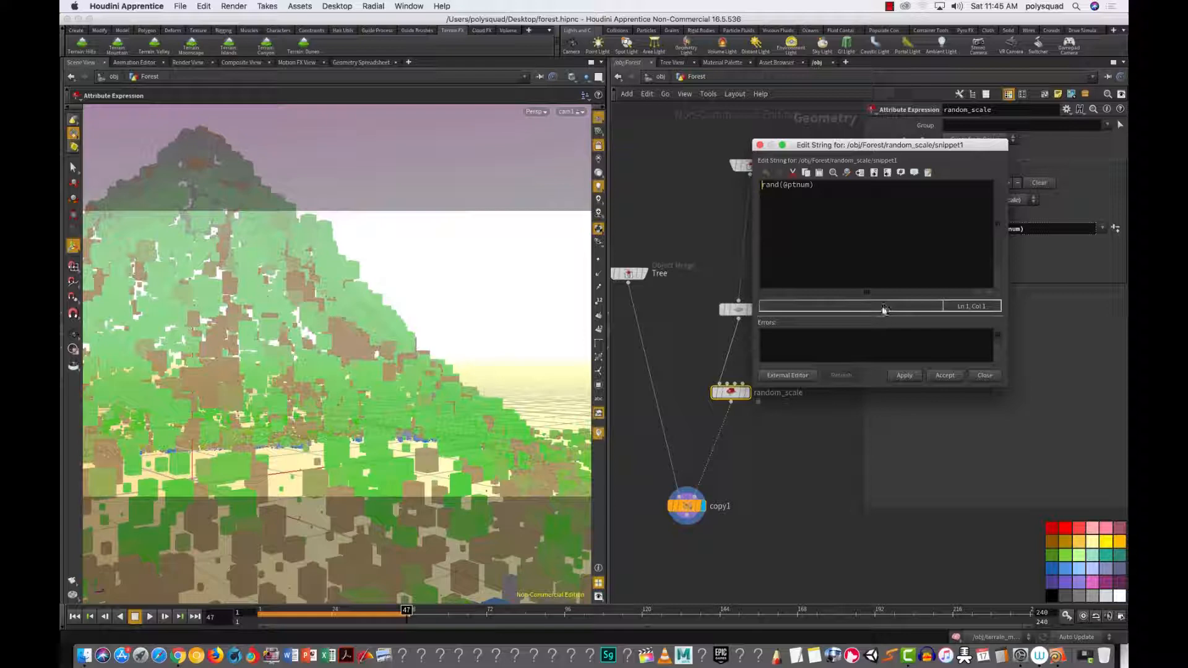
{"action": "left_click_drag", "start_coordinate": [891, 146], "coordinate": [825, 195]}
{"action": "left_click", "coordinate": [779, 221]}
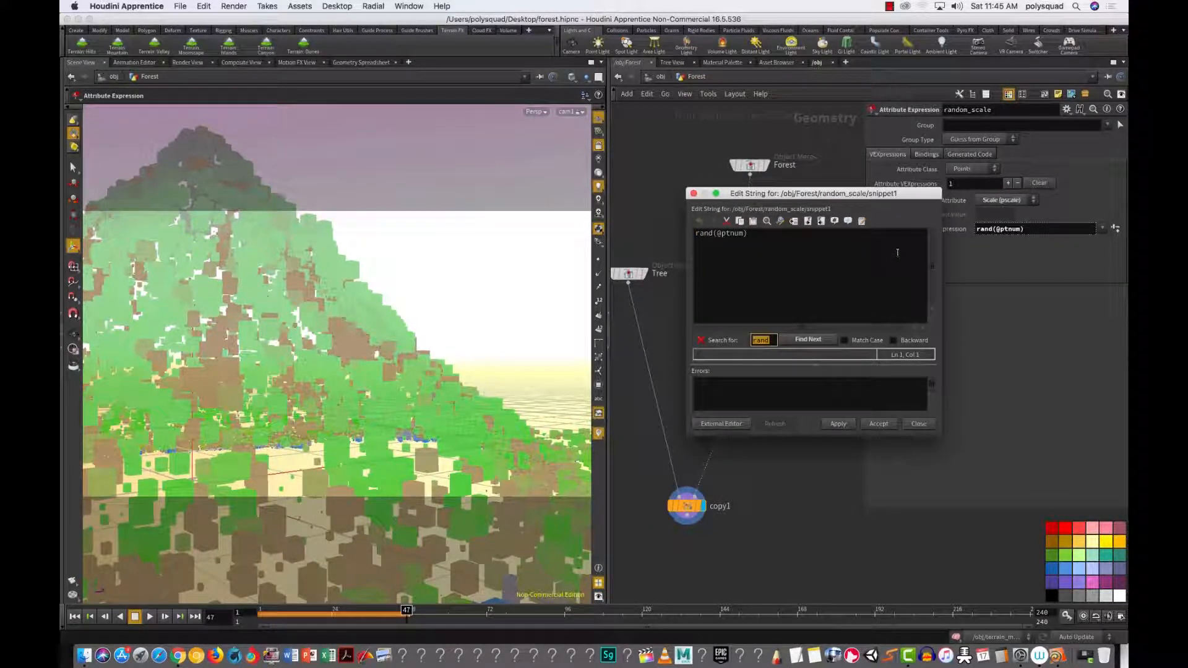
{"action": "left_click", "coordinate": [694, 193]}
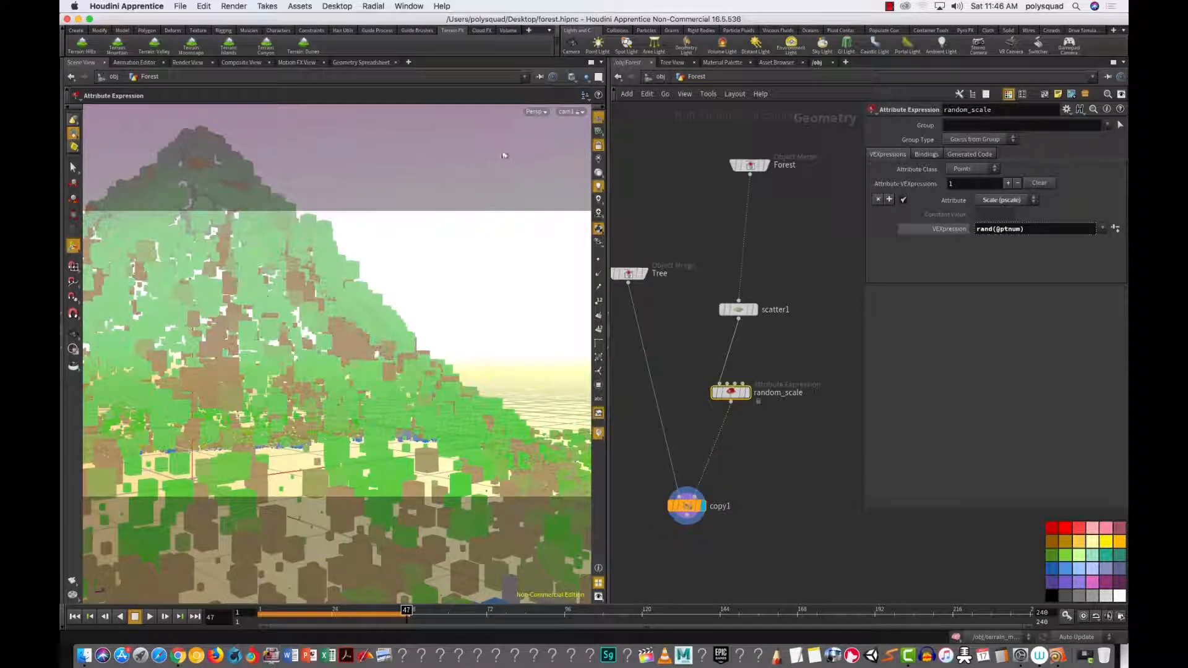
Step: Save the scene, switch to Finder, and show the AirDrop recipients in an enlarged, repositioned window
{"action": "left_click", "coordinate": [173, 7]}
{"action": "left_click", "coordinate": [189, 76]}
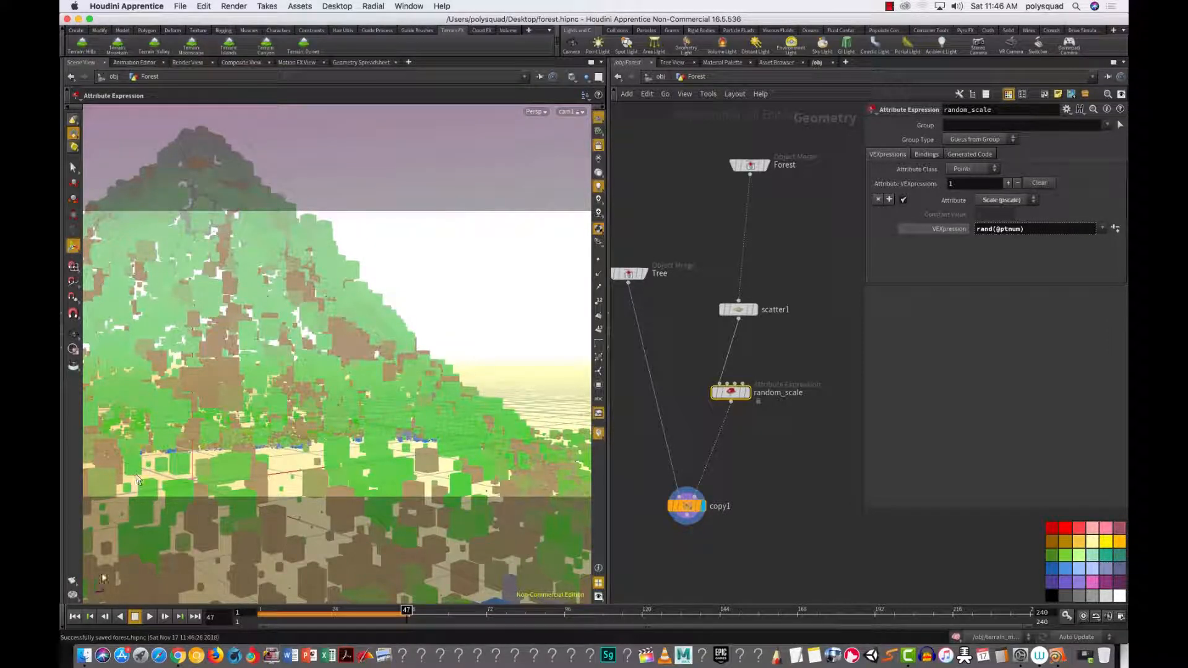
{"action": "left_click", "coordinate": [85, 655]}
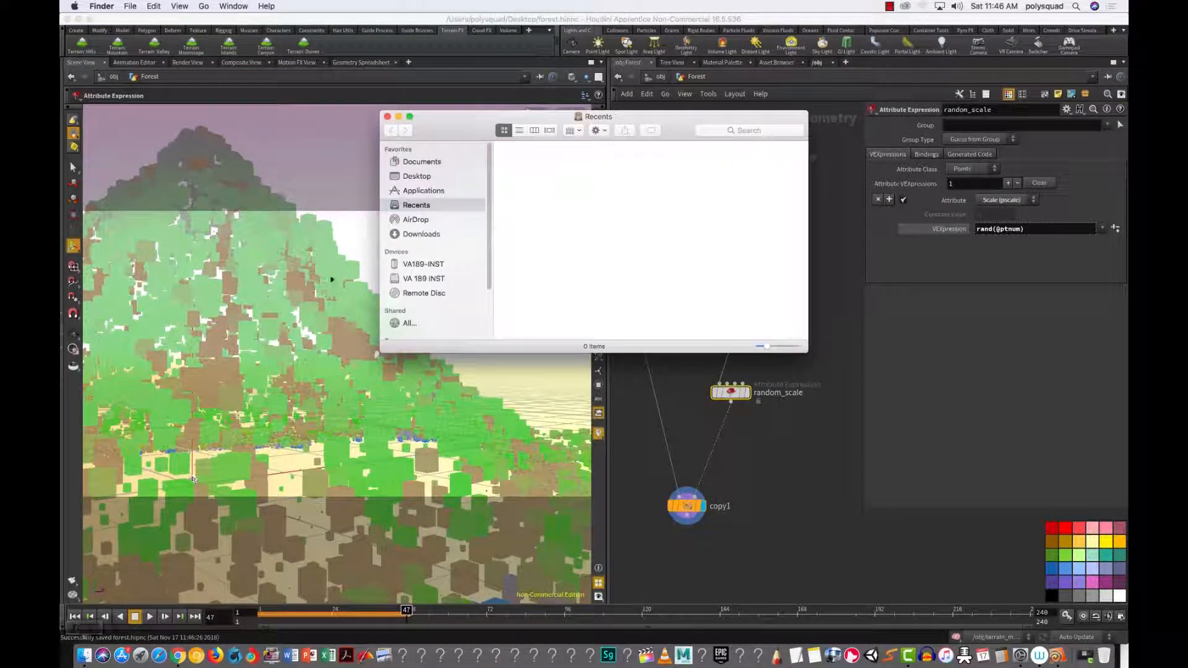
{"action": "left_click", "coordinate": [415, 219]}
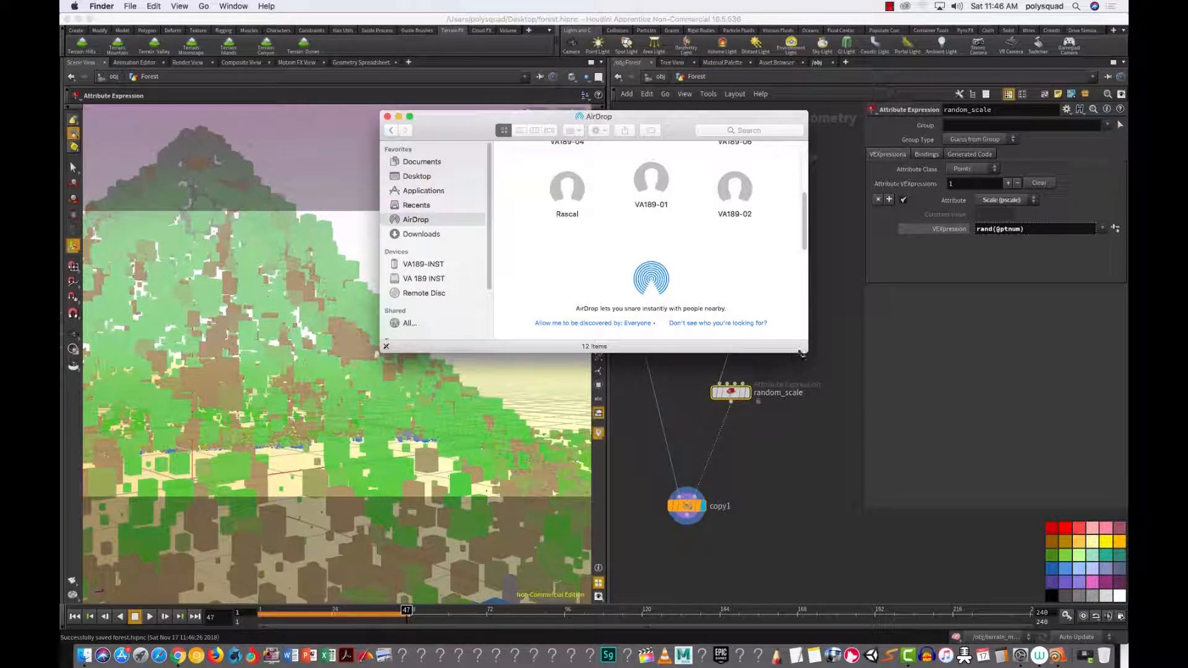
{"action": "left_click_drag", "start_coordinate": [801, 352], "coordinate": [830, 552]}
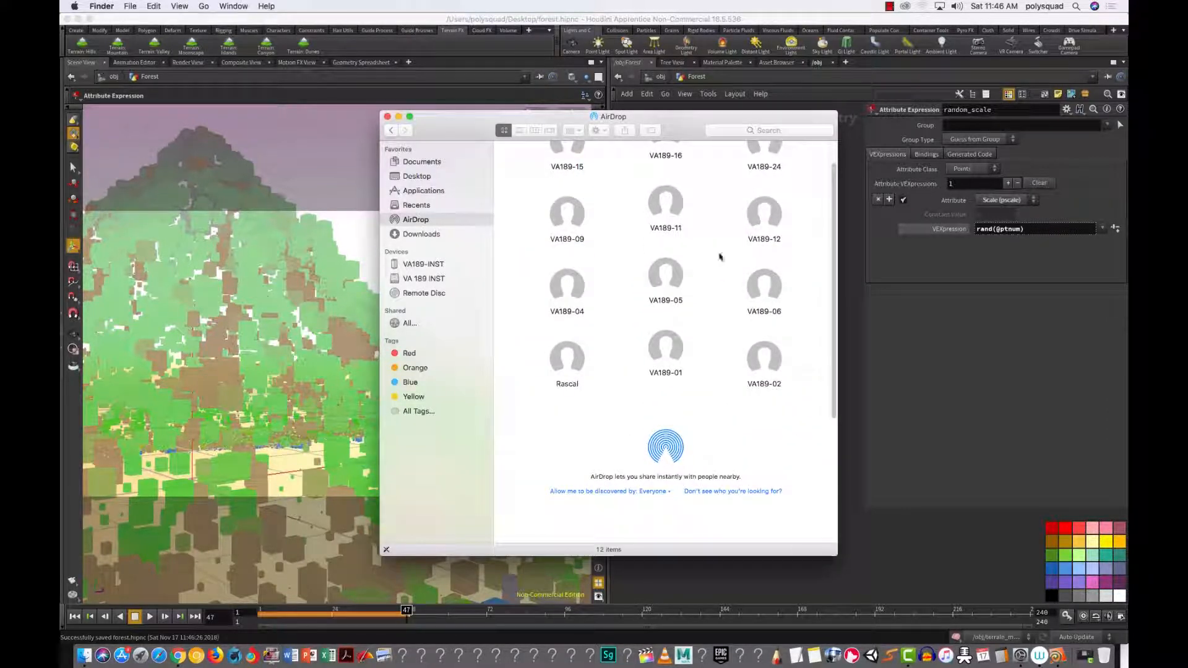
{"action": "left_click_drag", "start_coordinate": [674, 130], "coordinate": [380, 84]}
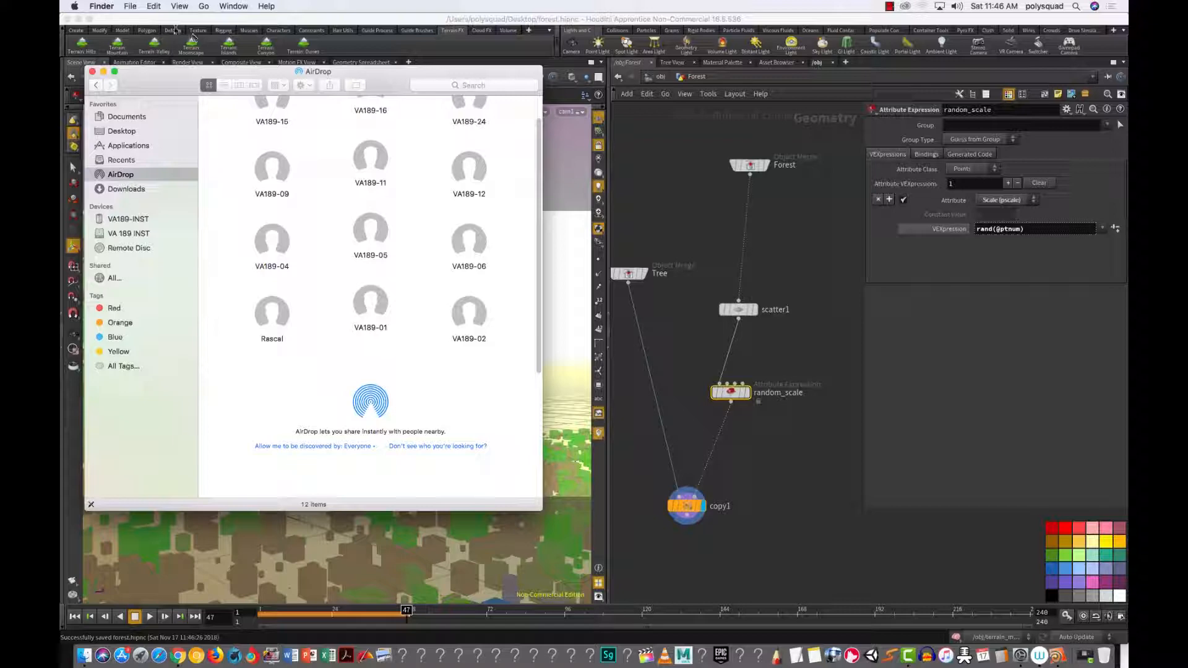
Step: Show the Desktop folder in a second Finder window and send forest.hipnc to VA189-12 through AirDrop
{"action": "left_click", "coordinate": [130, 6]}
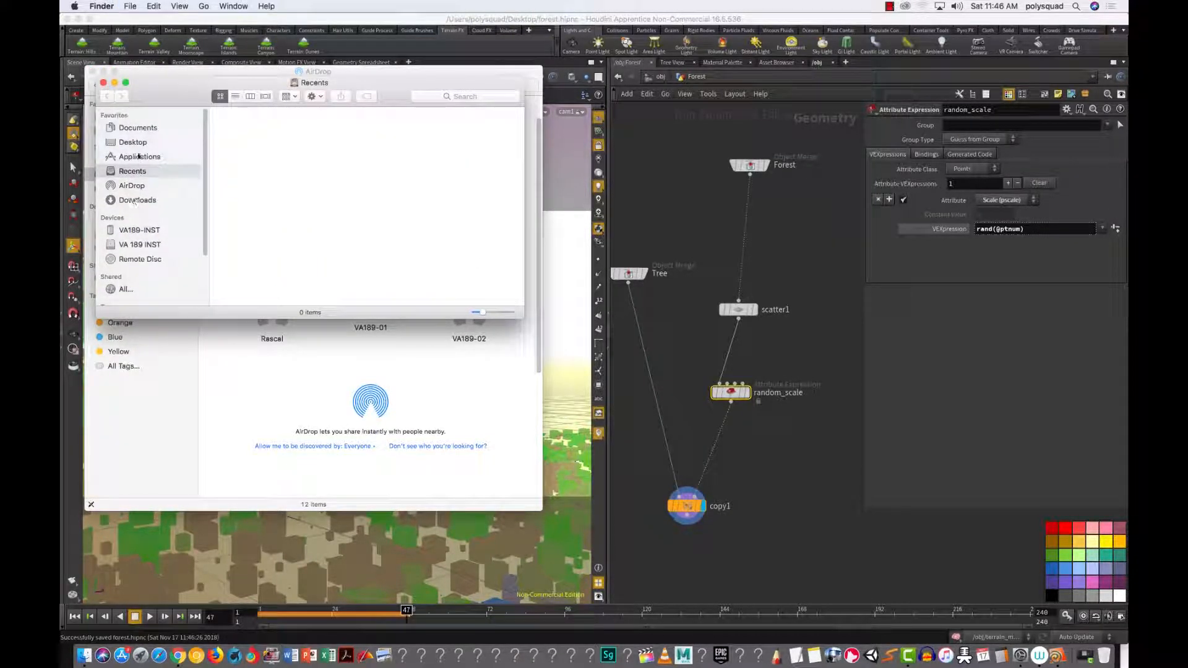
{"action": "left_click", "coordinate": [133, 143]}
{"action": "left_click_drag", "start_coordinate": [161, 94], "coordinate": [654, 261]}
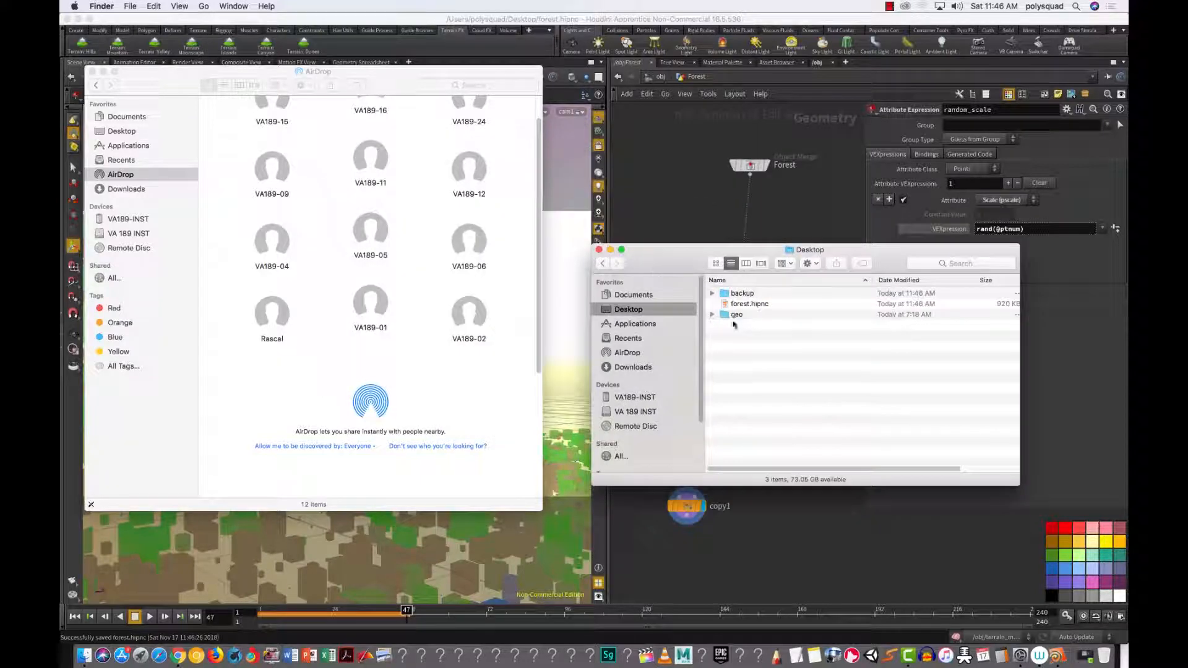
{"action": "left_click", "coordinate": [725, 304]}
{"action": "left_click_drag", "start_coordinate": [725, 305], "coordinate": [468, 173]}
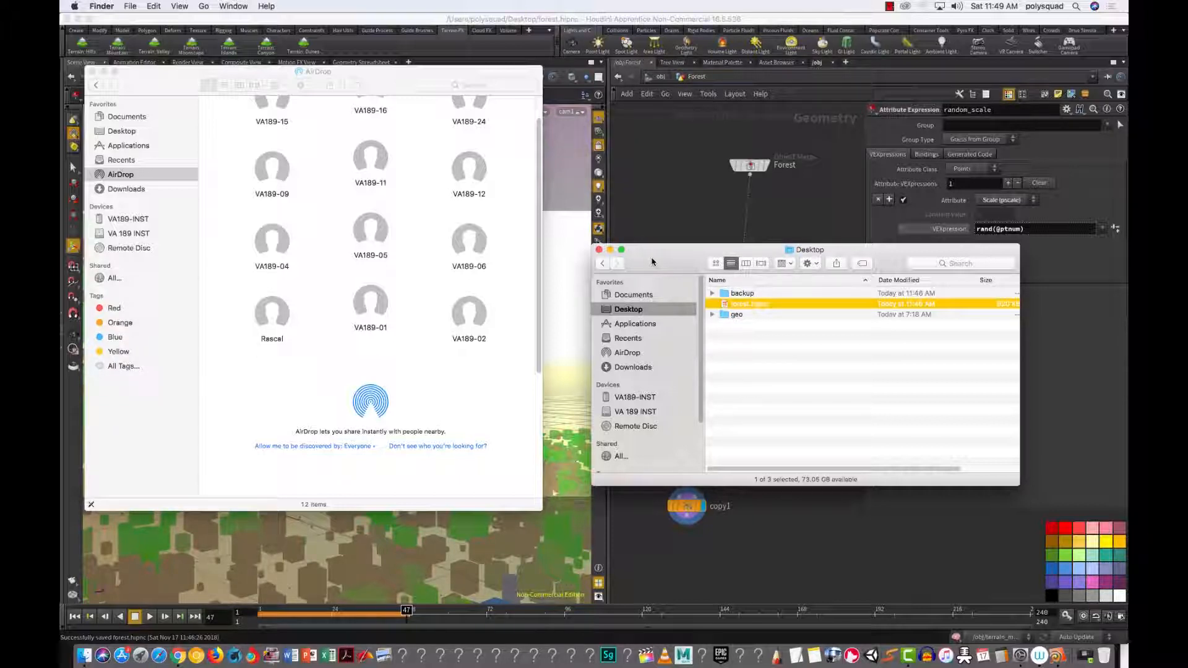
Step: Close both Finder windows and render the forest, limiting the render region to a rectangle around the mountain's slope
{"action": "left_click", "coordinate": [91, 71]}
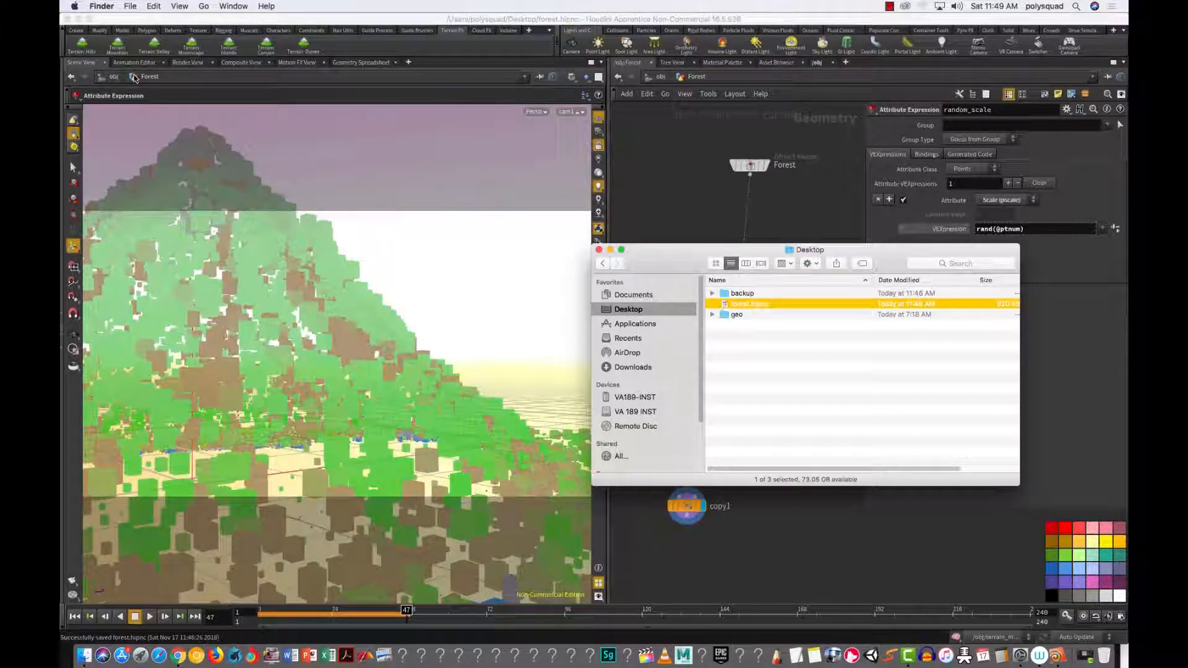
{"action": "left_click", "coordinate": [598, 249]}
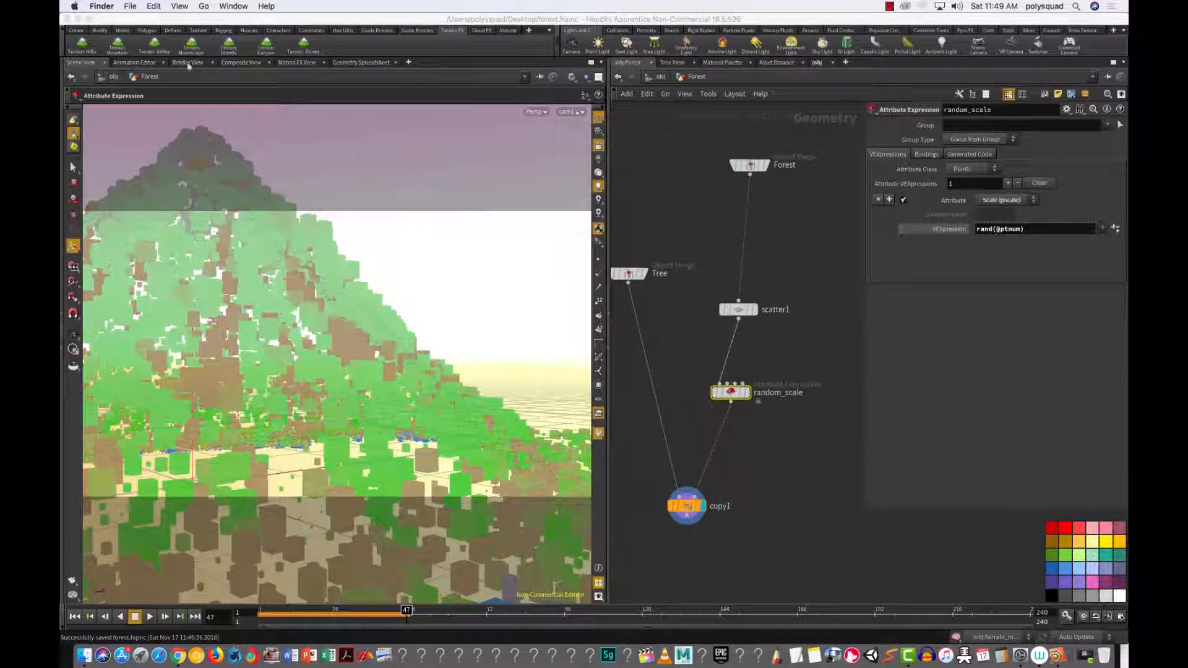
{"action": "left_click", "coordinate": [188, 62]}
{"action": "left_click", "coordinate": [91, 77]}
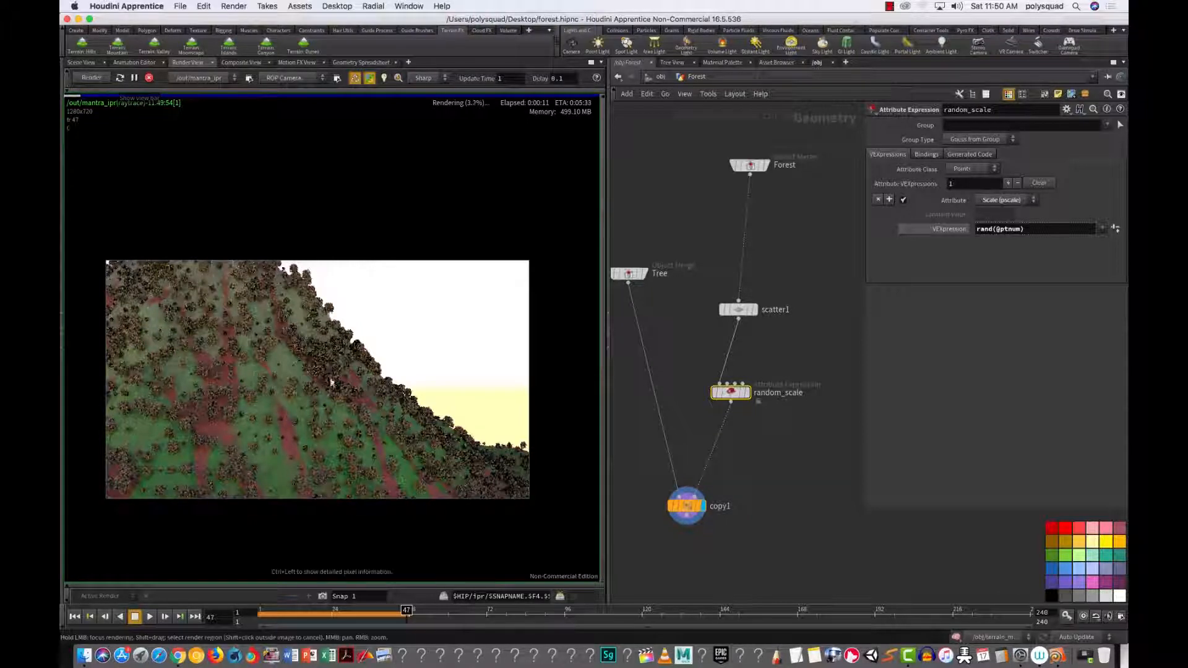
{"action": "left_click_drag", "start_coordinate": [272, 319], "coordinate": [414, 459], "text": "shift"}
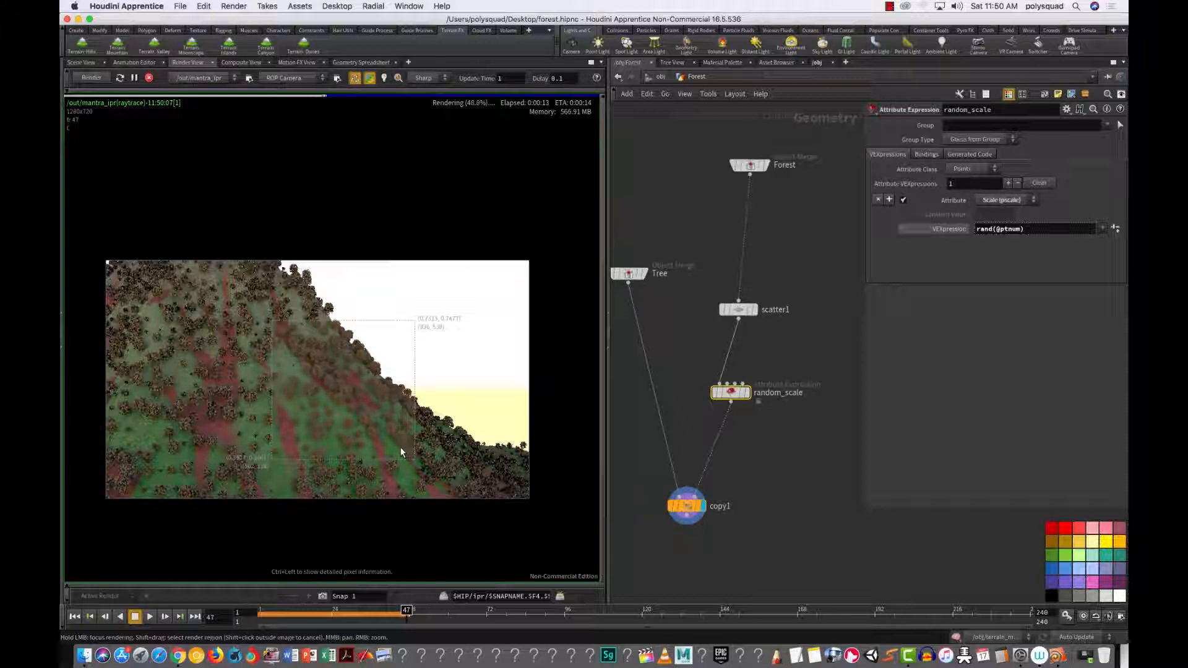
Step: Jump from the Tree merge to its source network, select color1, and stop the render
{"action": "left_click", "coordinate": [634, 272]}
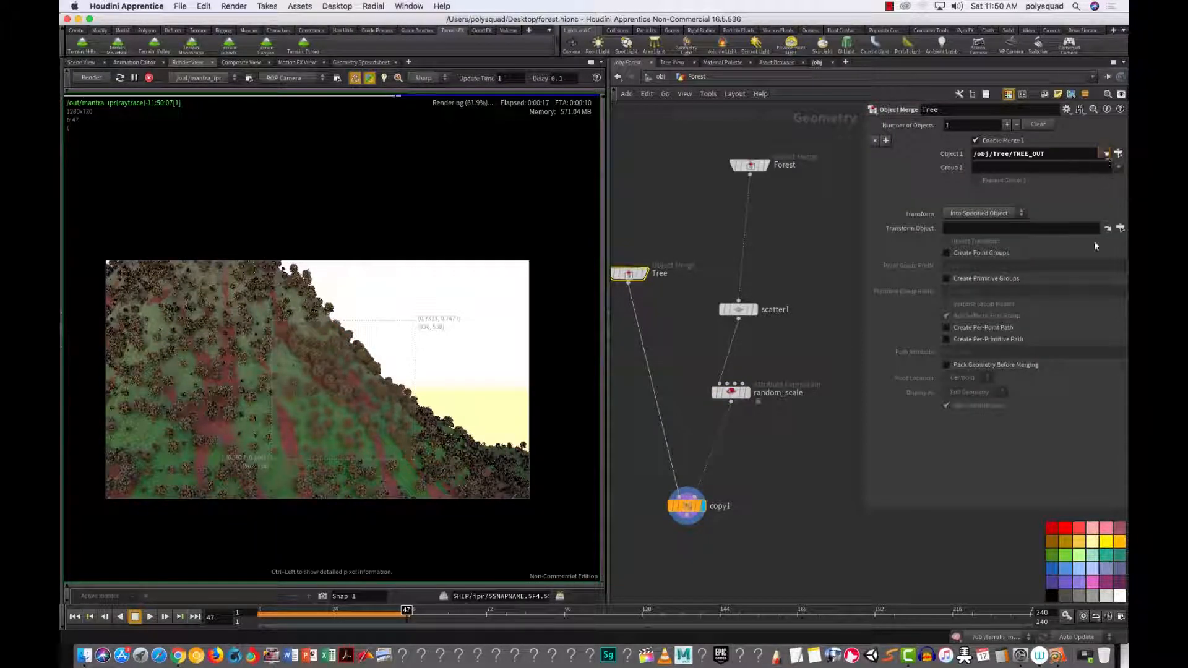
{"action": "left_click", "coordinate": [1107, 154]}
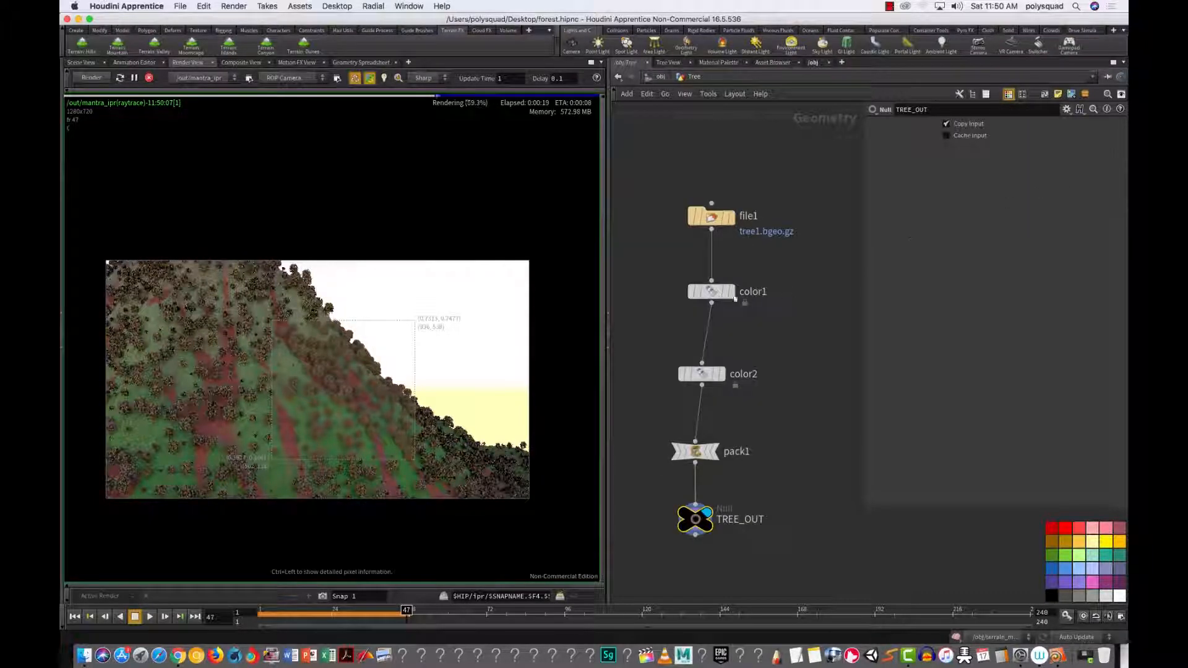
{"action": "left_click_drag", "start_coordinate": [753, 316], "coordinate": [778, 305]}
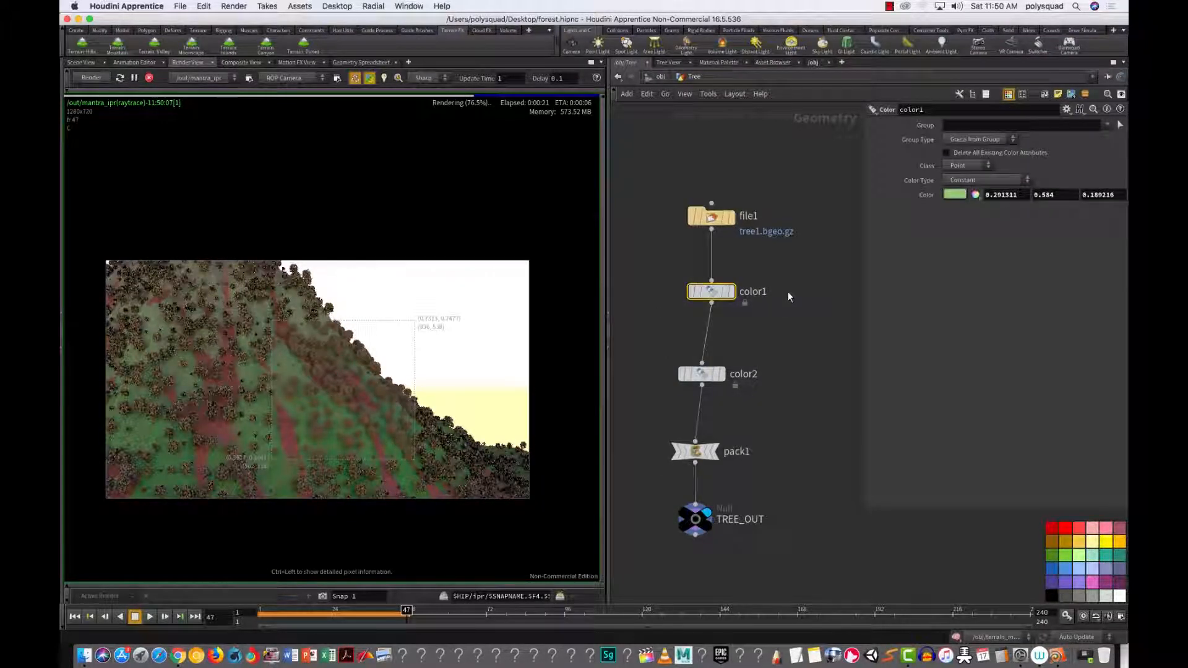
{"action": "left_click", "coordinate": [149, 77]}
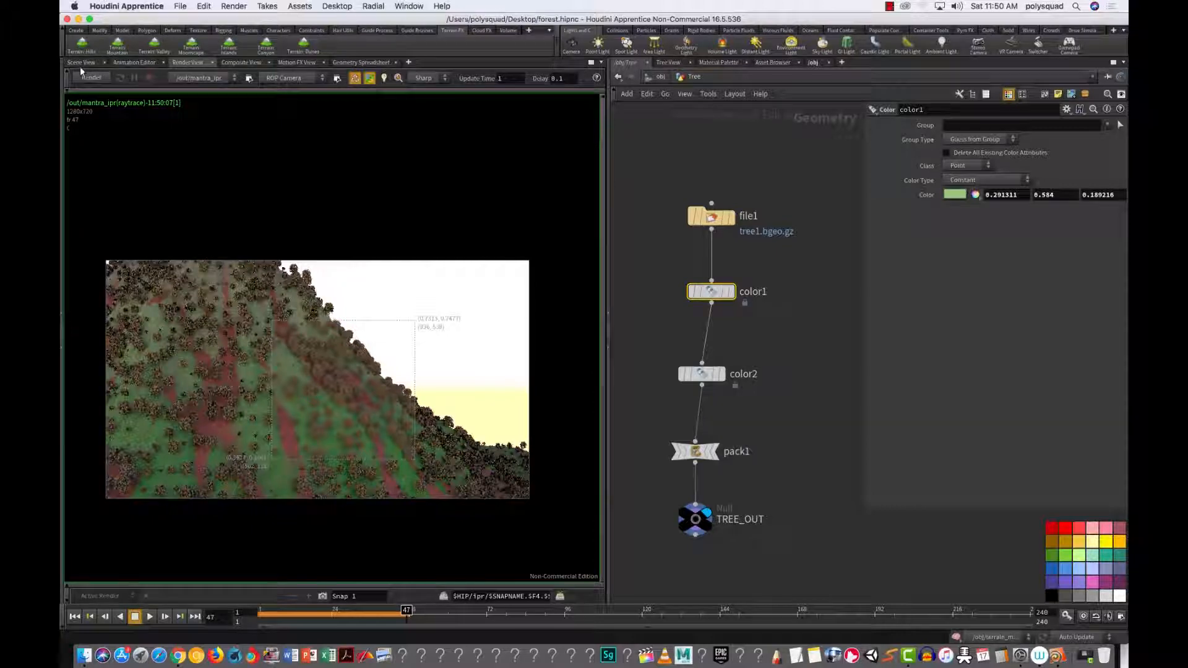
Step: Compare the tree in the viewport at the color1, TREE_OUT and color2 nodes, keeping color2 displayed and viewing it from a lower angle
{"action": "left_click", "coordinate": [83, 62]}
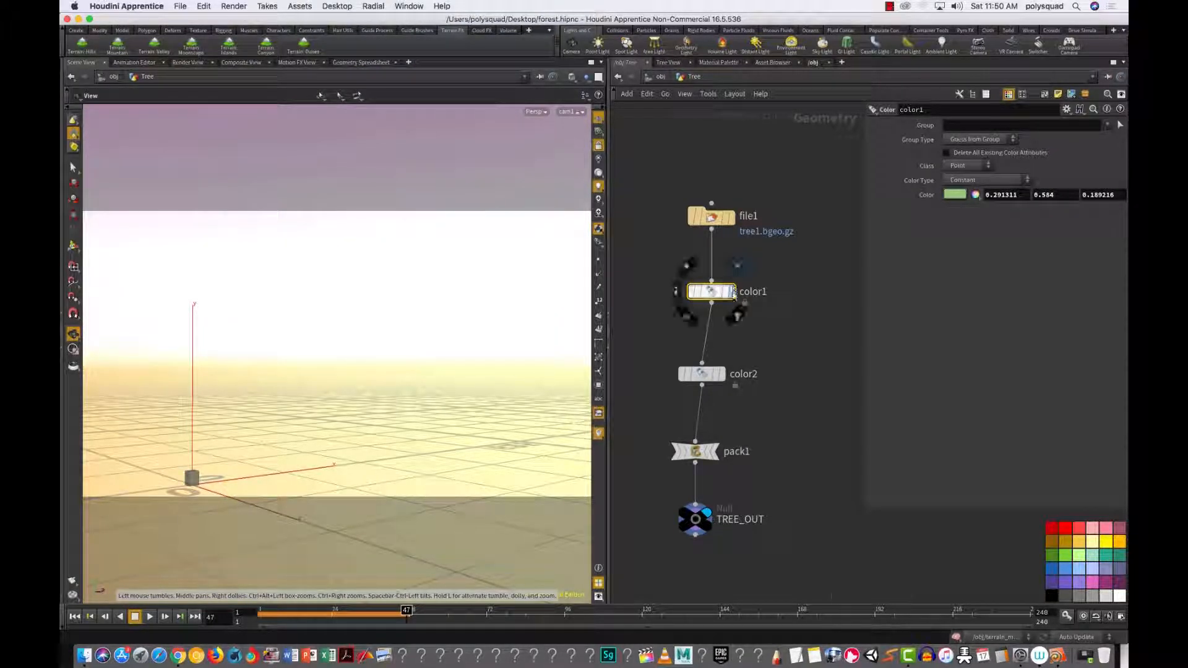
{"action": "left_click", "coordinate": [730, 291]}
{"action": "key", "text": "g"}
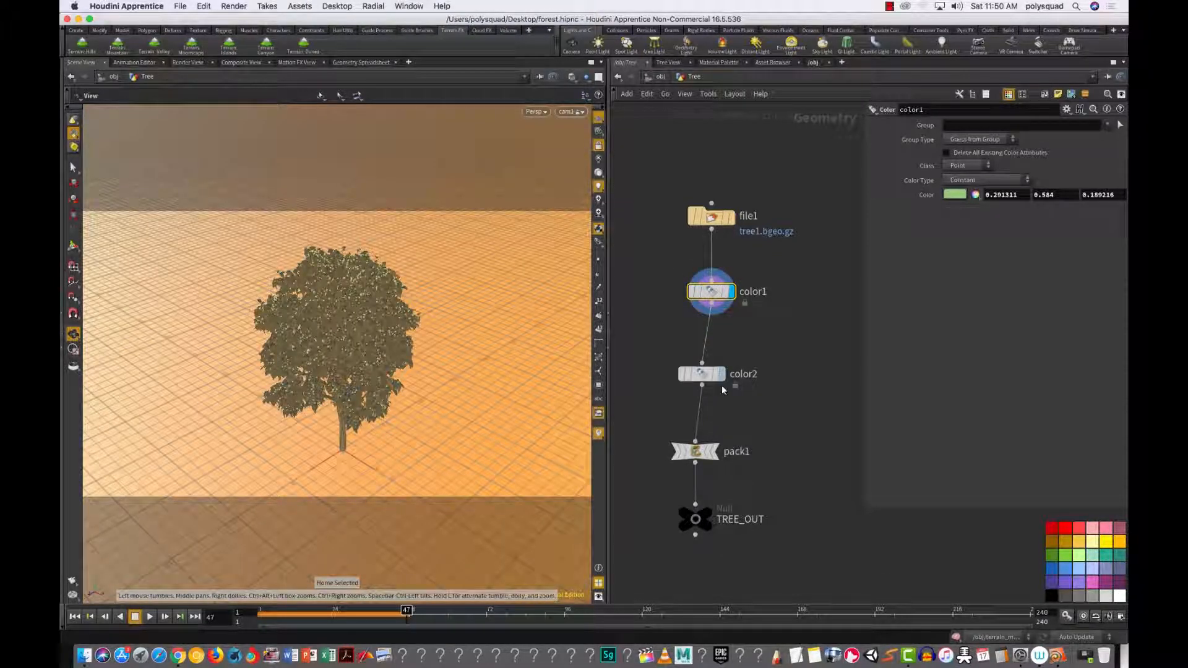
{"action": "left_click", "coordinate": [706, 514]}
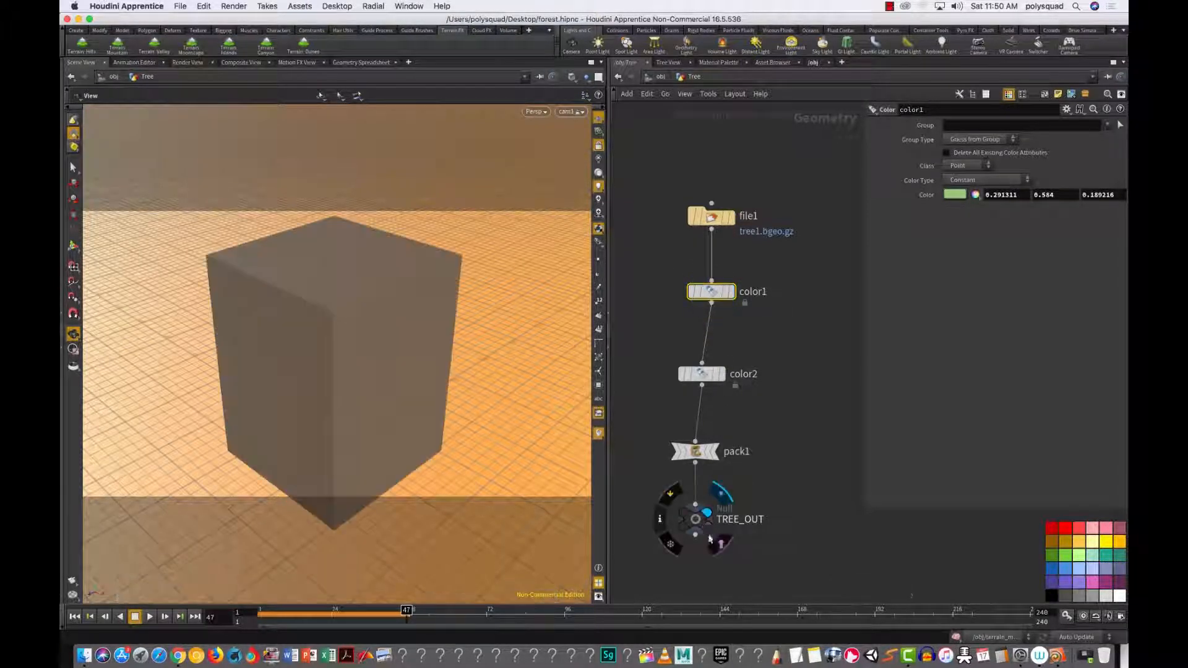
{"action": "left_click", "coordinate": [696, 521]}
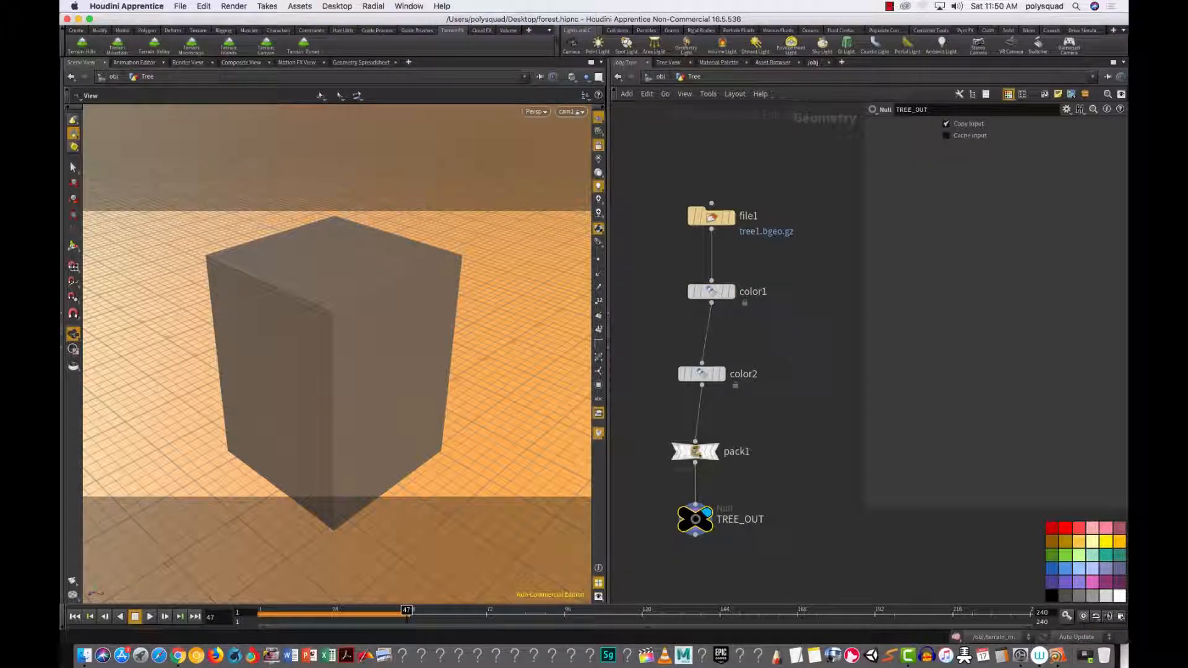
{"action": "left_click", "coordinate": [721, 374]}
{"action": "left_click", "coordinate": [701, 376]}
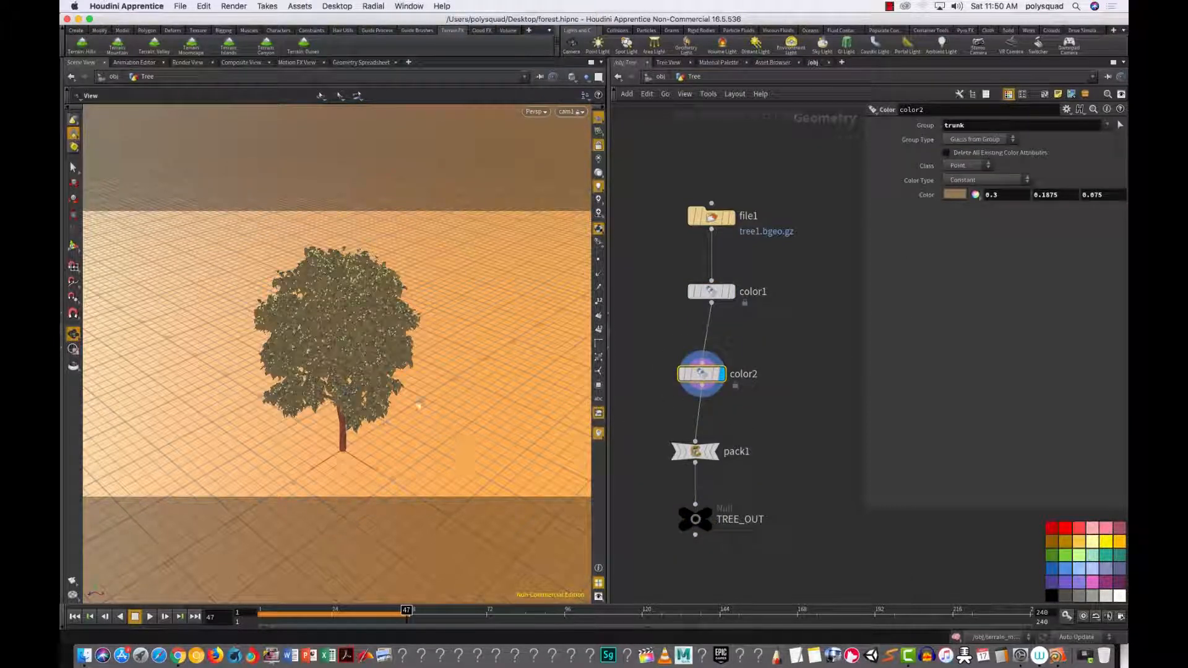
{"action": "left_click_drag", "start_coordinate": [392, 413], "coordinate": [402, 388]}
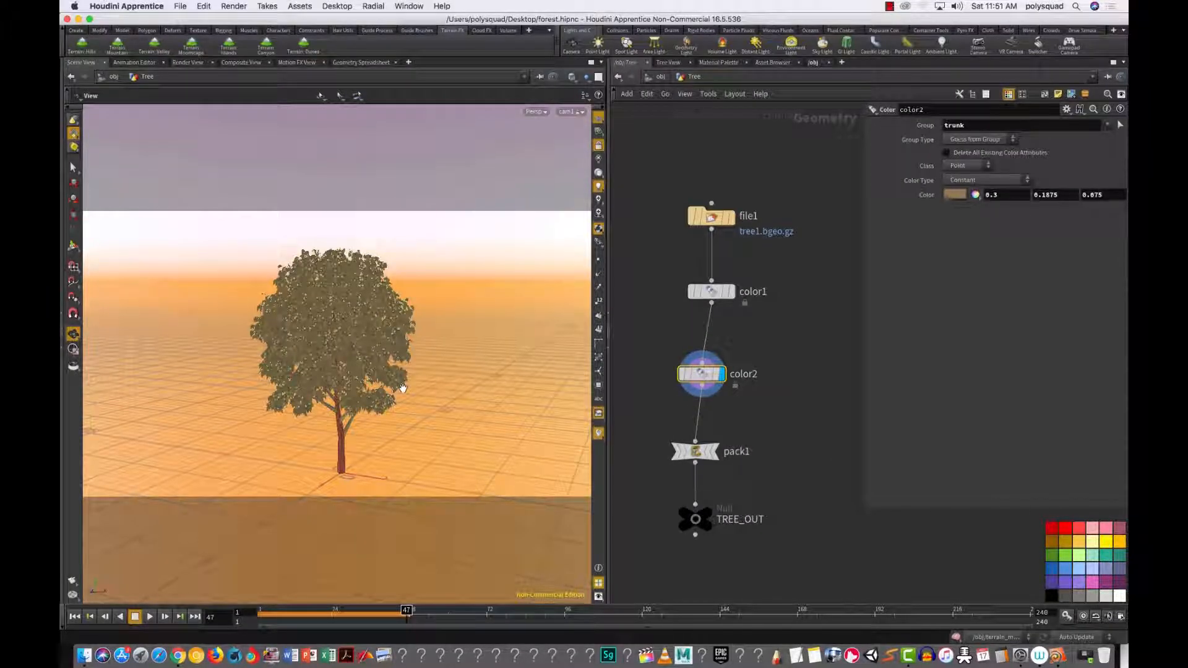
Step: Set the color1 node's color to bright magenta (0.9, 0, 0.45) using a preset swatch
{"action": "left_click", "coordinate": [727, 293]}
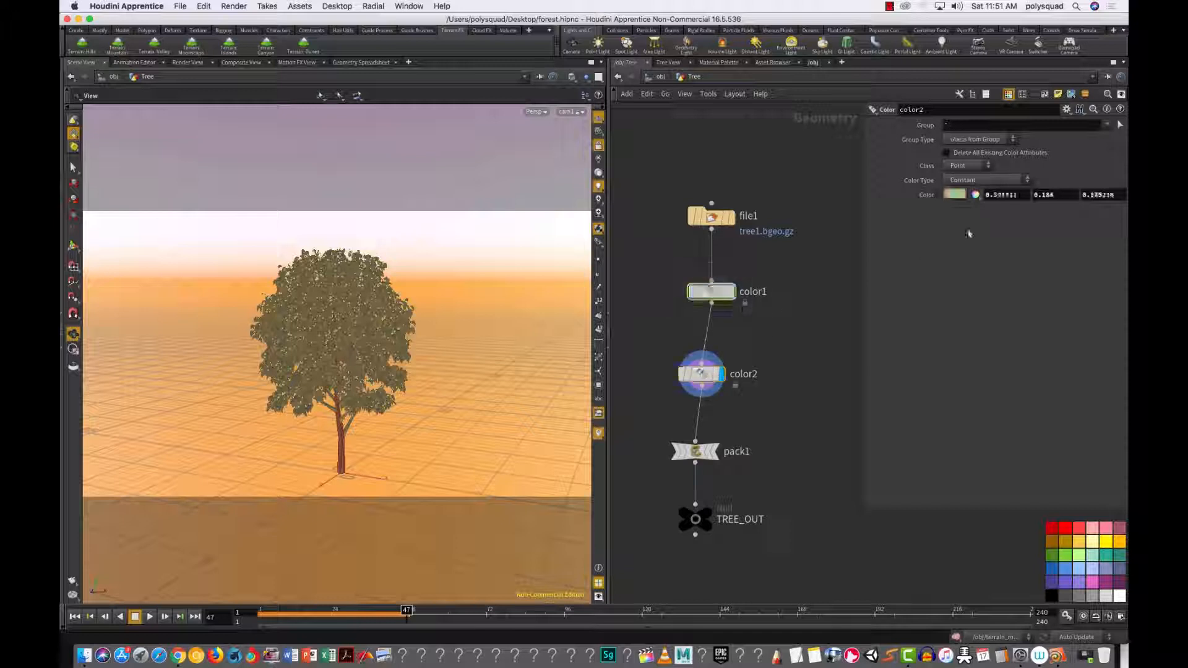
{"action": "left_click", "coordinate": [954, 194]}
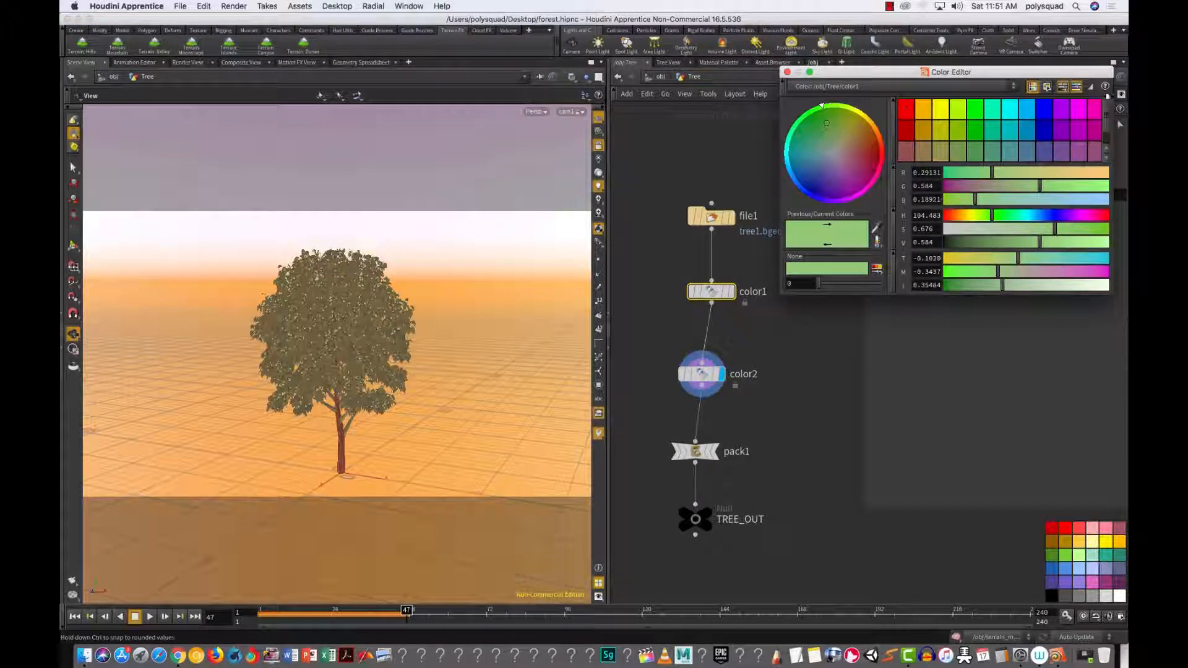
{"action": "left_click", "coordinate": [1095, 109]}
{"action": "left_click", "coordinate": [787, 71]}
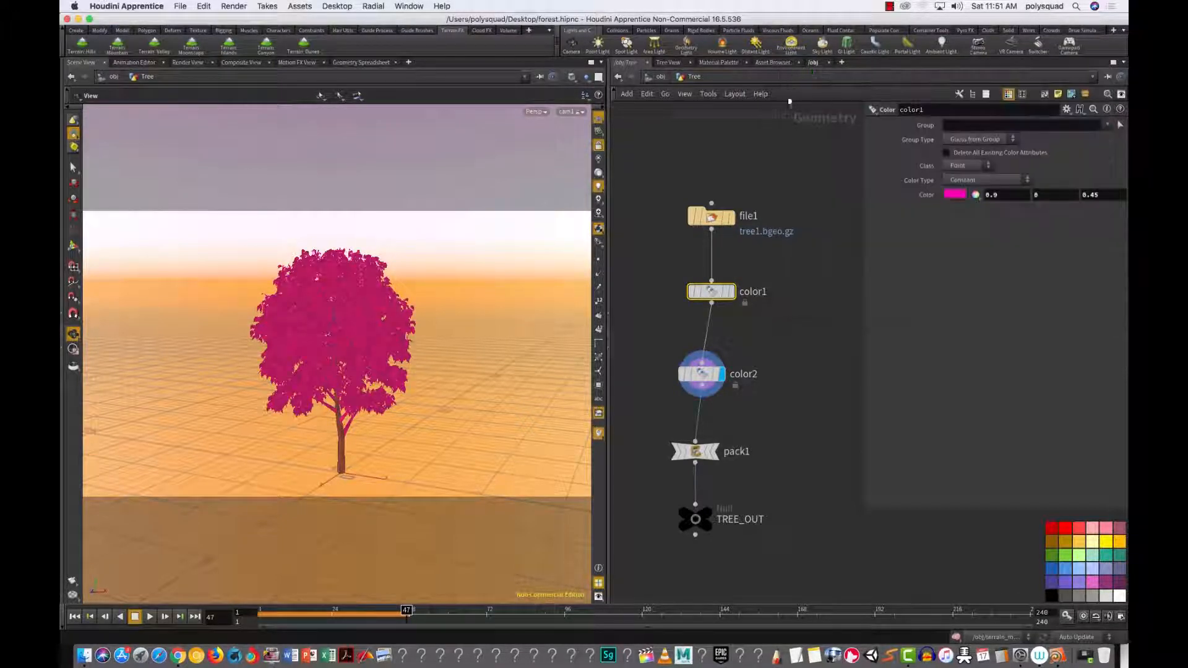
{"action": "left_click", "coordinate": [649, 280]}
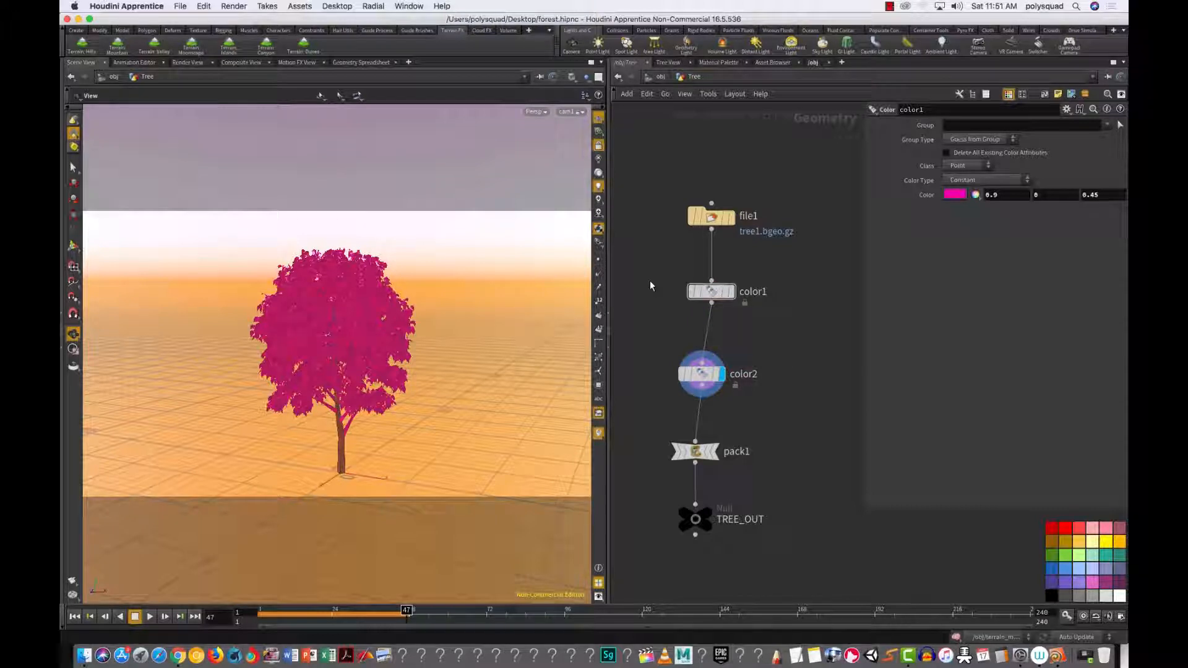
Step: Render the recolored tree, return to the Forest network, and start the render again
{"action": "left_click", "coordinate": [187, 63]}
{"action": "left_click", "coordinate": [91, 78]}
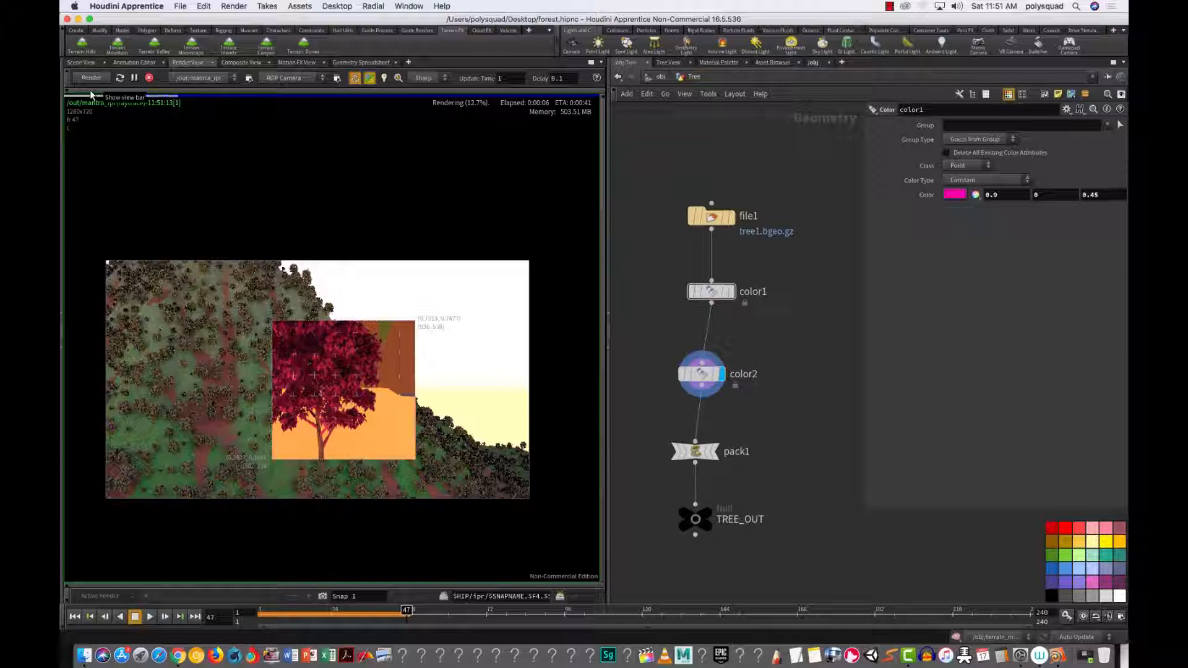
{"action": "left_click", "coordinate": [658, 76]}
{"action": "left_click", "coordinate": [711, 334]}
{"action": "double_click", "coordinate": [712, 333]}
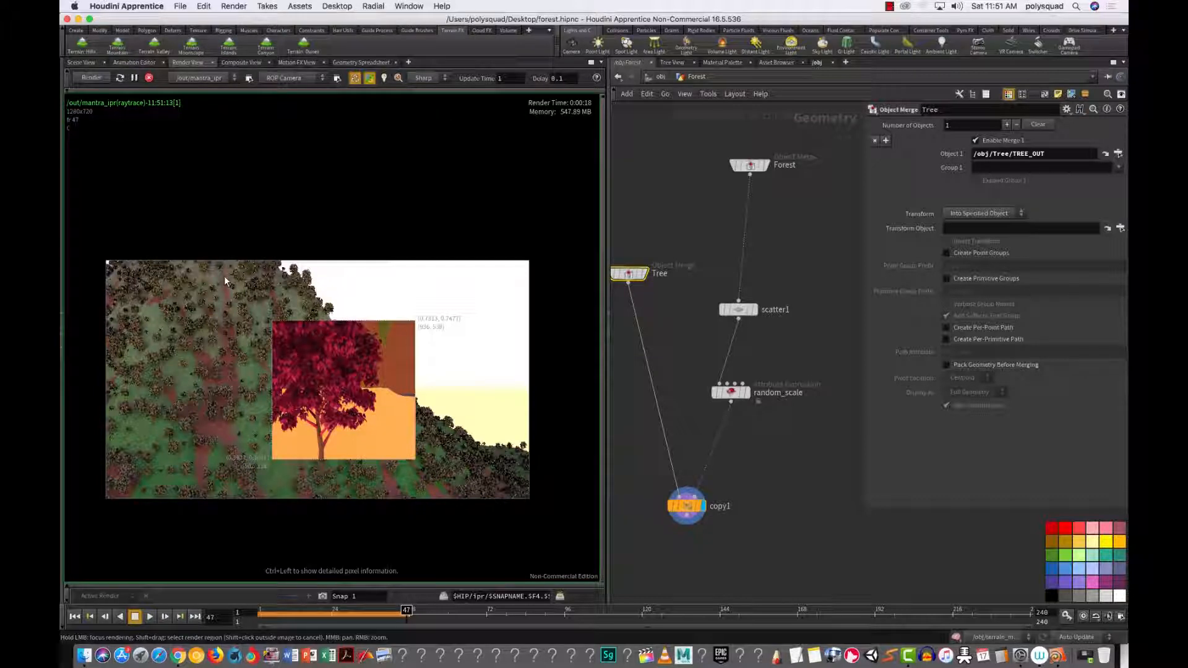
{"action": "left_click", "coordinate": [90, 78]}
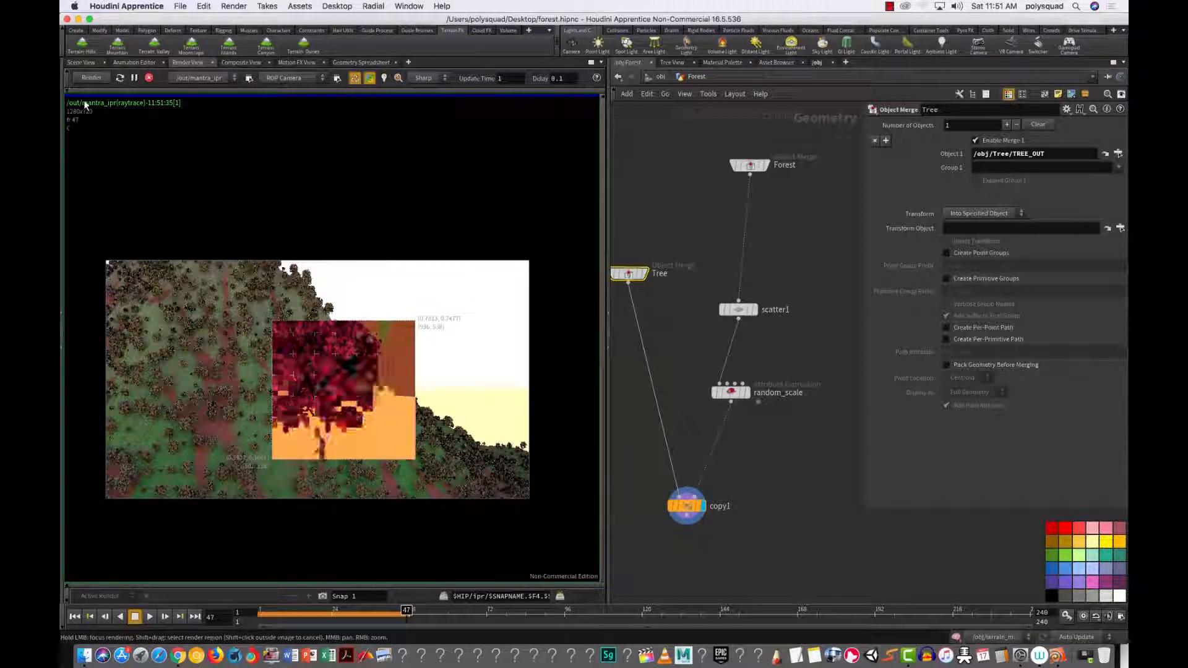
Step: Frame the forested mountainside in the viewport, render it, and clear the render region so the full image renders
{"action": "left_click", "coordinate": [81, 62]}
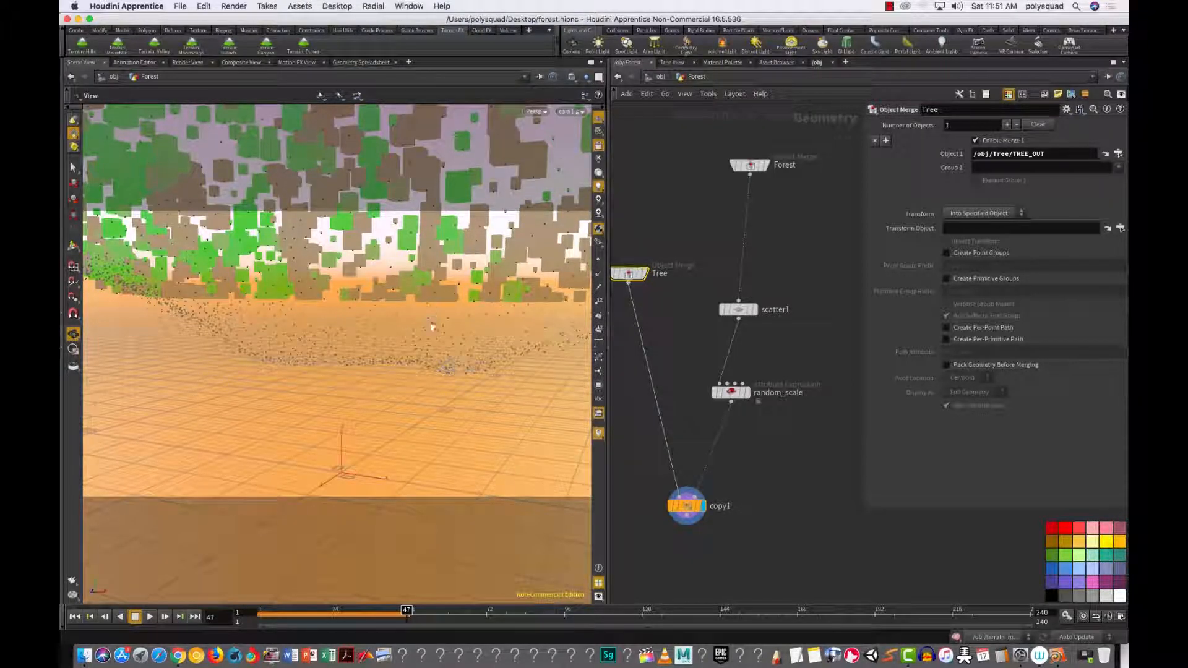
{"action": "key", "text": "g"}
{"action": "left_click_drag", "start_coordinate": [391, 376], "coordinate": [419, 356]}
{"action": "right_click_drag", "start_coordinate": [419, 356], "coordinate": [570, 323]}
{"action": "right_click_drag", "start_coordinate": [396, 375], "coordinate": [533, 347]}
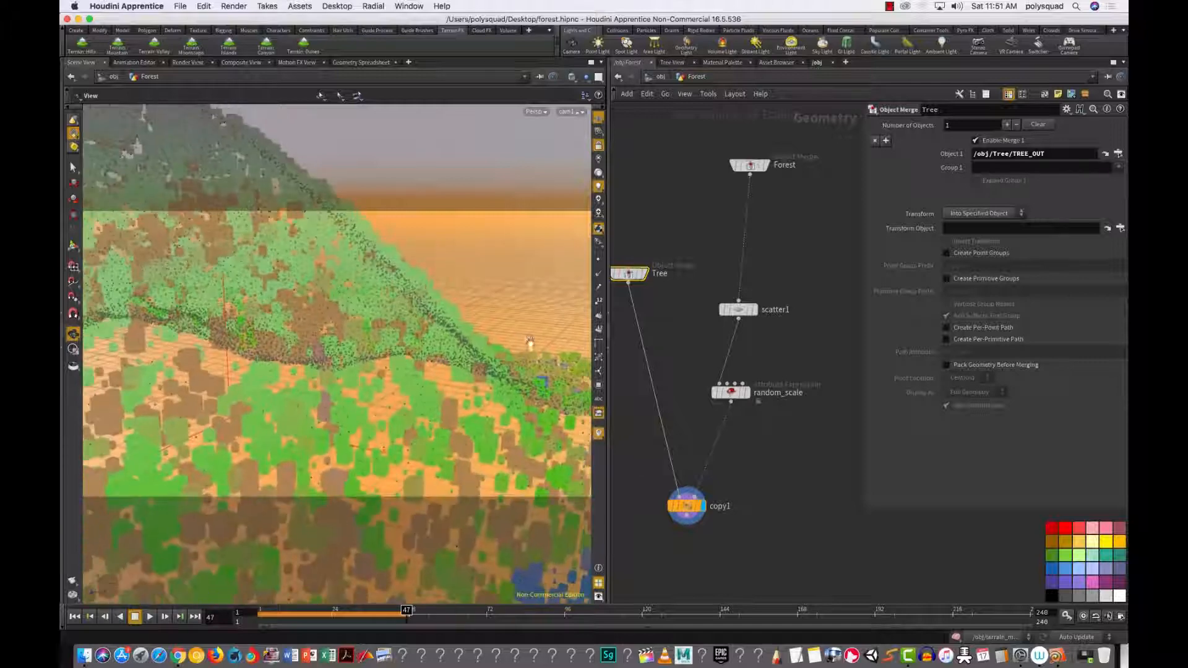
{"action": "left_click", "coordinate": [188, 62]}
{"action": "left_click", "coordinate": [90, 79]}
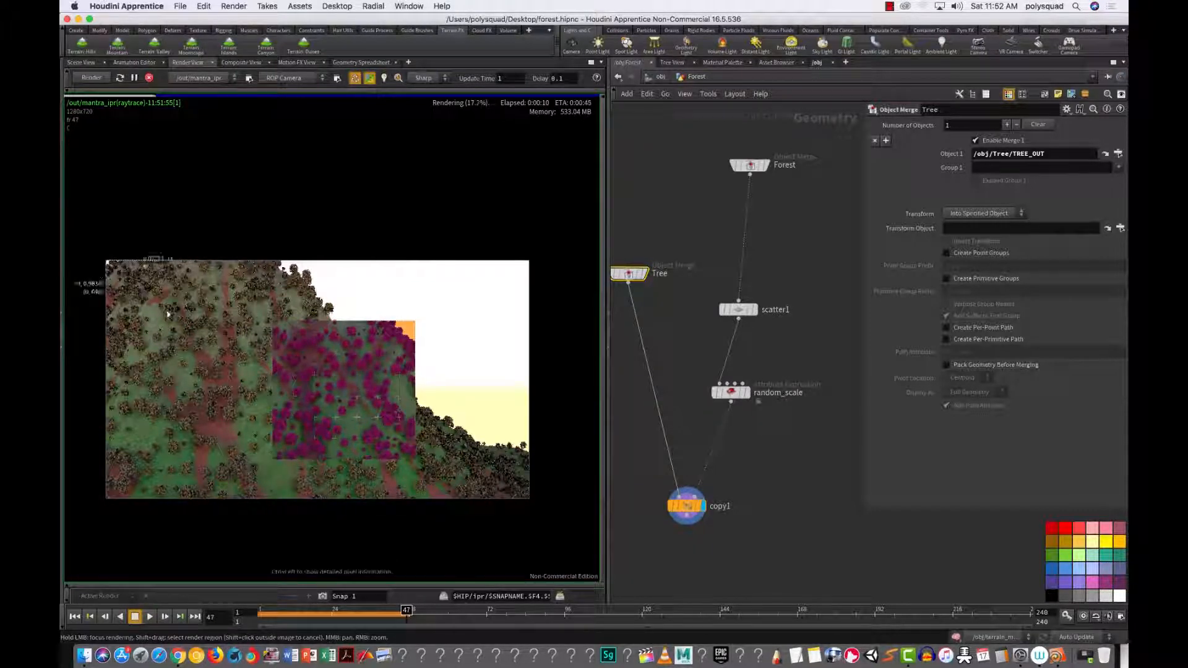
{"action": "left_click", "coordinate": [528, 268], "text": "shift"}
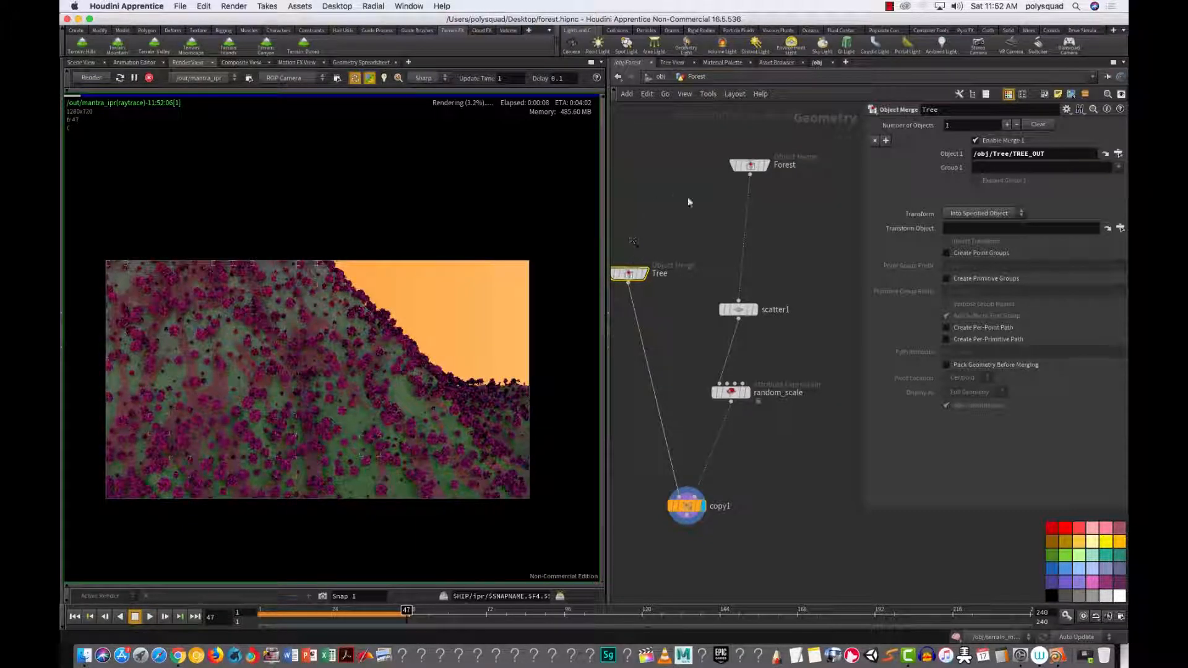
Step: Set the color1 node's color in the Tree network to bright green (0, 0.9, 0)
{"action": "left_click", "coordinate": [1105, 152]}
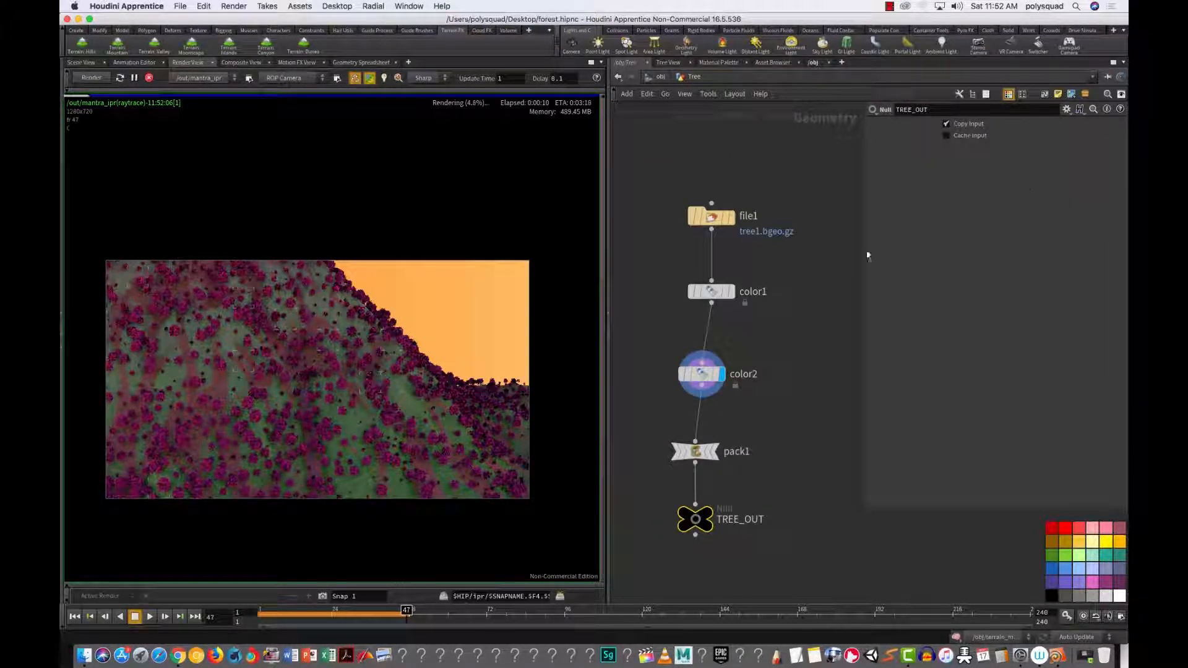
{"action": "left_click", "coordinate": [711, 292]}
{"action": "left_click", "coordinate": [955, 194]}
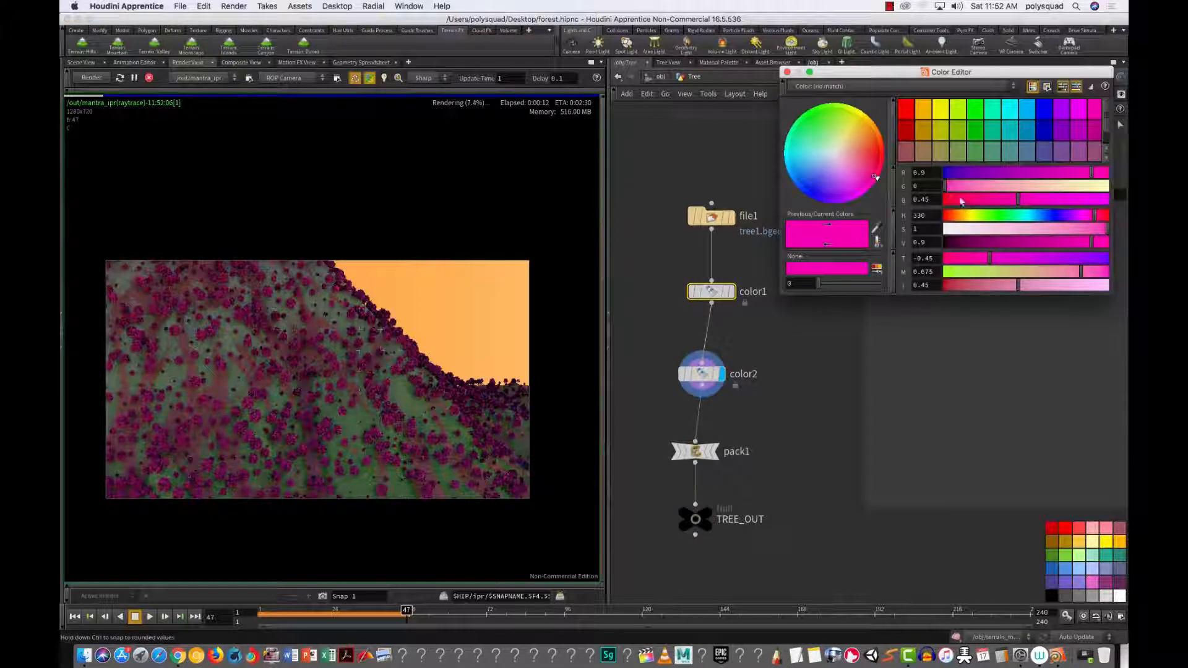
{"action": "left_click", "coordinate": [975, 109]}
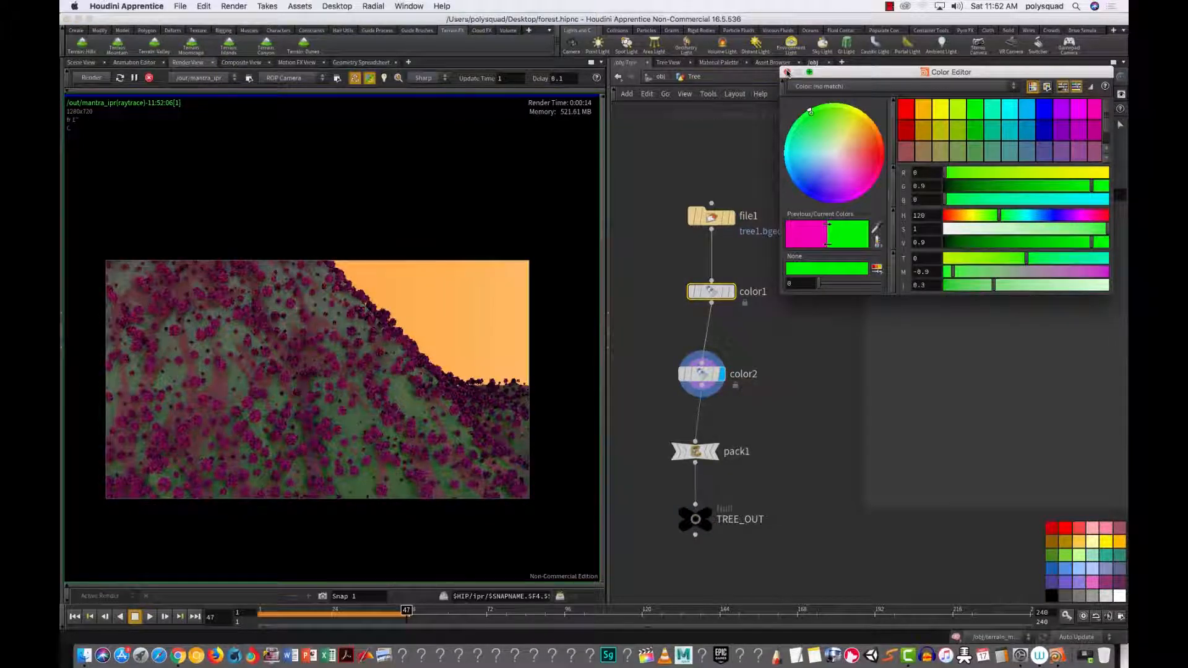
{"action": "left_click", "coordinate": [787, 72]}
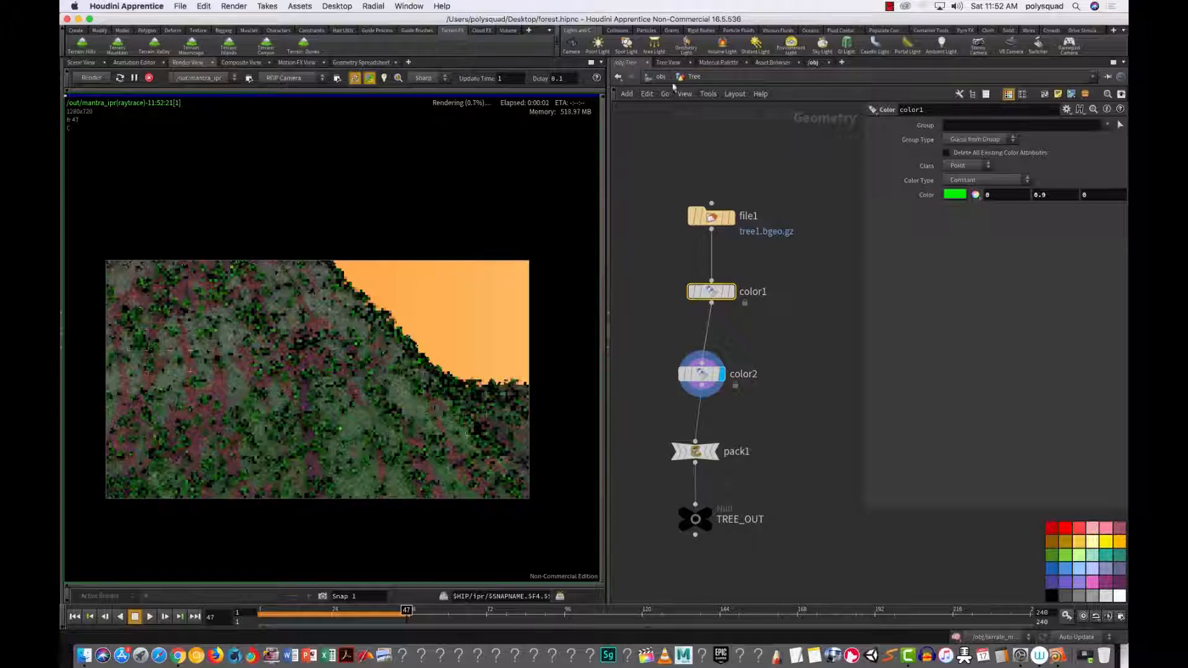
Step: Return to the Forest network, select the random_scale node, and stop the render
{"action": "key", "text": "u"}
{"action": "double_click", "coordinate": [725, 330]}
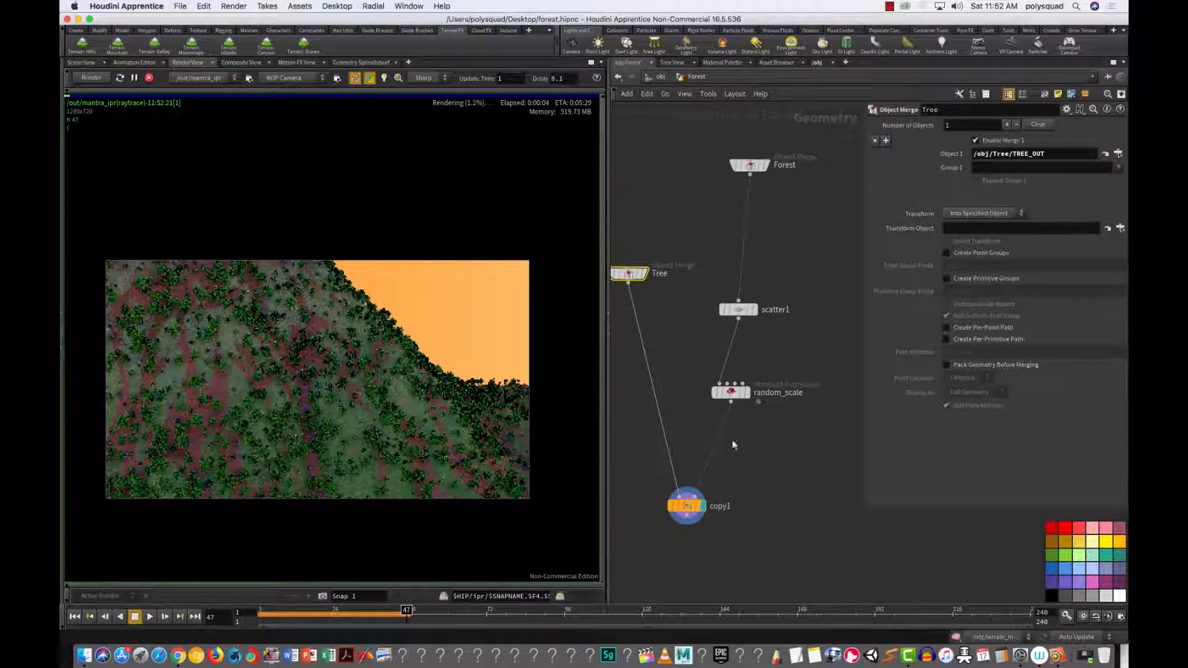
{"action": "left_click", "coordinate": [731, 392]}
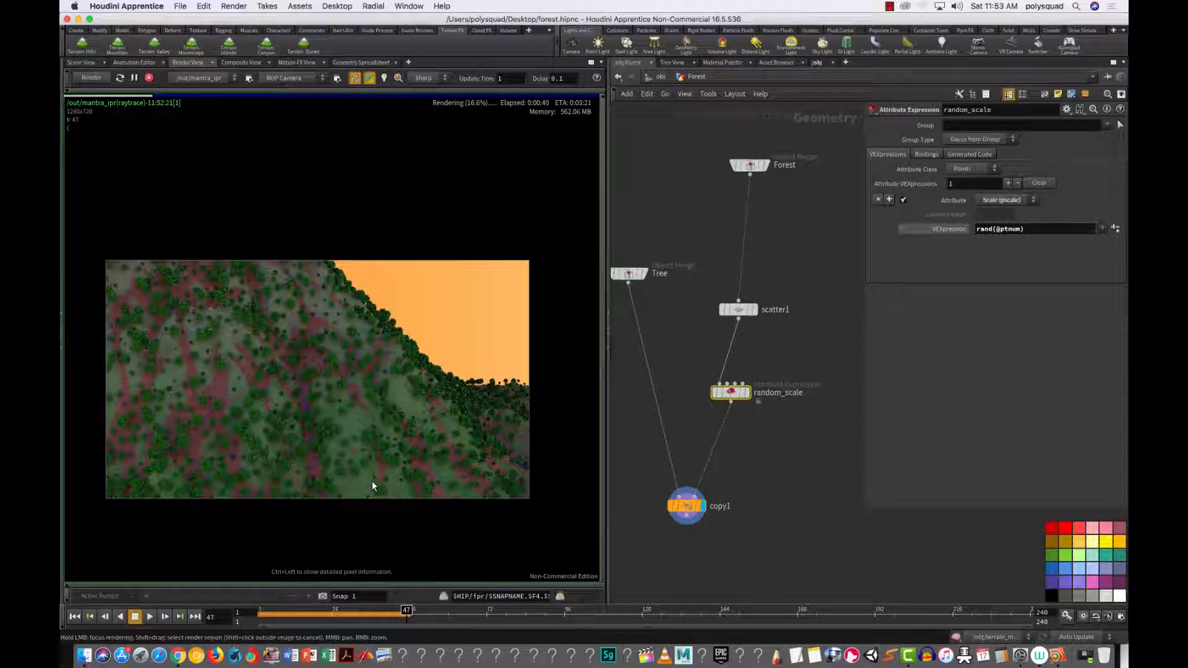
{"action": "left_click", "coordinate": [149, 77]}
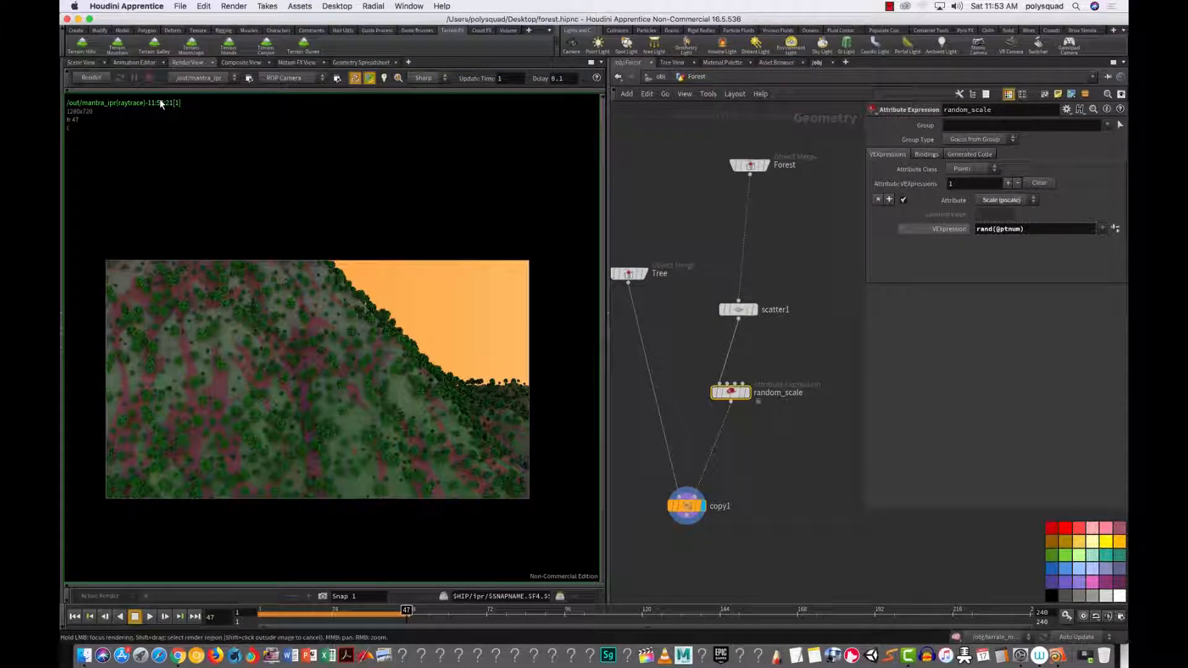
Step: Launch Adobe Photoshop CC 2018 through a system search and enlarge its window to fill the screen
{"action": "key", "text": "super+space"}
{"action": "type", "text": "pho"}
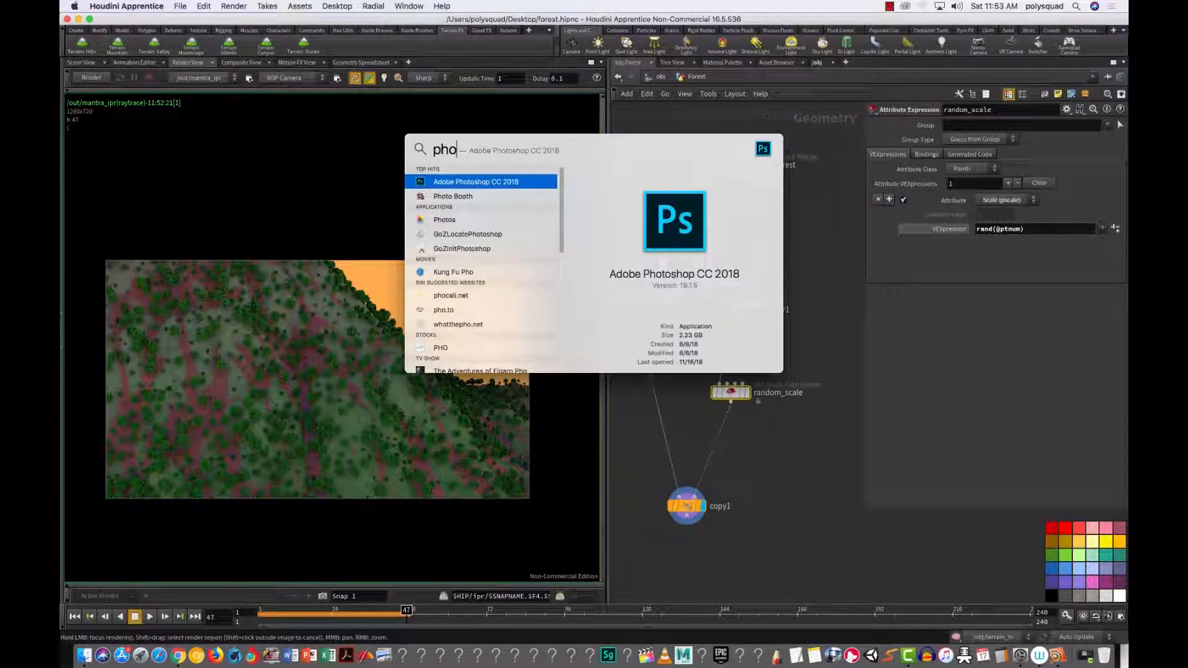
{"action": "key", "text": "Return"}
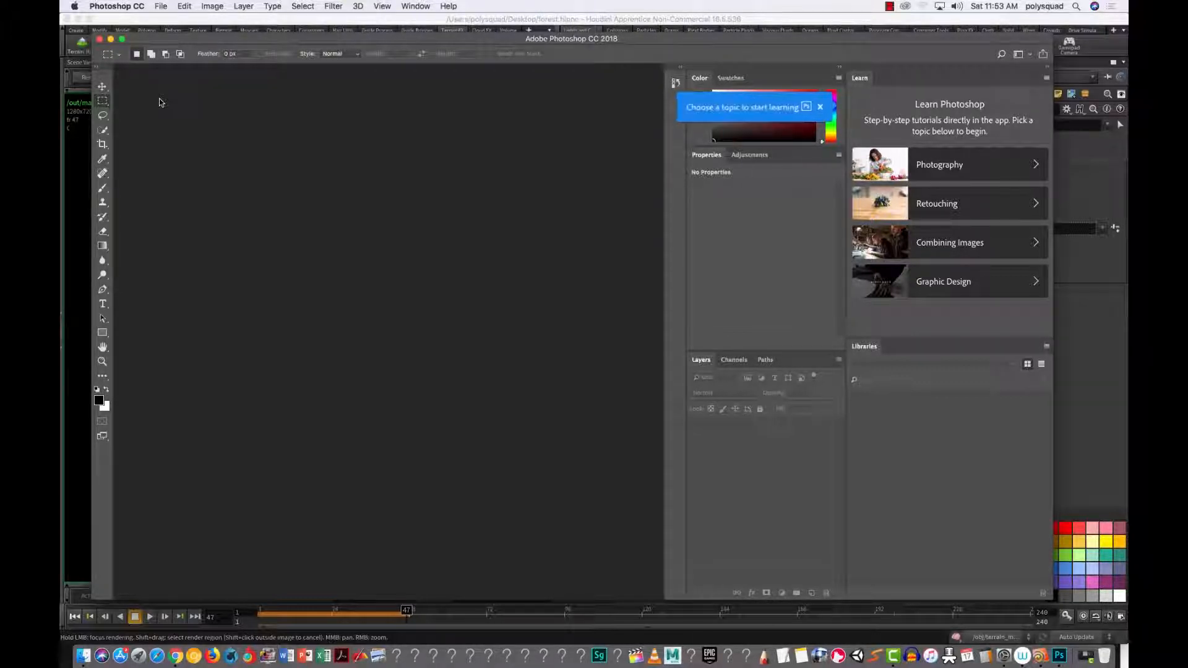
{"action": "left_click", "coordinate": [123, 40]}
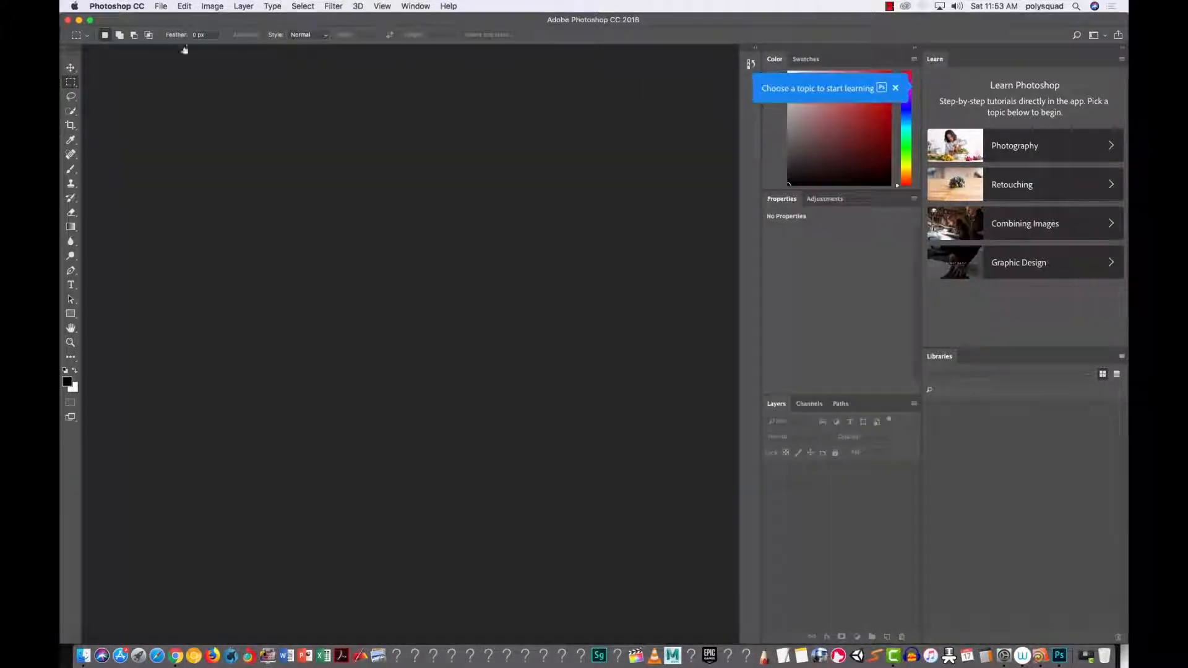
Step: Create a new 7 x 5 inch, 300 ppi document from the Default Photoshop Size preset
{"action": "left_click", "coordinate": [161, 6]}
{"action": "left_click", "coordinate": [173, 21]}
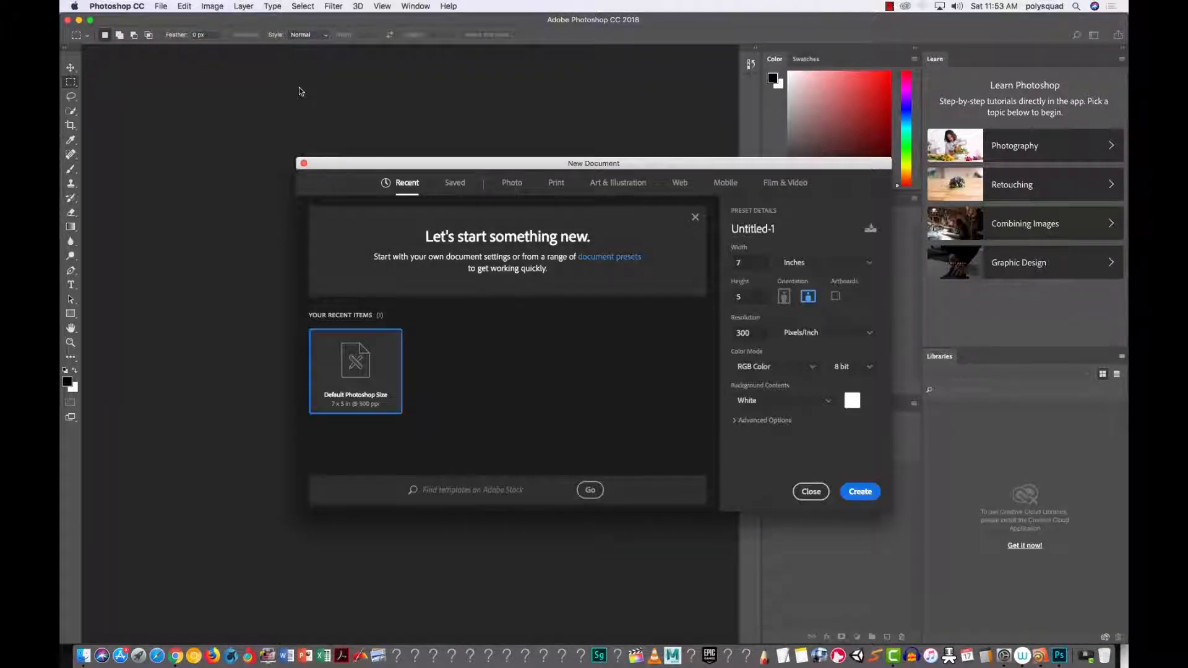
{"action": "double_click", "coordinate": [358, 368]}
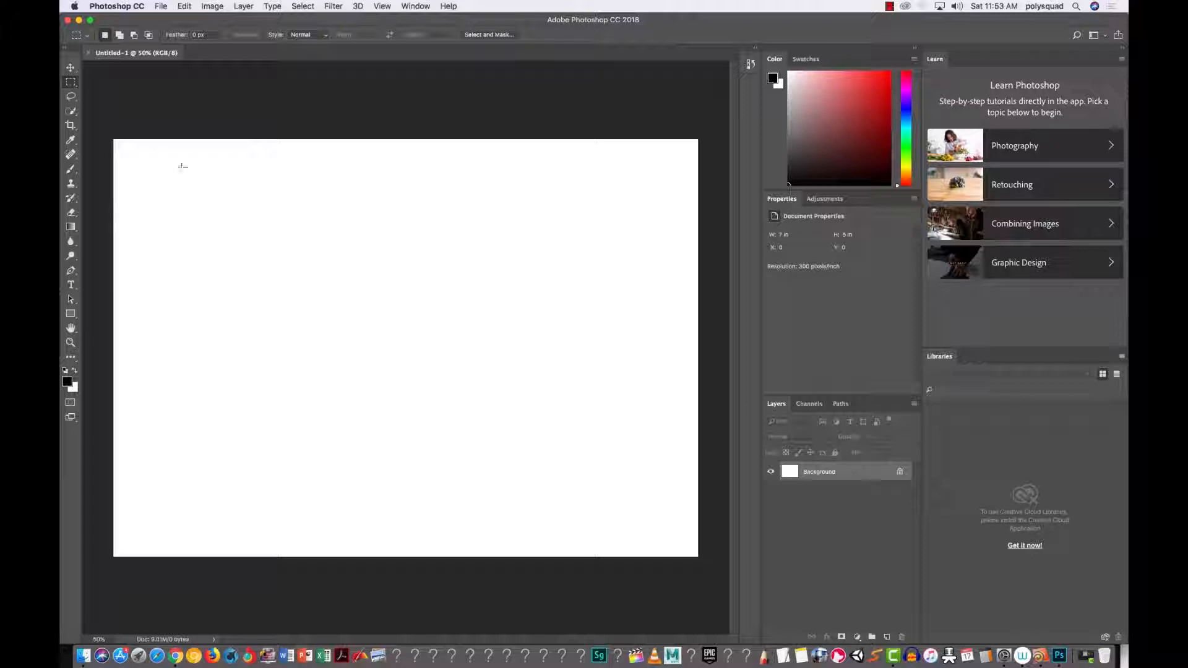
Step: With the Brush tool, sketch a rough circle containing scattered dots, and label some of them 1, 2, 3 and 402
{"action": "left_click", "coordinate": [71, 169]}
{"action": "left_click", "coordinate": [252, 235]}
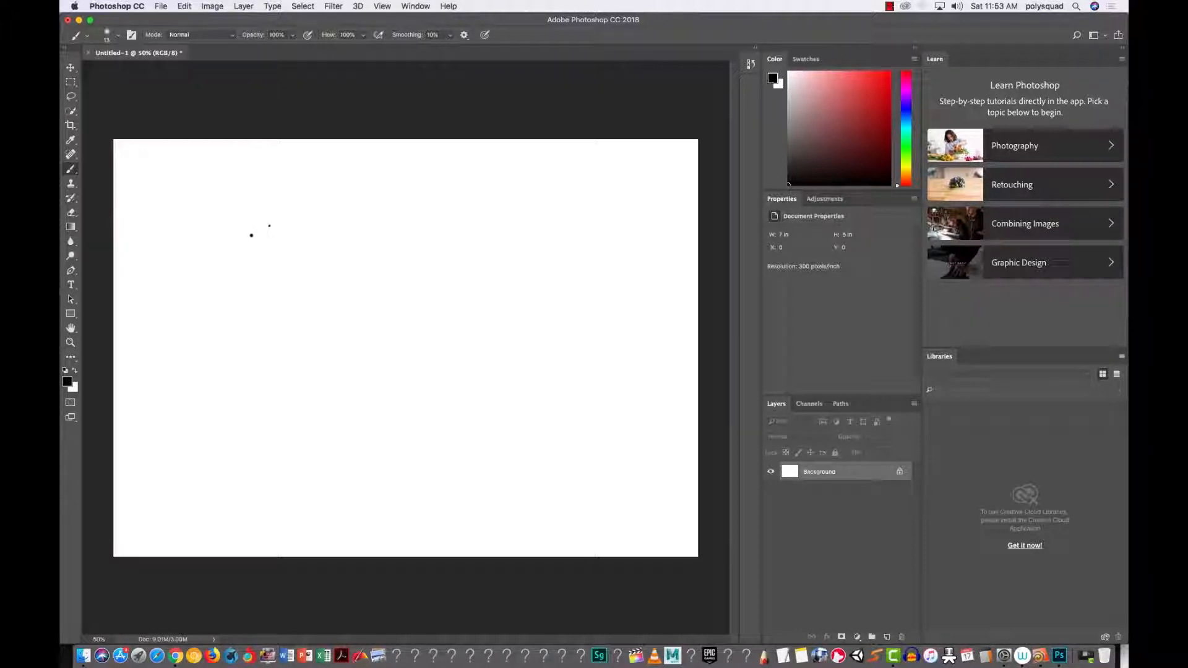
{"action": "mouse_move", "coordinate": [242, 267]}
{"action": "left_mouse_down"}
{"action": "mouse_move", "coordinate": [226, 273]}
{"action": "mouse_move", "coordinate": [273, 403]}
{"action": "mouse_move", "coordinate": [291, 279]}
{"action": "mouse_move", "coordinate": [245, 267]}
{"action": "left_mouse_up"}
{"action": "left_click", "coordinate": [269, 274]}
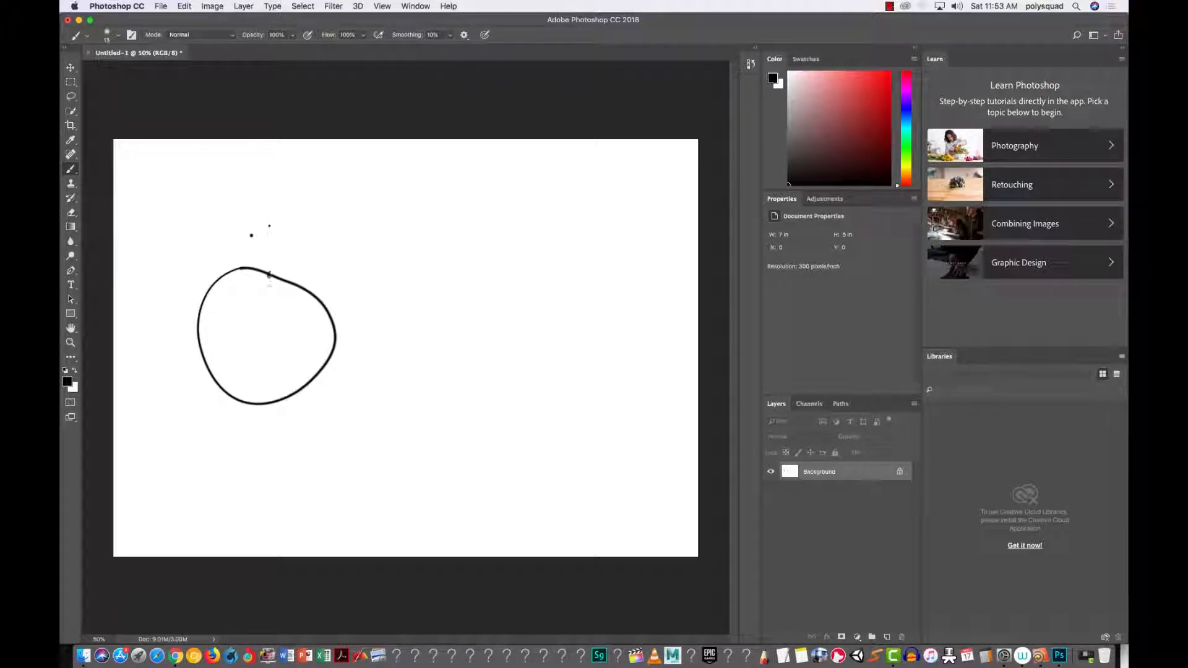
{"action": "left_click", "coordinate": [292, 356]}
{"action": "left_click", "coordinate": [234, 332]}
{"action": "left_click", "coordinate": [240, 358]}
{"action": "left_click_drag", "start_coordinate": [245, 367], "coordinate": [248, 374]}
{"action": "left_click_drag", "start_coordinate": [308, 321], "coordinate": [309, 333]}
{"action": "left_click_drag", "start_coordinate": [229, 288], "coordinate": [255, 291]}
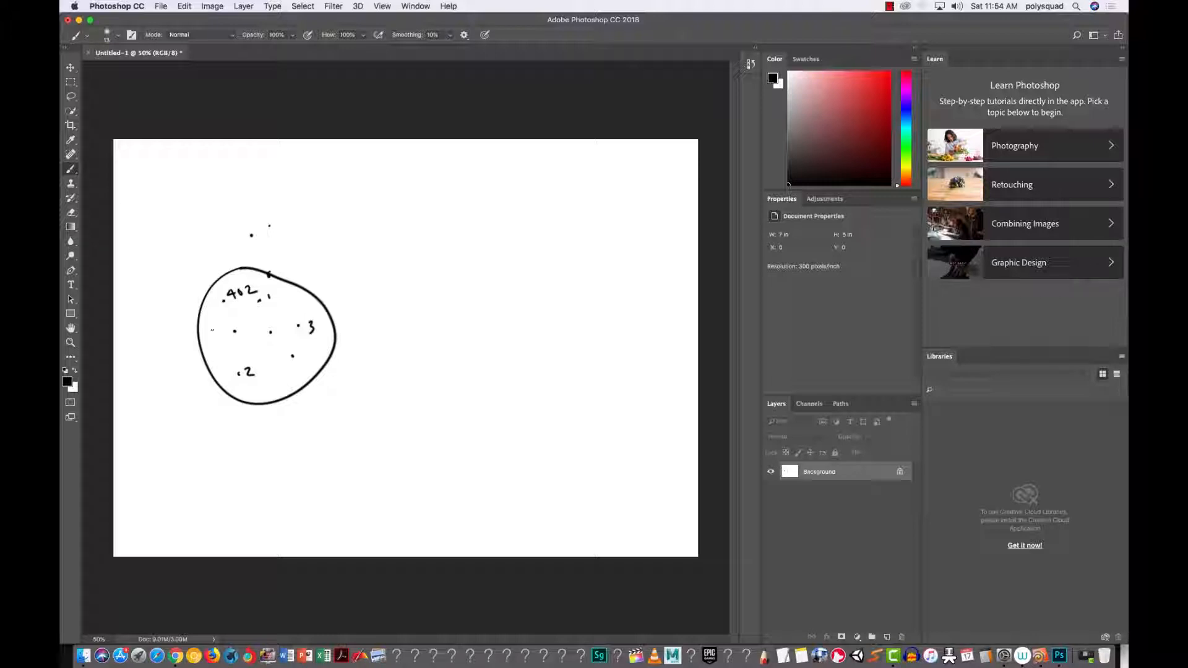
{"action": "mouse_move", "coordinate": [362, 177]}
{"action": "left_mouse_down"}
{"action": "mouse_move", "coordinate": [380, 199]}
{"action": "mouse_move", "coordinate": [390, 193]}
{"action": "left_mouse_up"}
{"action": "left_click_drag", "start_coordinate": [386, 180], "coordinate": [421, 192]}
{"action": "left_click", "coordinate": [423, 190]}
{"action": "left_click_drag", "start_coordinate": [424, 193], "coordinate": [440, 193]}
{"action": "mouse_move", "coordinate": [531, 180]}
{"action": "left_mouse_down"}
{"action": "mouse_move", "coordinate": [521, 173]}
{"action": "mouse_move", "coordinate": [590, 187]}
{"action": "left_mouse_up"}
{"action": "left_click", "coordinate": [524, 182]}
{"action": "left_click_drag", "start_coordinate": [589, 174], "coordinate": [577, 190]}
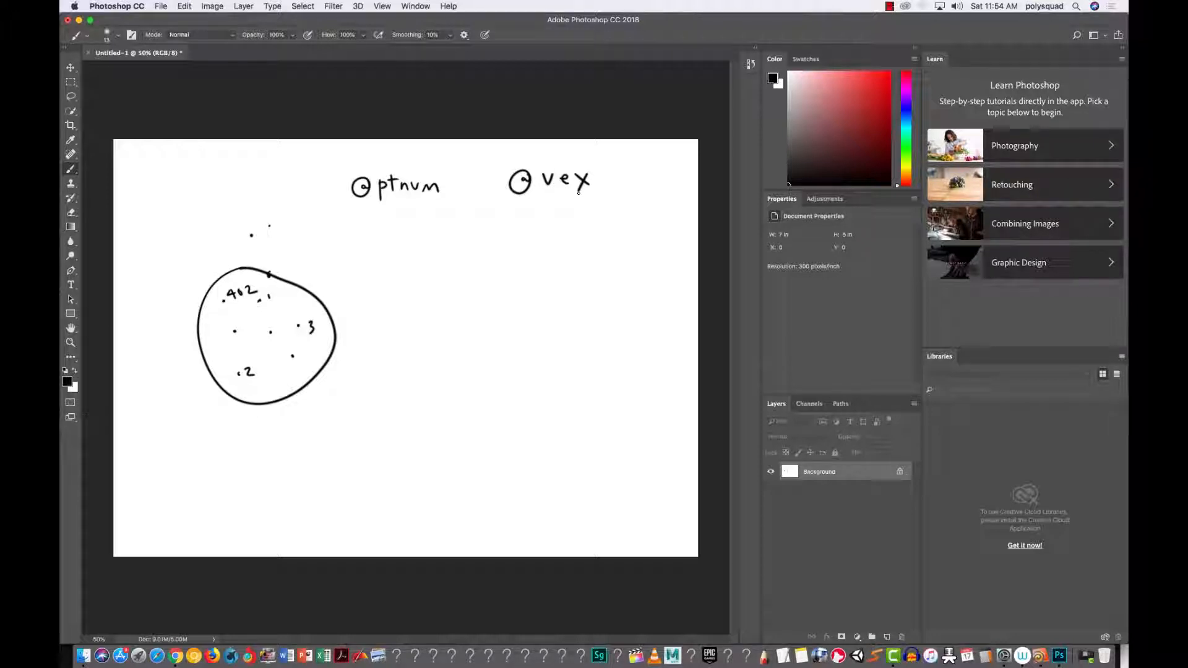
{"action": "left_click_drag", "start_coordinate": [543, 195], "coordinate": [600, 201]}
Step: Handwrite "$ hscript" below "@ vex" and undo the stray diagonal stroke
{"action": "left_click_drag", "start_coordinate": [501, 236], "coordinate": [481, 266]}
{"action": "mouse_move", "coordinate": [489, 230]}
{"action": "left_mouse_down"}
{"action": "mouse_move", "coordinate": [494, 272]}
{"action": "mouse_move", "coordinate": [581, 253]}
{"action": "left_mouse_up"}
{"action": "left_click_drag", "start_coordinate": [589, 253], "coordinate": [599, 262]}
{"action": "left_click", "coordinate": [585, 246]}
{"action": "left_click_drag", "start_coordinate": [615, 235], "coordinate": [625, 260]}
{"action": "left_click_drag", "start_coordinate": [607, 247], "coordinate": [628, 242]}
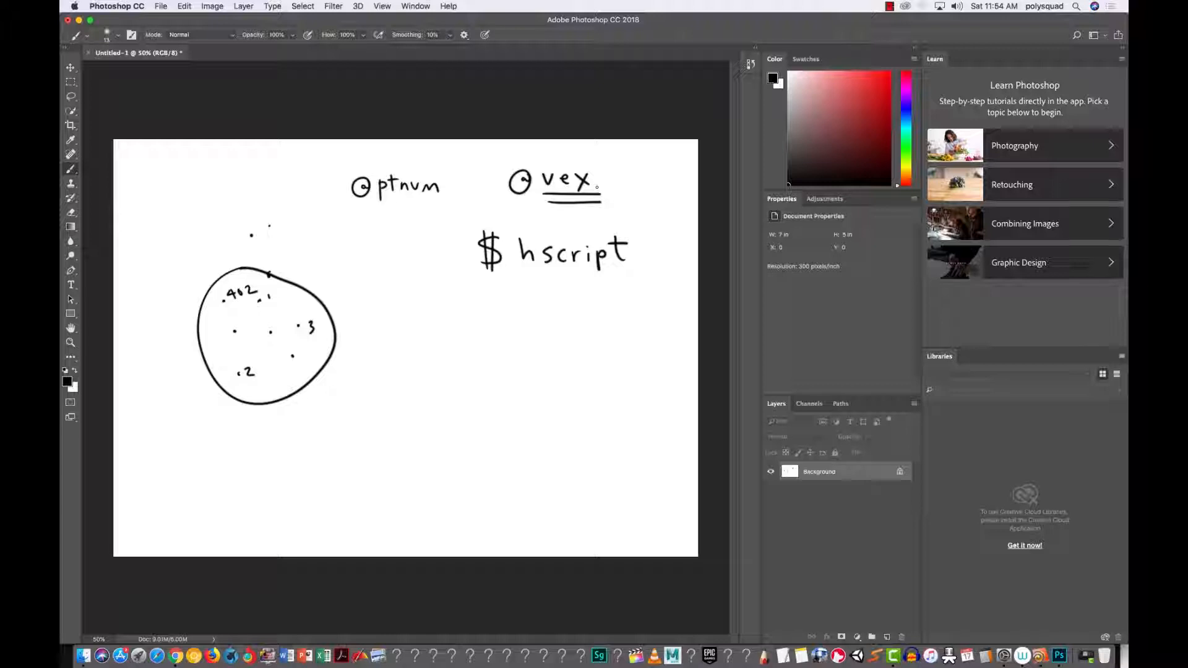
{"action": "left_click_drag", "start_coordinate": [572, 256], "coordinate": [492, 495]}
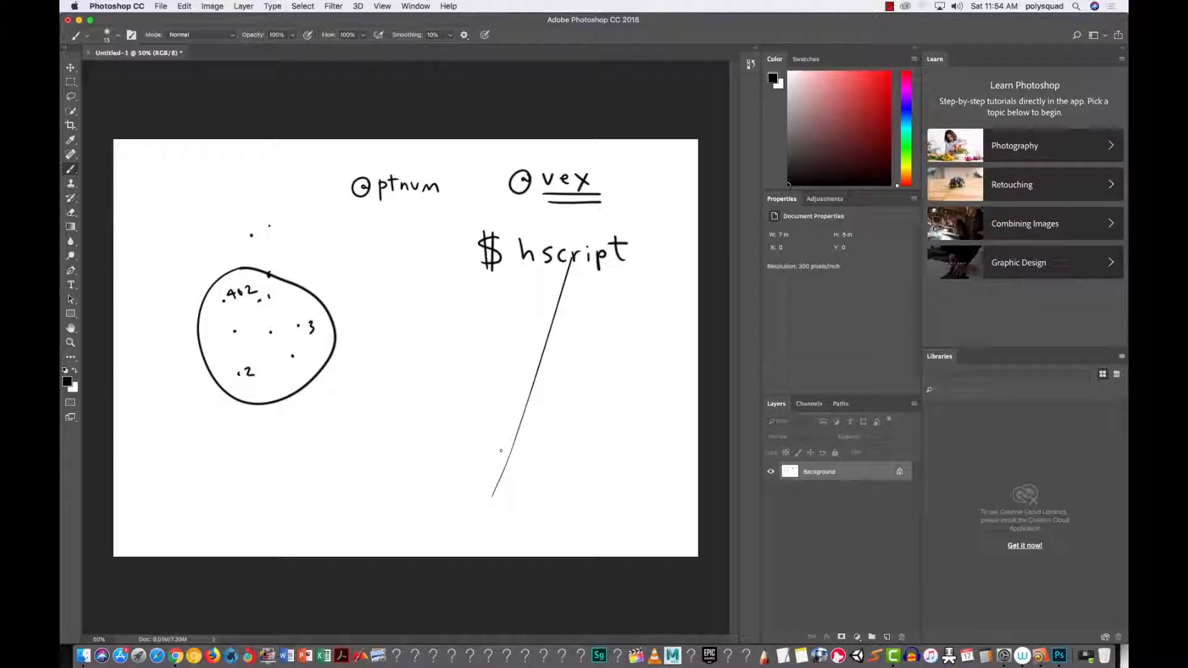
{"action": "key", "text": "super+z"}
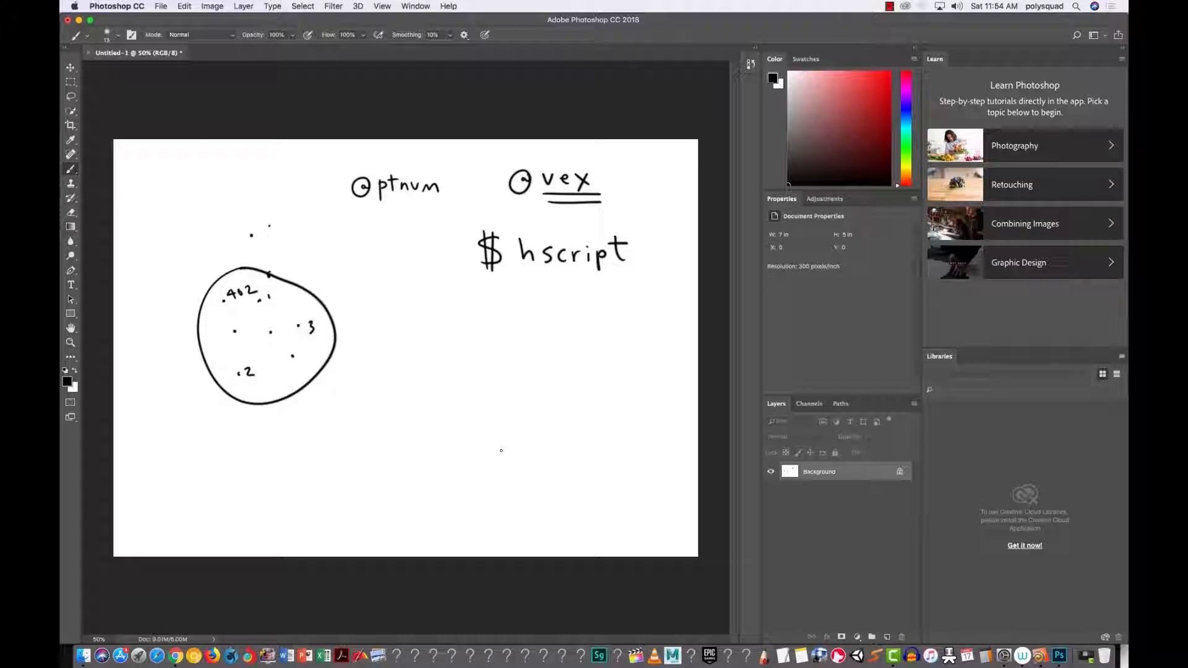
Step: Handwrite "$F" below the hscript note and underline it twice
{"action": "mouse_move", "coordinate": [473, 296]}
{"action": "left_mouse_down"}
{"action": "mouse_move", "coordinate": [459, 329]}
{"action": "mouse_move", "coordinate": [505, 295]}
{"action": "mouse_move", "coordinate": [483, 321]}
{"action": "left_mouse_up"}
{"action": "left_click_drag", "start_coordinate": [482, 310], "coordinate": [509, 308]}
{"action": "left_click_drag", "start_coordinate": [458, 337], "coordinate": [517, 332]}
{"action": "left_click_drag", "start_coordinate": [459, 344], "coordinate": [511, 344]}
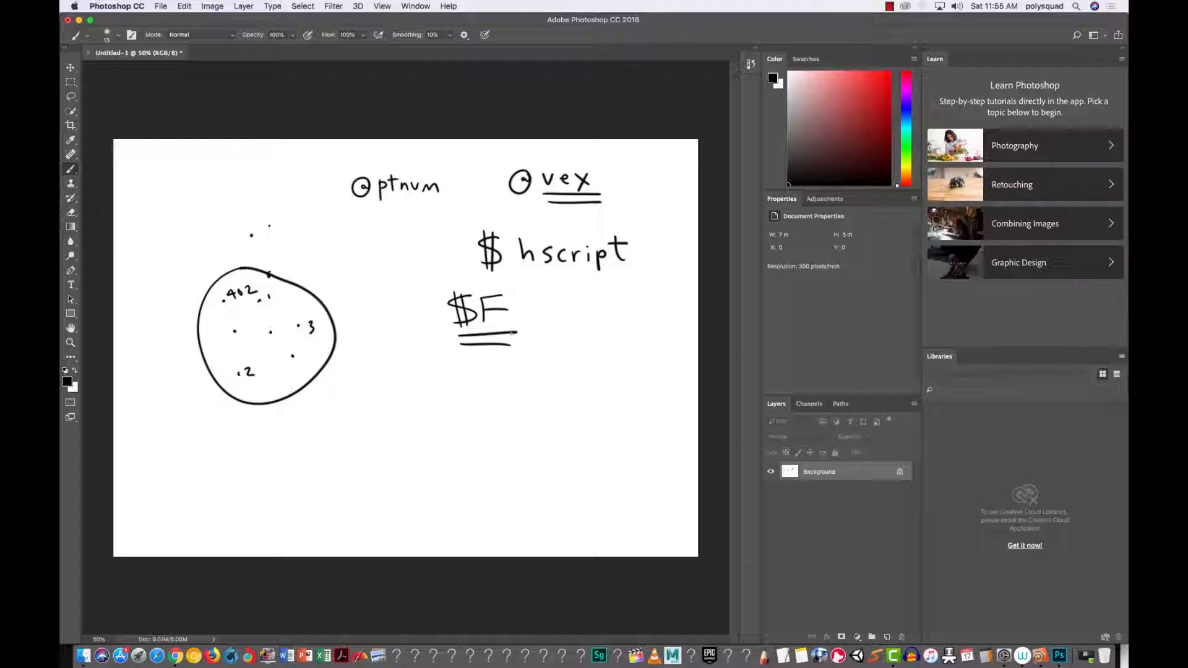
Step: Draw arrows pointing at "@ vex" and "$ hscript", and an open frame around the vex, hscript and $F notes
{"action": "left_click_drag", "start_coordinate": [473, 156], "coordinate": [501, 182]}
{"action": "mouse_move", "coordinate": [500, 160]}
{"action": "left_mouse_down"}
{"action": "mouse_move", "coordinate": [501, 183]}
{"action": "mouse_move", "coordinate": [485, 183]}
{"action": "left_mouse_up"}
{"action": "left_click_drag", "start_coordinate": [649, 196], "coordinate": [625, 230]}
{"action": "left_click_drag", "start_coordinate": [626, 230], "coordinate": [649, 217]}
{"action": "mouse_move", "coordinate": [465, 149]}
{"action": "left_mouse_down"}
{"action": "mouse_move", "coordinate": [453, 186]}
{"action": "mouse_move", "coordinate": [456, 337]}
{"action": "mouse_move", "coordinate": [631, 368]}
{"action": "left_mouse_up"}
{"action": "right_click", "coordinate": [470, 151]}
{"action": "key", "text": "Escape"}
{"action": "left_click_drag", "start_coordinate": [468, 148], "coordinate": [658, 159]}
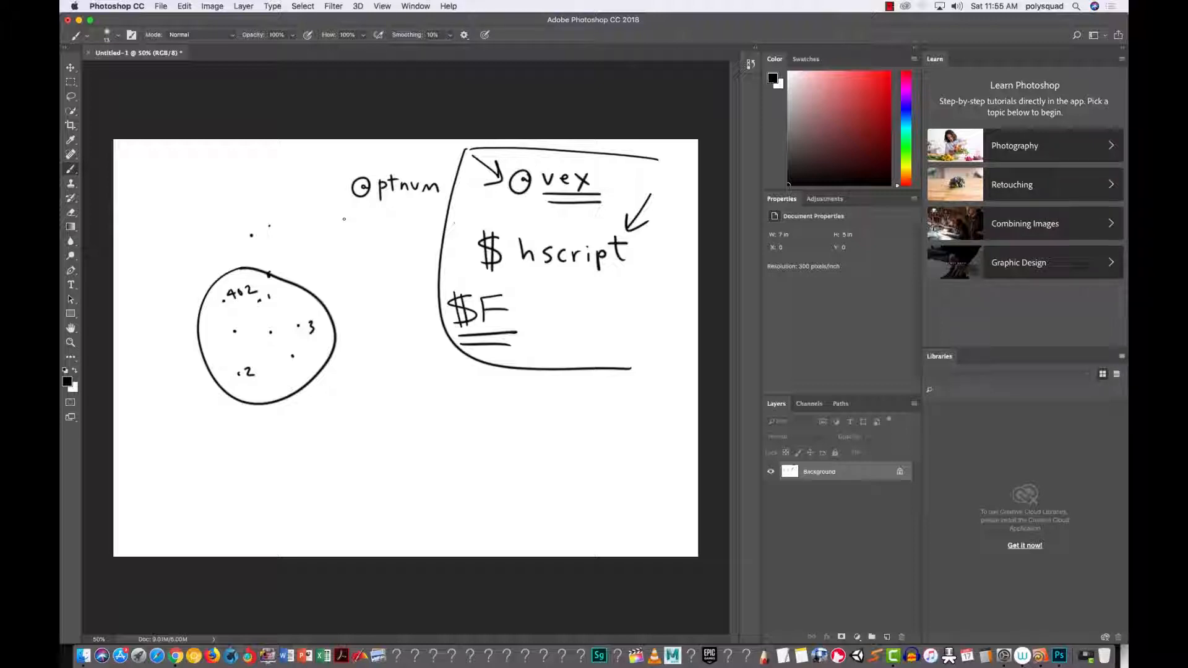
{"action": "mouse_move", "coordinate": [417, 160]}
{"action": "left_mouse_down"}
{"action": "mouse_move", "coordinate": [349, 166]}
{"action": "mouse_move", "coordinate": [465, 186]}
{"action": "mouse_move", "coordinate": [433, 164]}
{"action": "left_mouse_up"}
{"action": "left_click_drag", "start_coordinate": [323, 239], "coordinate": [357, 248]}
{"action": "left_click", "coordinate": [357, 232]}
{"action": "left_click_drag", "start_coordinate": [361, 248], "coordinate": [375, 248]}
{"action": "mouse_move", "coordinate": [383, 230]}
{"action": "left_mouse_down"}
{"action": "mouse_move", "coordinate": [388, 249]}
{"action": "mouse_move", "coordinate": [394, 238]}
{"action": "mouse_move", "coordinate": [367, 278]}
{"action": "mouse_move", "coordinate": [400, 279]}
{"action": "left_mouse_up"}
{"action": "left_click_drag", "start_coordinate": [404, 259], "coordinate": [413, 283]}
{"action": "left_click_drag", "start_coordinate": [414, 277], "coordinate": [427, 285]}
{"action": "left_click_drag", "start_coordinate": [427, 268], "coordinate": [438, 284]}
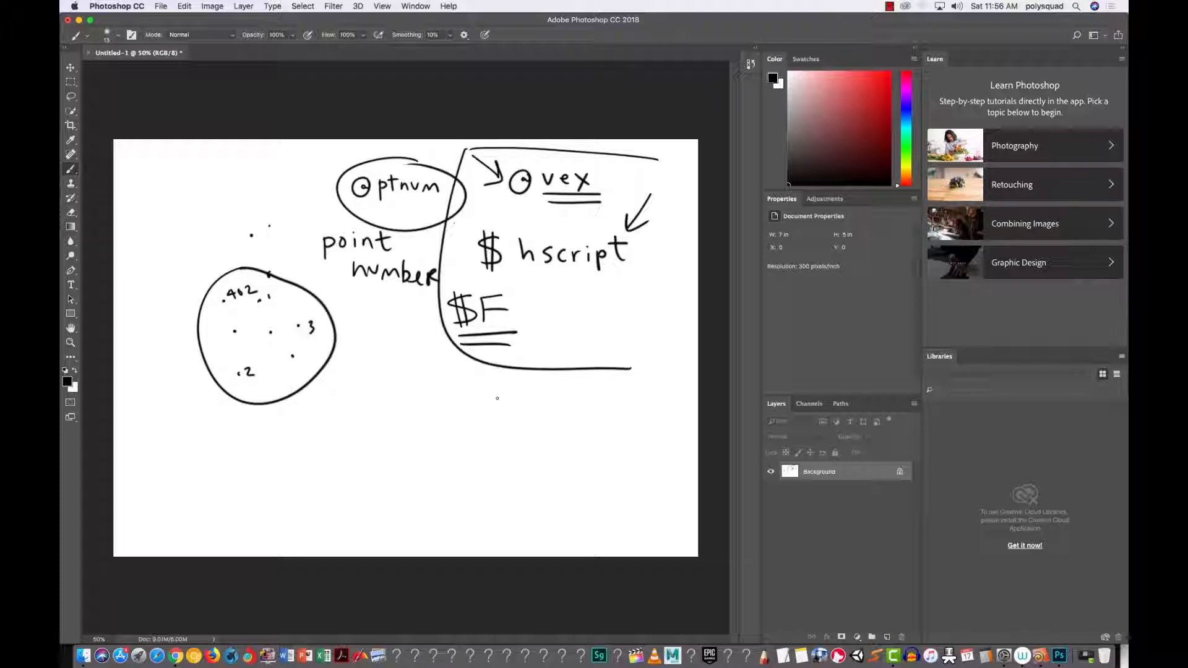
Step: Handwrite "rand 0 → 1" below the framed notes, with "pseudo random" on the line under it
{"action": "left_click_drag", "start_coordinate": [341, 404], "coordinate": [405, 421]}
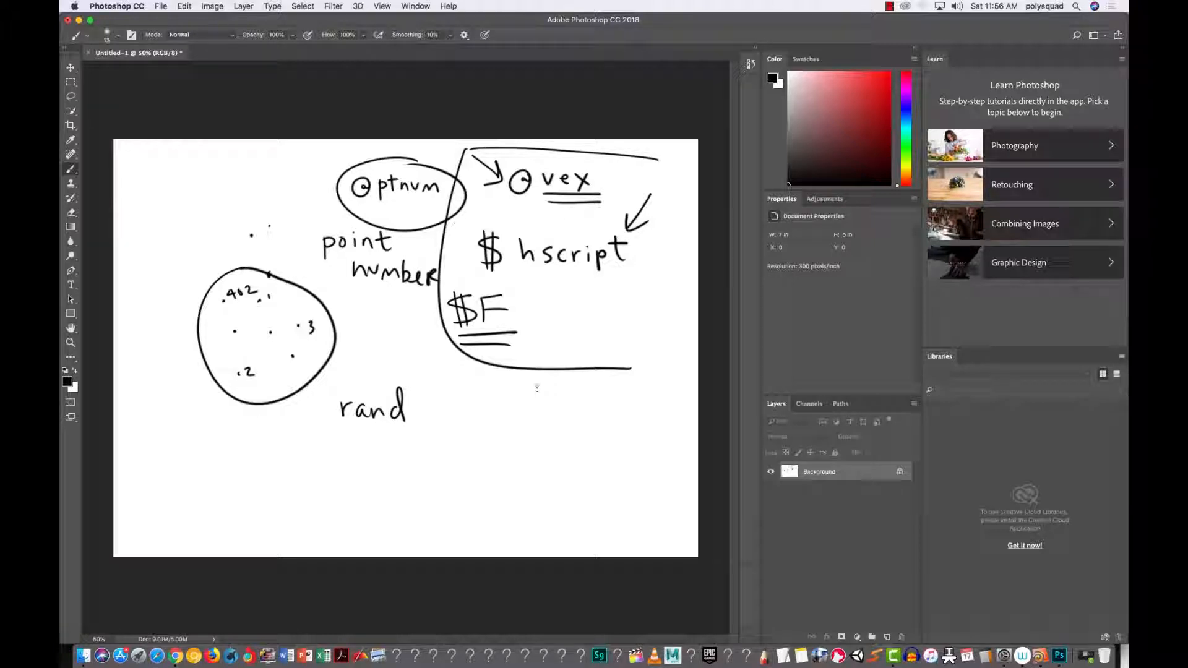
{"action": "mouse_move", "coordinate": [452, 396]}
{"action": "left_mouse_down"}
{"action": "mouse_move", "coordinate": [451, 420]}
{"action": "mouse_move", "coordinate": [528, 409]}
{"action": "mouse_move", "coordinate": [520, 421]}
{"action": "mouse_move", "coordinate": [560, 396]}
{"action": "mouse_move", "coordinate": [561, 426]}
{"action": "left_mouse_up"}
{"action": "left_click_drag", "start_coordinate": [555, 425], "coordinate": [587, 426]}
{"action": "left_click_drag", "start_coordinate": [339, 444], "coordinate": [342, 476]}
{"action": "mouse_move", "coordinate": [339, 448]}
{"action": "left_mouse_down"}
{"action": "mouse_move", "coordinate": [355, 460]}
{"action": "mouse_move", "coordinate": [574, 465]}
{"action": "left_mouse_up"}
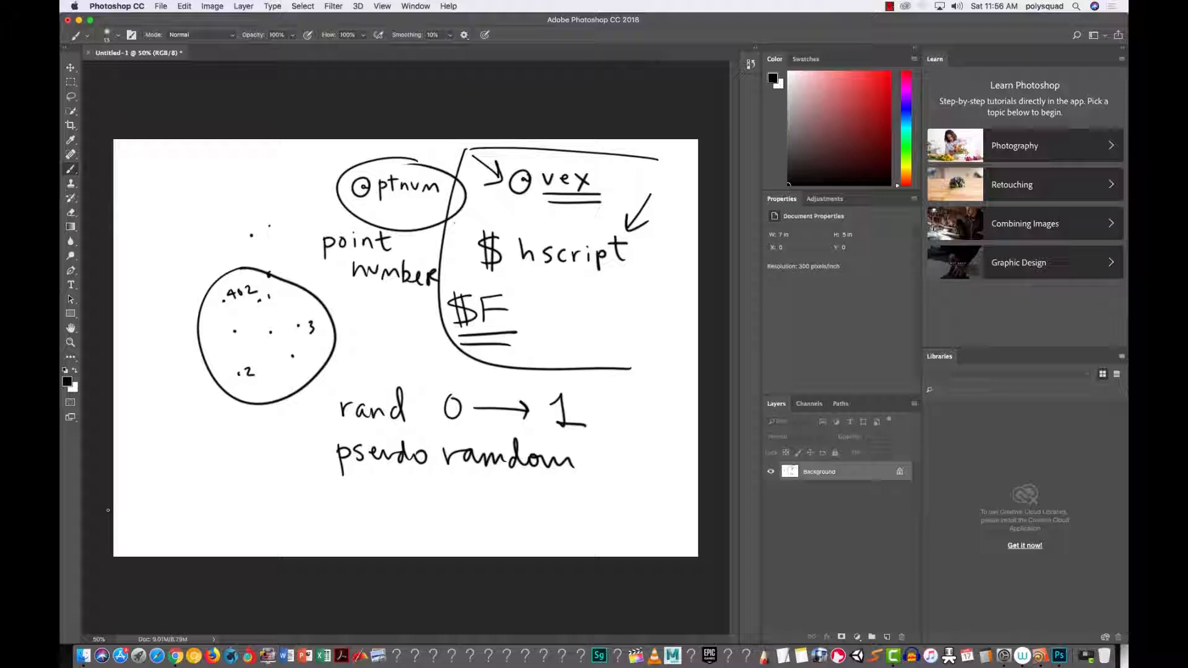
{"action": "mouse_move", "coordinate": [303, 491]}
{"action": "left_mouse_down"}
{"action": "mouse_move", "coordinate": [305, 509]}
{"action": "mouse_move", "coordinate": [340, 504]}
{"action": "left_mouse_up"}
{"action": "mouse_move", "coordinate": [362, 481]}
{"action": "left_mouse_down"}
{"action": "mouse_move", "coordinate": [363, 510]}
{"action": "mouse_move", "coordinate": [391, 517]}
{"action": "mouse_move", "coordinate": [438, 501]}
{"action": "left_mouse_up"}
{"action": "left_click_drag", "start_coordinate": [442, 484], "coordinate": [443, 505]}
{"action": "left_click_drag", "start_coordinate": [437, 496], "coordinate": [500, 511]}
{"action": "left_click_drag", "start_coordinate": [501, 486], "coordinate": [503, 530]}
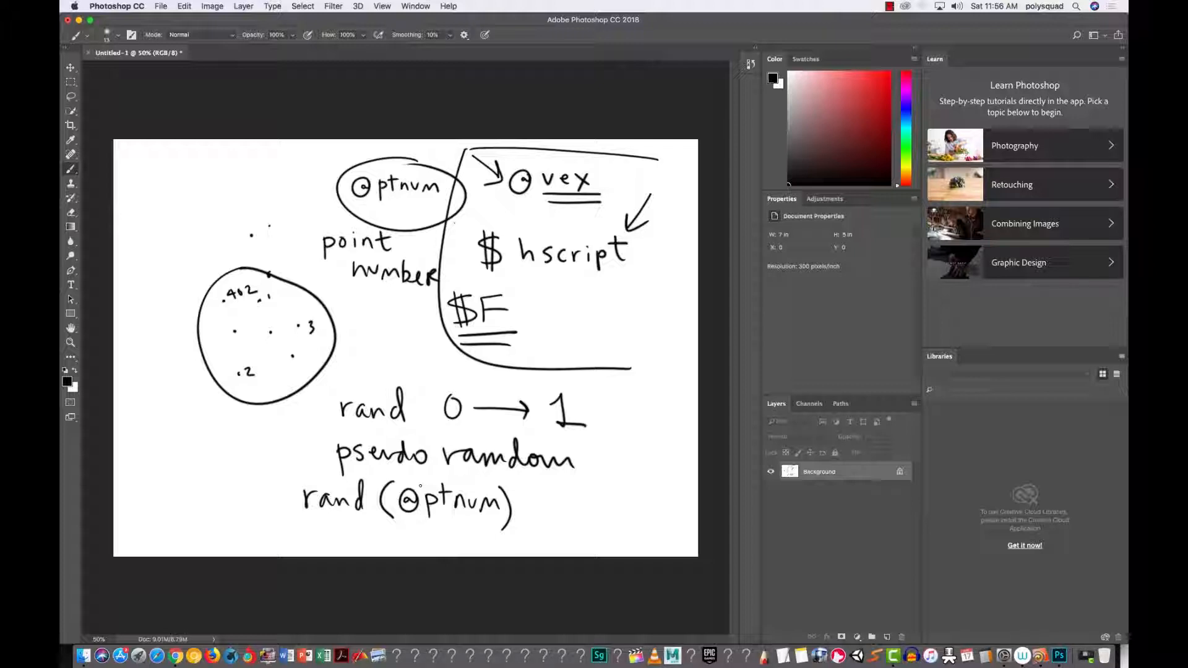
{"action": "left_click_drag", "start_coordinate": [325, 468], "coordinate": [453, 477]}
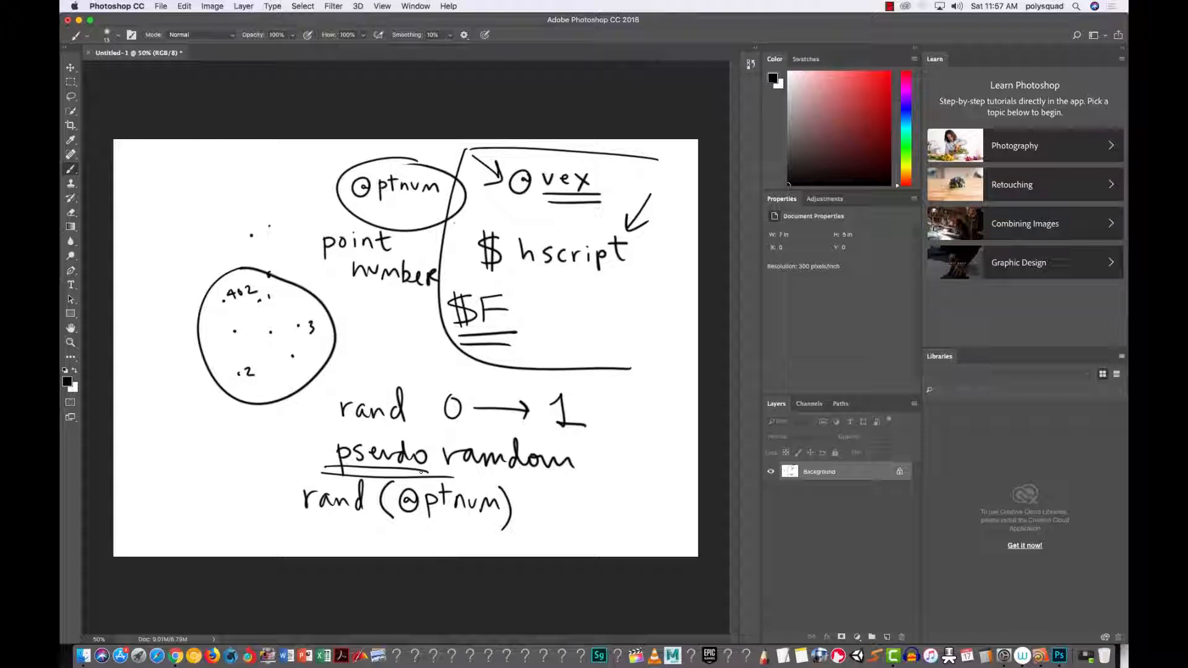
Step: Handwrite "rand(5) = .1762" on two successive lines below the dotted circle
{"action": "mouse_move", "coordinate": [123, 447]}
{"action": "left_mouse_down"}
{"action": "mouse_move", "coordinate": [134, 427]}
{"action": "mouse_move", "coordinate": [152, 446]}
{"action": "mouse_move", "coordinate": [185, 450]}
{"action": "mouse_move", "coordinate": [194, 428]}
{"action": "mouse_move", "coordinate": [198, 450]}
{"action": "left_mouse_up"}
{"action": "mouse_move", "coordinate": [208, 428]}
{"action": "left_mouse_down"}
{"action": "mouse_move", "coordinate": [219, 427]}
{"action": "mouse_move", "coordinate": [209, 449]}
{"action": "mouse_move", "coordinate": [222, 457]}
{"action": "mouse_move", "coordinate": [256, 435]}
{"action": "mouse_move", "coordinate": [281, 446]}
{"action": "mouse_move", "coordinate": [299, 427]}
{"action": "mouse_move", "coordinate": [294, 448]}
{"action": "mouse_move", "coordinate": [339, 444]}
{"action": "left_mouse_up"}
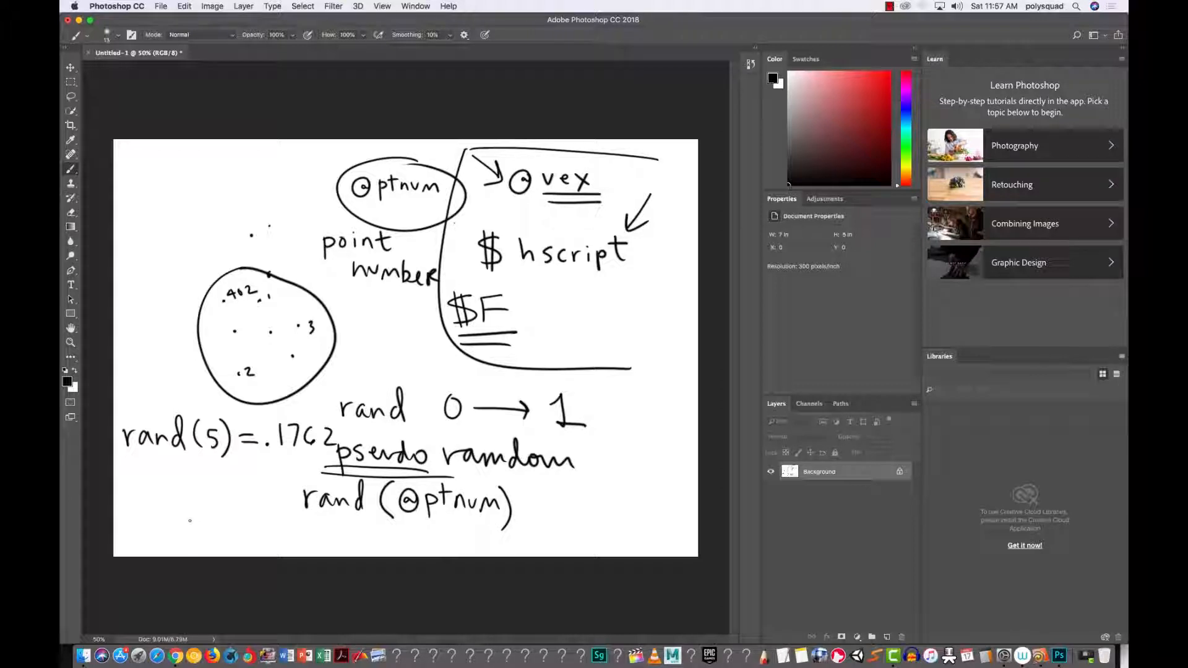
{"action": "mouse_move", "coordinate": [126, 473]}
{"action": "left_mouse_down"}
{"action": "mouse_move", "coordinate": [129, 492]}
{"action": "mouse_move", "coordinate": [138, 472]}
{"action": "left_mouse_up"}
{"action": "left_click_drag", "start_coordinate": [152, 476], "coordinate": [214, 490]}
{"action": "mouse_move", "coordinate": [209, 465]}
{"action": "left_mouse_down"}
{"action": "mouse_move", "coordinate": [221, 464]}
{"action": "mouse_move", "coordinate": [227, 493]}
{"action": "mouse_move", "coordinate": [263, 480]}
{"action": "left_mouse_up"}
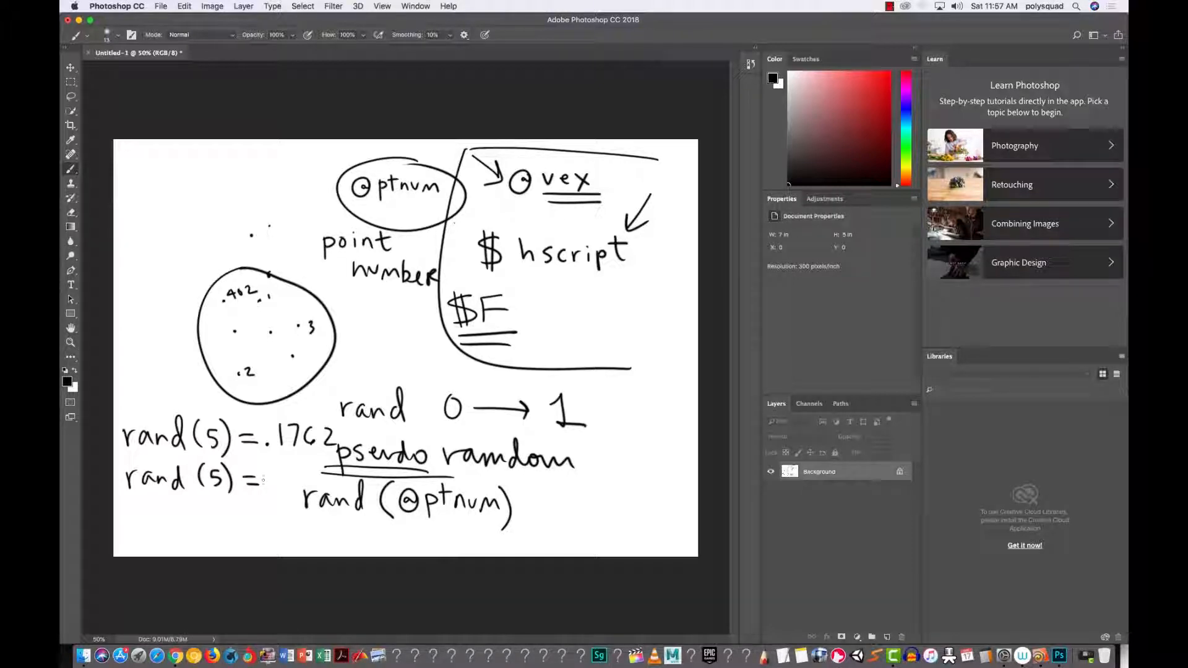
{"action": "left_click", "coordinate": [269, 482]}
{"action": "mouse_move", "coordinate": [279, 461]}
{"action": "left_mouse_down"}
{"action": "mouse_move", "coordinate": [279, 493]}
{"action": "mouse_move", "coordinate": [328, 490]}
{"action": "left_mouse_up"}
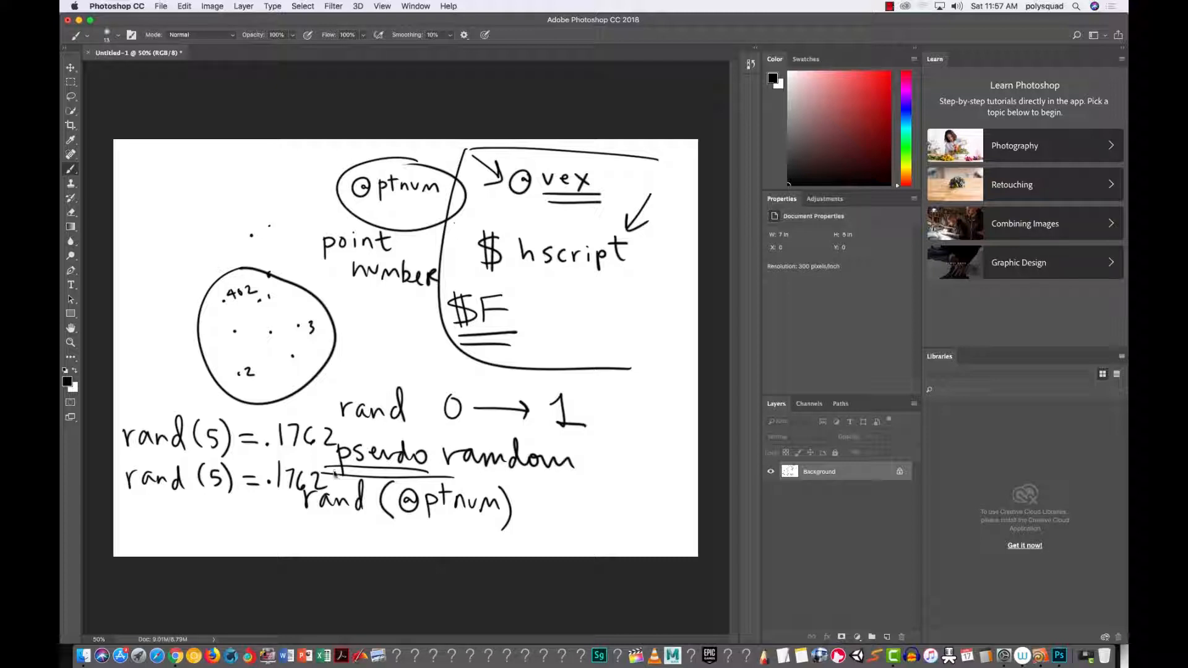
Step: Switch to Houdini and move the copy1 node lower to make room beneath random_scale
{"action": "left_click", "coordinate": [1041, 657]}
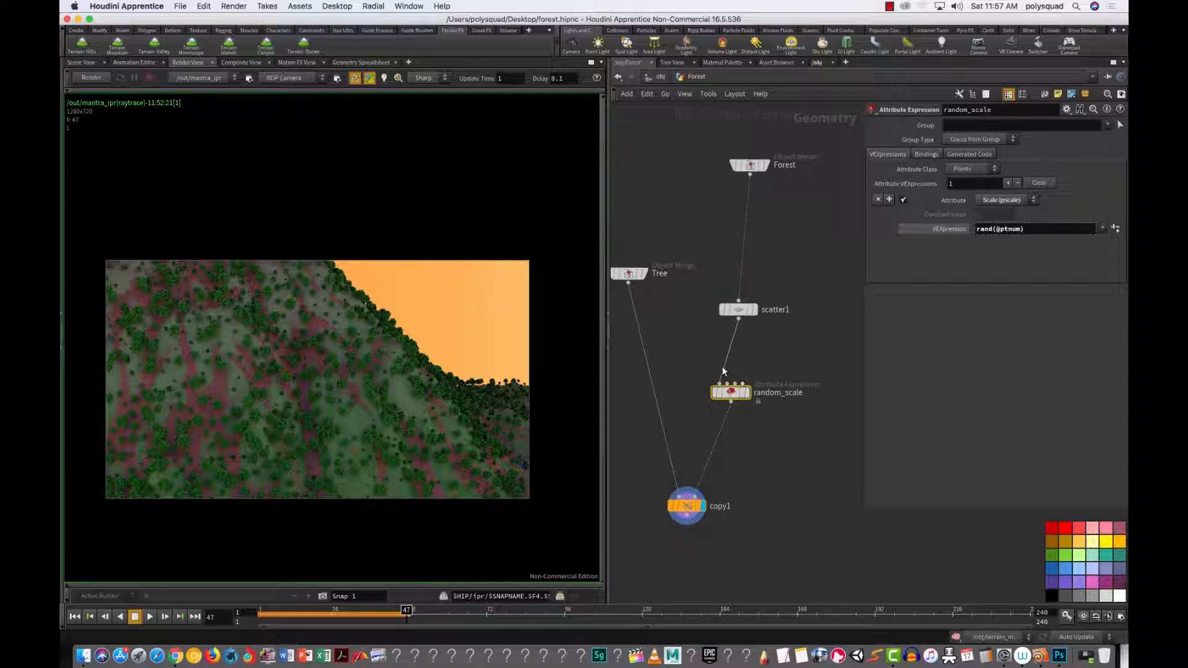
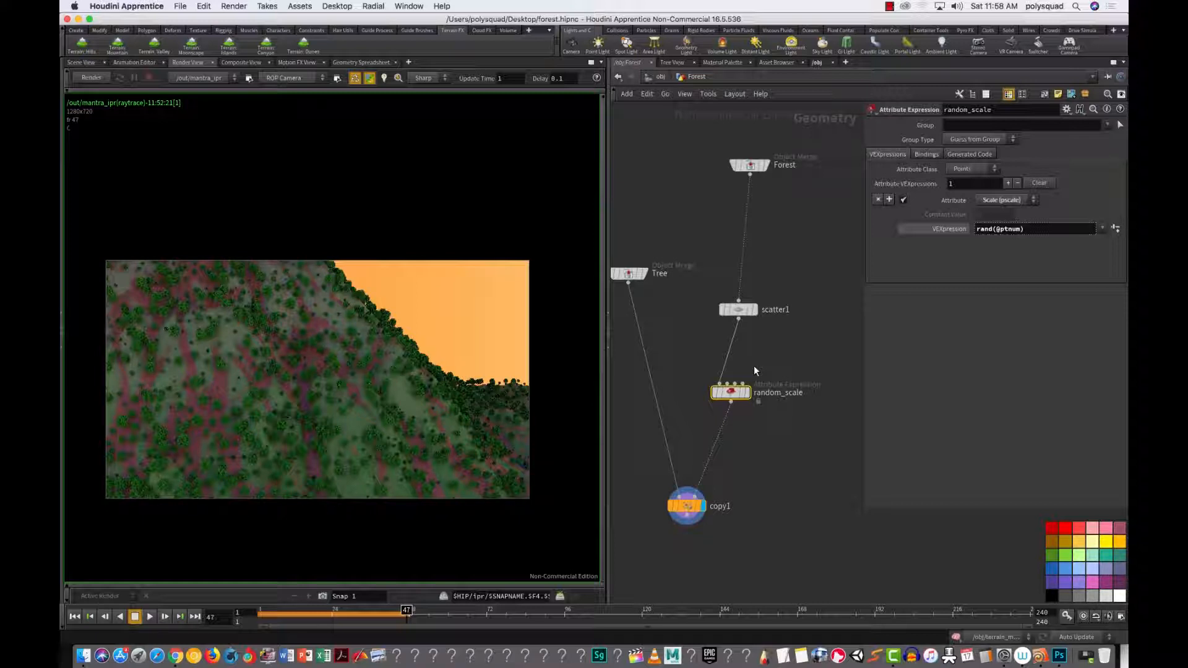
{"action": "left_click_drag", "start_coordinate": [777, 428], "coordinate": [703, 349]}
{"action": "left_click", "coordinate": [692, 513]}
{"action": "left_click_drag", "start_coordinate": [693, 517], "coordinate": [695, 542]}
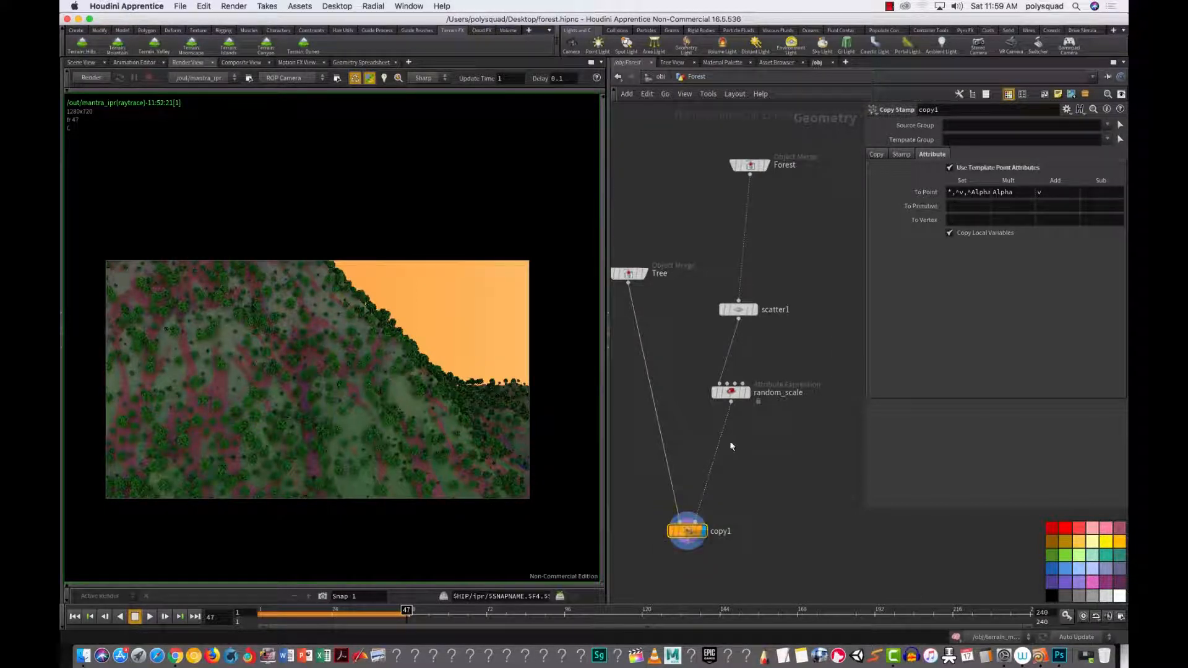
Step: Add a Point VOP node and insert it on the wire between random_scale and copy1
{"action": "left_click_drag", "start_coordinate": [701, 363], "coordinate": [778, 429]}
{"action": "left_click", "coordinate": [759, 446]}
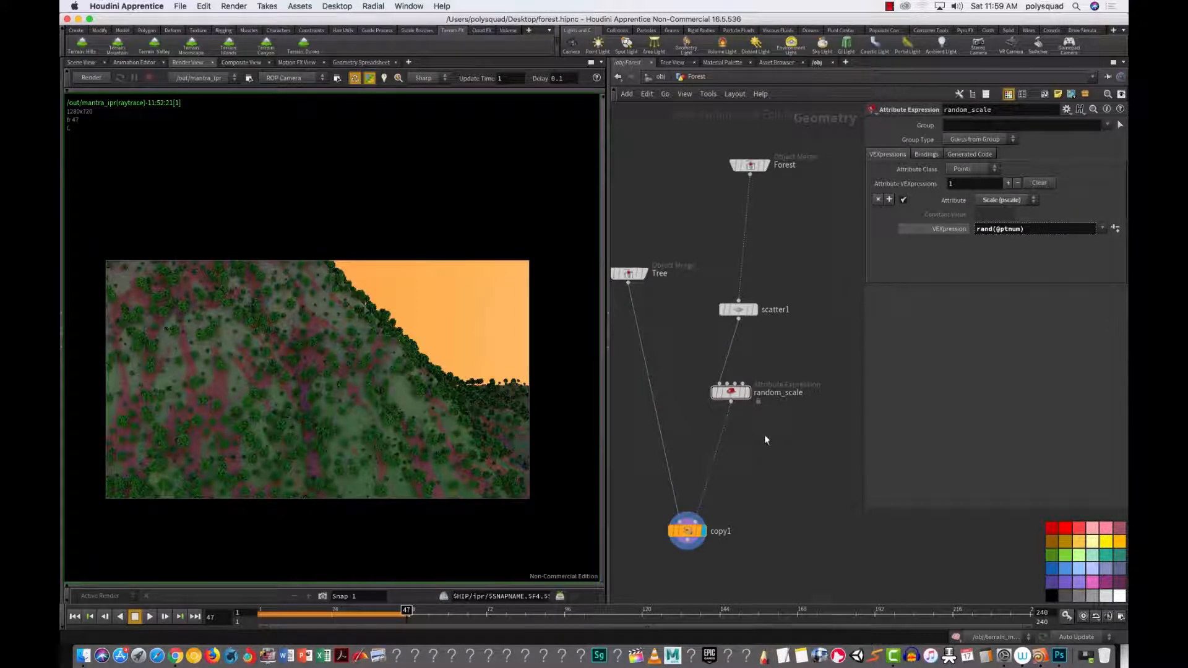
{"action": "key", "text": "Tab"}
{"action": "type", "text": "vop"}
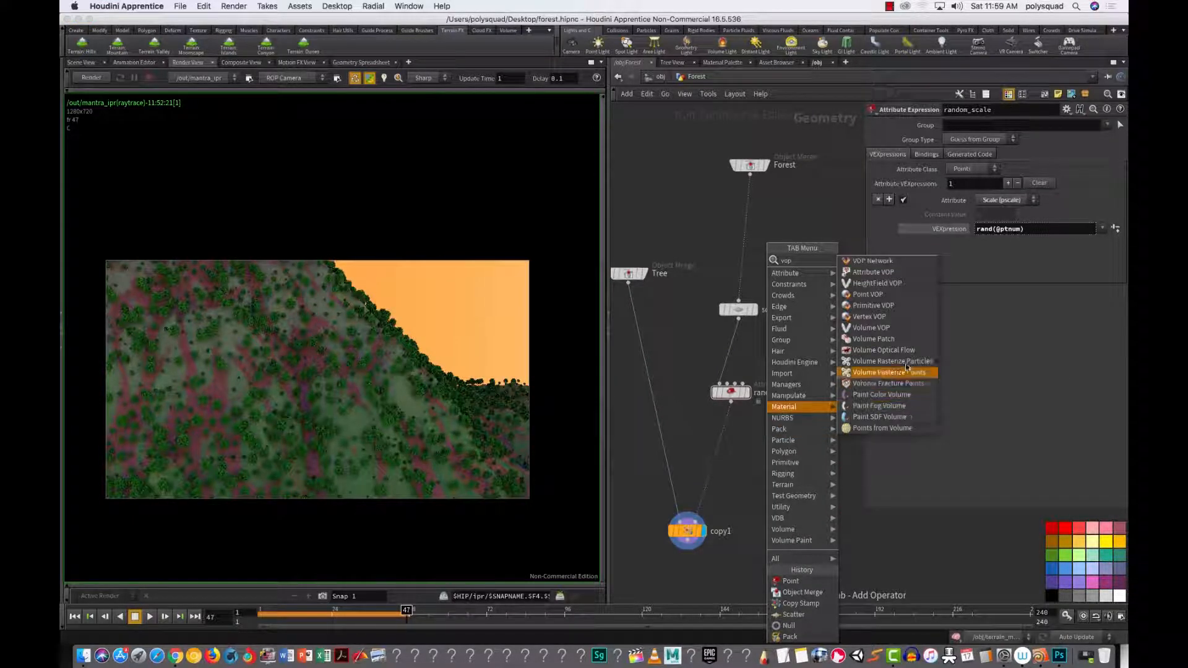
{"action": "left_click", "coordinate": [884, 296]}
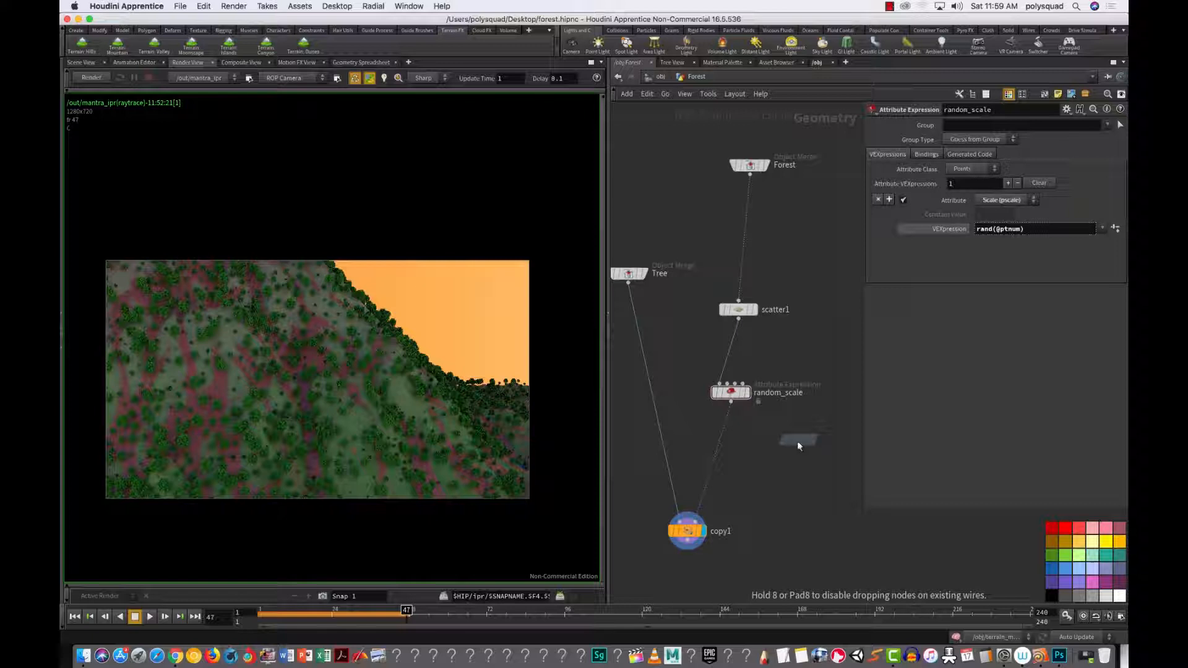
{"action": "left_click", "coordinate": [781, 452]}
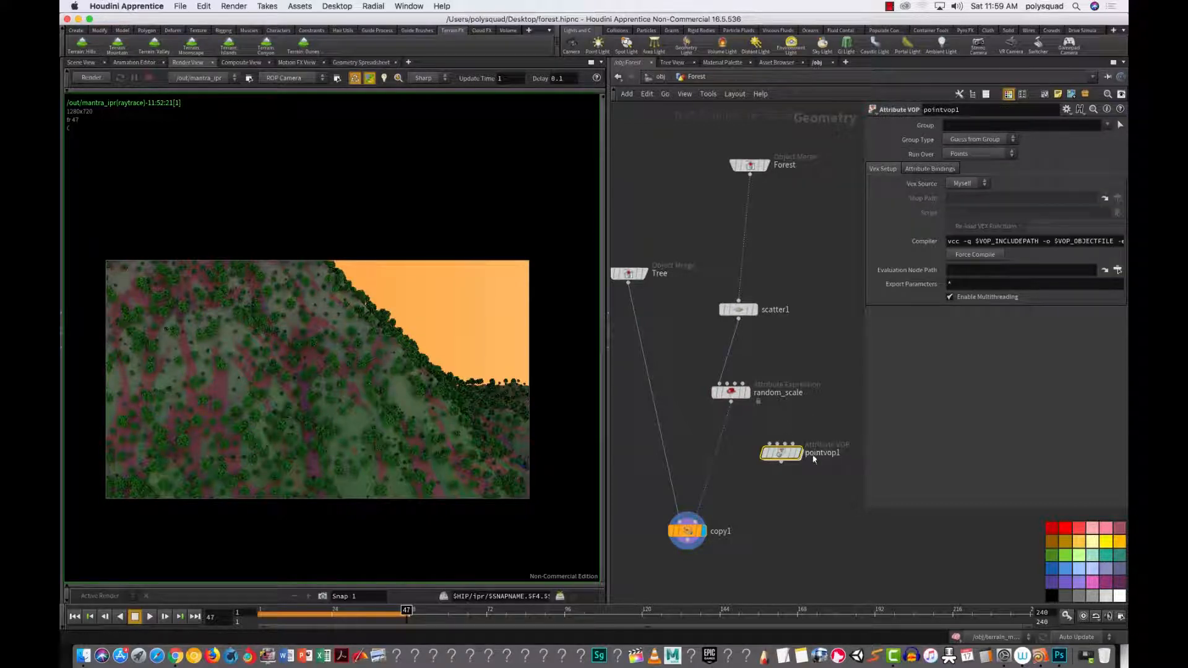
{"action": "left_click_drag", "start_coordinate": [782, 454], "coordinate": [725, 451]}
Step: Rename the new Point VOP node size_distribution
{"action": "double_click", "coordinate": [766, 449]}
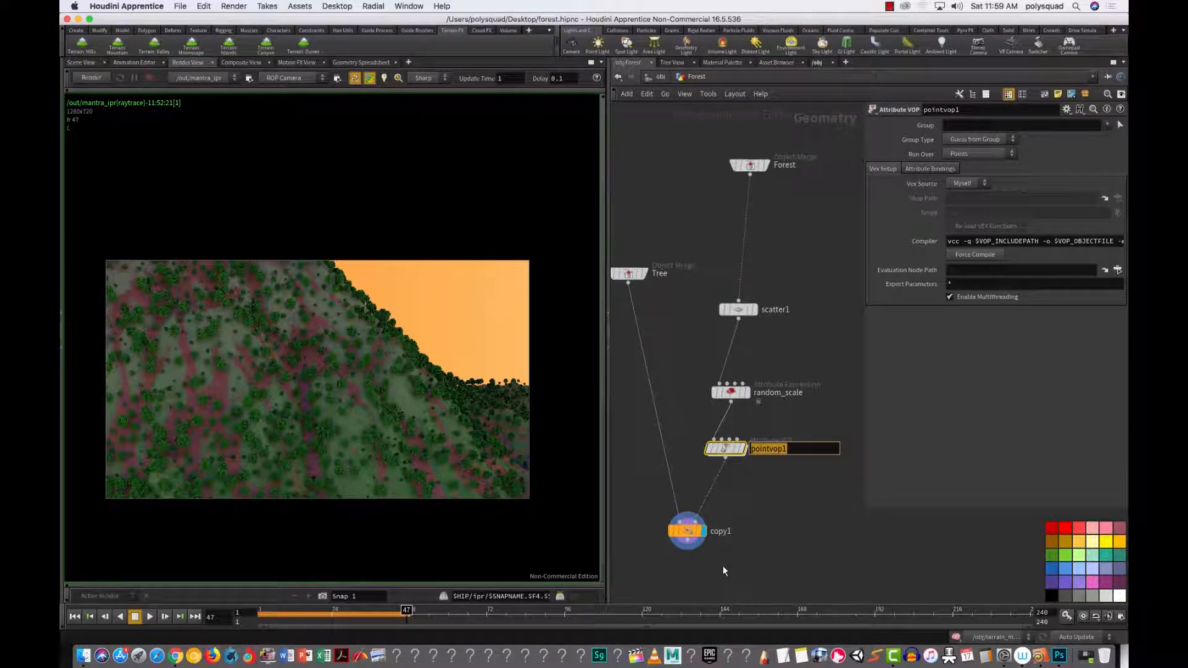
{"action": "type", "text": "size_disti"}
{"action": "type", "text": "ibution"}
{"action": "key", "text": "Return"}
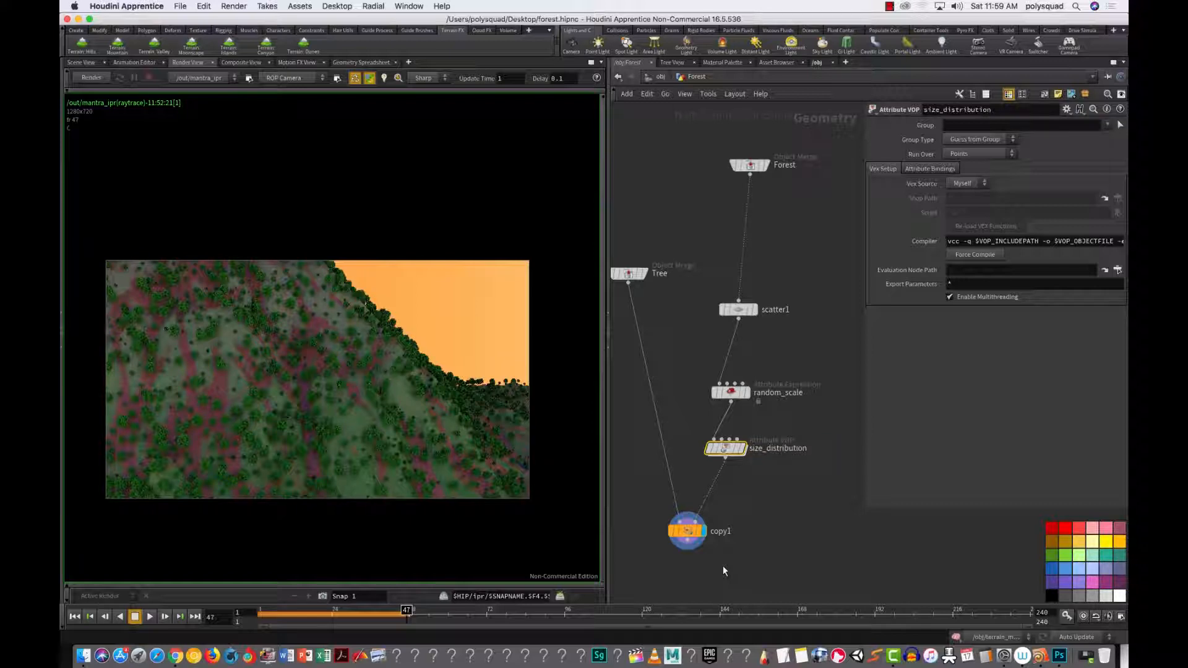
Step: Show the forest in the 3D scene view, and widen the network area to align size_distribution beneath random_scale
{"action": "left_click", "coordinate": [81, 64]}
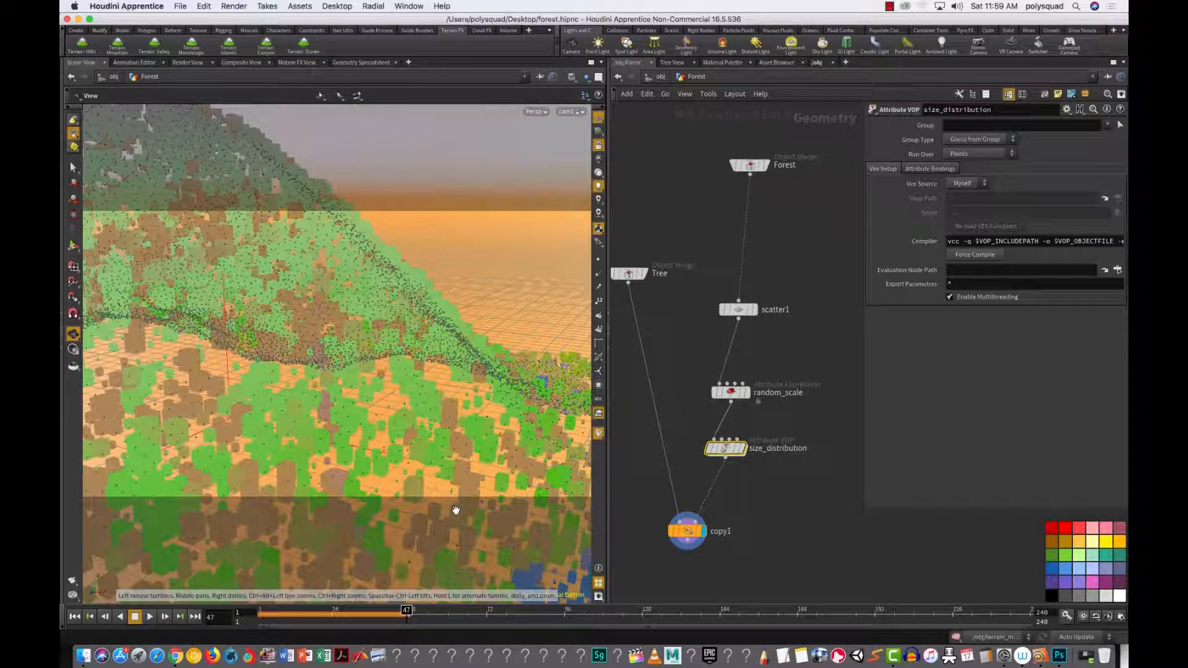
{"action": "left_click_drag", "start_coordinate": [458, 425], "coordinate": [334, 430]}
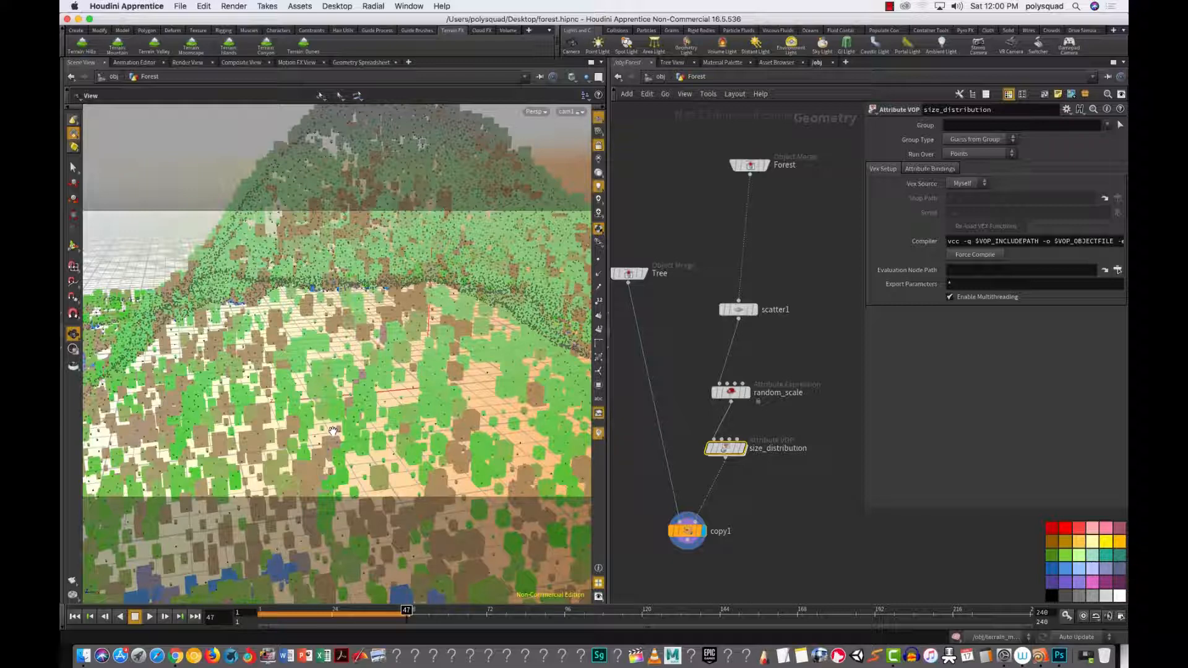
{"action": "right_click_drag", "start_coordinate": [763, 476], "coordinate": [846, 448], "text": "alt"}
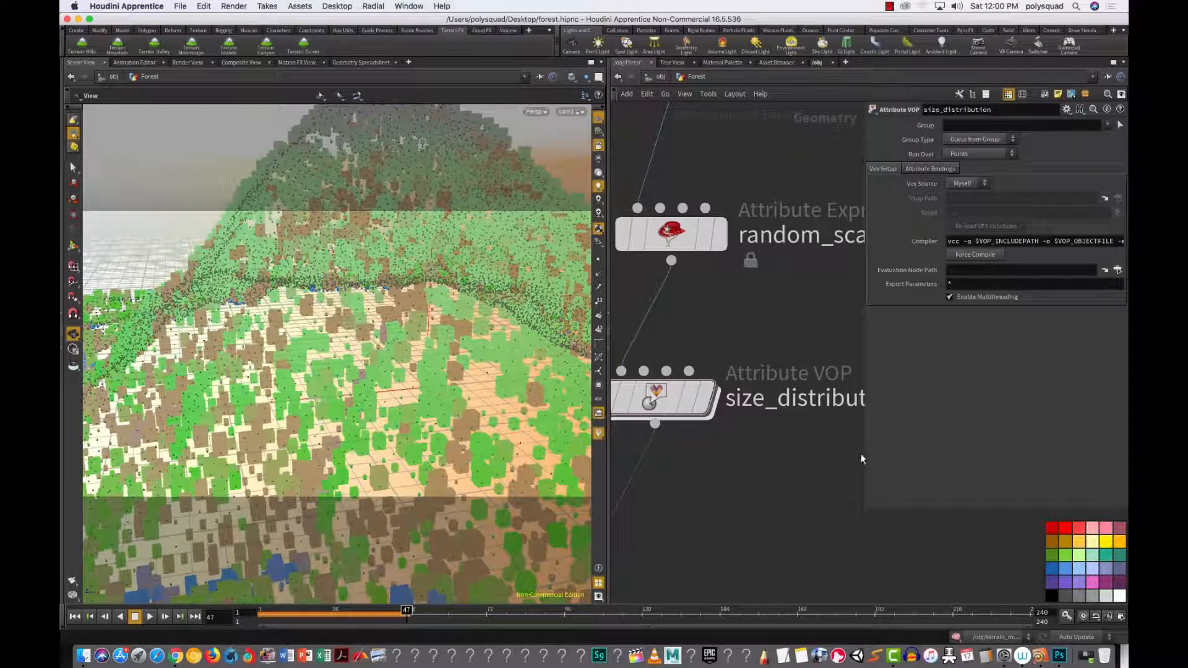
{"action": "left_click_drag", "start_coordinate": [860, 458], "coordinate": [939, 469]}
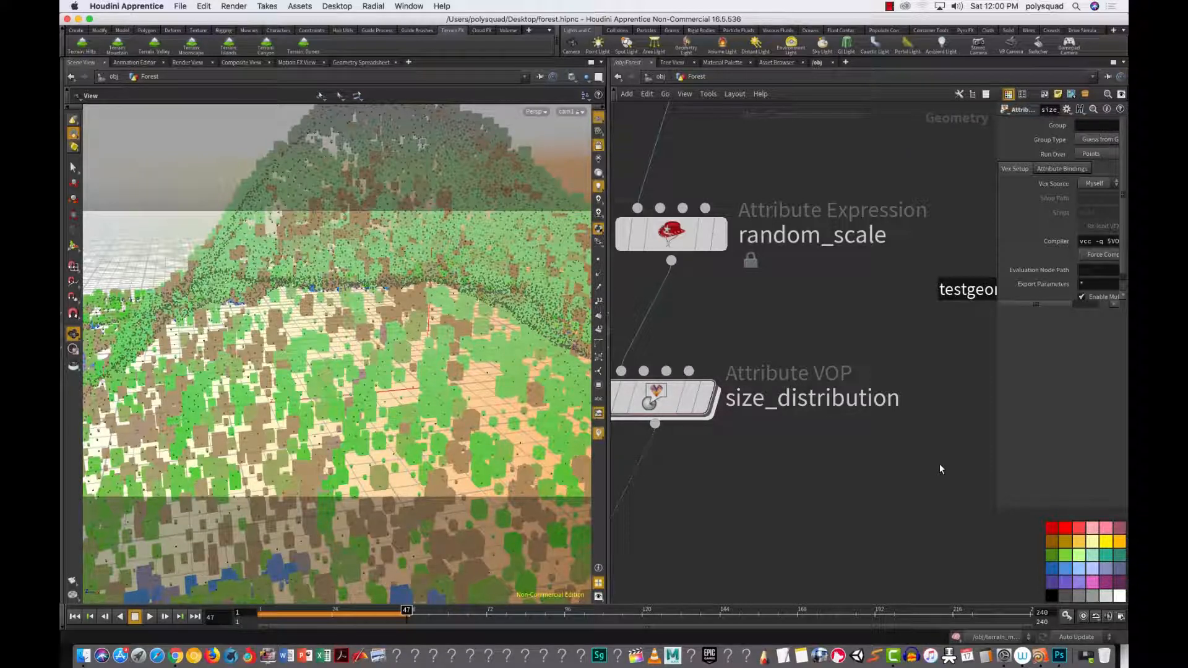
{"action": "left_click_drag", "start_coordinate": [656, 398], "coordinate": [693, 400]}
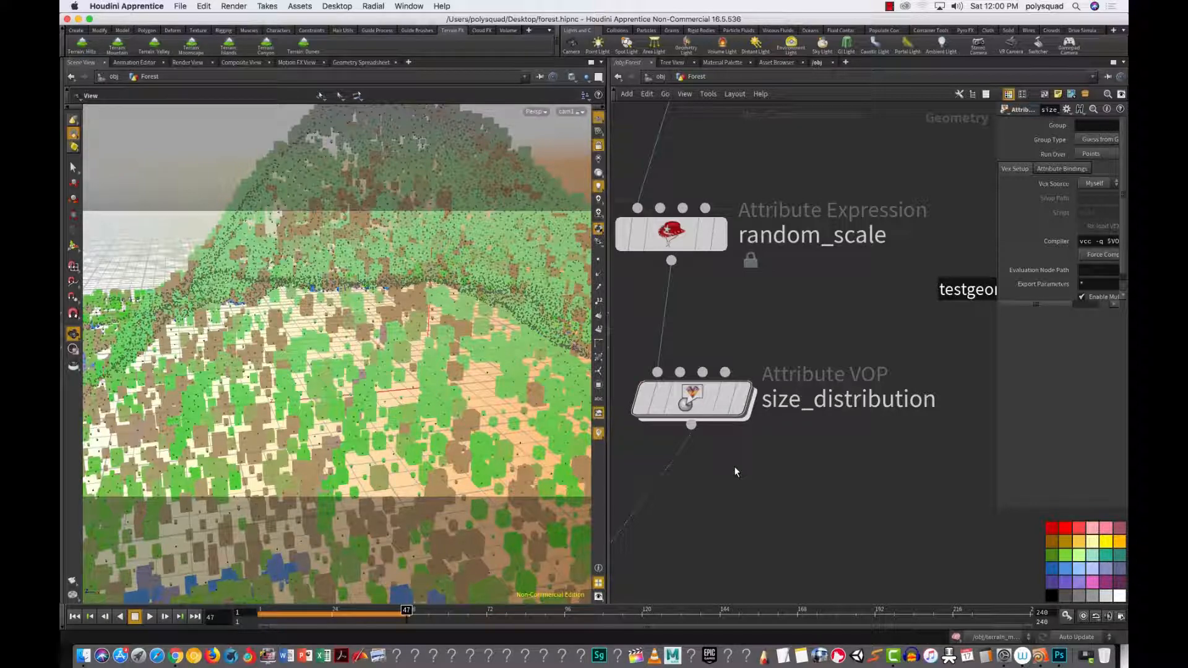
Step: Get a closer view of the scattered trees and save the forest.hipnc scene
{"action": "right_click_drag", "start_coordinate": [354, 410], "coordinate": [438, 392]}
{"action": "mouse_move", "coordinate": [439, 393]}
{"action": "left_mouse_down"}
{"action": "mouse_move", "coordinate": [495, 413]}
{"action": "mouse_move", "coordinate": [517, 378]}
{"action": "mouse_move", "coordinate": [461, 428]}
{"action": "mouse_move", "coordinate": [518, 396]}
{"action": "mouse_move", "coordinate": [325, 390]}
{"action": "mouse_move", "coordinate": [389, 384]}
{"action": "mouse_move", "coordinate": [342, 392]}
{"action": "mouse_move", "coordinate": [371, 396]}
{"action": "mouse_move", "coordinate": [351, 399]}
{"action": "mouse_move", "coordinate": [380, 413]}
{"action": "mouse_move", "coordinate": [303, 396]}
{"action": "mouse_move", "coordinate": [458, 393]}
{"action": "left_mouse_up"}
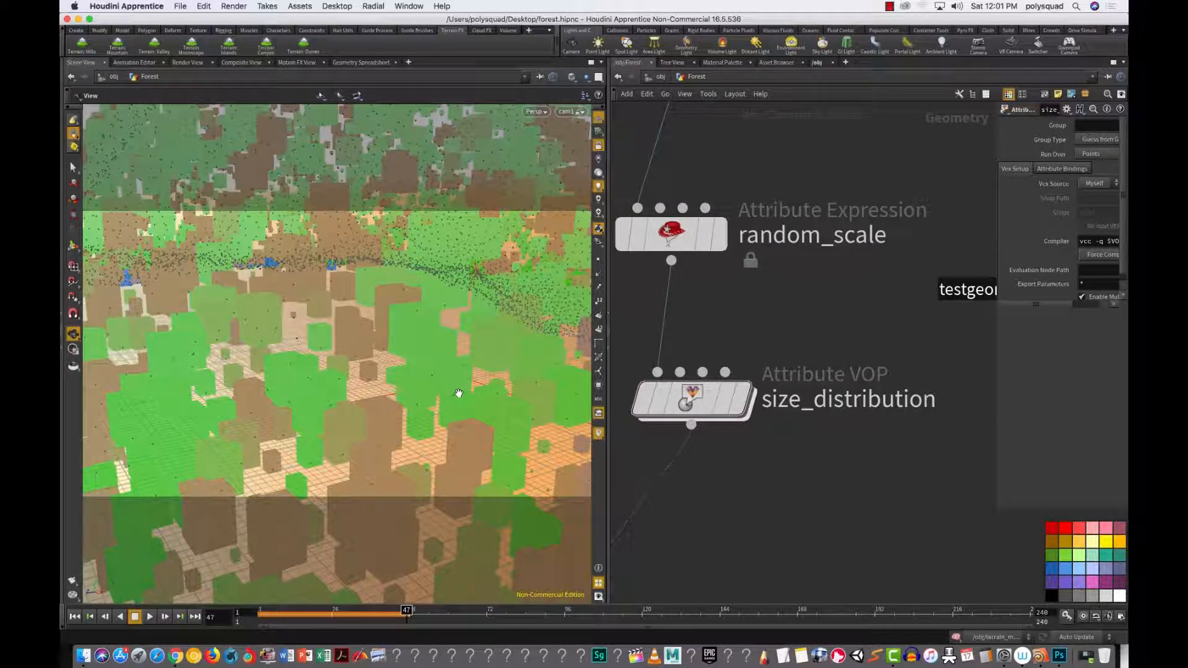
{"action": "left_click", "coordinate": [178, 6]}
{"action": "left_click", "coordinate": [218, 80]}
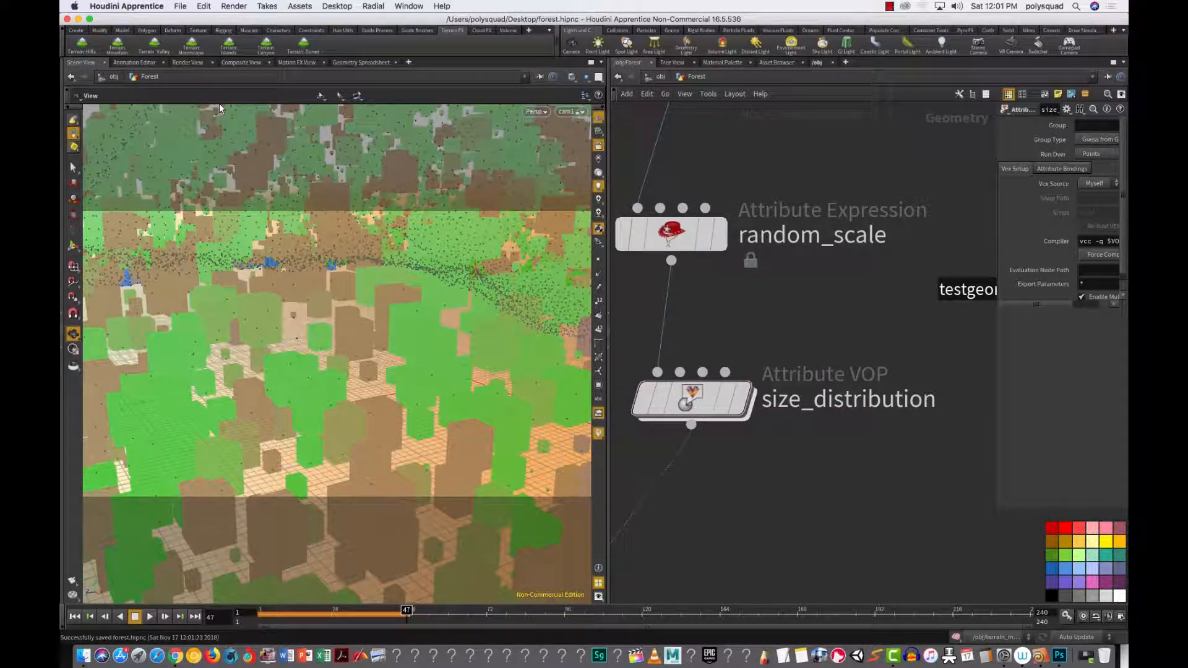
Step: Switch to Finder, open a second window showing AirDrop, and place it clear of the first window
{"action": "left_click", "coordinate": [82, 656]}
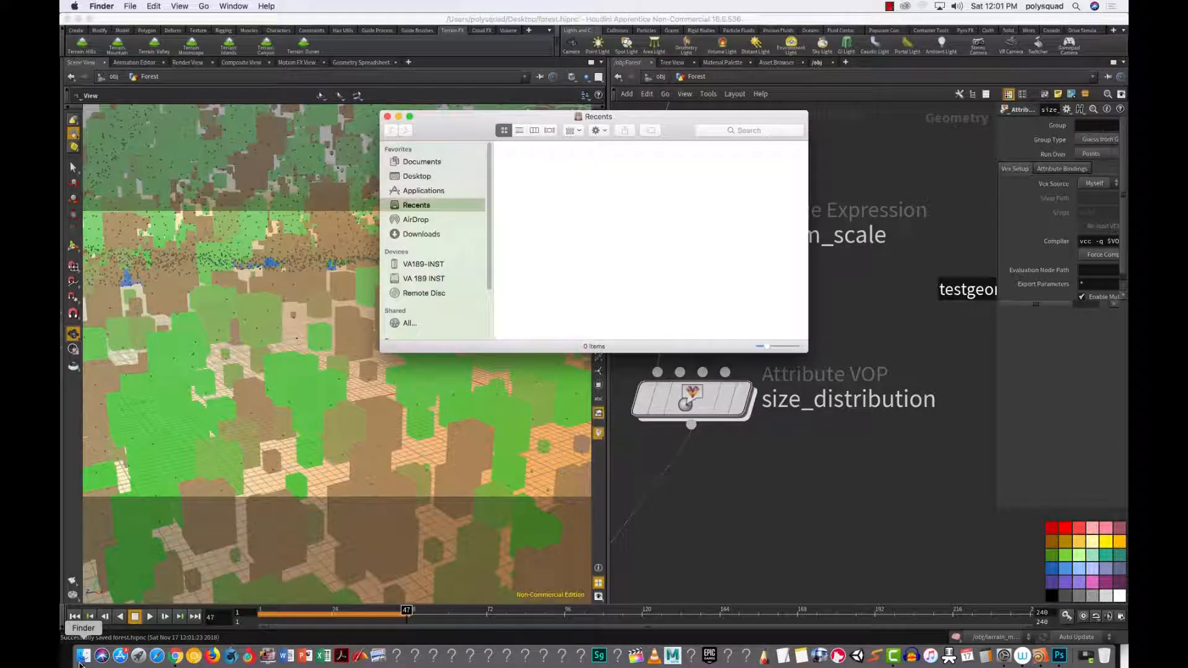
{"action": "left_click", "coordinate": [130, 6]}
{"action": "mouse_move", "coordinate": [154, 8]}
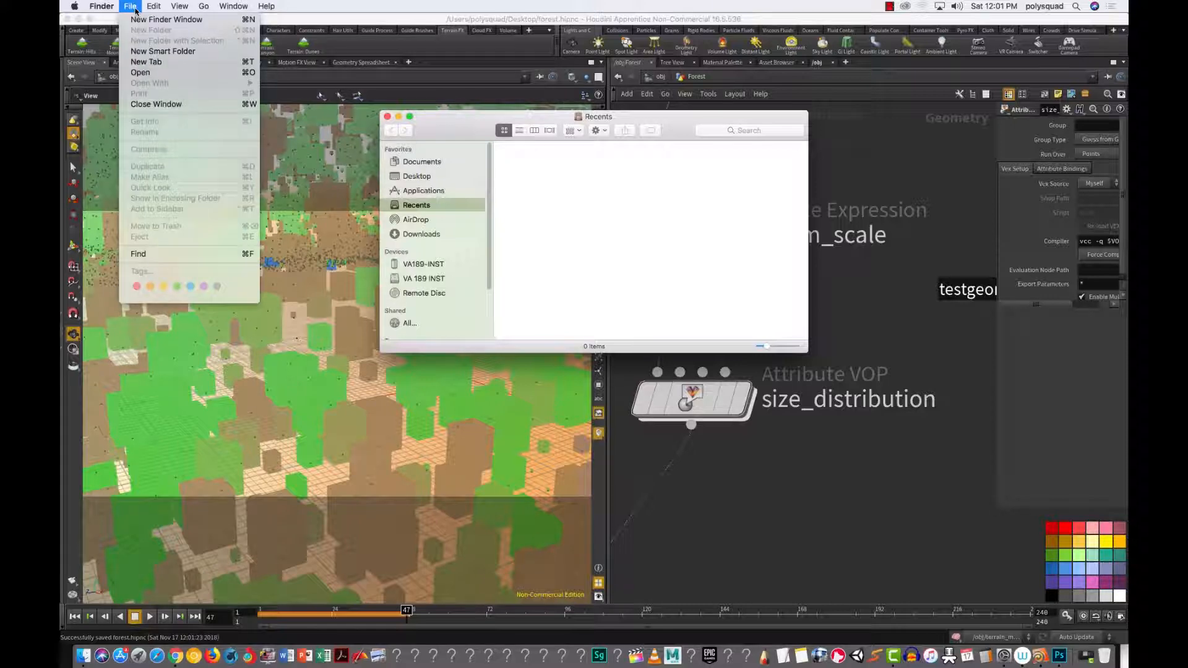
{"action": "left_click", "coordinate": [134, 23]}
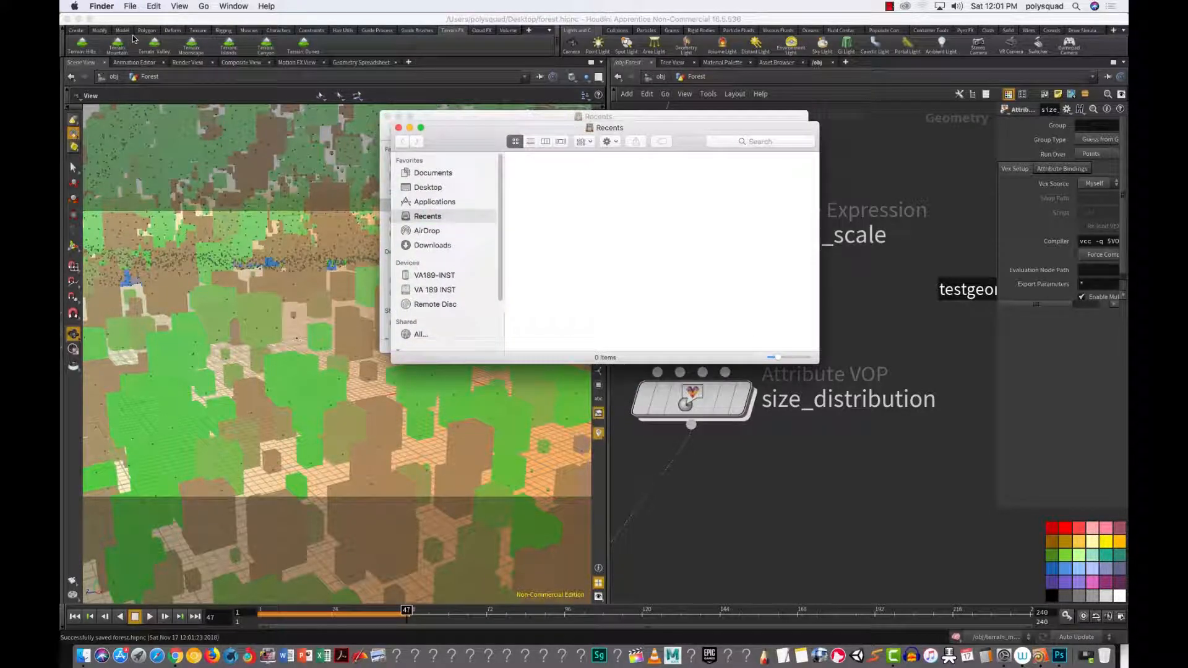
{"action": "left_click", "coordinate": [427, 230]}
{"action": "left_click_drag", "start_coordinate": [618, 128], "coordinate": [234, 274]}
Step: Show the Desktop folder in the first Finder window and send forest.hipnc to VA189-09 through AirDrop
{"action": "left_click", "coordinate": [464, 128]}
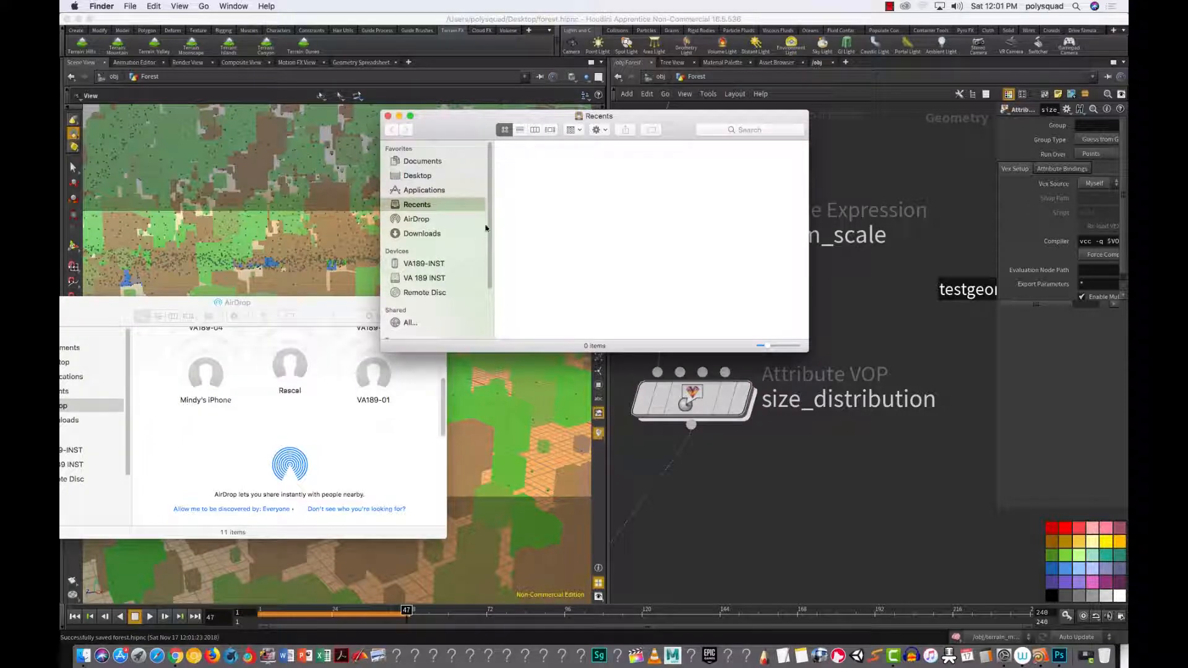
{"action": "left_click", "coordinate": [426, 177]}
{"action": "left_click_drag", "start_coordinate": [443, 435], "coordinate": [441, 405]}
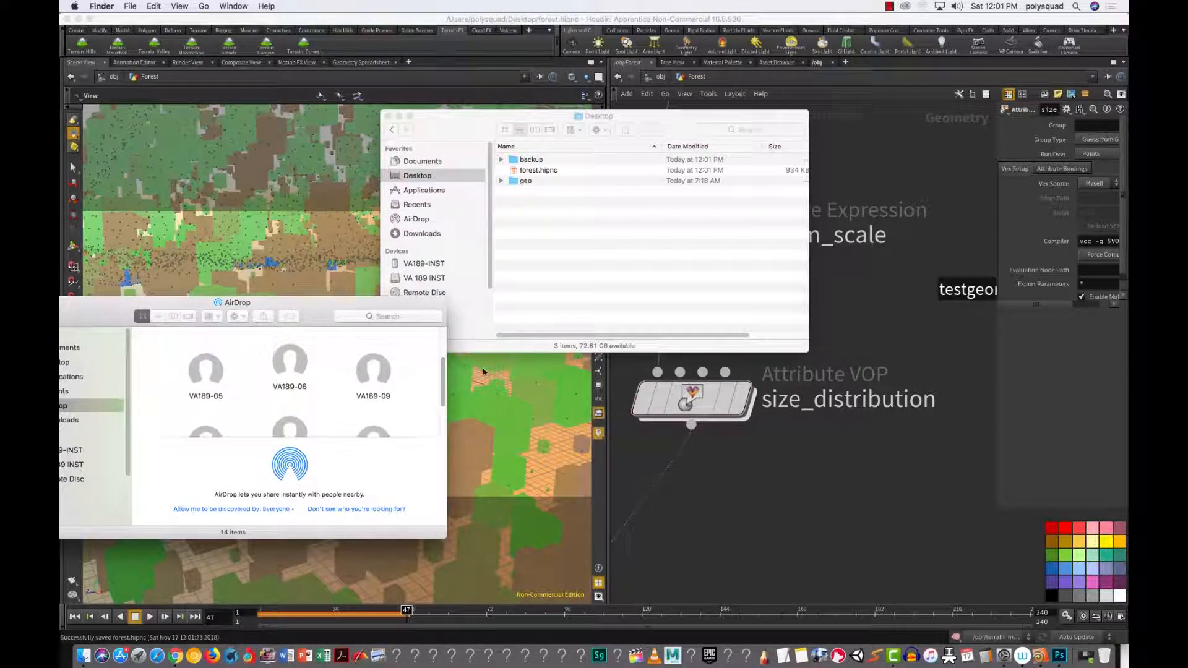
{"action": "left_click_drag", "start_coordinate": [540, 170], "coordinate": [359, 411]}
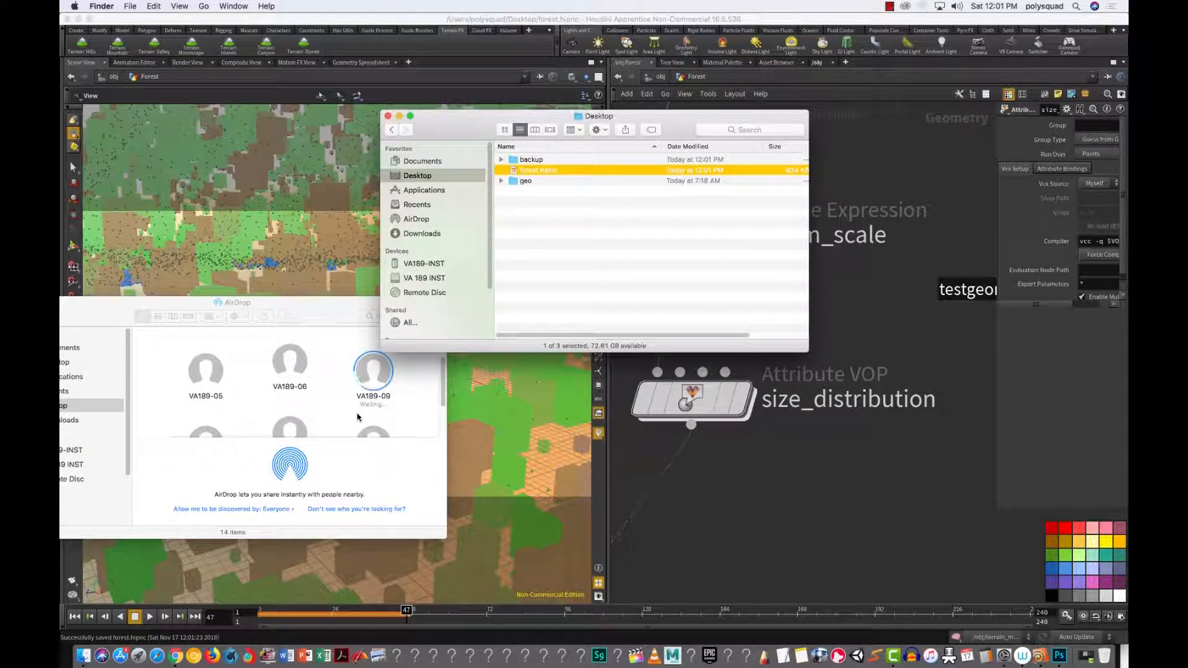
Step: Minimize the Desktop and AirDrop windows to uncover the Houdini scene
{"action": "left_click", "coordinate": [399, 116]}
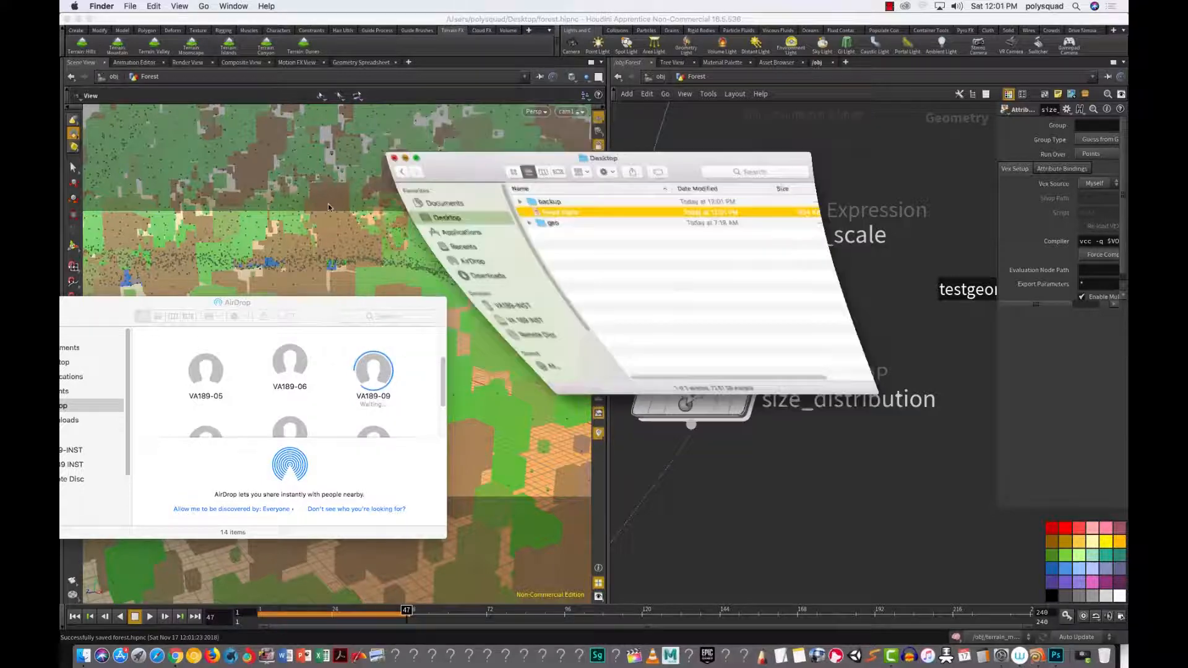
{"action": "left_click_drag", "start_coordinate": [89, 320], "coordinate": [173, 346]}
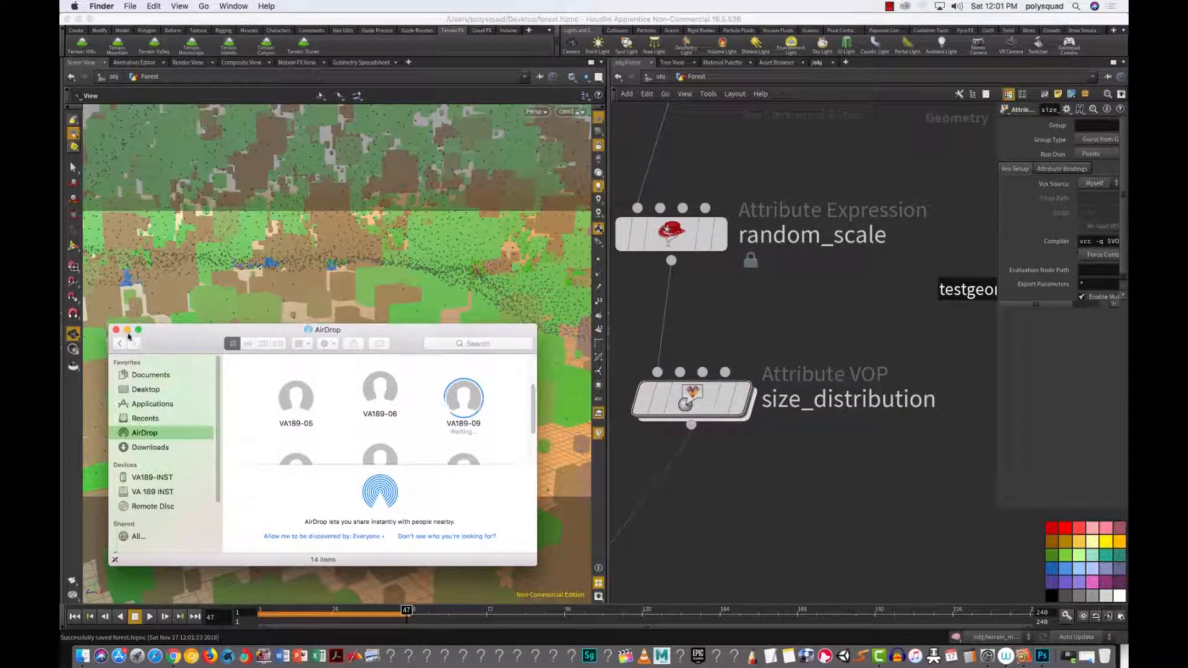
{"action": "left_click", "coordinate": [128, 334]}
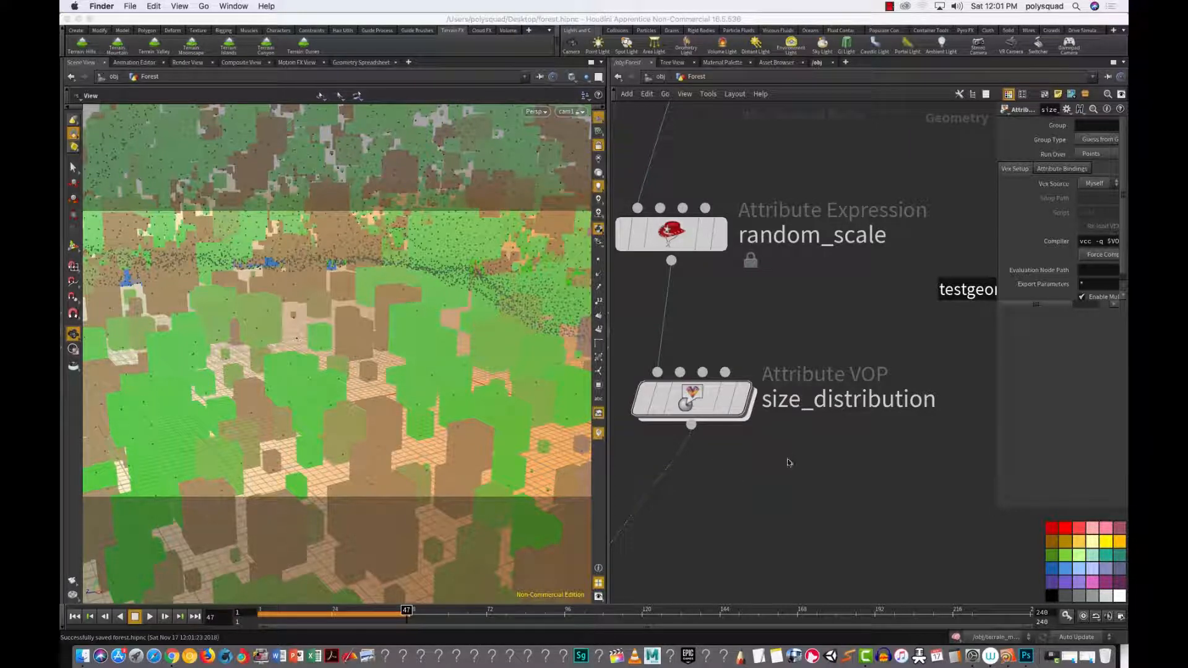
Step: Go inside the size_distribution VOP, widen the network area, and move geometryvopglobal1 farther away from geometryvopoutput1
{"action": "scroll", "coordinate": [765, 477], "scroll_direction": "down", "scroll_amount": 3}
{"action": "scroll", "coordinate": [755, 479], "scroll_direction": "up", "scroll_amount": 3}
{"action": "left_click_drag", "start_coordinate": [795, 467], "coordinate": [656, 361]}
{"action": "double_click", "coordinate": [688, 410]}
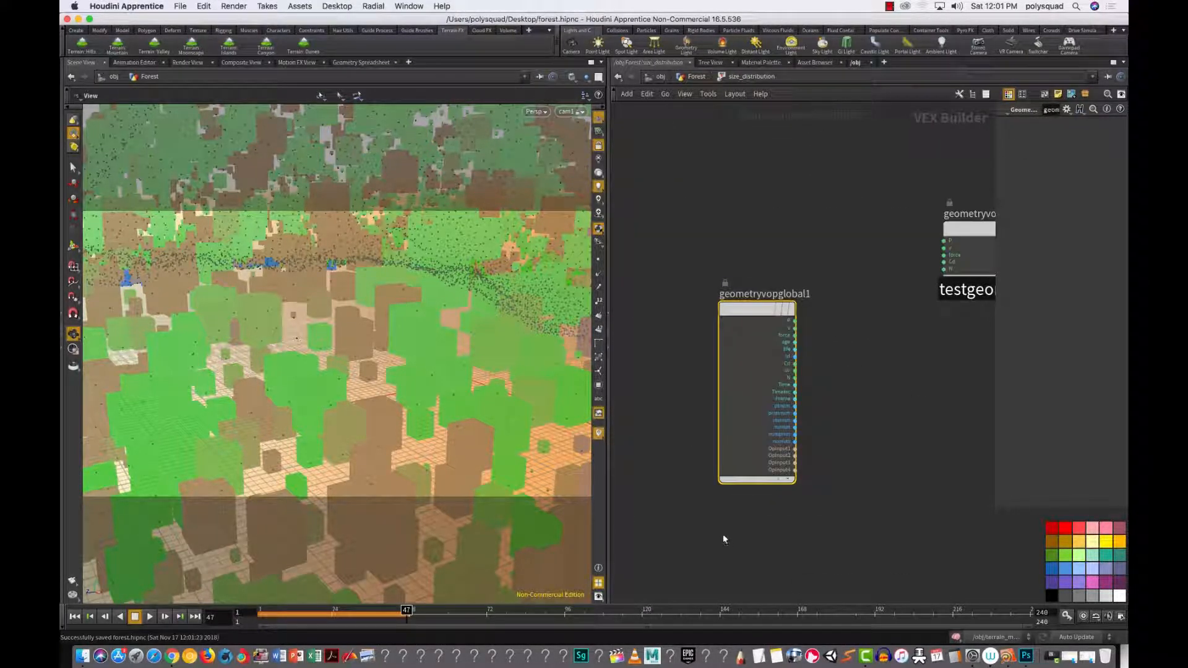
{"action": "left_click_drag", "start_coordinate": [610, 525], "coordinate": [401, 513]}
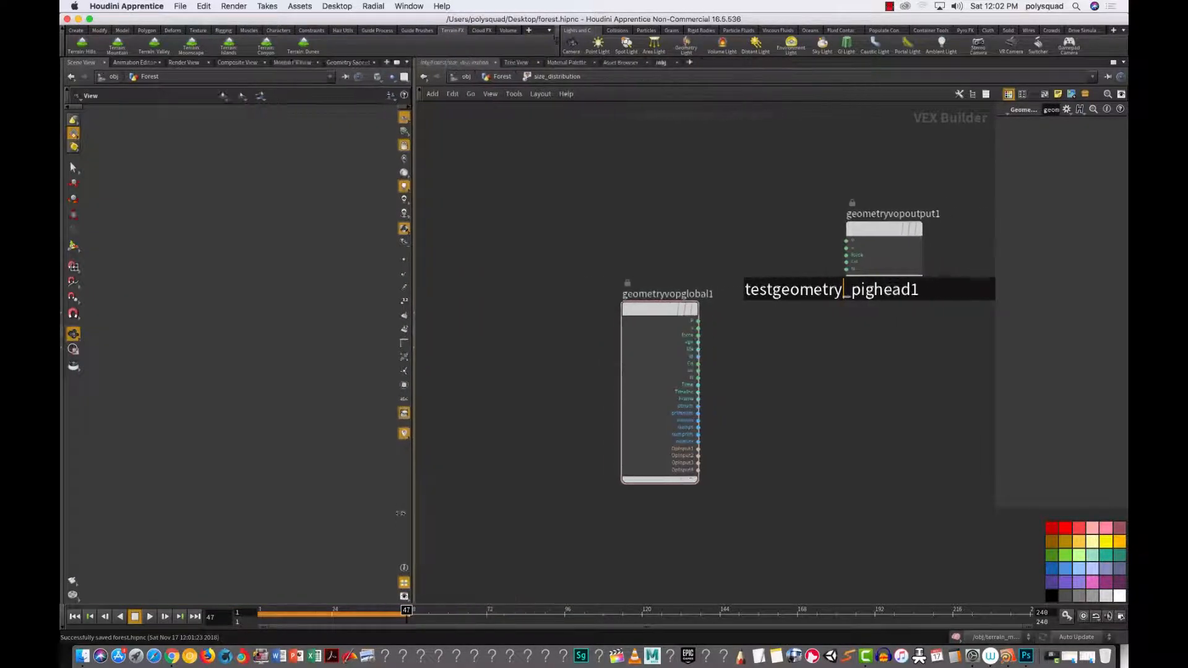
{"action": "left_click_drag", "start_coordinate": [690, 313], "coordinate": [540, 266]}
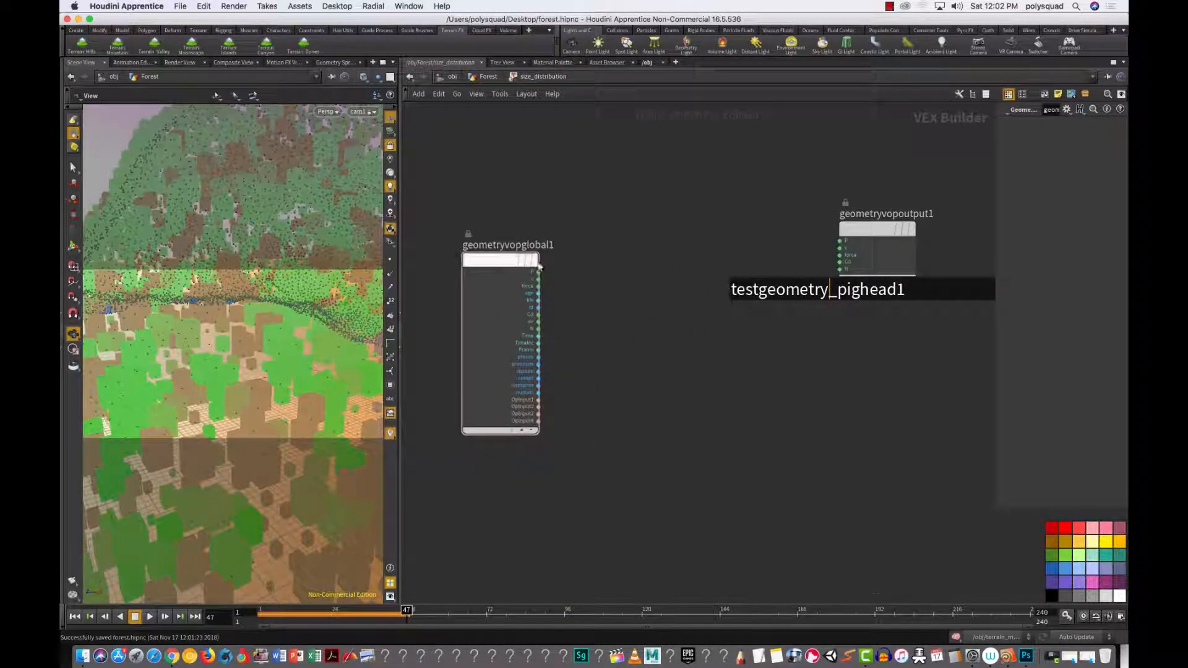
Step: Reposition the geometryvopoutput1 and geometryvopglobal1 nodes so they sit at a similar height in the size_distribution network
{"action": "left_click_drag", "start_coordinate": [885, 241], "coordinate": [778, 363]}
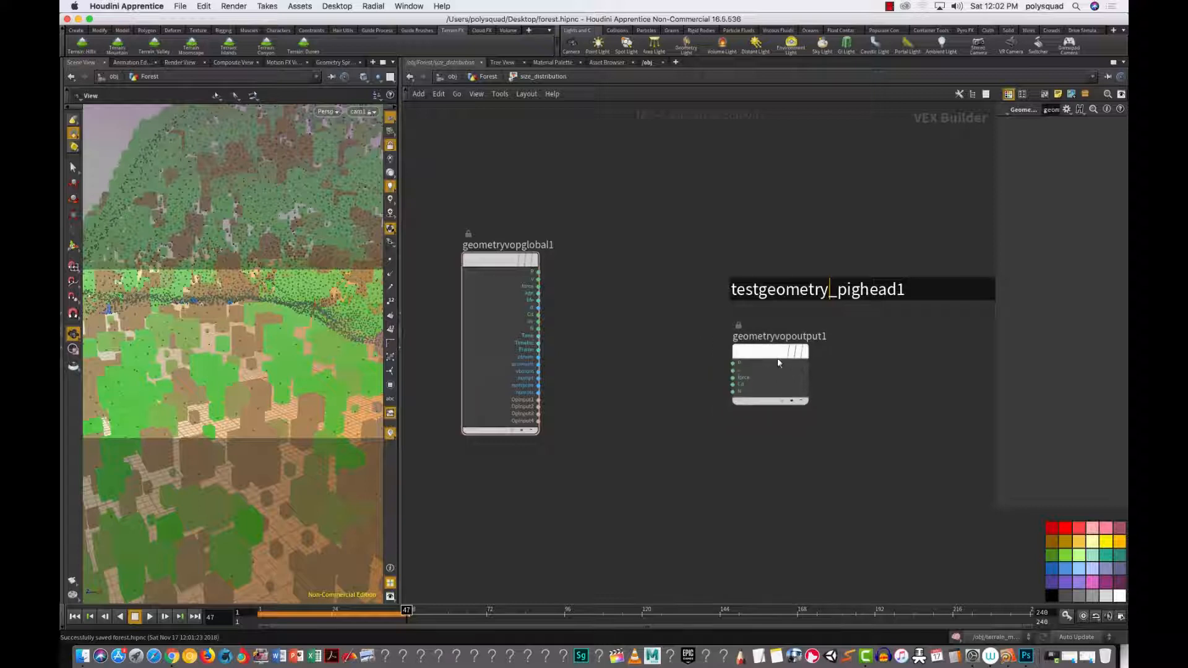
{"action": "left_click_drag", "start_coordinate": [499, 277], "coordinate": [451, 289]}
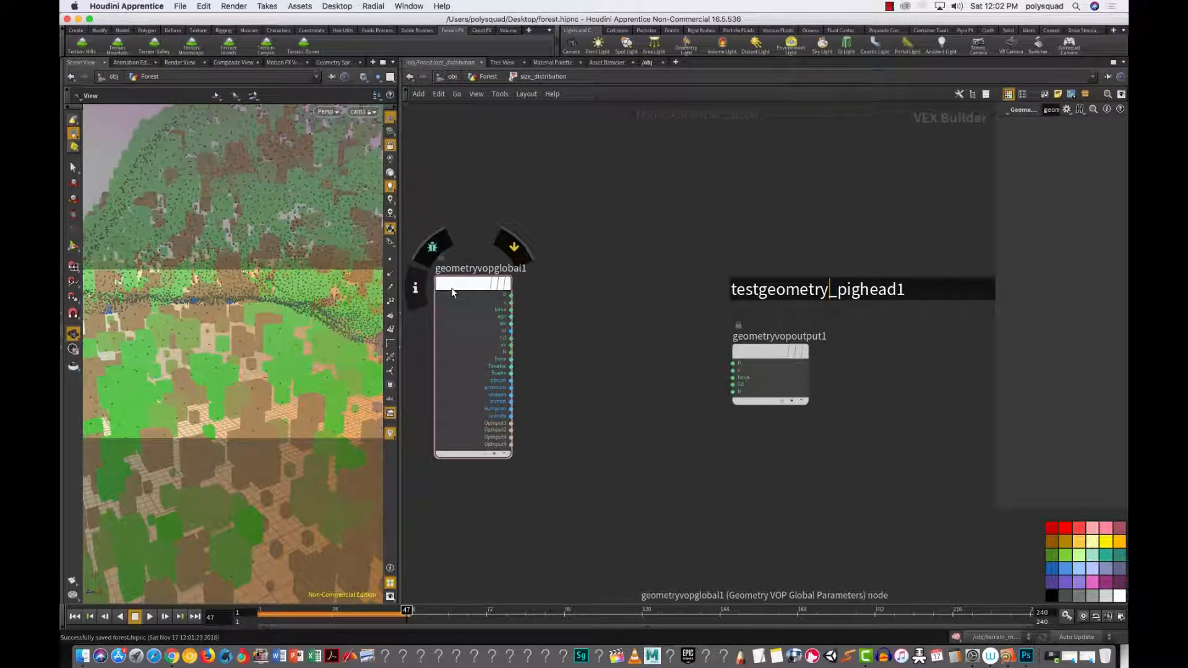
Step: Switch to Finder and open AirDrop in a second window alongside the Desktop folder
{"action": "left_click", "coordinate": [83, 655]}
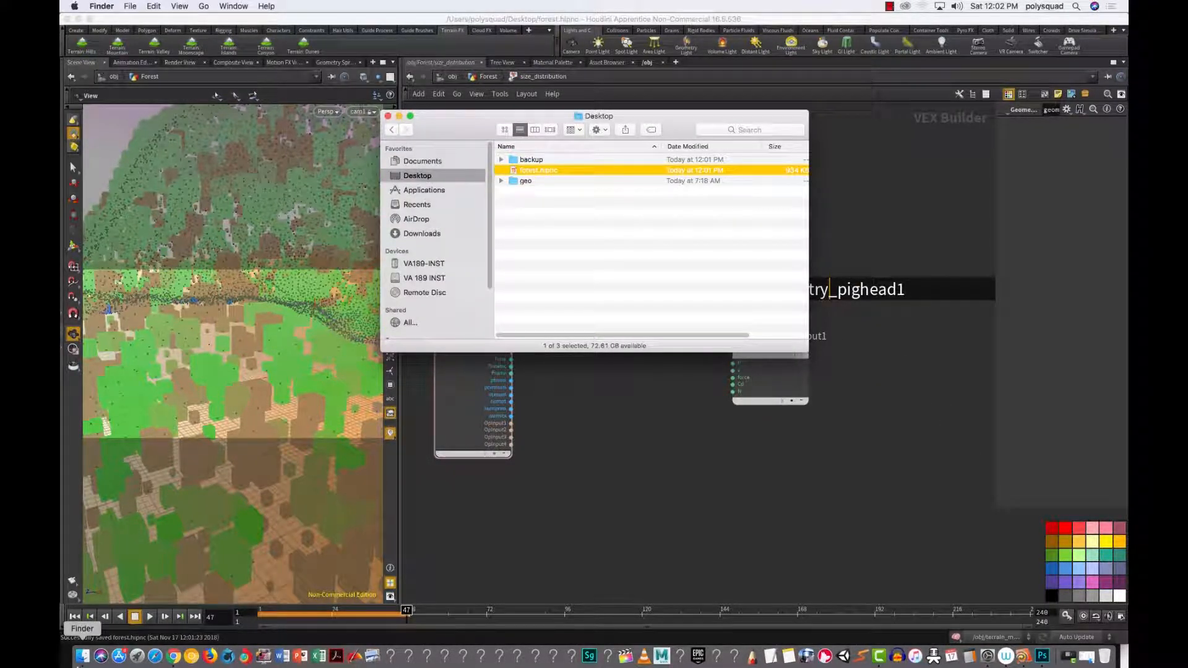
{"action": "left_click", "coordinate": [100, 7]}
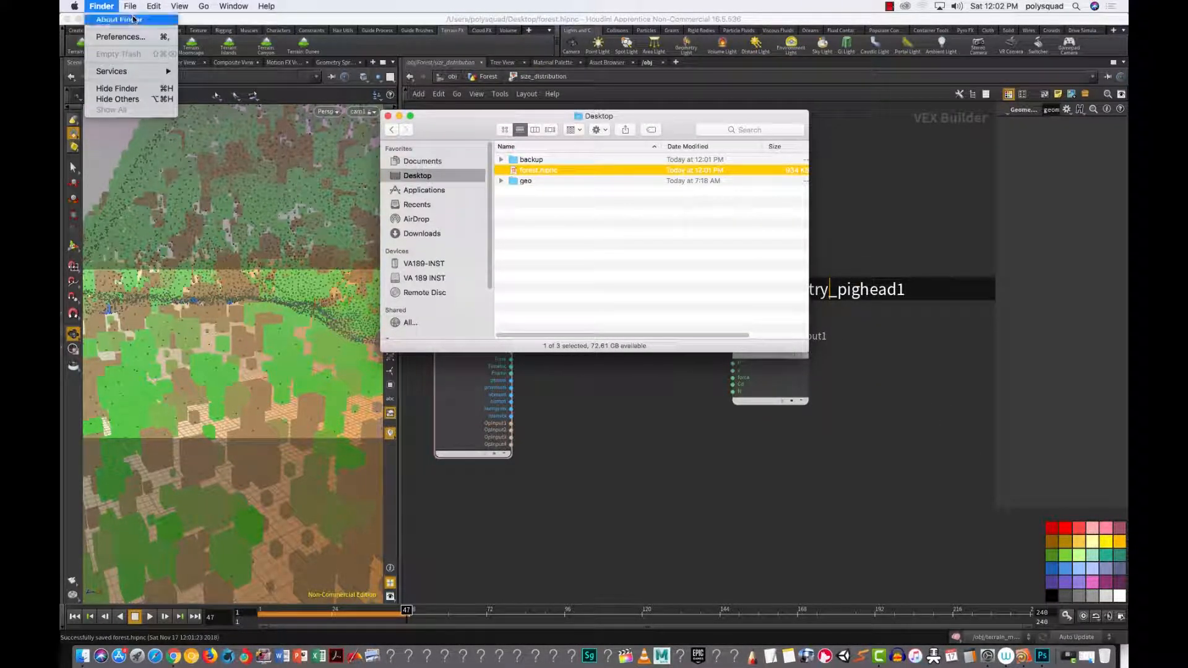
{"action": "mouse_move", "coordinate": [131, 7]}
{"action": "left_click", "coordinate": [185, 20]}
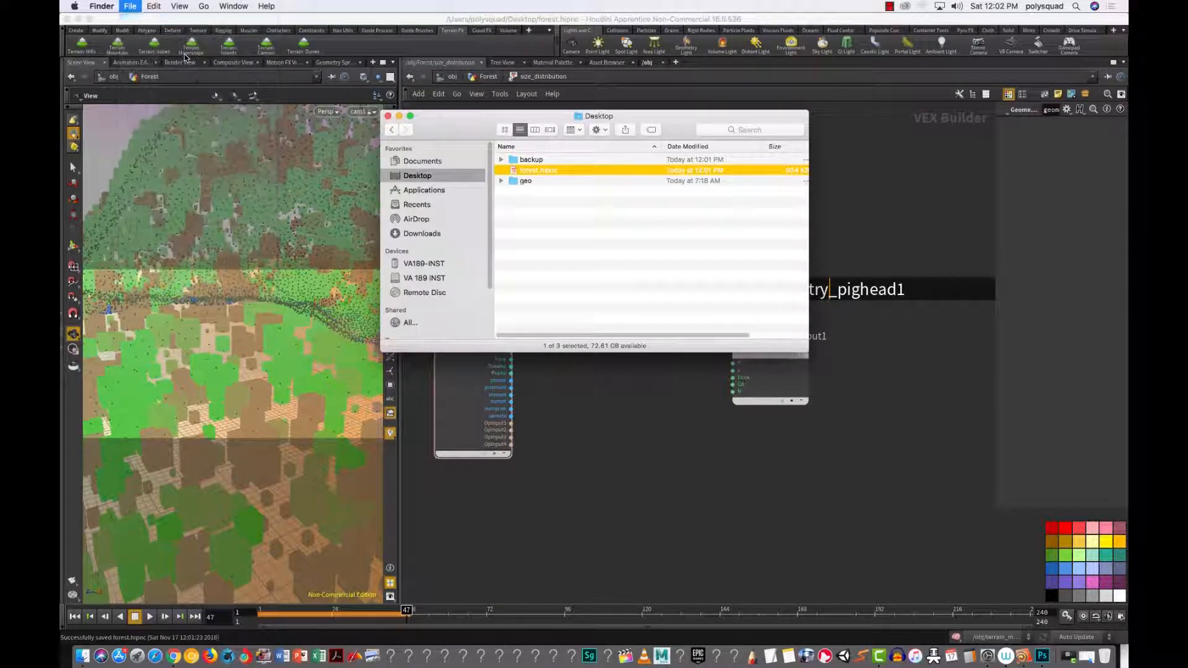
{"action": "left_click", "coordinate": [439, 231]}
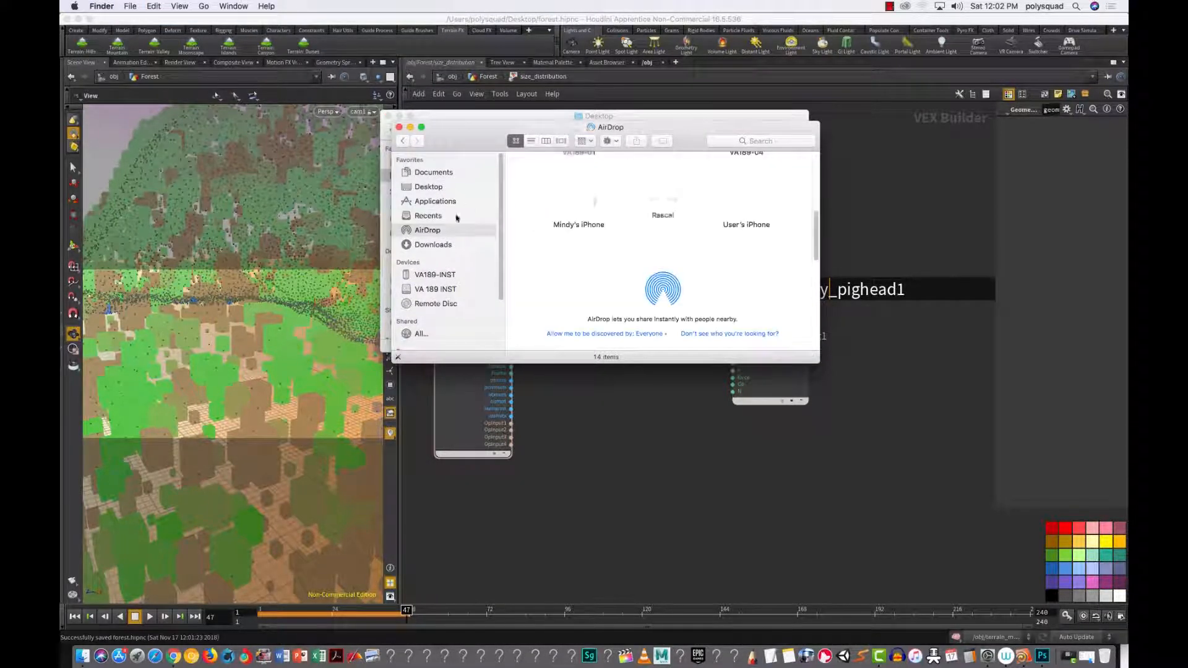
Step: Place the AirDrop window clear of the Desktop folder and send forest.hipnc to the VA189-09 computer
{"action": "left_click_drag", "start_coordinate": [449, 147], "coordinate": [144, 261]}
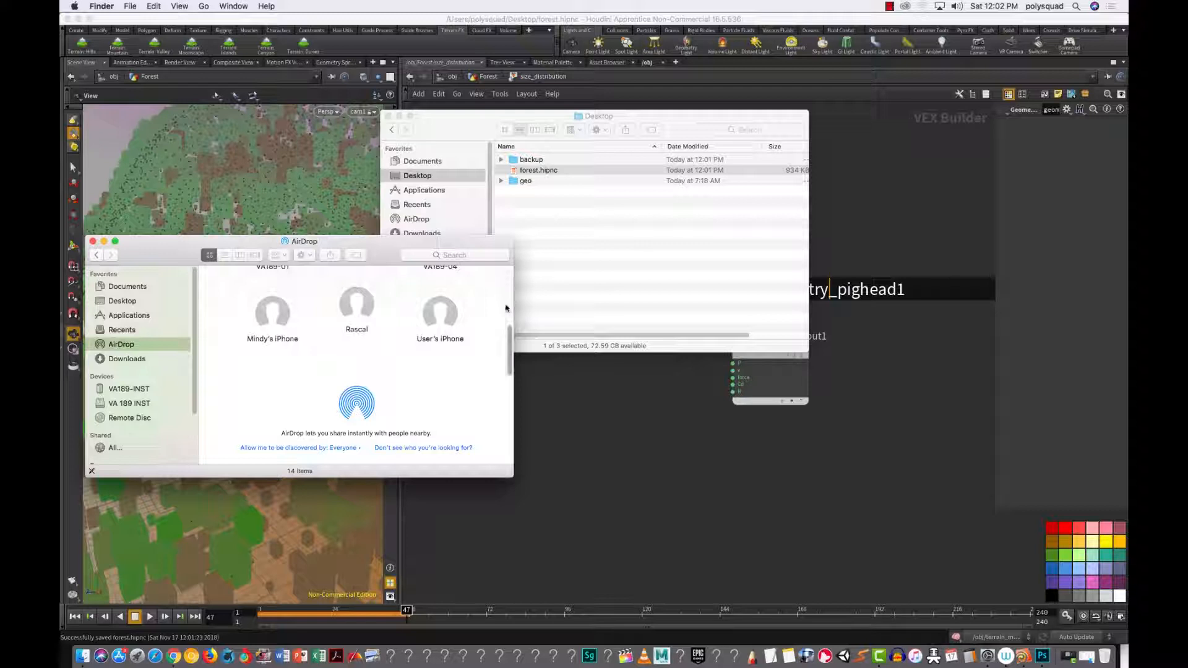
{"action": "scroll", "coordinate": [508, 353], "scroll_direction": "up", "scroll_amount": 3}
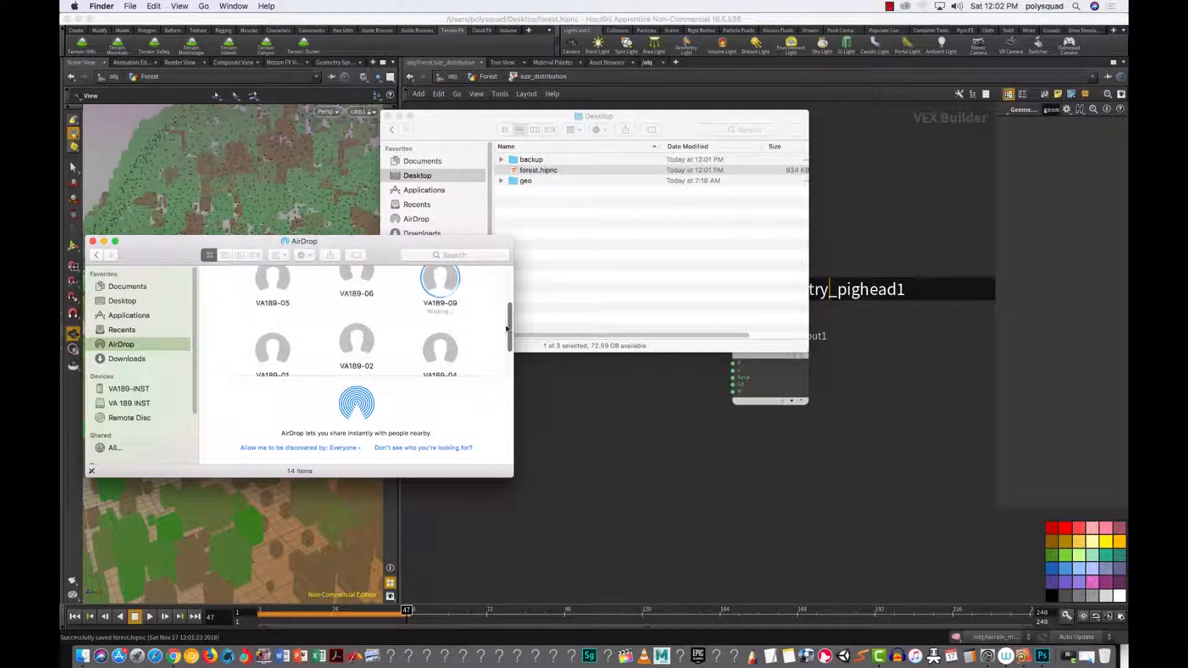
{"action": "left_click_drag", "start_coordinate": [532, 171], "coordinate": [458, 317]}
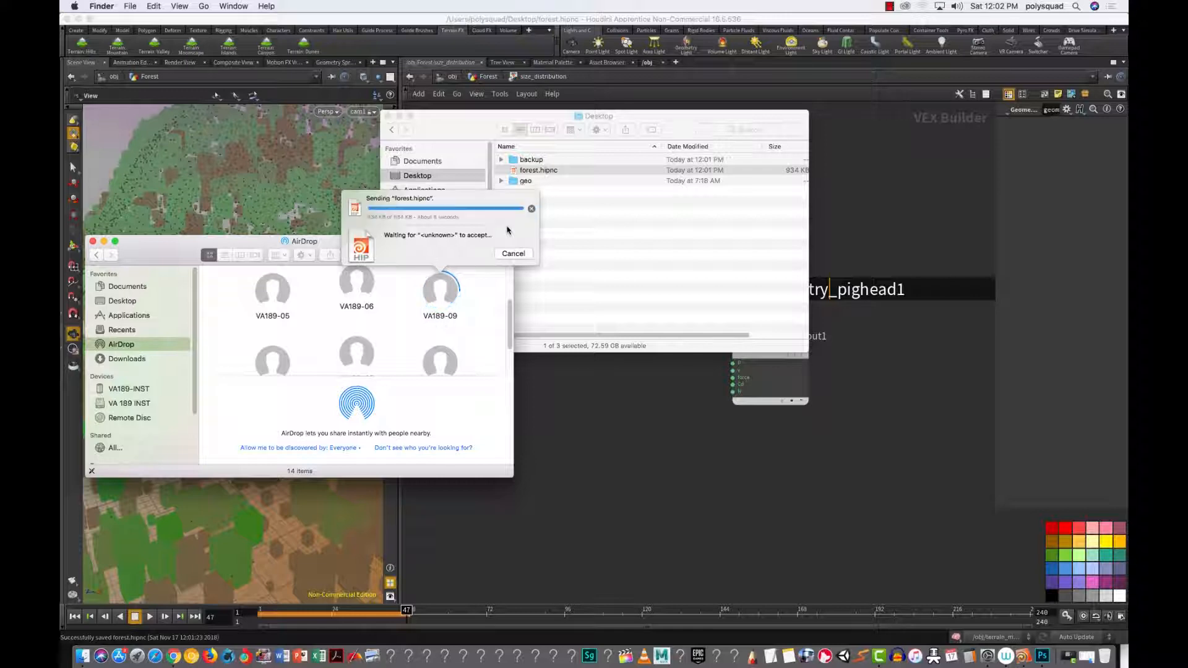
Step: Minimize both Finder windows and return to the VOP network in Houdini
{"action": "left_click", "coordinate": [560, 215]}
{"action": "left_click", "coordinate": [399, 117]}
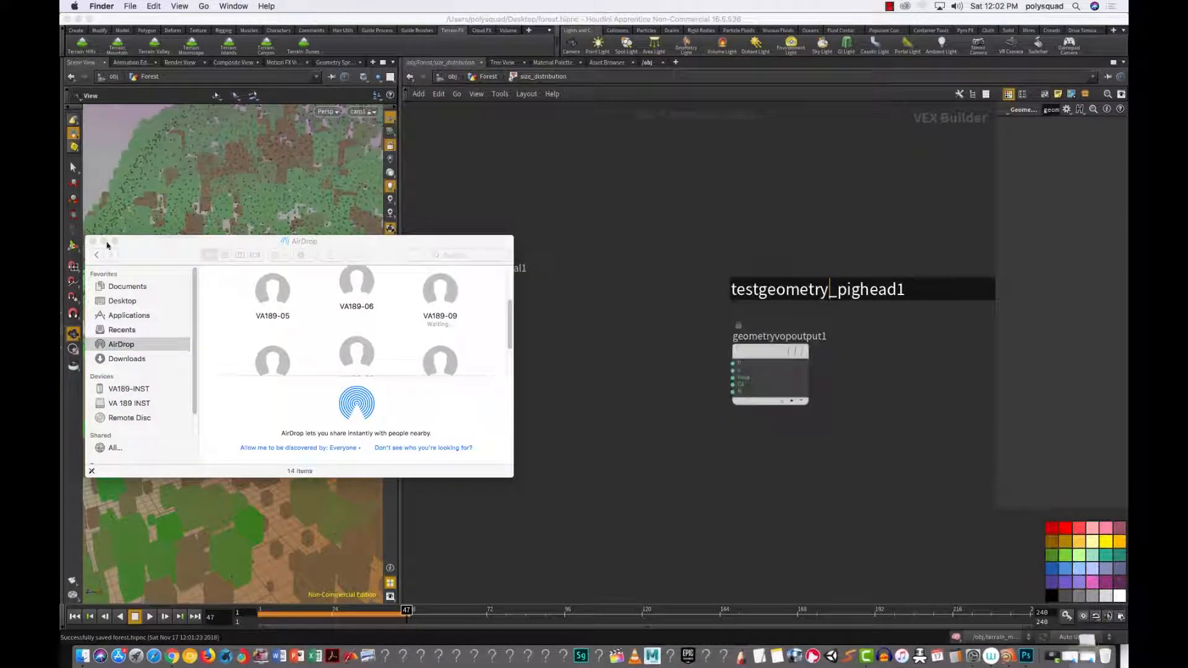
{"action": "left_click", "coordinate": [103, 240]}
{"action": "left_click", "coordinate": [549, 387]}
{"action": "scroll", "coordinate": [573, 376], "scroll_direction": "up", "scroll_amount": 2}
{"action": "scroll", "coordinate": [573, 376], "scroll_direction": "down", "scroll_amount": 1}
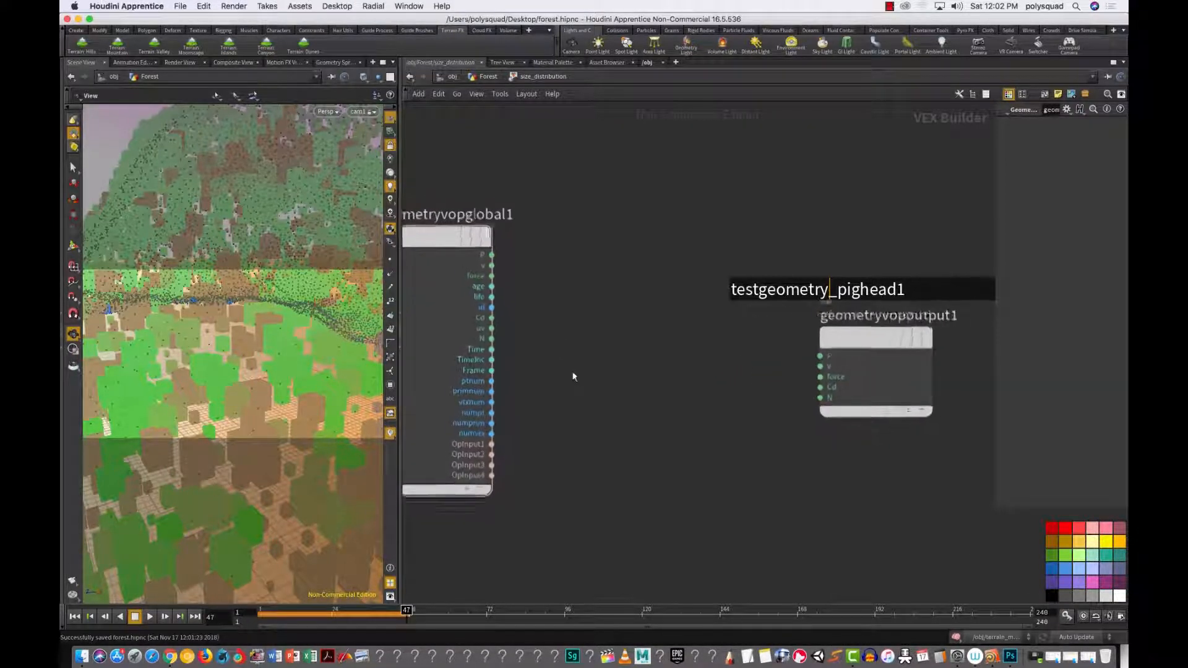
Step: Go up to the Forest network and review the random_scale node's parameters and attribute choices in a wider parameter pane
{"action": "left_click", "coordinate": [485, 76]}
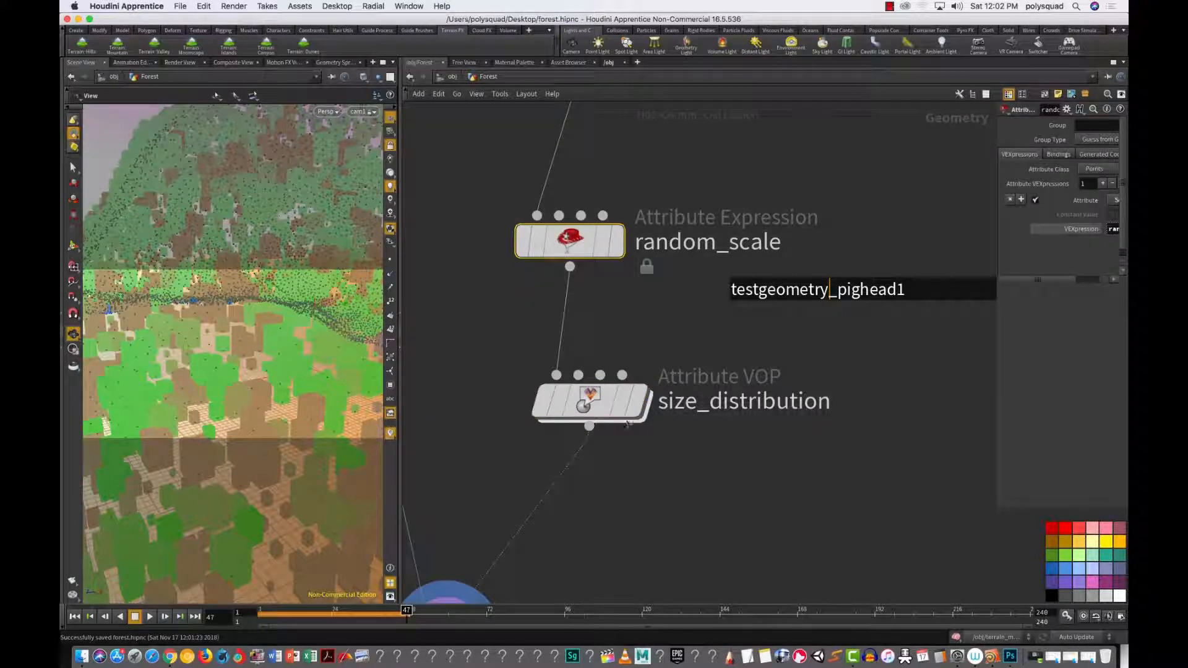
{"action": "left_click_drag", "start_coordinate": [491, 205], "coordinate": [685, 286]}
{"action": "key", "text": "p"}
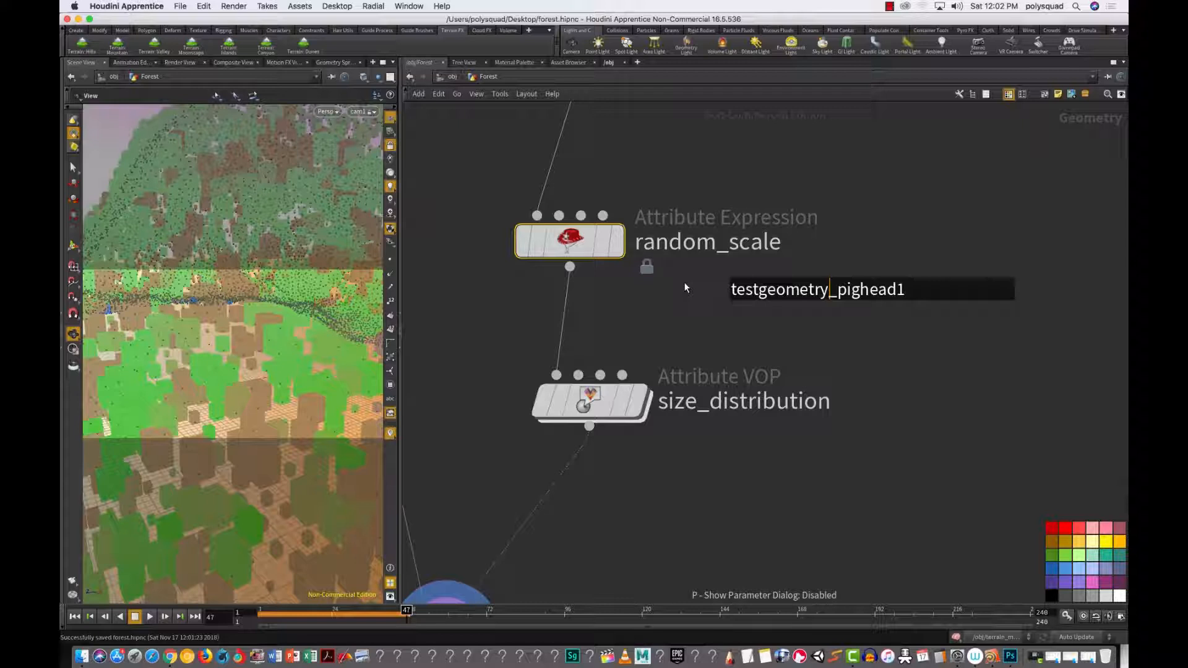
{"action": "key", "text": "p"}
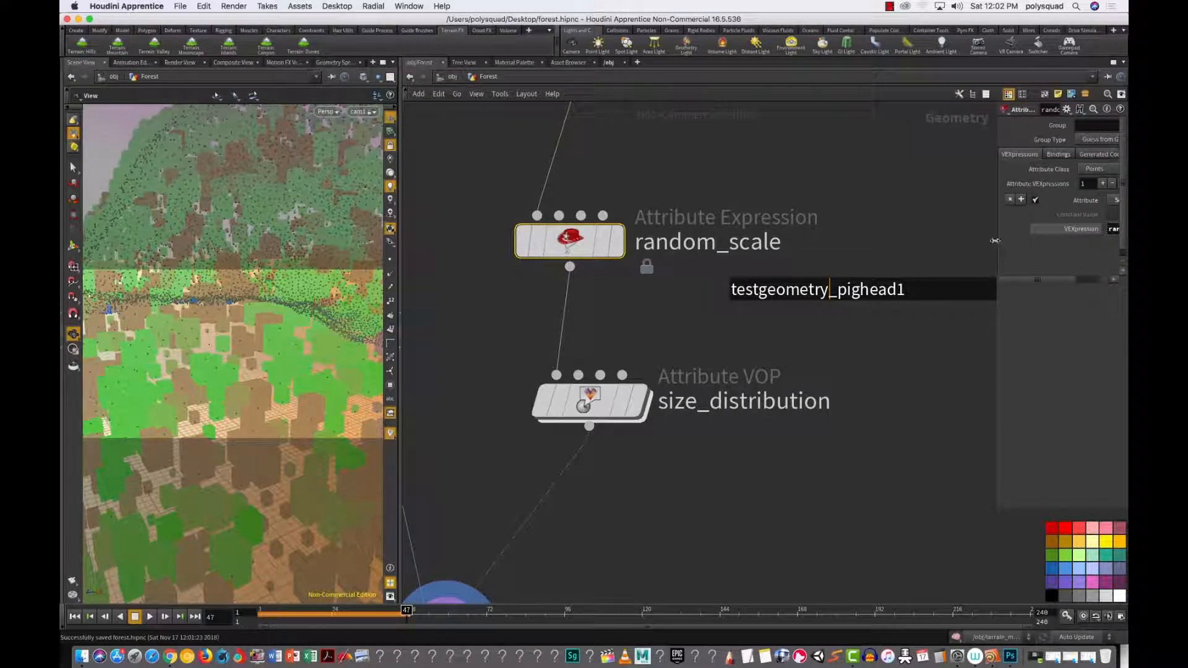
{"action": "left_click_drag", "start_coordinate": [997, 242], "coordinate": [718, 269]}
{"action": "left_click", "coordinate": [885, 201]}
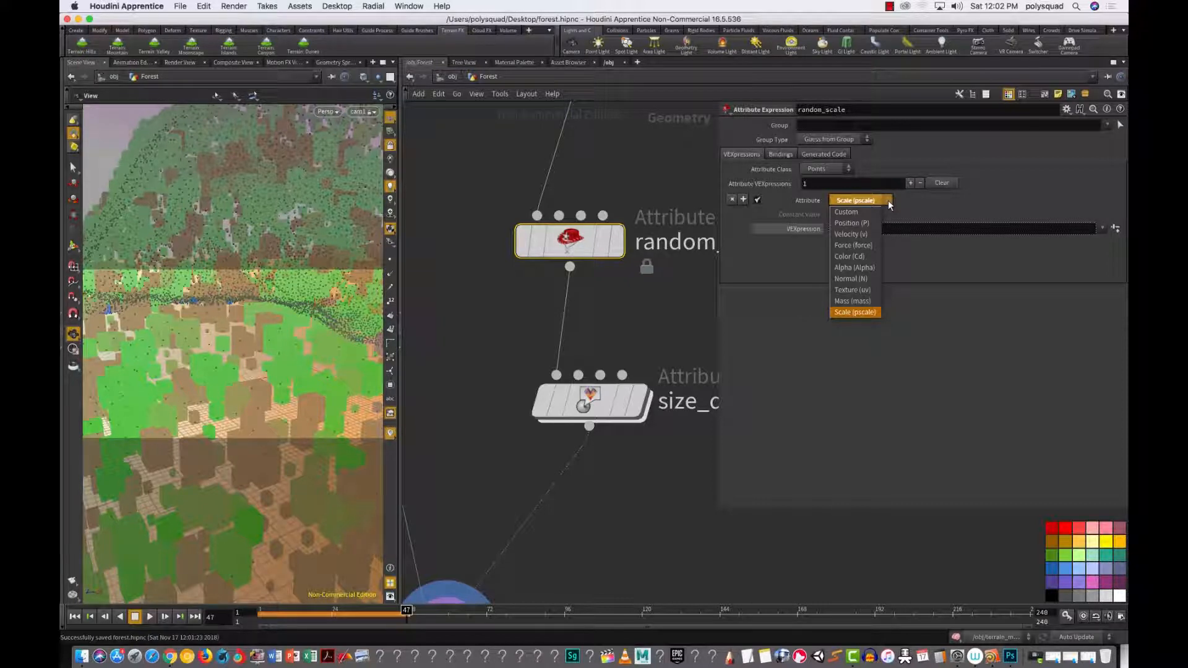
{"action": "left_click", "coordinate": [915, 199]}
Step: Enter the size_distribution VOP network, narrow the parameter pane and move geometryvopoutput1 higher up in the network
{"action": "double_click", "coordinate": [590, 401]}
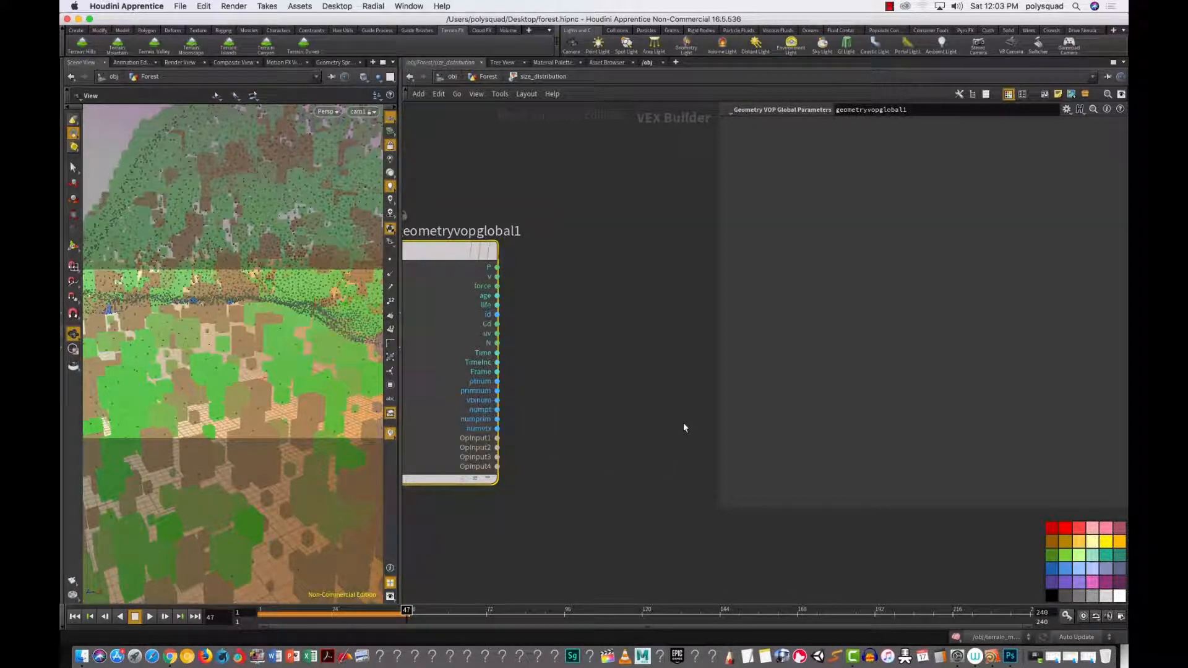
{"action": "left_click_drag", "start_coordinate": [717, 333], "coordinate": [958, 333]}
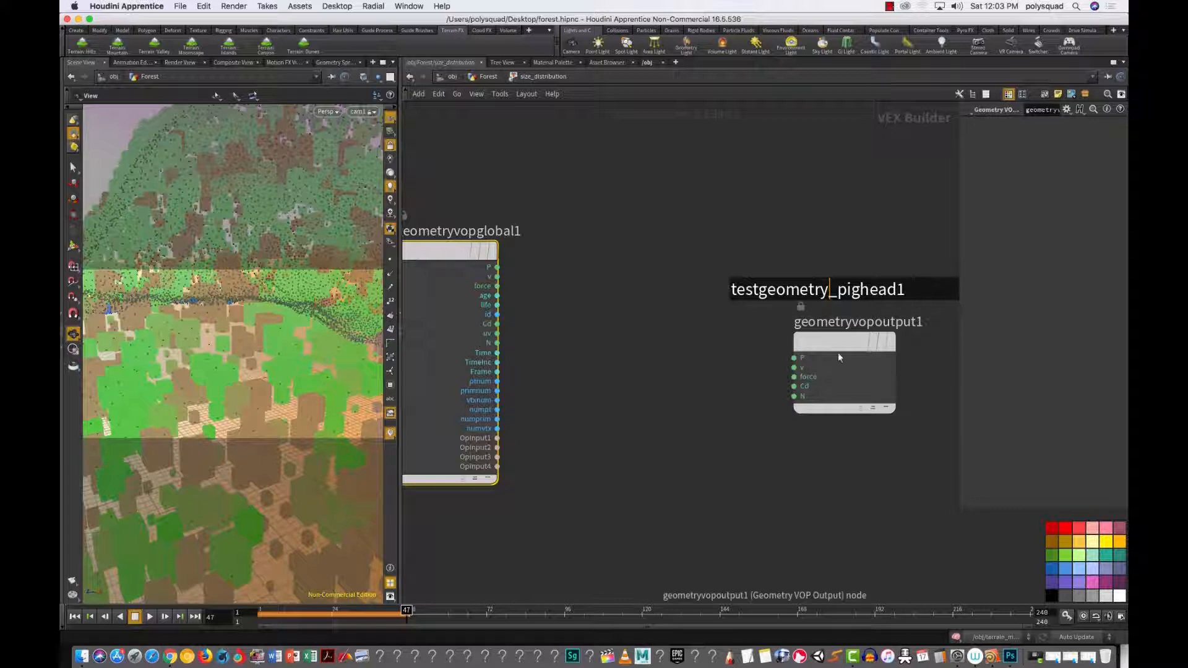
{"action": "left_click_drag", "start_coordinate": [796, 351], "coordinate": [788, 188]}
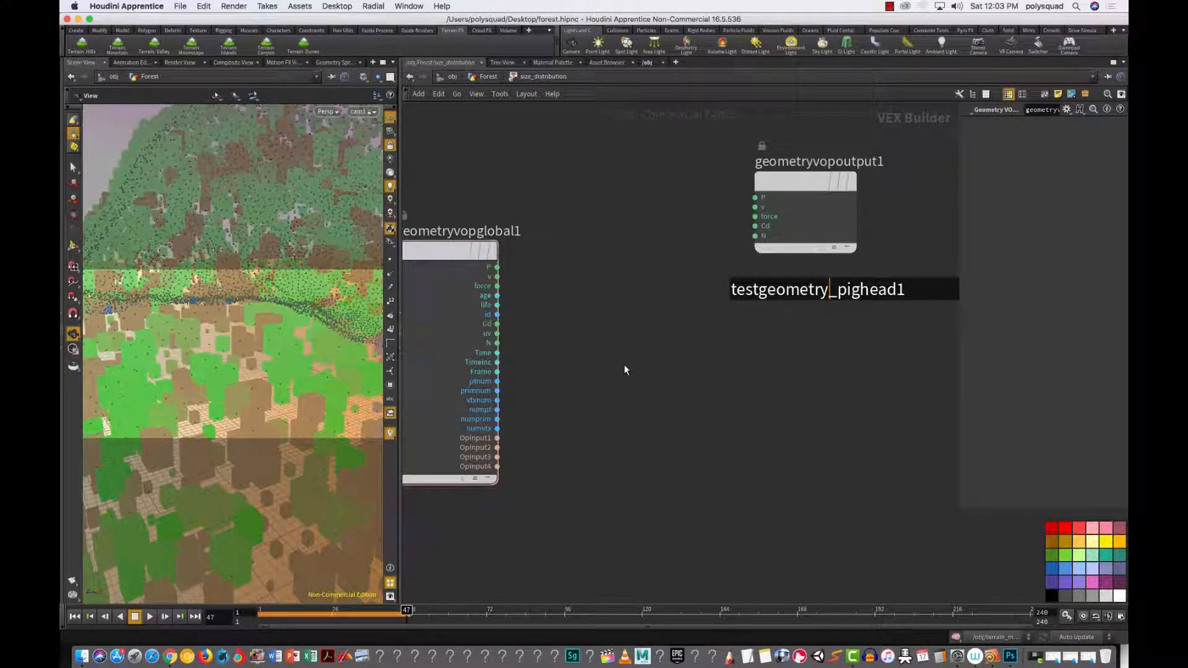
Step: Open the Geometry Spreadsheet, widen it, and hide every attribute except pscale
{"action": "left_click", "coordinate": [334, 62]}
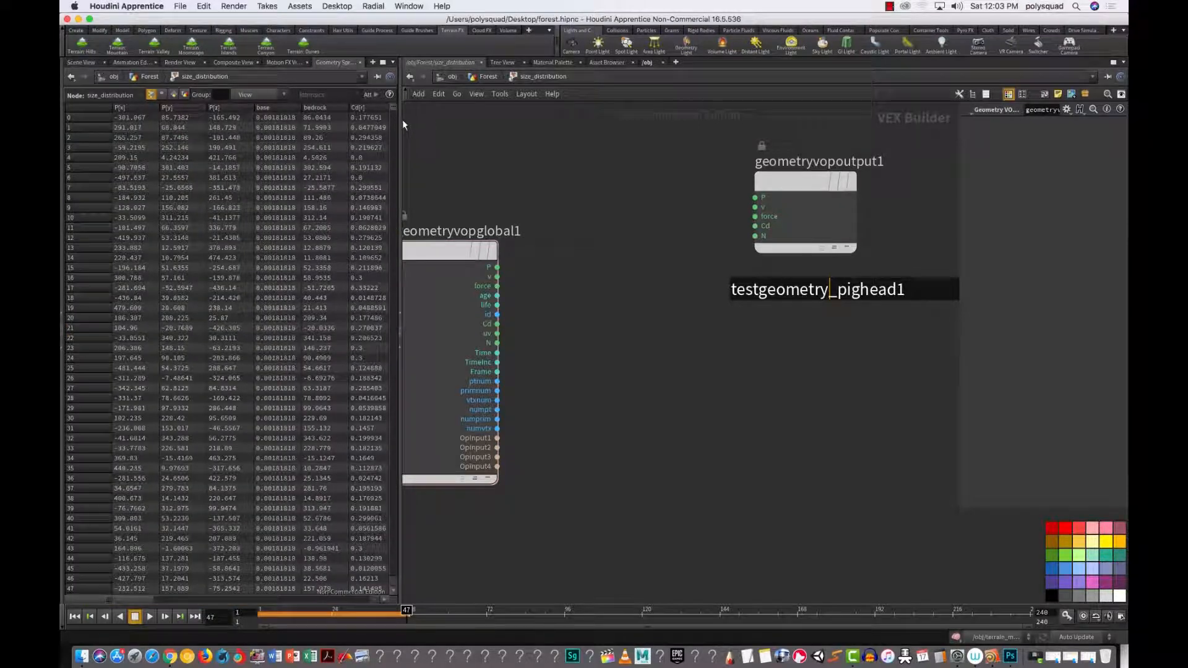
{"action": "left_click_drag", "start_coordinate": [400, 125], "coordinate": [543, 123]}
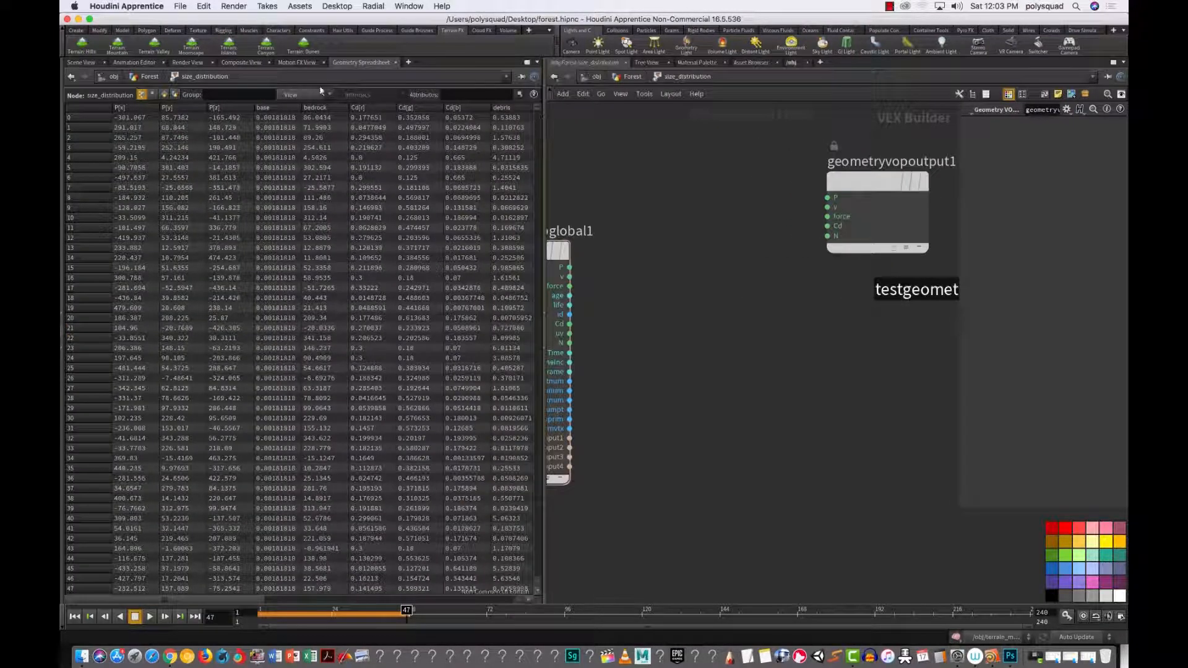
{"action": "left_click", "coordinate": [295, 94]}
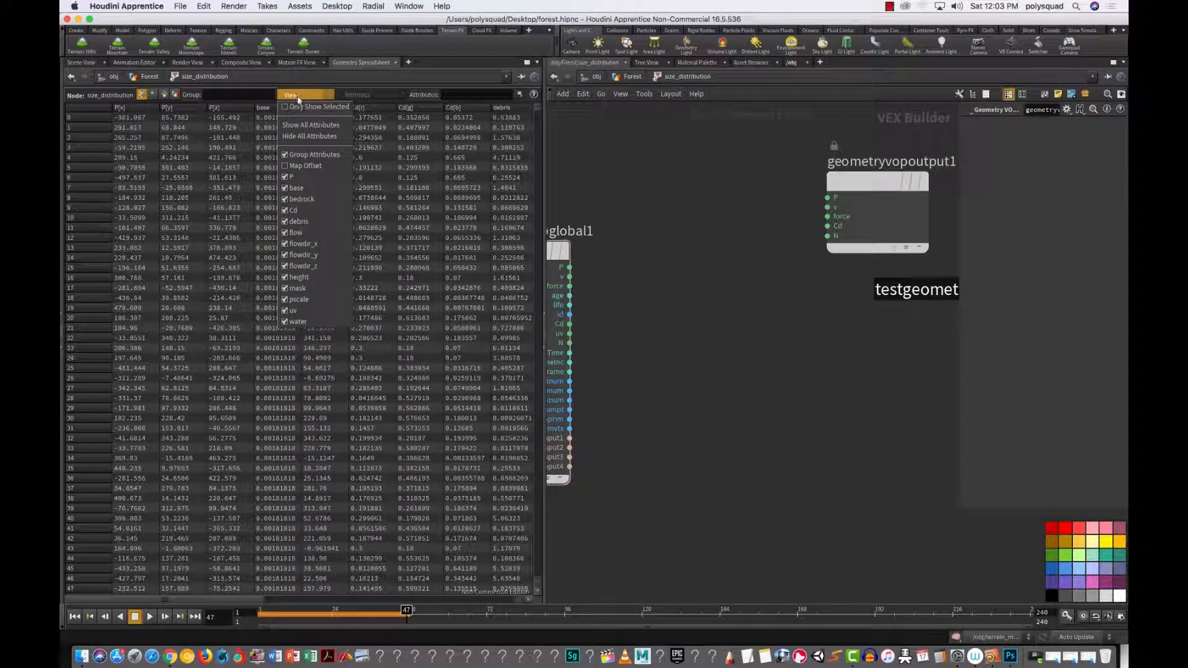
{"action": "left_click", "coordinate": [303, 139]}
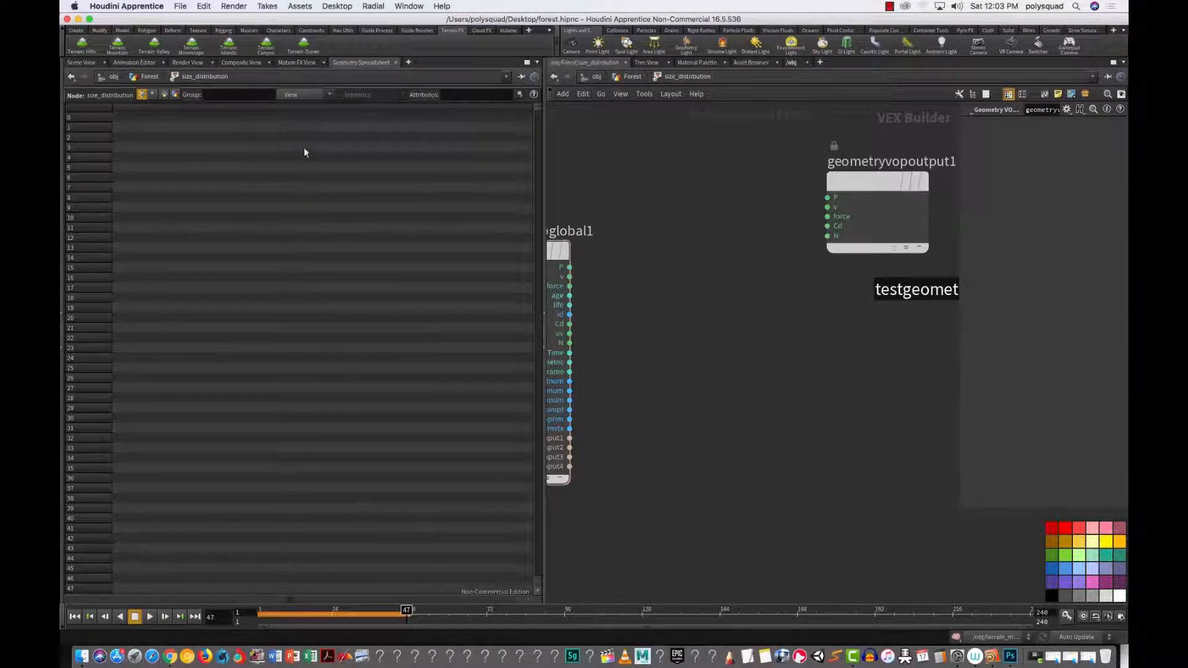
{"action": "left_click", "coordinate": [307, 94]}
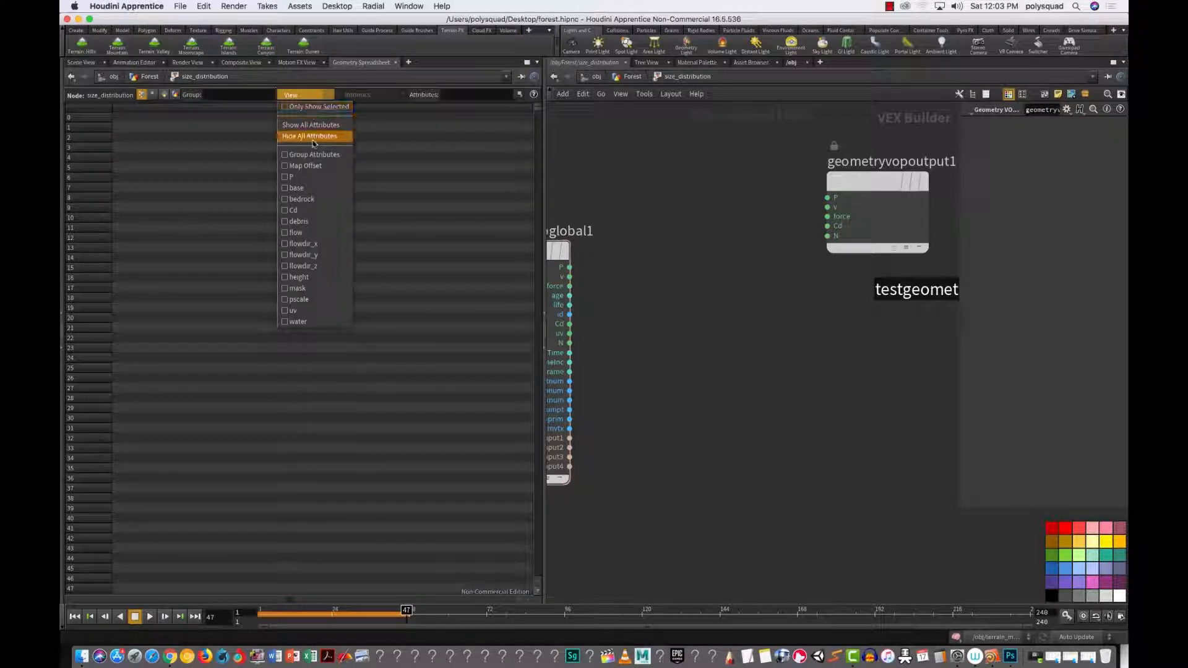
{"action": "left_click", "coordinate": [311, 300]}
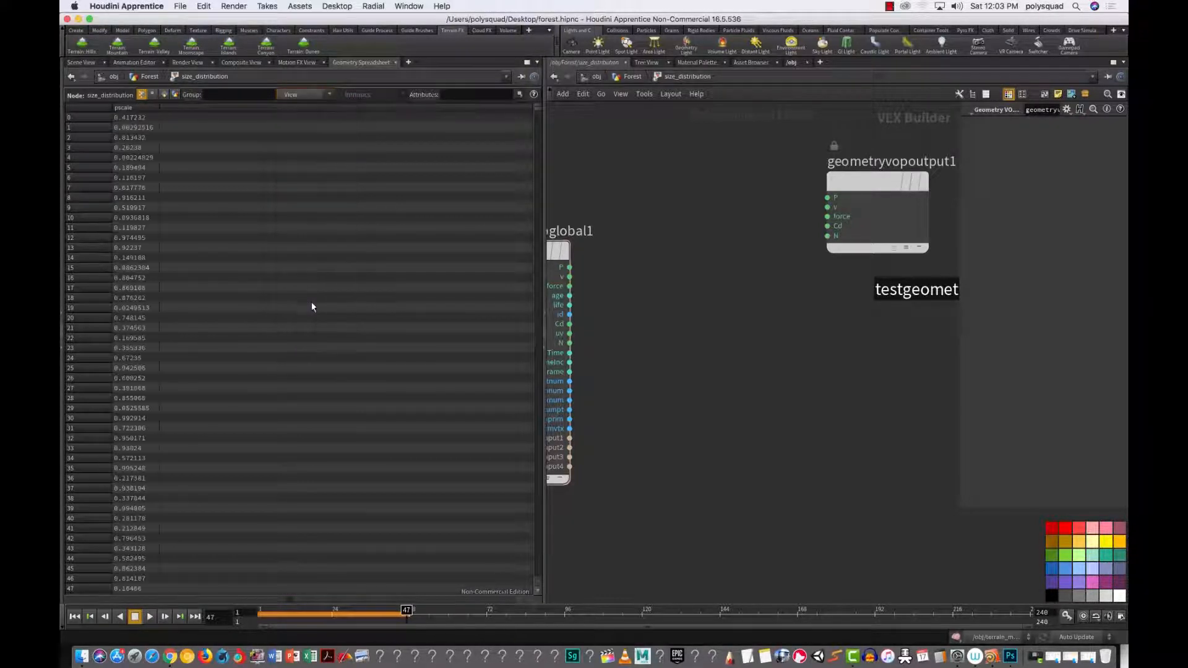
Step: Sort the points by pscale in both directions to check its range, and restore the point-number order
{"action": "left_click", "coordinate": [311, 97]}
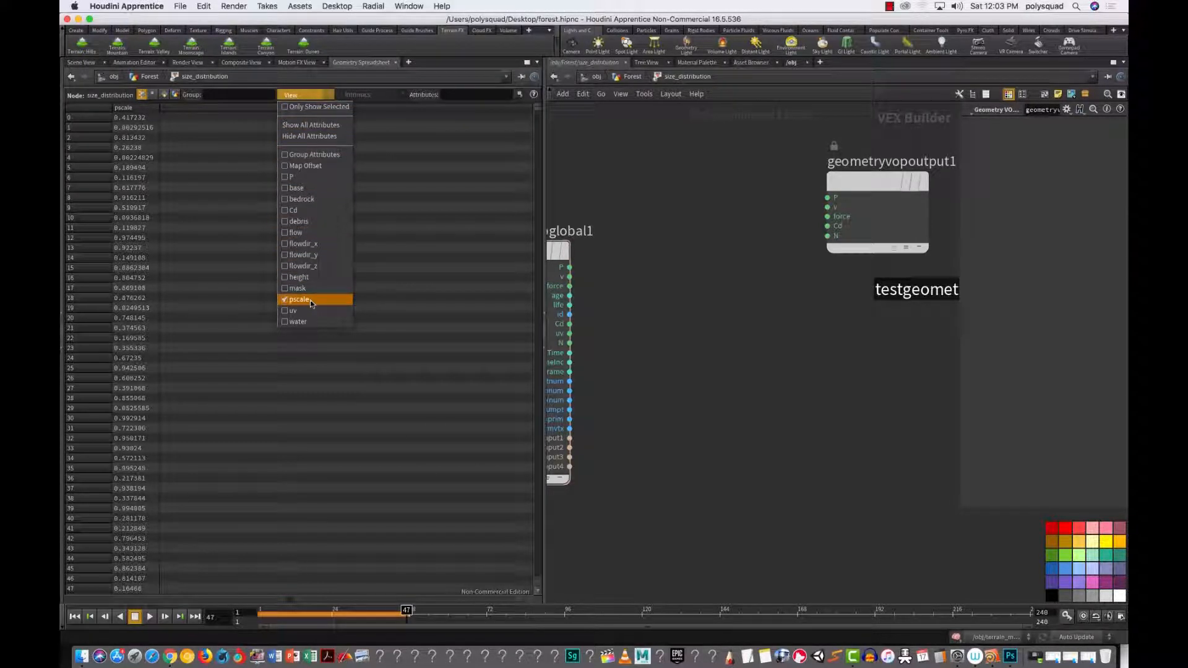
{"action": "left_click", "coordinate": [144, 108]}
{"action": "left_click", "coordinate": [143, 108]}
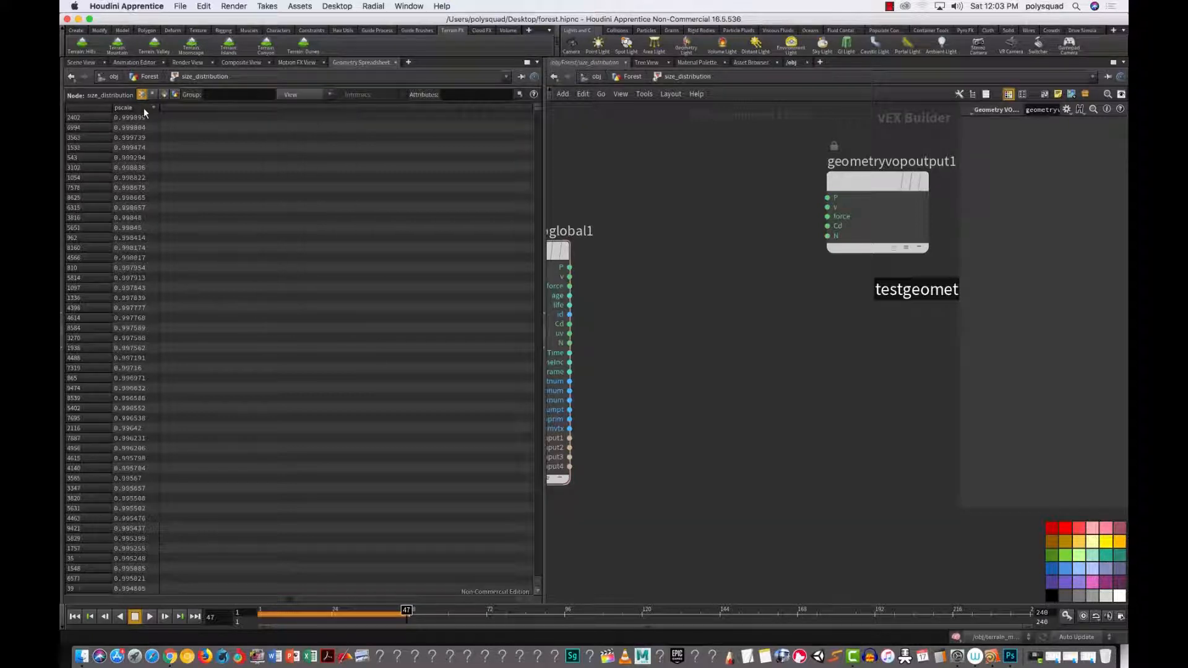
{"action": "left_click", "coordinate": [142, 109]}
{"action": "left_click", "coordinate": [93, 107]}
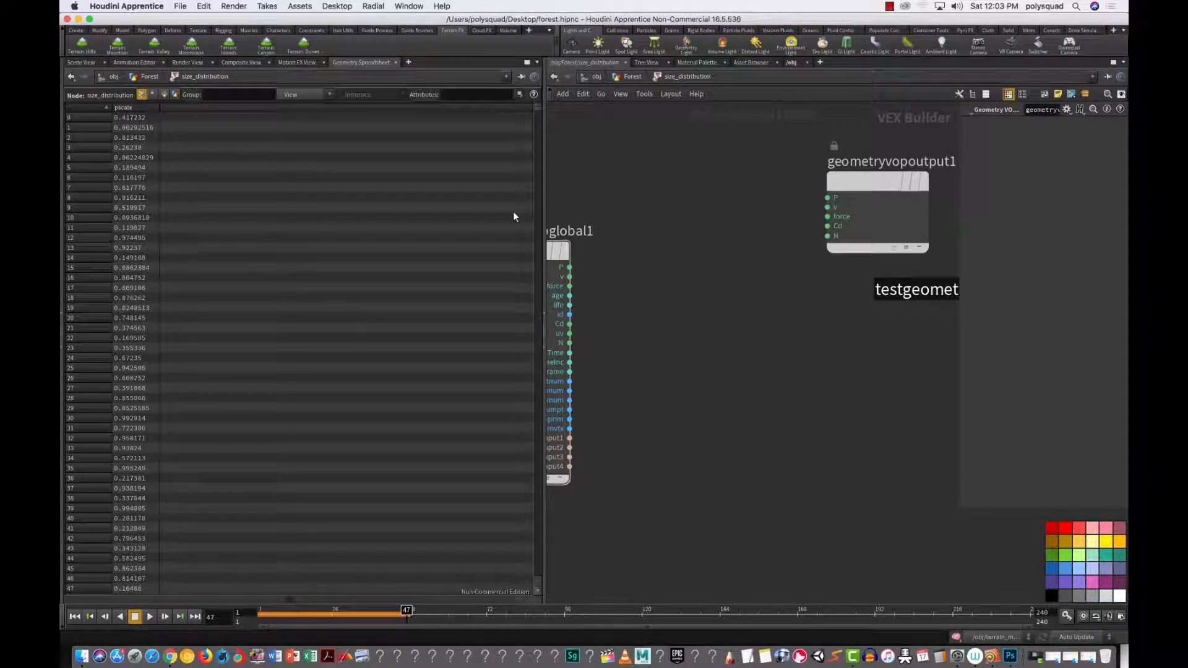
Step: Return to the Scene View and add a Bind node between the global parameters and output nodes
{"action": "left_click", "coordinate": [81, 62]}
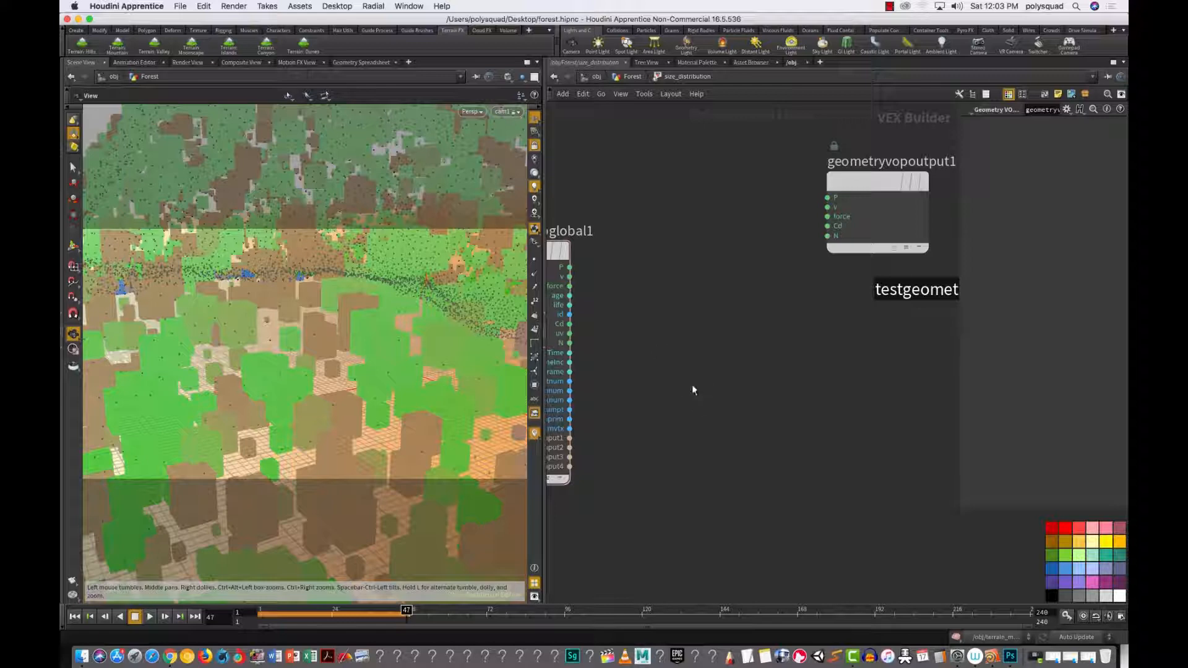
{"action": "key", "text": "Tab"}
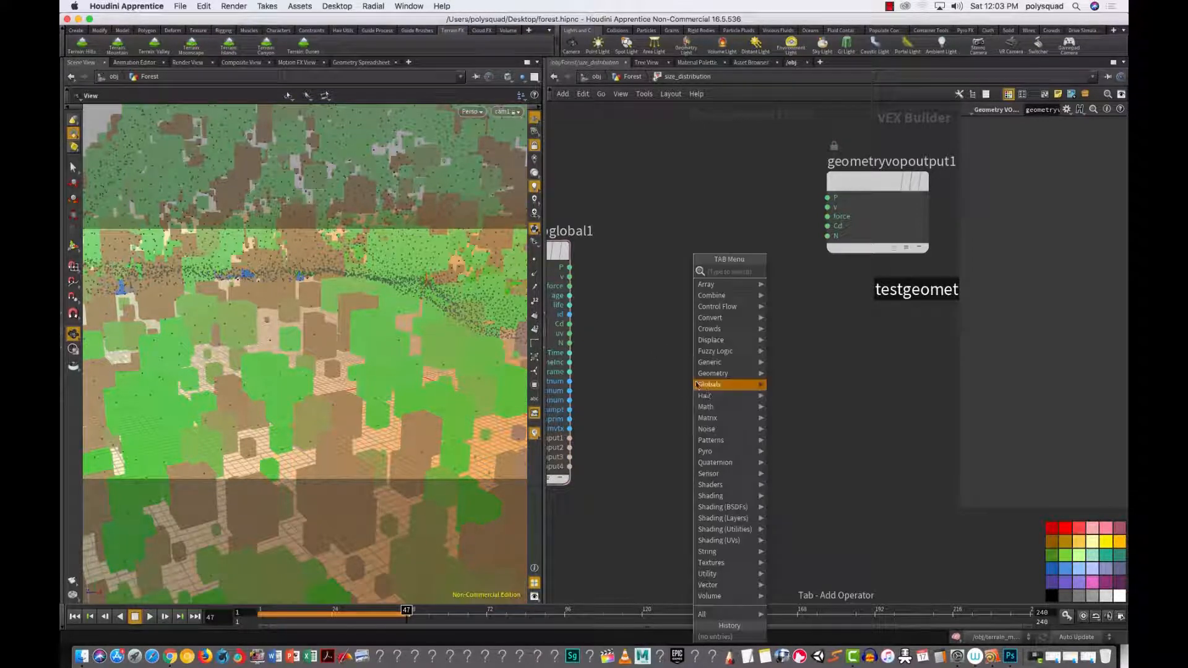
{"action": "type", "text": "bind"}
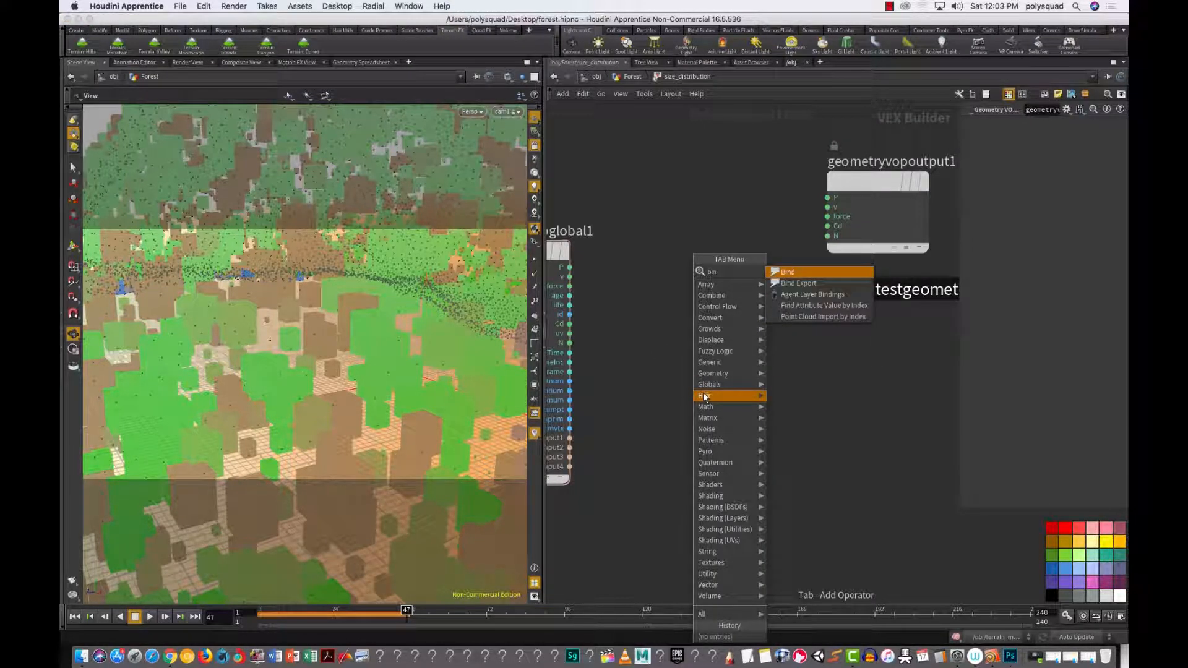
{"action": "left_click", "coordinate": [788, 273]}
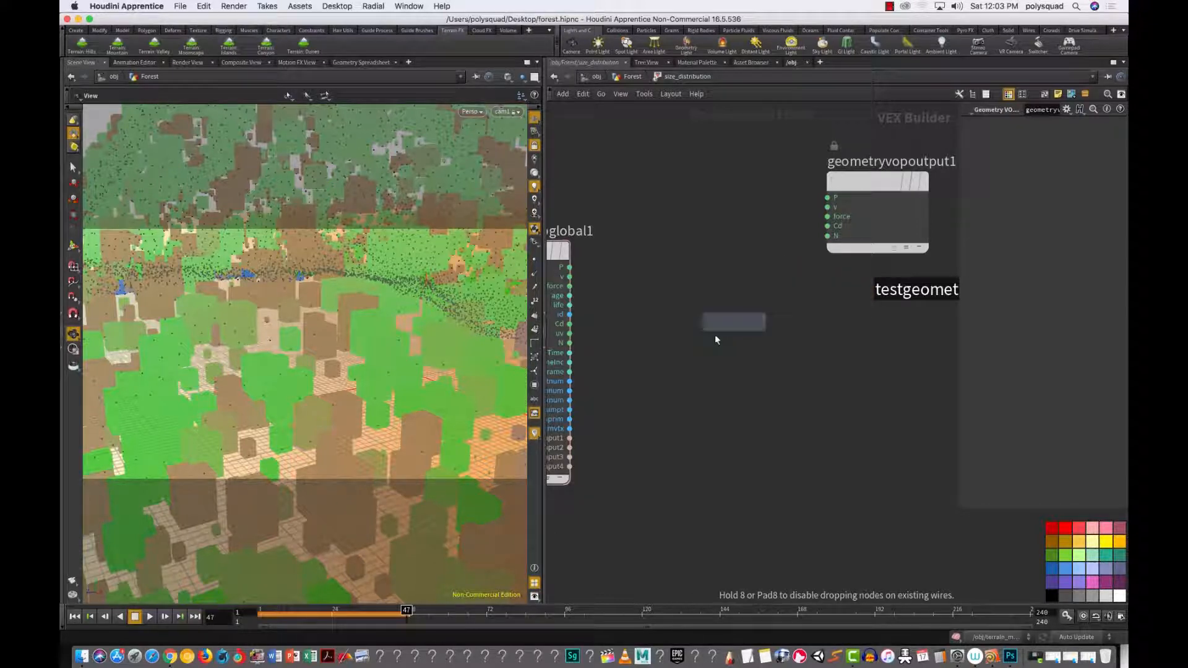
{"action": "left_click", "coordinate": [680, 385]}
{"action": "left_click_drag", "start_coordinate": [725, 452], "coordinate": [610, 336]}
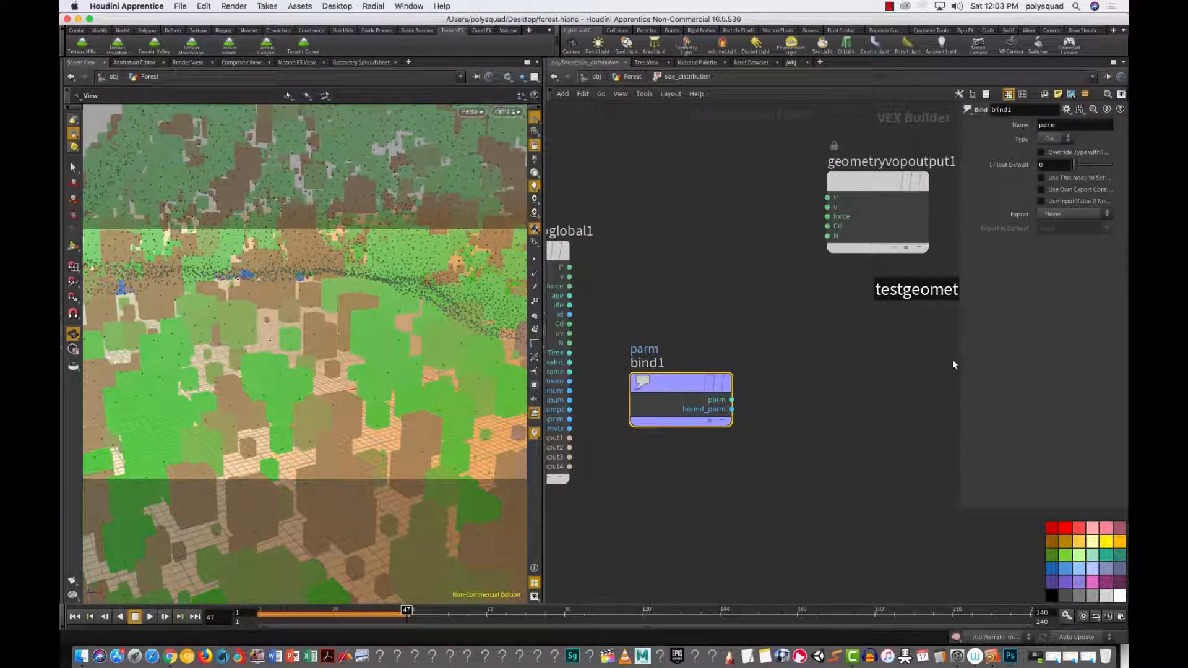
Step: Widen the parameter pane and set the Bind node's Name to pscale
{"action": "left_click_drag", "start_coordinate": [959, 359], "coordinate": [906, 362]}
{"action": "right_click_drag", "start_coordinate": [625, 307], "coordinate": [642, 326]}
{"action": "middle_click_drag", "start_coordinate": [642, 325], "coordinate": [708, 306]}
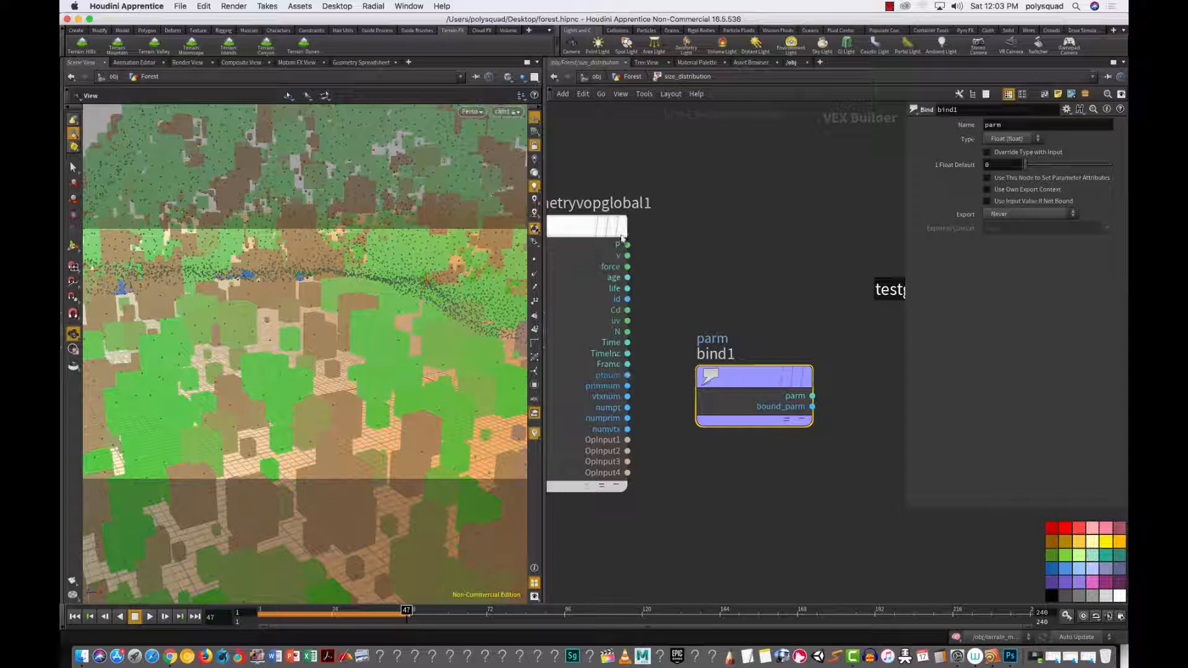
{"action": "left_click_drag", "start_coordinate": [675, 263], "coordinate": [819, 481]}
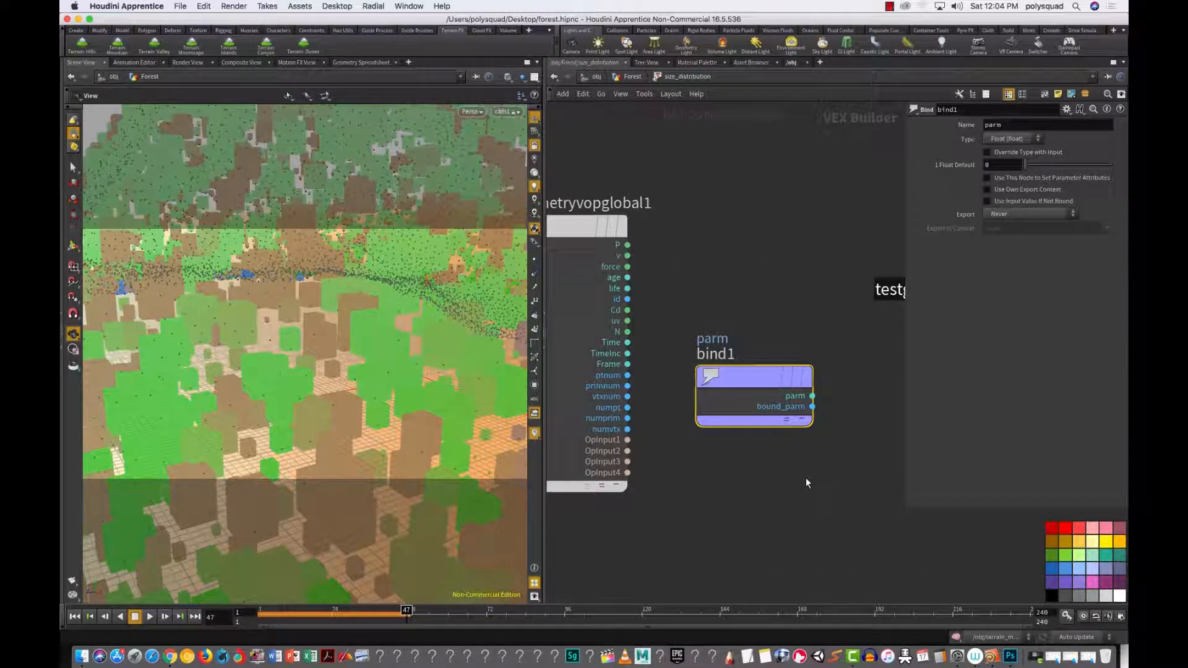
{"action": "left_click_drag", "start_coordinate": [1002, 125], "coordinate": [968, 137]}
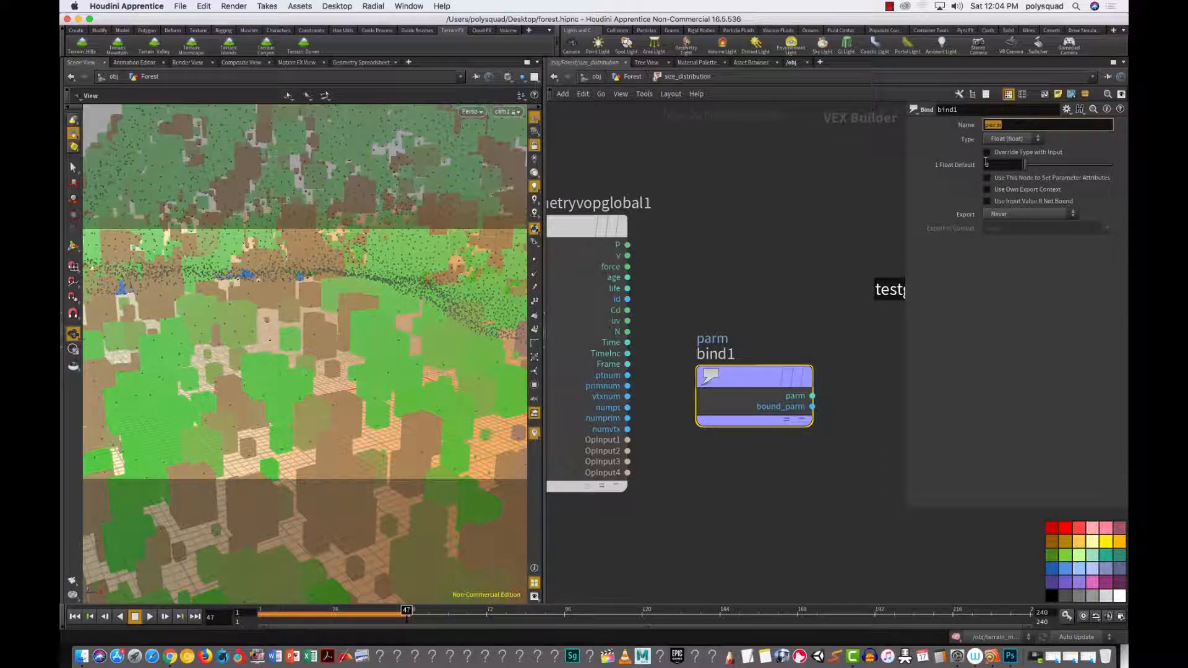
{"action": "type", "text": "pscale"}
{"action": "key", "text": "Return"}
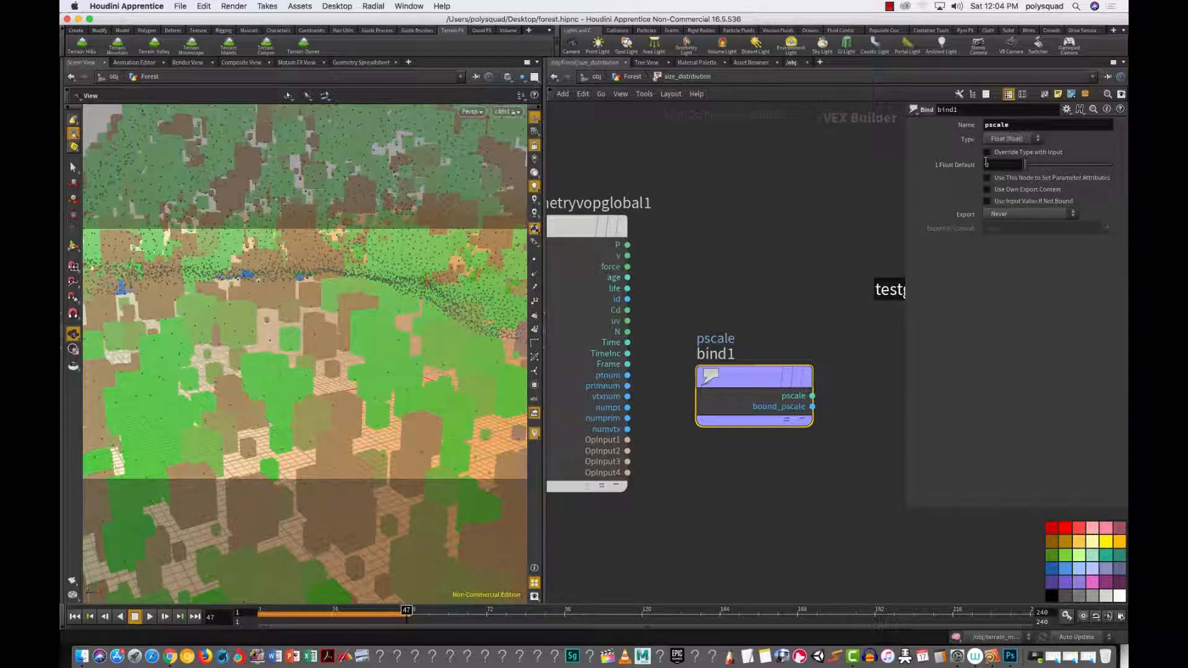
Step: Switch to Photoshop, add a new layer filled with white, and hide the Background layer
{"action": "left_click", "coordinate": [1011, 655]}
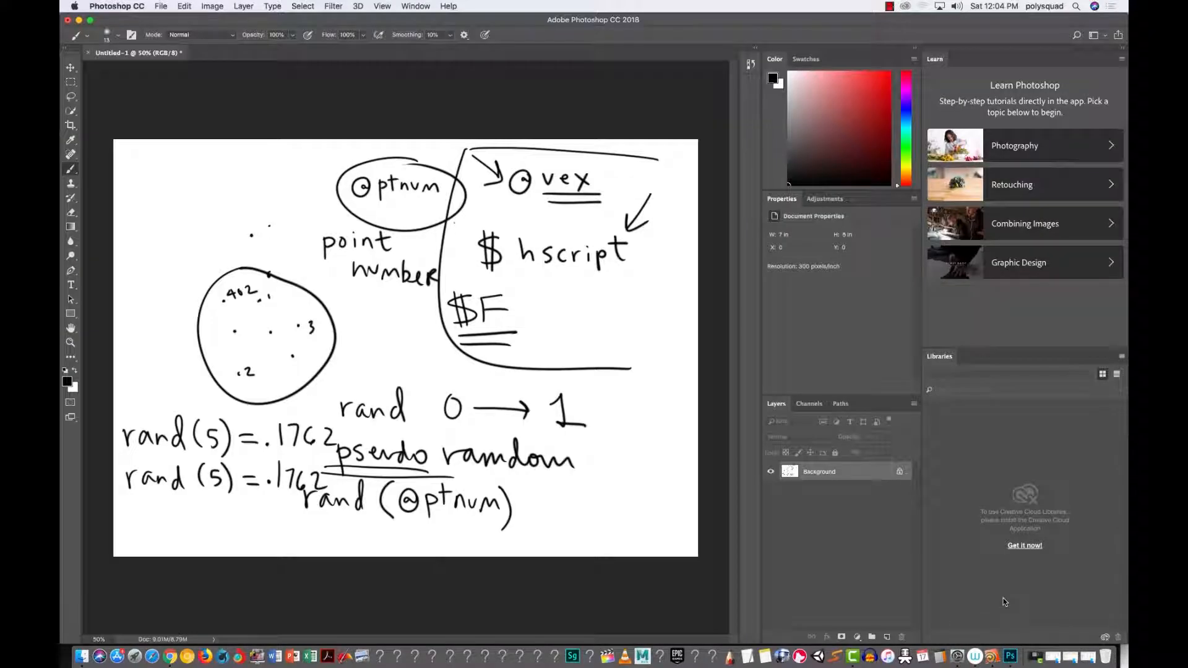
{"action": "left_click", "coordinate": [887, 636]}
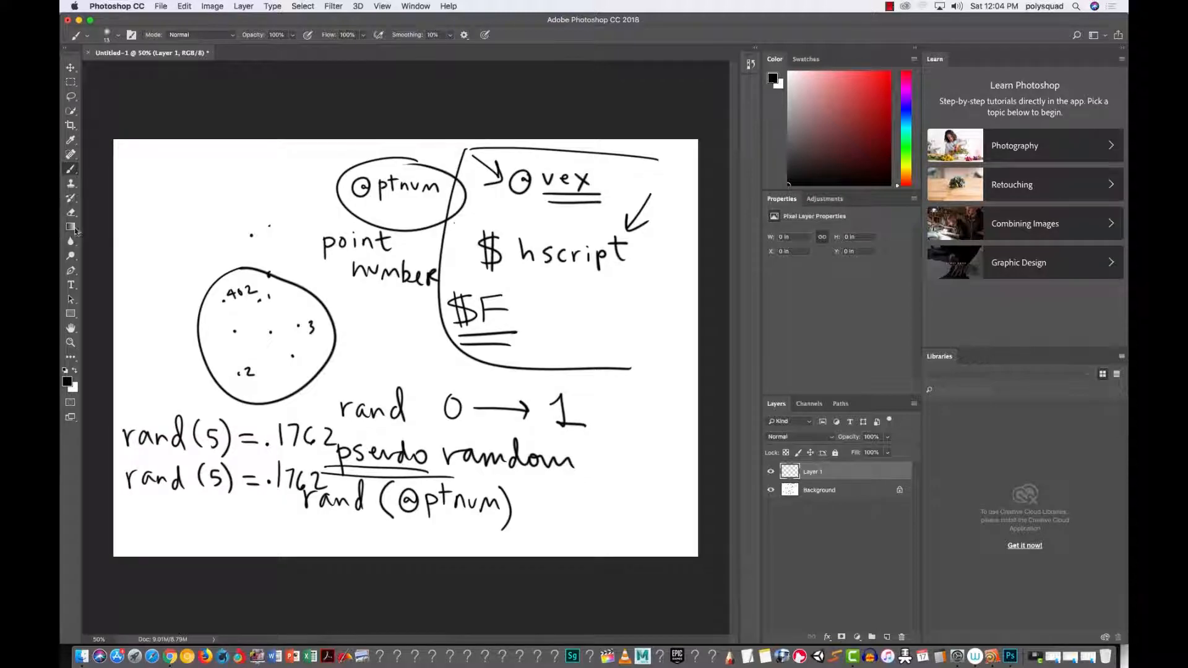
{"action": "left_click_drag", "start_coordinate": [75, 230], "coordinate": [108, 230]}
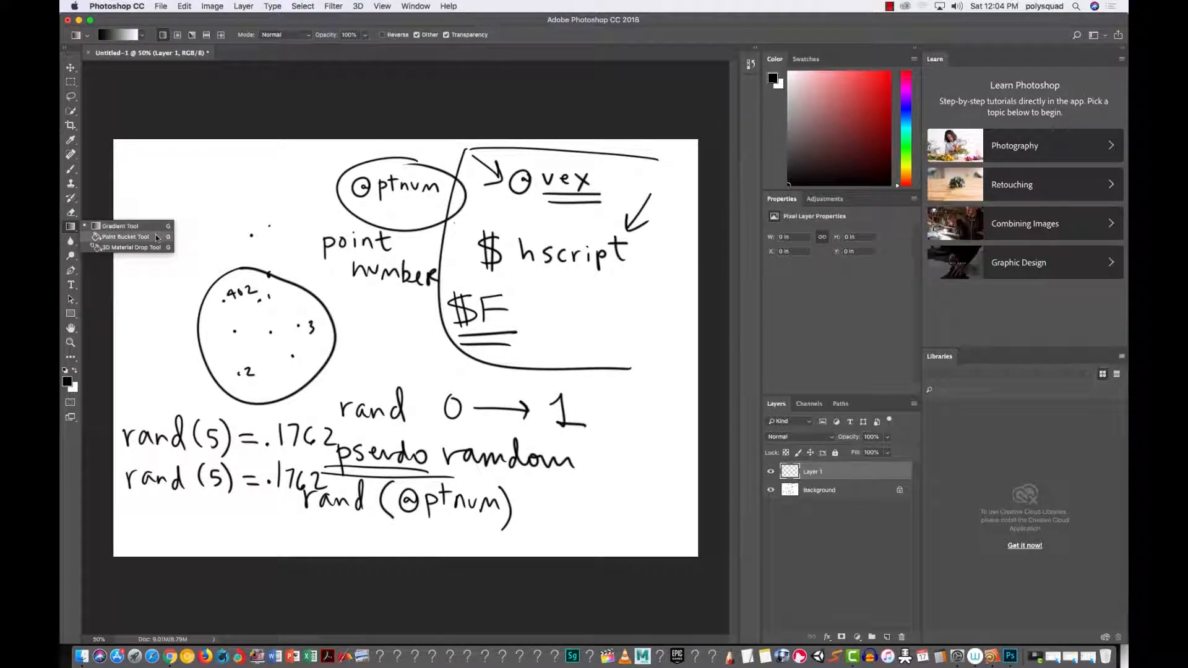
{"action": "left_click", "coordinate": [124, 237]}
{"action": "left_click", "coordinate": [770, 490]}
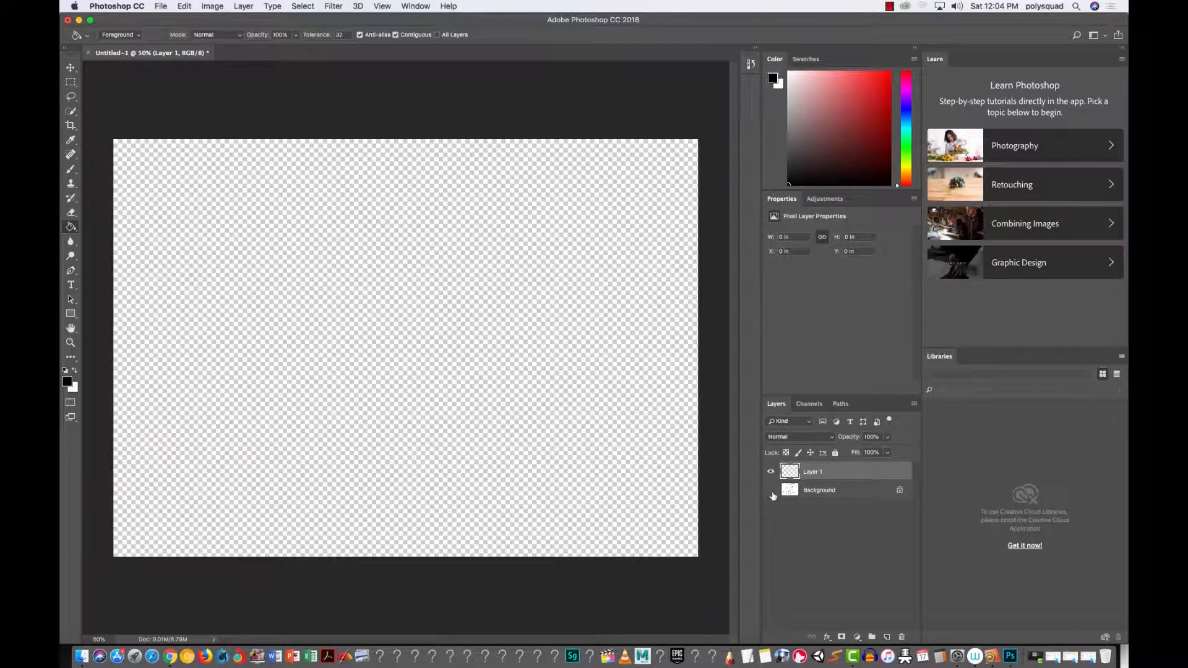
{"action": "left_click", "coordinate": [480, 407]}
{"action": "left_click", "coordinate": [75, 371]}
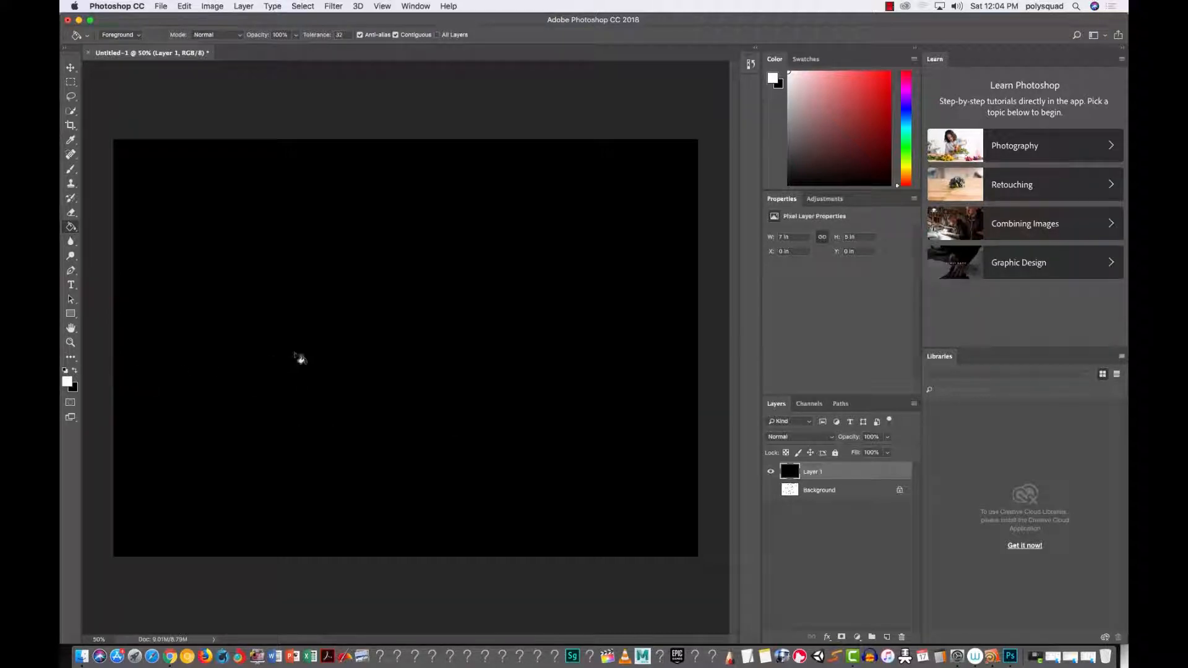
{"action": "left_click", "coordinate": [318, 362]}
{"action": "left_click", "coordinate": [71, 168]}
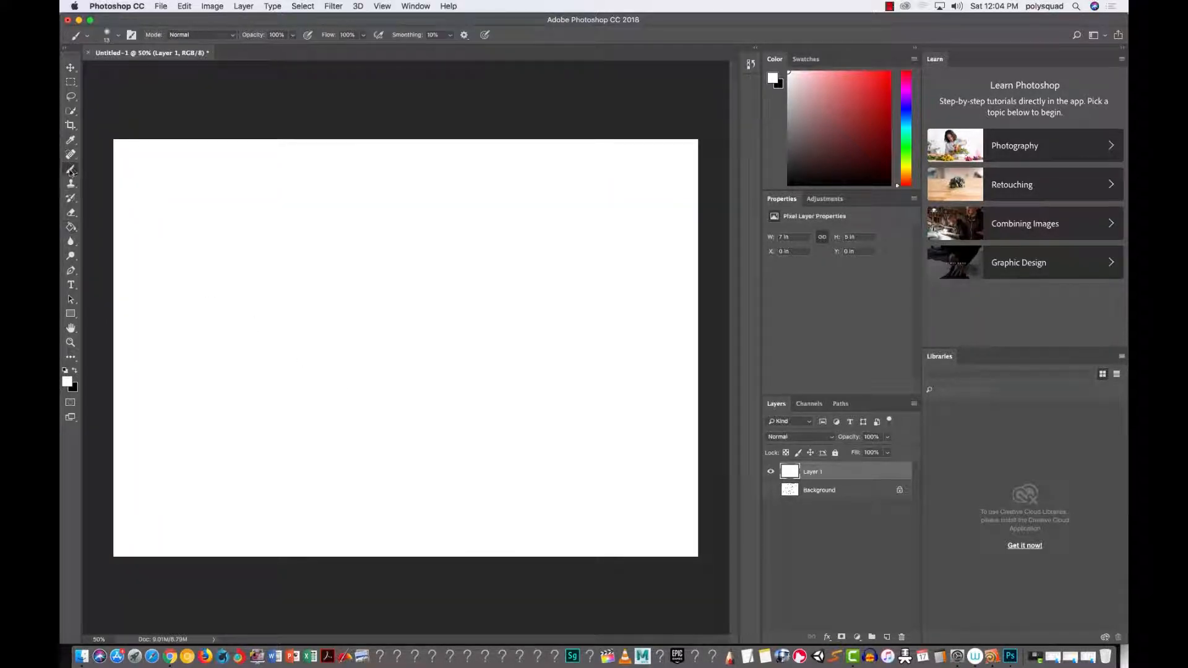
{"action": "left_click", "coordinate": [75, 371]}
{"action": "mouse_move", "coordinate": [259, 188]}
{"action": "left_mouse_down"}
{"action": "mouse_move", "coordinate": [260, 216]}
{"action": "mouse_move", "coordinate": [260, 198]}
{"action": "mouse_move", "coordinate": [339, 198]}
{"action": "left_mouse_up"}
{"action": "left_click_drag", "start_coordinate": [429, 186], "coordinate": [493, 192]}
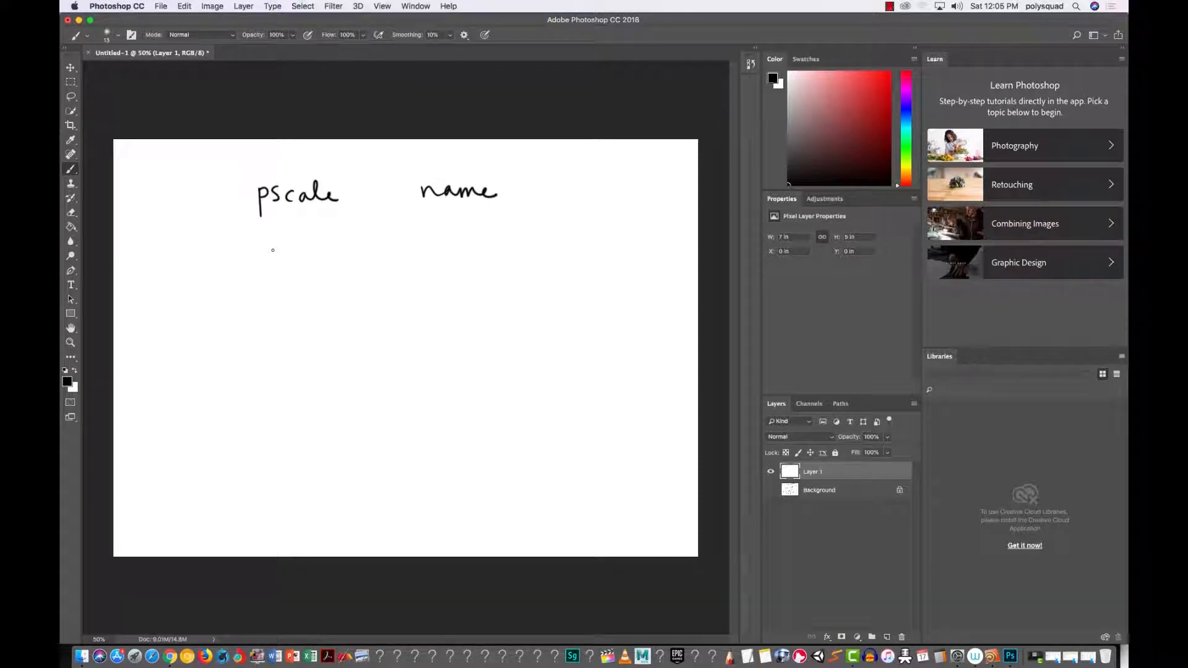
{"action": "mouse_move", "coordinate": [270, 251]}
{"action": "left_mouse_down"}
{"action": "mouse_move", "coordinate": [258, 254]}
{"action": "mouse_move", "coordinate": [300, 250]}
{"action": "mouse_move", "coordinate": [292, 255]}
{"action": "left_mouse_up"}
{"action": "left_click_drag", "start_coordinate": [312, 246], "coordinate": [378, 254]}
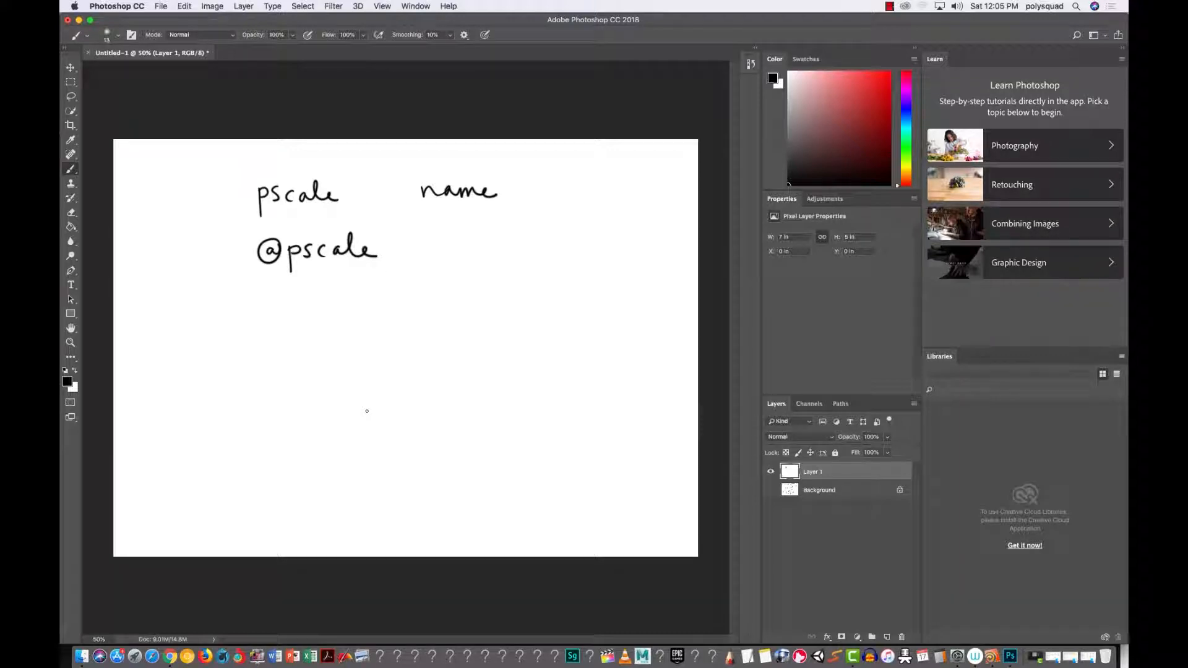
{"action": "left_click_drag", "start_coordinate": [238, 217], "coordinate": [560, 221]}
{"action": "left_click_drag", "start_coordinate": [399, 163], "coordinate": [409, 335]}
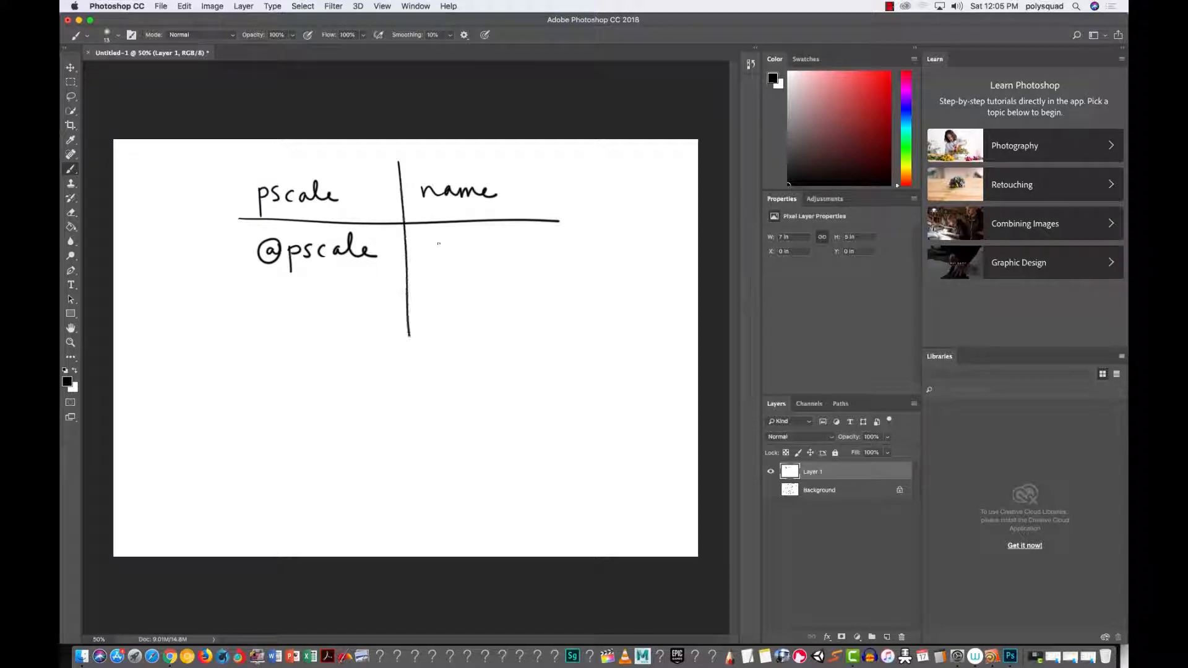
{"action": "left_click_drag", "start_coordinate": [426, 235], "coordinate": [515, 246]}
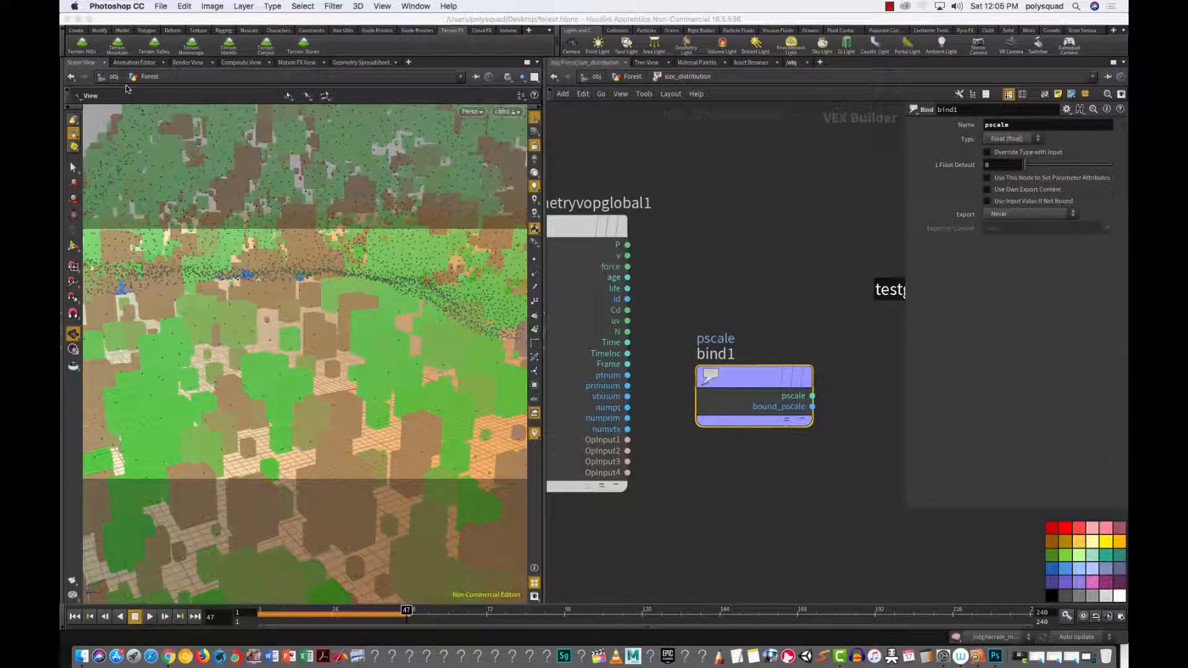
Step: Switch back to Houdini and move geometryvopoutput1 down level with bind1, leaving a gap between them
{"action": "left_click_drag", "start_coordinate": [681, 298], "coordinate": [842, 480]}
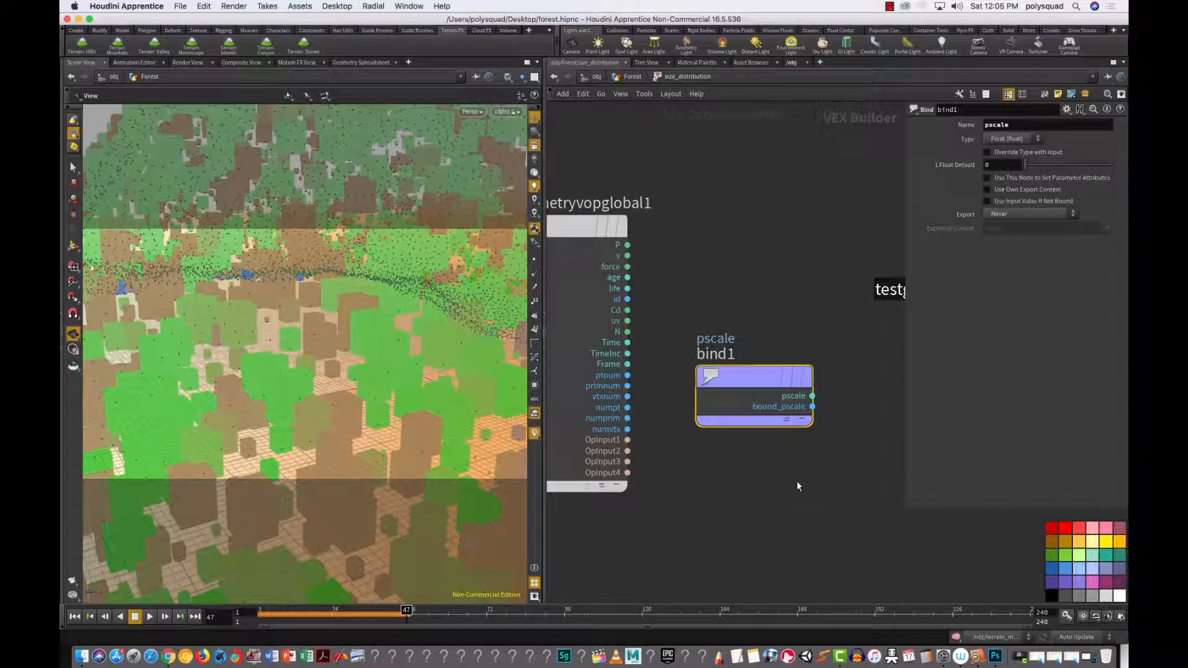
{"action": "scroll", "coordinate": [844, 492], "scroll_direction": "down", "scroll_amount": 2}
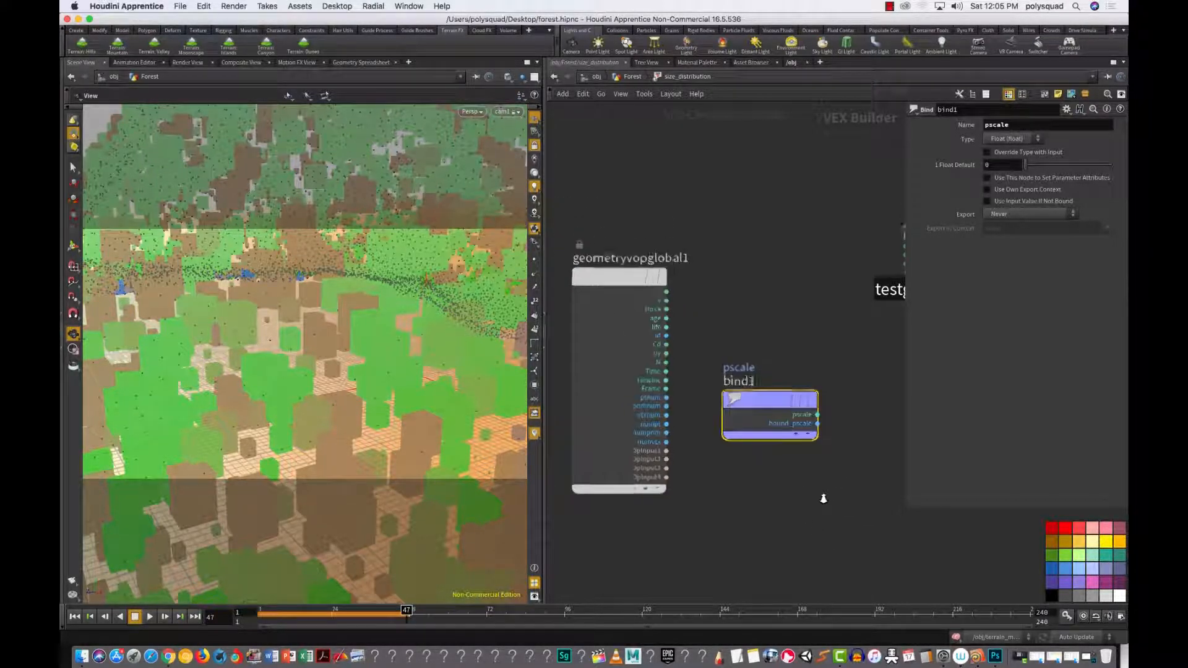
{"action": "left_click_drag", "start_coordinate": [843, 488], "coordinate": [695, 310]}
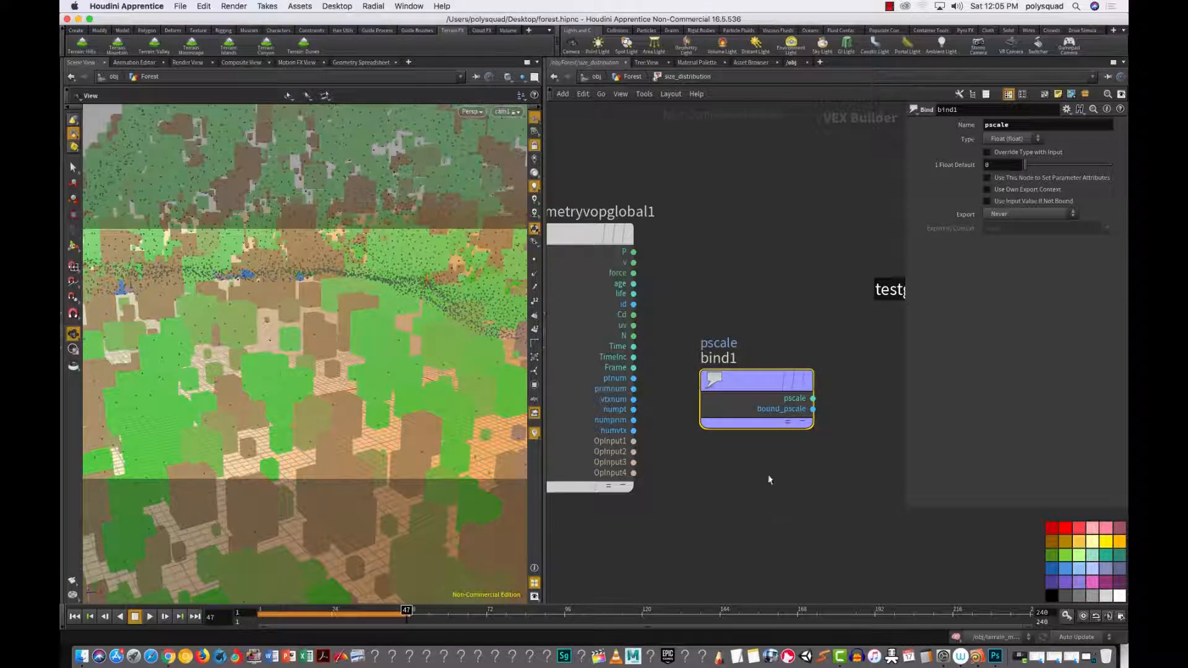
{"action": "scroll", "coordinate": [749, 477], "scroll_direction": "down", "scroll_amount": 2}
{"action": "scroll", "coordinate": [749, 477], "scroll_direction": "up", "scroll_amount": 1}
{"action": "middle_click_drag", "start_coordinate": [782, 480], "coordinate": [650, 476]}
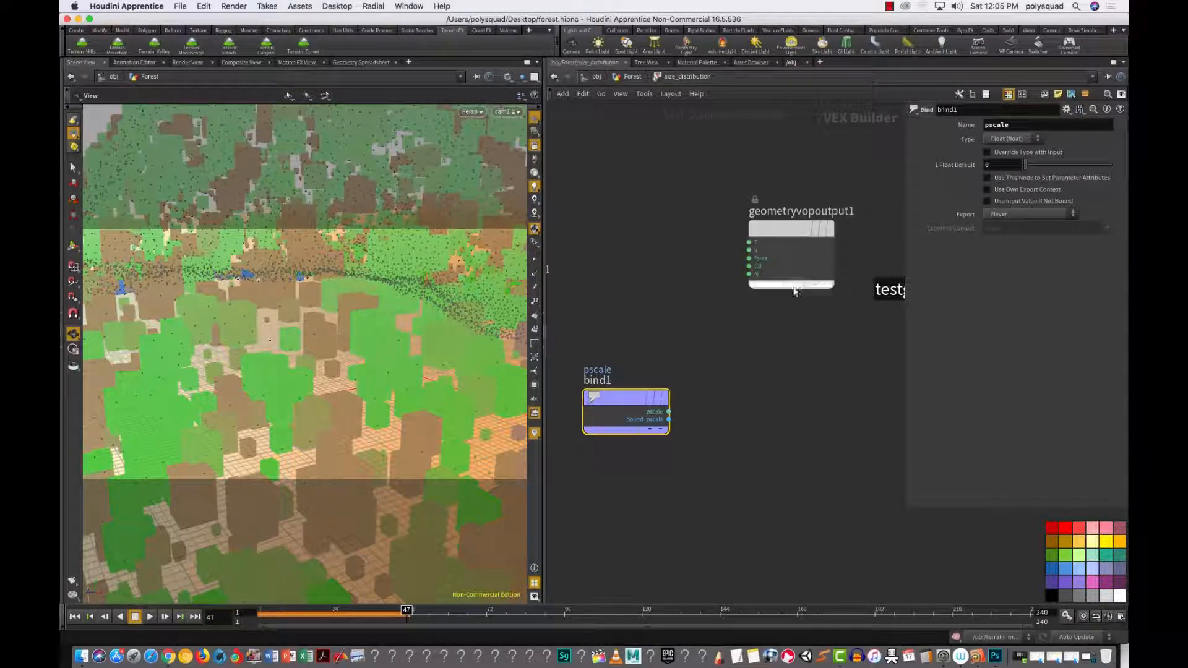
{"action": "left_click_drag", "start_coordinate": [777, 235], "coordinate": [851, 371]}
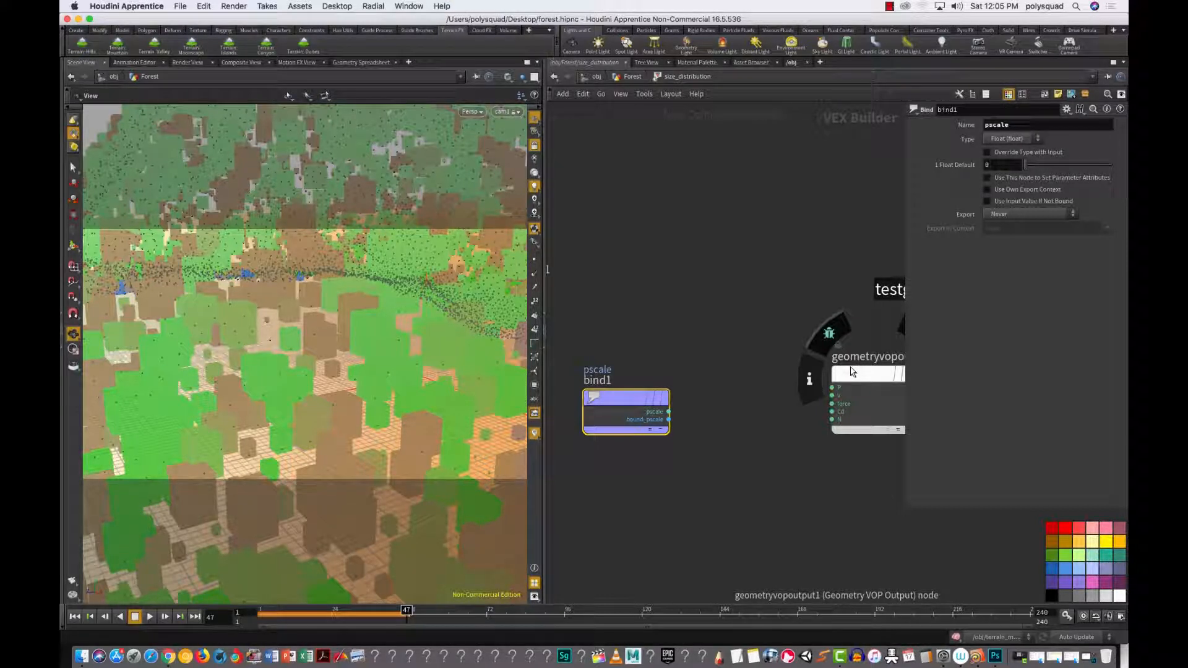
Step: Add a Ramp Parameter node after bind1 and connect bind1's pscale output to the ramp's input
{"action": "left_click", "coordinate": [707, 443]}
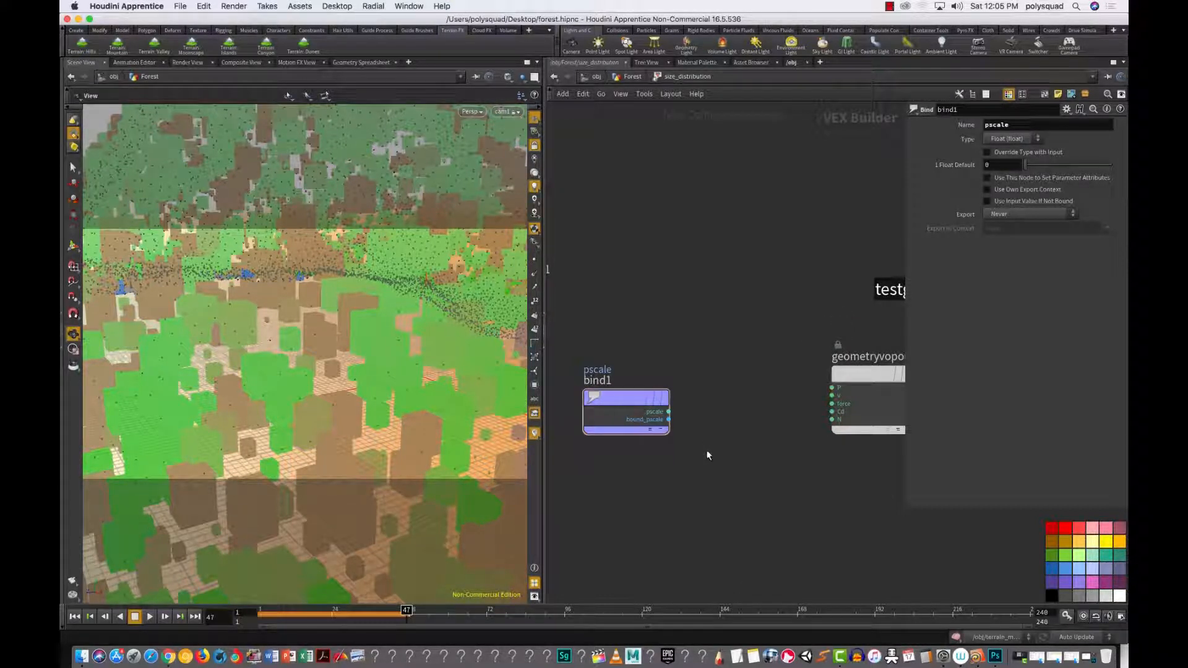
{"action": "key", "text": "Tab"}
{"action": "type", "text": "ramp"}
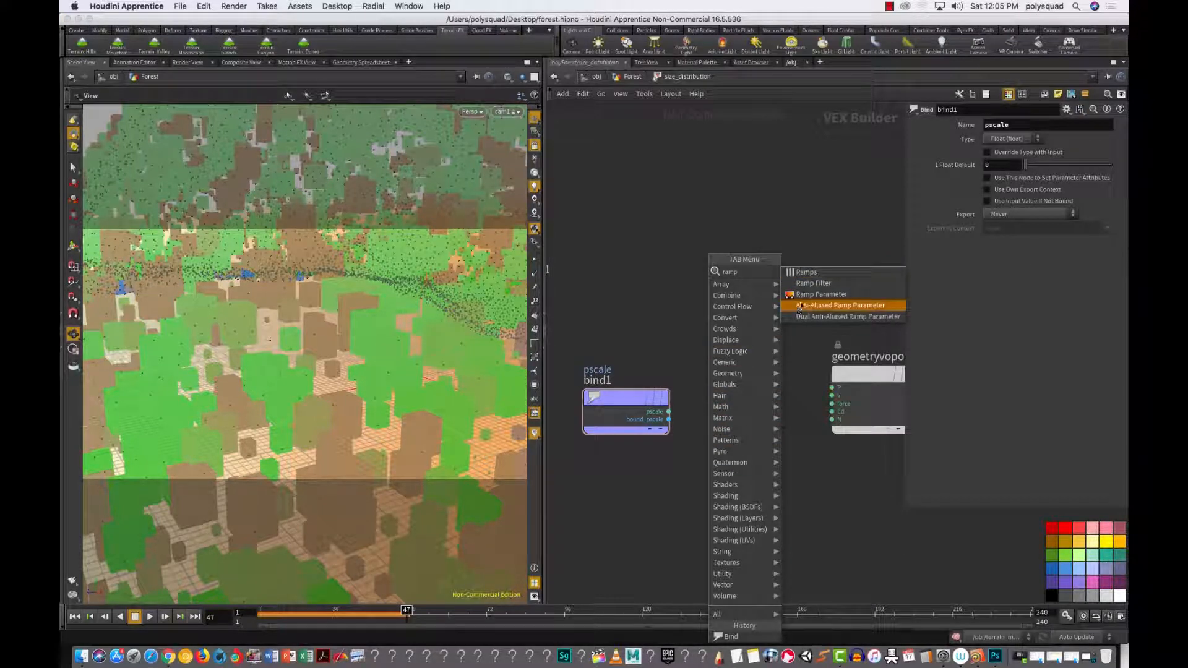
{"action": "left_click", "coordinate": [804, 295]}
{"action": "left_click", "coordinate": [696, 408]}
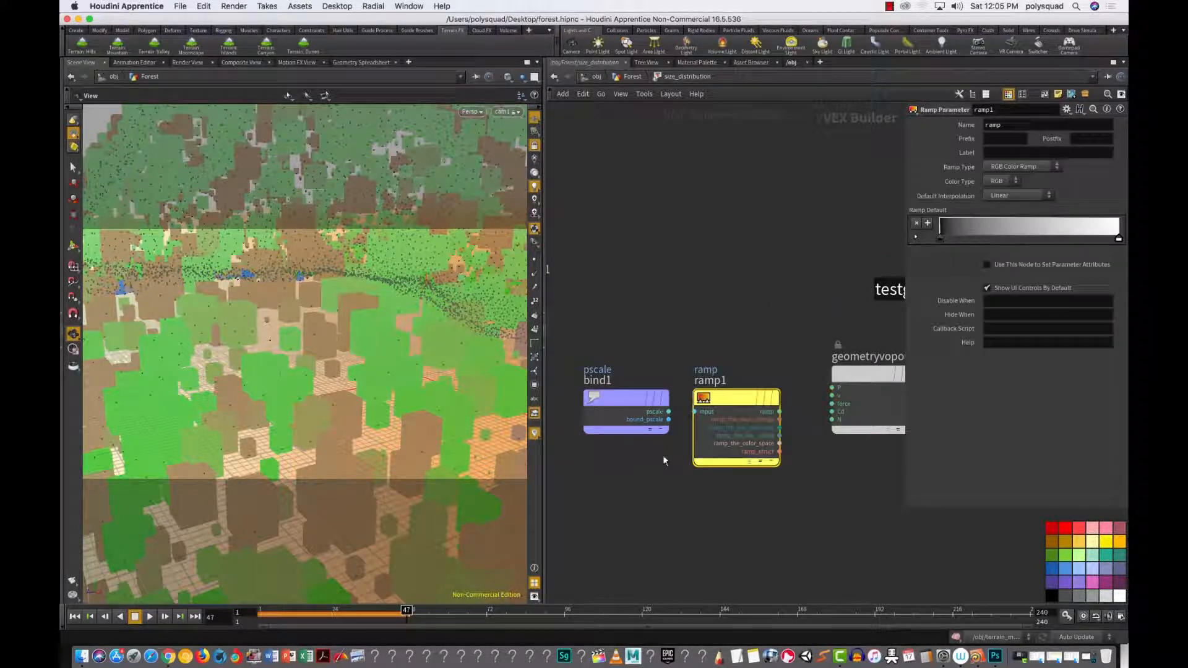
{"action": "left_click_drag", "start_coordinate": [668, 411], "coordinate": [694, 411]}
Step: Spread bind1 and ramp1 slightly apart, and narrow the parameter pane while moving geometryvopoutput1 above ramp1
{"action": "left_click", "coordinate": [712, 506]}
{"action": "left_click_drag", "start_coordinate": [620, 322], "coordinate": [711, 476]}
{"action": "left_click", "coordinate": [733, 402]}
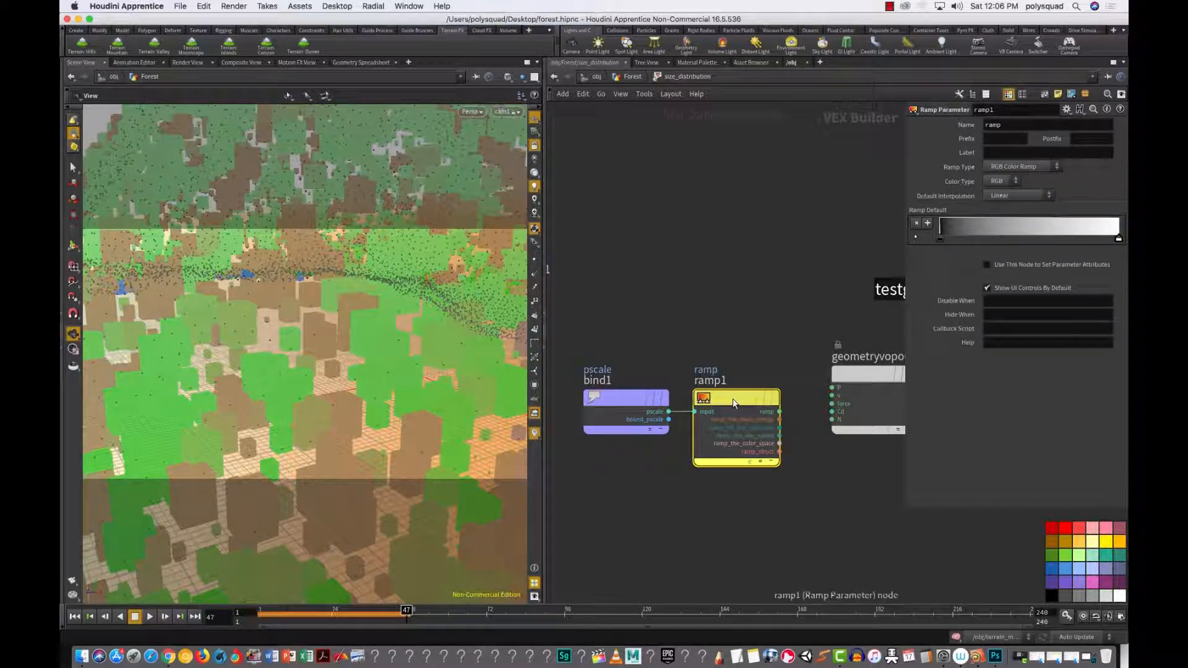
{"action": "left_click_drag", "start_coordinate": [741, 402], "coordinate": [717, 401]}
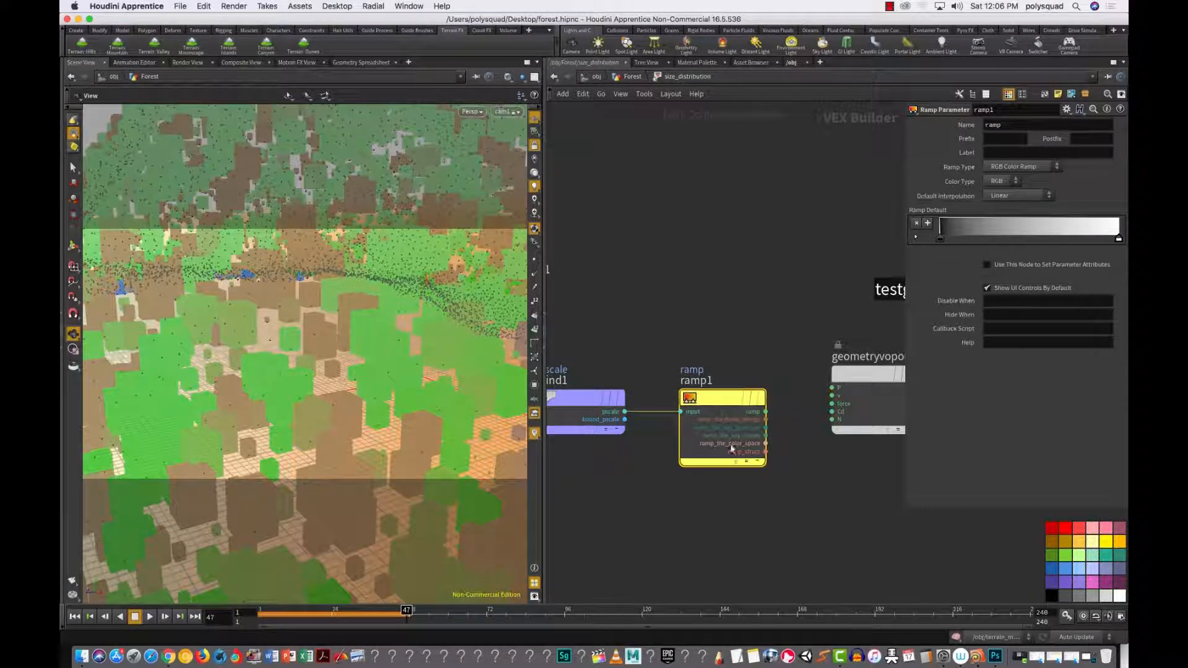
{"action": "left_click_drag", "start_coordinate": [904, 461], "coordinate": [990, 460]}
{"action": "left_click_drag", "start_coordinate": [869, 374], "coordinate": [717, 187]}
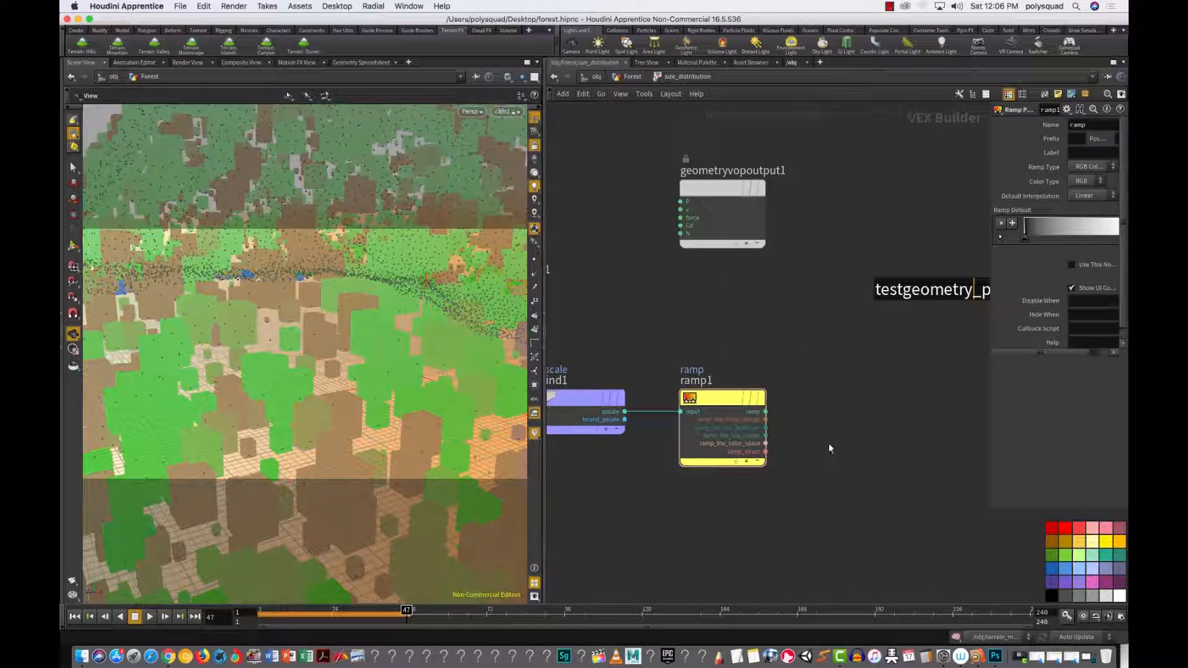
Step: Add a Bind Export node after ramp1 and connect the ramp output to its input
{"action": "key", "text": "Tab"}
{"action": "type", "text": "b"}
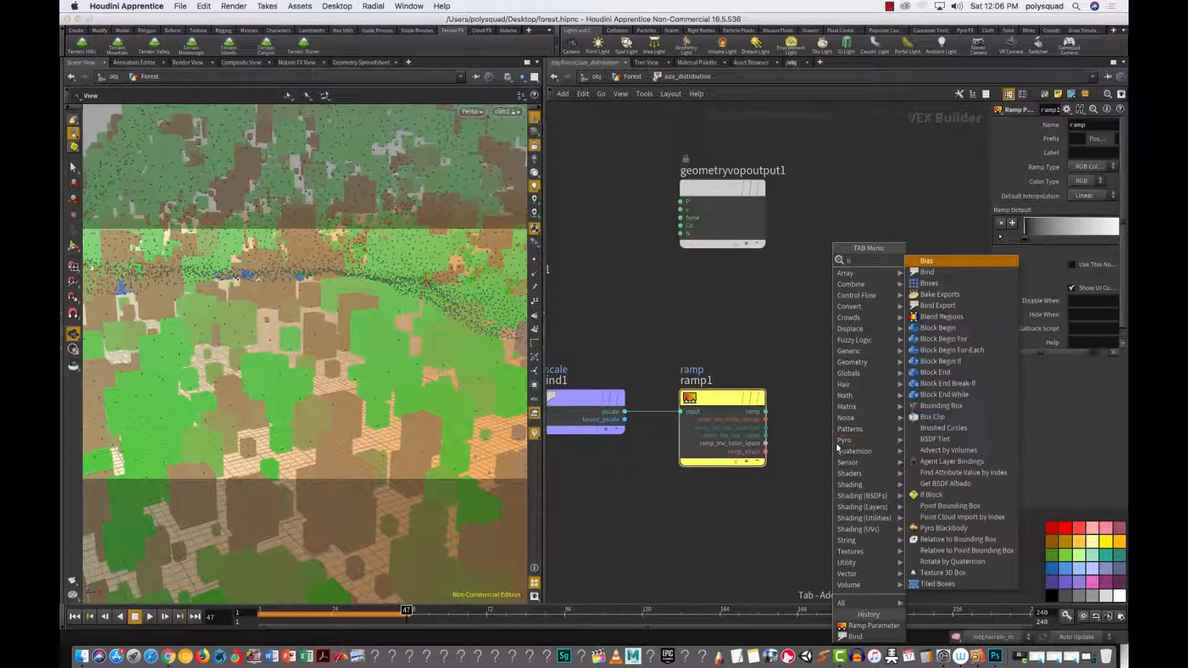
{"action": "type", "text": "ind"}
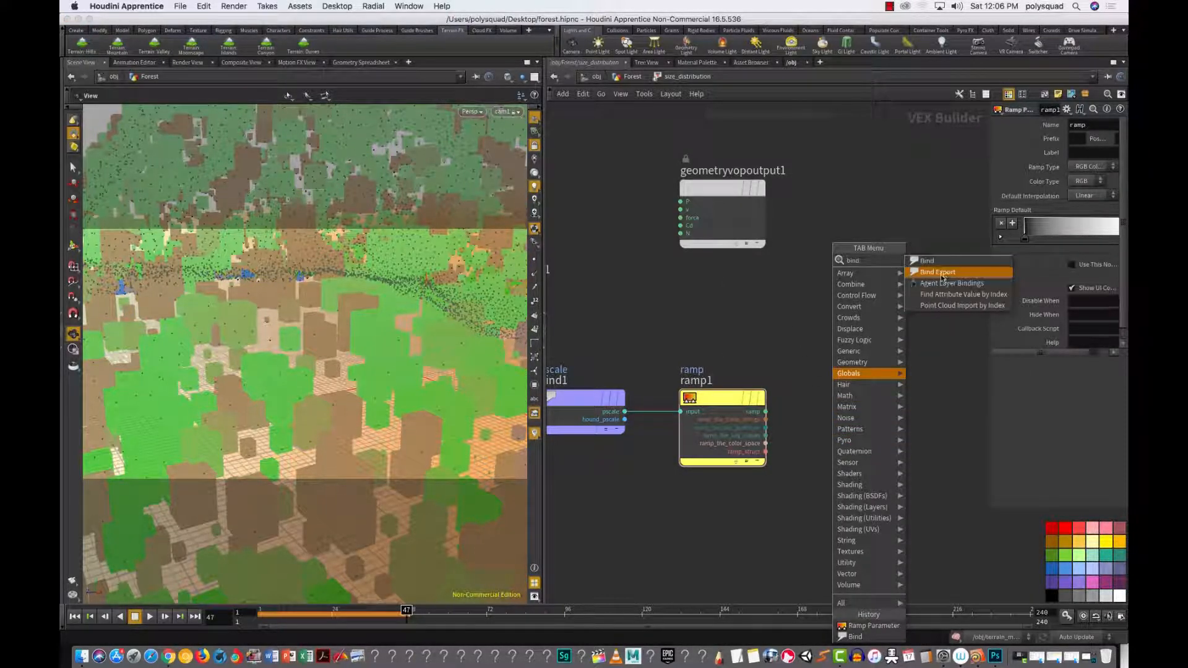
{"action": "left_click", "coordinate": [940, 273]}
{"action": "left_click", "coordinate": [873, 404]}
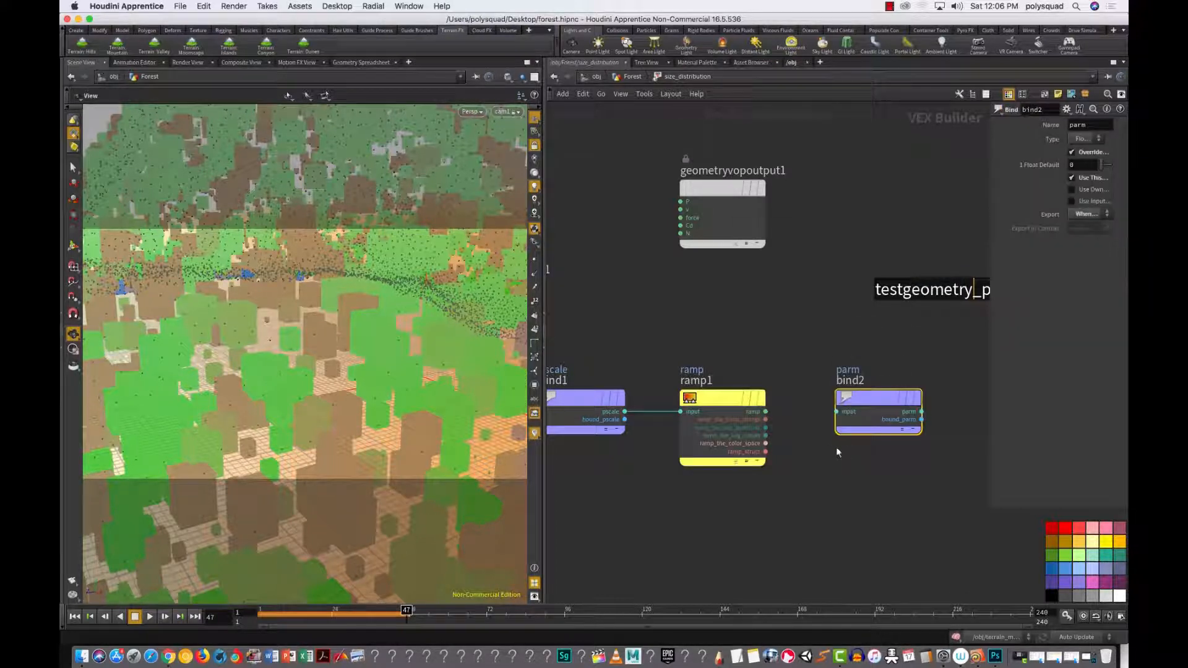
{"action": "left_click_drag", "start_coordinate": [766, 411], "coordinate": [836, 412]}
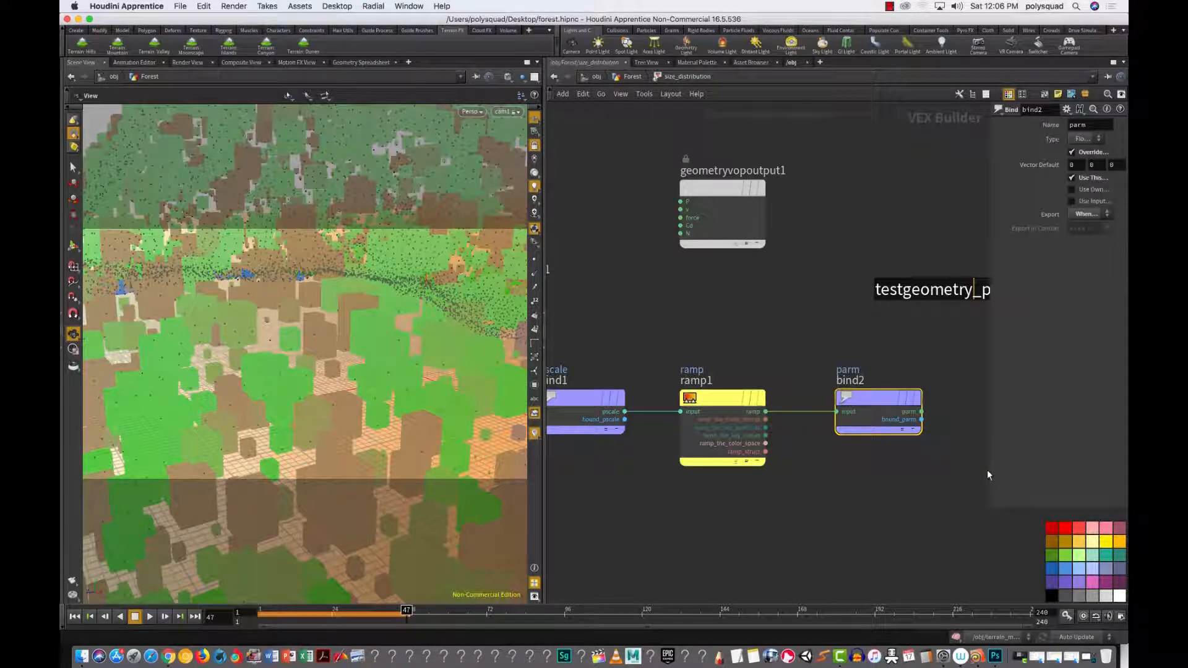
Step: Widen the parameter pane slightly and move bind1 and bind2 closer to ramp1
{"action": "left_click_drag", "start_coordinate": [988, 480], "coordinate": [948, 489]}
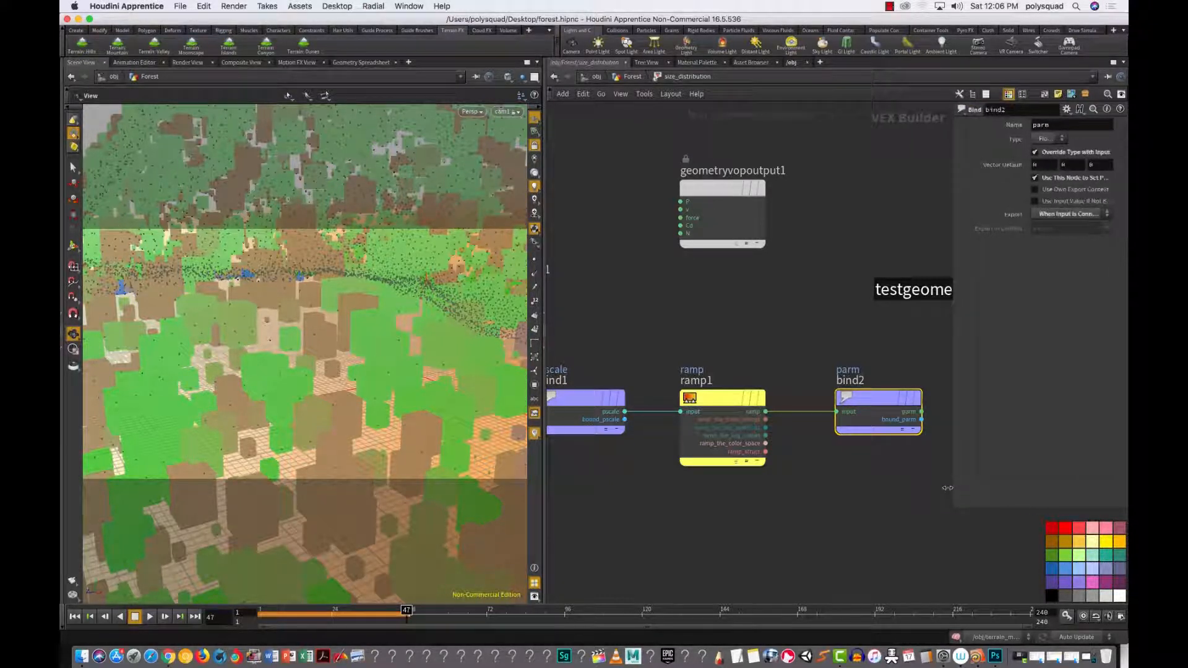
{"action": "scroll", "coordinate": [863, 499], "scroll_direction": "down", "scroll_amount": 2}
{"action": "scroll", "coordinate": [848, 495], "scroll_direction": "up", "scroll_amount": 1}
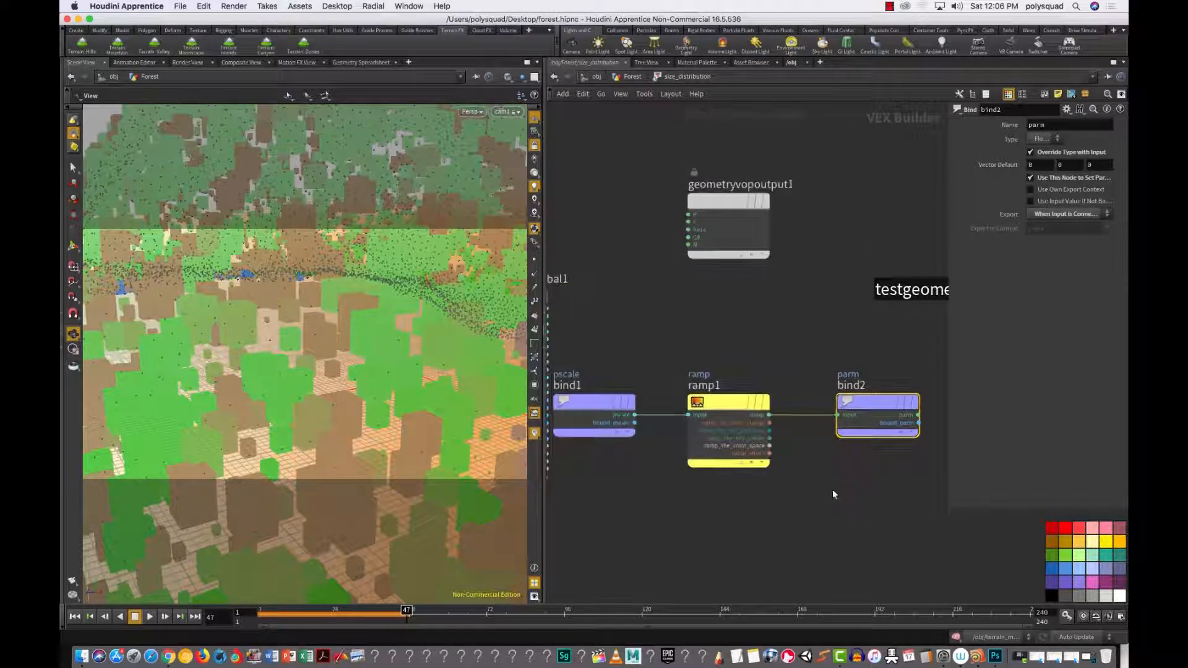
{"action": "left_click_drag", "start_coordinate": [576, 407], "coordinate": [593, 405]}
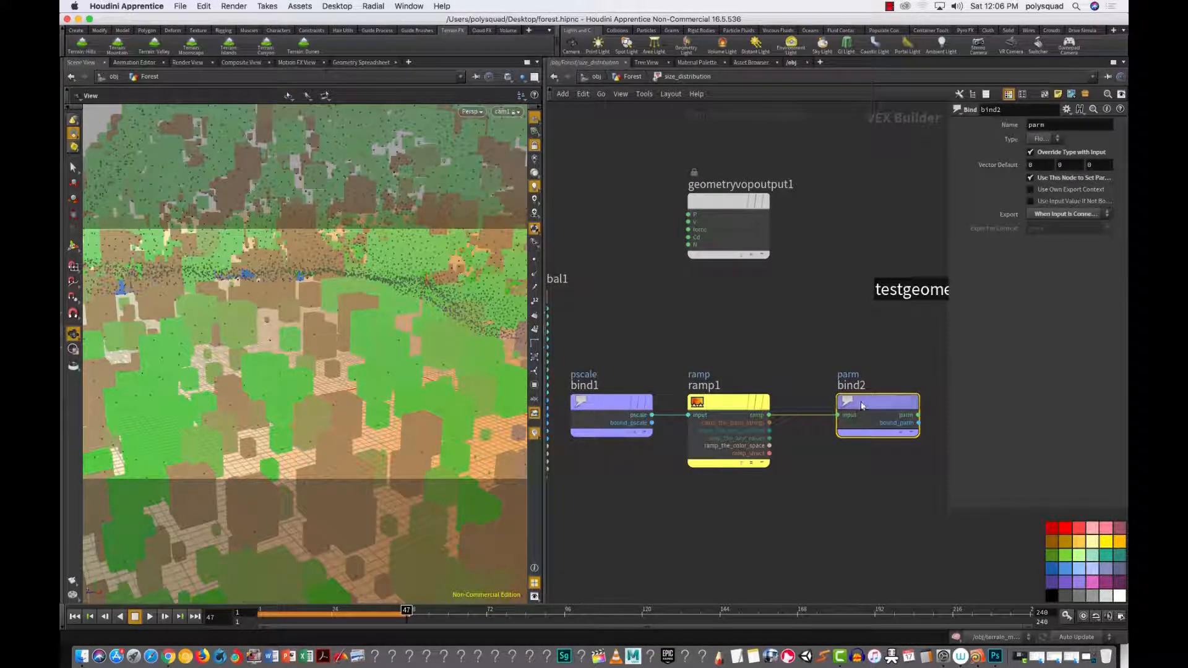
{"action": "left_click_drag", "start_coordinate": [862, 405], "coordinate": [843, 405]}
Step: Set the Name of the Bind Export node bind2 to pscale
{"action": "key", "text": "BackSpace"}
{"action": "key", "text": "BackSpace"}
{"action": "key", "text": "BackSpace"}
{"action": "key", "text": "BackSpace"}
{"action": "type", "text": "pscale"}
{"action": "key", "text": "Return"}
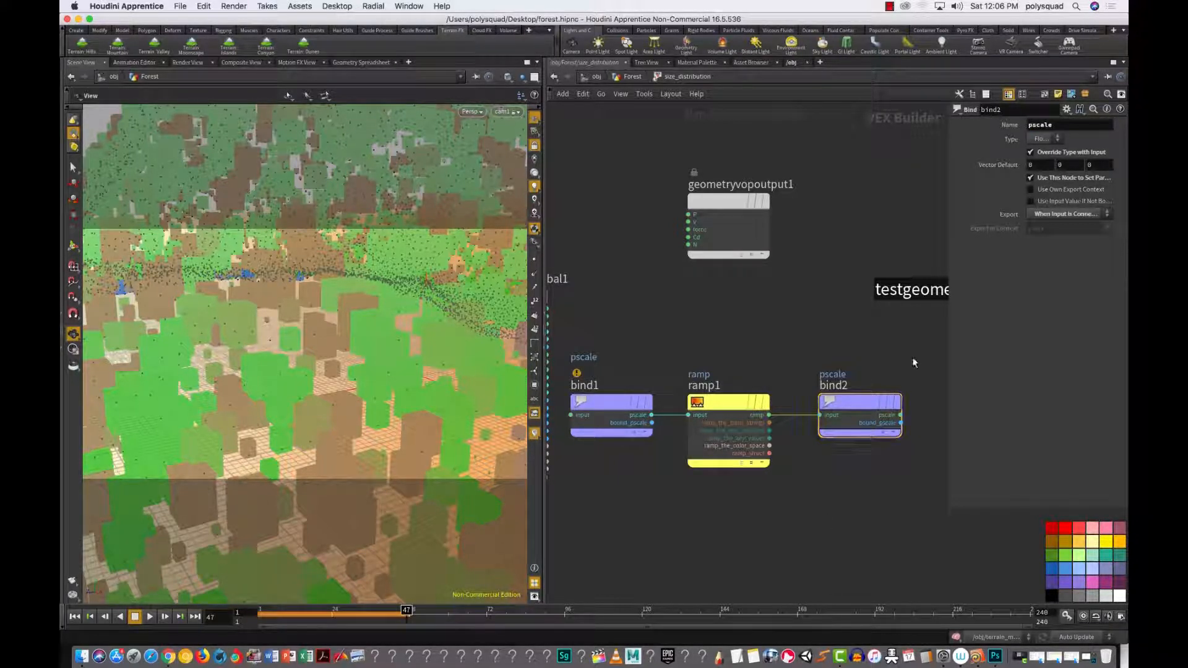
{"action": "mouse_move", "coordinate": [842, 411]}
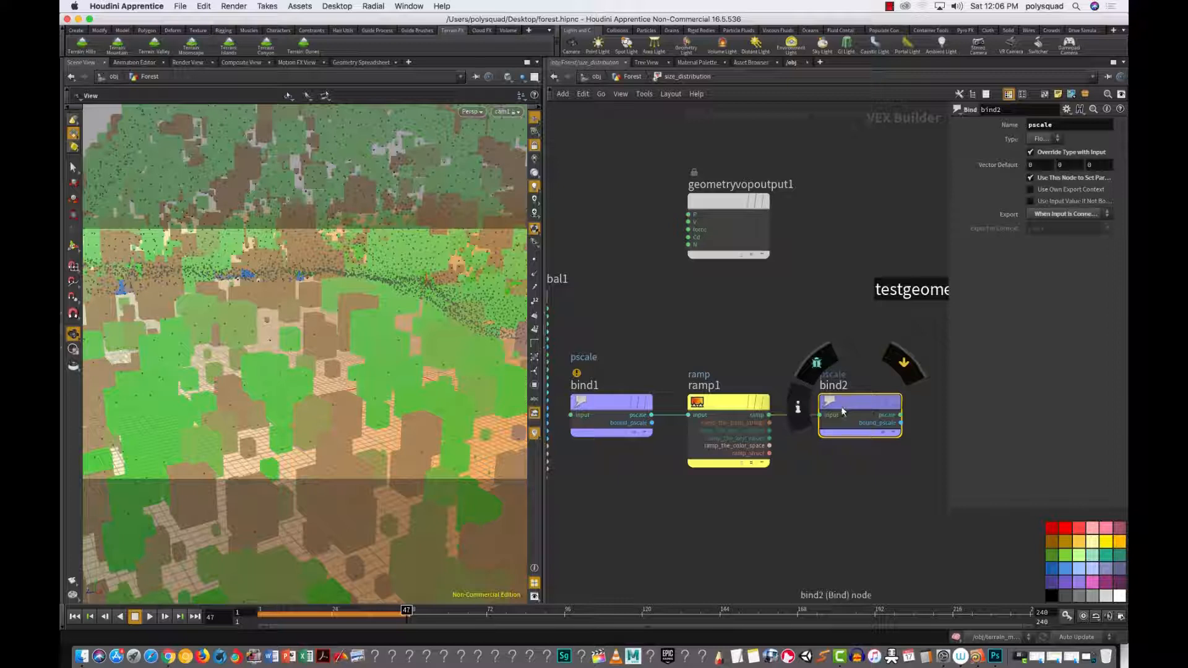
{"action": "mouse_move", "coordinate": [721, 404]}
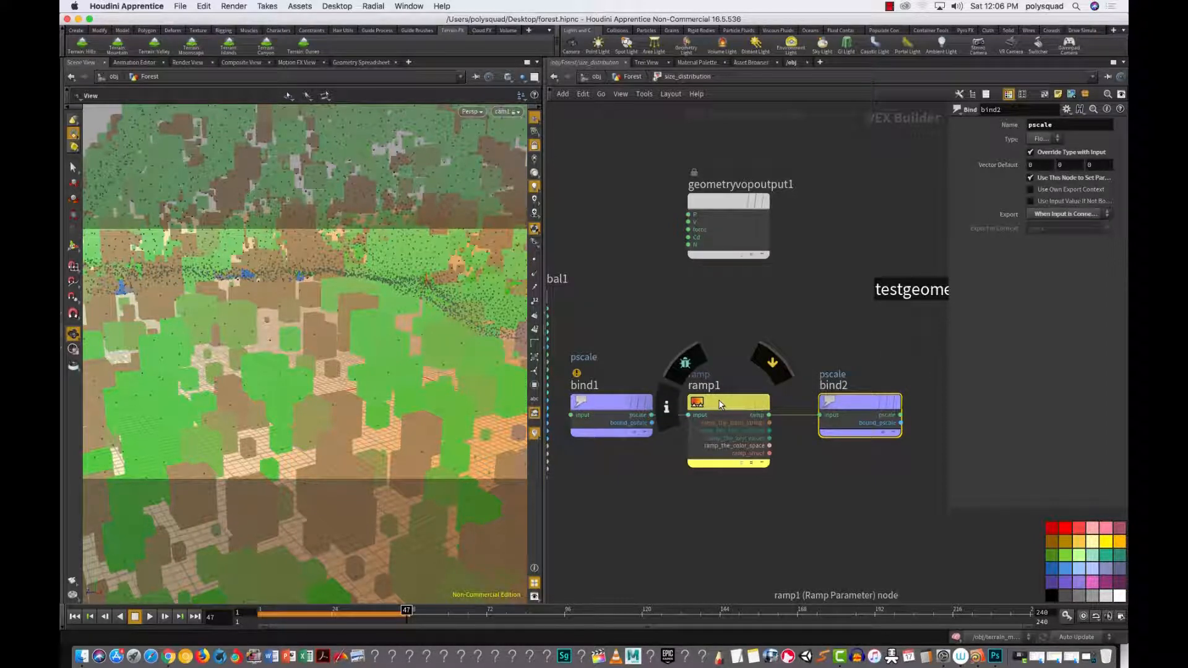
Step: Inspect the warning in bind1's node information, and move bind1 slightly farther from ramp1, level with it
{"action": "left_click_drag", "start_coordinate": [616, 414], "coordinate": [616, 406]}
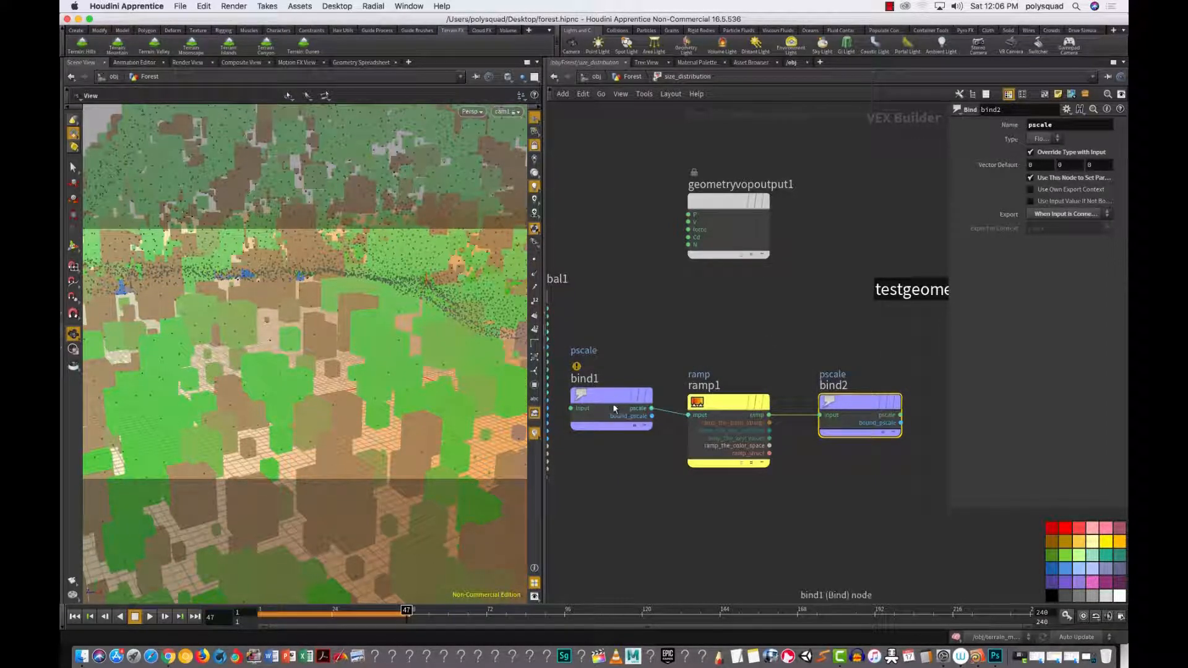
{"action": "left_click", "coordinate": [603, 397]}
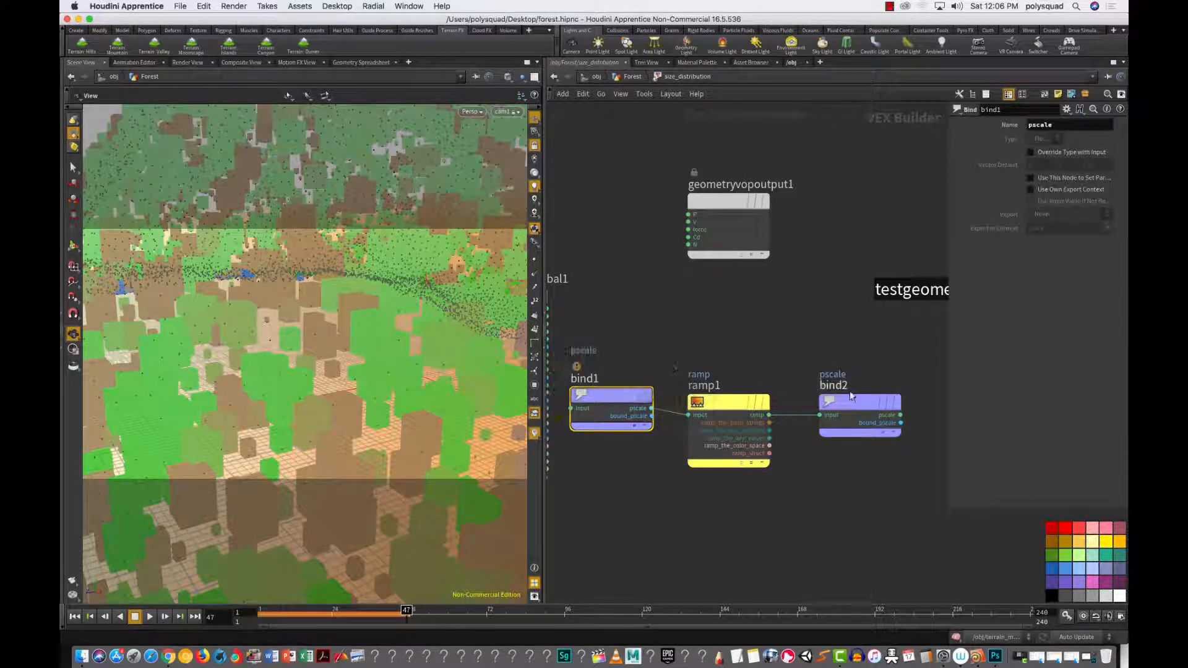
{"action": "left_click", "coordinate": [556, 405]}
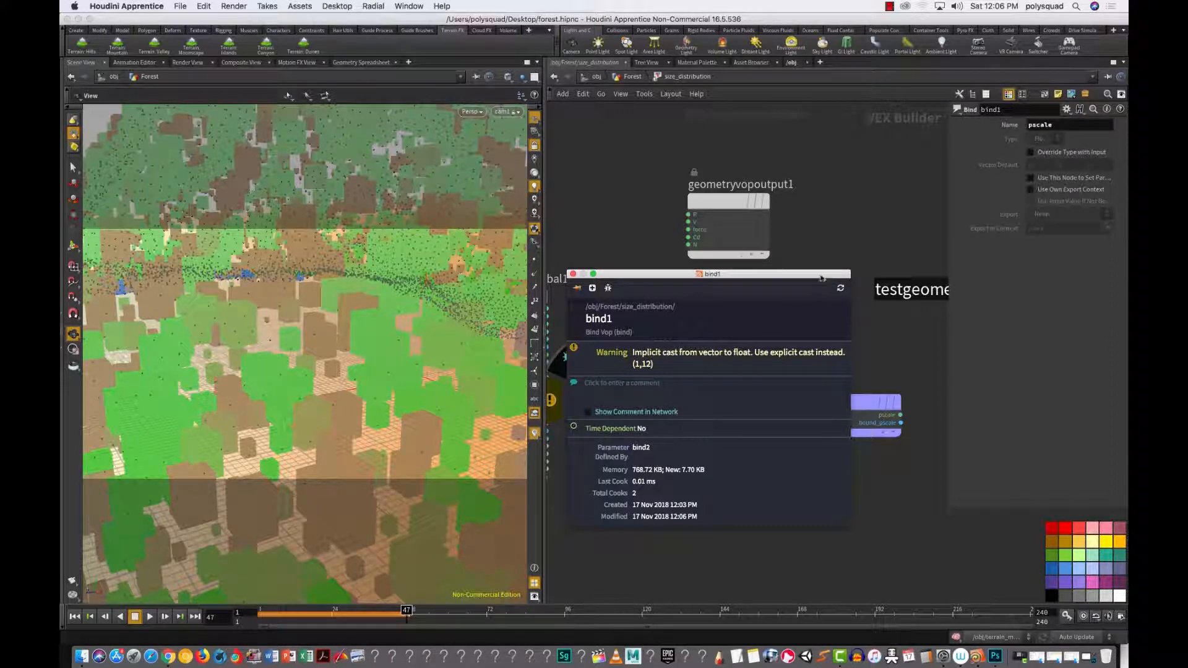
{"action": "left_click", "coordinate": [573, 273]}
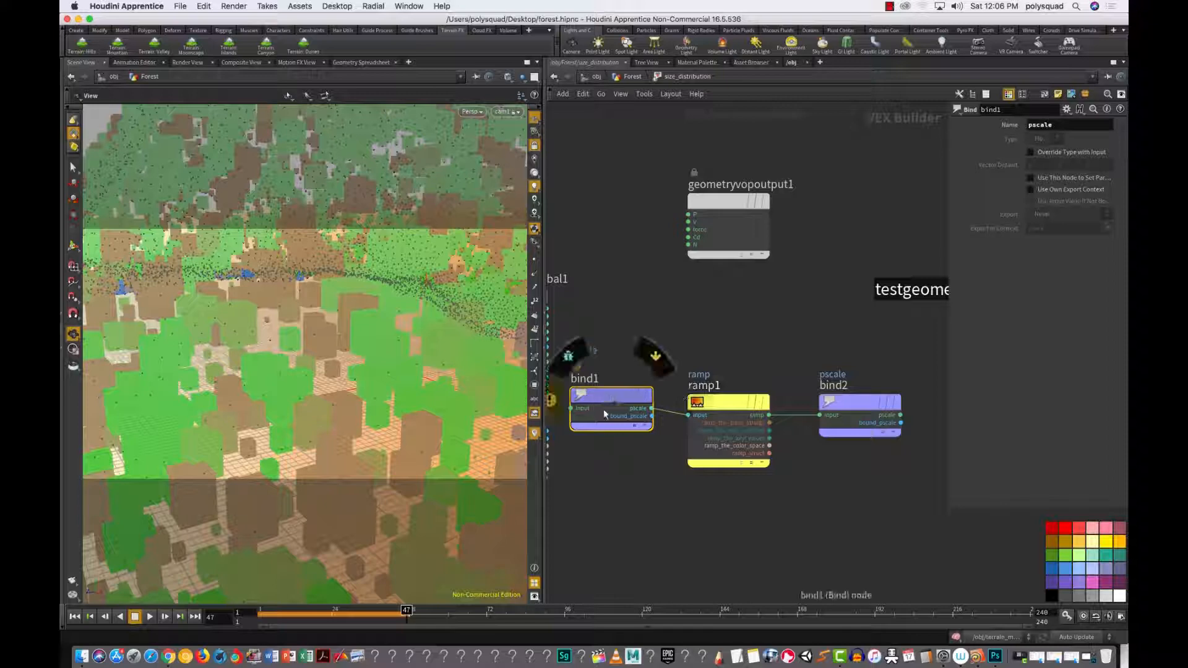
{"action": "left_click_drag", "start_coordinate": [613, 398], "coordinate": [599, 405]}
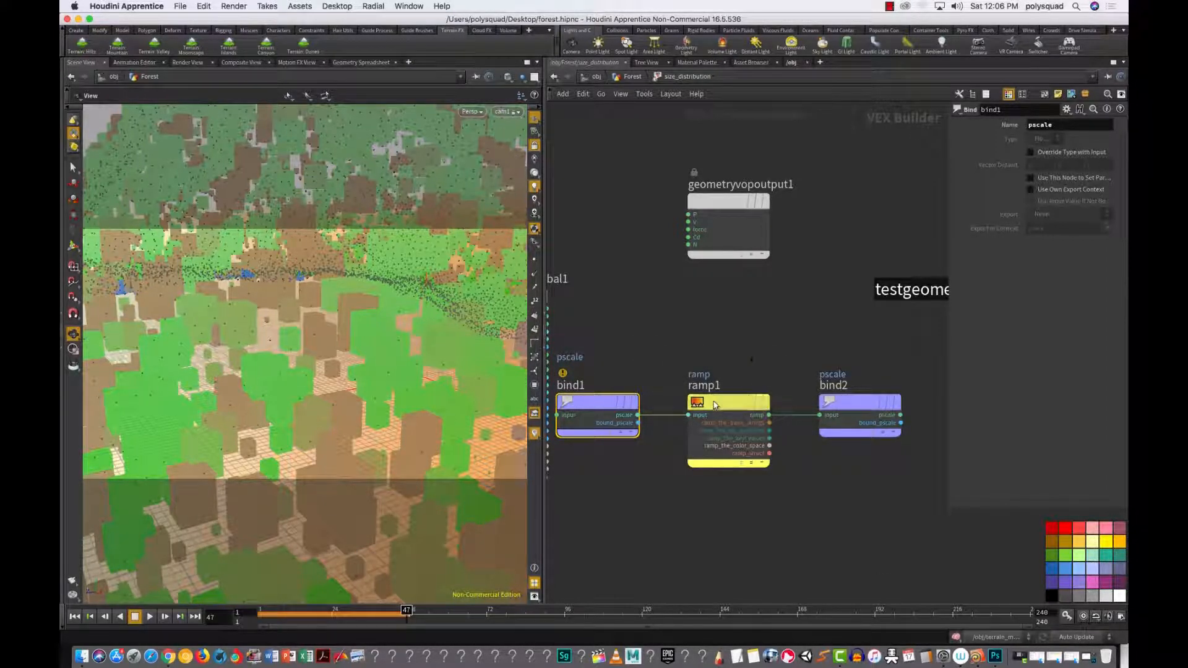
Step: Set the Ramp Type of ramp1 to Spline Ramp (float), and save the scene file
{"action": "left_click", "coordinate": [701, 420]}
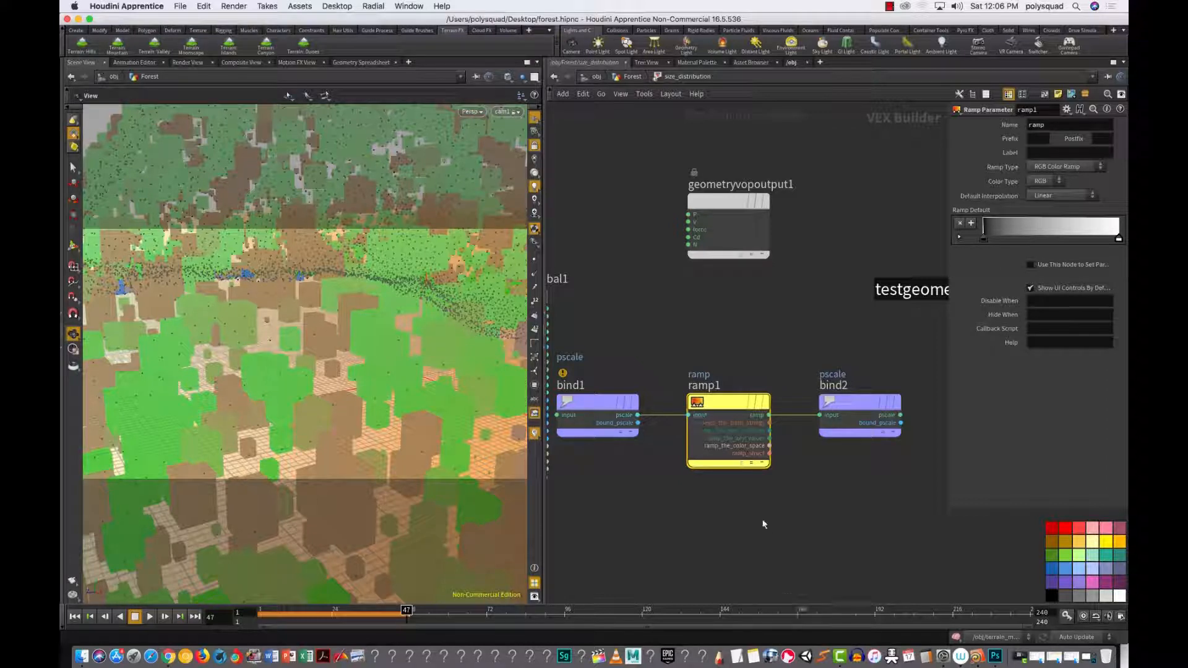
{"action": "left_click_drag", "start_coordinate": [680, 311], "coordinate": [777, 520]}
{"action": "left_click", "coordinate": [1049, 168]}
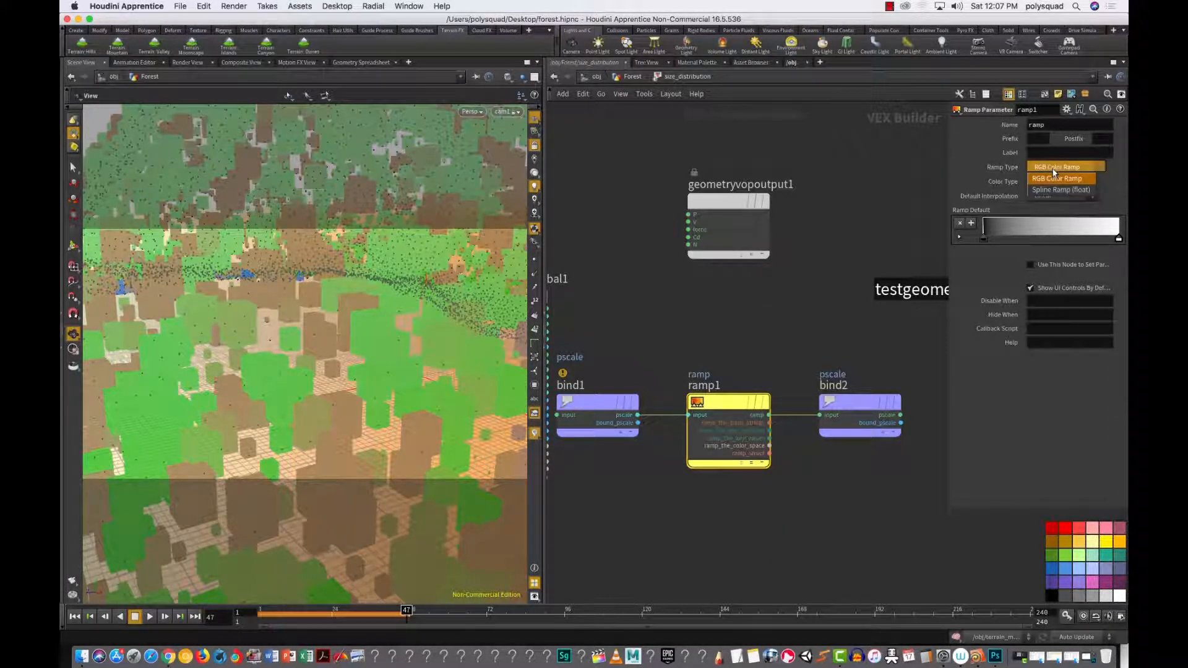
{"action": "left_click", "coordinate": [1059, 185]}
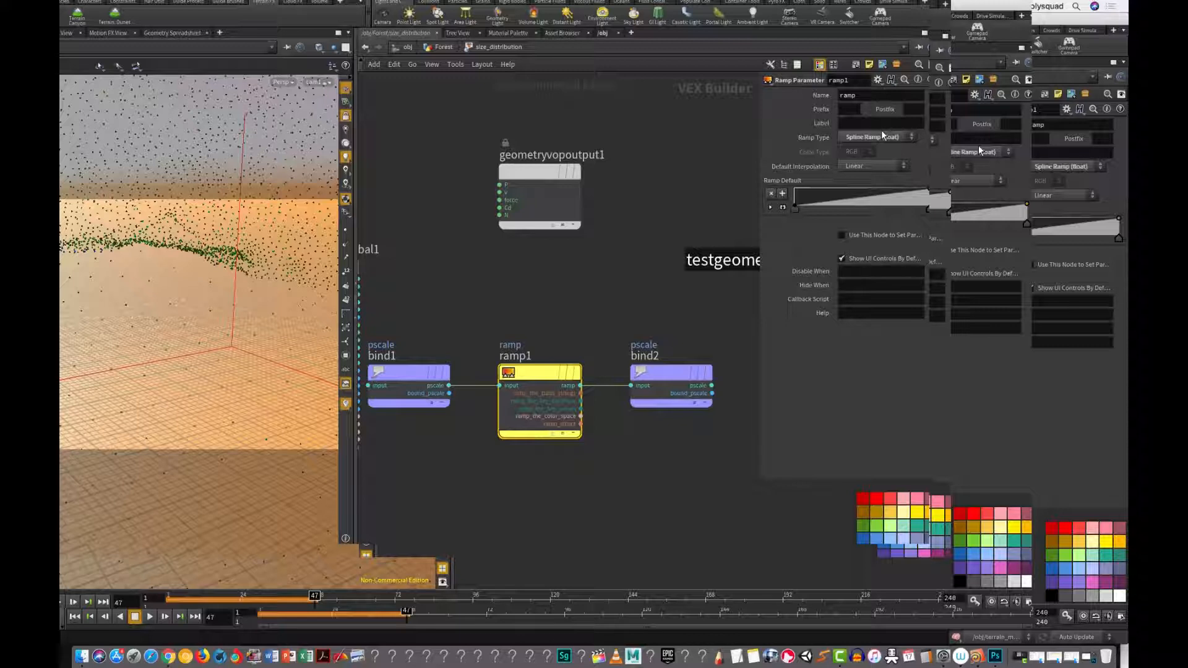
{"action": "key", "text": "Tab"}
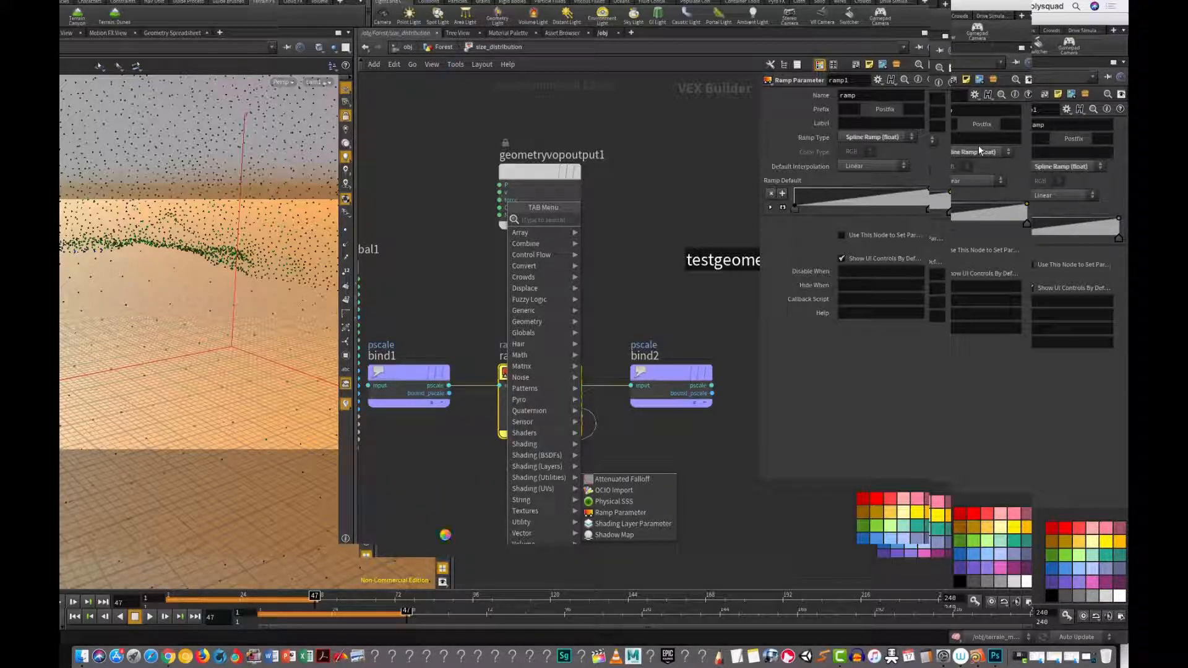
{"action": "key", "text": "Escape"}
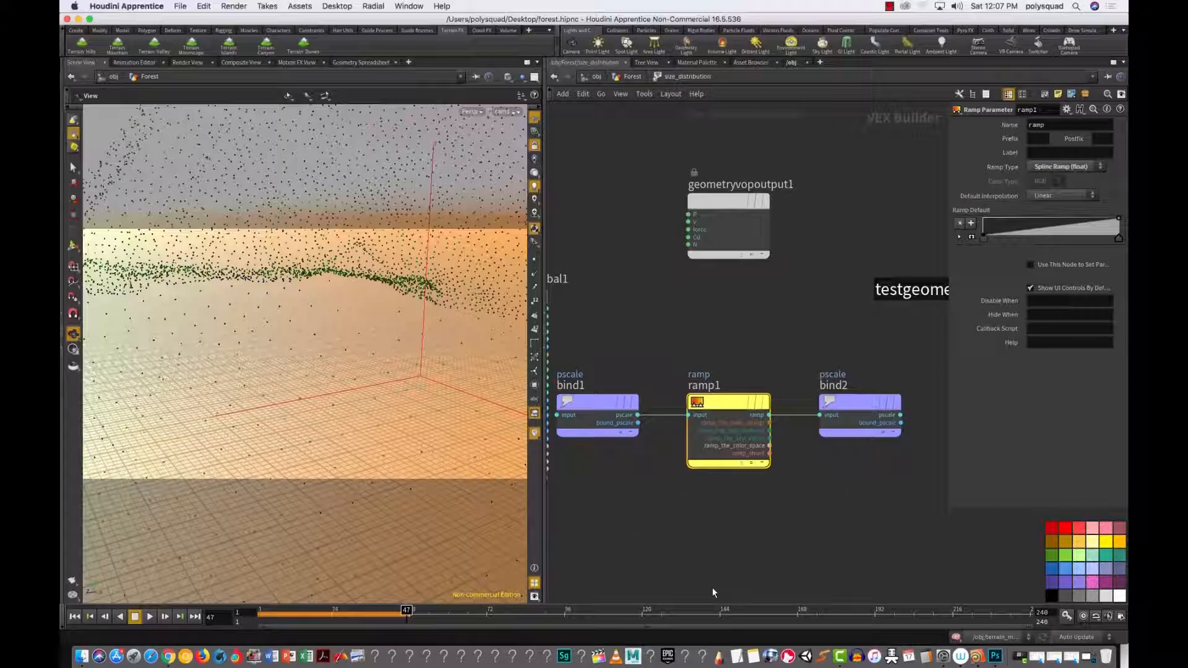
{"action": "left_click", "coordinate": [180, 6]}
{"action": "left_click", "coordinate": [189, 75]}
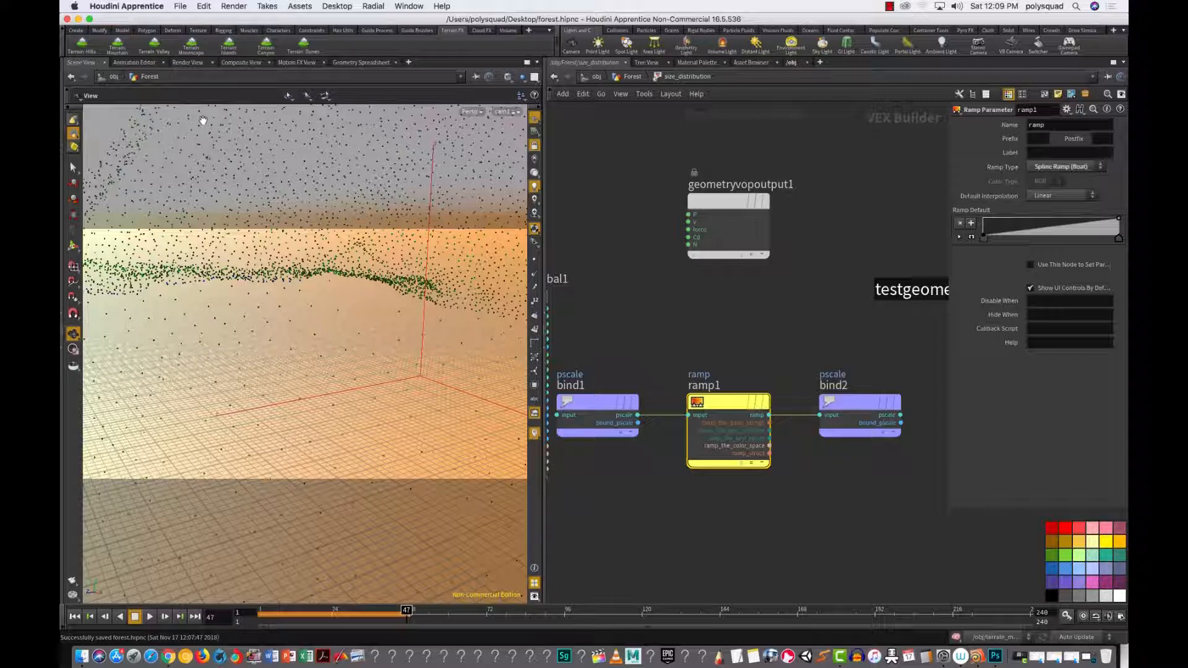
Step: Set the Label of the ramp1 parameter node to size
{"action": "left_click", "coordinate": [1052, 153]}
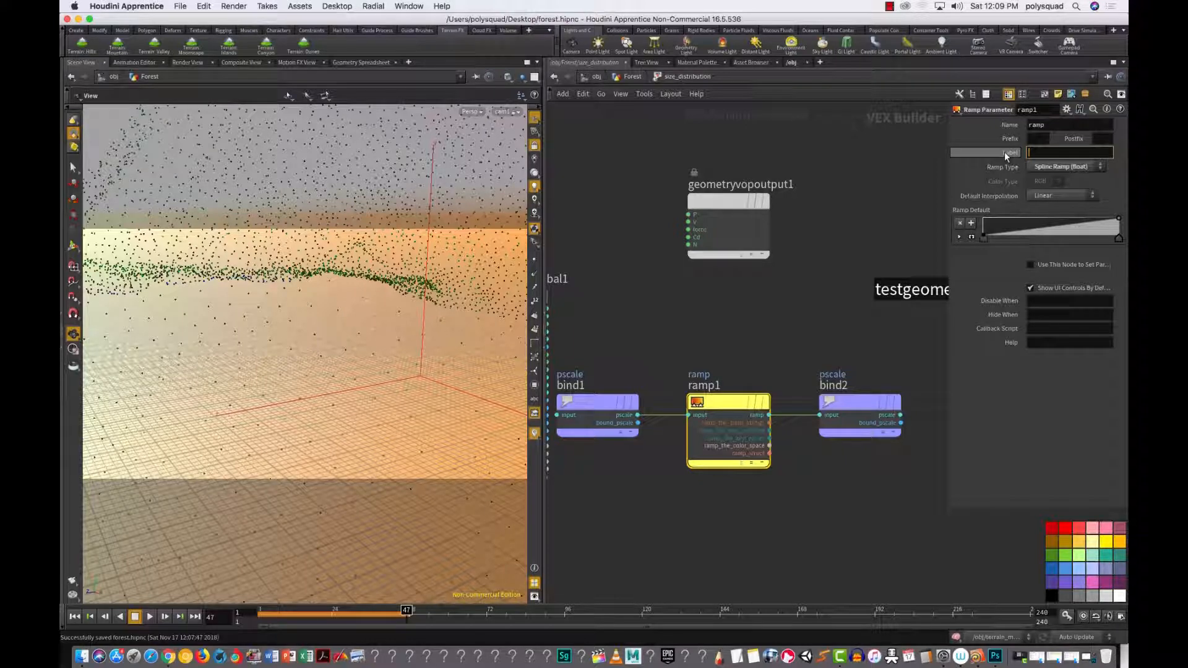
{"action": "type", "text": "size"}
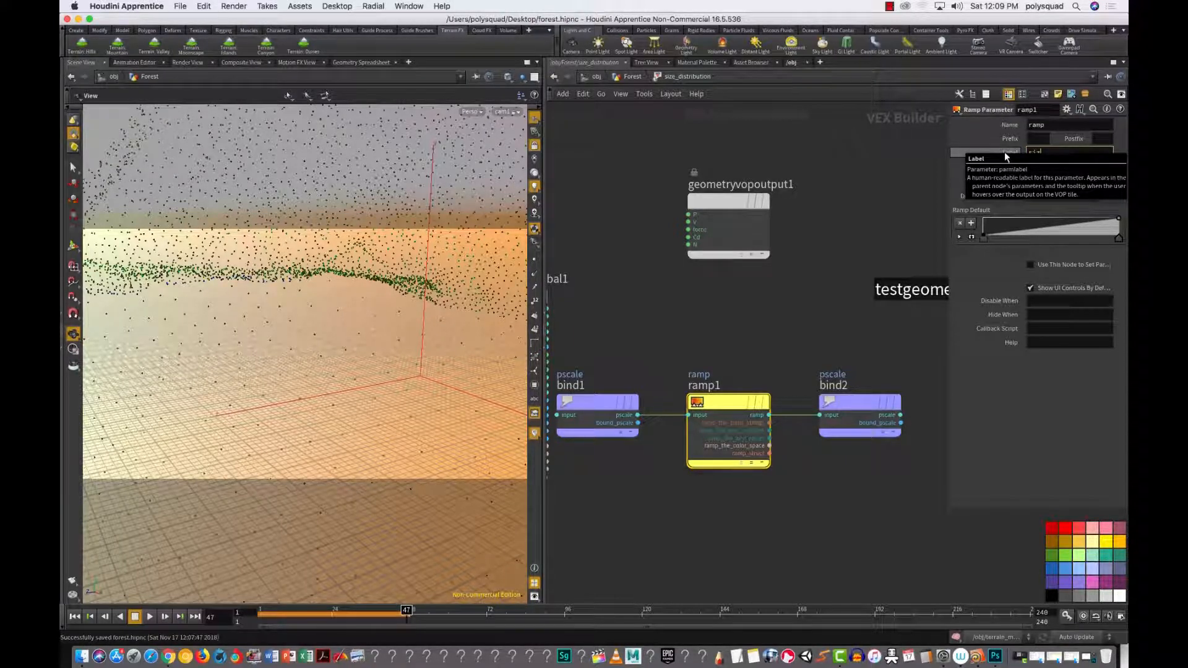
{"action": "key", "text": "Return"}
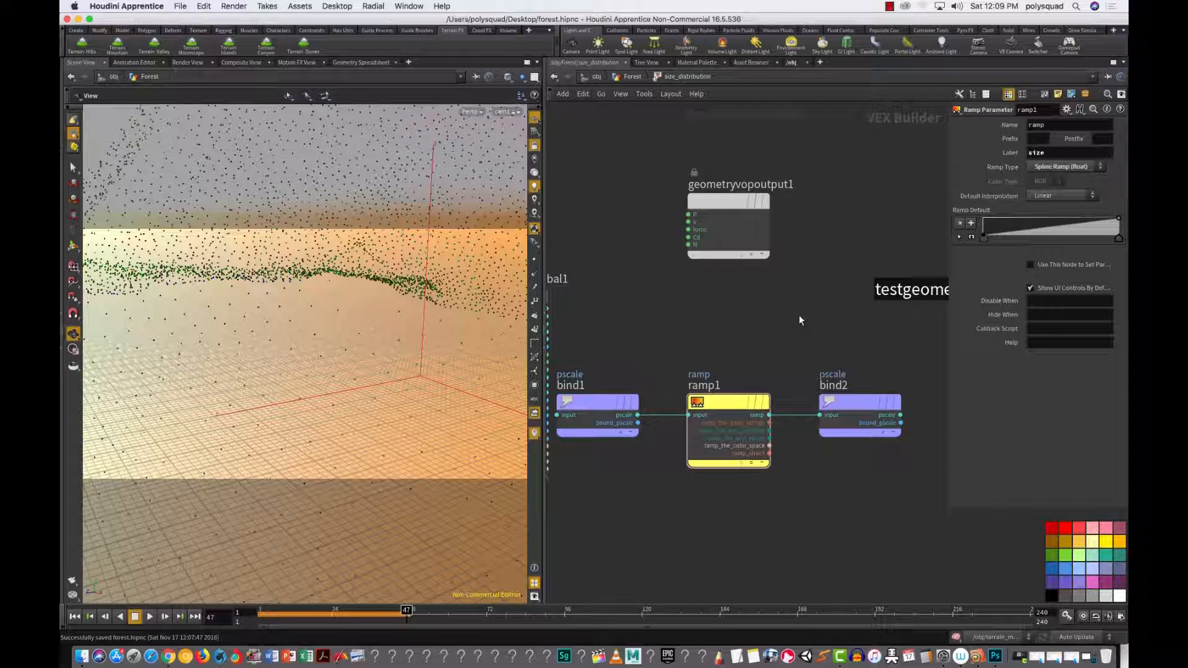
Step: Return to the Forest network and raise the last point of size_distribution's ramp to a value of 1
{"action": "left_click", "coordinate": [632, 78]}
{"action": "left_click", "coordinate": [623, 266]}
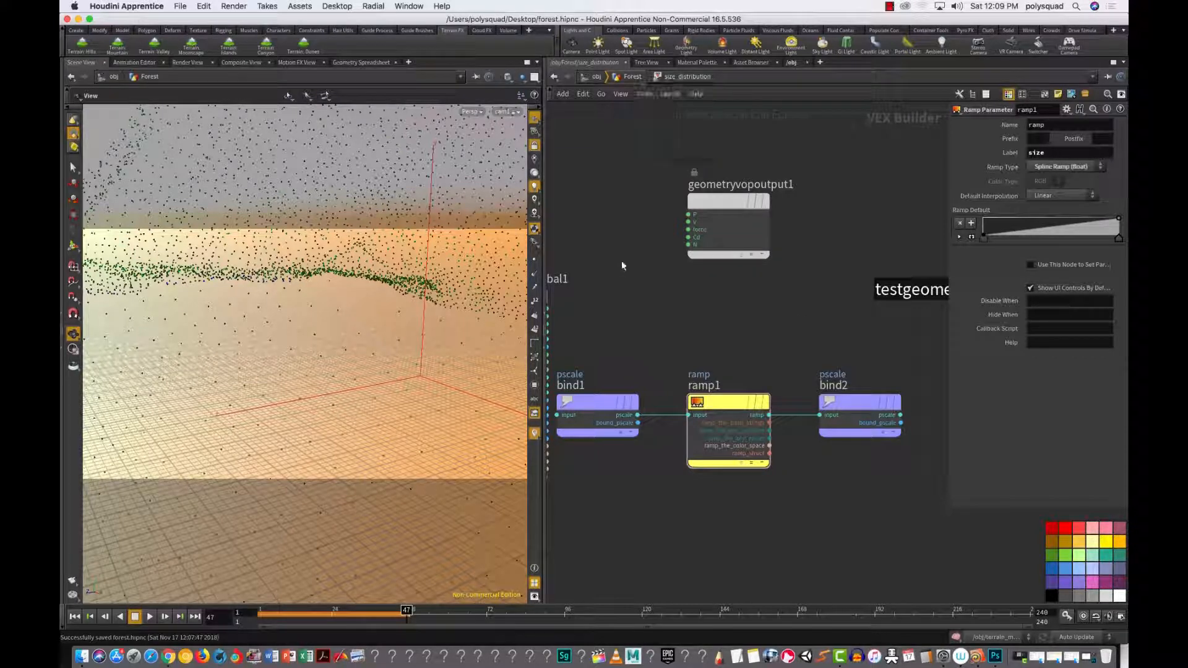
{"action": "left_click", "coordinate": [632, 76]}
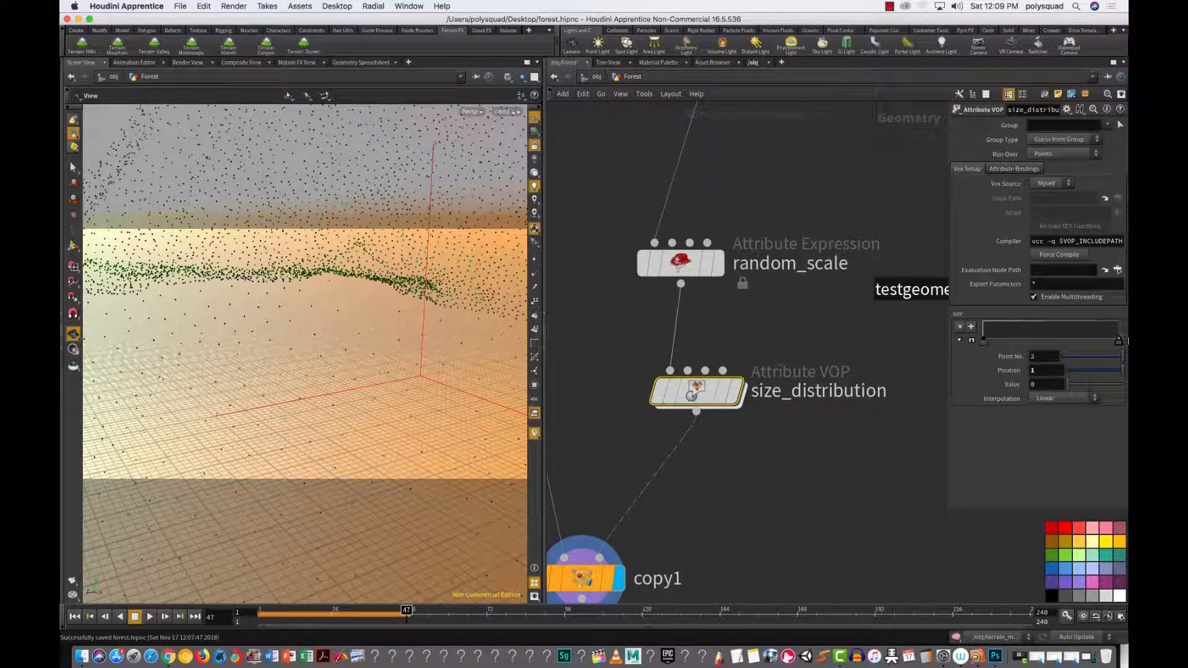
{"action": "left_click_drag", "start_coordinate": [1126, 341], "coordinate": [1126, 319]}
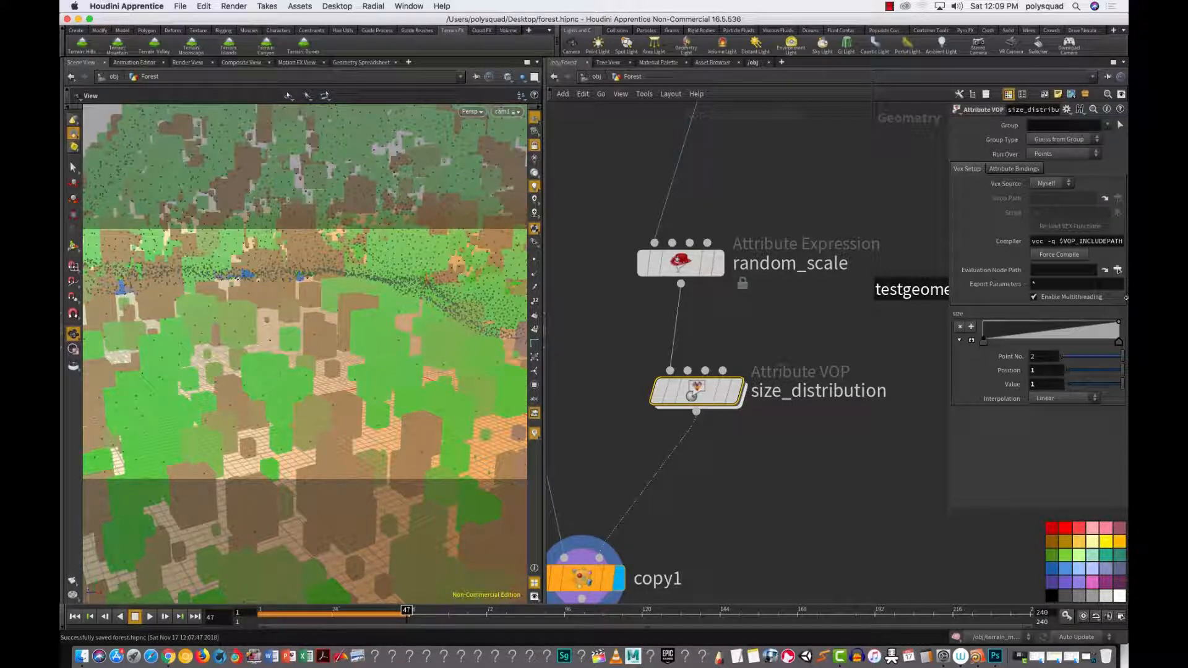
Step: Add a middle ramp point at about position 0.49, value 0.3, raise the first point to about 0.33 and lower the last to about 0.87
{"action": "left_click_drag", "start_coordinate": [1073, 334], "coordinate": [1021, 334]}
{"action": "left_click_drag", "start_coordinate": [1021, 330], "coordinate": [1063, 335]}
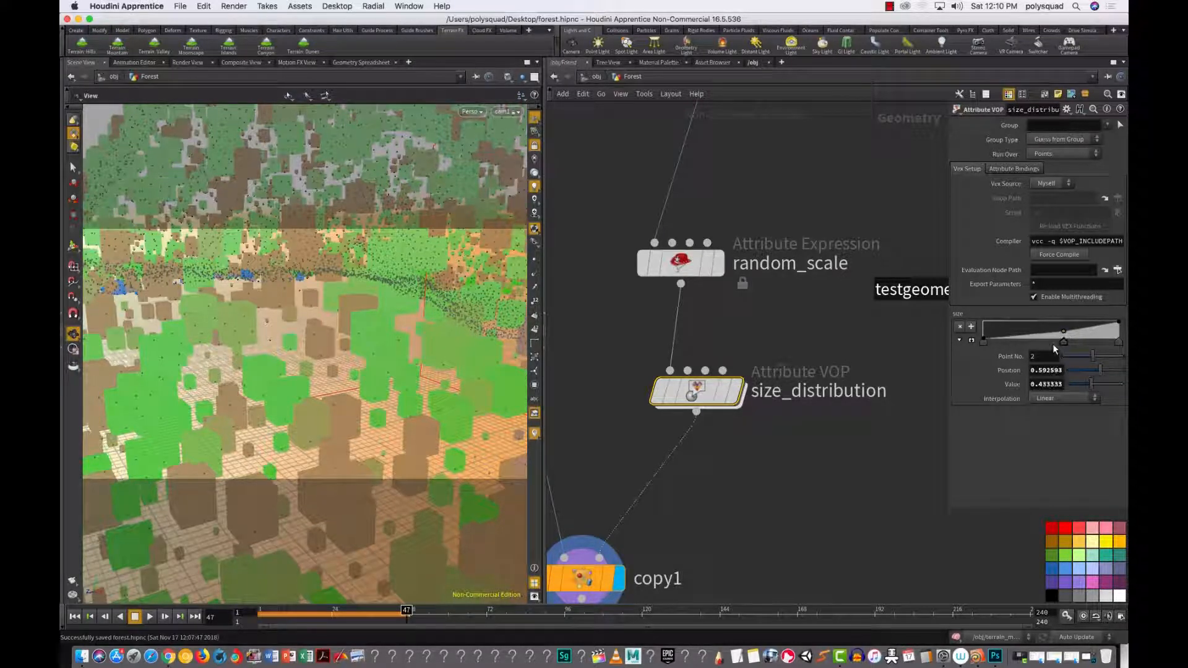
{"action": "left_click_drag", "start_coordinate": [984, 344], "coordinate": [983, 338]}
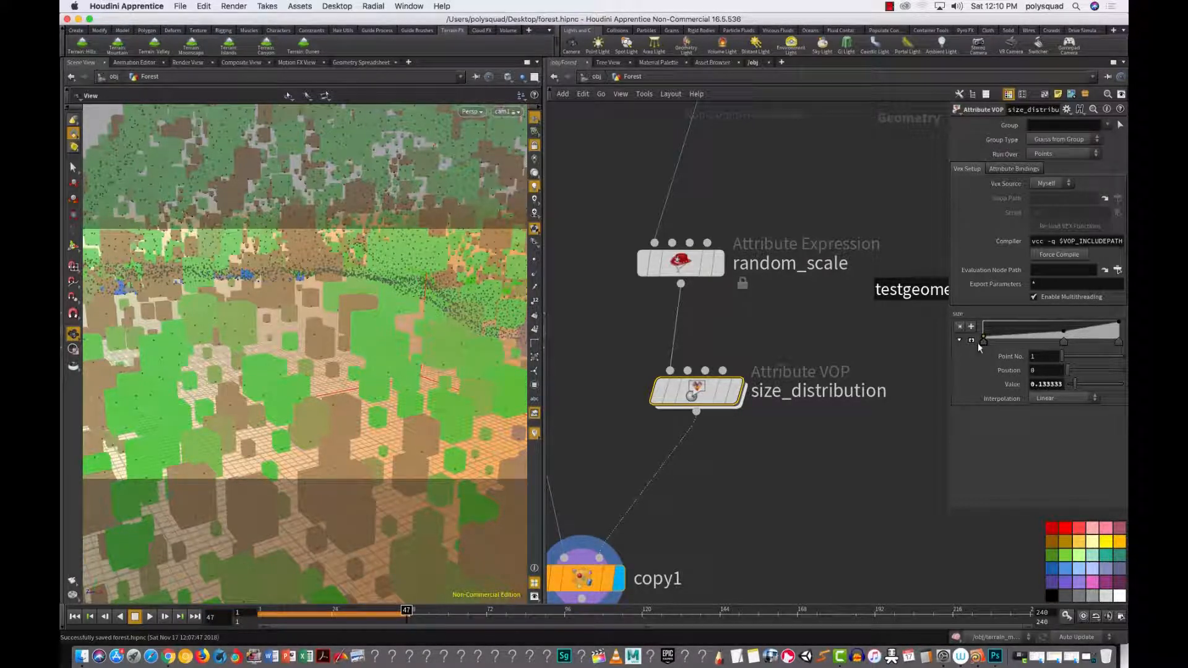
{"action": "left_click_drag", "start_coordinate": [984, 339], "coordinate": [982, 338]}
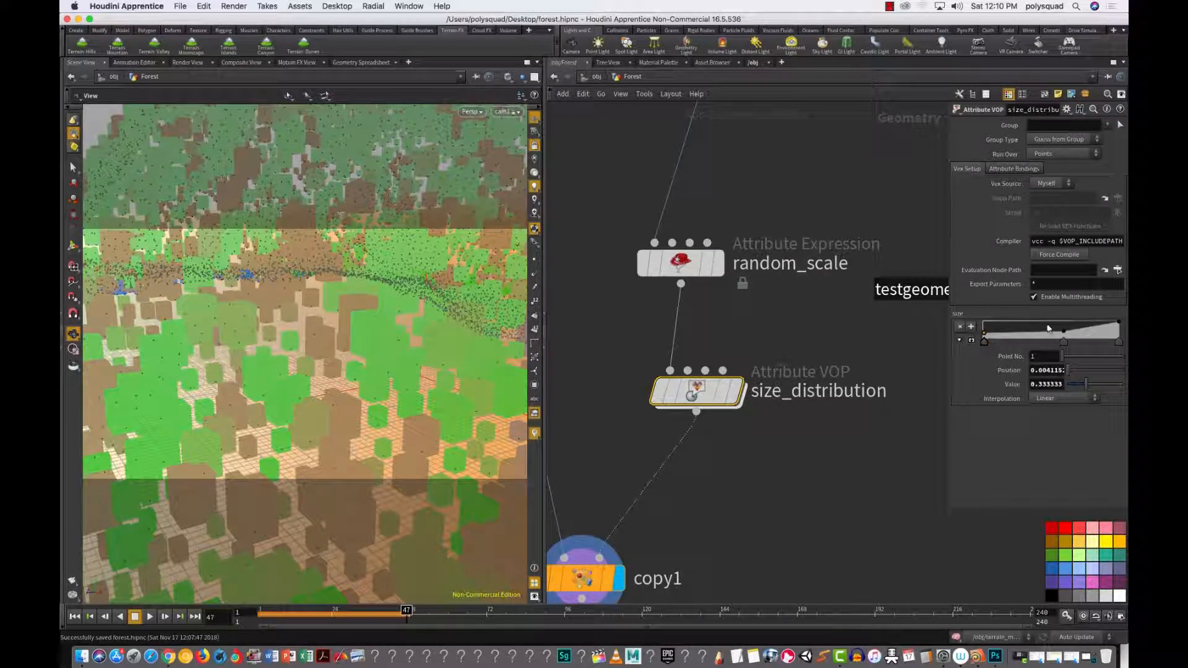
{"action": "left_click_drag", "start_coordinate": [1119, 322], "coordinate": [1048, 339]}
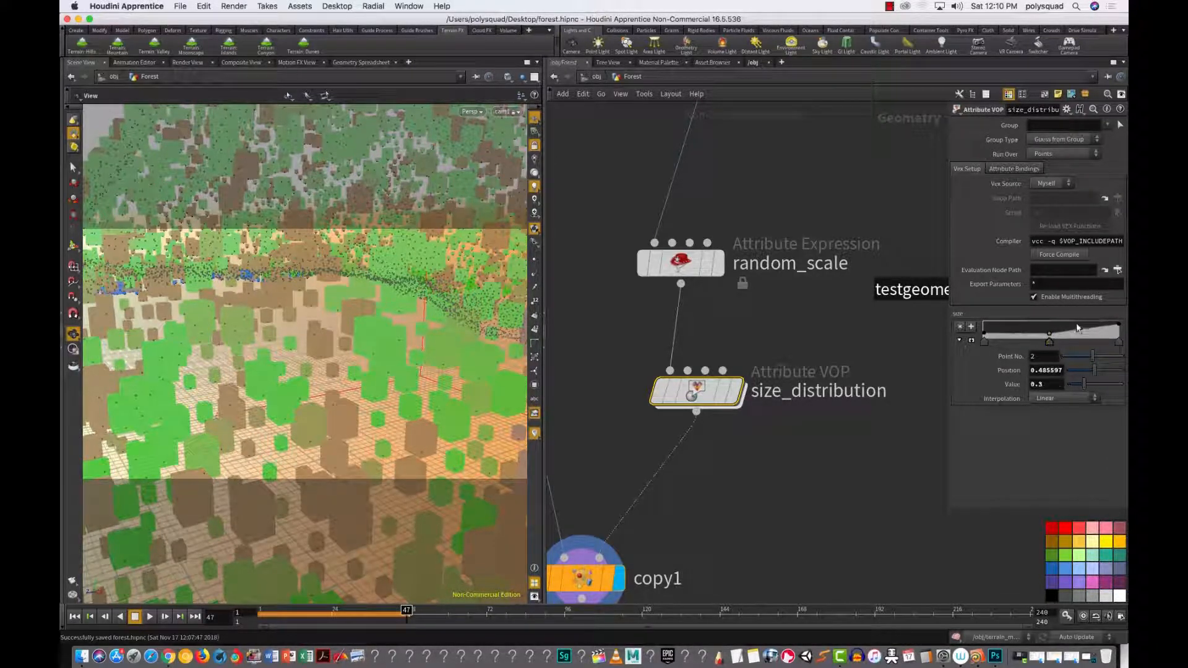
Step: Set the interpolation of the middle, first and last points of the size ramp to Catmull-Rom
{"action": "left_click", "coordinate": [1073, 400]}
{"action": "left_click", "coordinate": [1055, 433]}
{"action": "left_click", "coordinate": [984, 343]}
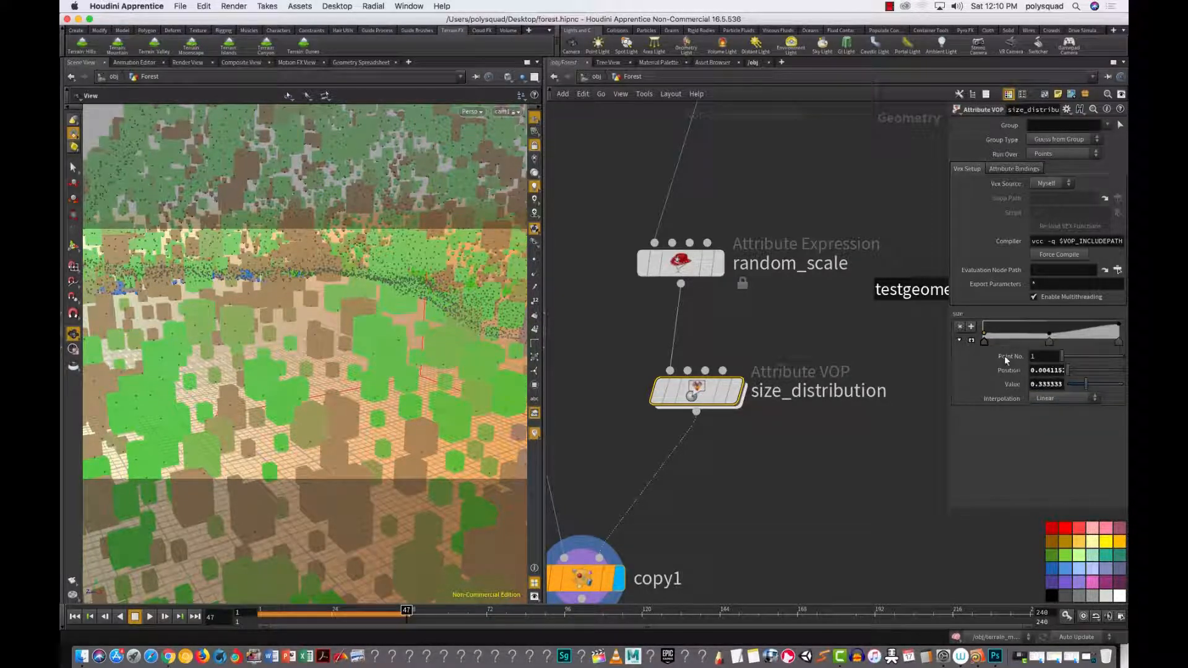
{"action": "left_click", "coordinate": [1059, 399]}
{"action": "left_click", "coordinate": [1063, 433]}
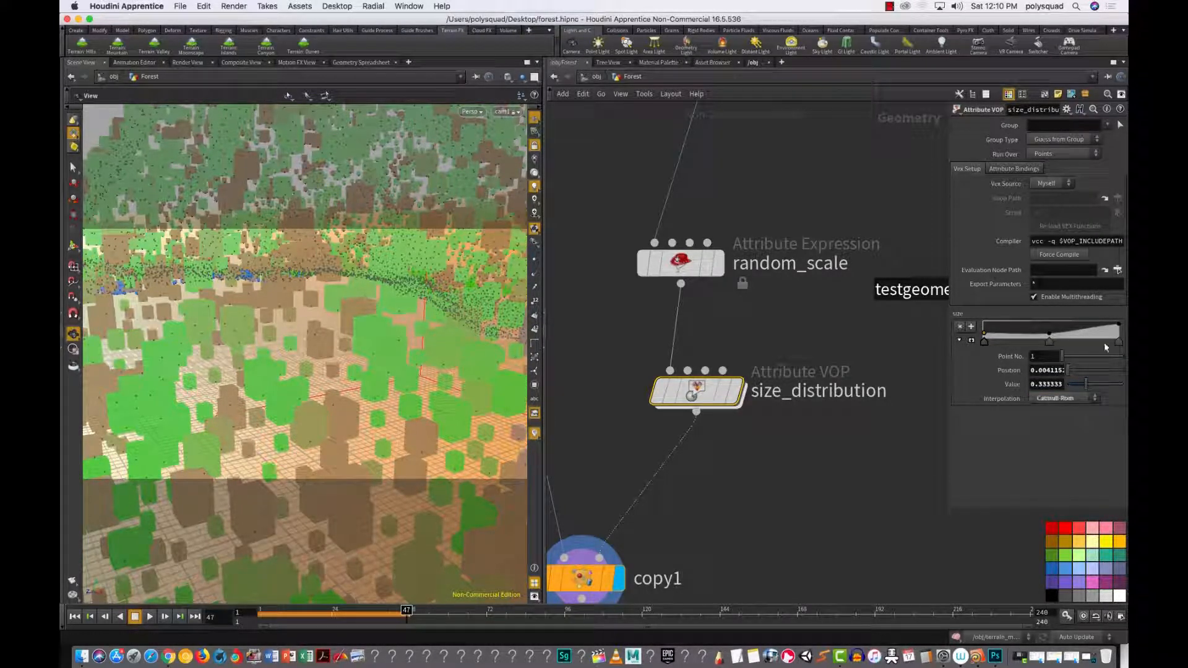
{"action": "left_click", "coordinate": [1119, 341]}
{"action": "left_click", "coordinate": [1065, 398]}
{"action": "left_click", "coordinate": [1075, 432]}
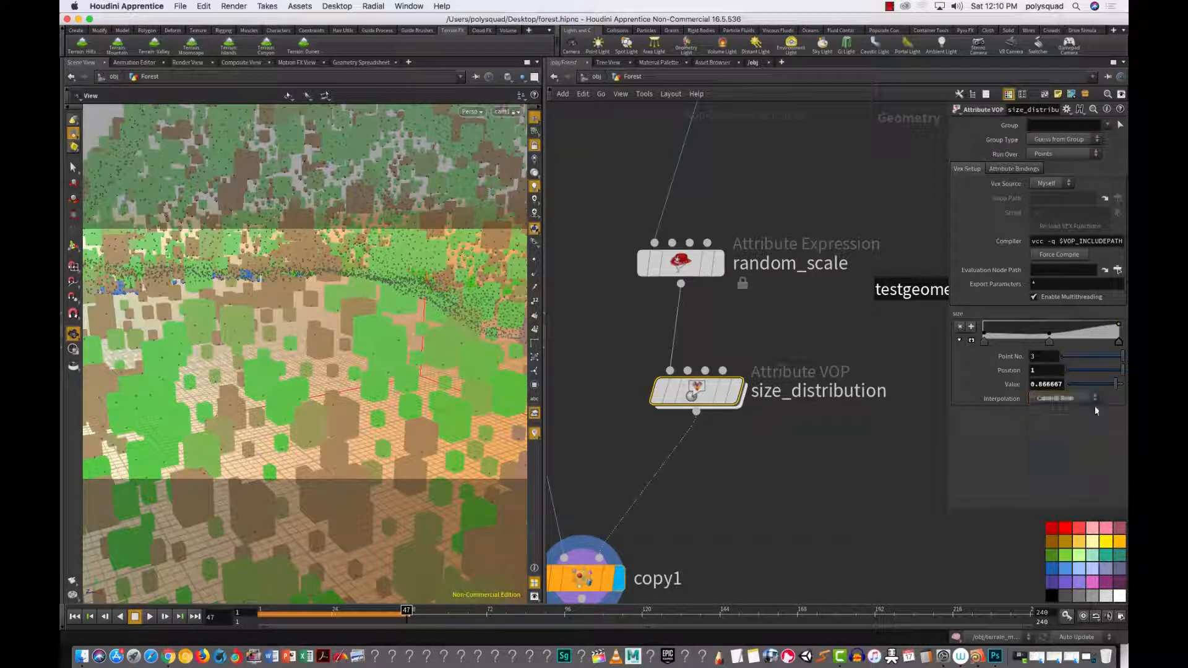
Step: Add two points to the size ramp at about positions 0.74 and 0.84, raising the second to a value of about 0.93
{"action": "left_click", "coordinate": [1085, 329]}
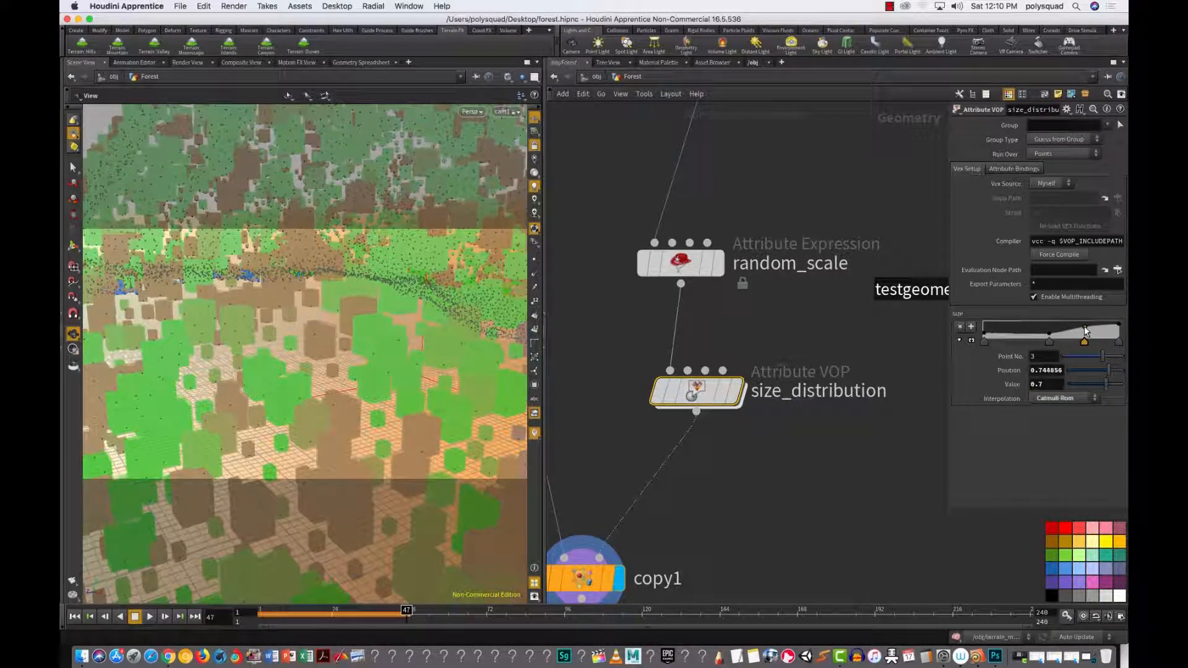
{"action": "left_click_drag", "start_coordinate": [1086, 331], "coordinate": [1085, 332]}
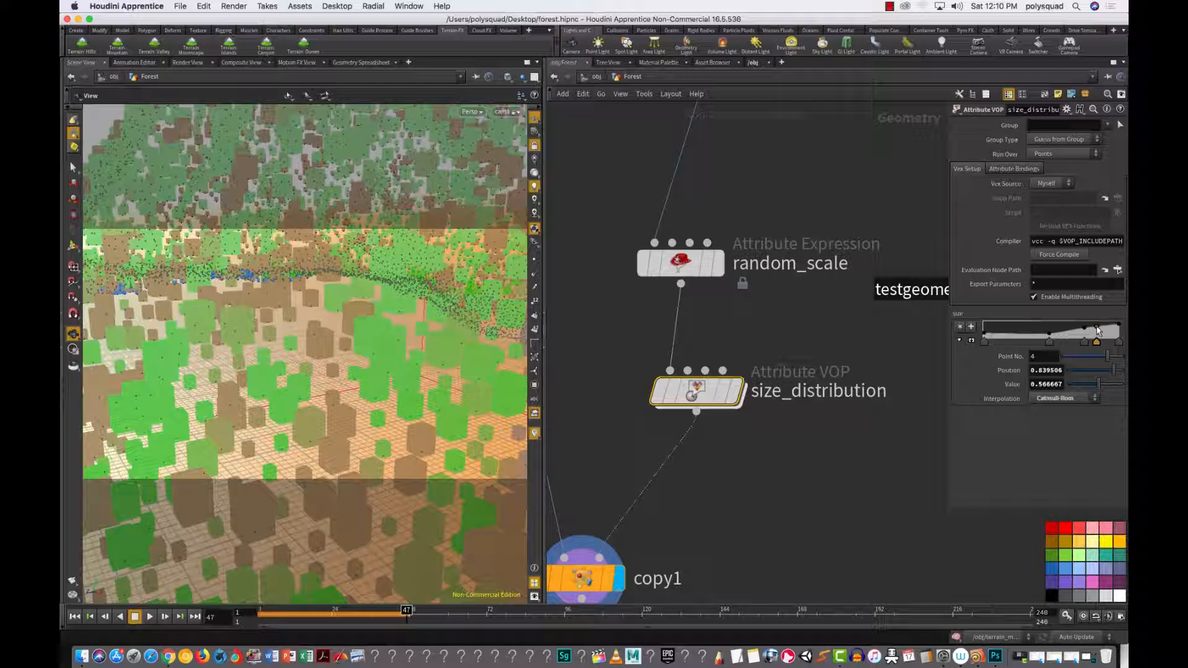
{"action": "left_click", "coordinate": [1097, 324]}
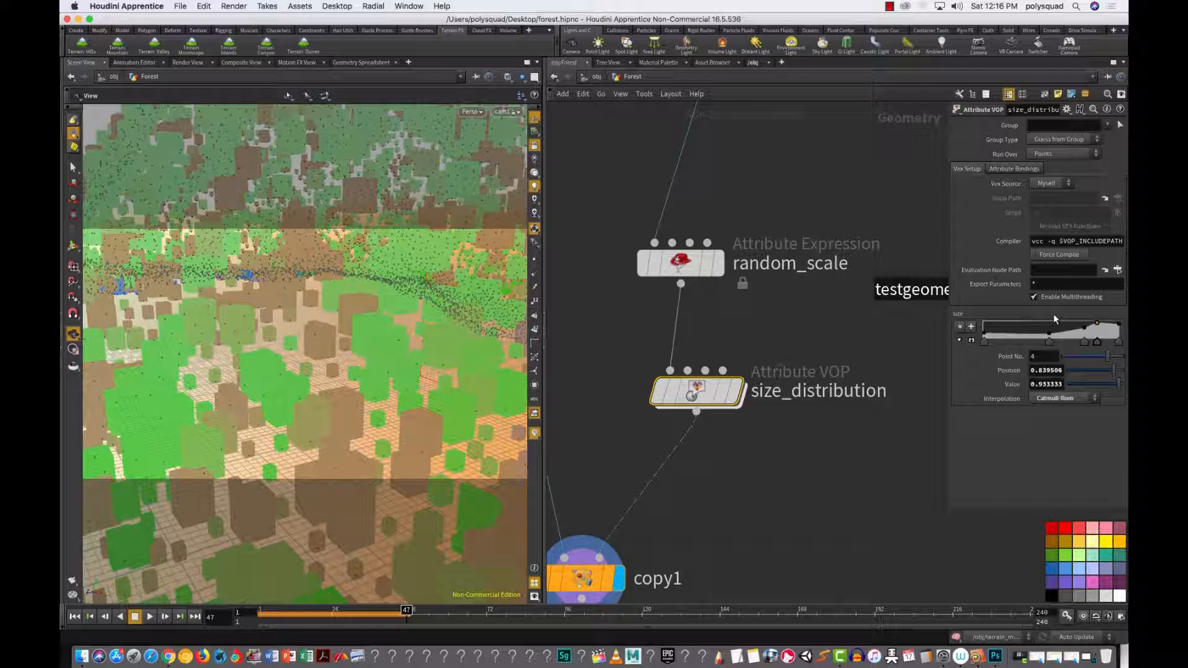
Step: Save the scene file, switch to Finder and open AirDrop in a new window beside the Desktop folder
{"action": "left_click", "coordinate": [180, 6]}
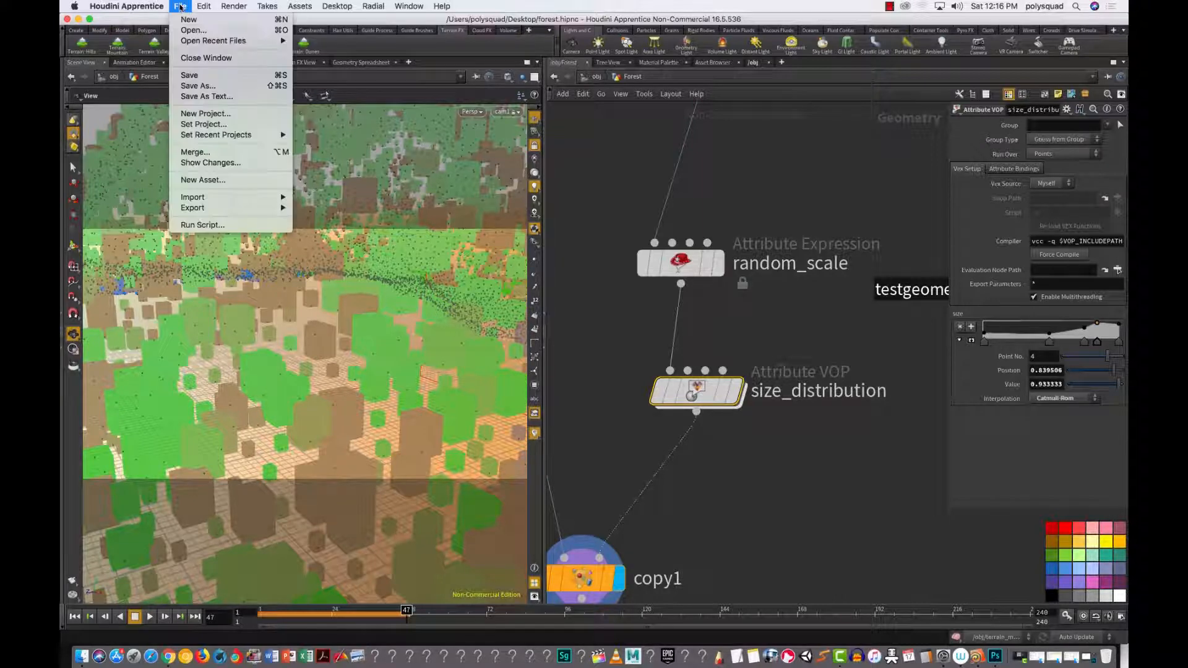
{"action": "left_click", "coordinate": [224, 76]}
{"action": "left_click", "coordinate": [82, 657]}
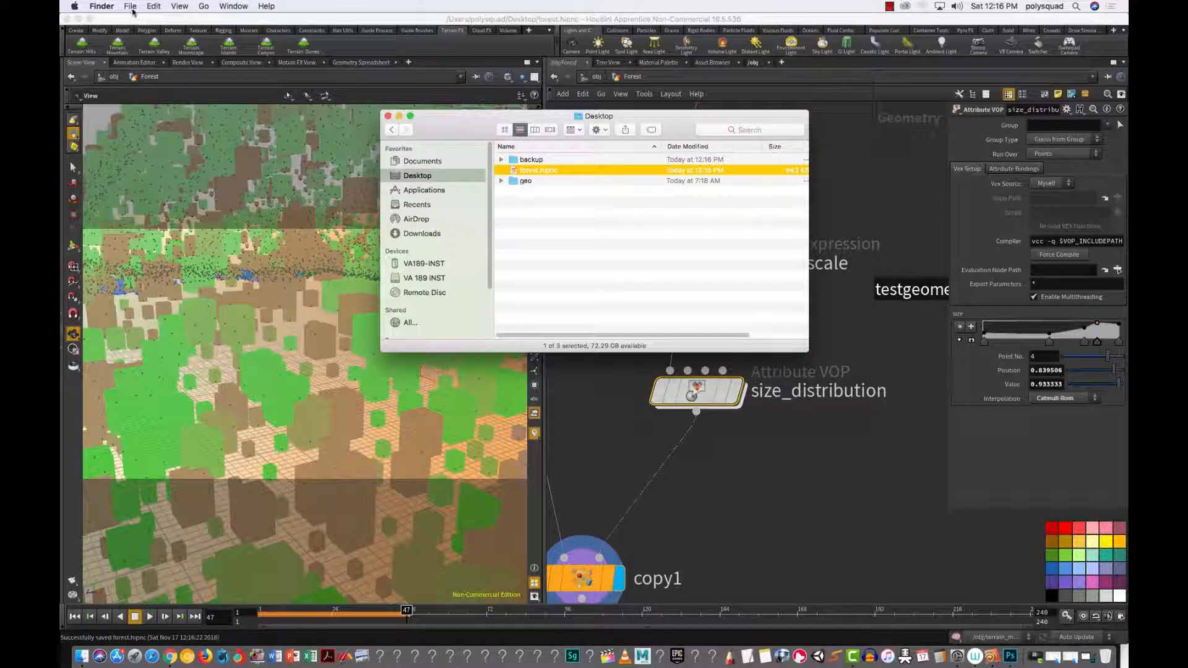
{"action": "left_click", "coordinate": [131, 6]}
{"action": "left_click", "coordinate": [174, 17]}
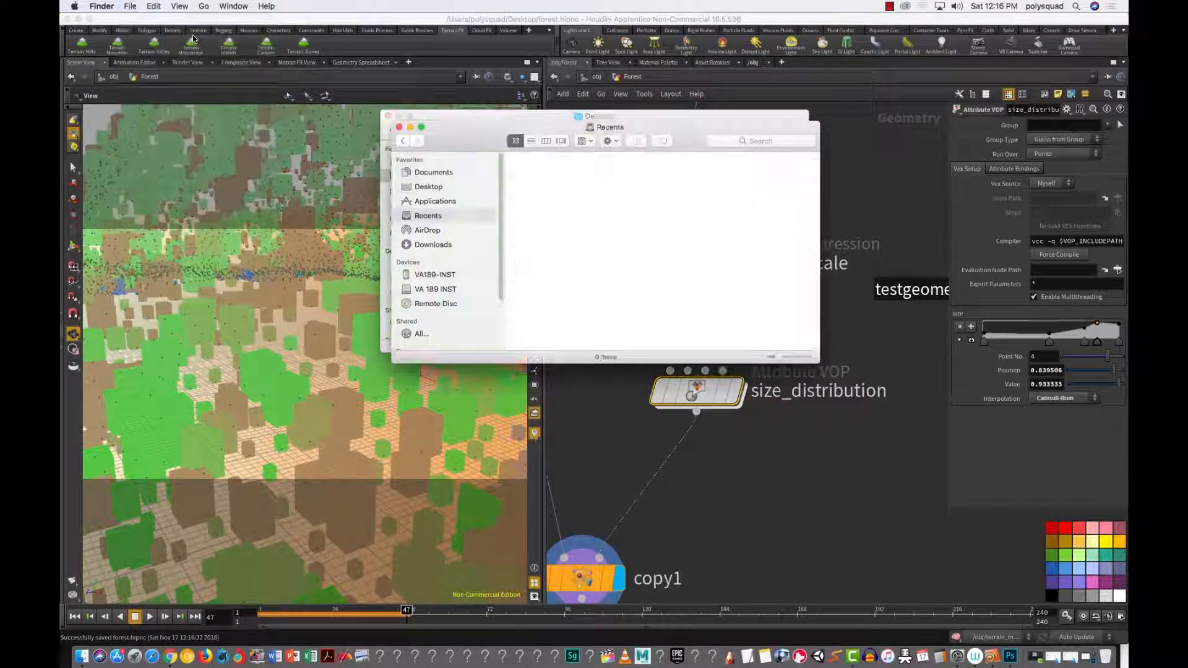
{"action": "left_click_drag", "start_coordinate": [493, 135], "coordinate": [232, 224]}
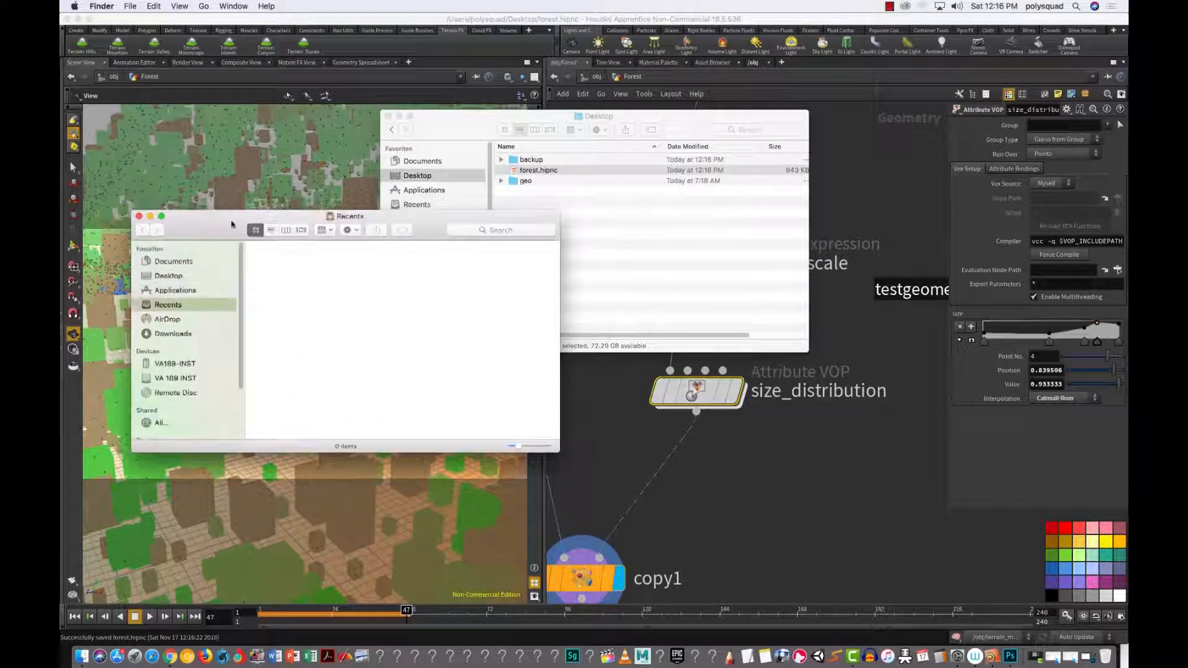
{"action": "left_click", "coordinate": [168, 319]}
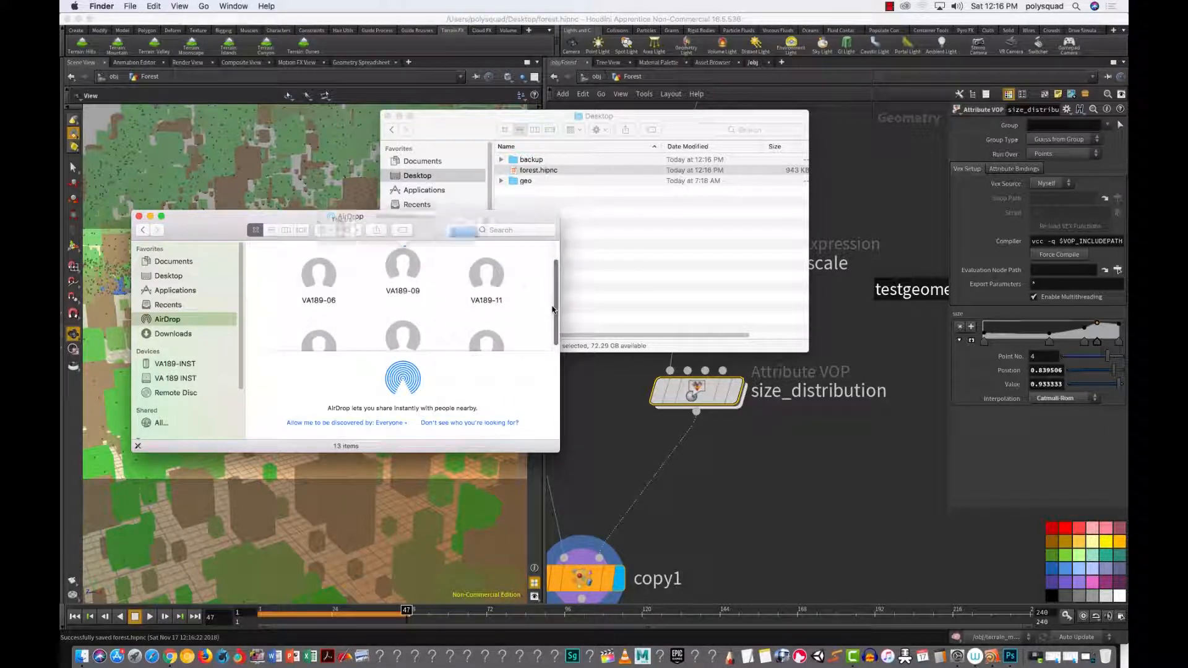
Step: Dismiss the transfer message and send forest.hipnc from the Desktop folder to VA189-16 through AirDrop
{"action": "key", "text": "Return"}
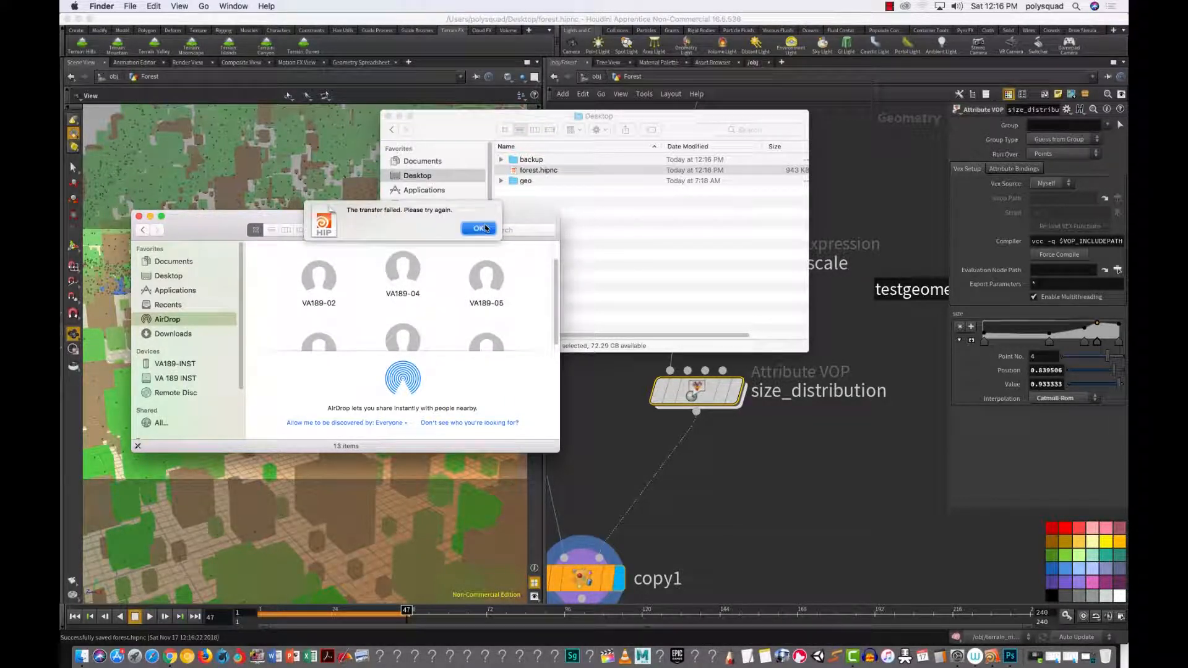
{"action": "scroll", "coordinate": [556, 300], "scroll_direction": "down", "scroll_amount": 3}
{"action": "left_click_drag", "start_coordinate": [558, 303], "coordinate": [549, 267]}
{"action": "left_click_drag", "start_coordinate": [546, 174], "coordinate": [487, 305]}
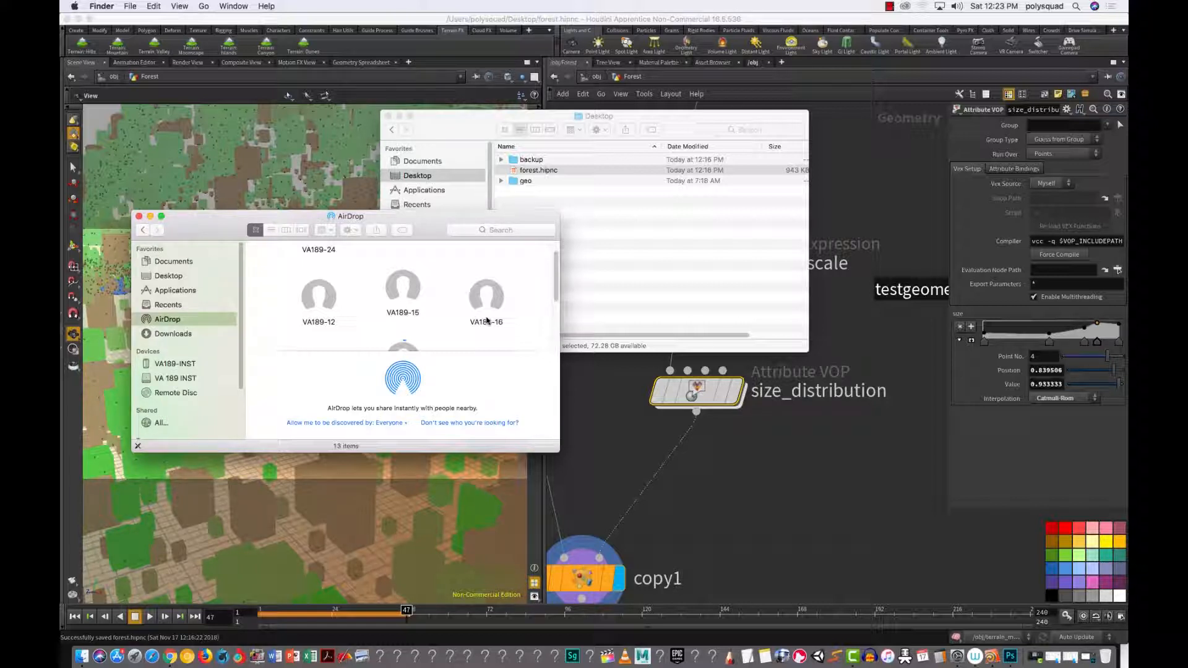
Step: Hide the Finder windows and switch back to the forest scene in Houdini
{"action": "left_click", "coordinate": [130, 6]}
{"action": "left_click", "coordinate": [115, 19]}
{"action": "left_click", "coordinate": [119, 19]}
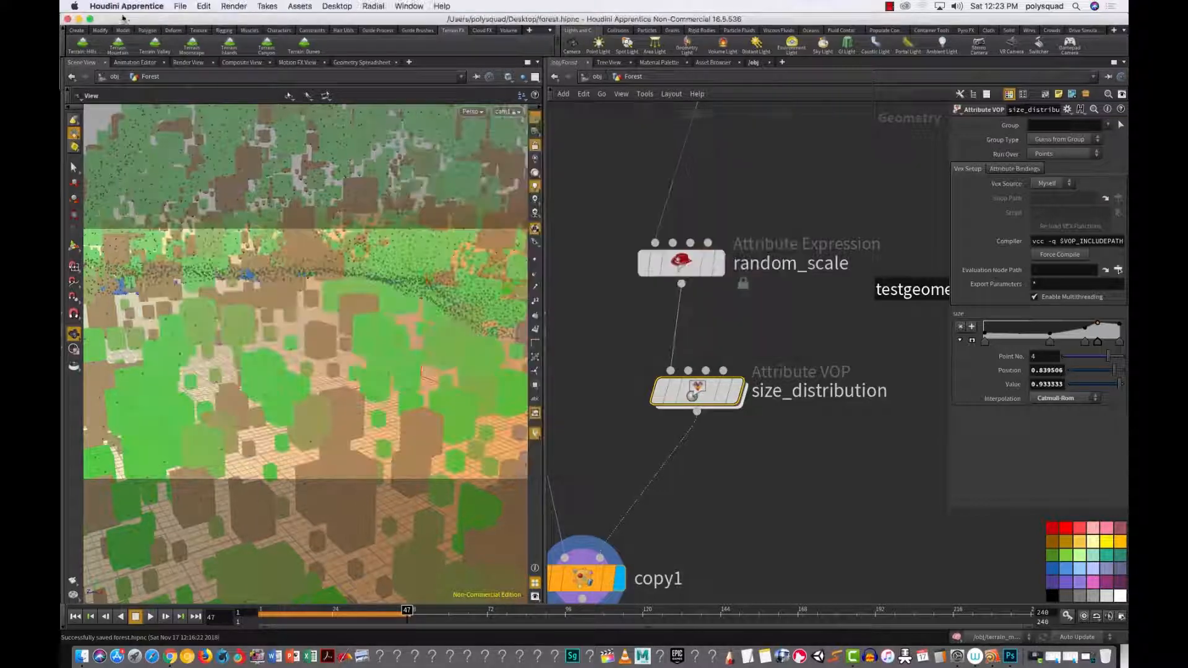
Step: Save the scene, send forest.hipnc from the Desktop folder to VA189-01 through AirDrop, and return to Houdini
{"action": "left_click", "coordinate": [184, 8]}
{"action": "left_click", "coordinate": [213, 75]}
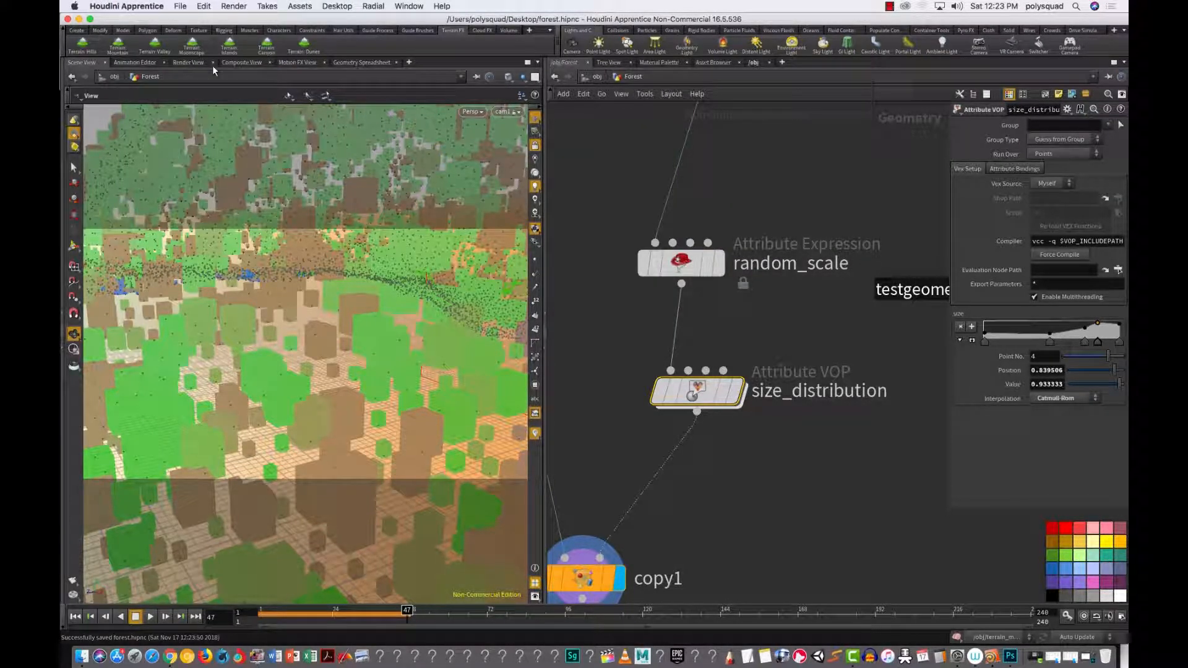
{"action": "left_click", "coordinate": [82, 656]}
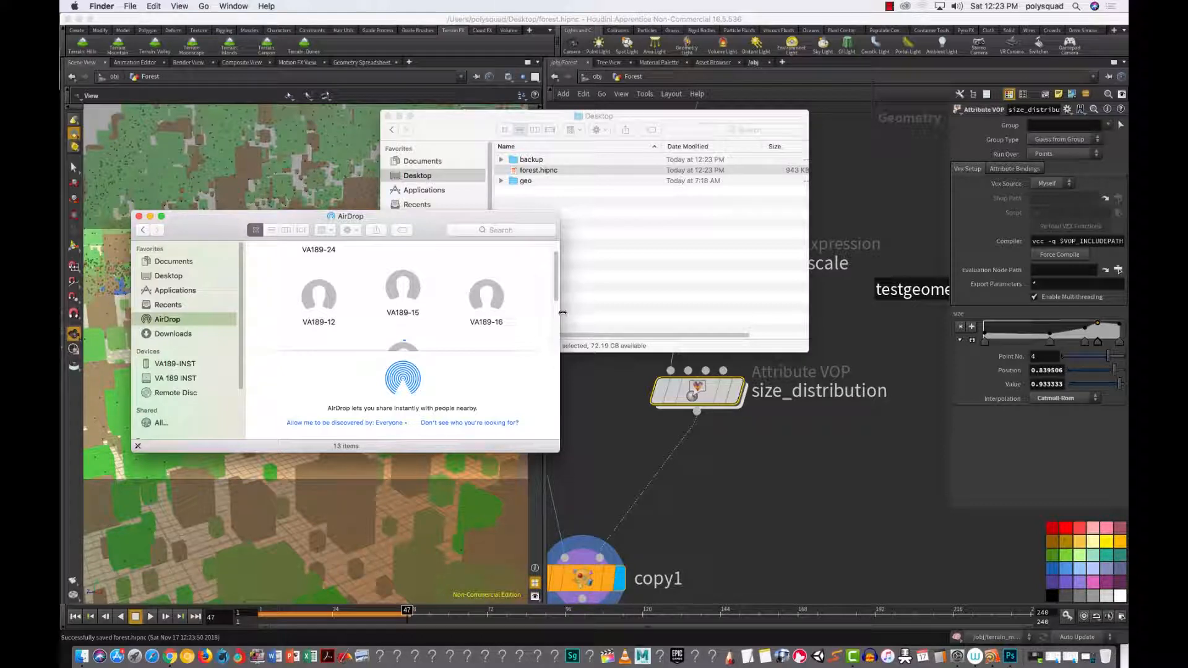
{"action": "scroll", "coordinate": [558, 322], "scroll_direction": "down", "scroll_amount": 5}
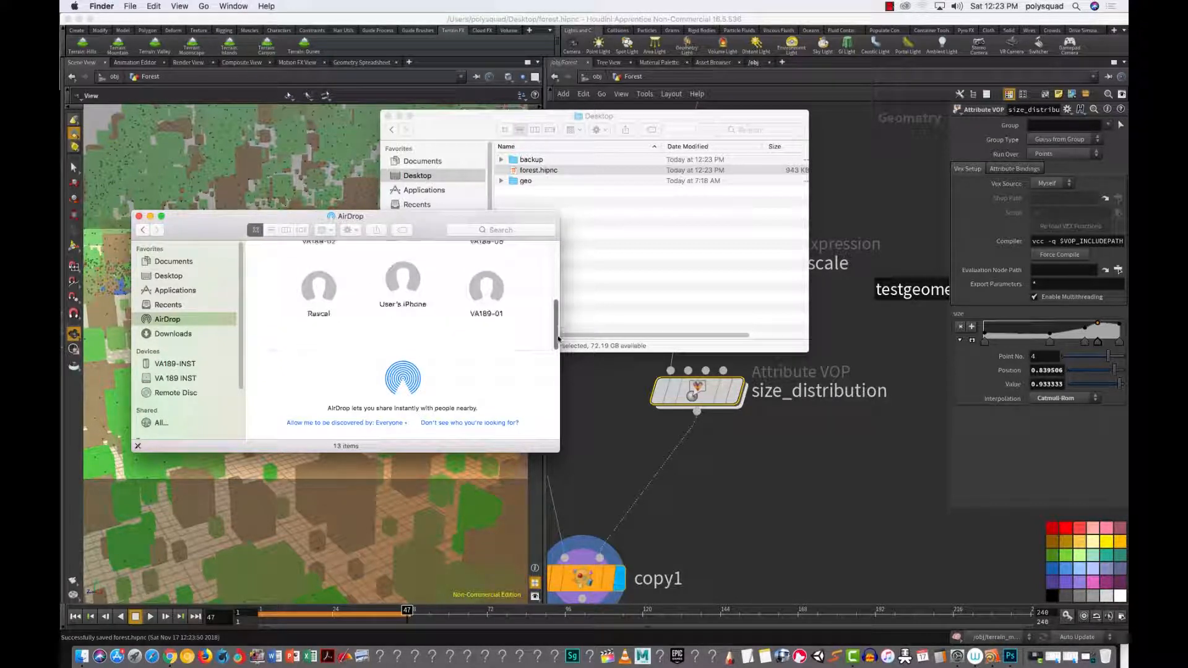
{"action": "left_click_drag", "start_coordinate": [553, 170], "coordinate": [488, 296]}
{"action": "left_click", "coordinate": [697, 576]}
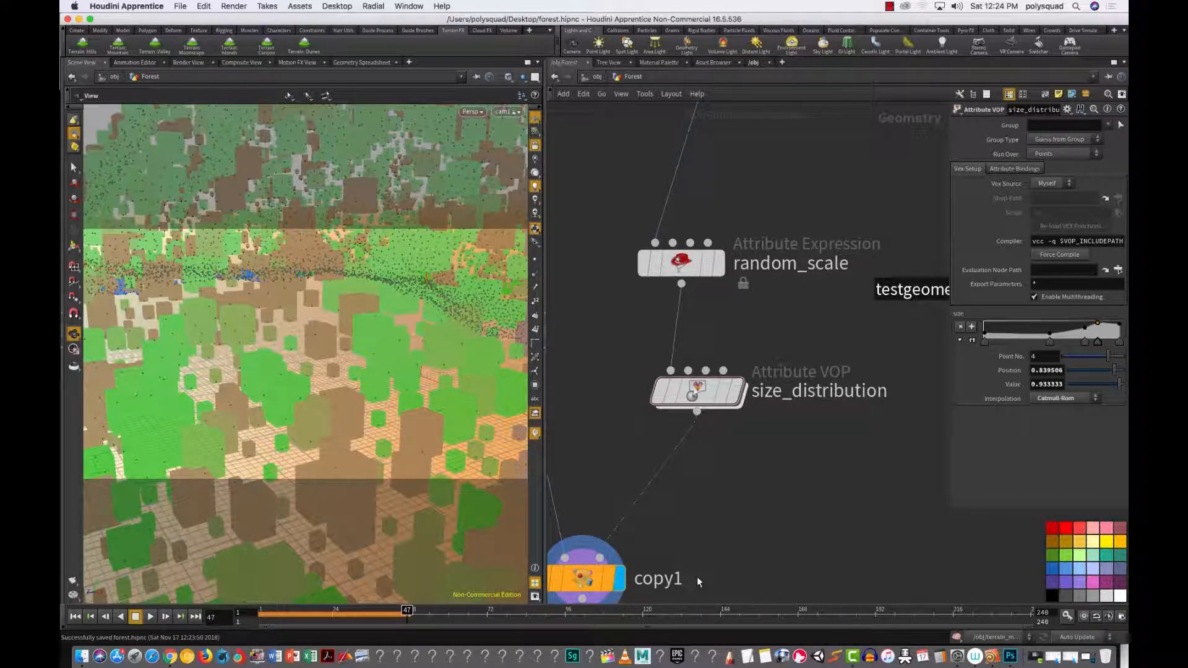
Step: Render the forest, reframe the camera so the hillside slopes against the sky, and view the updated render
{"action": "left_click", "coordinate": [188, 62]}
{"action": "left_click", "coordinate": [99, 79]}
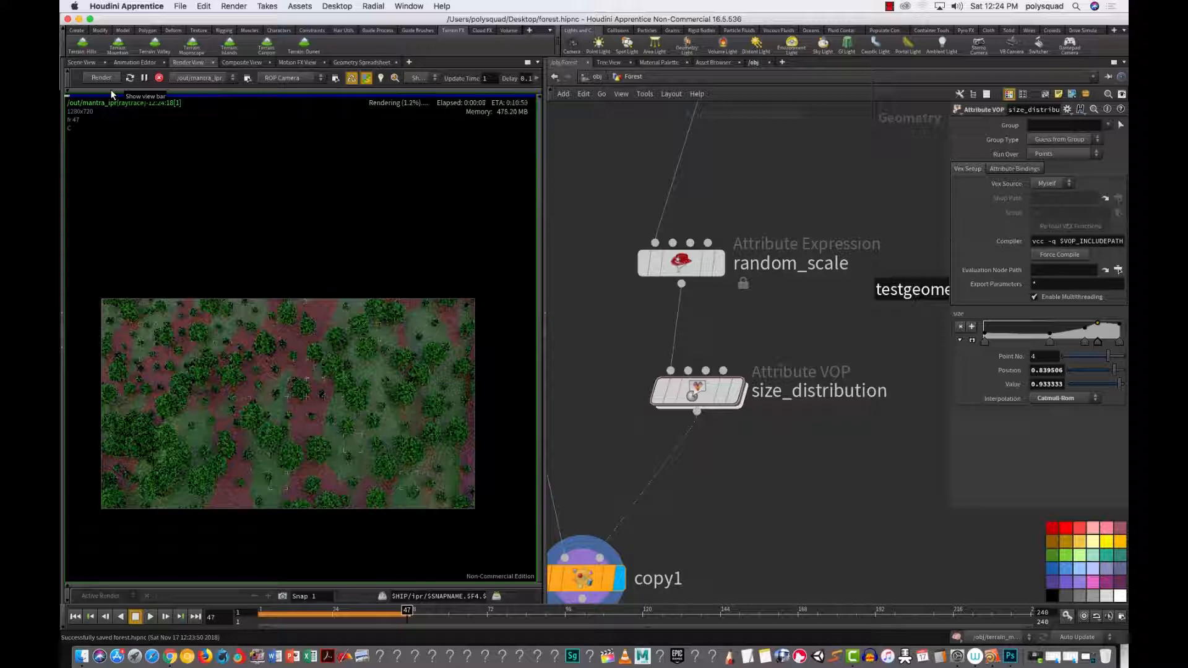
{"action": "left_click", "coordinate": [82, 62]}
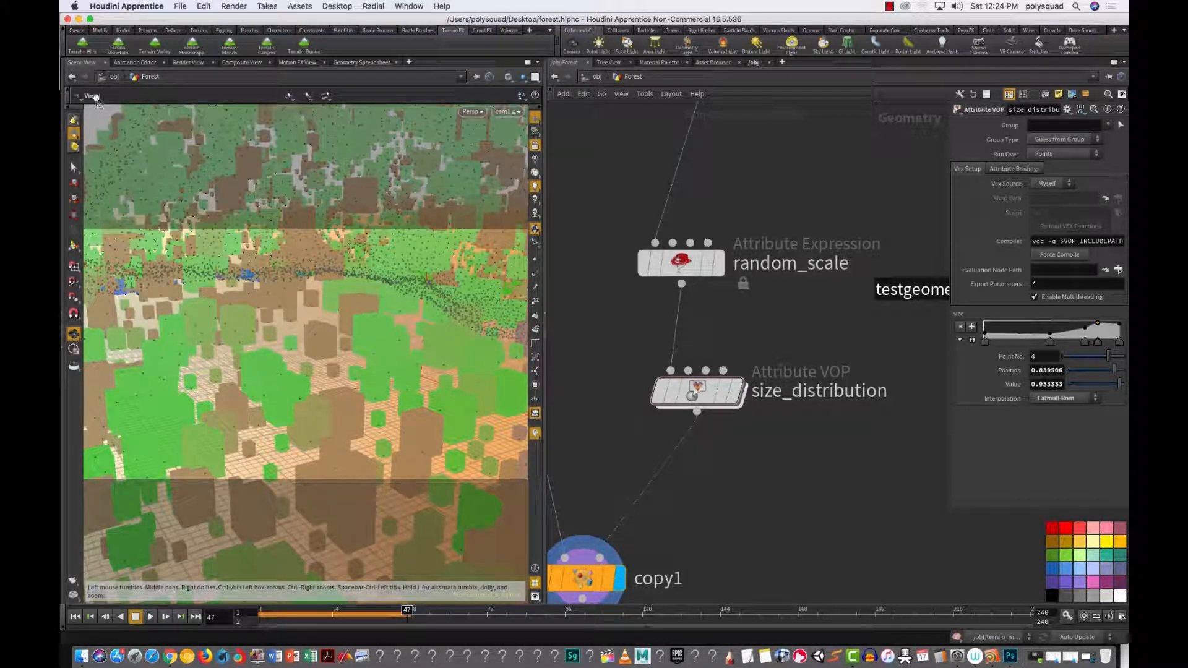
{"action": "left_click_drag", "start_coordinate": [339, 409], "coordinate": [397, 501]}
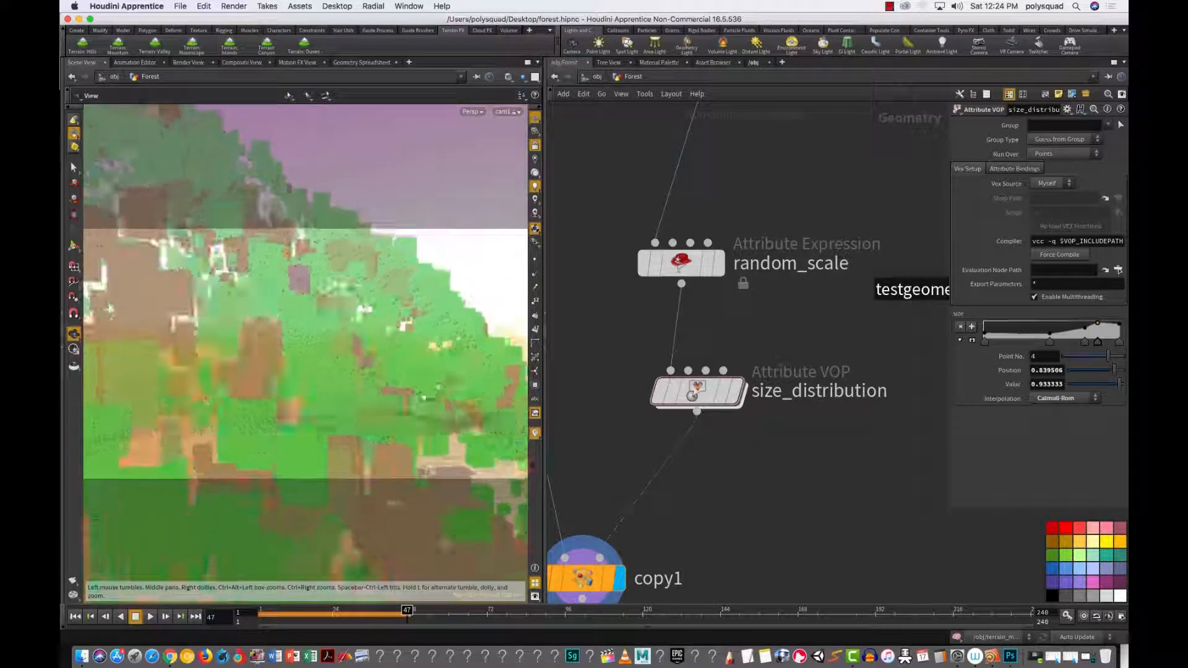
{"action": "left_click_drag", "start_coordinate": [450, 364], "coordinate": [273, 425]}
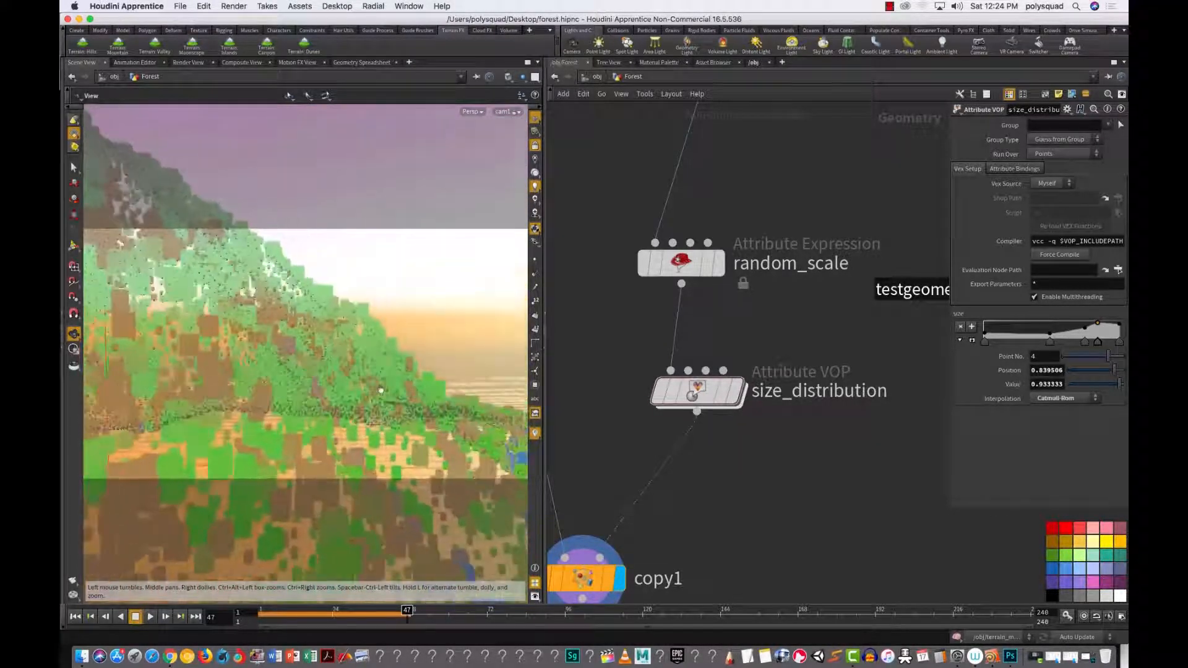
{"action": "left_click", "coordinate": [188, 63]}
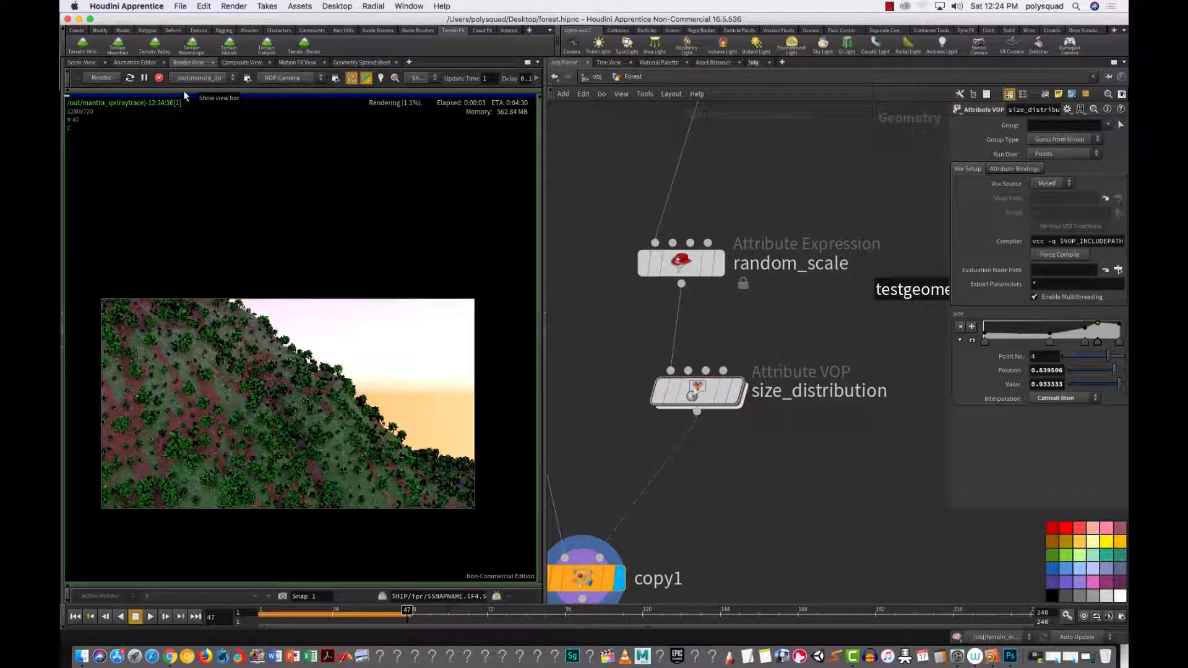
Step: Set the Force Total Count of the scatter1 node to 100000 points
{"action": "scroll", "coordinate": [786, 210], "scroll_direction": "down", "scroll_amount": 3}
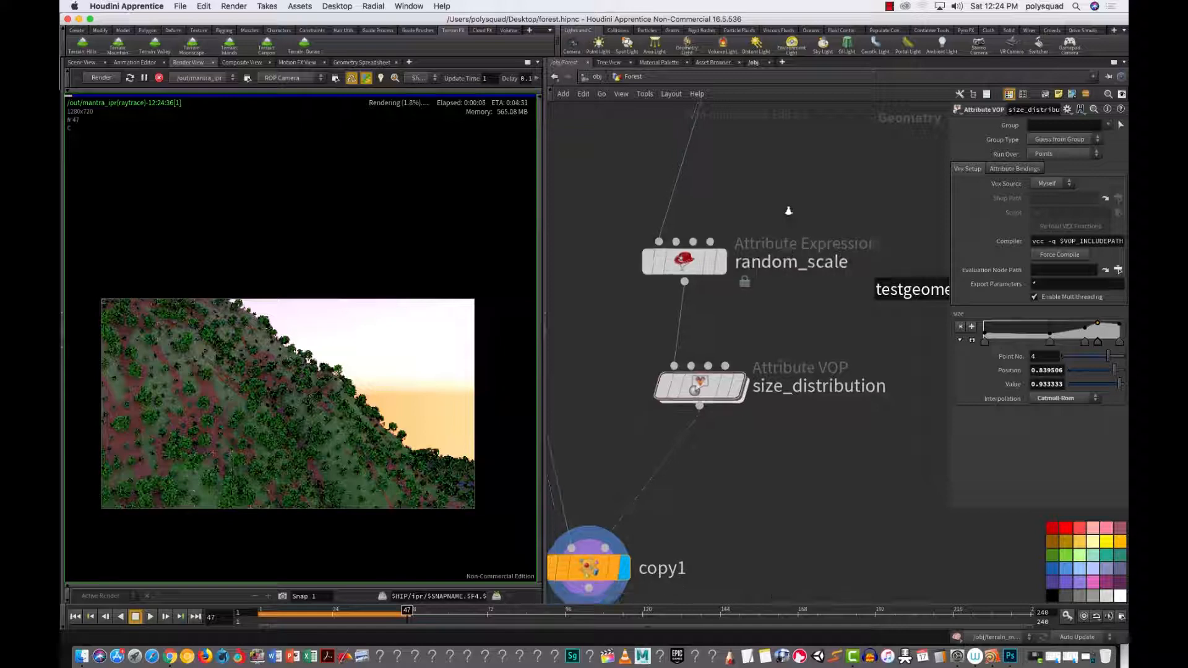
{"action": "middle_click_drag", "start_coordinate": [789, 234], "coordinate": [754, 446]}
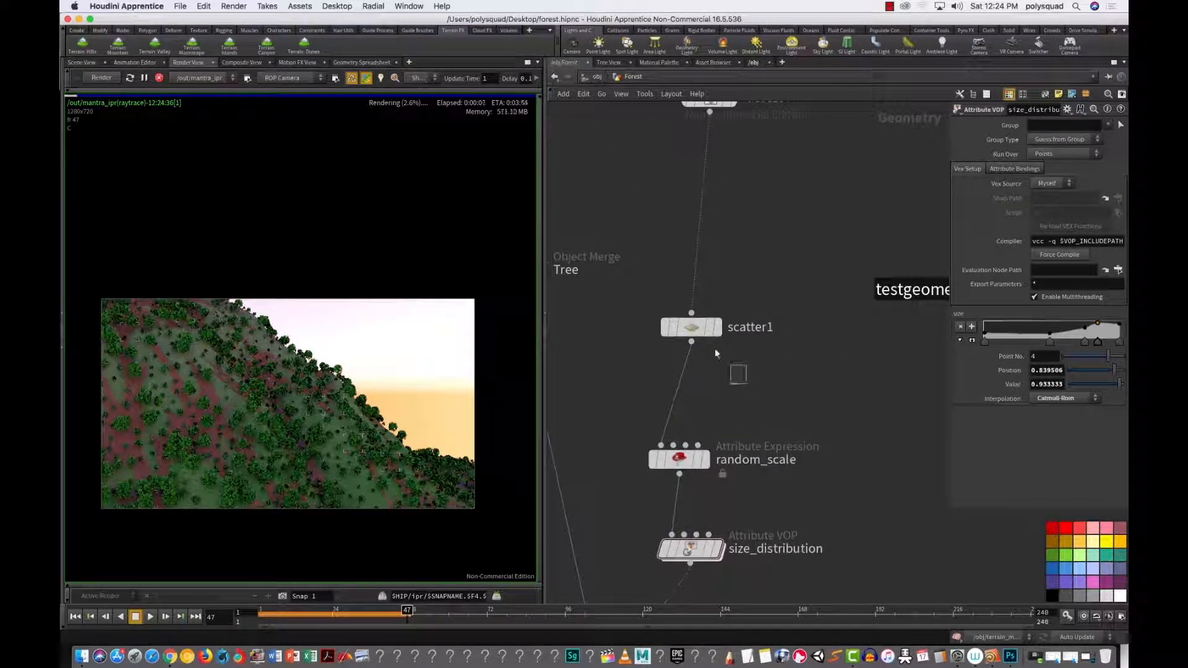
{"action": "left_click", "coordinate": [694, 328]}
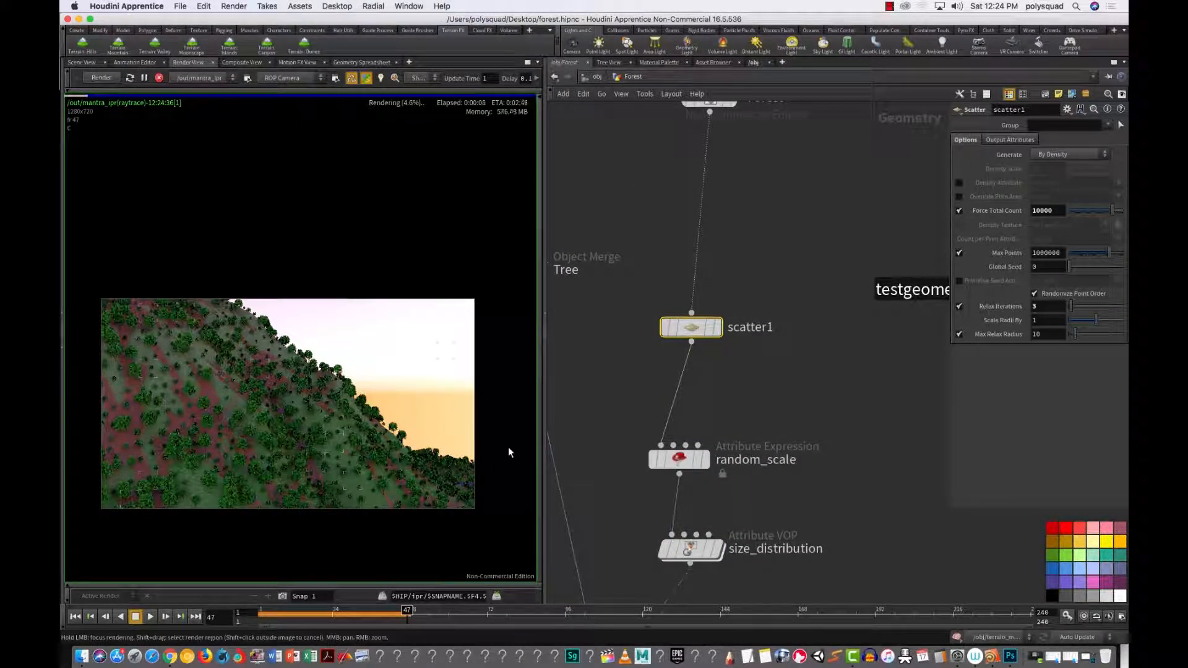
{"action": "left_click", "coordinate": [1051, 210]}
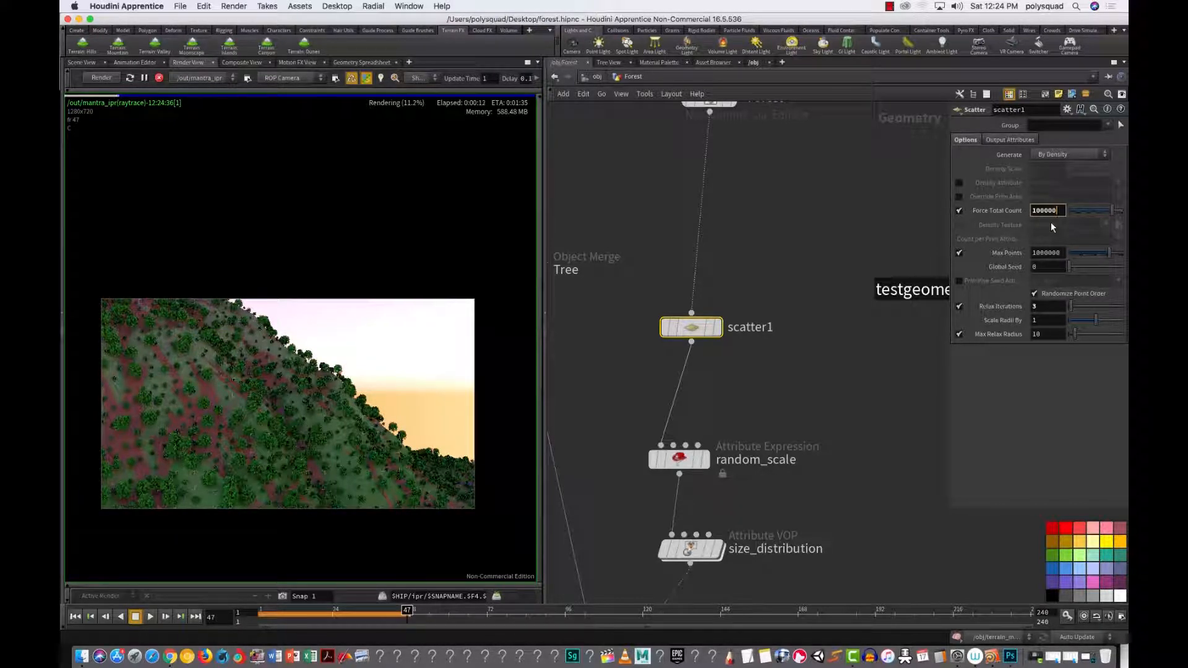
{"action": "type", "text": "0"}
{"action": "key", "text": "Return"}
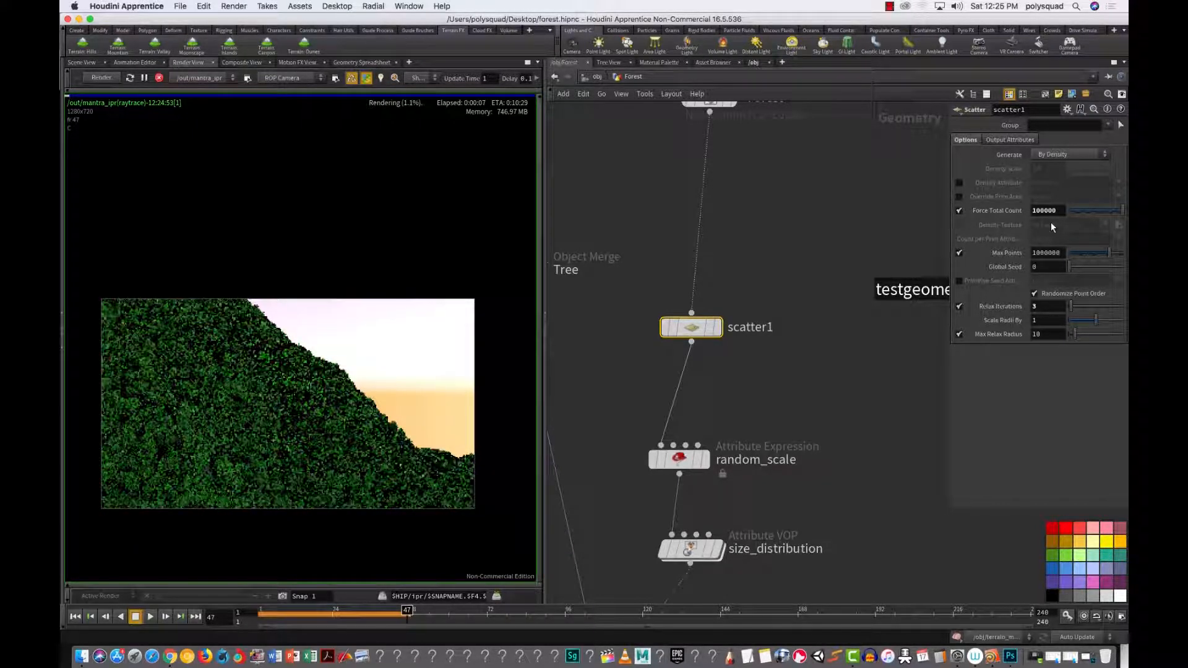
Step: Try lower Force Total Count values of 50000 and 25000 on scatter1, checking the render for each
{"action": "left_click_drag", "start_coordinate": [1041, 211], "coordinate": [1027, 211]}
{"action": "type", "text": "5"}
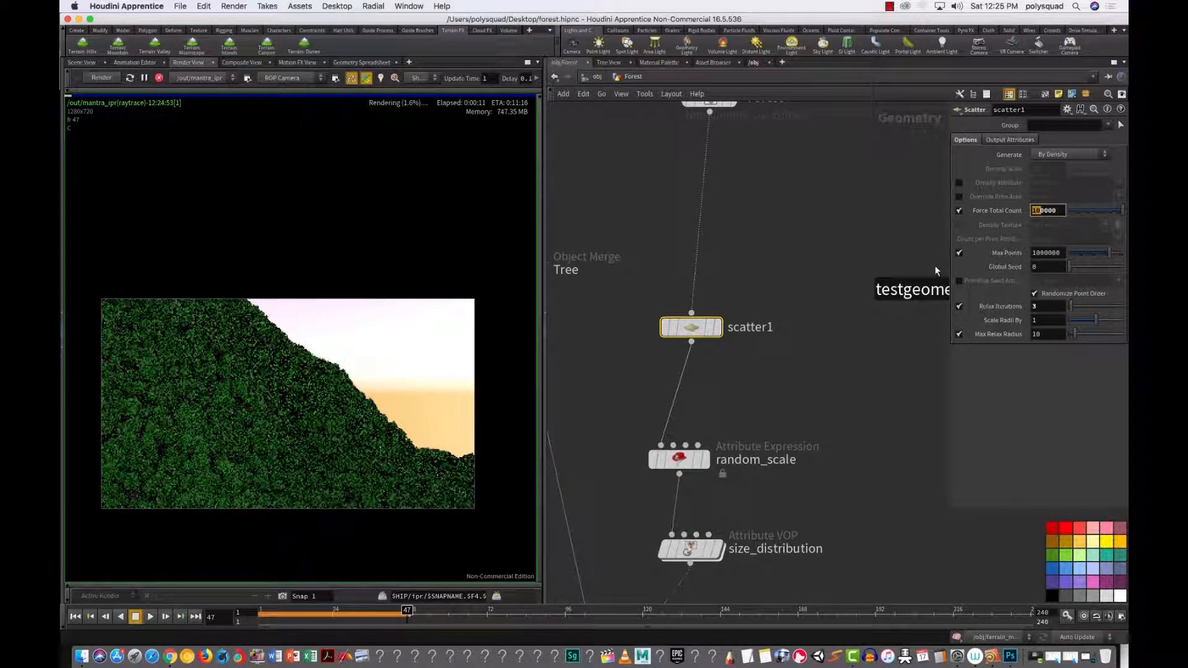
{"action": "key", "text": "Return"}
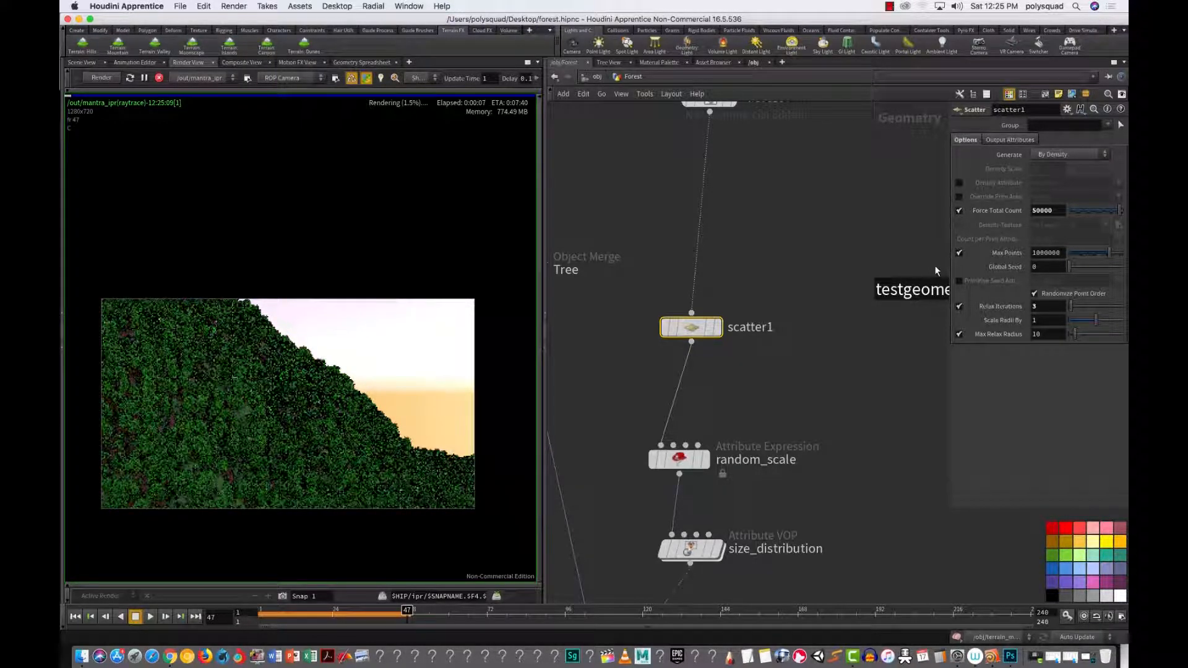
{"action": "left_click_drag", "start_coordinate": [1041, 211], "coordinate": [1028, 212]}
{"action": "type", "text": "25"}
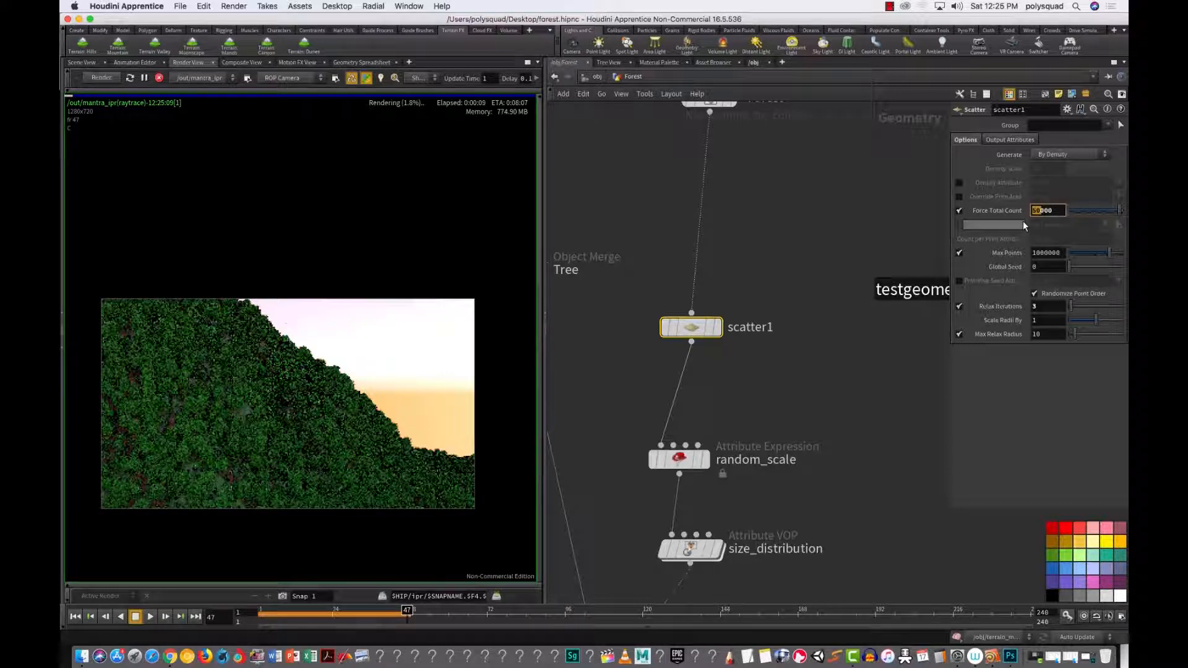
{"action": "key", "text": "Return"}
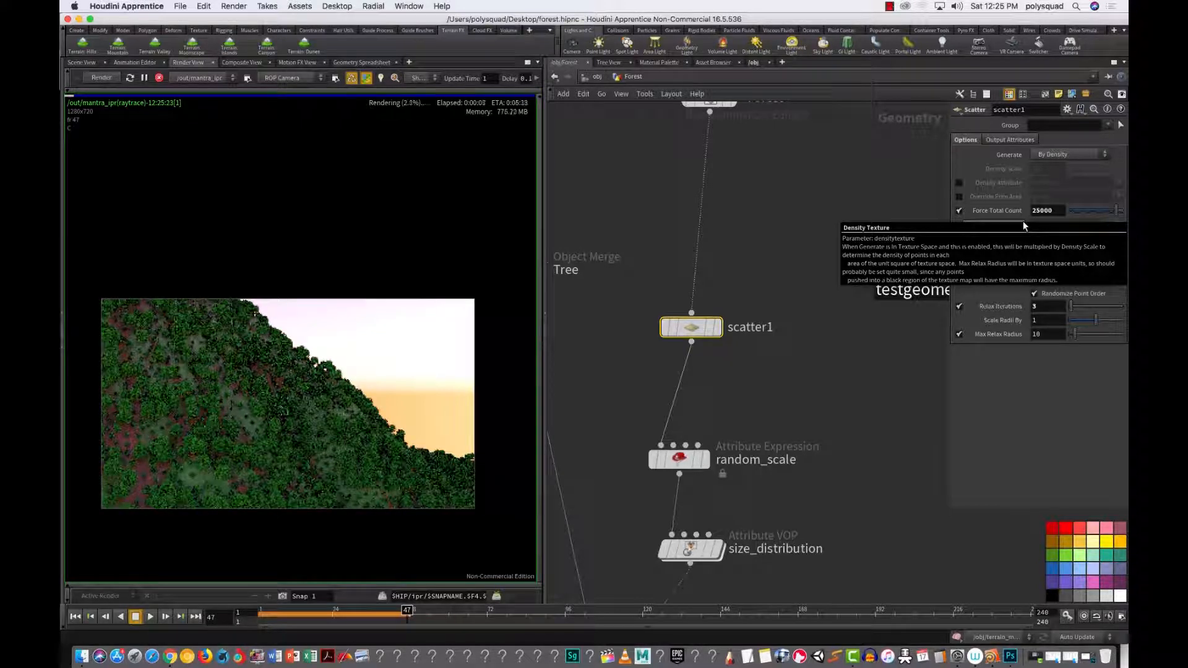
Step: Set scatter1's Force Total Count to 30000
{"action": "left_click_drag", "start_coordinate": [1041, 211], "coordinate": [1025, 195]}
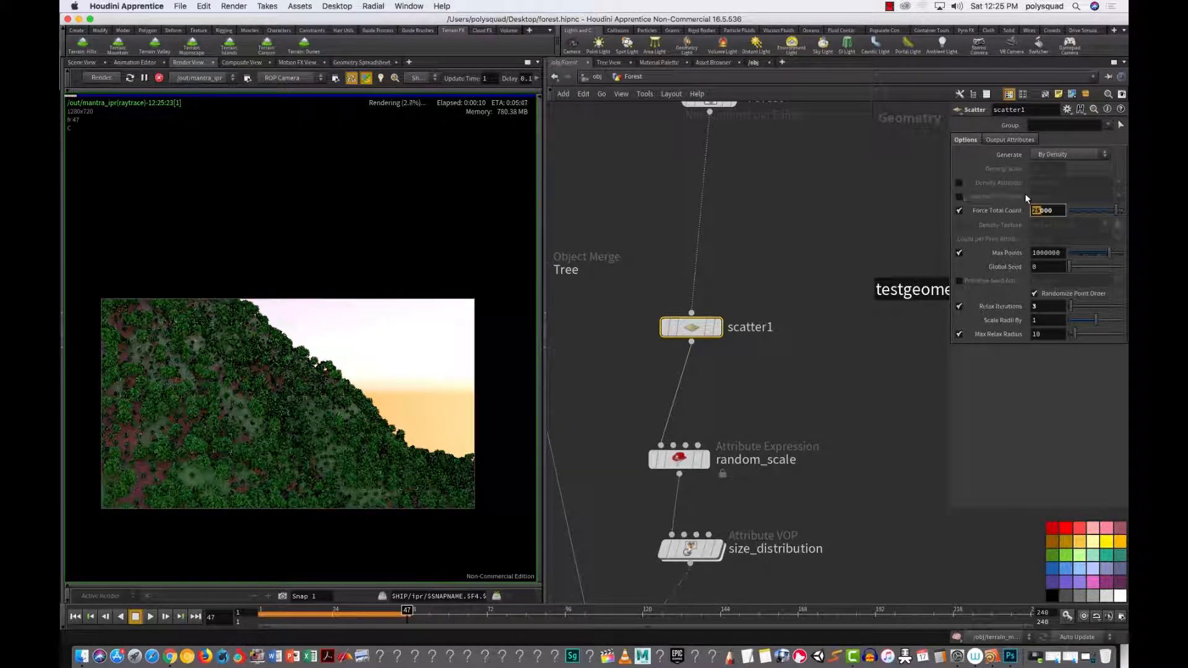
{"action": "type", "text": "30"}
{"action": "key", "text": "Return"}
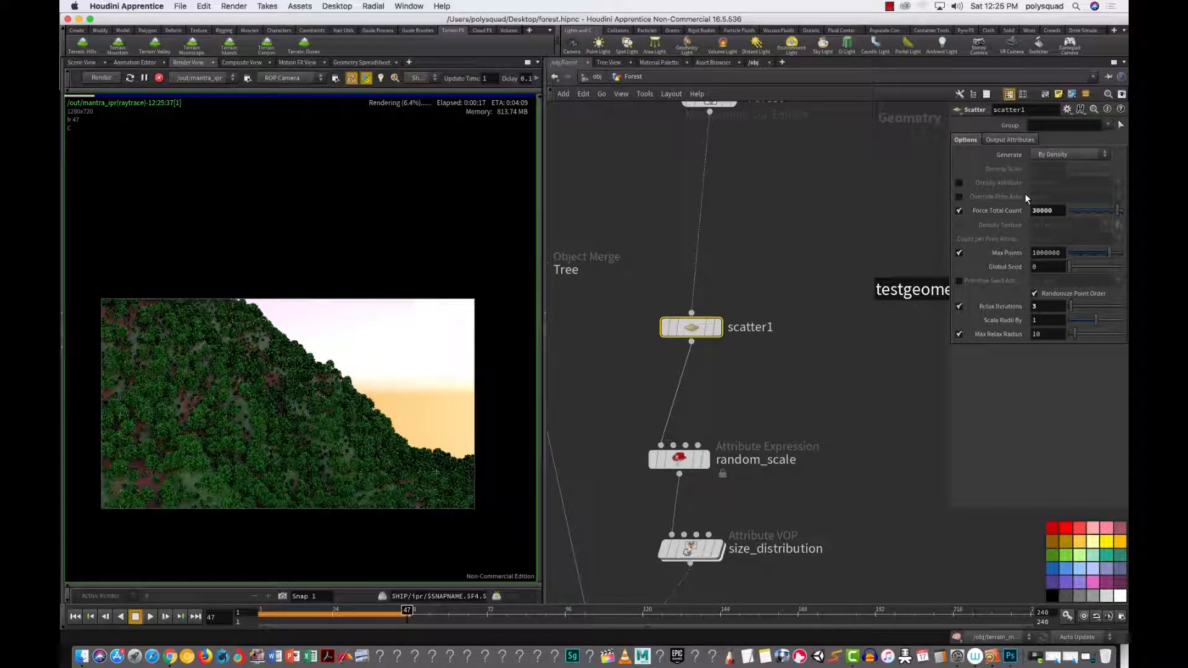
Step: Move the camera closer to the hillside, render only a region around the ridge, and return to the scene view
{"action": "left_click", "coordinate": [81, 61]}
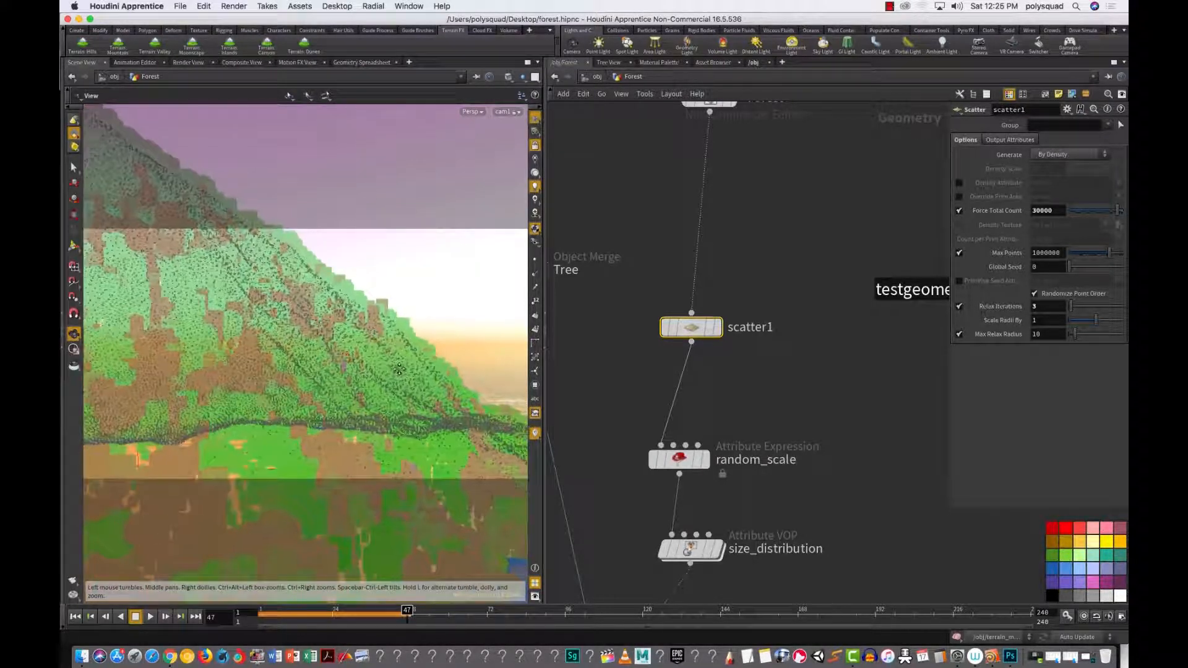
{"action": "right_click_drag", "start_coordinate": [365, 394], "coordinate": [517, 363]}
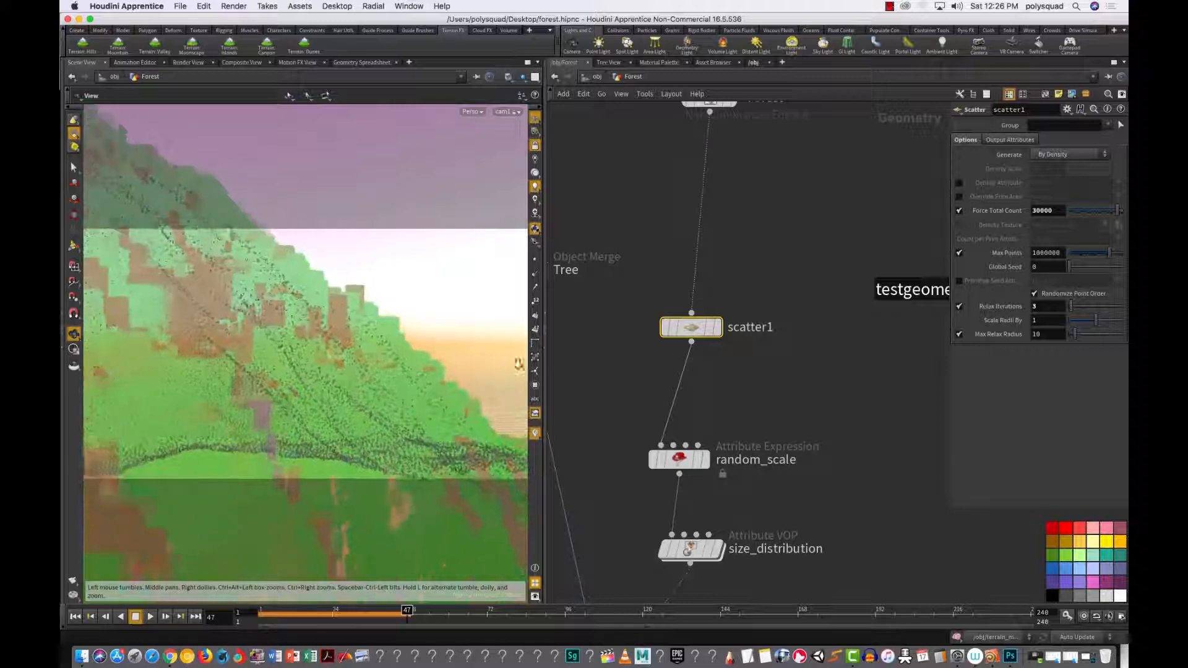
{"action": "left_click", "coordinate": [188, 62]}
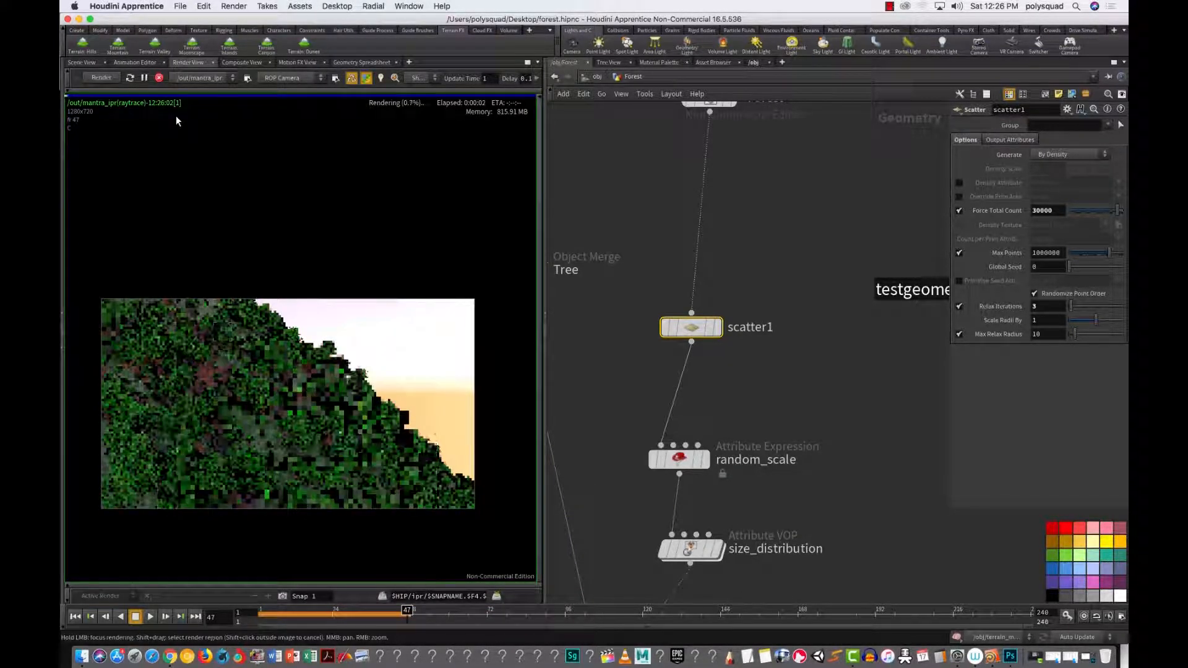
{"action": "left_click_drag", "start_coordinate": [280, 330], "coordinate": [419, 461], "text": "shift"}
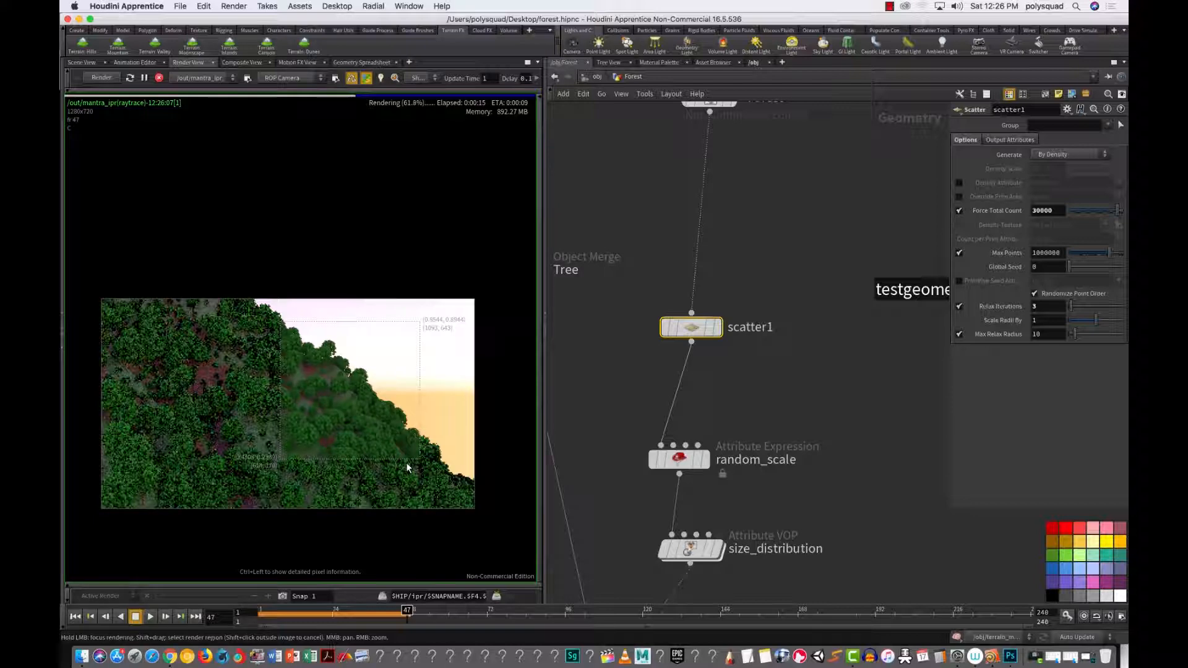
{"action": "left_click", "coordinate": [82, 62]}
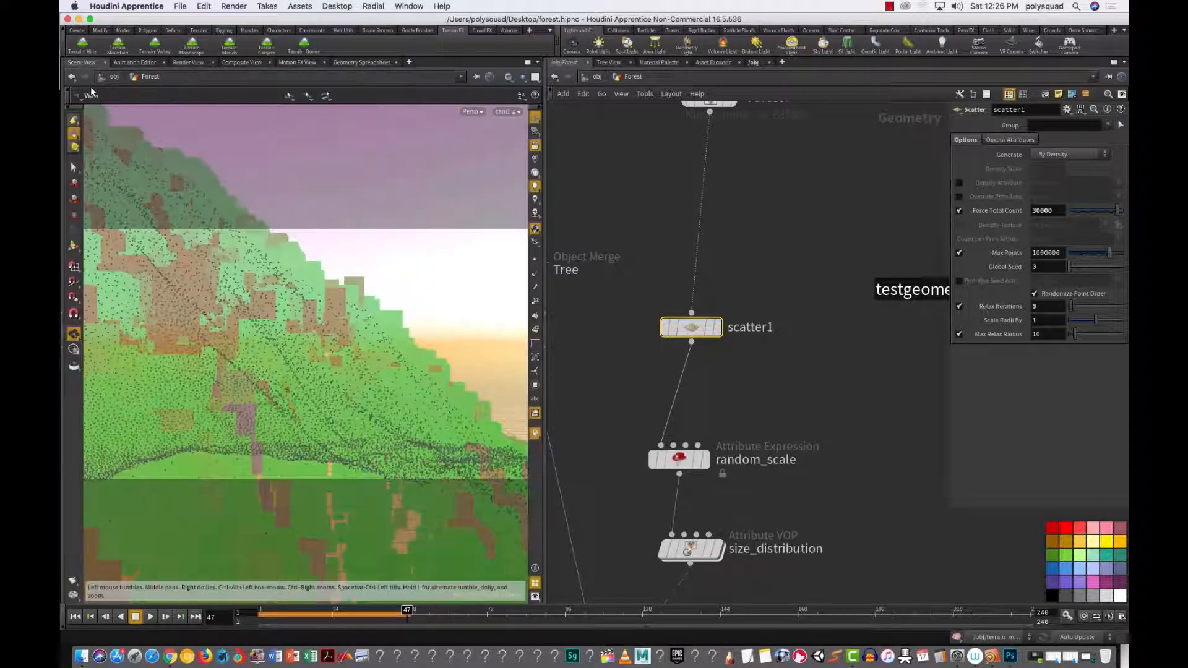
Step: Add a Point node and insert it on the wire between scatter1 and random_scale
{"action": "left_click", "coordinate": [754, 435]}
{"action": "key", "text": "Tab"}
{"action": "type", "text": "po"}
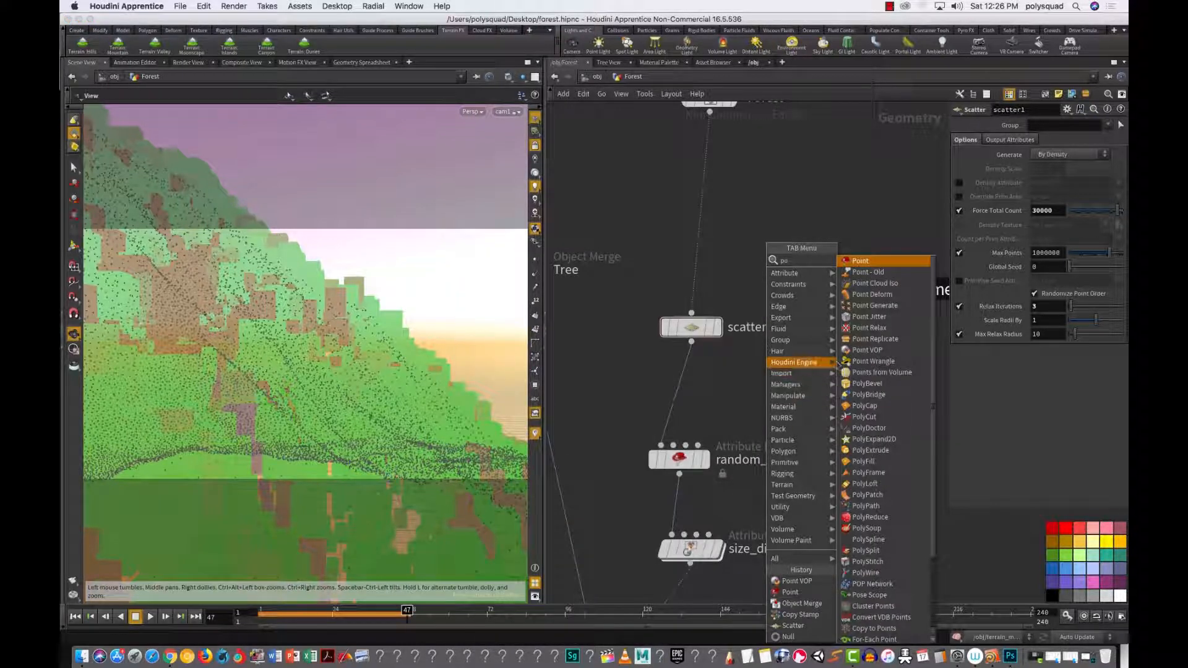
{"action": "left_click", "coordinate": [859, 261]}
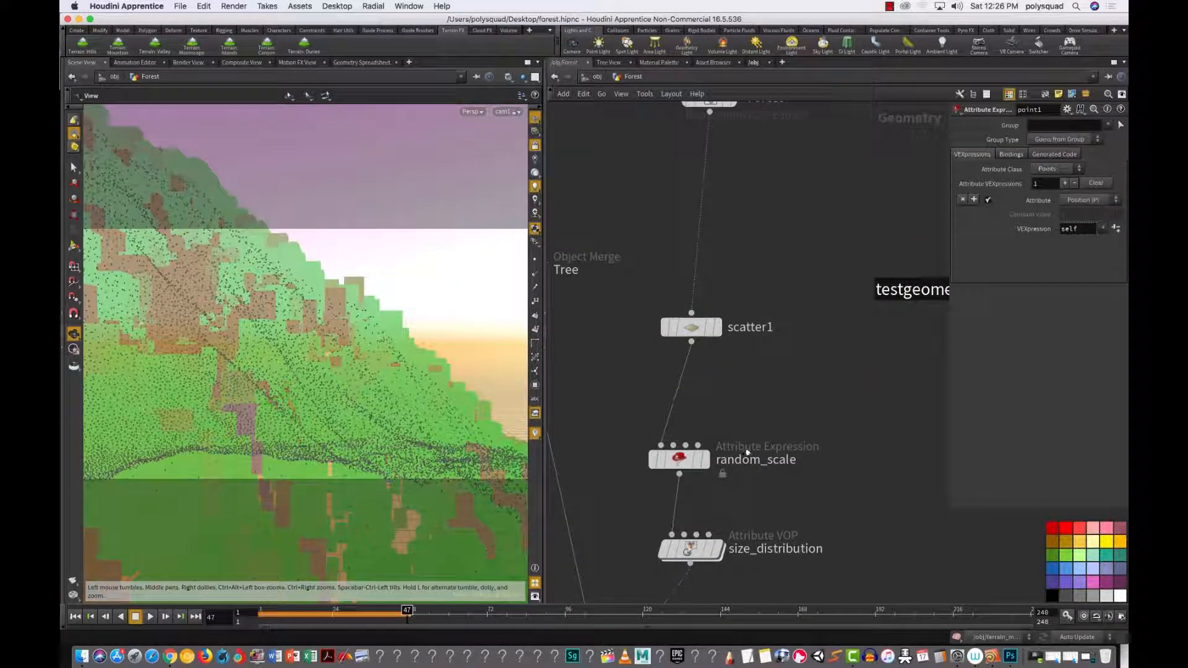
{"action": "key", "text": "Tab"}
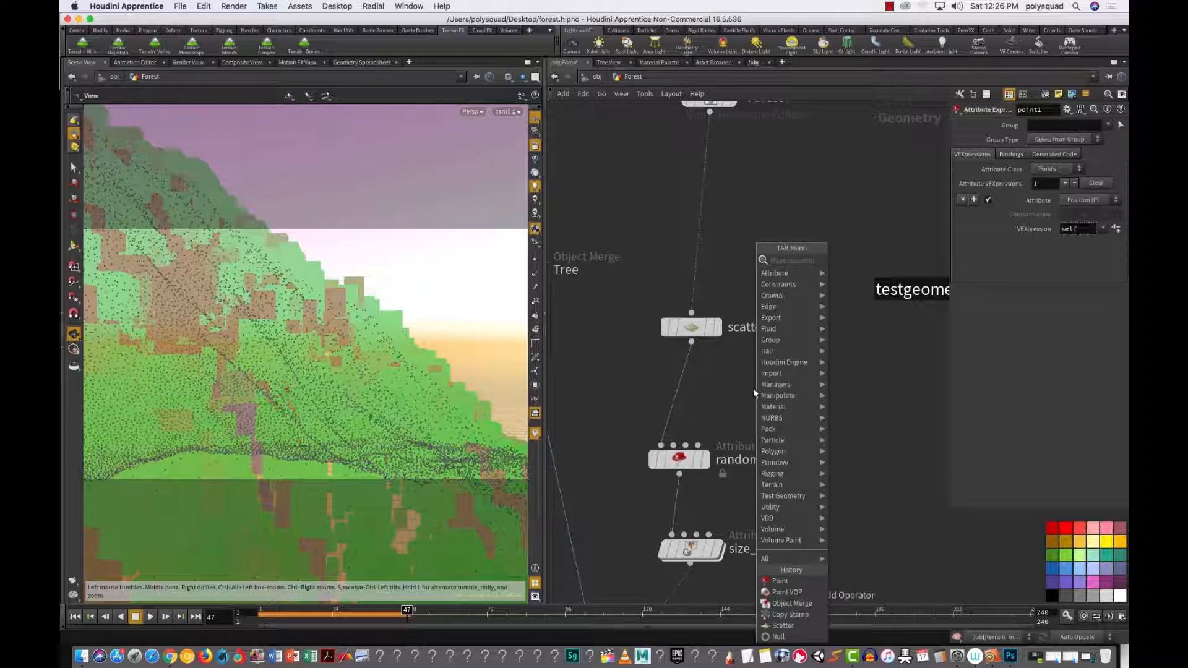
{"action": "type", "text": "po"}
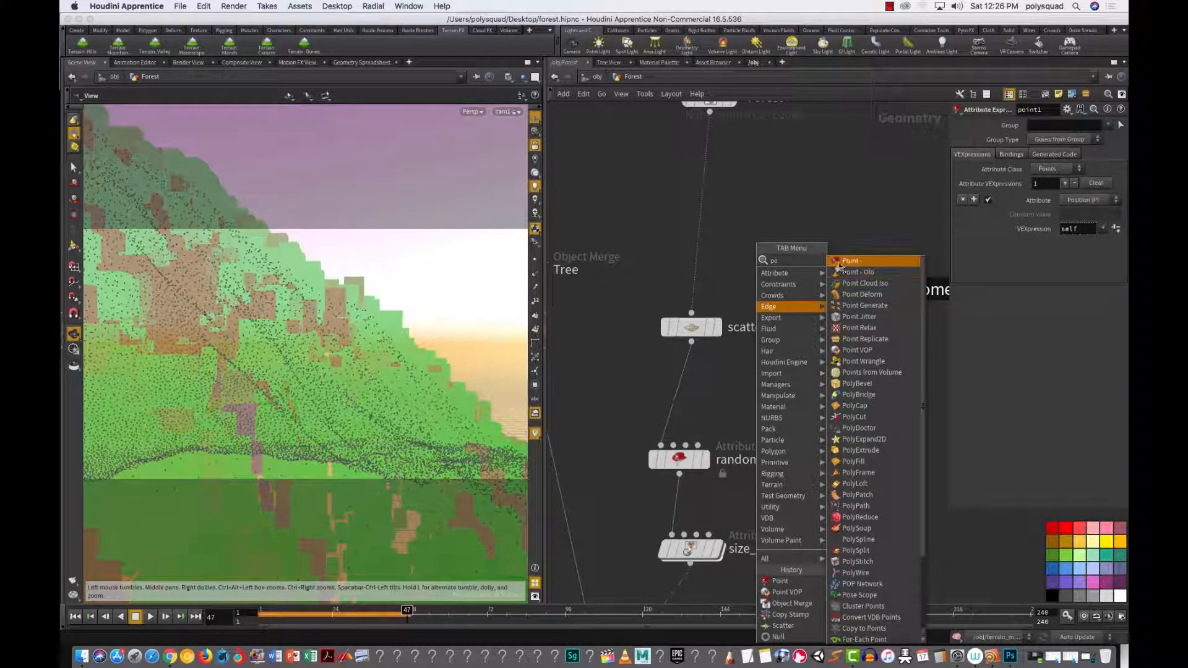
{"action": "left_click", "coordinate": [840, 263]}
{"action": "left_click", "coordinate": [741, 407]}
{"action": "left_click_drag", "start_coordinate": [741, 407], "coordinate": [680, 403]}
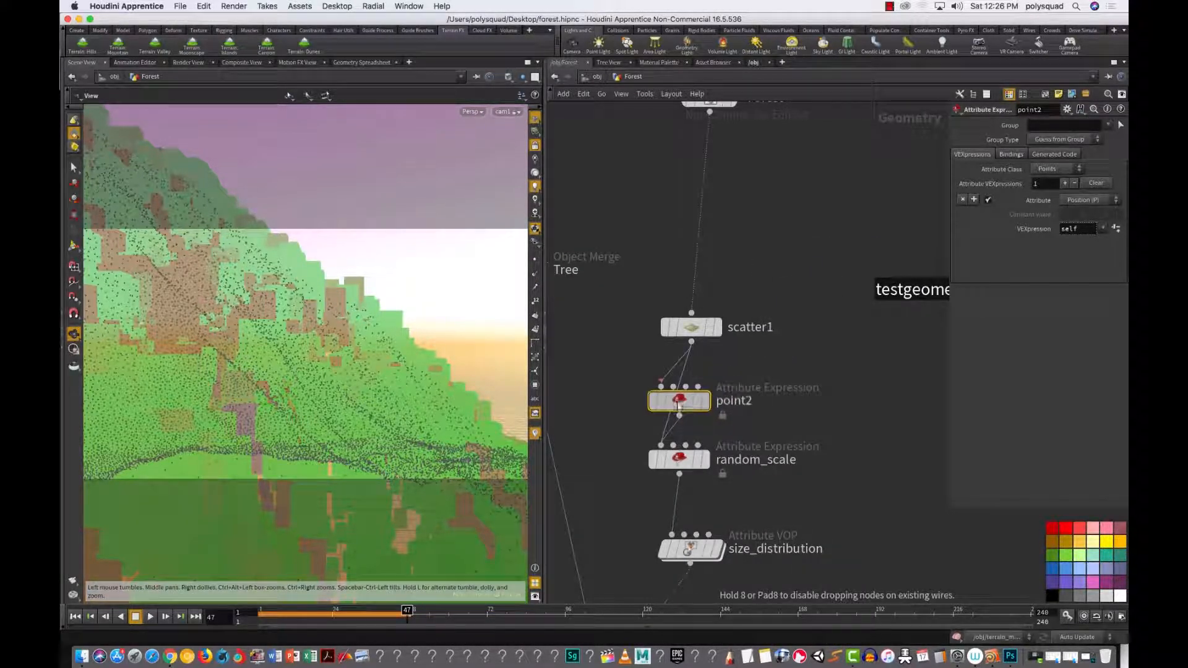
Step: Rename the new Point node below scatter1 as random_rotation
{"action": "double_click", "coordinate": [734, 401]}
{"action": "type", "text": "random"}
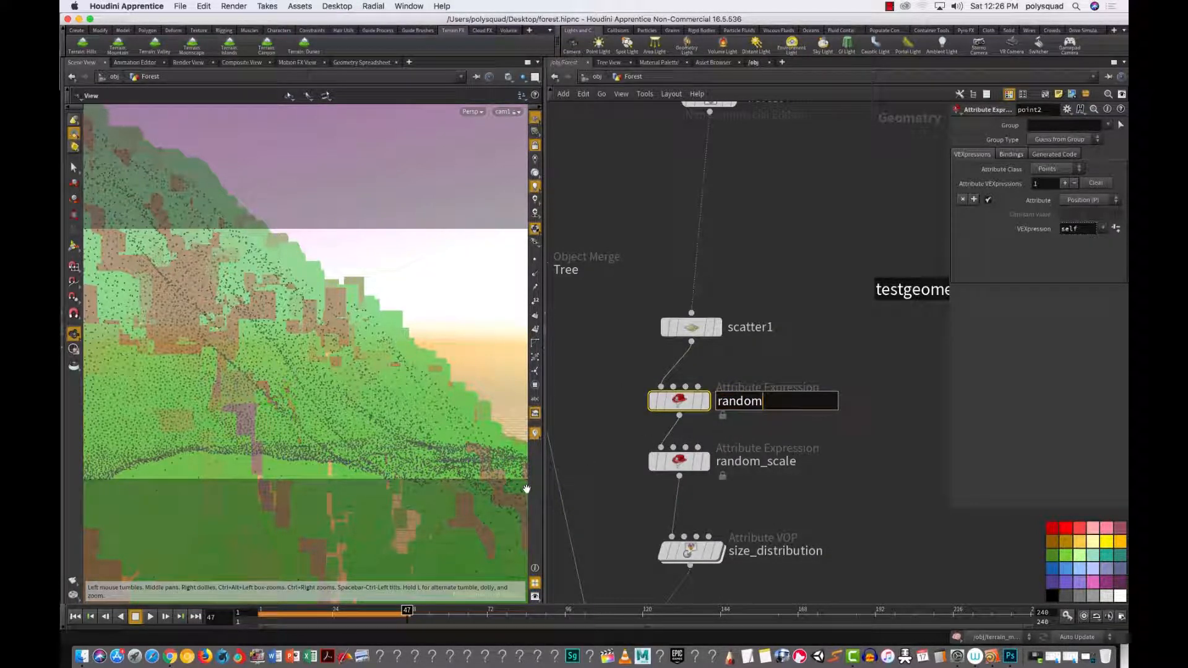
{"action": "type", "text": "_rotation"}
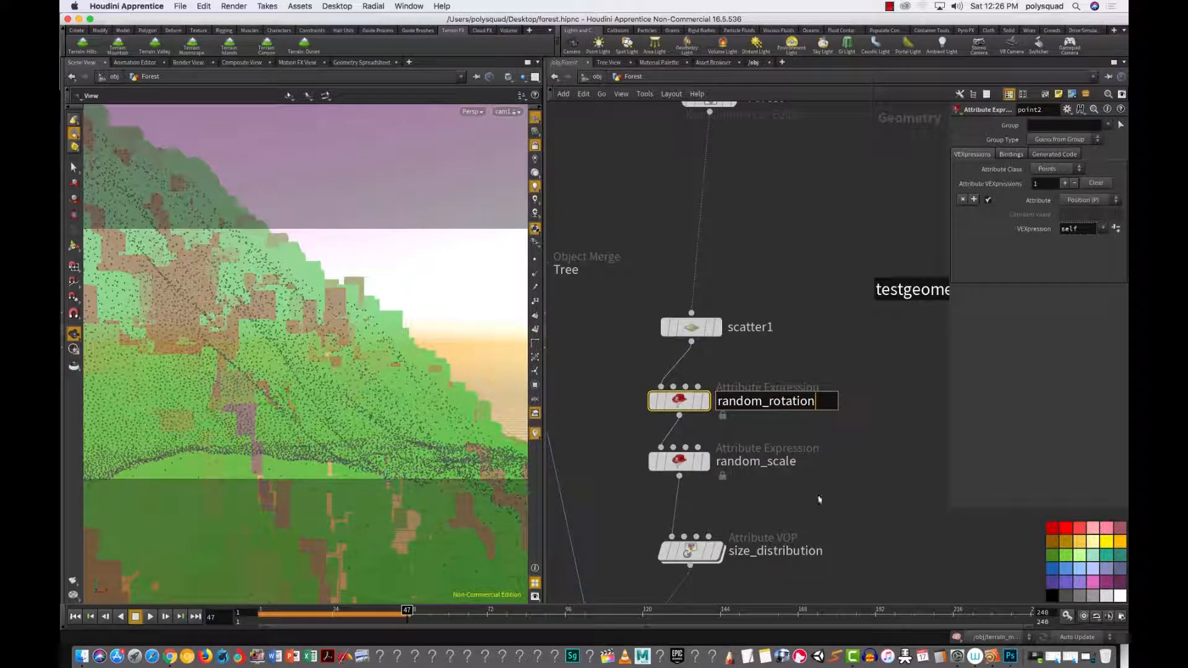
{"action": "left_click", "coordinate": [891, 416]}
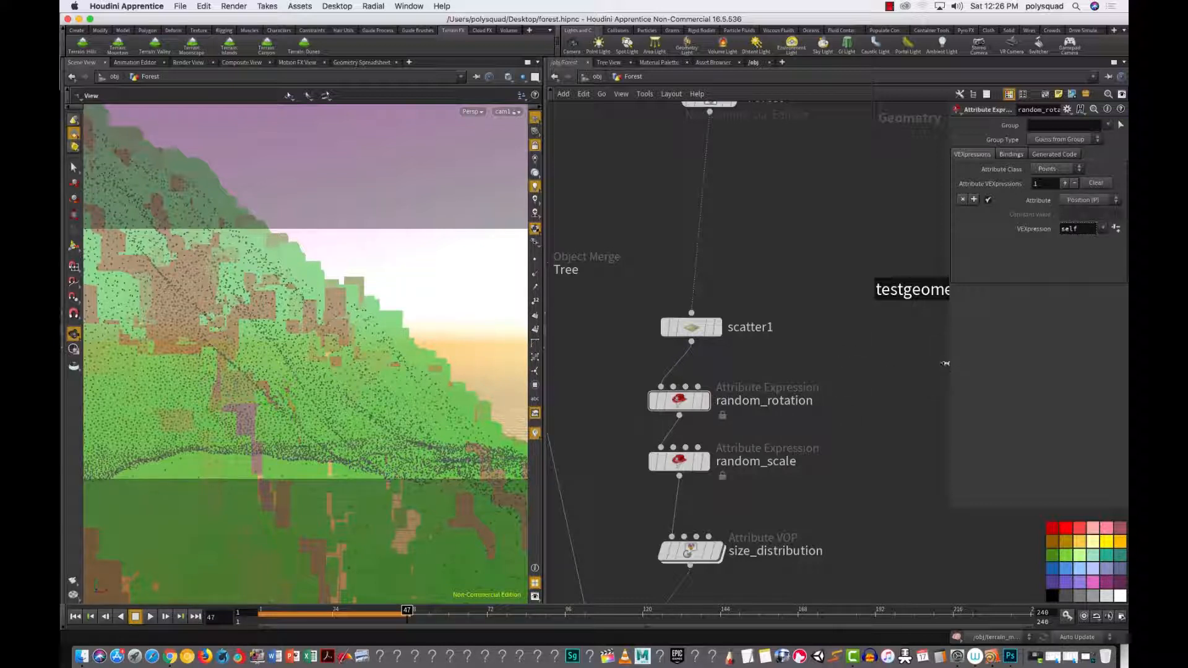
Step: Widen the parameter area and move the random_scale node slightly lower, away from random_rotation
{"action": "left_click_drag", "start_coordinate": [946, 366], "coordinate": [794, 408]}
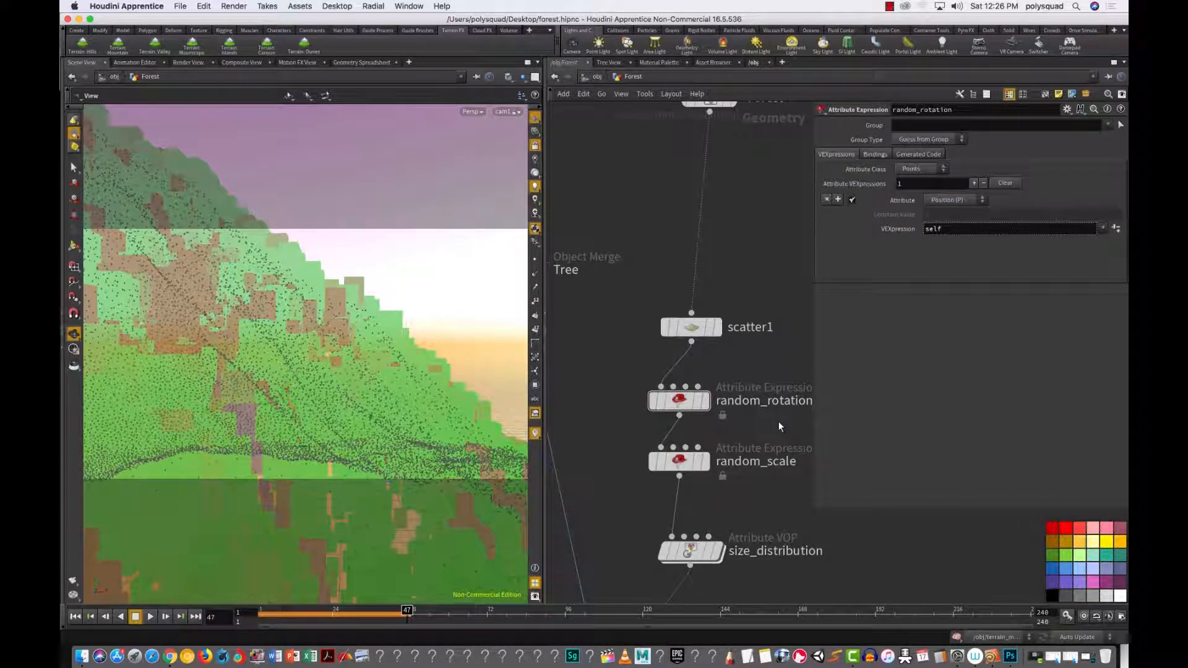
{"action": "left_click", "coordinate": [679, 461]}
{"action": "mouse_move", "coordinate": [679, 461]}
{"action": "left_mouse_down"}
{"action": "mouse_move", "coordinate": [690, 488]}
{"action": "mouse_move", "coordinate": [685, 476]}
{"action": "left_mouse_up"}
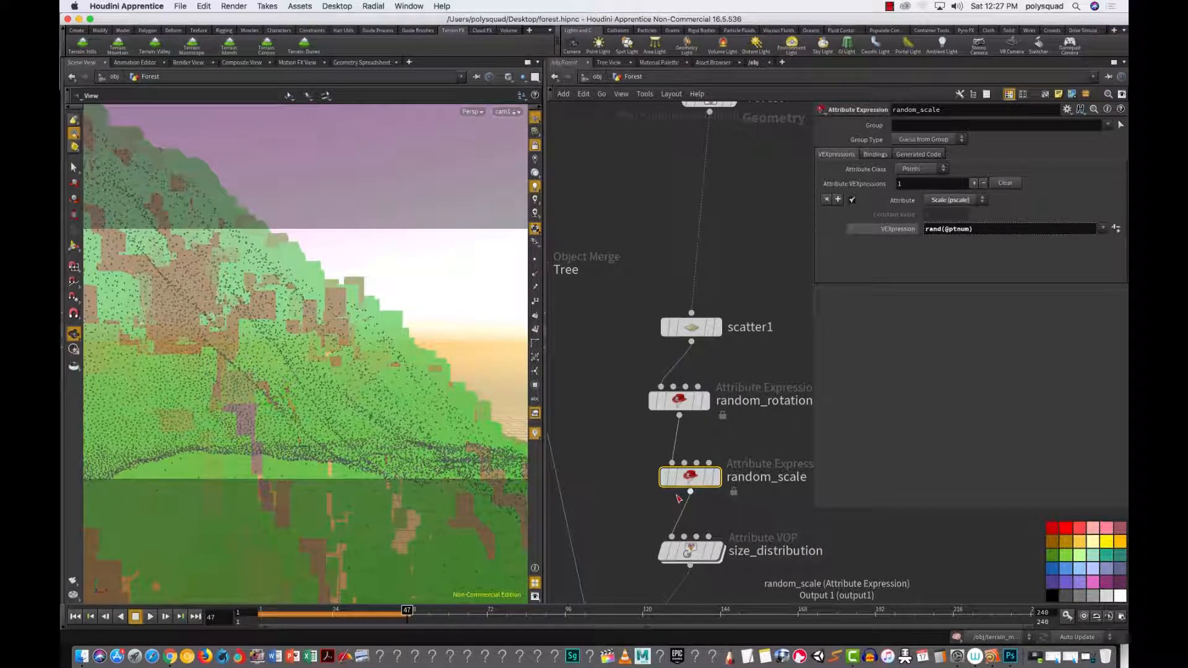
Step: Widen the parameter area, select the random_rotation node and display its output in the scene view
{"action": "left_click", "coordinate": [647, 248]}
{"action": "scroll", "coordinate": [743, 289], "scroll_direction": "up", "scroll_amount": 1}
{"action": "scroll", "coordinate": [748, 294], "scroll_direction": "down", "scroll_amount": 3}
{"action": "middle_click_drag", "start_coordinate": [754, 299], "coordinate": [644, 267]}
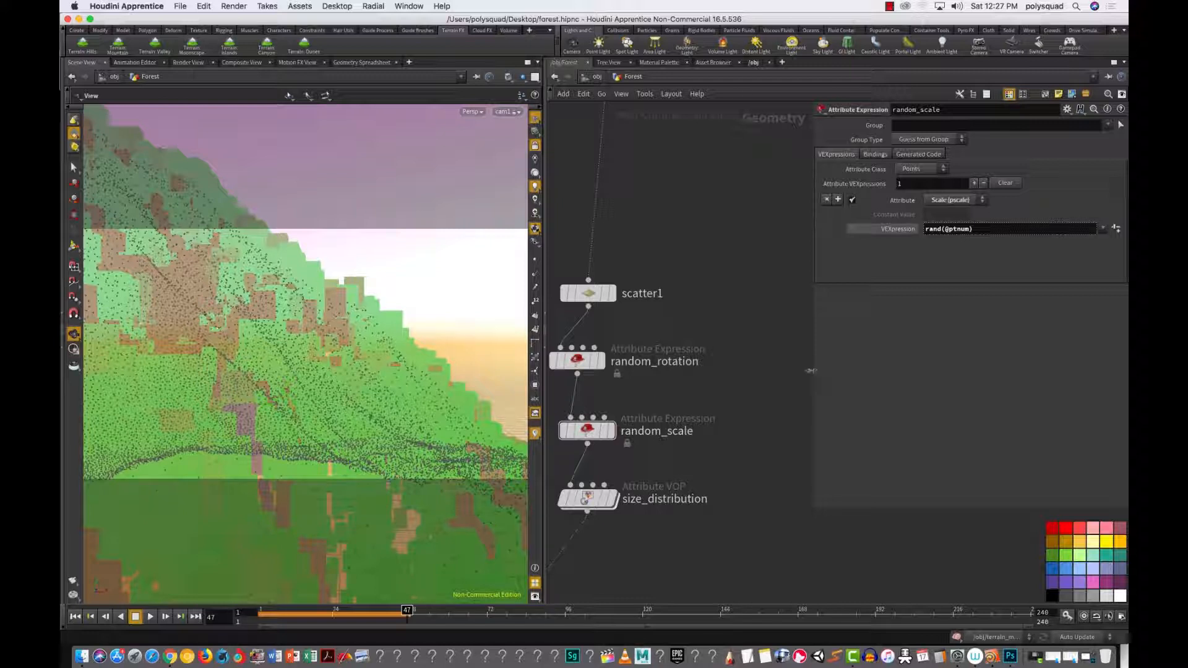
{"action": "left_click_drag", "start_coordinate": [810, 372], "coordinate": [730, 399]}
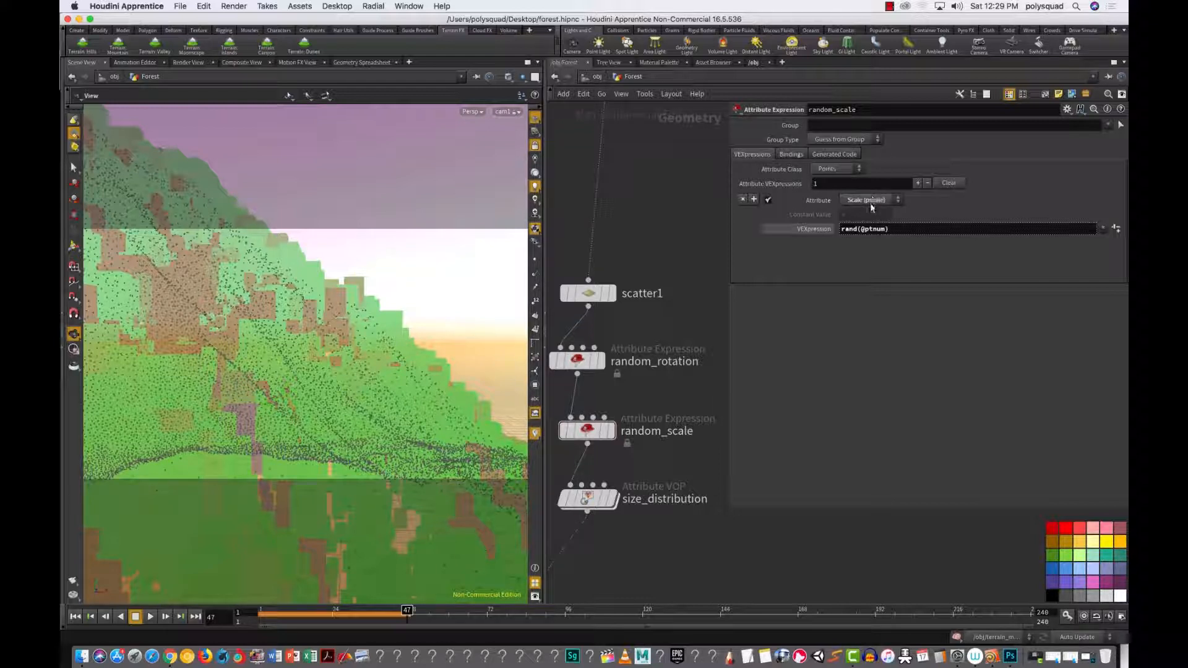
{"action": "mouse_move", "coordinate": [580, 440]}
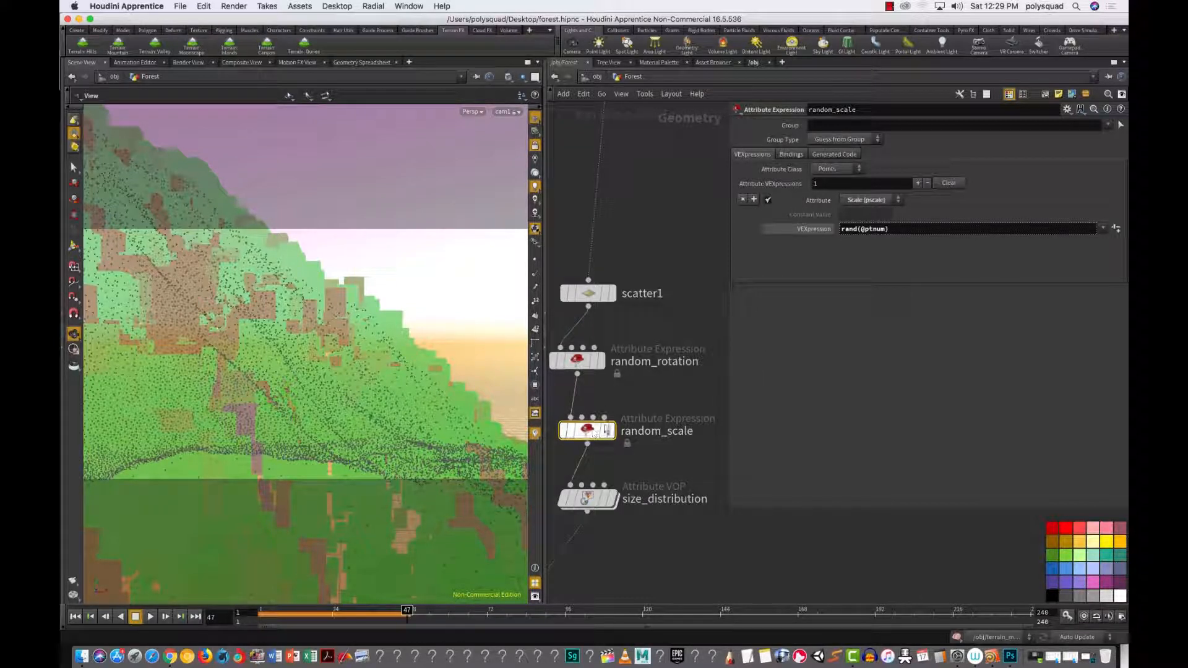
{"action": "left_click", "coordinate": [589, 363]}
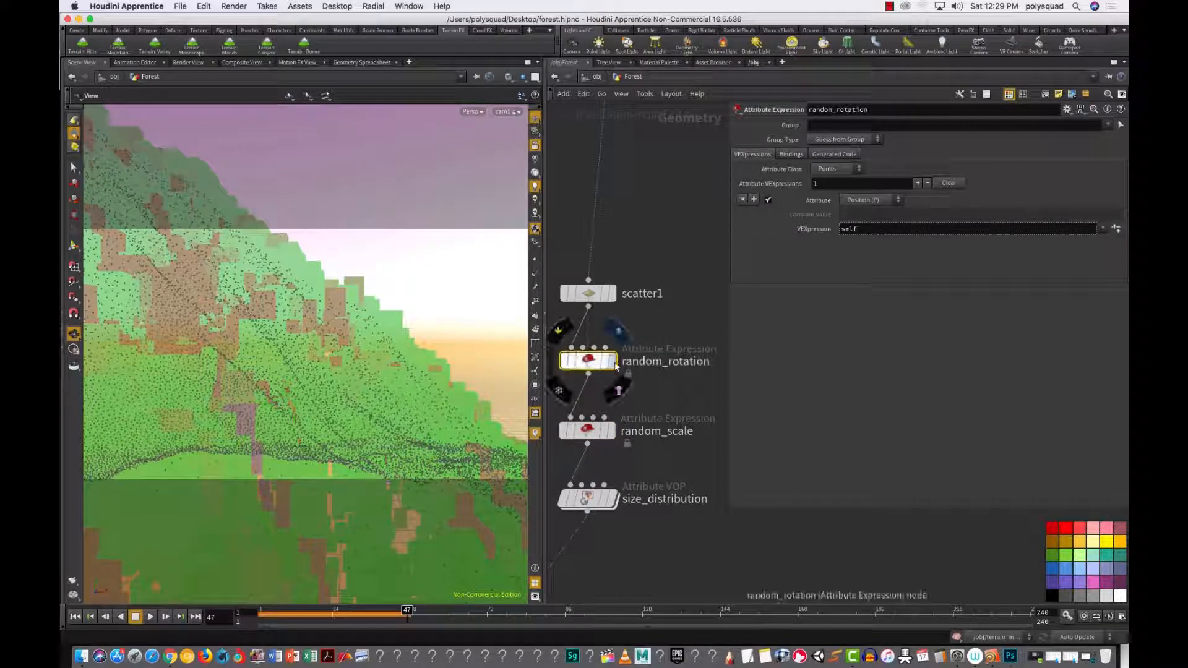
{"action": "left_click", "coordinate": [612, 361]}
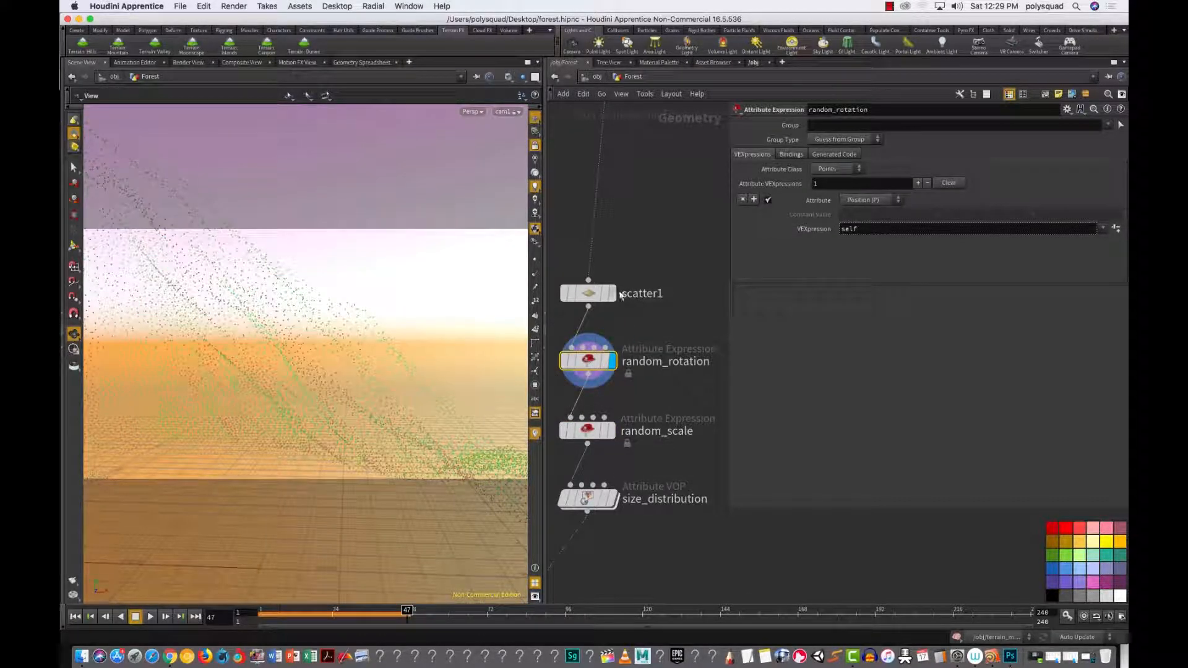
{"action": "left_click_drag", "start_coordinate": [587, 362], "coordinate": [588, 360]}
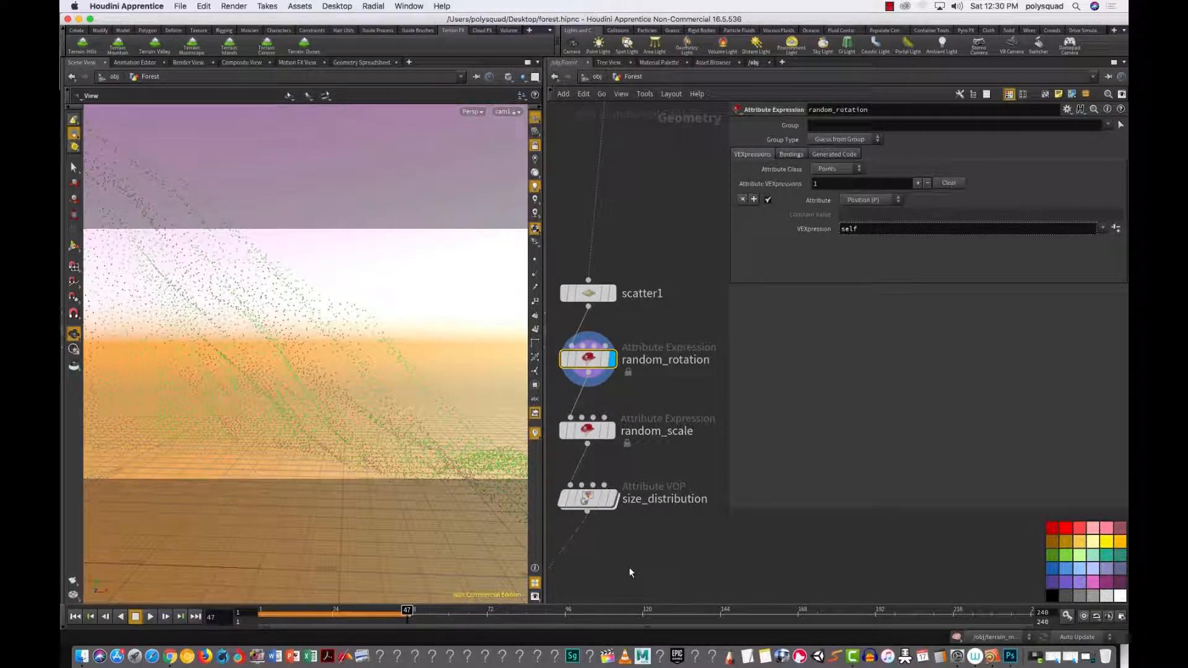
Step: Make random_rotation write a custom attribute named rot of type Vector 4
{"action": "left_click", "coordinate": [871, 200]}
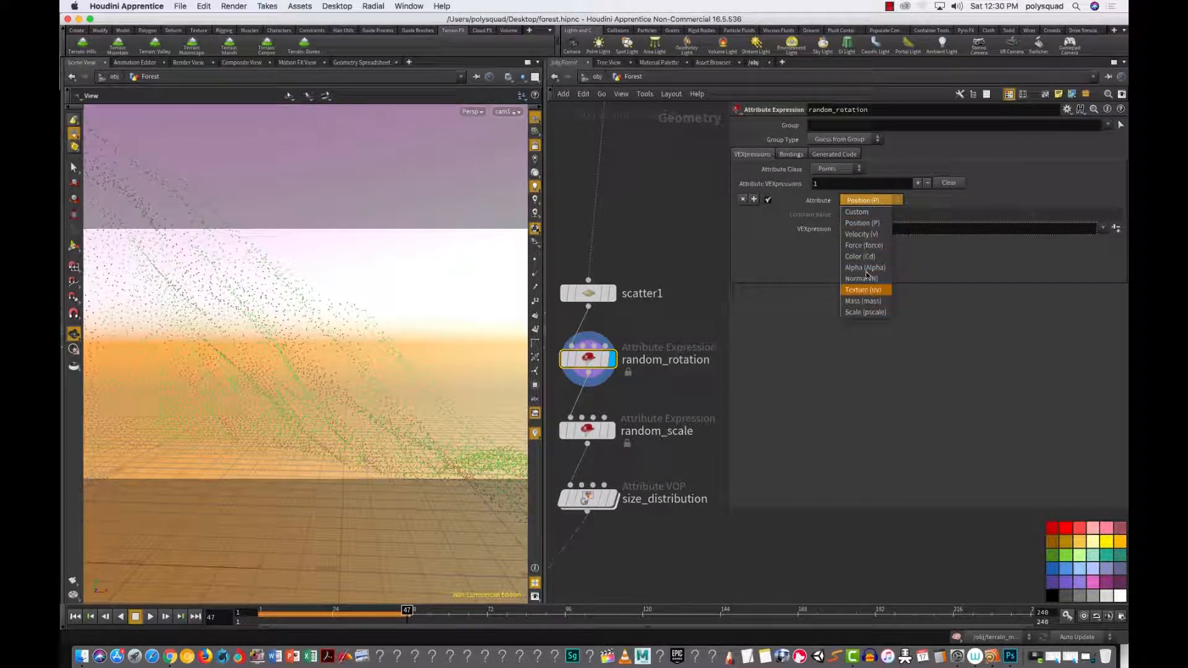
{"action": "left_click", "coordinate": [873, 215]}
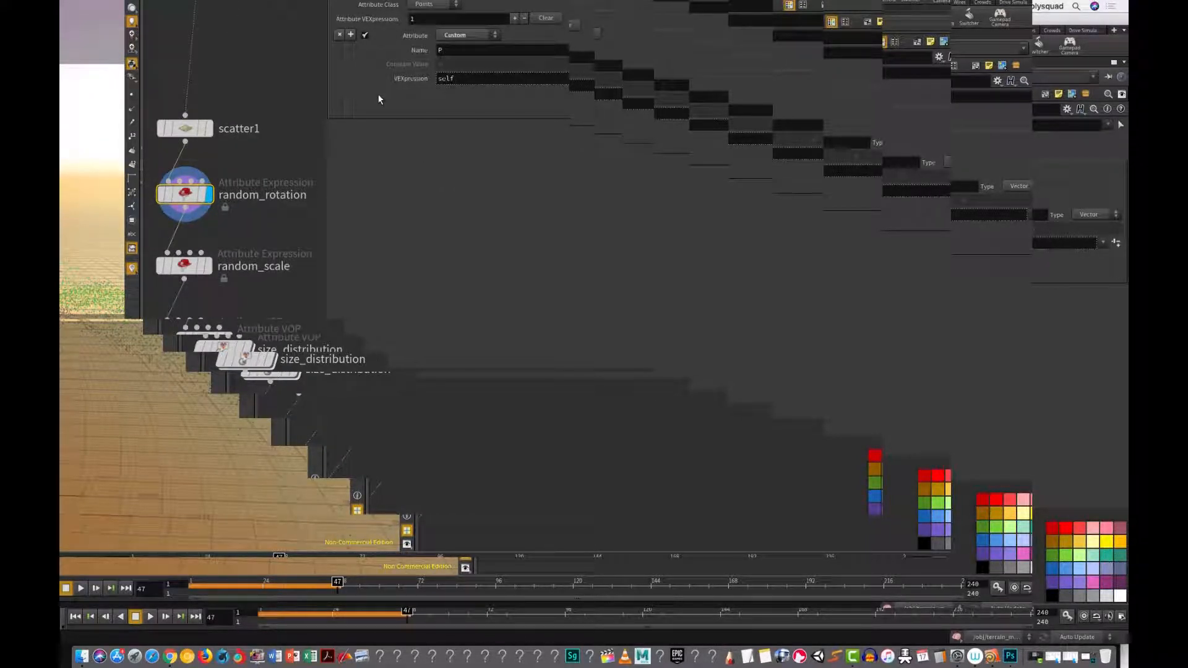
{"action": "left_click", "coordinate": [443, 50]}
{"action": "double_click", "coordinate": [448, 50]}
{"action": "type", "text": "rot"}
{"action": "key", "text": "Return"}
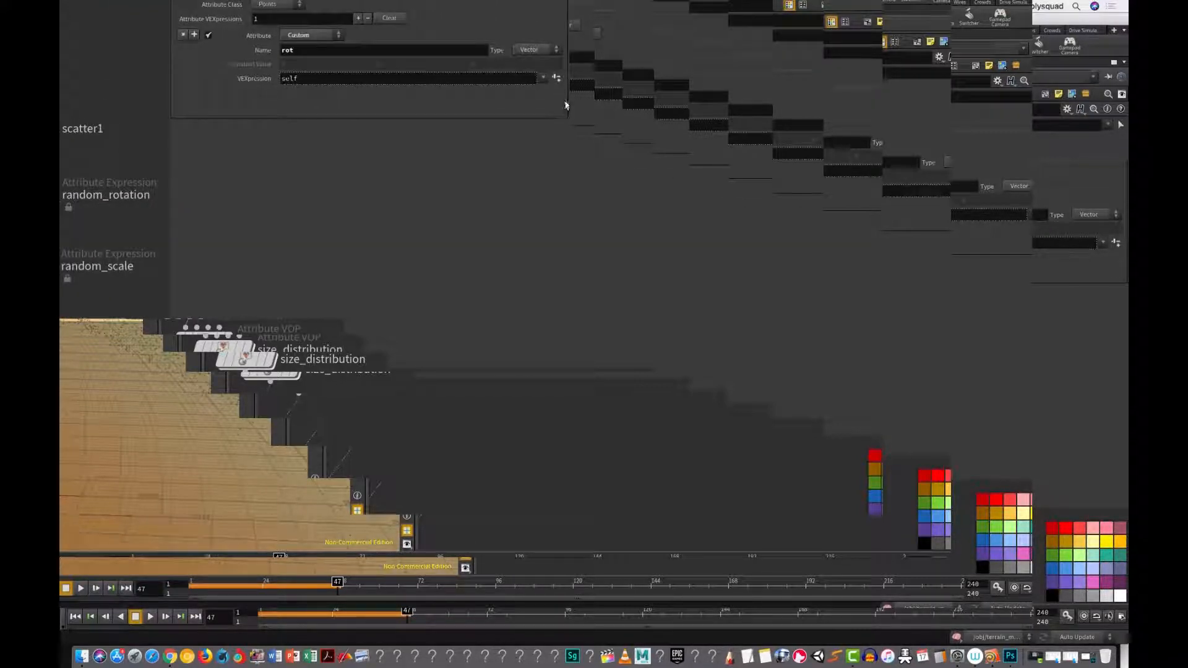
{"action": "left_click", "coordinate": [538, 49]}
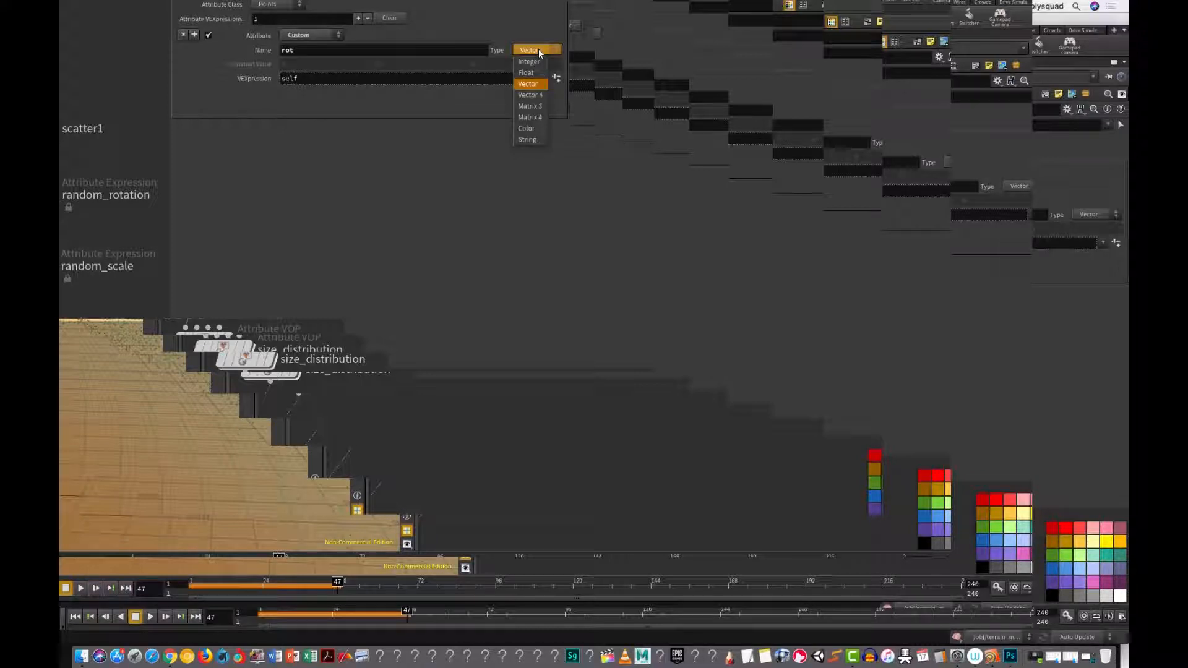
{"action": "left_click", "coordinate": [538, 96]}
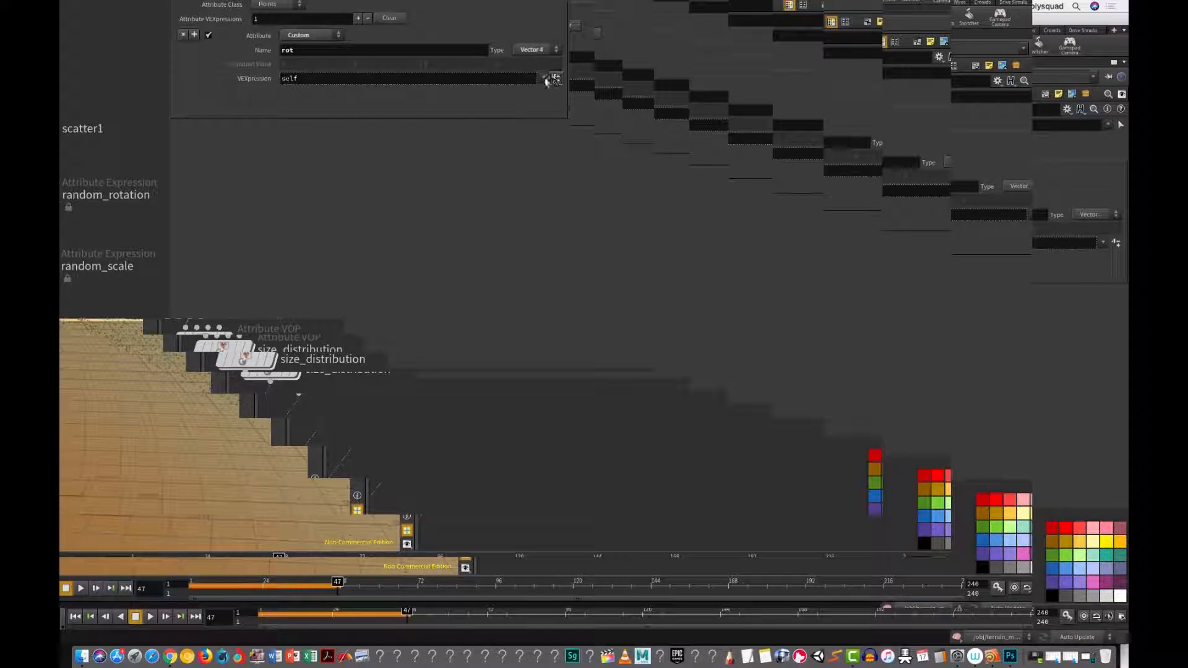
{"action": "left_click", "coordinate": [545, 80]}
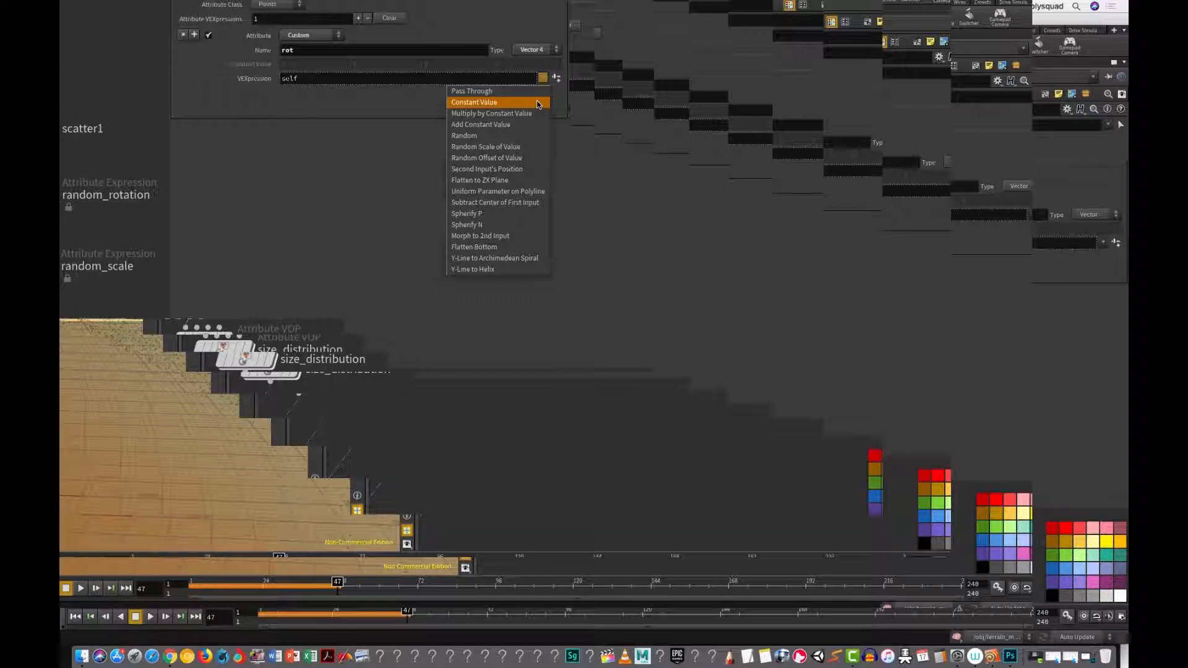
{"action": "left_click", "coordinate": [538, 103]}
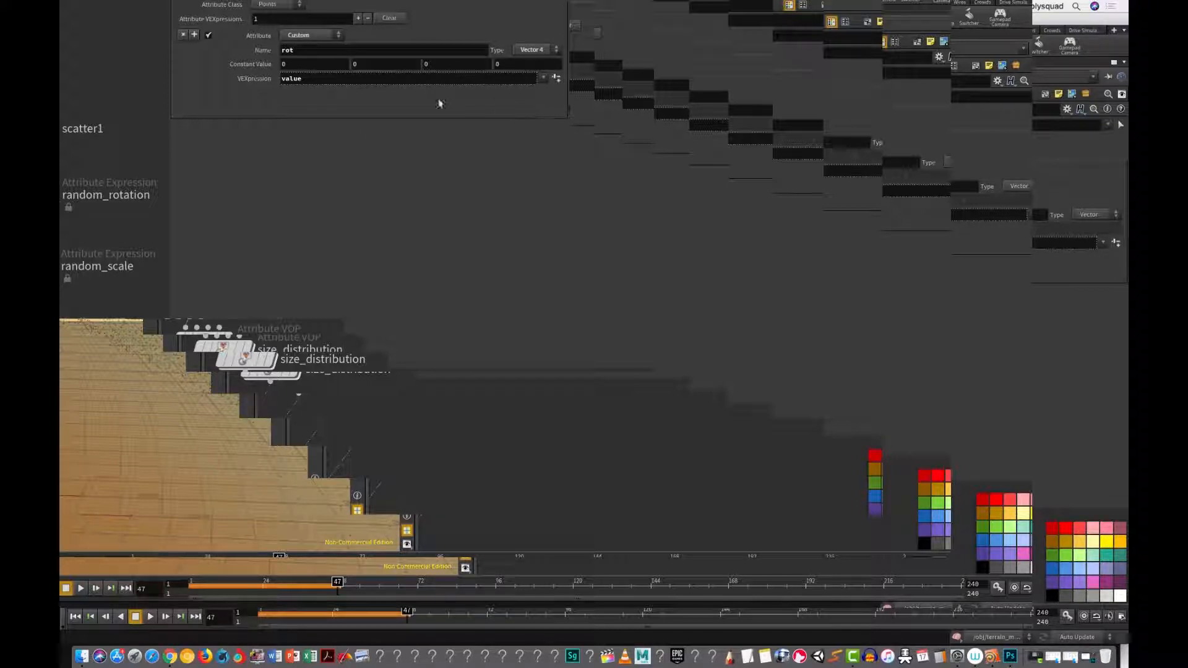
{"action": "left_click", "coordinate": [371, 64]}
{"action": "type", "text": "1"}
{"action": "left_click", "coordinate": [501, 65]}
{"action": "type", "text": "1"}
{"action": "key", "text": "Return"}
{"action": "double_click", "coordinate": [292, 78]}
{"action": "type", "text": "rand(@ptnum)*valu"}
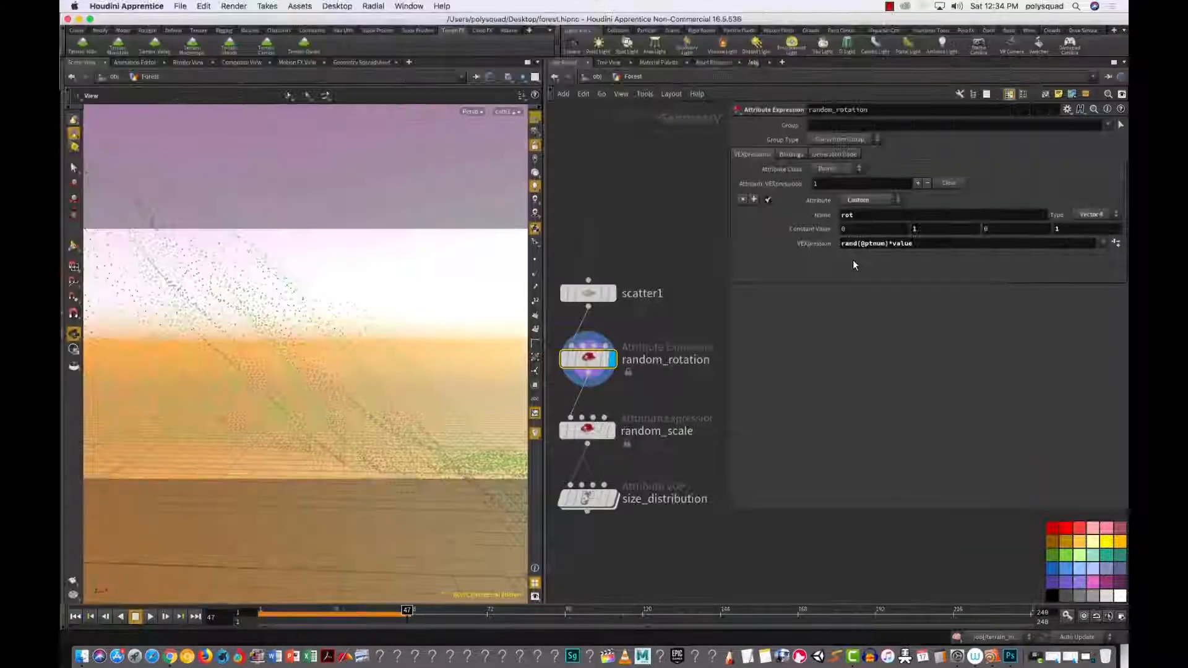
Step: Display the output of copy1, select the node and check the ridge region in the render view
{"action": "middle_click_drag", "start_coordinate": [637, 536], "coordinate": [734, 352]}
{"action": "left_click", "coordinate": [639, 435]}
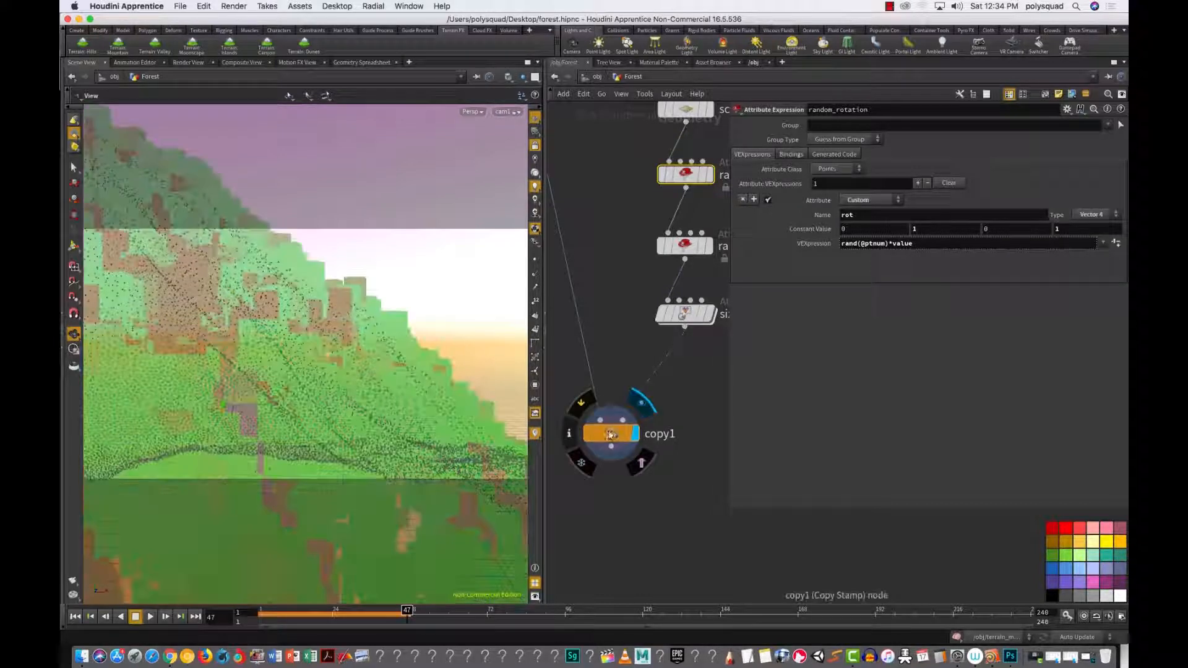
{"action": "left_click", "coordinate": [613, 436]}
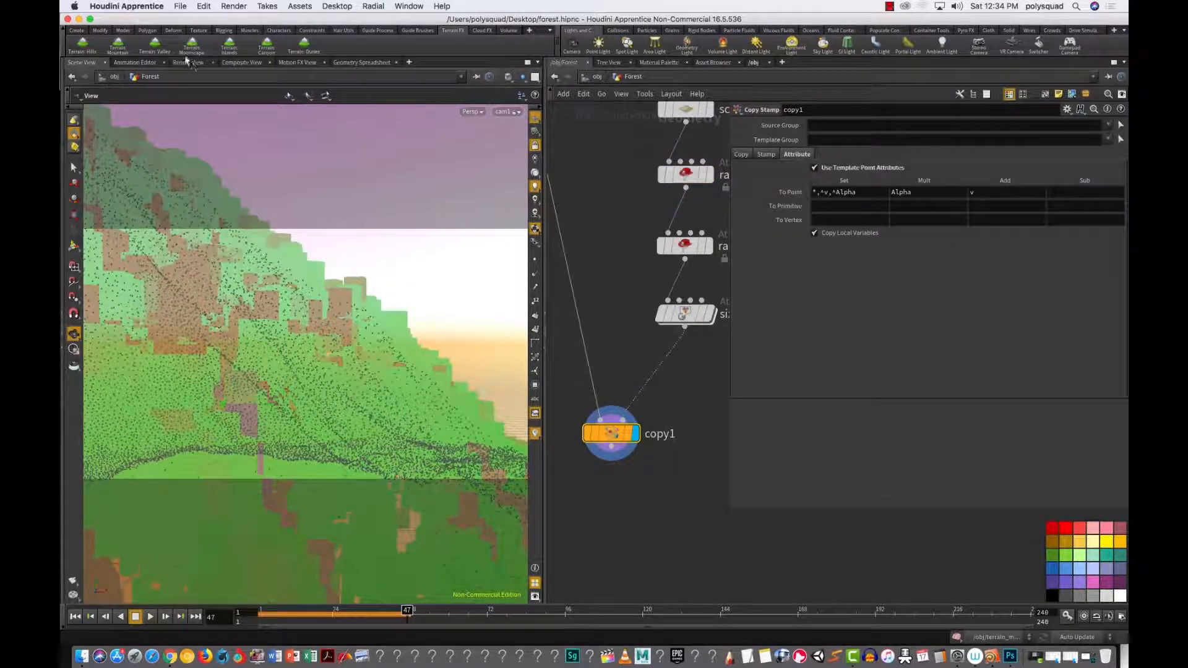
{"action": "left_click", "coordinate": [188, 61]}
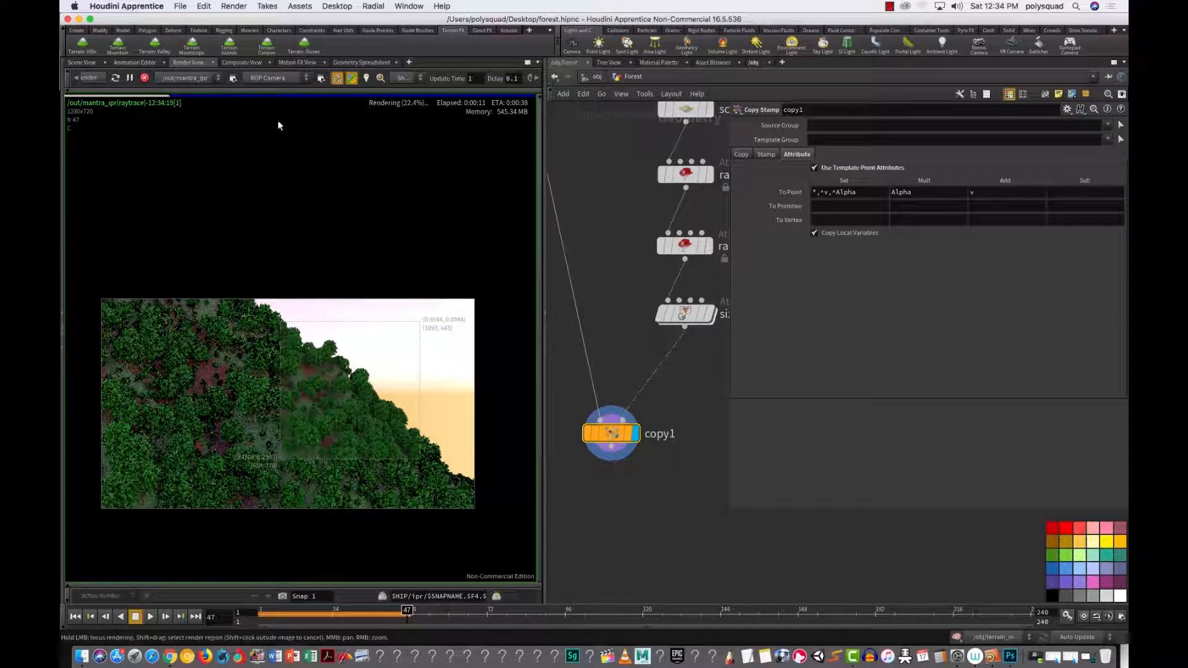
Step: Return to the scene view and move the copy1 and size_distribution nodes slightly lower in the network
{"action": "left_click", "coordinate": [85, 63]}
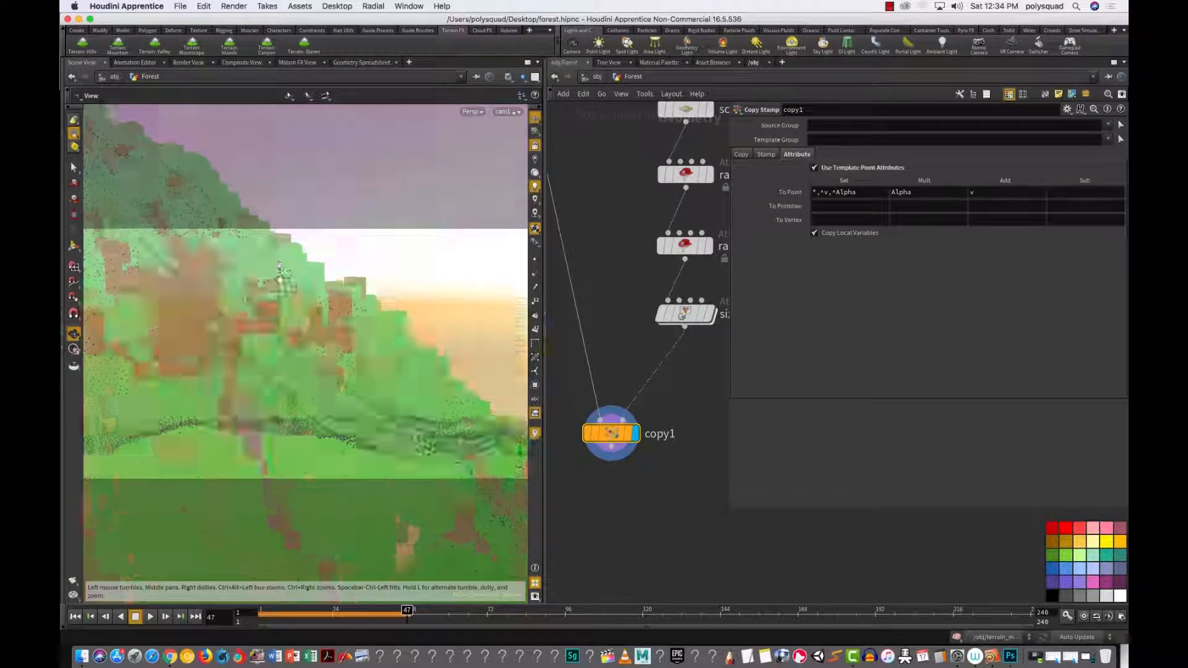
{"action": "scroll", "coordinate": [300, 354], "scroll_direction": "up", "scroll_amount": 6}
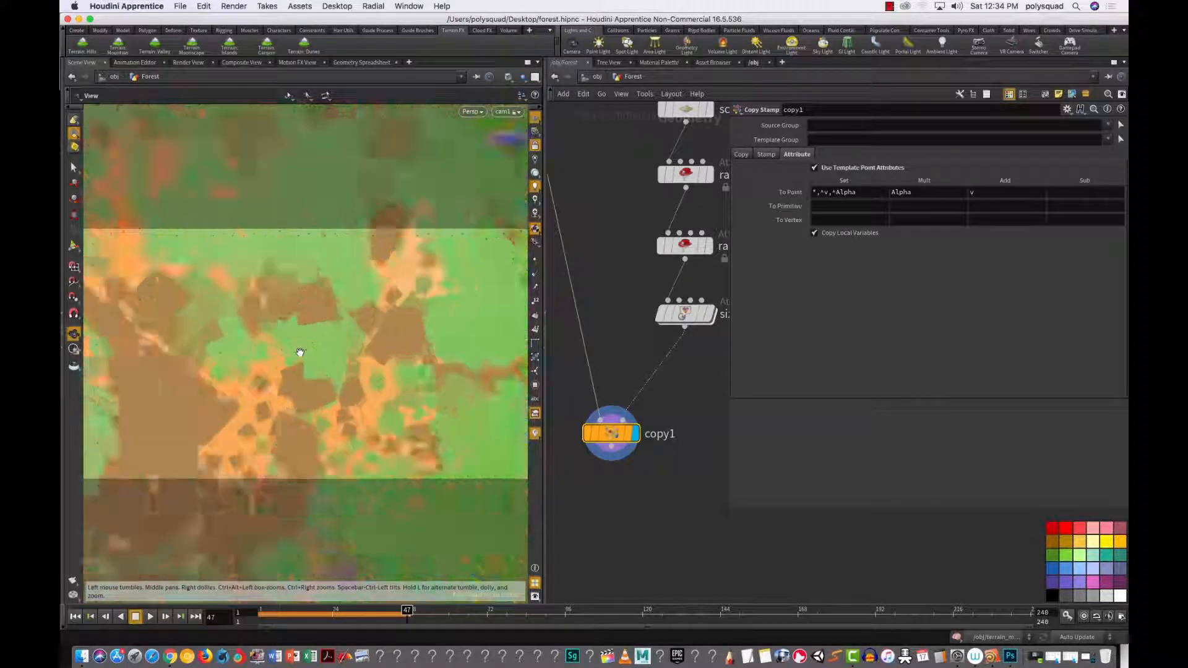
{"action": "scroll", "coordinate": [300, 353], "scroll_direction": "down", "scroll_amount": 5}
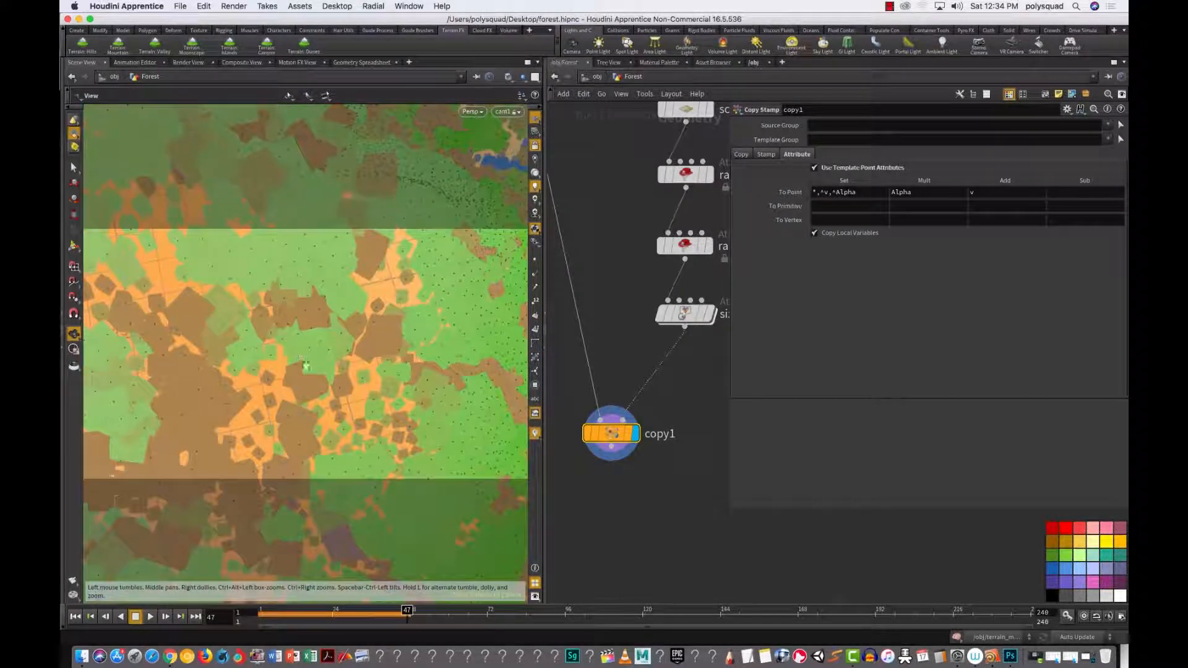
{"action": "left_click_drag", "start_coordinate": [319, 371], "coordinate": [303, 297]}
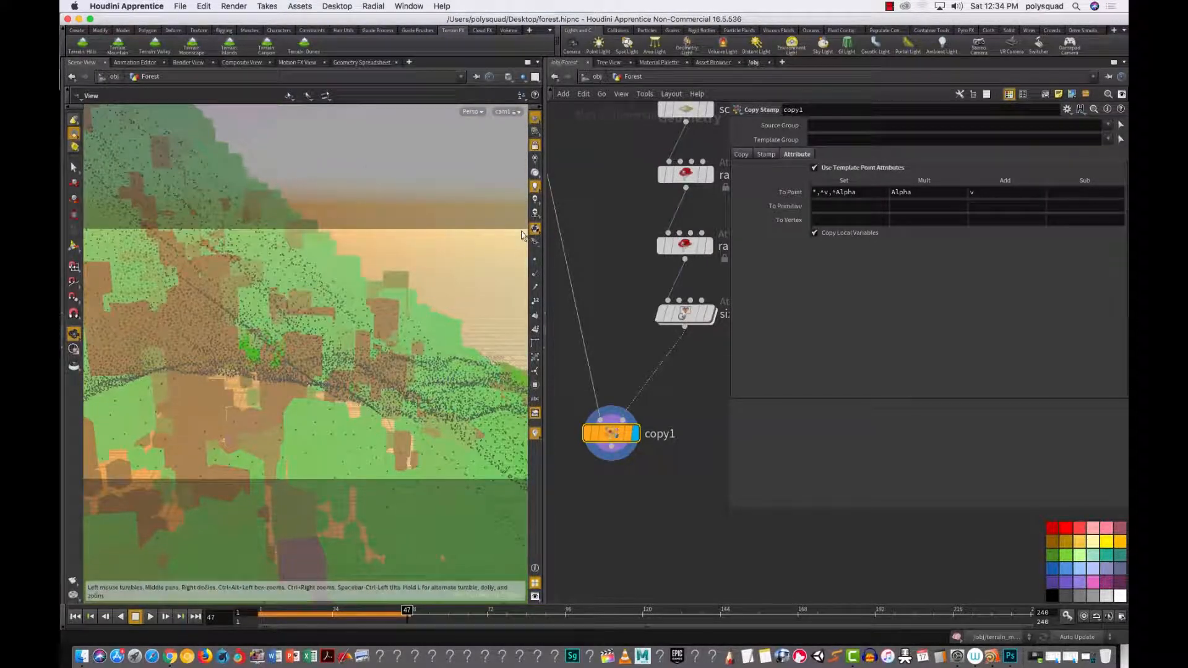
{"action": "left_click_drag", "start_coordinate": [611, 433], "coordinate": [615, 462]}
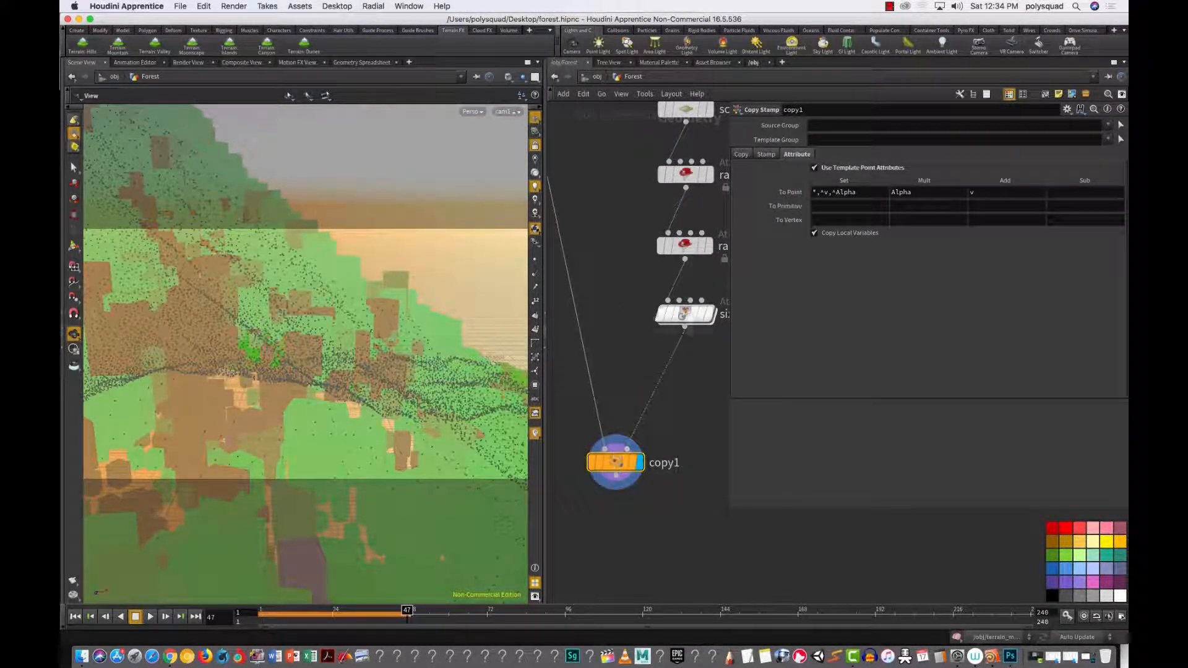
{"action": "left_click_drag", "start_coordinate": [684, 318], "coordinate": [673, 328]}
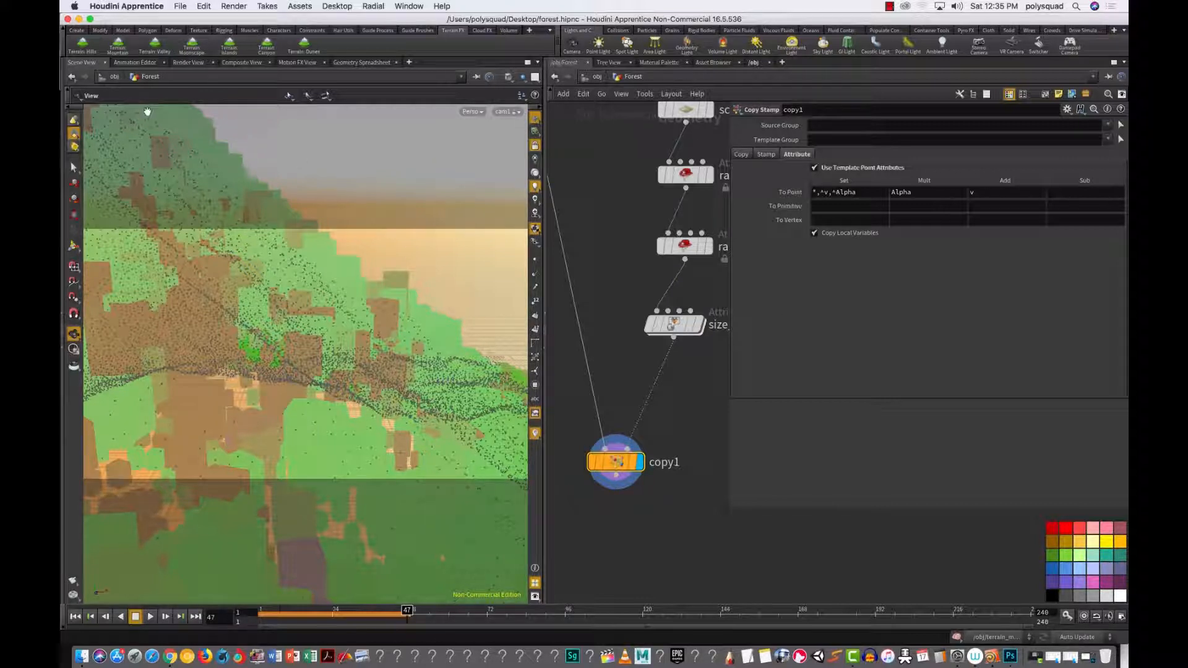
Step: Pull the camera back to frame the whole mountain and render the full frame instead of the ridge region
{"action": "left_click", "coordinate": [189, 62]}
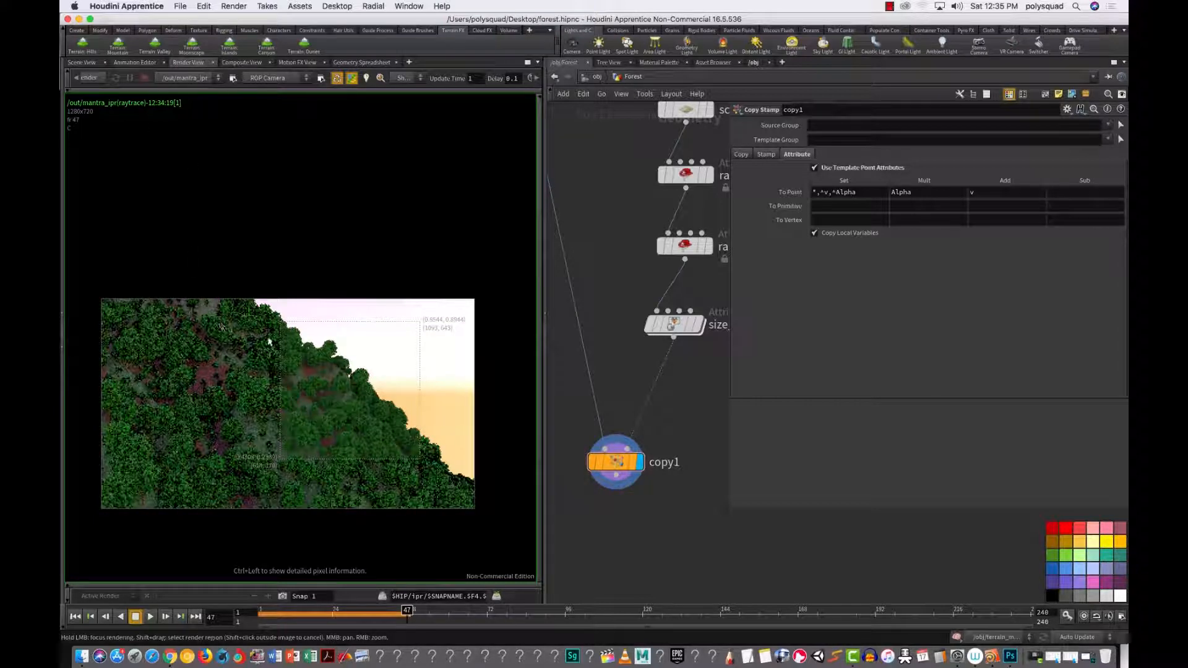
{"action": "left_click", "coordinate": [82, 62]}
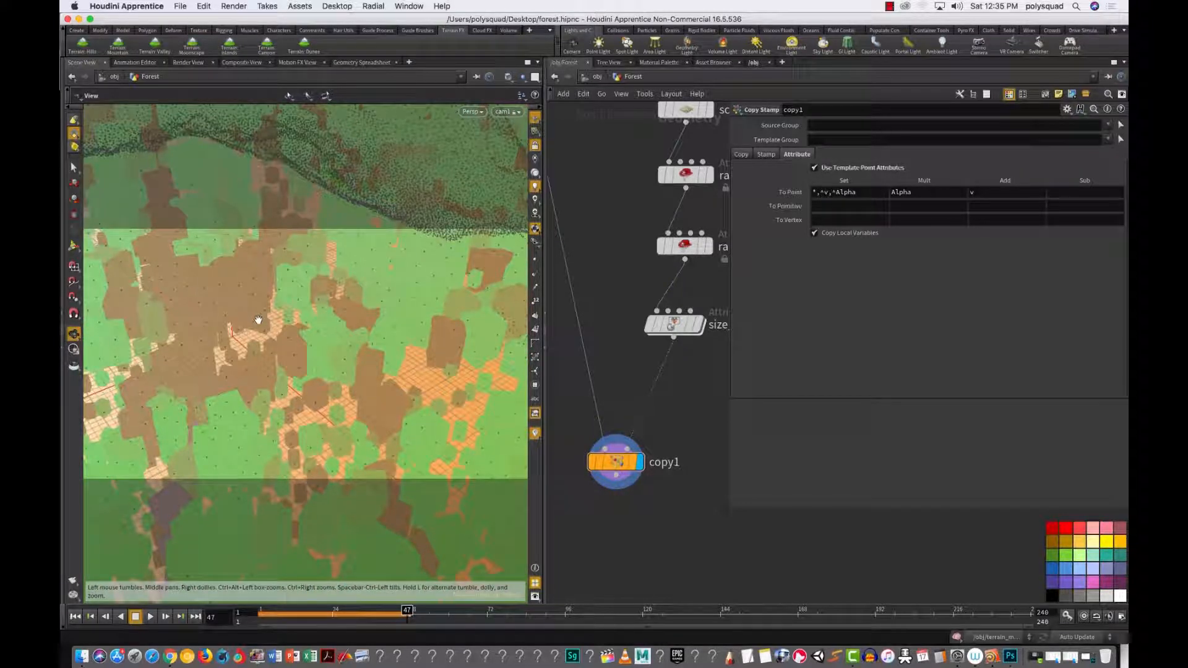
{"action": "left_click_drag", "start_coordinate": [364, 352], "coordinate": [369, 311]}
{"action": "left_click_drag", "start_coordinate": [330, 412], "coordinate": [369, 380]}
{"action": "right_click_drag", "start_coordinate": [338, 374], "coordinate": [287, 393]}
{"action": "left_click", "coordinate": [186, 63]}
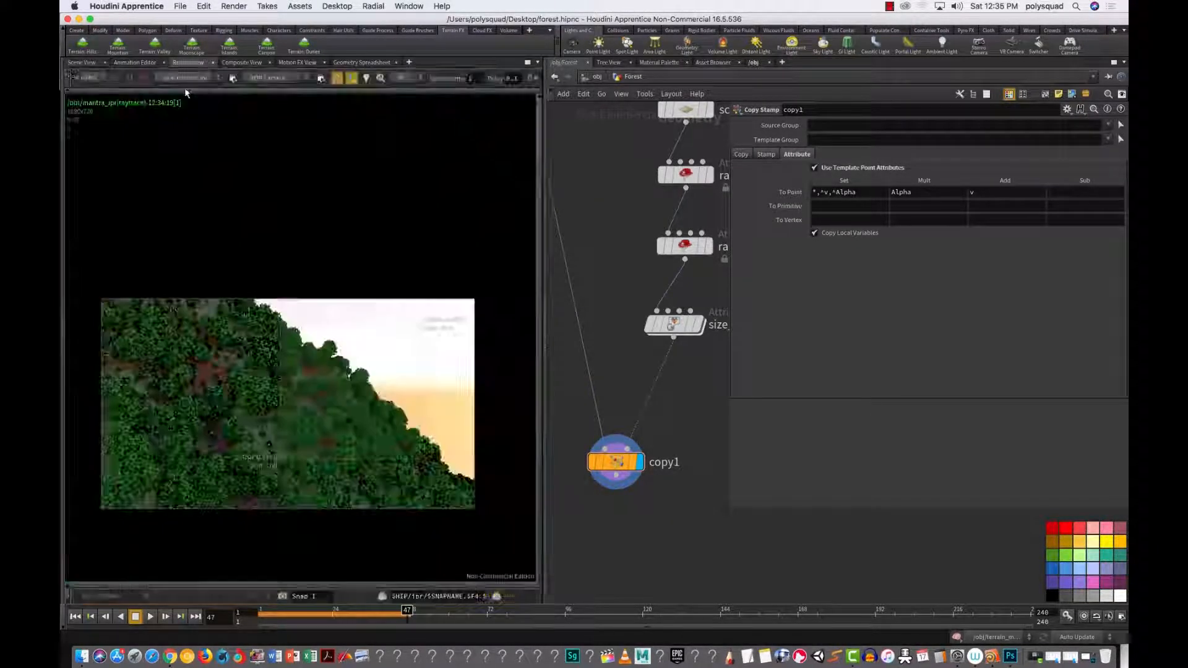
{"action": "left_click", "coordinate": [89, 79]}
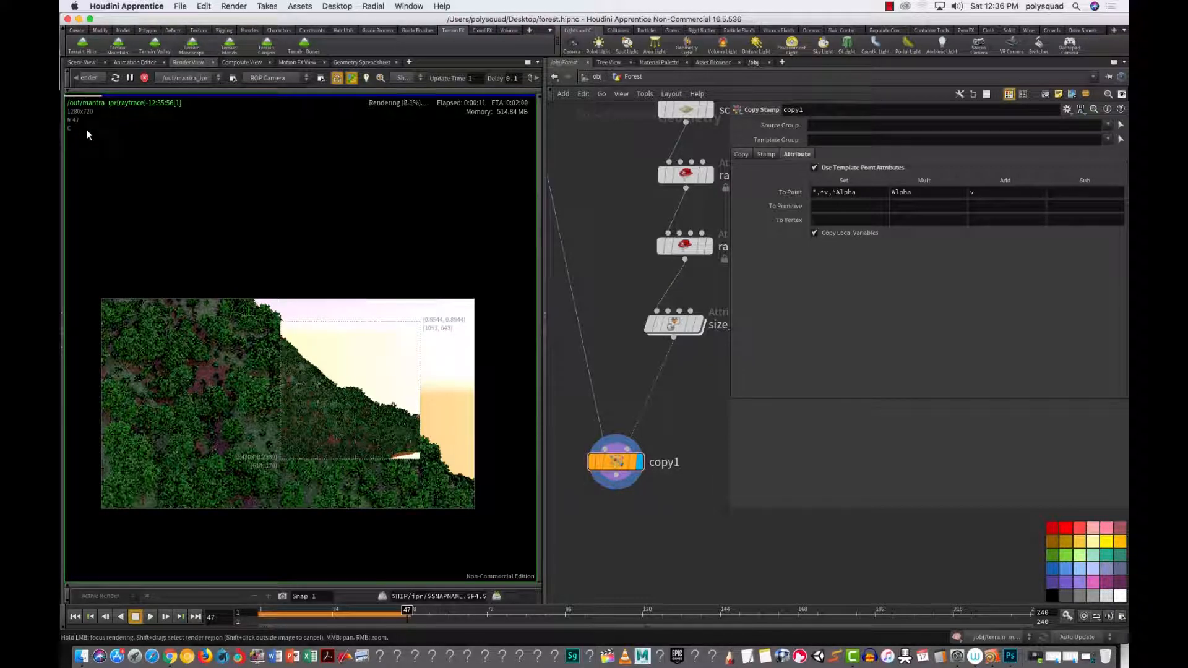
{"action": "left_click_drag", "start_coordinate": [96, 289], "coordinate": [480, 522], "text": "shift"}
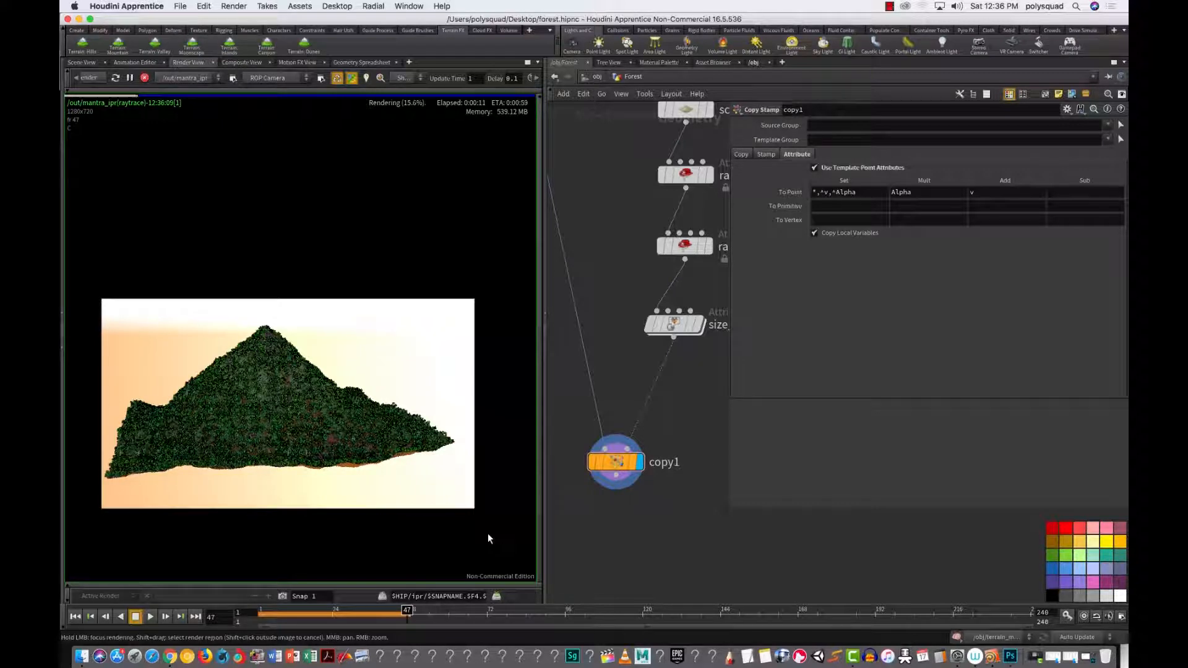
Step: Return to the scene view, bring the camera closer to the mountain peak and render the new framing
{"action": "left_click", "coordinate": [81, 62]}
{"action": "left_click_drag", "start_coordinate": [391, 431], "coordinate": [332, 342]}
{"action": "right_click_drag", "start_coordinate": [399, 412], "coordinate": [486, 389]}
{"action": "mouse_move", "coordinate": [416, 387]}
{"action": "left_mouse_down"}
{"action": "mouse_move", "coordinate": [389, 367]}
{"action": "mouse_move", "coordinate": [410, 403]}
{"action": "left_mouse_up"}
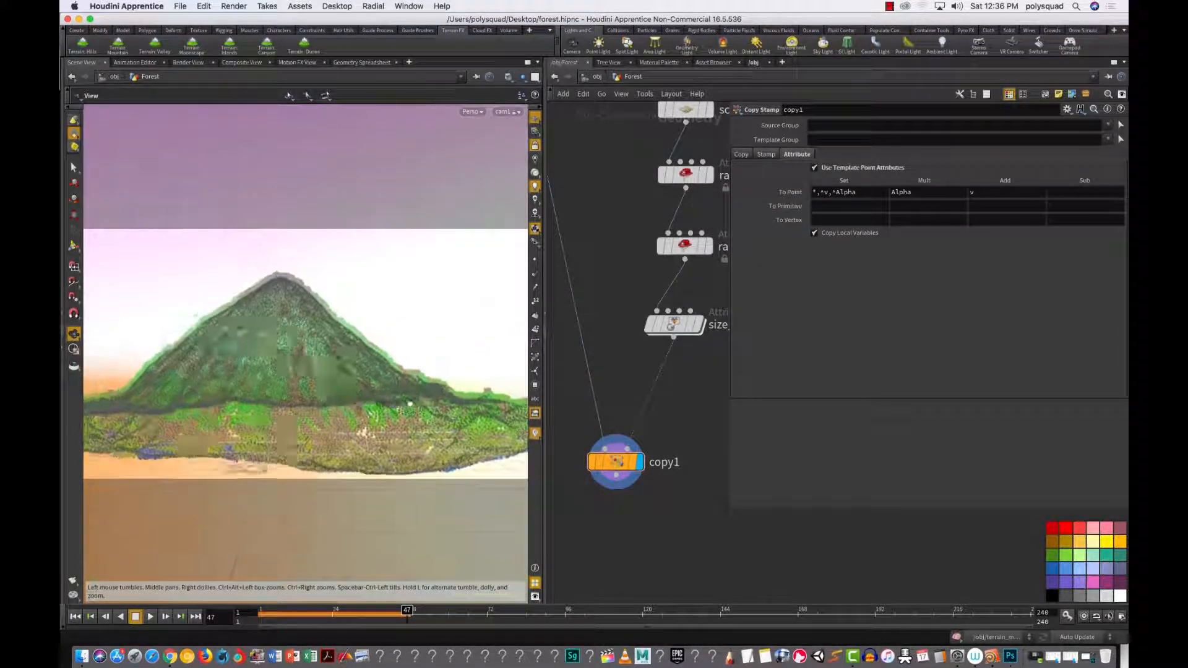
{"action": "right_click_drag", "start_coordinate": [340, 392], "coordinate": [422, 388]}
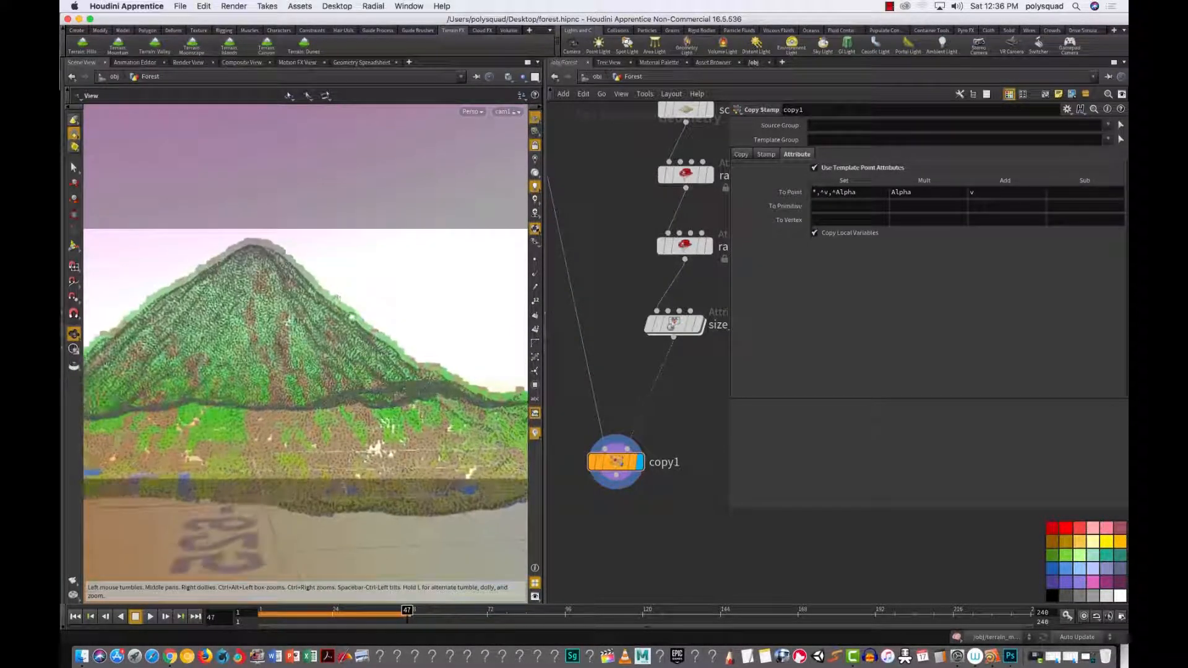
{"action": "left_click", "coordinate": [188, 62]}
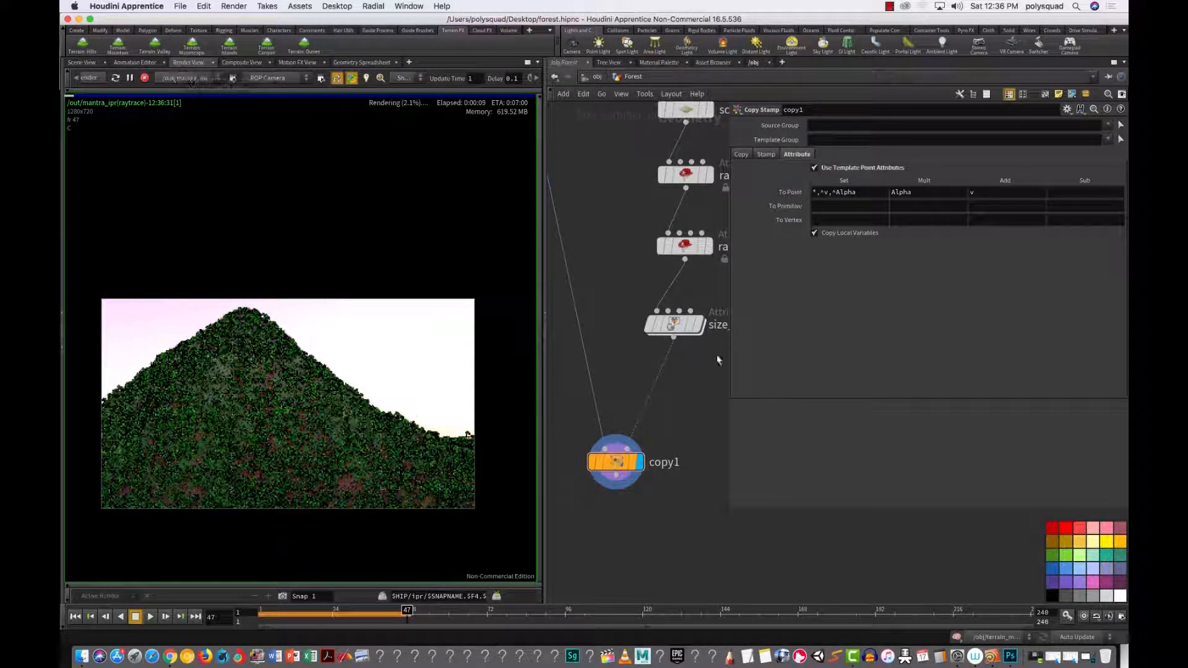
Step: Open the parameters of scatter1 and resize the parameter area to show its scatter settings in full
{"action": "left_click_drag", "start_coordinate": [730, 357], "coordinate": [835, 350]}
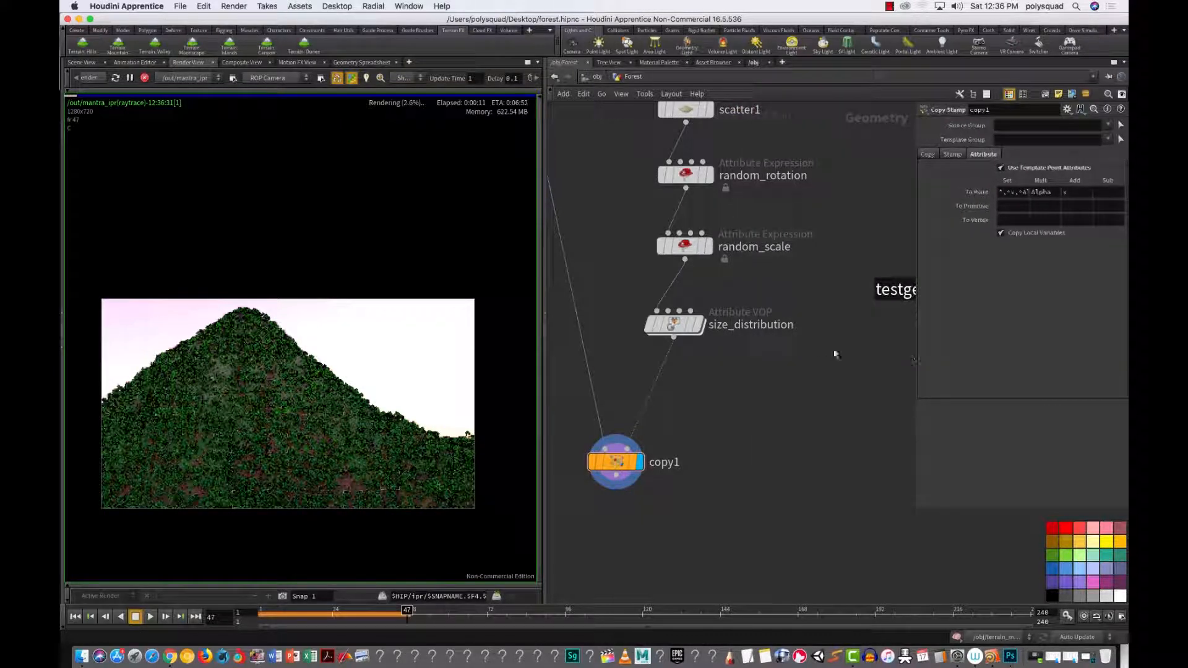
{"action": "scroll", "coordinate": [782, 376], "scroll_direction": "down", "scroll_amount": 3}
{"action": "scroll", "coordinate": [798, 390], "scroll_direction": "up", "scroll_amount": 5}
{"action": "scroll", "coordinate": [761, 427], "scroll_direction": "up", "scroll_amount": 2}
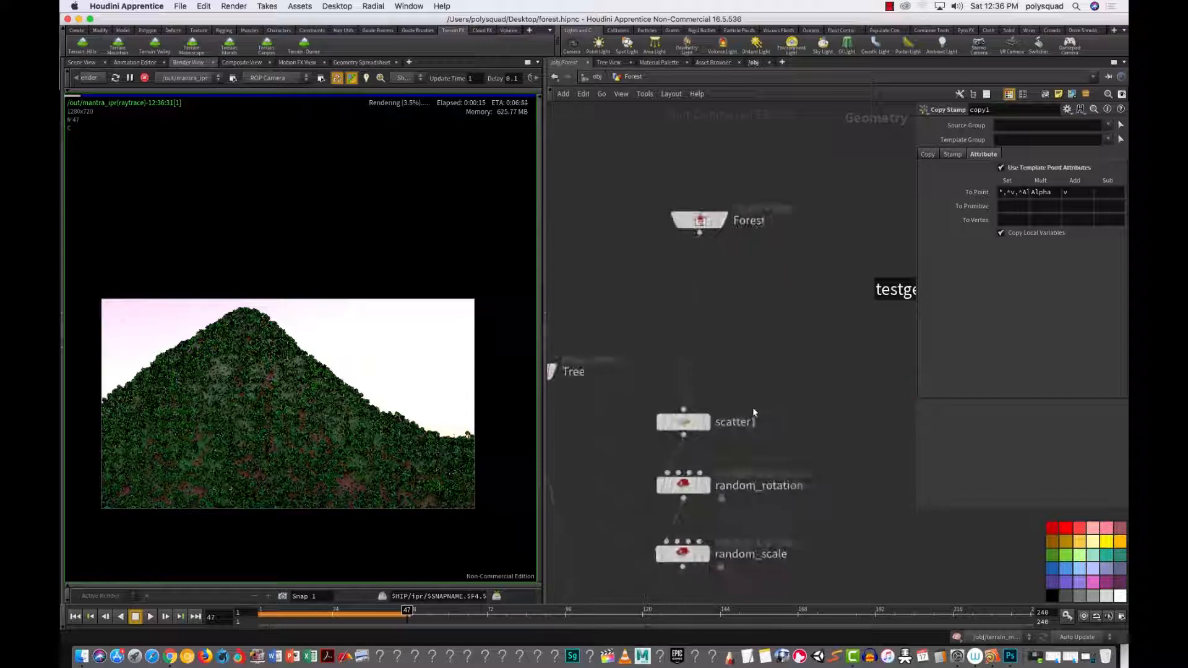
{"action": "scroll", "coordinate": [801, 387], "scroll_direction": "up", "scroll_amount": 4}
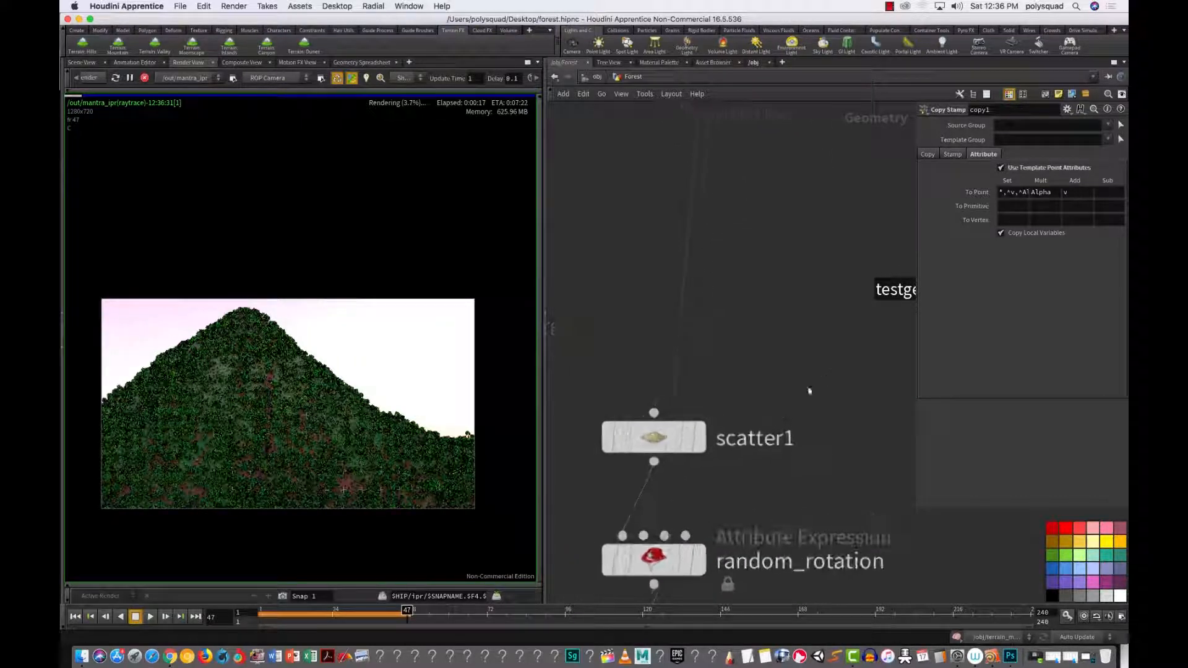
{"action": "left_click", "coordinate": [653, 438]}
{"action": "left_click_drag", "start_coordinate": [916, 427], "coordinate": [781, 427]}
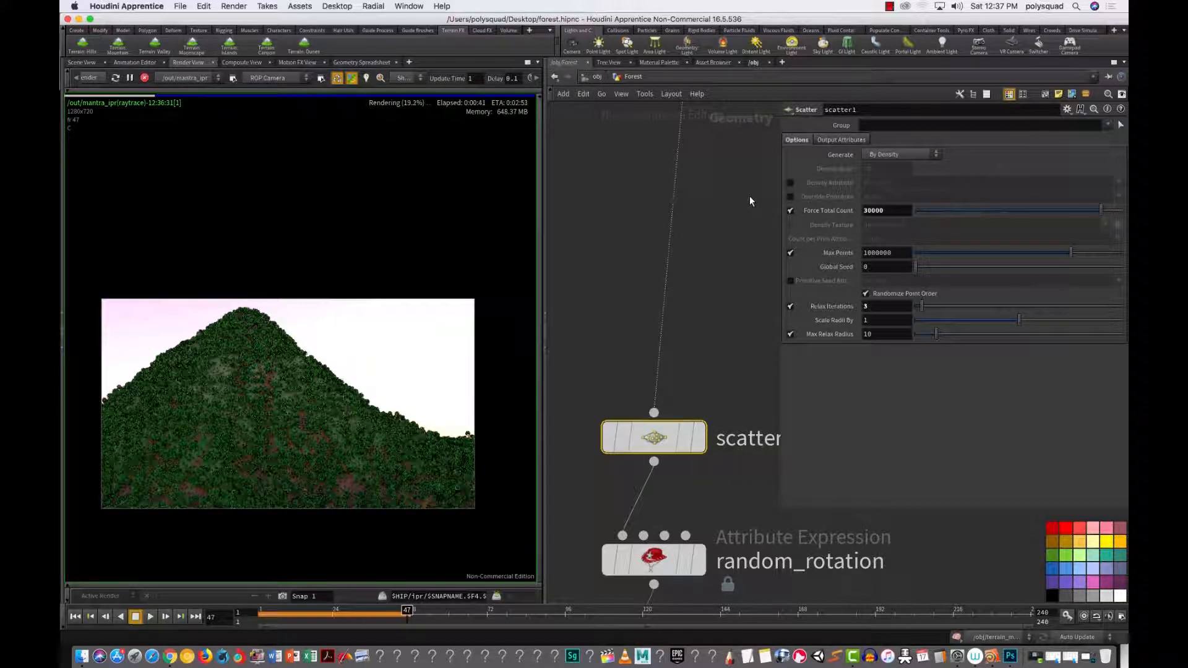
Step: Try enabling the density attribute on scatter1, and turn it back off
{"action": "left_click", "coordinate": [790, 183]}
{"action": "mouse_move", "coordinate": [792, 197]}
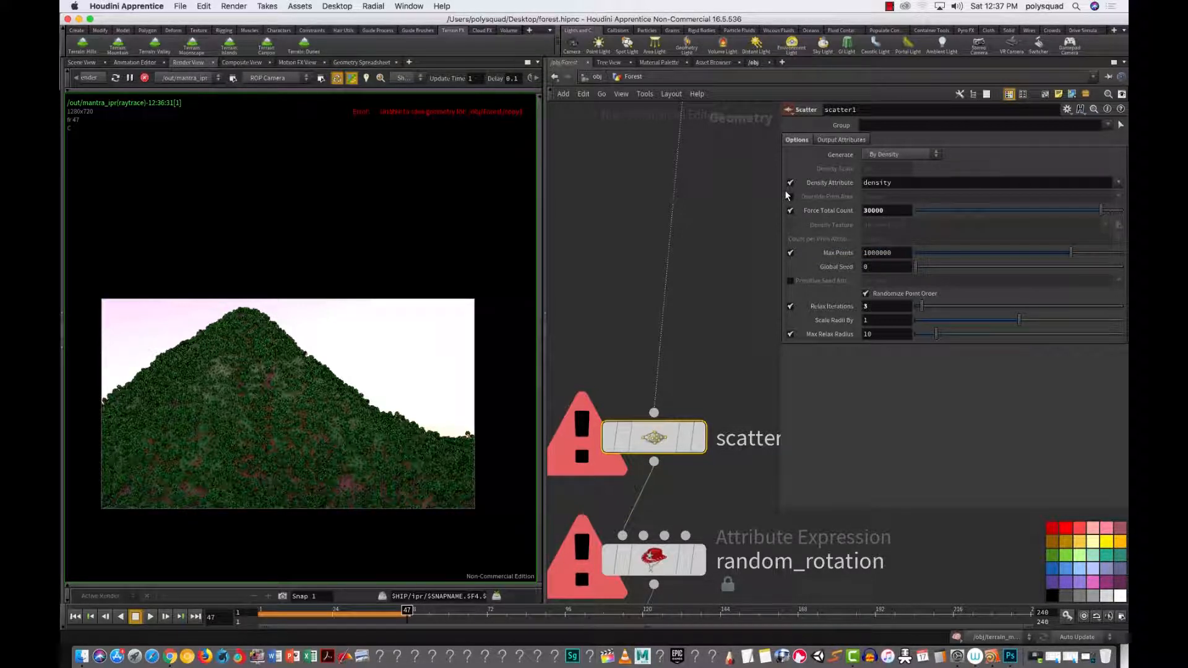
{"action": "left_click", "coordinate": [789, 185]}
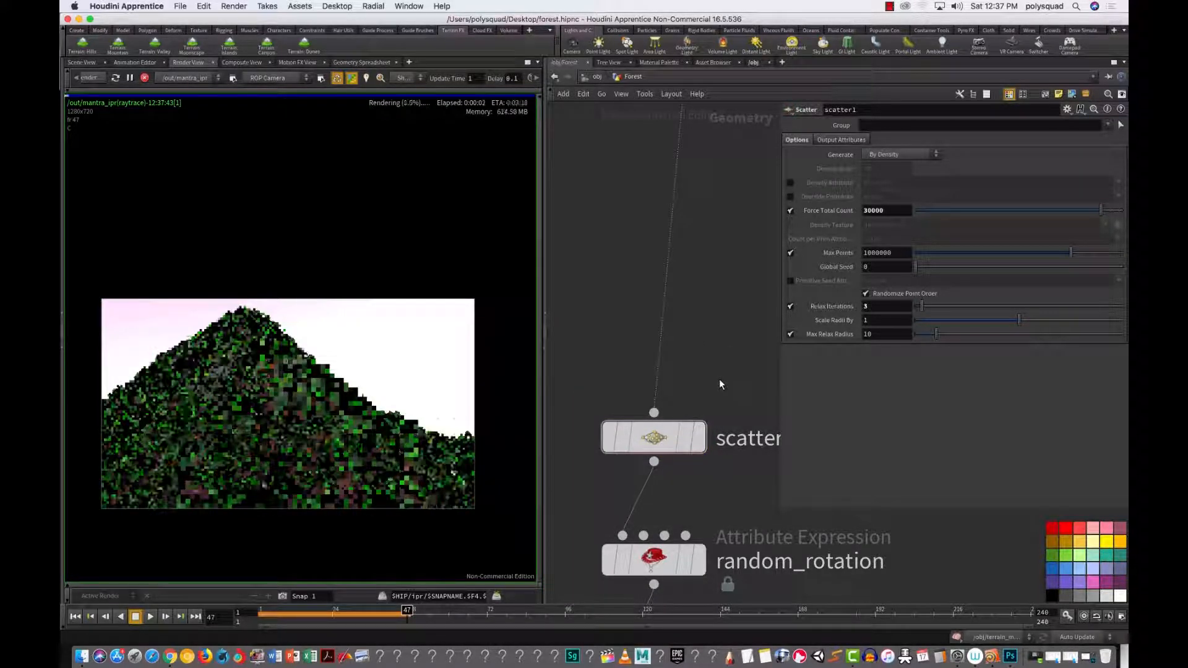
Step: Open the parameters of the size_distribution node and stop the running render
{"action": "scroll", "coordinate": [706, 502], "scroll_direction": "down", "scroll_amount": 4}
{"action": "scroll", "coordinate": [715, 515], "scroll_direction": "up", "scroll_amount": 4}
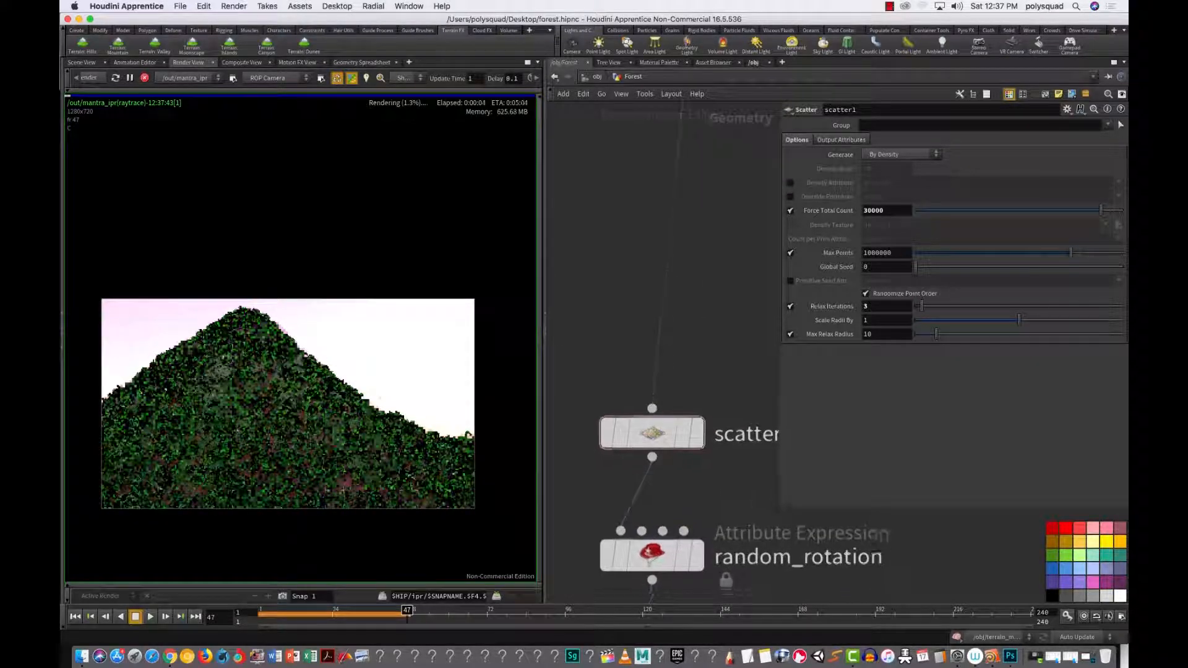
{"action": "scroll", "coordinate": [721, 297], "scroll_direction": "down", "scroll_amount": 5}
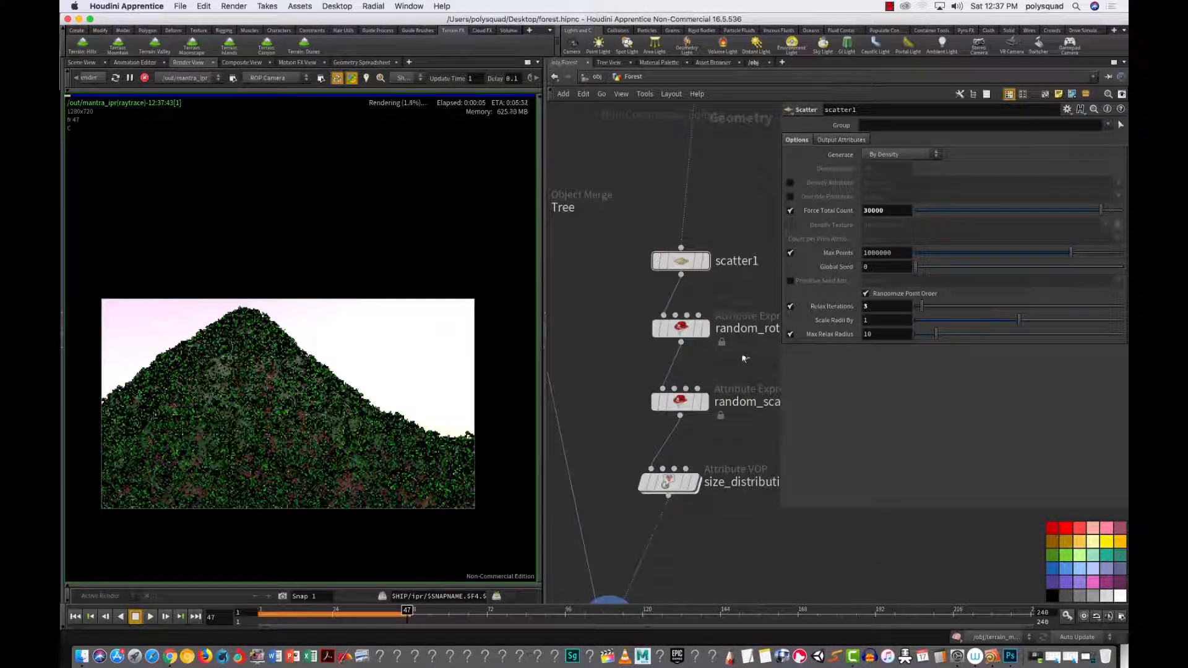
{"action": "left_click_drag", "start_coordinate": [743, 357], "coordinate": [613, 293]}
{"action": "left_click_drag", "start_coordinate": [732, 539], "coordinate": [607, 452]}
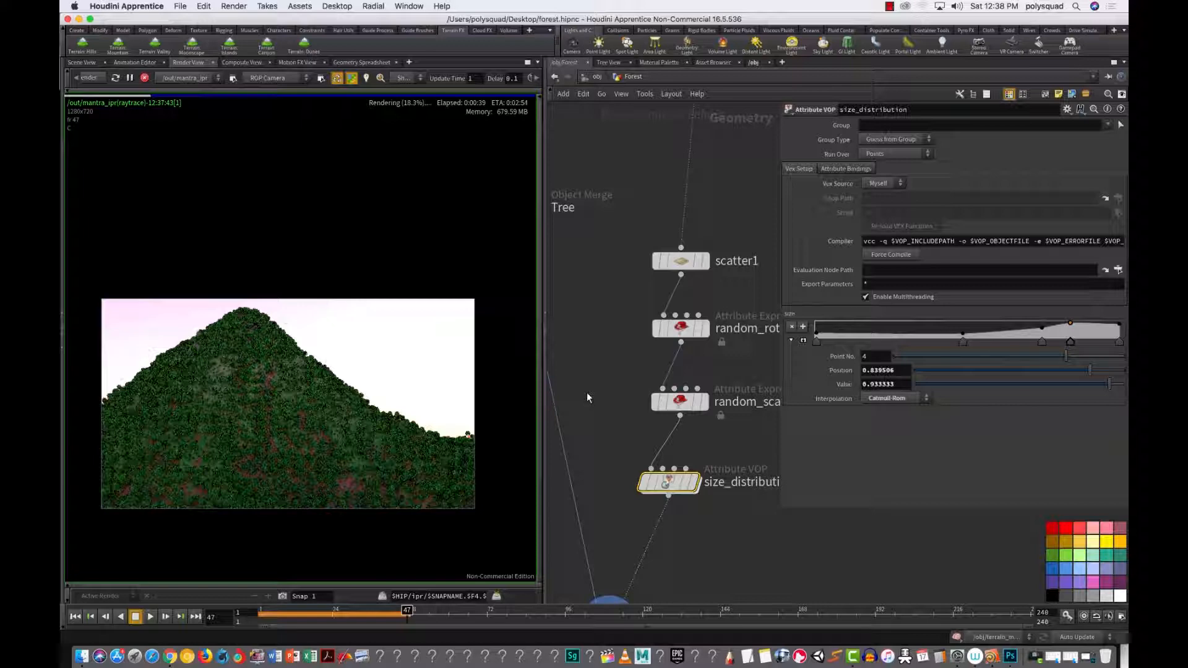
{"action": "left_click", "coordinate": [145, 78]}
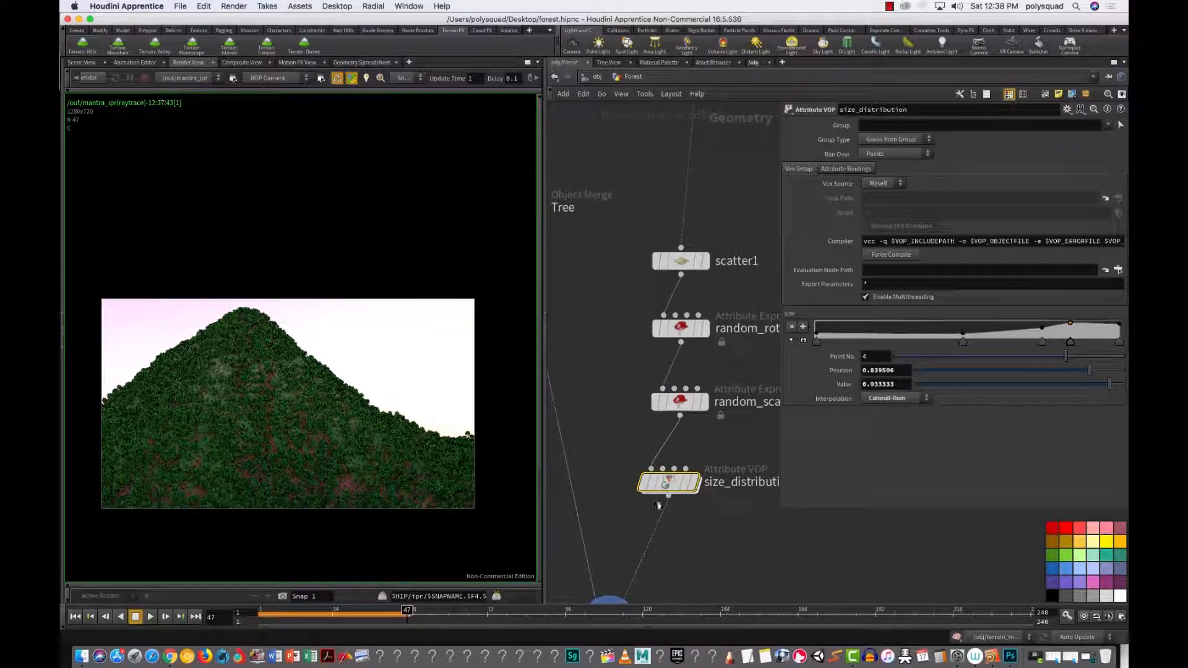
Step: Widen the network editor and move scatter1 up slightly, away from random_rotation
{"action": "left_click", "coordinate": [737, 548]}
{"action": "left_click_drag", "start_coordinate": [544, 521], "coordinate": [444, 523]}
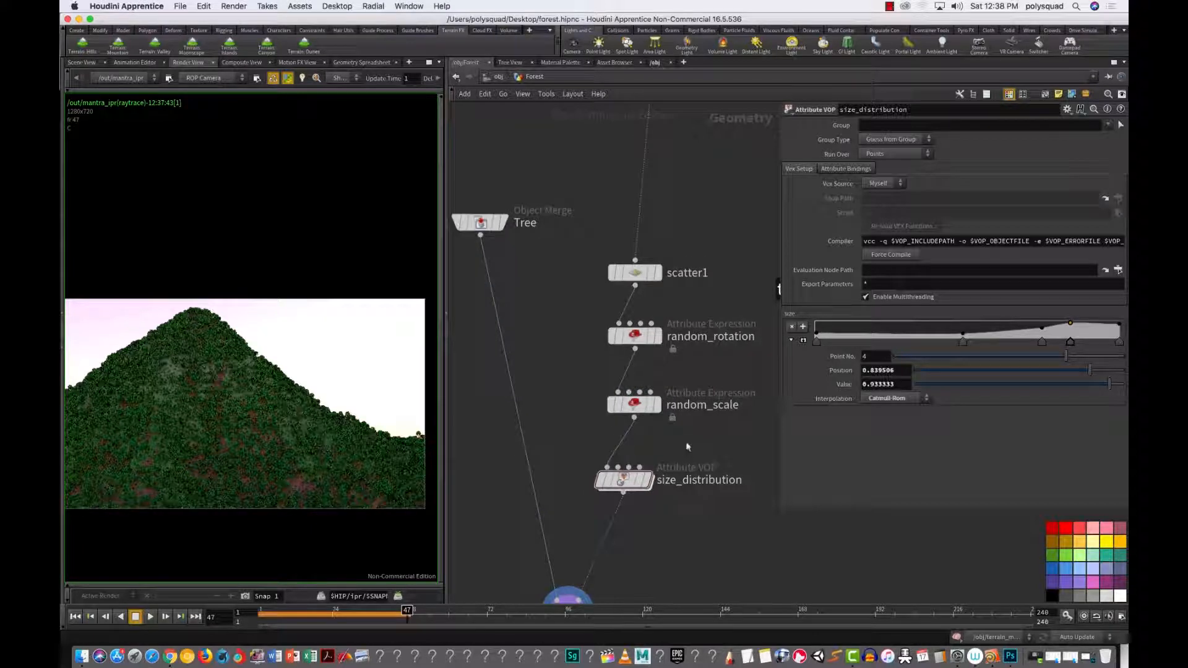
{"action": "scroll", "coordinate": [687, 447], "scroll_direction": "down", "scroll_amount": 1}
{"action": "middle_click_drag", "start_coordinate": [693, 446], "coordinate": [643, 532]}
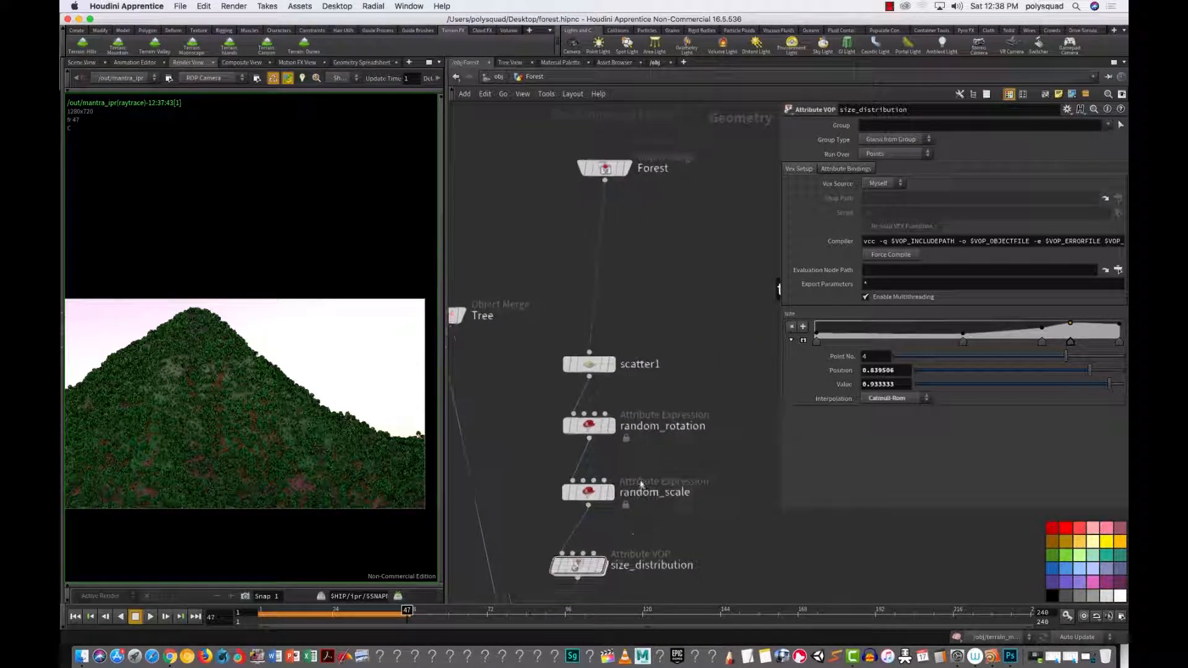
{"action": "left_click", "coordinate": [590, 368]}
{"action": "left_click_drag", "start_coordinate": [589, 368], "coordinate": [590, 339]}
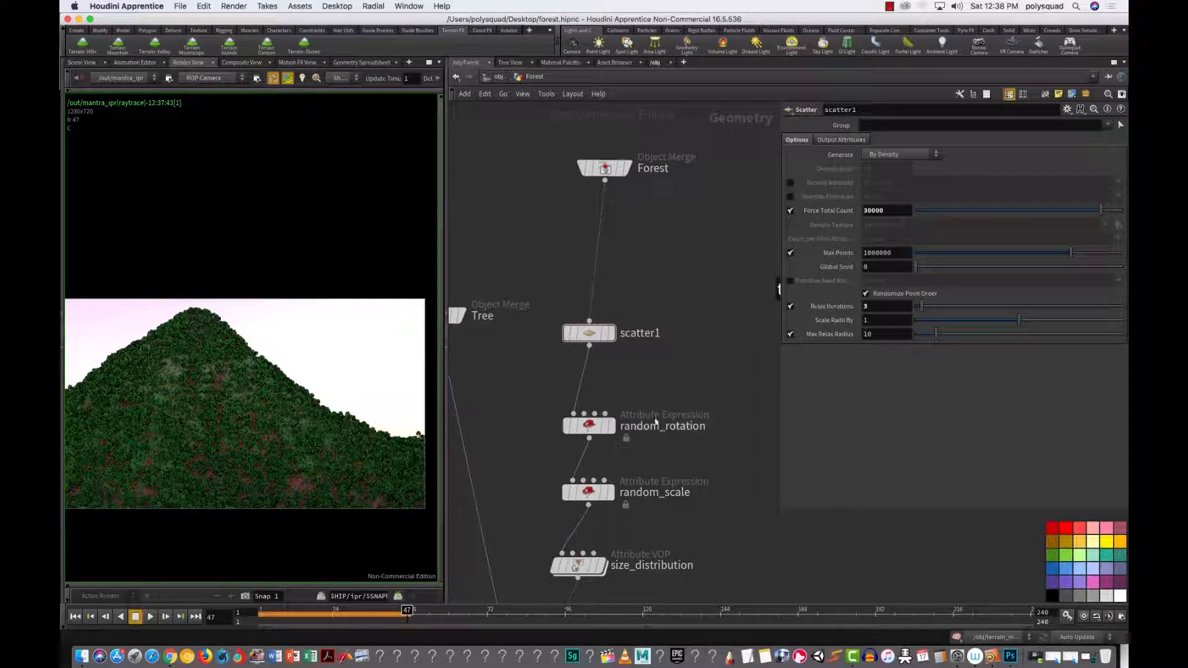
Step: Add a Point node and insert it into the connection between Forest and scatter1
{"action": "key", "text": "Tab"}
{"action": "type", "text": "poi"}
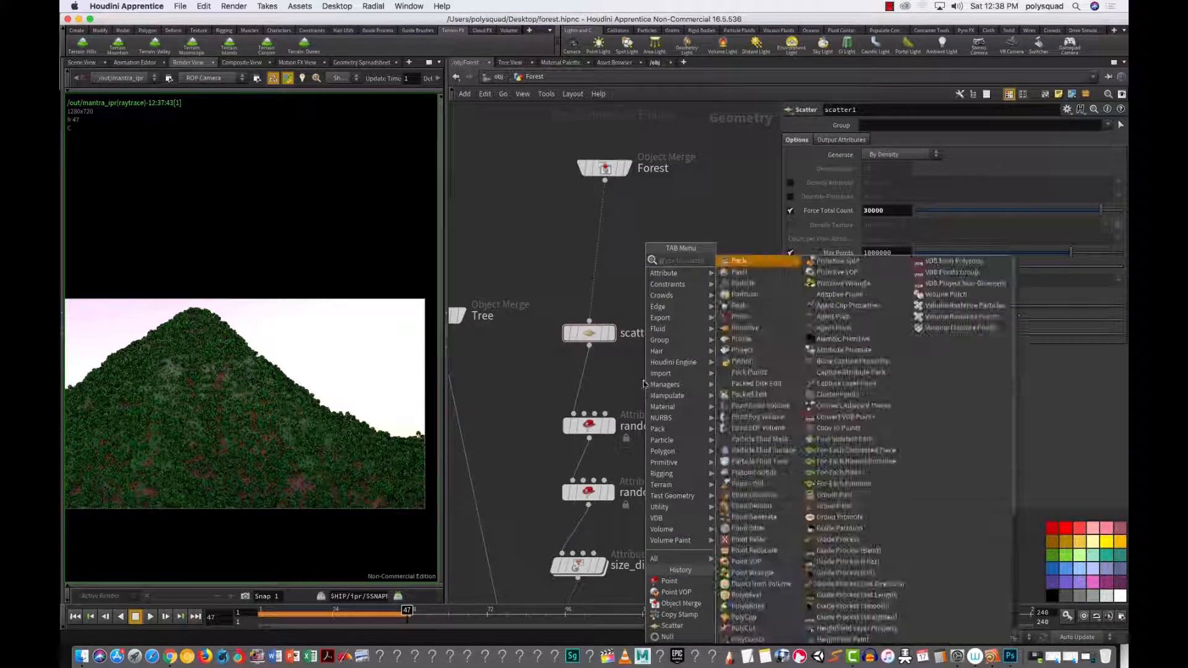
{"action": "left_click", "coordinate": [738, 262]}
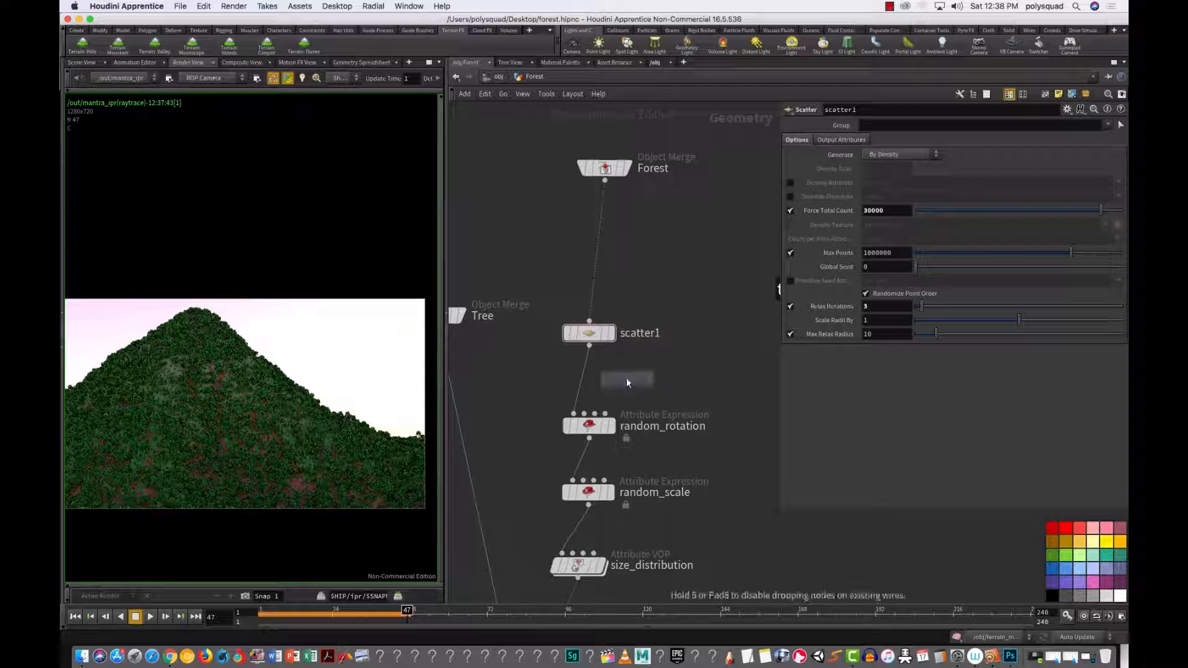
{"action": "left_click", "coordinate": [650, 287]}
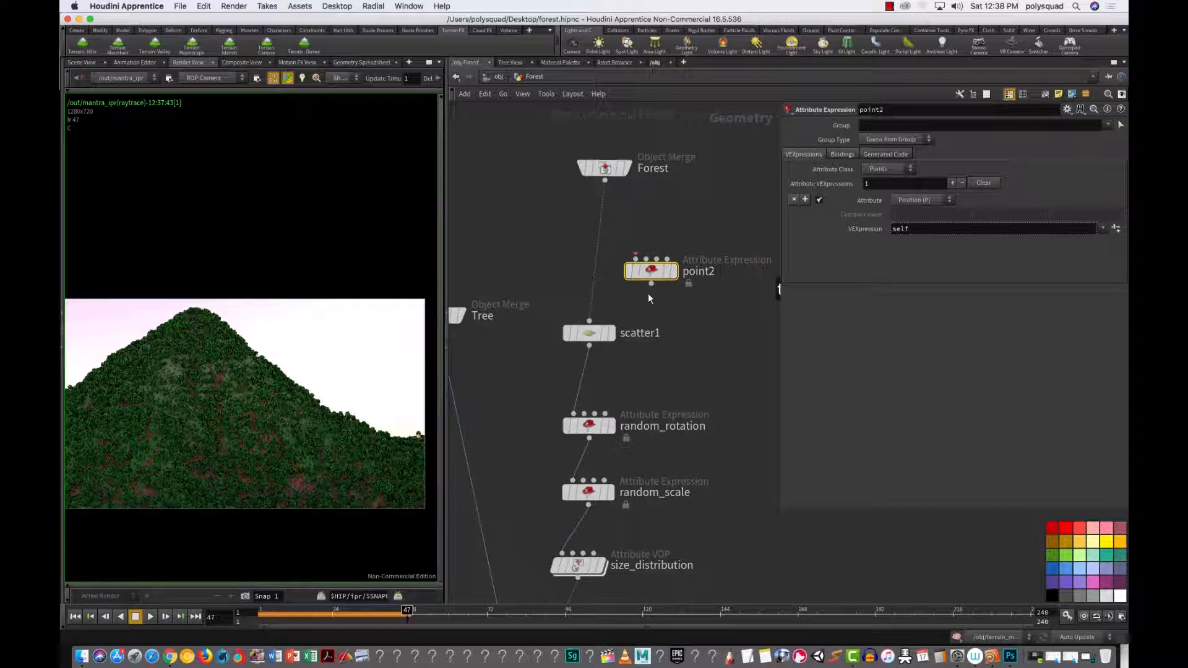
{"action": "left_click_drag", "start_coordinate": [651, 278], "coordinate": [591, 278]}
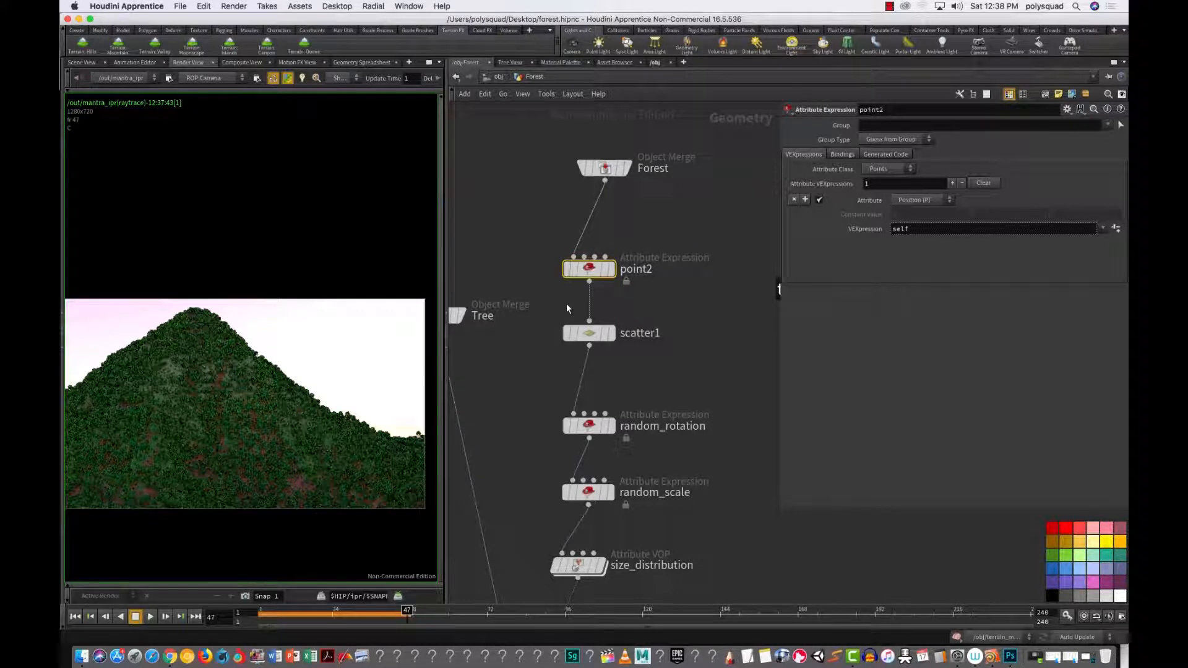
Step: Rename the new Point node above scatter1 as density
{"action": "double_click", "coordinate": [637, 269]}
{"action": "double_click", "coordinate": [637, 269]}
{"action": "type", "text": "d"}
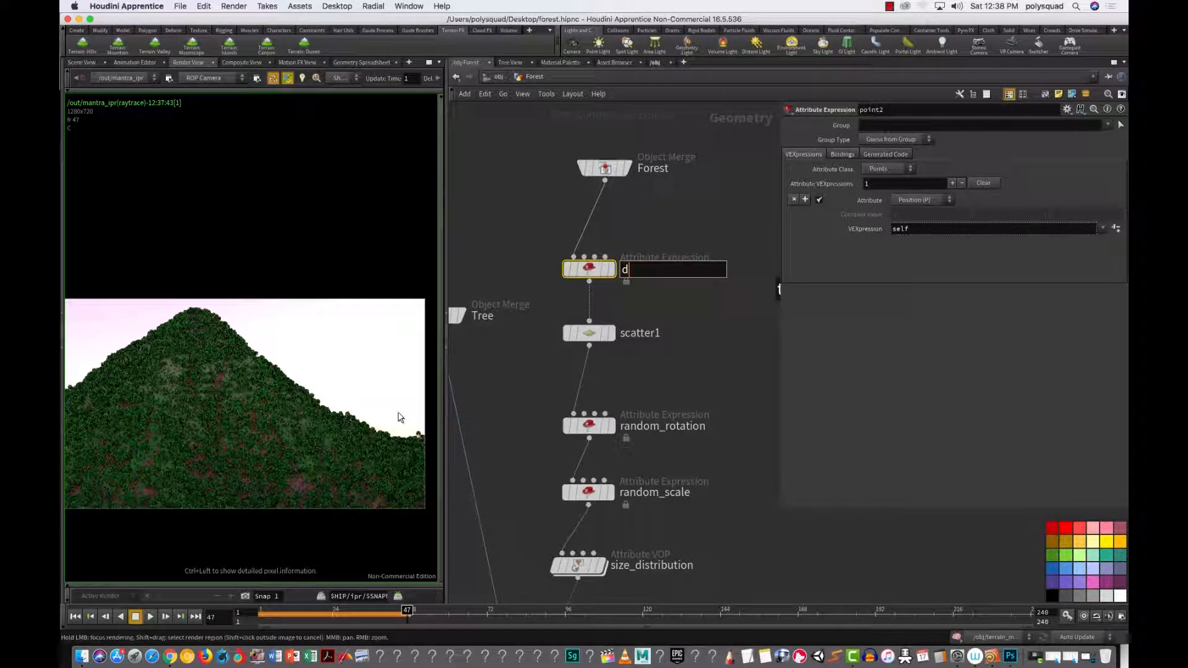
{"action": "type", "text": "ensity"}
{"action": "key", "text": "Return"}
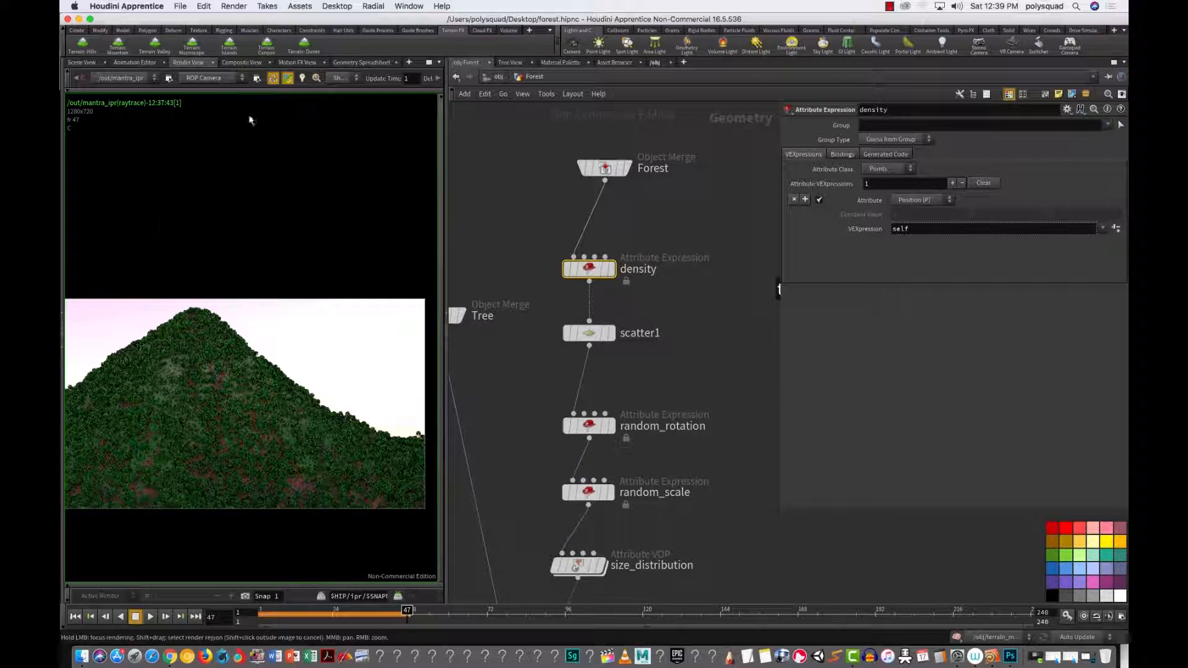
Step: Return to the scene view, display the output of scatter1 and widen the viewport
{"action": "left_click", "coordinate": [83, 63]}
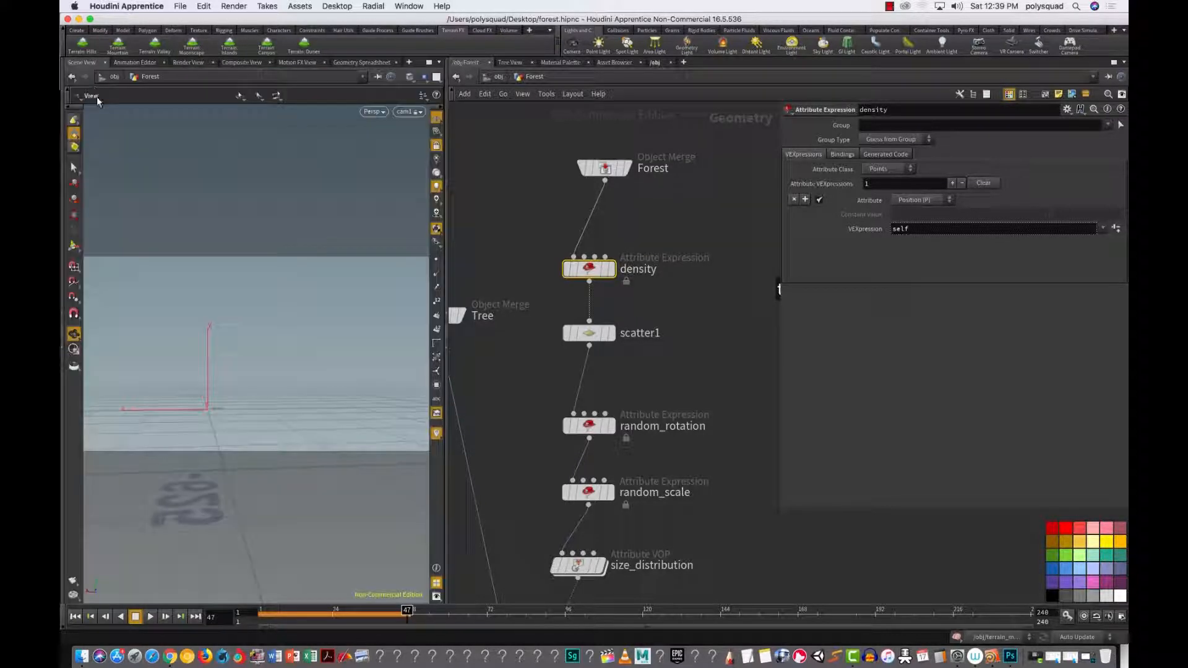
{"action": "left_click", "coordinate": [611, 269]}
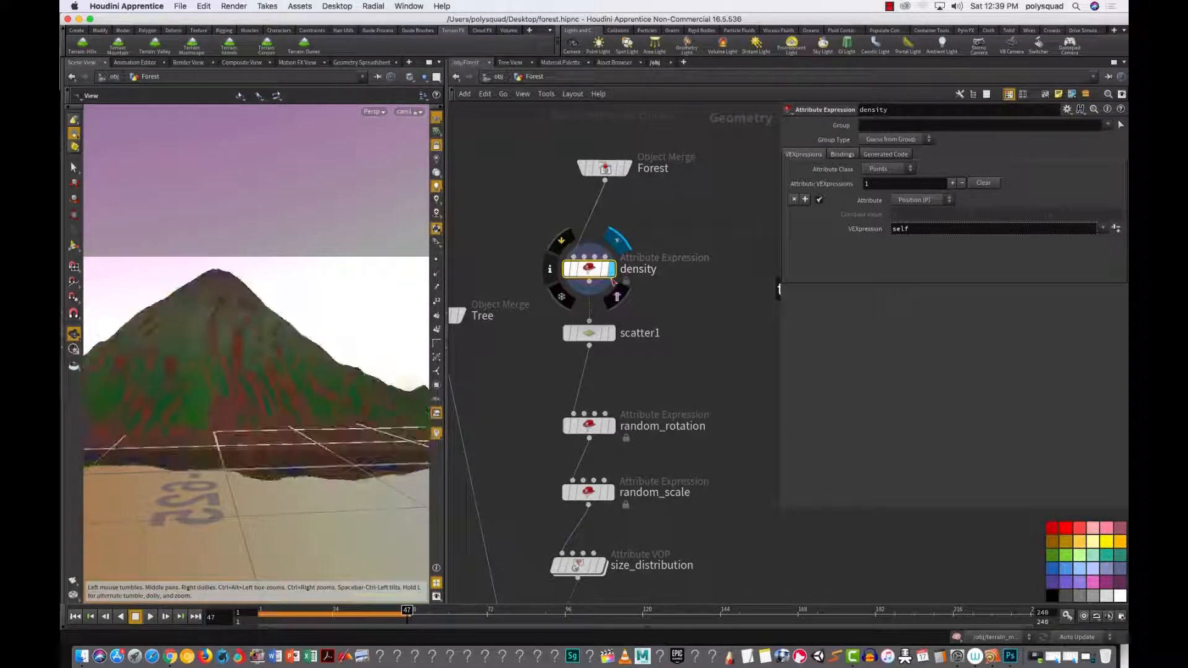
{"action": "left_click", "coordinate": [612, 333]}
{"action": "left_click_drag", "start_coordinate": [445, 430], "coordinate": [488, 432]}
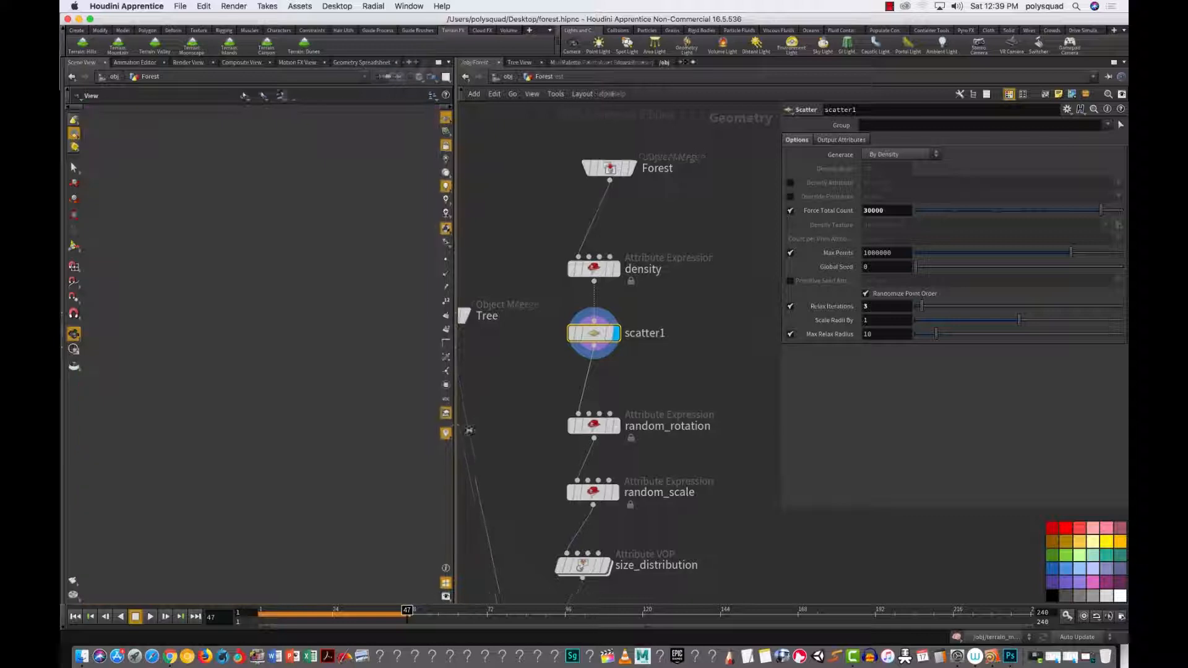
Step: Make the density node write a custom attribute named density and enable the density attribute on scatter1
{"action": "left_click", "coordinate": [610, 268]}
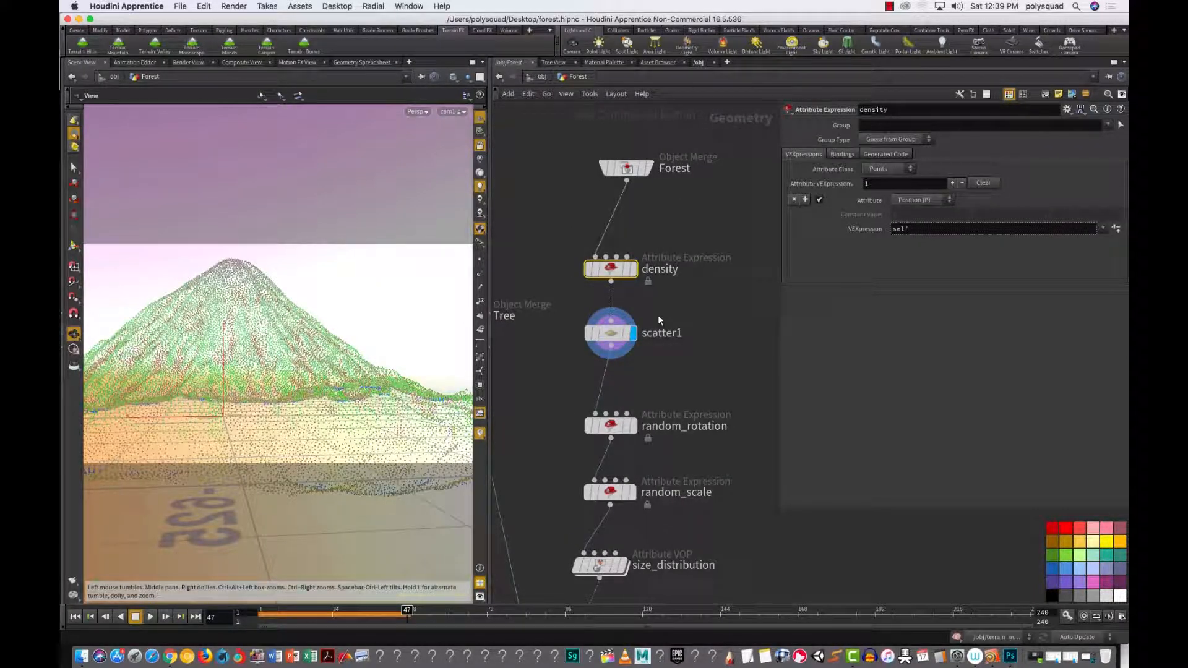
{"action": "left_click", "coordinate": [923, 200]}
{"action": "left_click", "coordinate": [928, 211]}
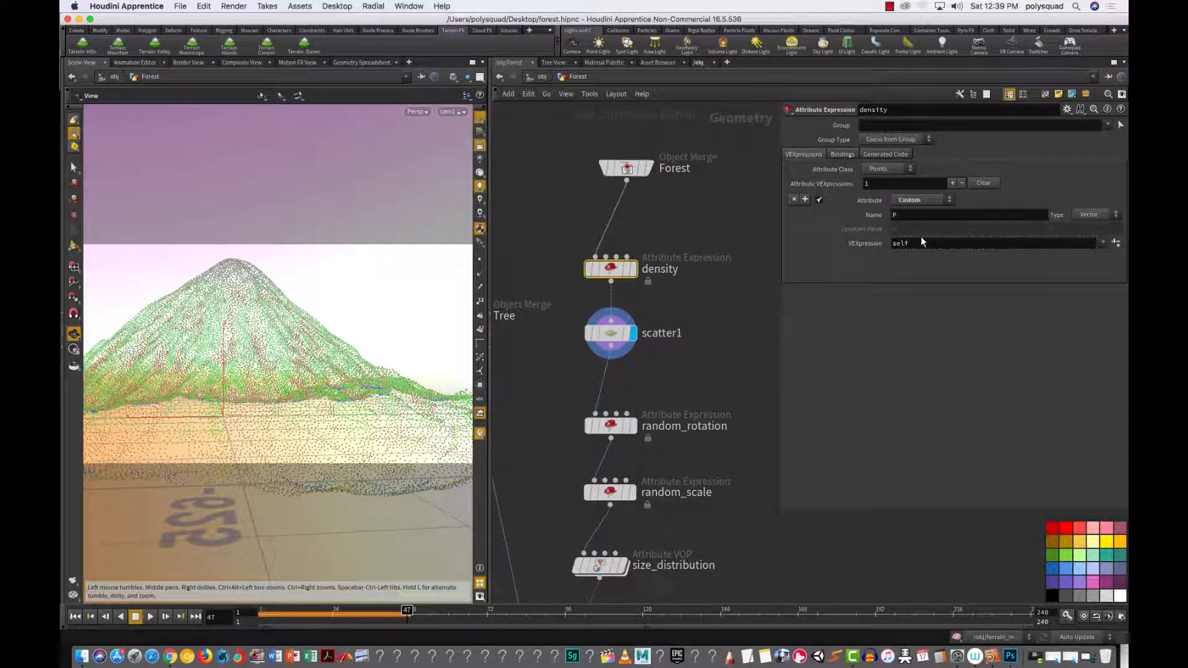
{"action": "left_click_drag", "start_coordinate": [917, 216], "coordinate": [851, 240]}
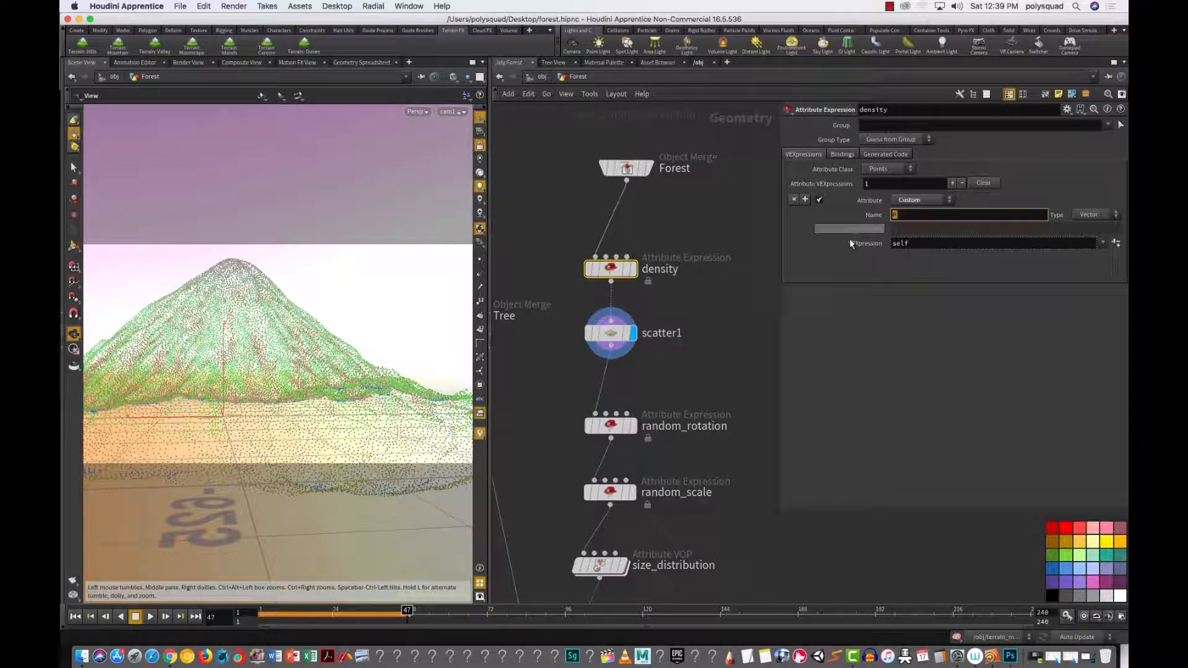
{"action": "type", "text": "densi"}
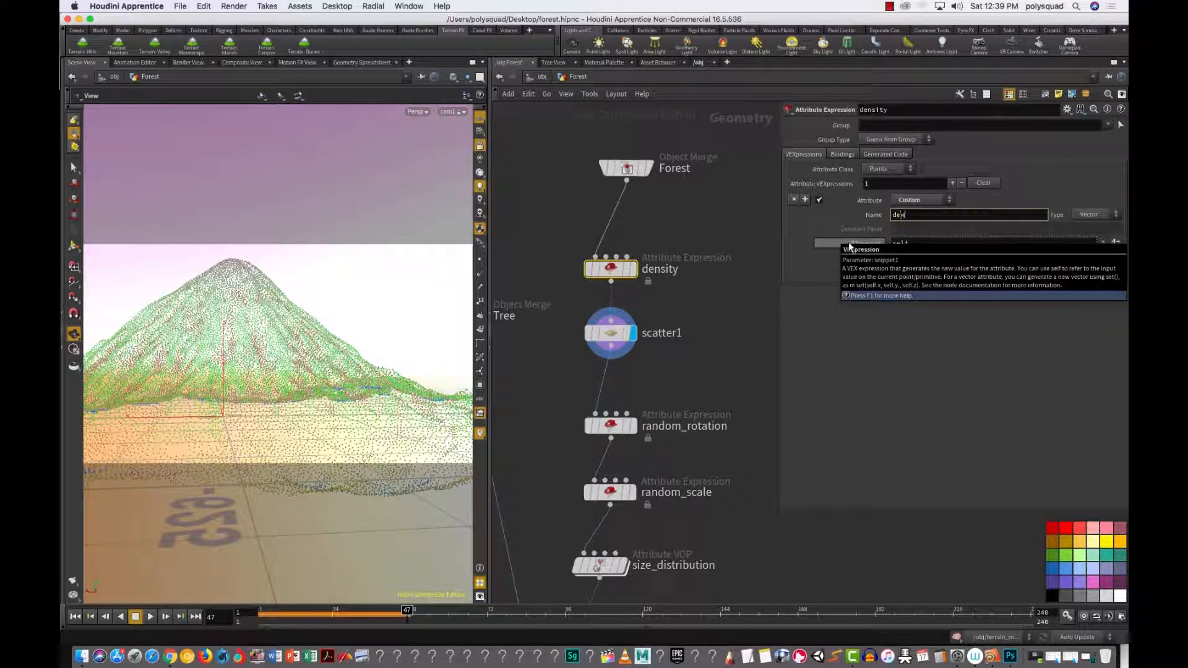
{"action": "type", "text": "ty"}
{"action": "key", "text": "Return"}
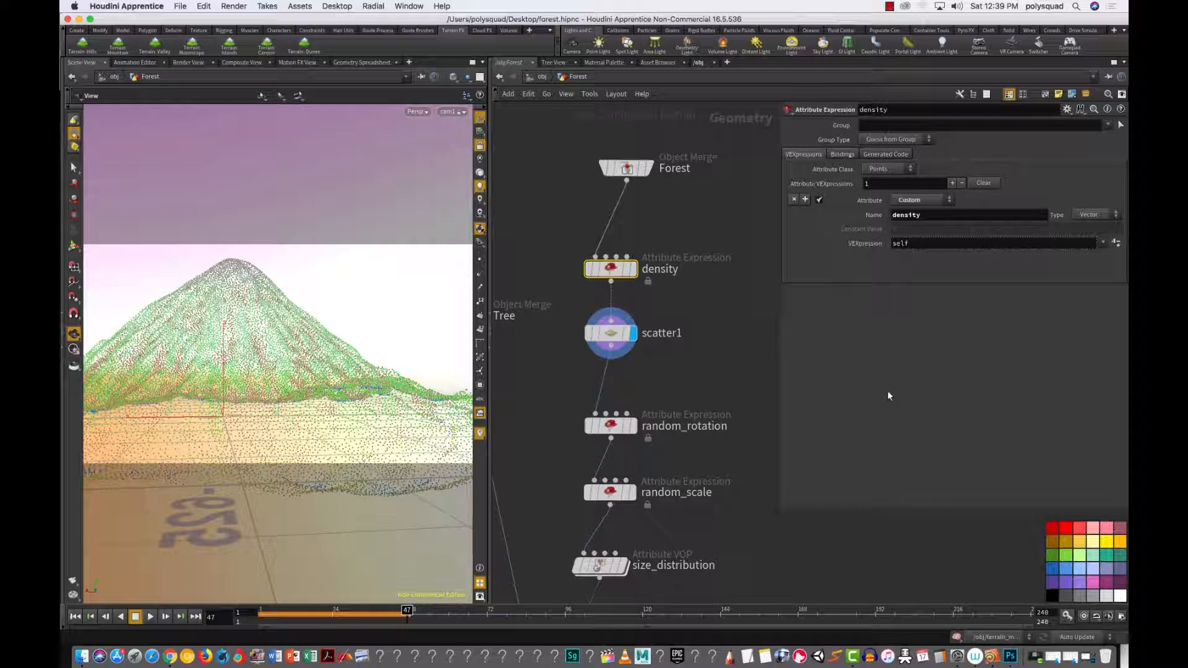
{"action": "left_click_drag", "start_coordinate": [612, 335], "coordinate": [604, 339]}
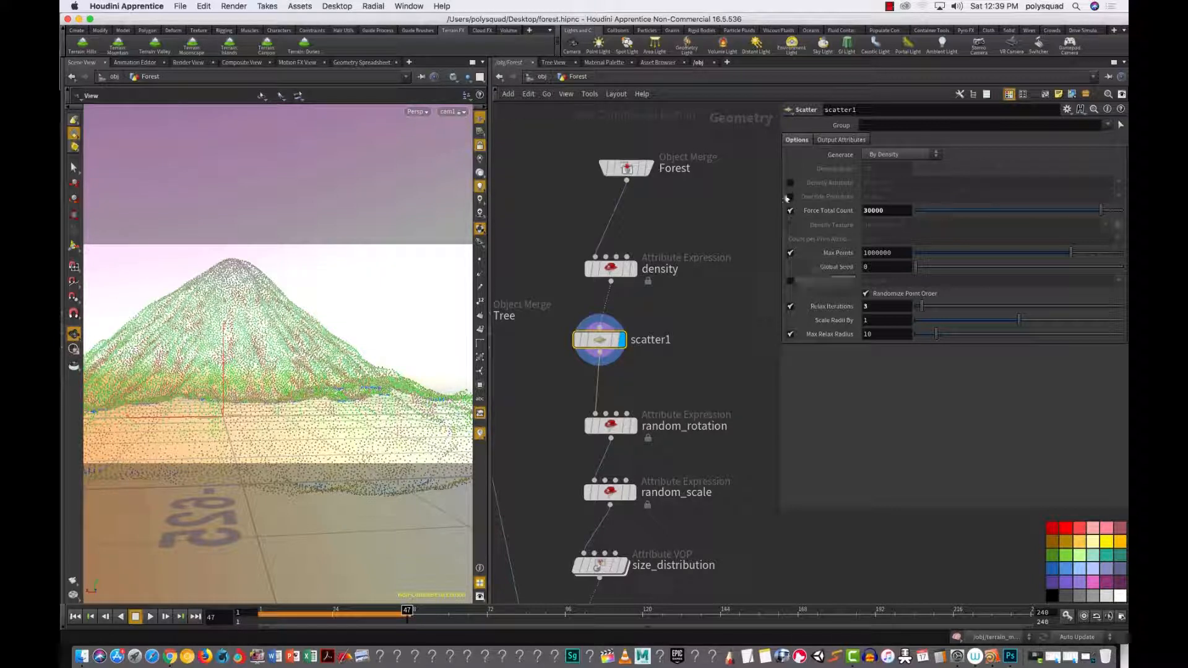
{"action": "left_click", "coordinate": [790, 183]}
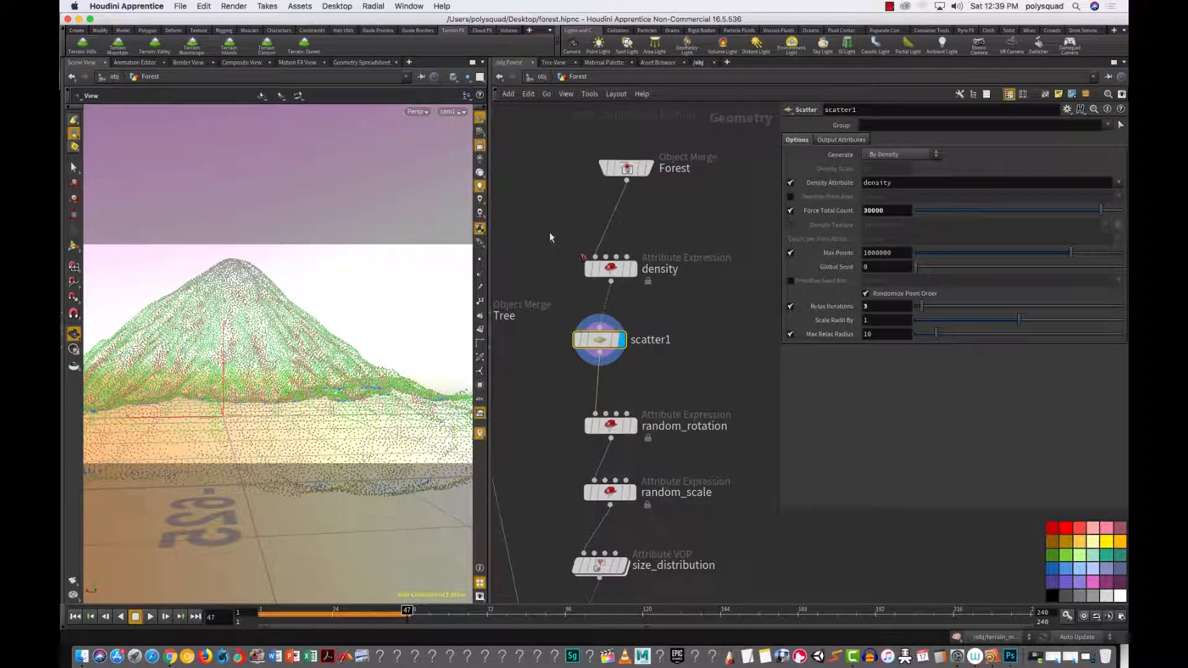
Step: Show the density node's values in the geometry spreadsheet and set its custom attribute type to Float
{"action": "left_click_drag", "start_coordinate": [554, 238], "coordinate": [661, 318]}
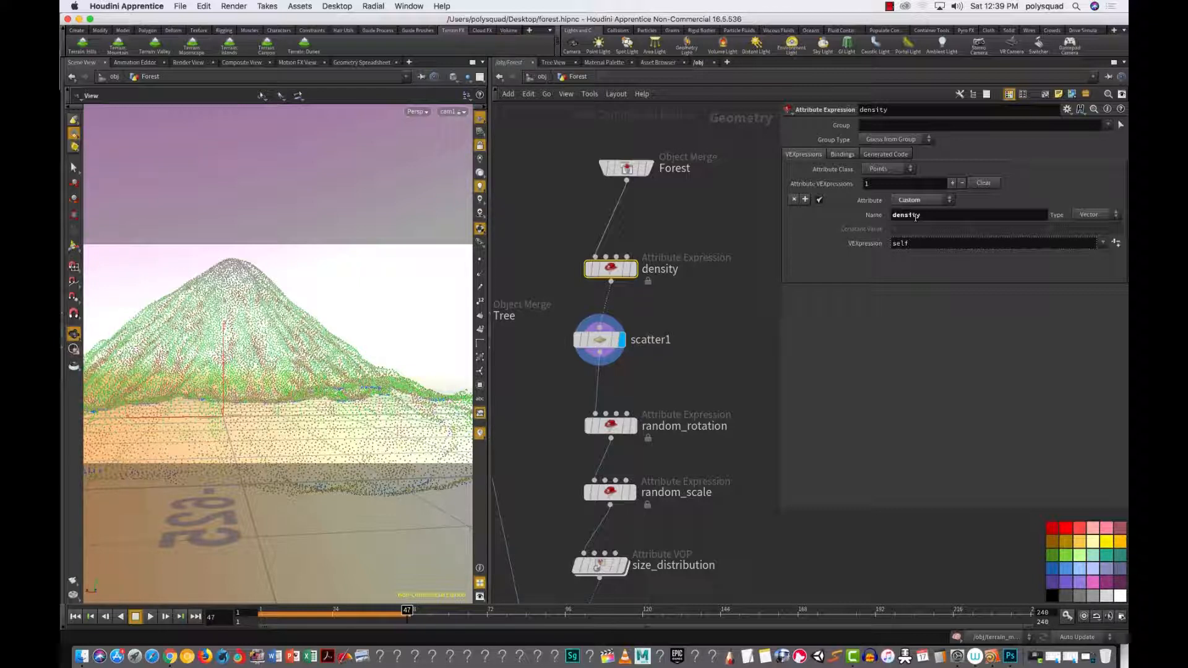
{"action": "left_click", "coordinate": [361, 63]}
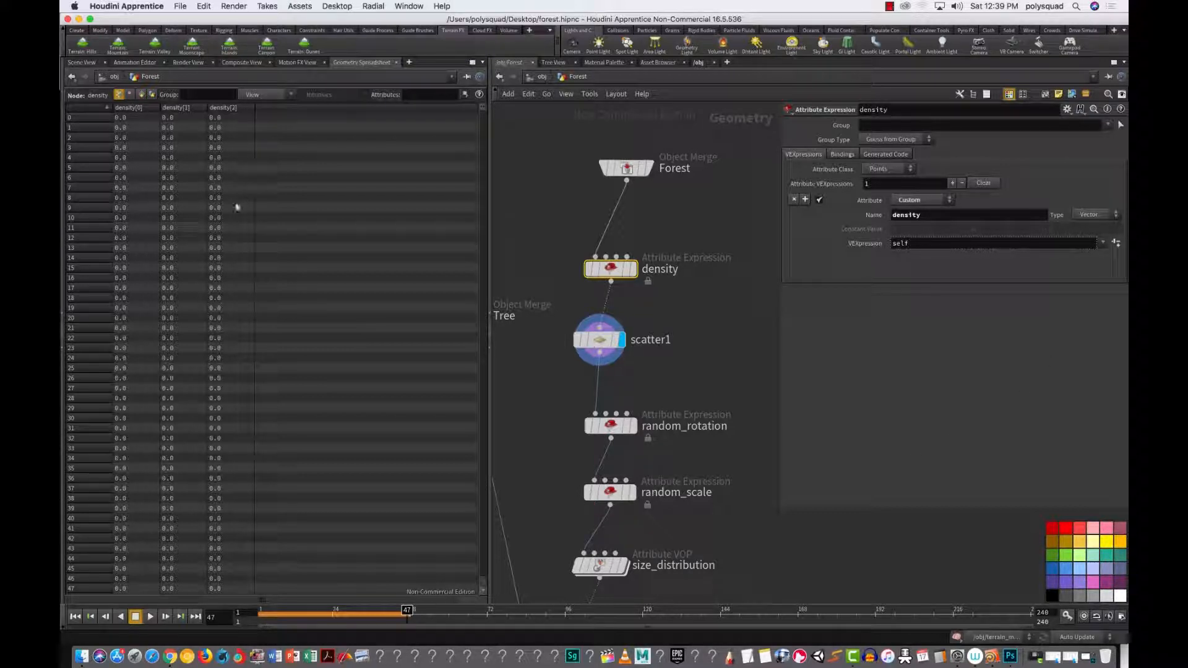
{"action": "left_click", "coordinate": [1095, 215]}
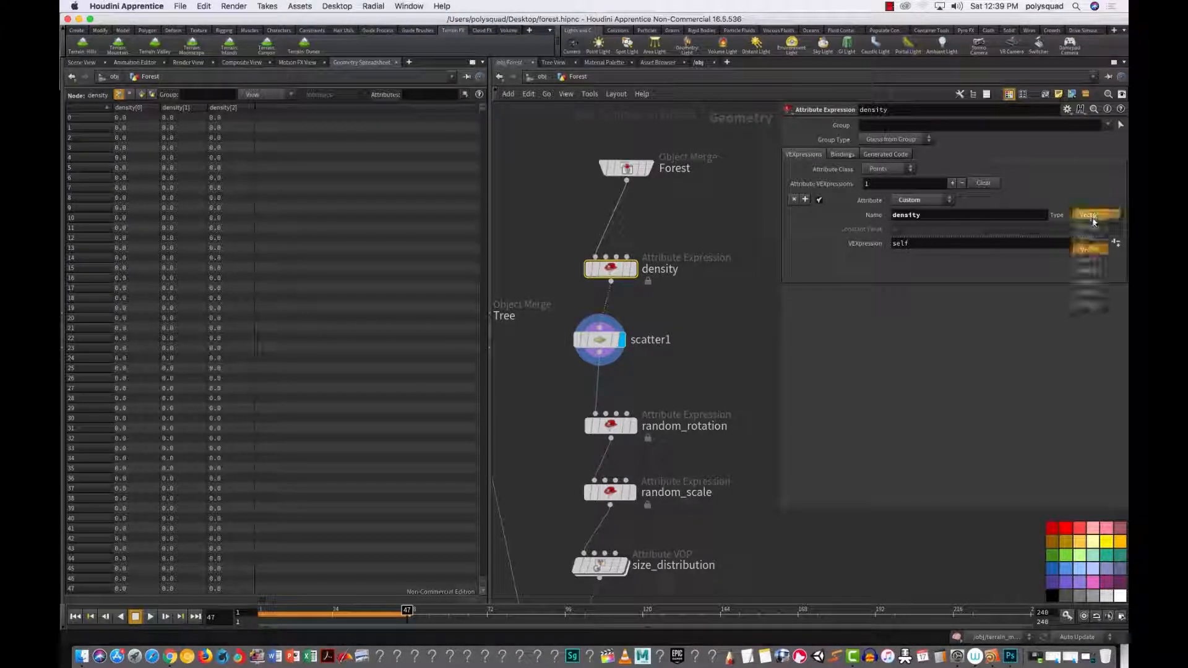
{"action": "left_click", "coordinate": [1090, 238]}
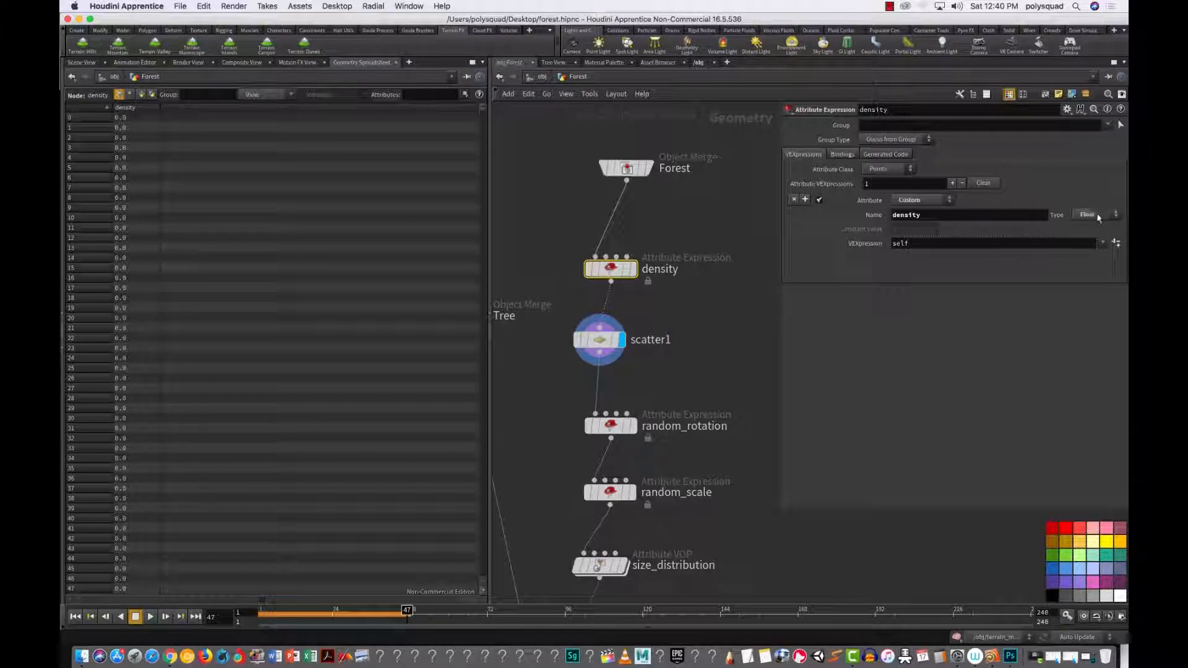
Step: Examine a second point attribute beside density in the geometry spreadsheet, sorted by its values, and return to the scene view
{"action": "left_click", "coordinate": [84, 63]}
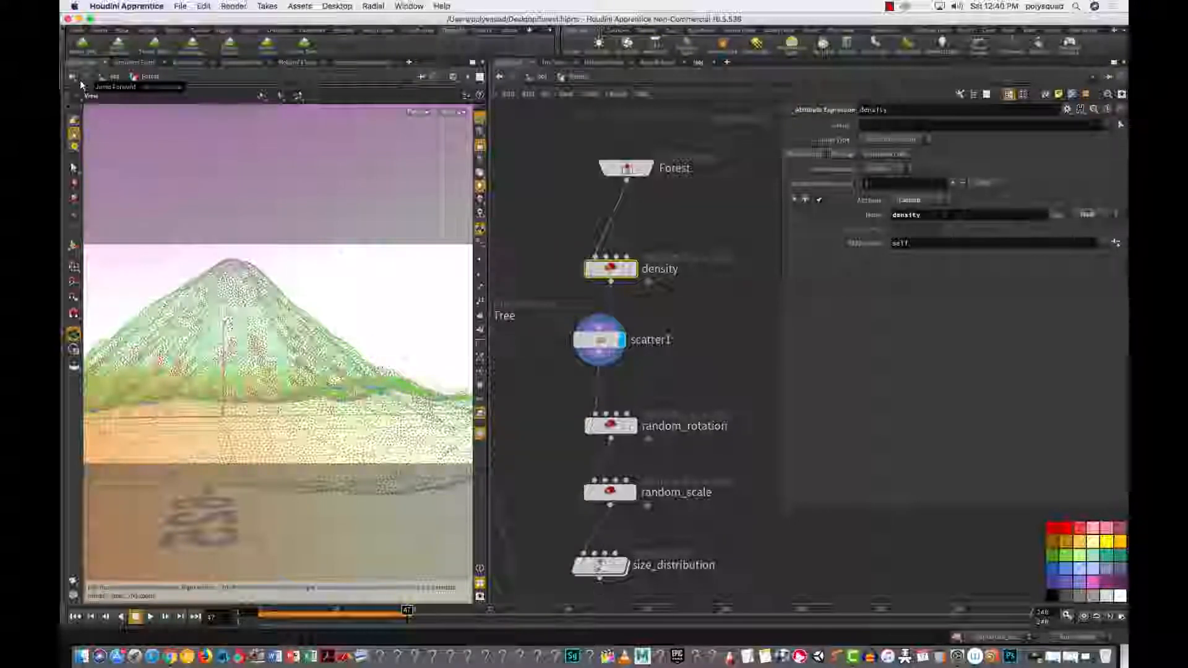
{"action": "left_click", "coordinate": [370, 62]}
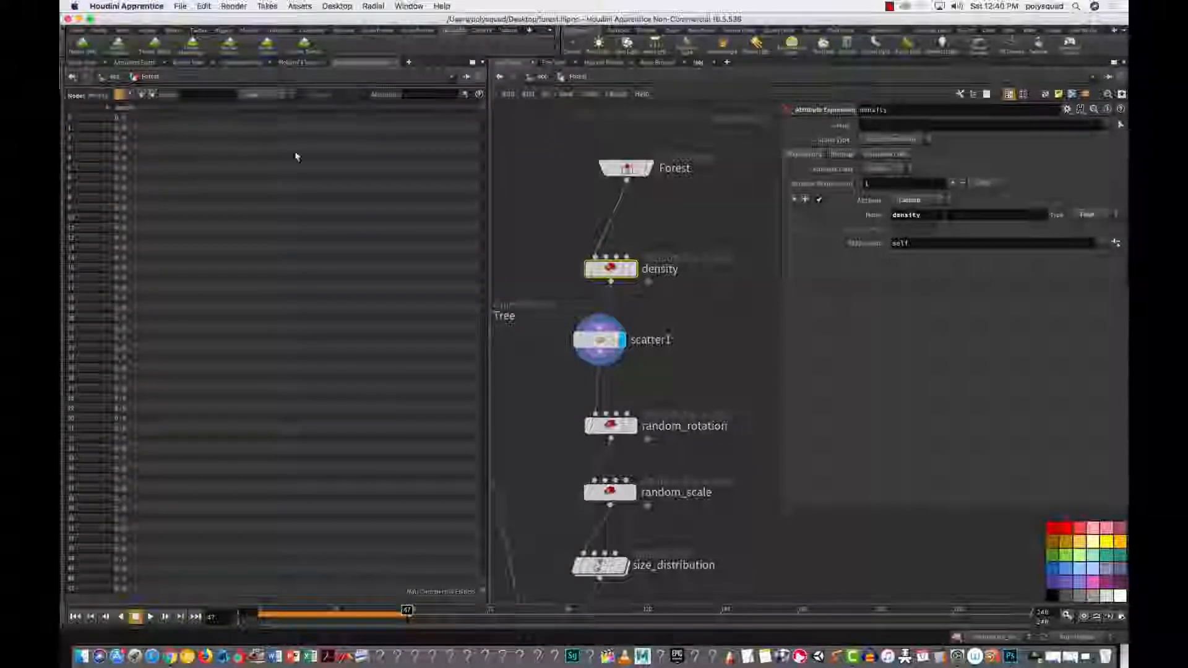
{"action": "left_click", "coordinate": [275, 96]}
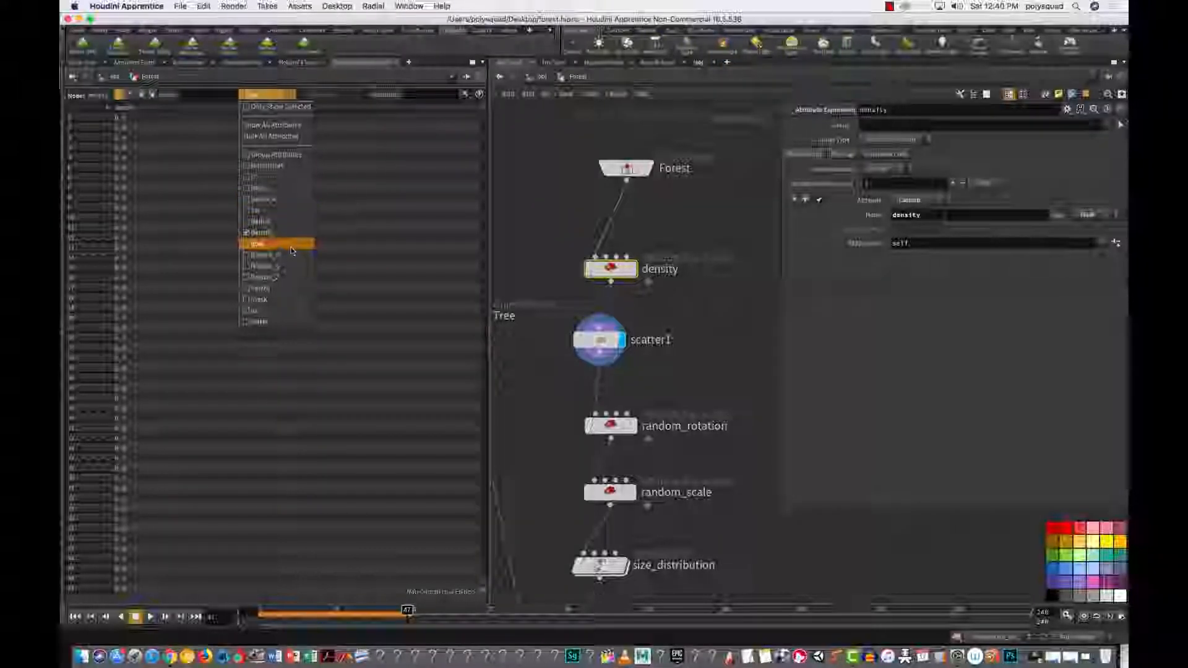
{"action": "left_click", "coordinate": [279, 212]}
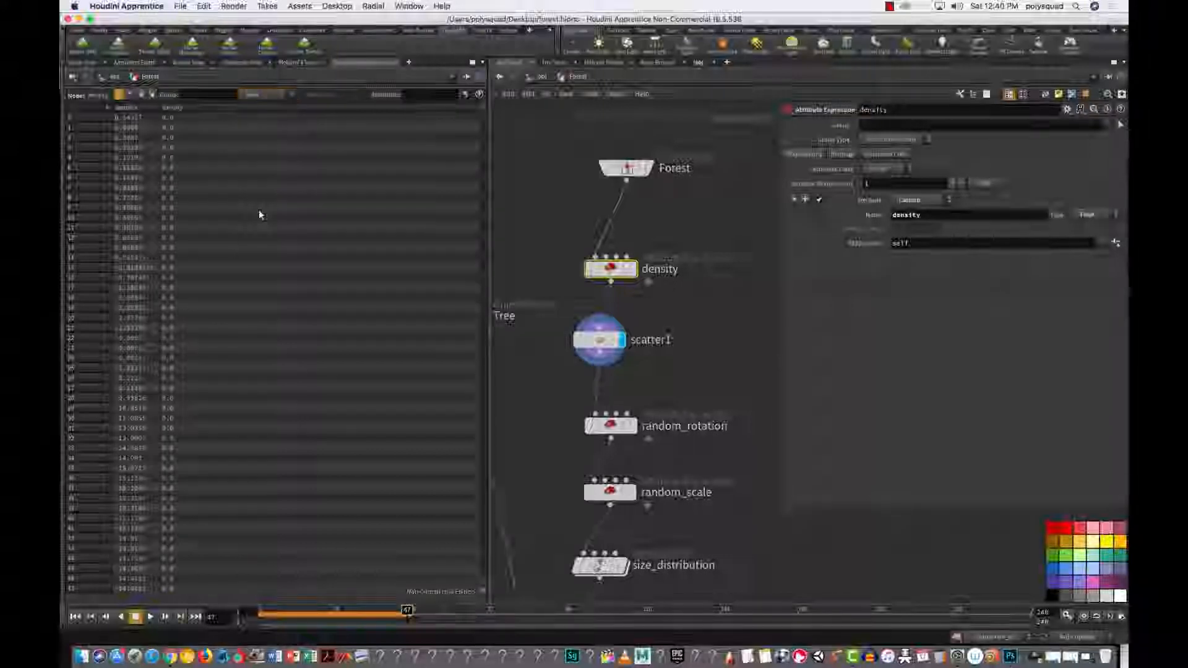
{"action": "left_click", "coordinate": [140, 106]}
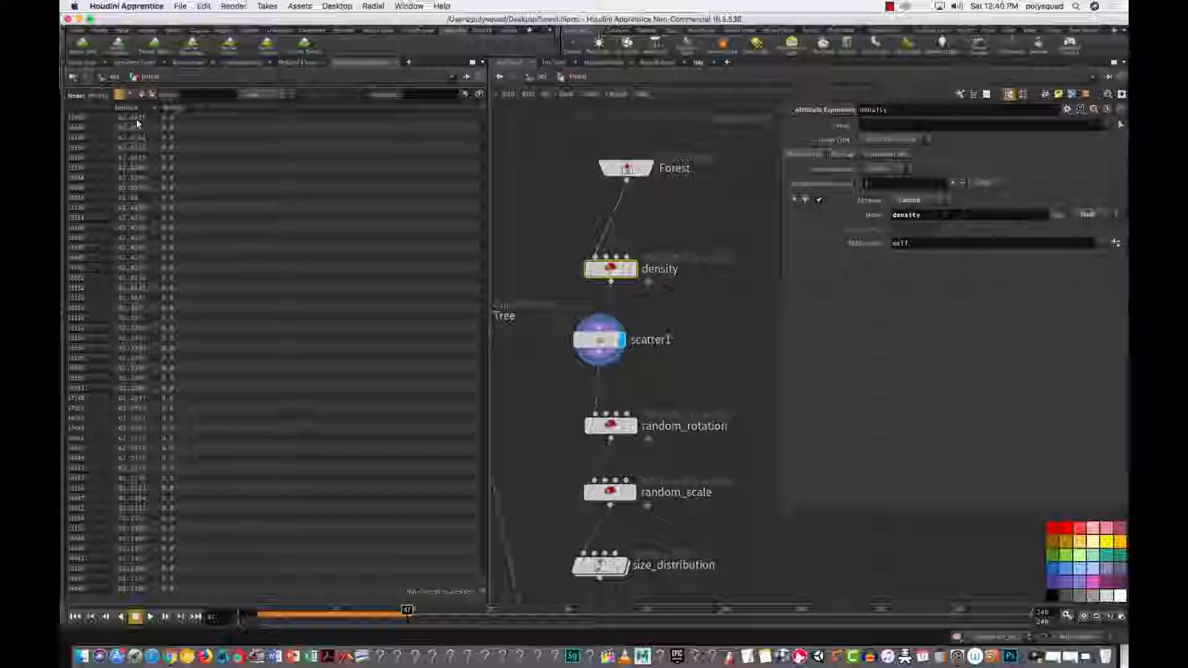
{"action": "left_click", "coordinate": [82, 62]}
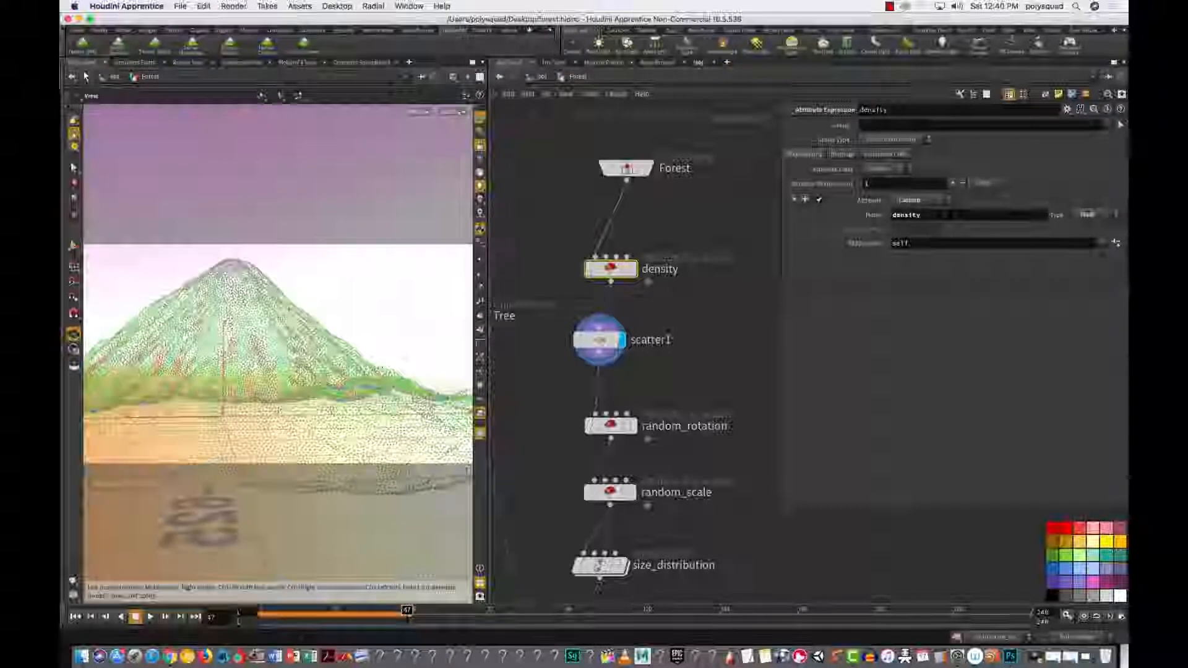
{"action": "double_click", "coordinate": [900, 242]}
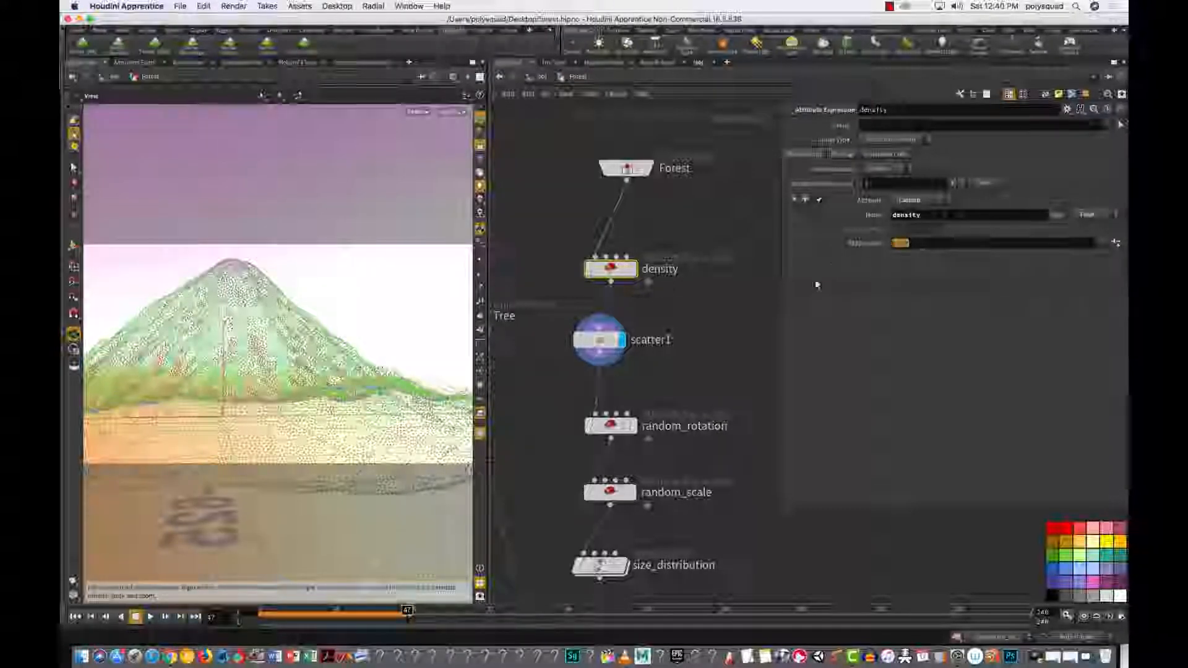
{"action": "type", "text": "@"}
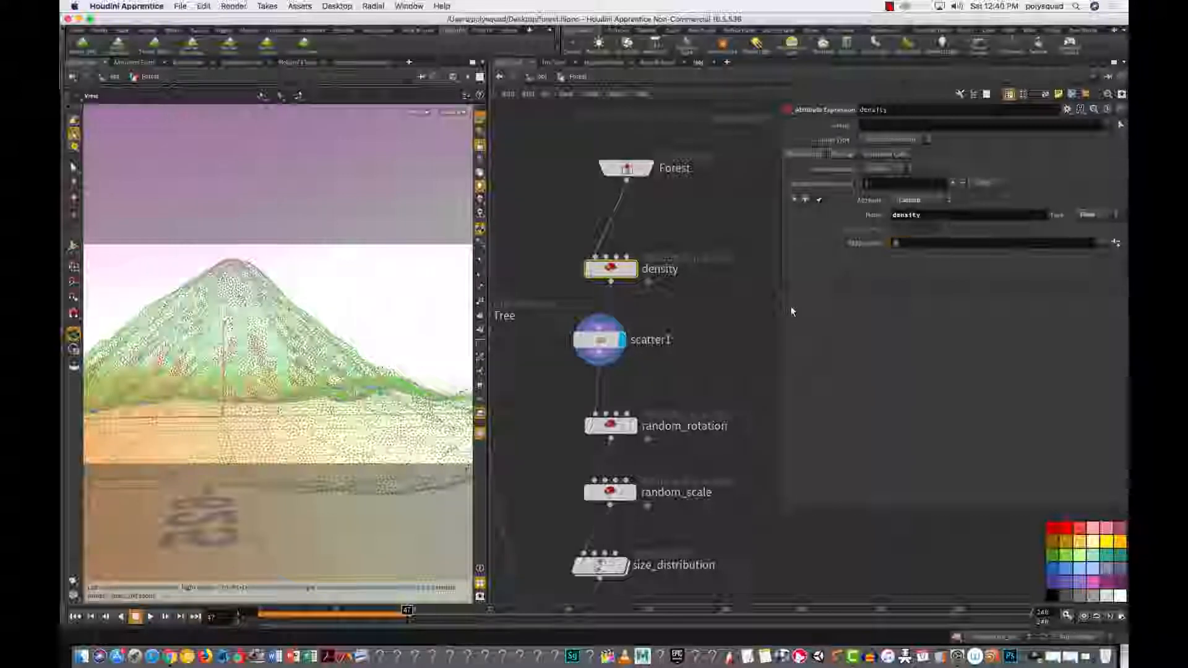
{"action": "type", "text": "dens"}
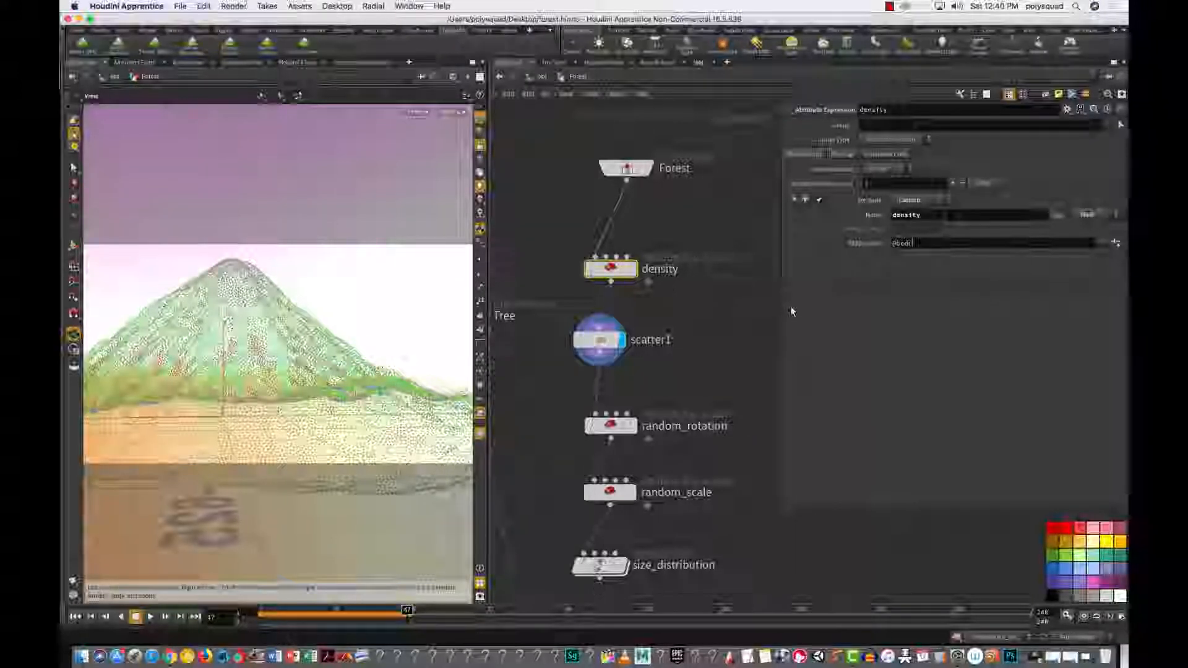
{"action": "type", "text": "ck"}
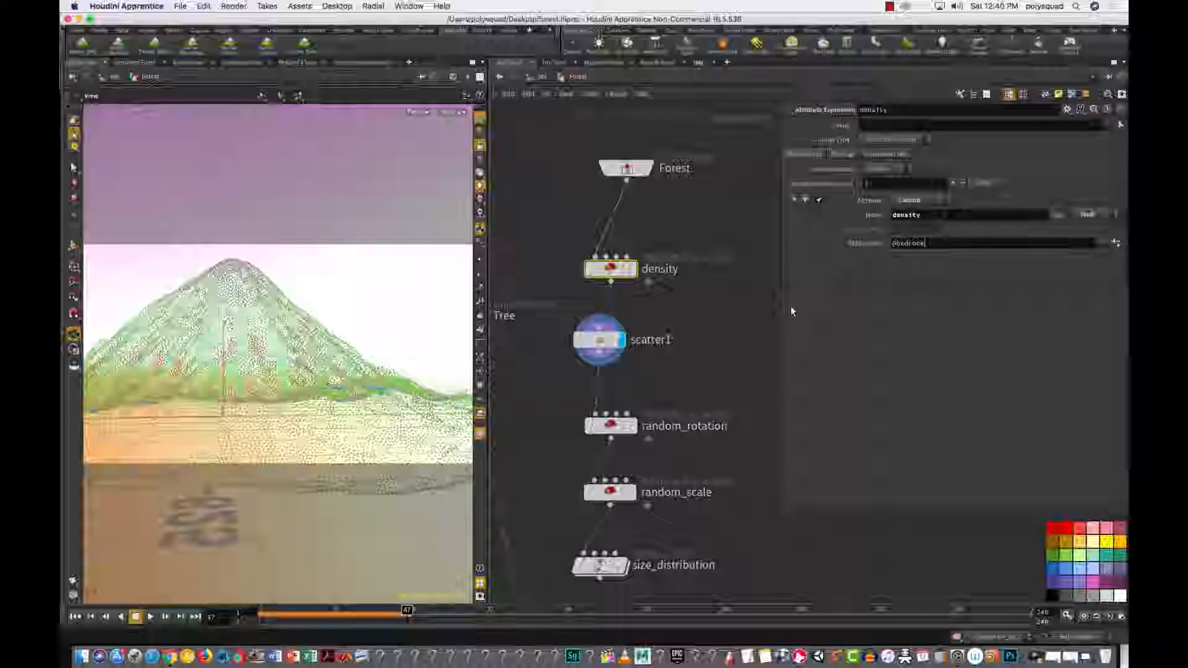
{"action": "left_click", "coordinate": [853, 371]}
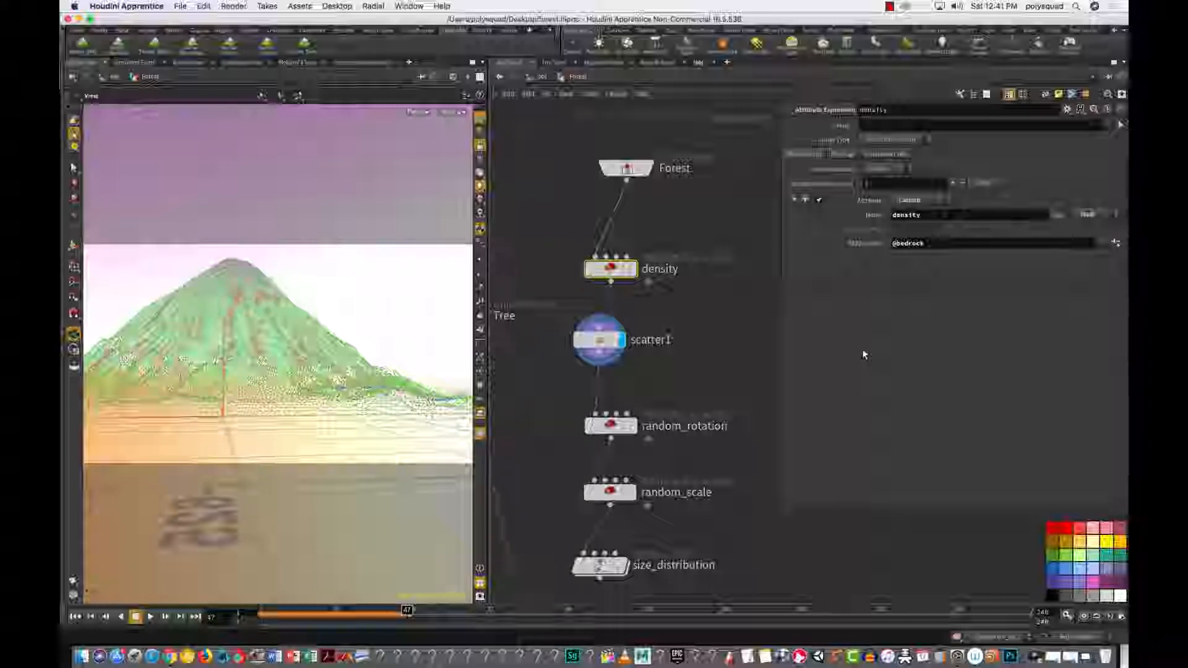
{"action": "left_click_drag", "start_coordinate": [279, 369], "coordinate": [302, 389]}
{"action": "scroll", "coordinate": [288, 374], "scroll_direction": "down", "scroll_amount": 6}
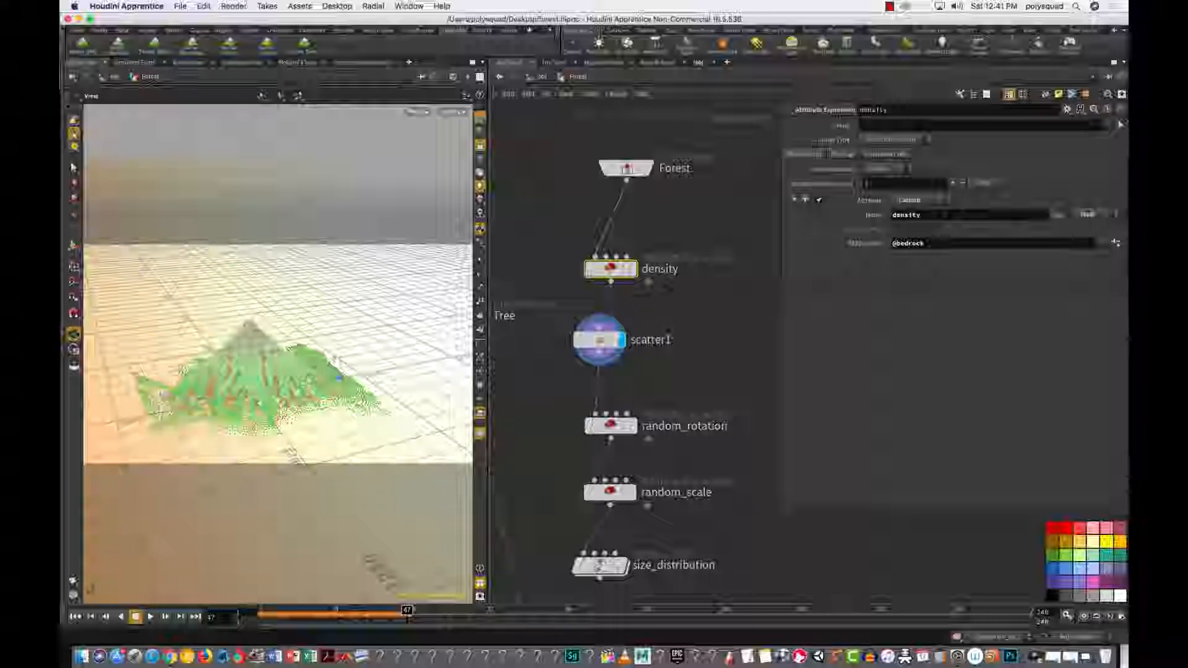
Step: Sort the density node's points by their bedrock values in the geometry spreadsheet
{"action": "left_click", "coordinate": [347, 63]}
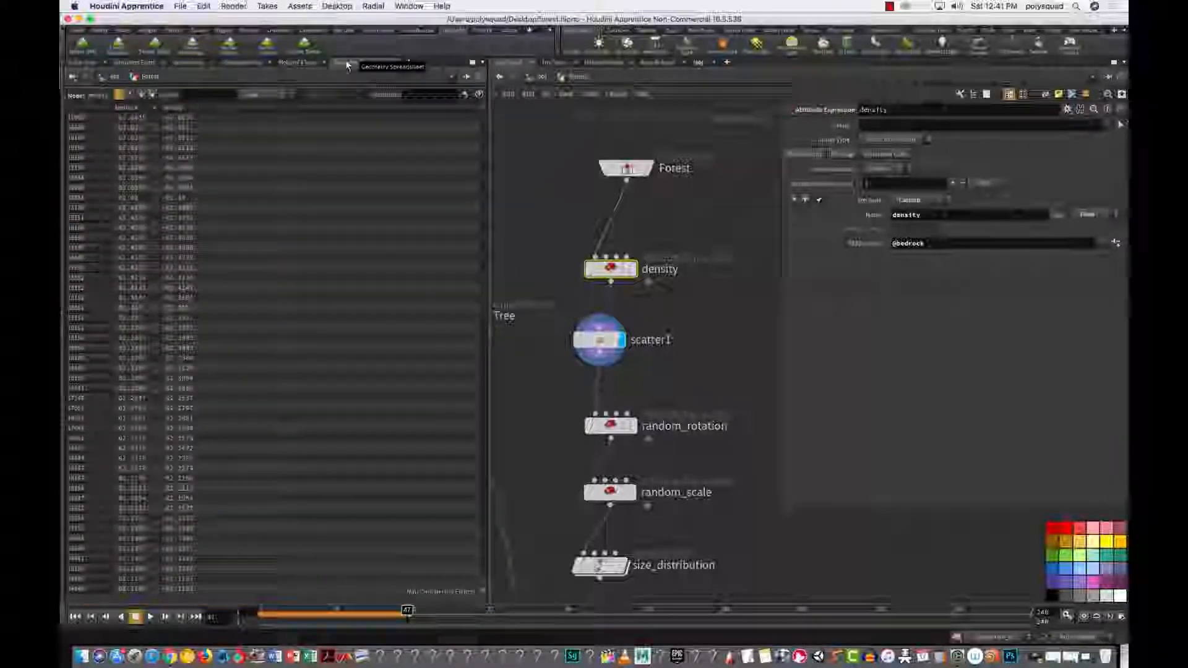
{"action": "left_click", "coordinate": [130, 109]}
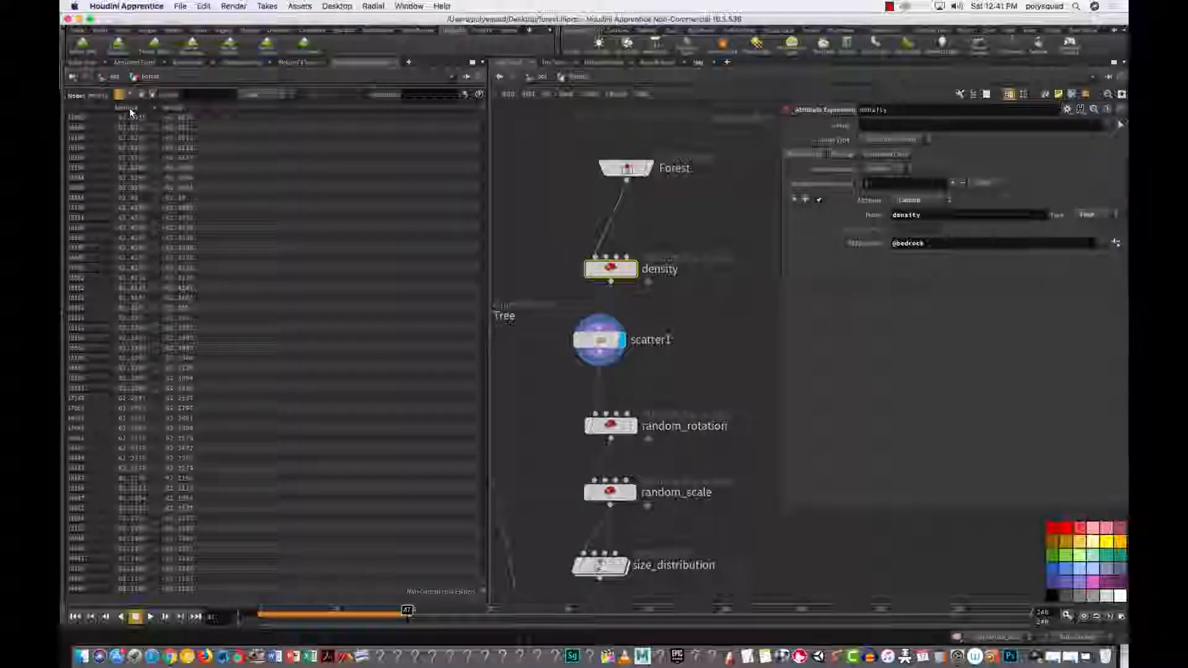
{"action": "left_click", "coordinate": [129, 108]}
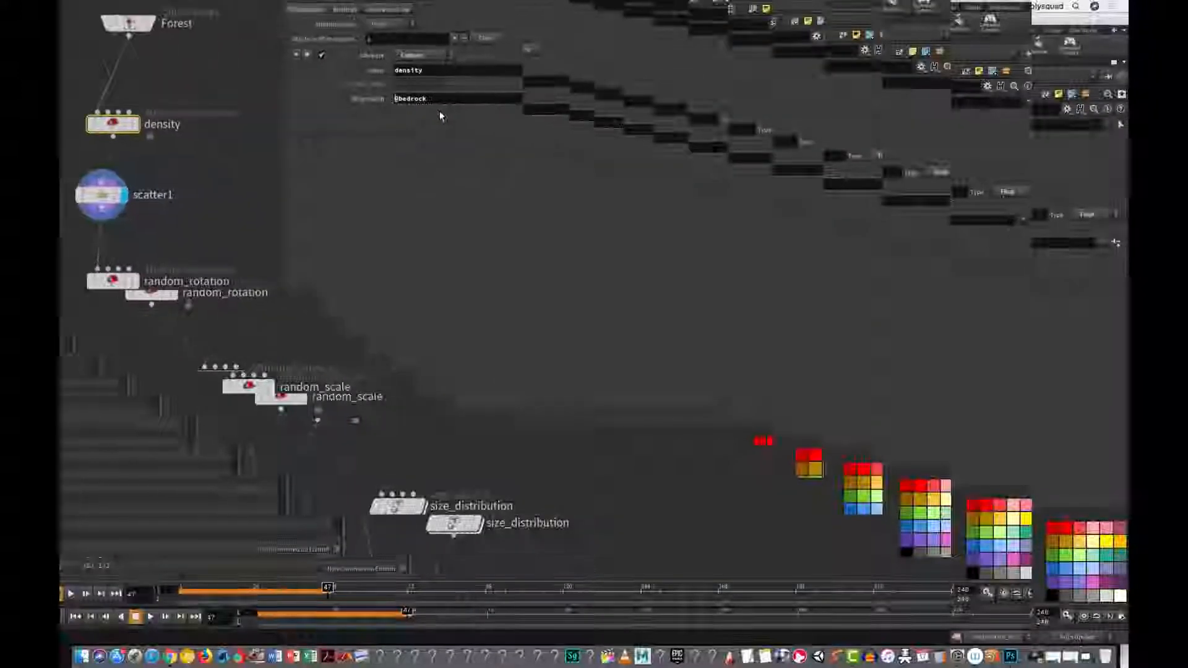
{"action": "type", "text": "fir"}
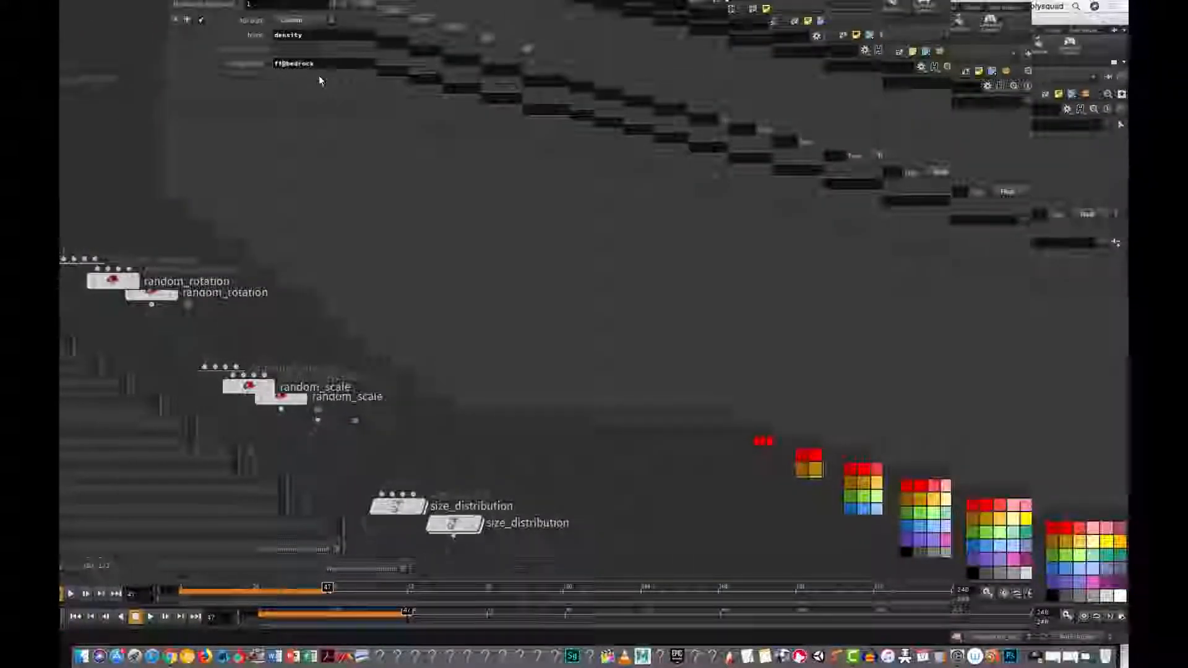
{"action": "key", "text": "BackSpace"}
{"action": "type", "text": "t"}
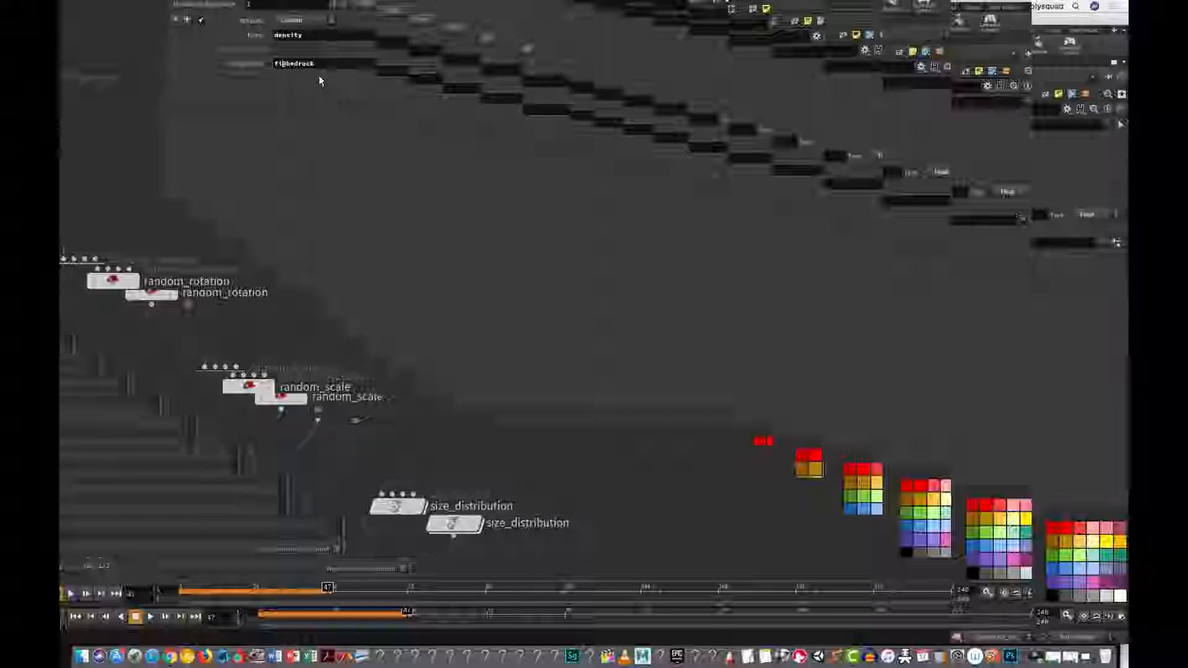
{"action": "type", "text": "("}
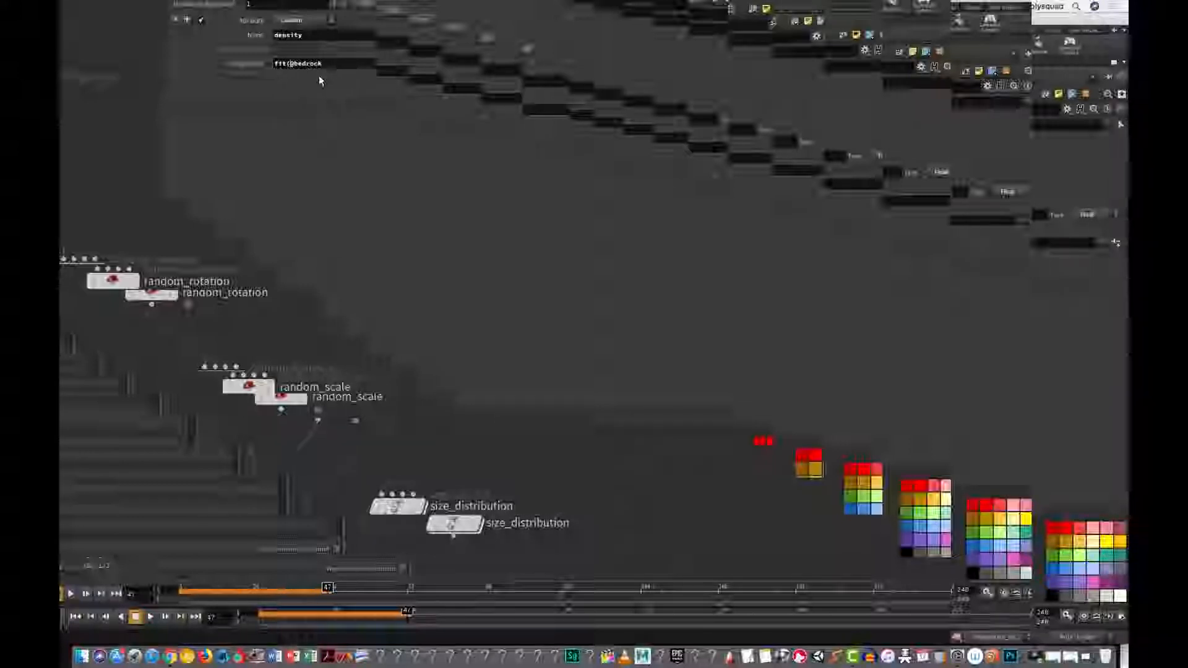
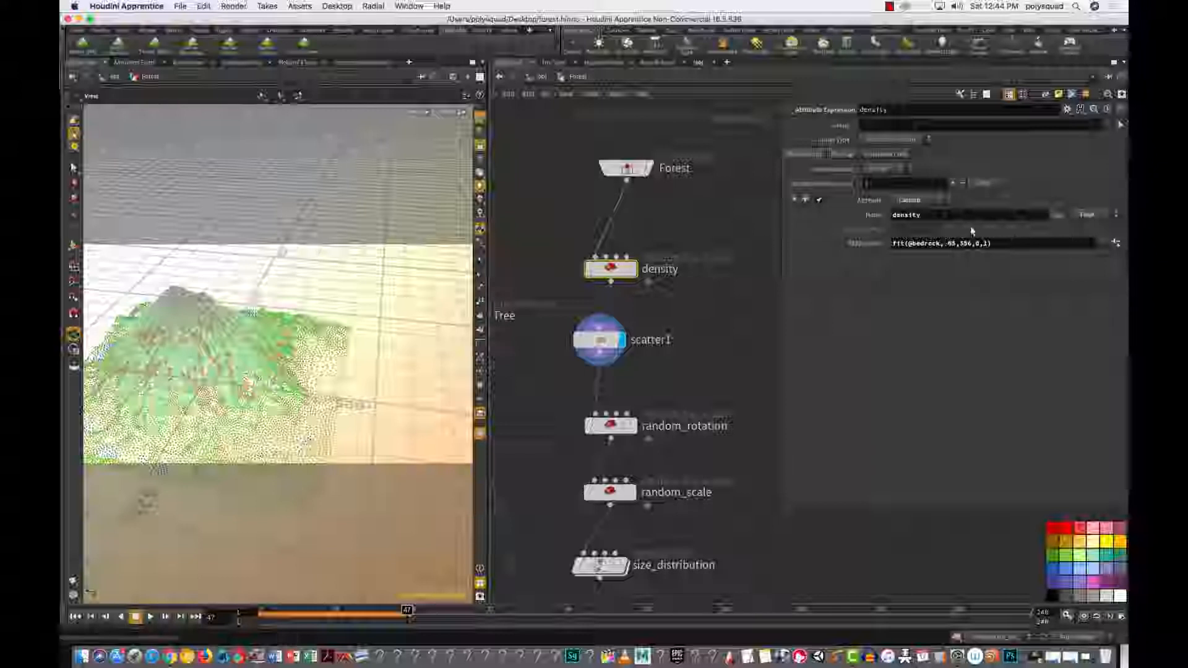
{"action": "right_click", "coordinate": [965, 242]}
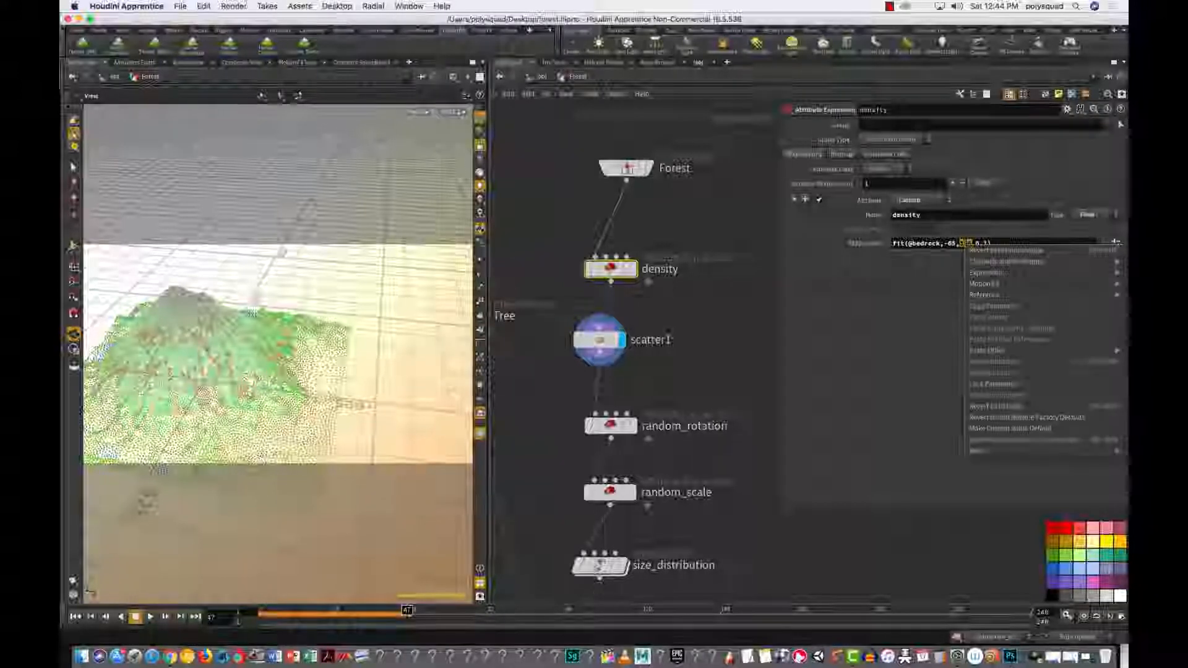
{"action": "mouse_move", "coordinate": [964, 244]}
{"action": "middle_mouse_down"}
{"action": "mouse_move", "coordinate": [938, 254]}
{"action": "mouse_move", "coordinate": [956, 251]}
{"action": "middle_mouse_up"}
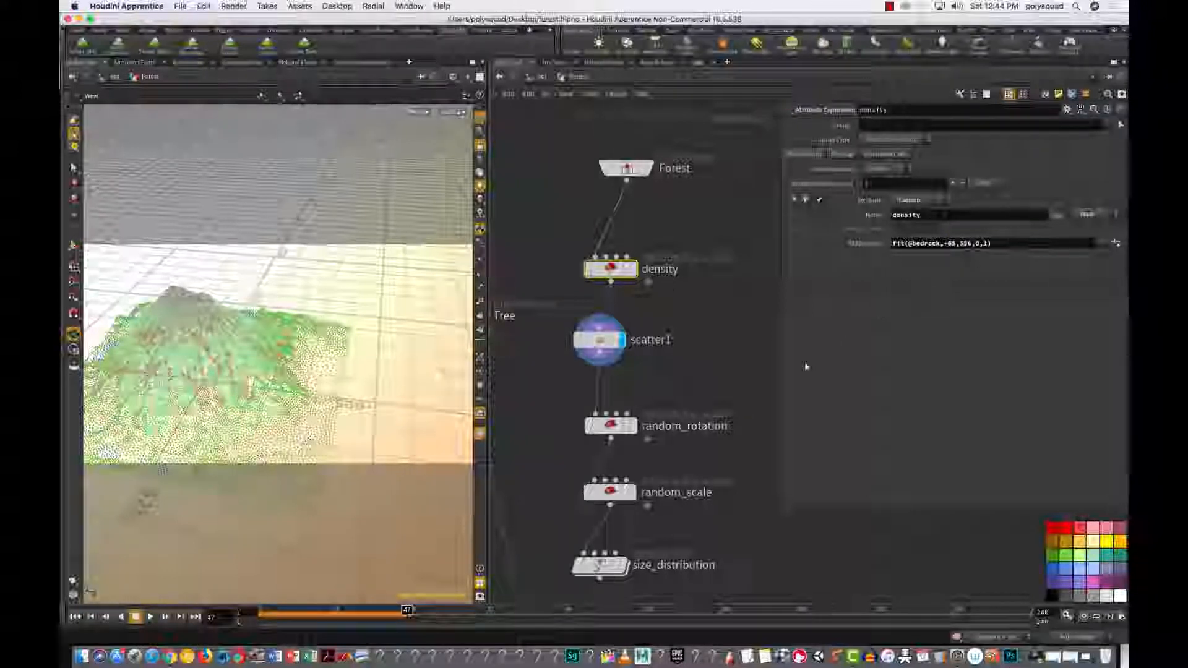
{"action": "left_click", "coordinate": [598, 340]}
{"action": "left_click", "coordinate": [604, 275]}
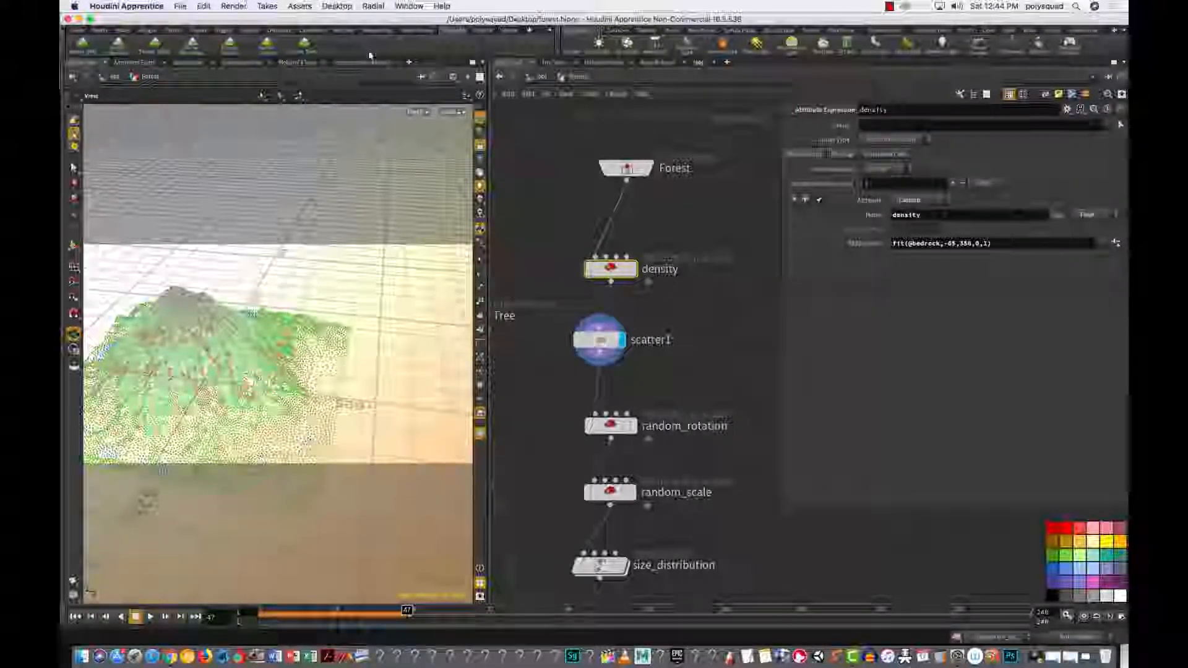
Step: Show the flow attribute beside bedrock and density in the density node's geometry spreadsheet
{"action": "left_click", "coordinate": [368, 62]}
{"action": "left_click", "coordinate": [267, 95]}
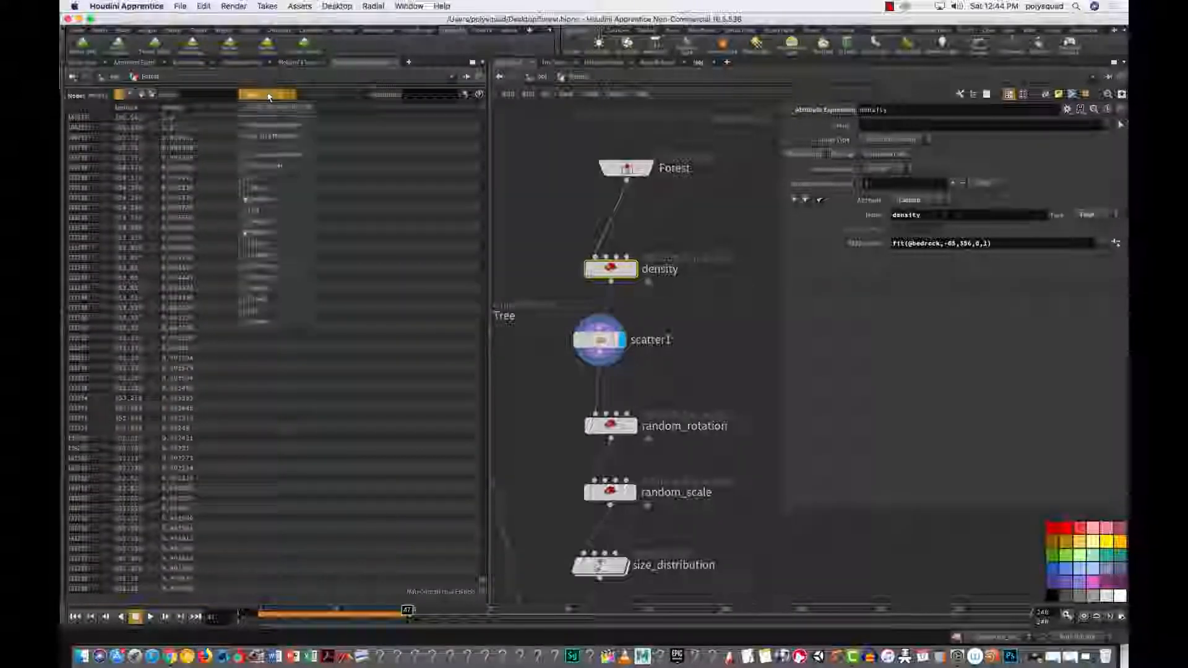
{"action": "left_click", "coordinate": [272, 107]}
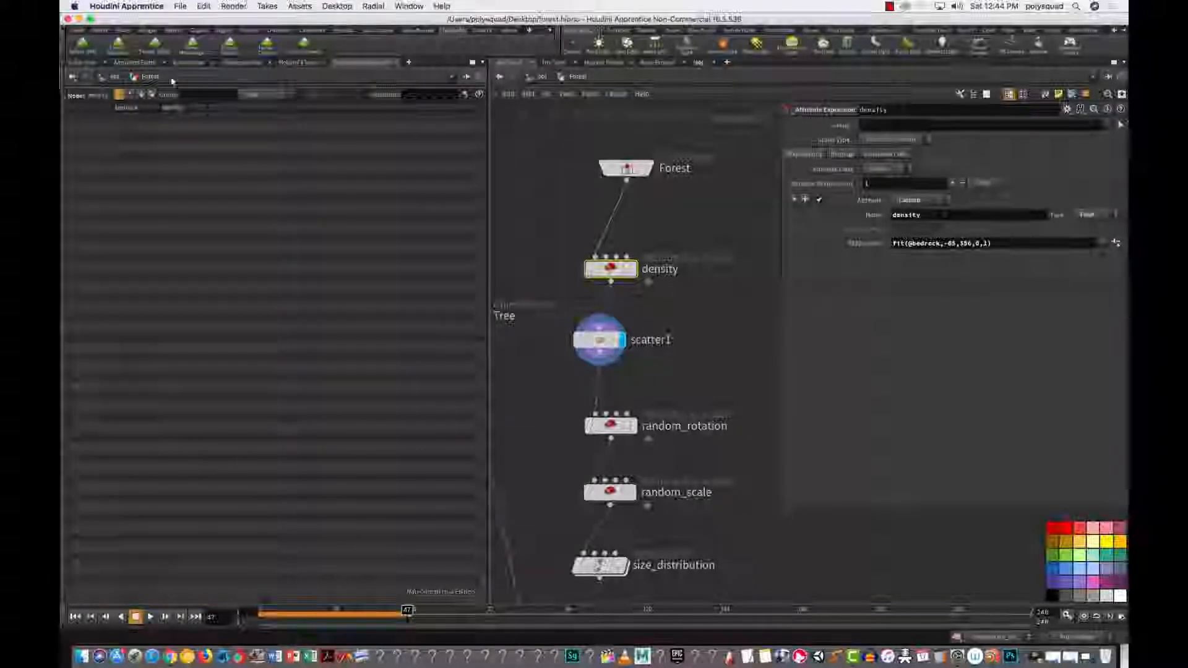
{"action": "left_click", "coordinate": [268, 95]}
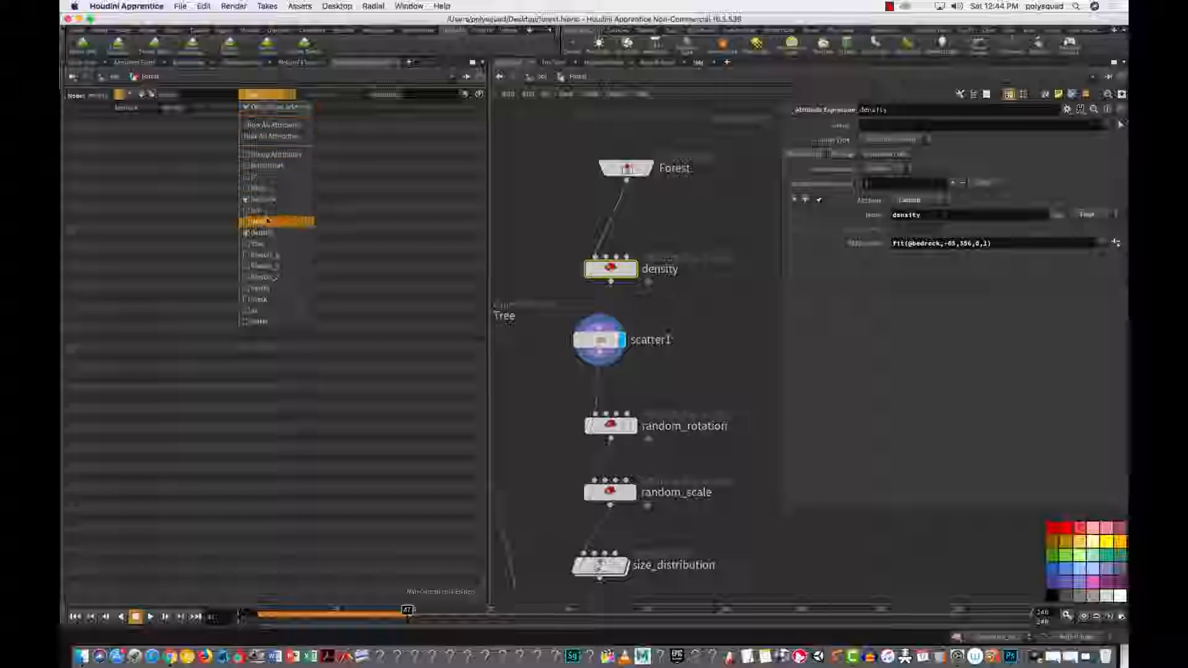
{"action": "left_click", "coordinate": [261, 244]}
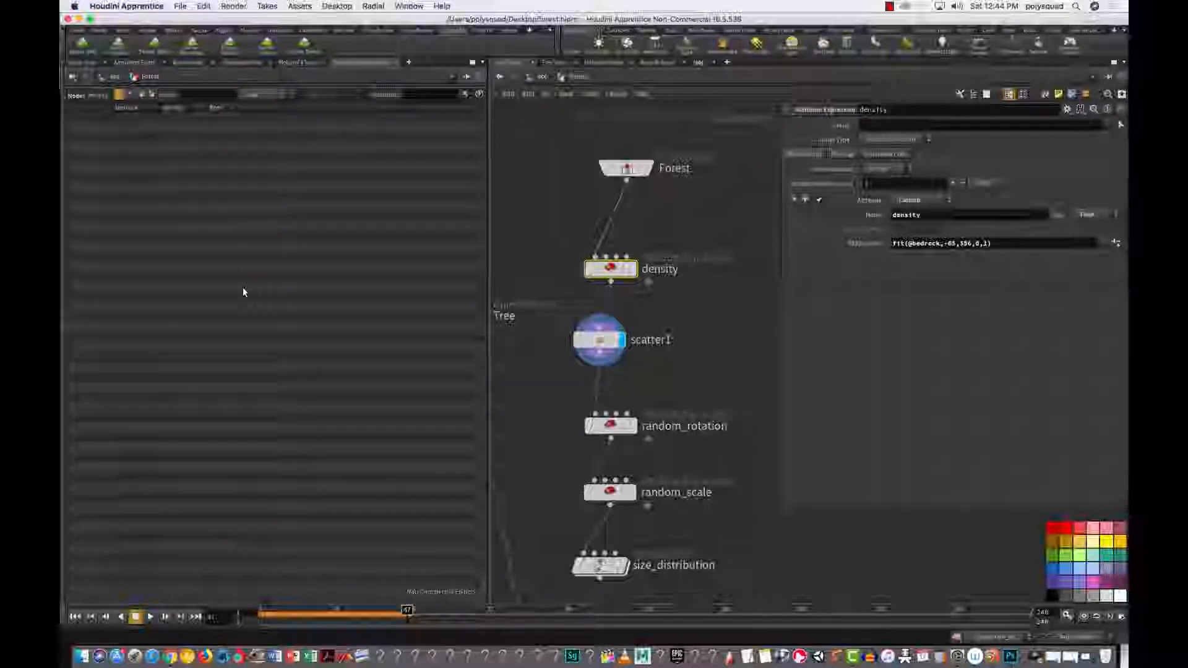
Step: Display the output of the Forest node in the scene view and move the density node slightly sideways
{"action": "mouse_move", "coordinate": [630, 260]}
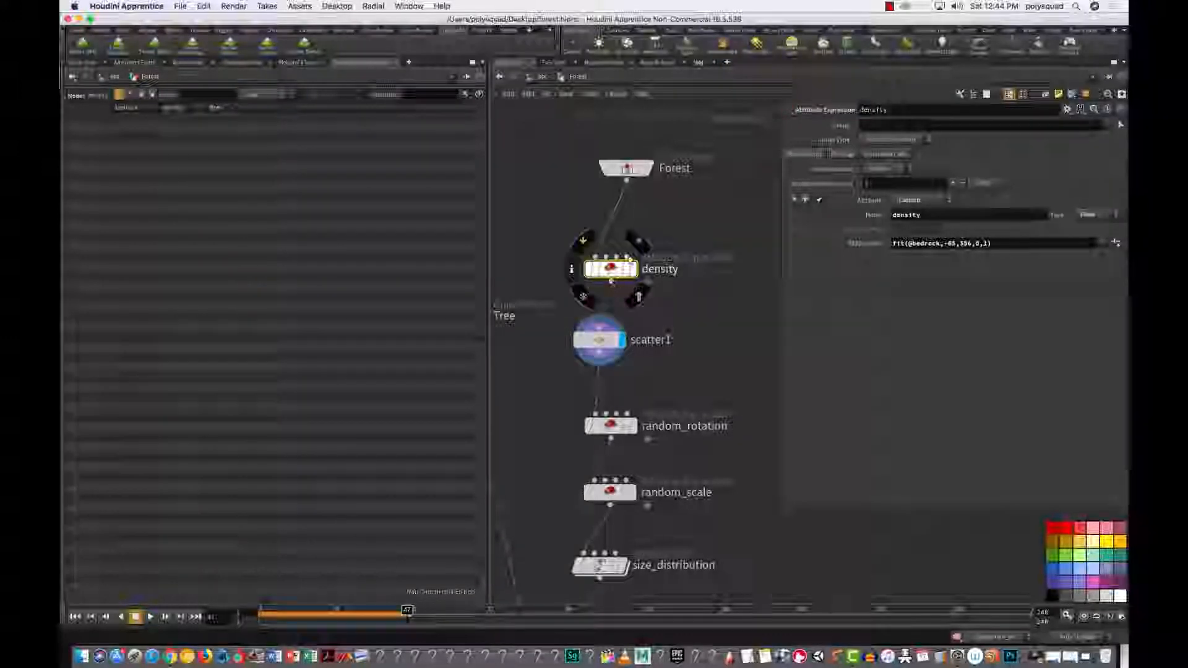
{"action": "left_click", "coordinate": [627, 176]}
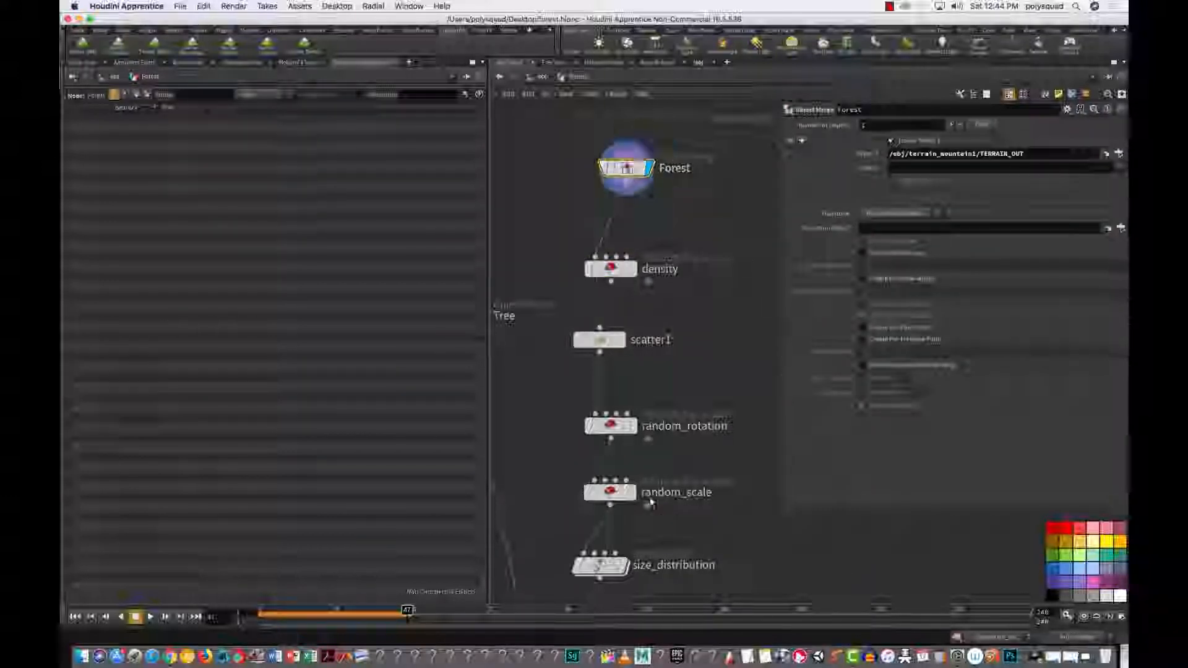
{"action": "left_click", "coordinate": [82, 62]}
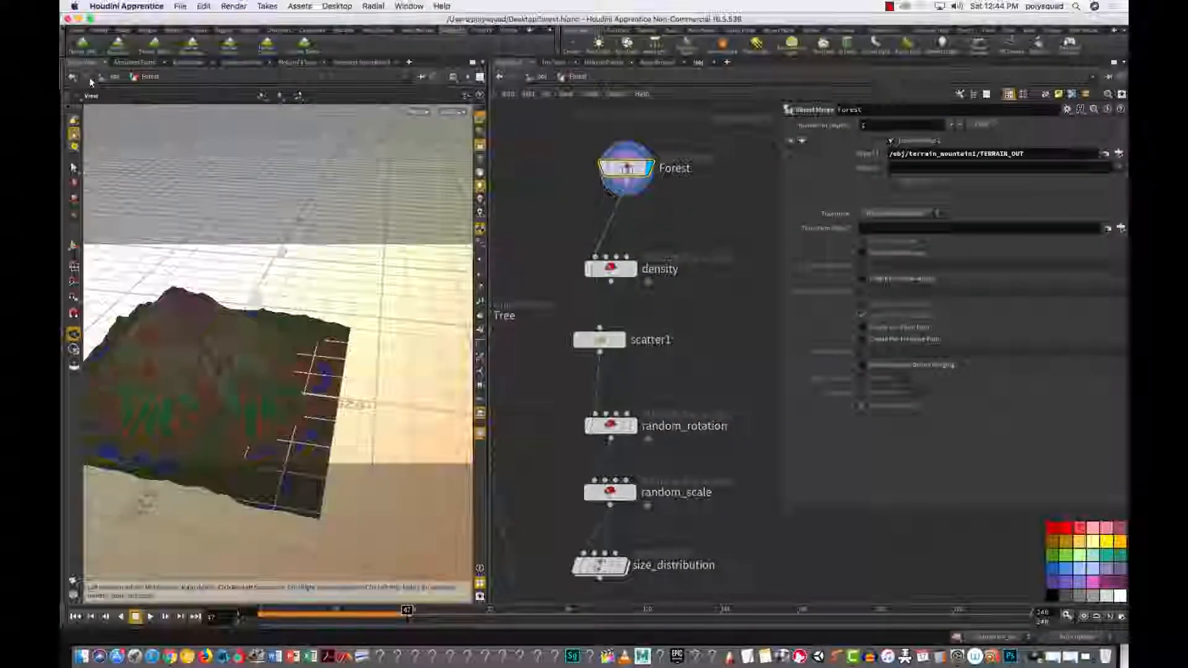
{"action": "left_click_drag", "start_coordinate": [620, 274], "coordinate": [629, 275]}
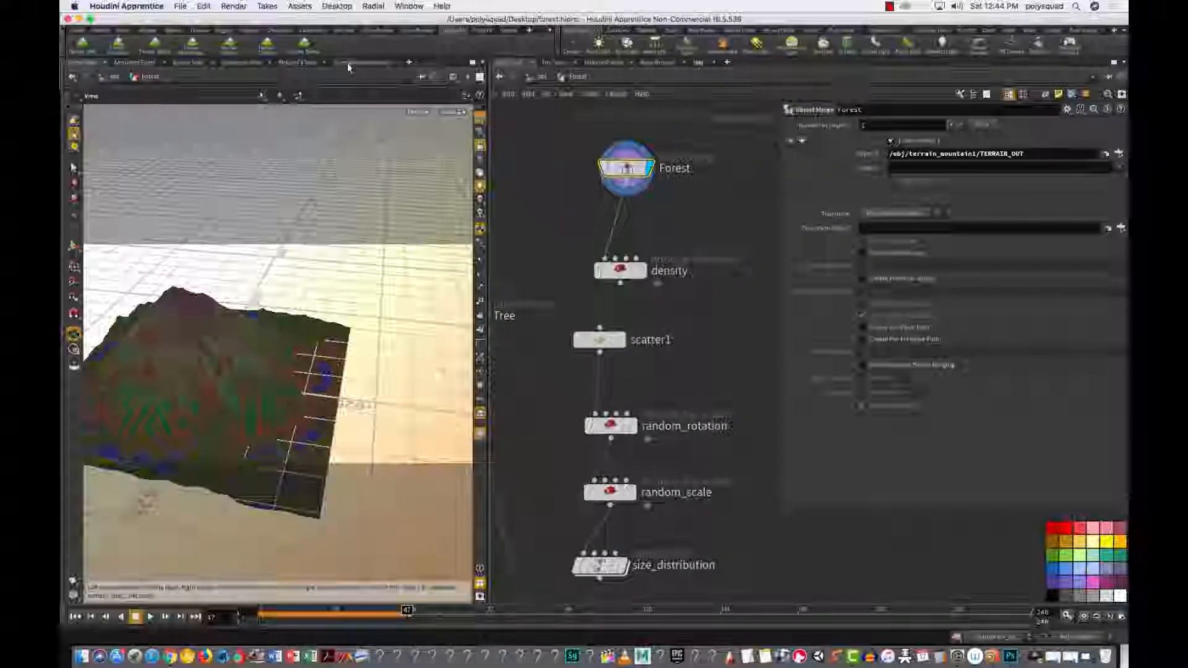
Step: Check which vertex attributes the Forest node offers in the geometry spreadsheet and return to the scene view
{"action": "left_click", "coordinate": [348, 62]}
{"action": "left_click", "coordinate": [123, 96]}
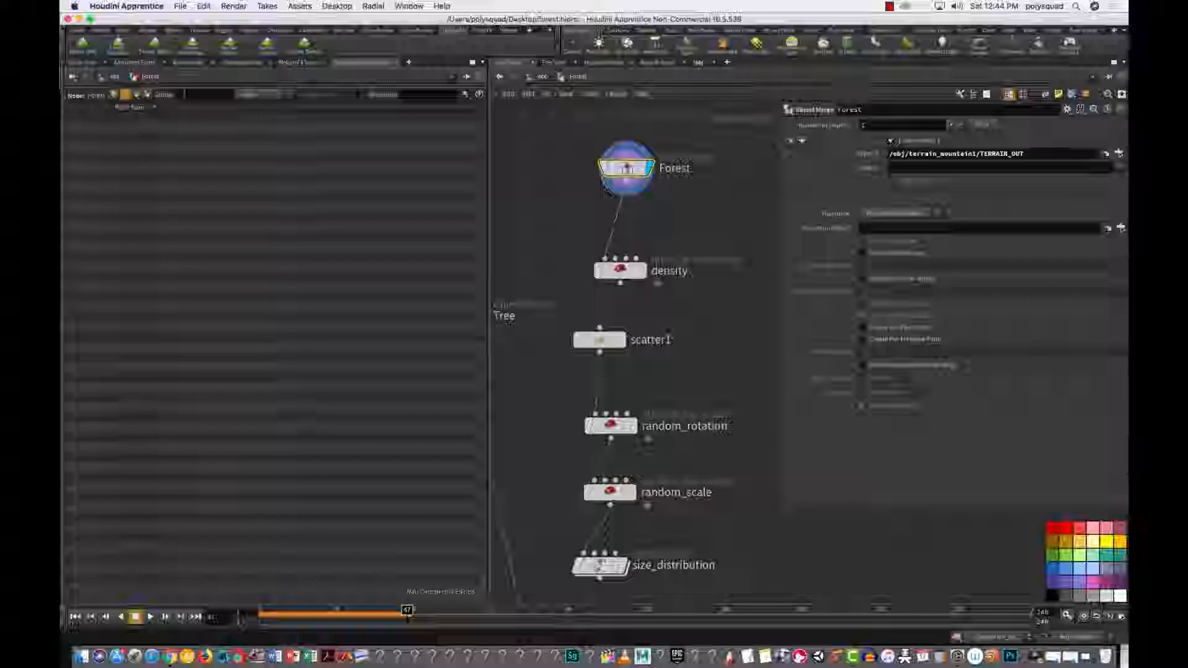
{"action": "left_click", "coordinate": [264, 94]}
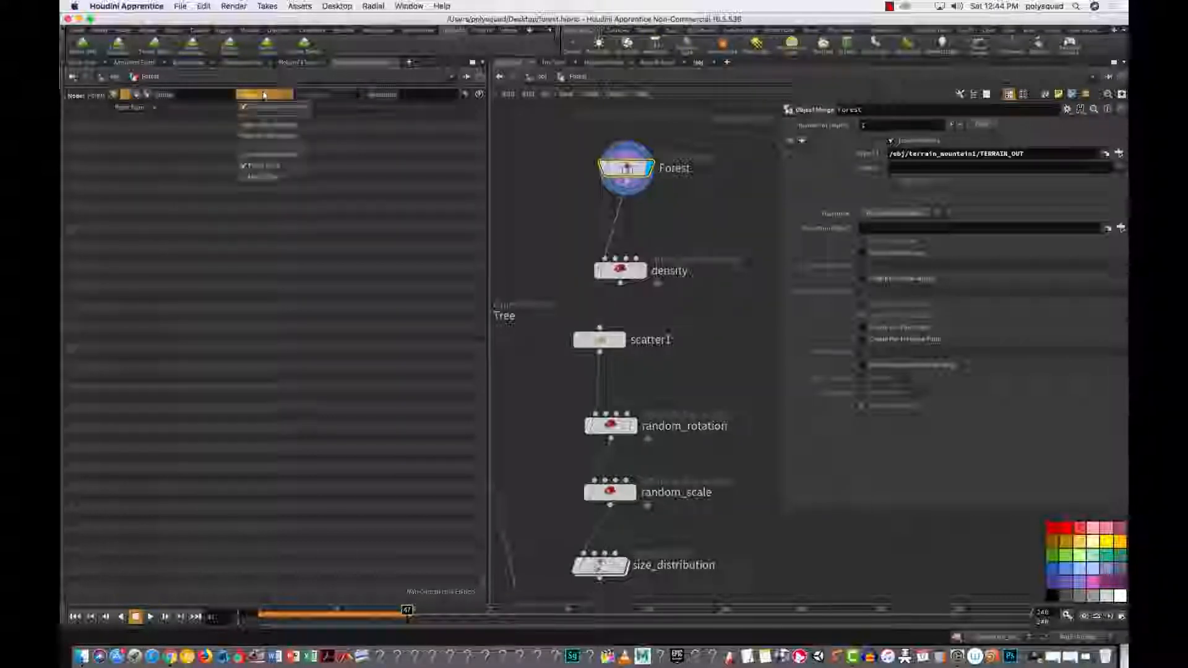
{"action": "left_click", "coordinate": [599, 256]}
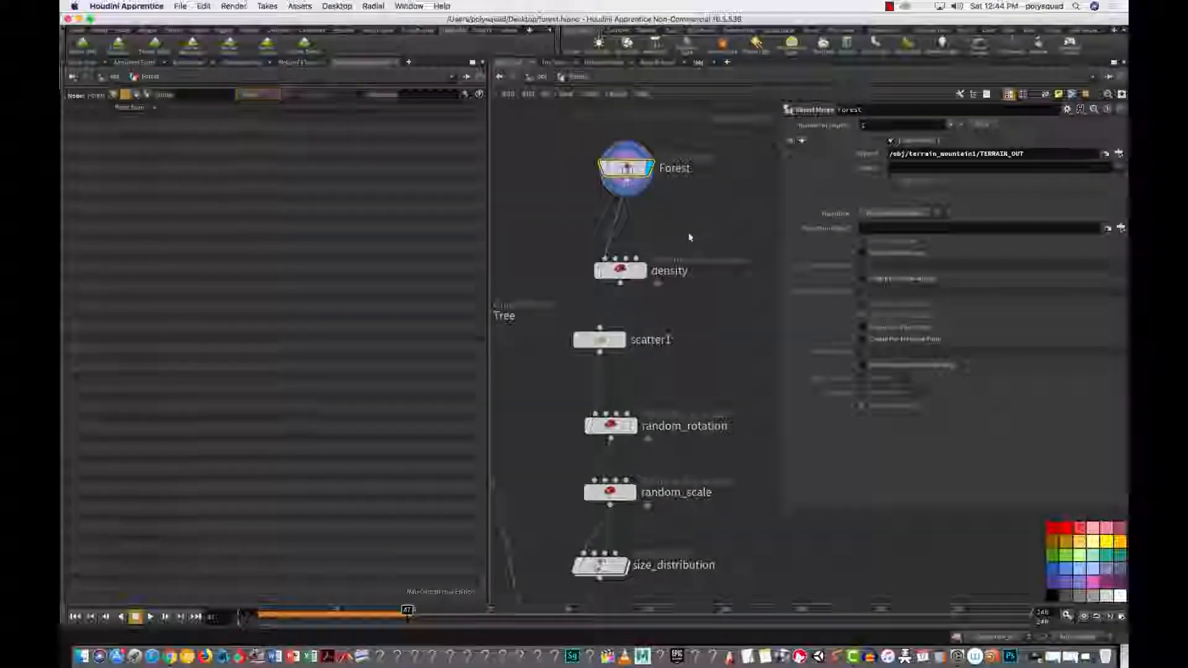
{"action": "mouse_move", "coordinate": [631, 273]}
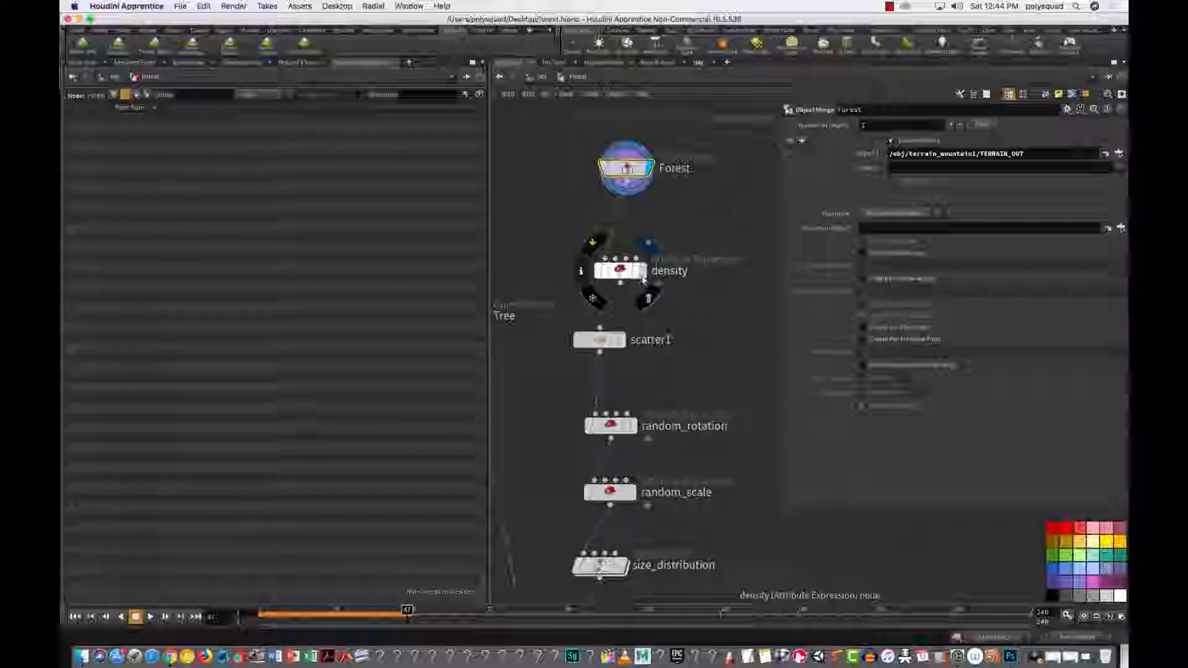
{"action": "left_click", "coordinate": [643, 279]}
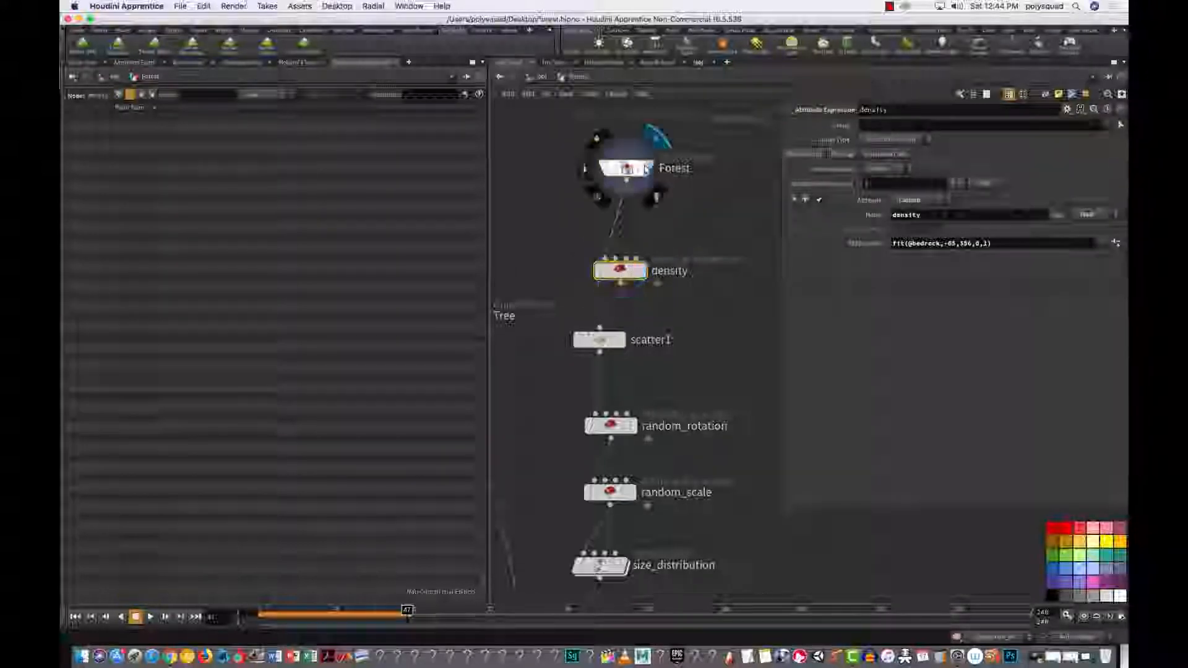
{"action": "left_click", "coordinate": [645, 168]}
{"action": "left_click", "coordinate": [86, 62]}
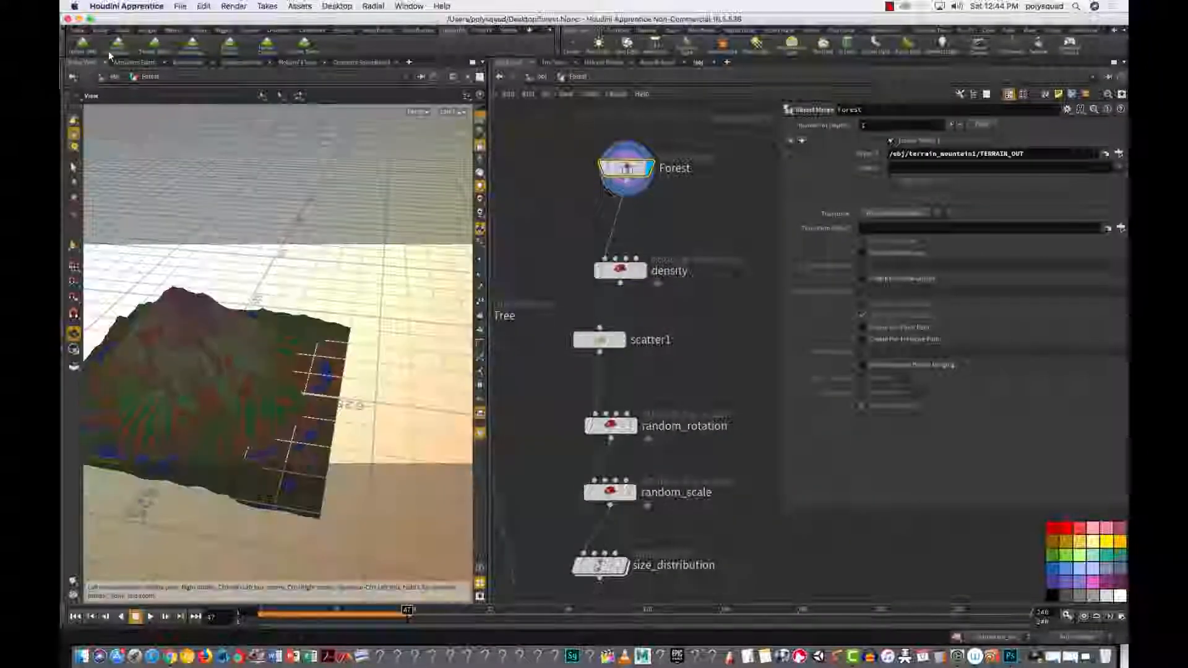
Step: Open an additional Geometry Spreadsheet pane for the Forest node
{"action": "left_click", "coordinate": [409, 62]}
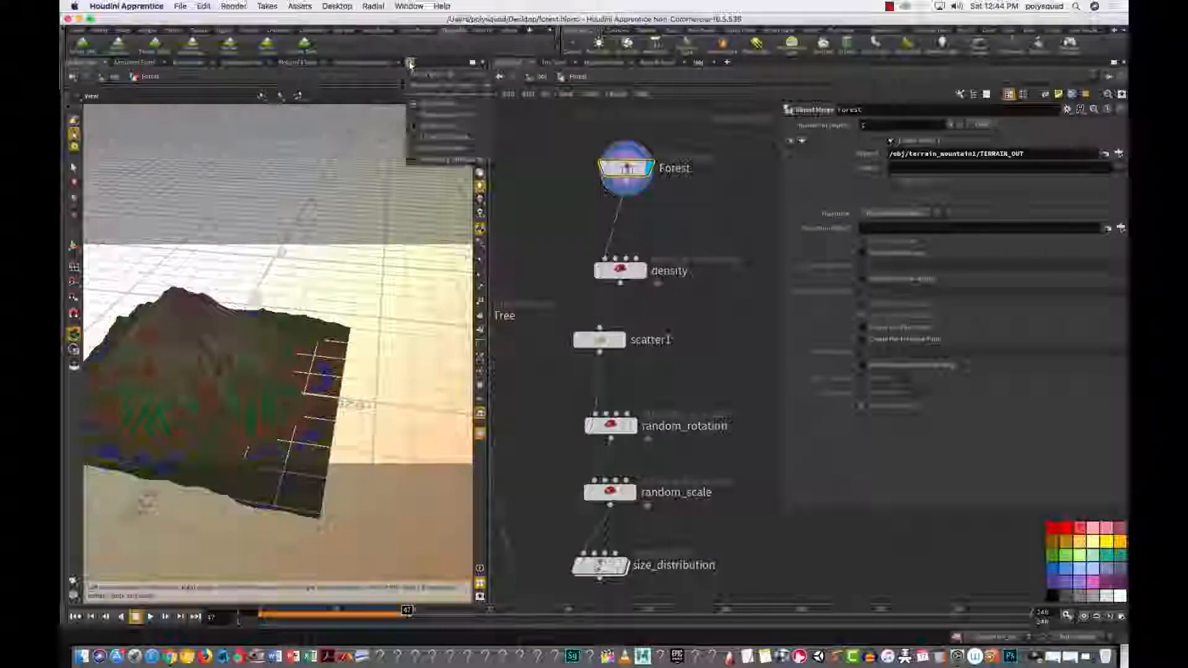
{"action": "mouse_move", "coordinate": [449, 85]}
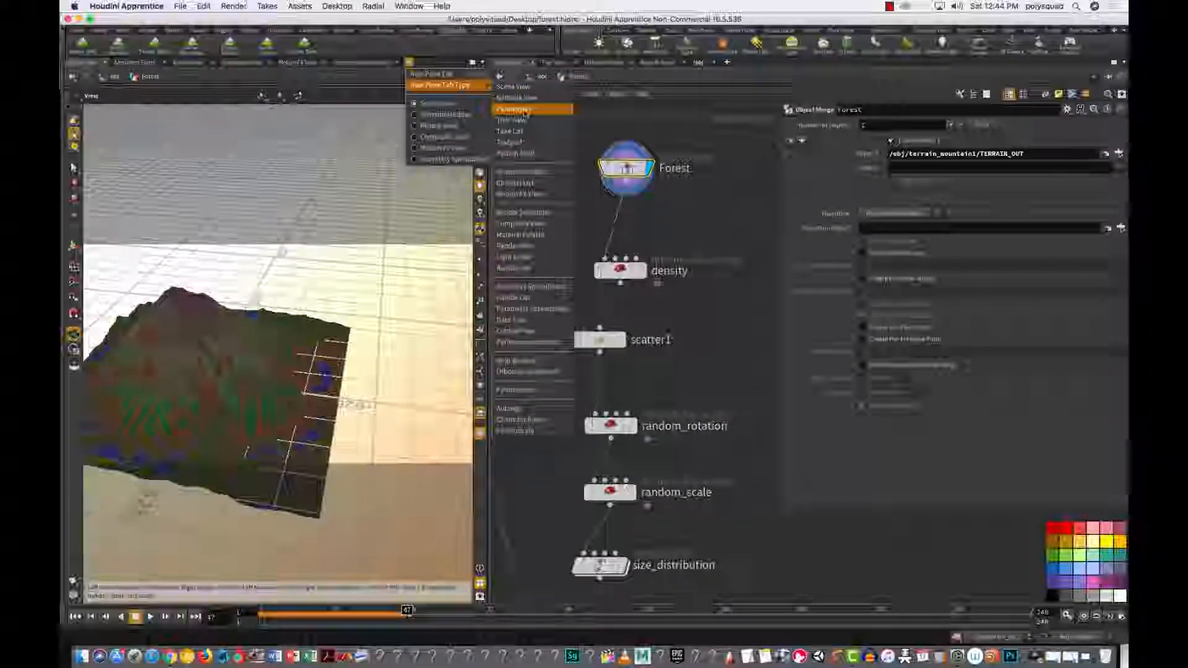
{"action": "left_click", "coordinate": [540, 285]}
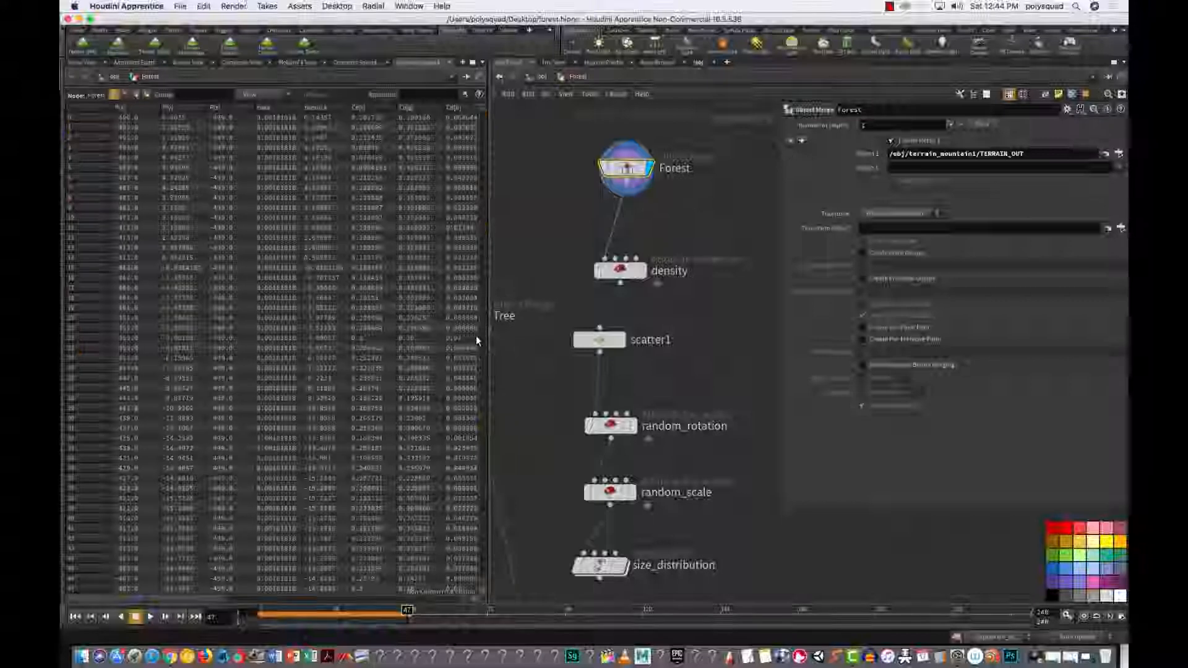
Step: Show only the flow attribute in the new geometry spreadsheet and sort the points by its values
{"action": "left_click", "coordinate": [266, 95]}
{"action": "left_click", "coordinate": [267, 135]}
{"action": "left_click", "coordinate": [265, 95]}
{"action": "left_click", "coordinate": [260, 233]}
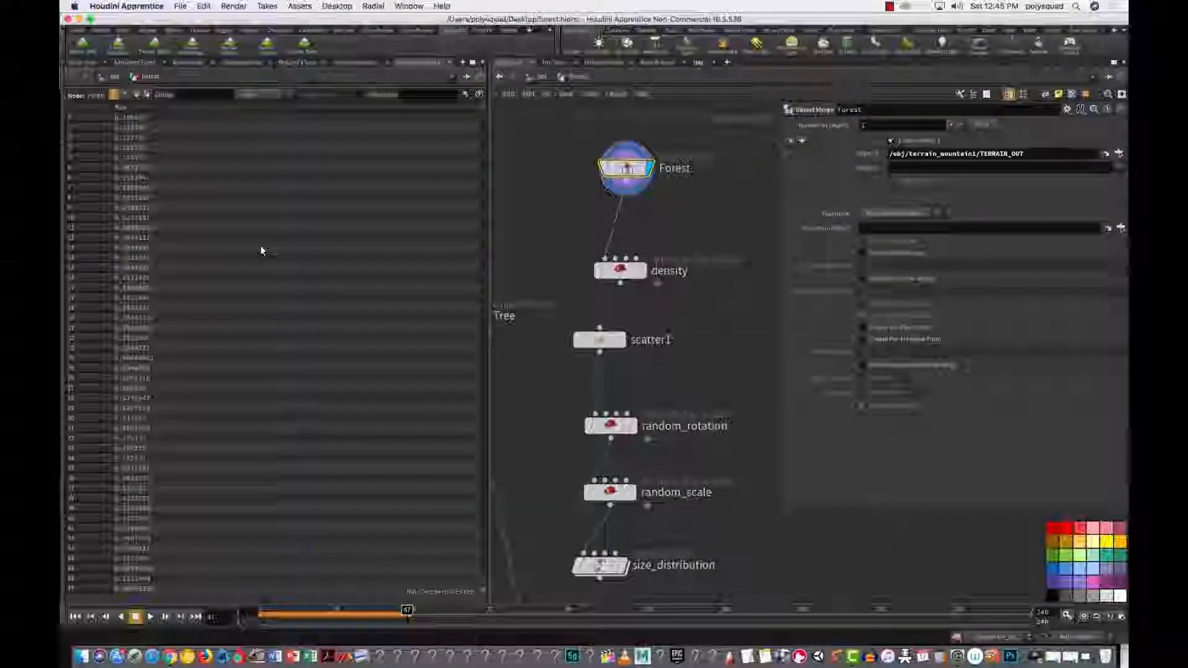
{"action": "left_click", "coordinate": [140, 108]}
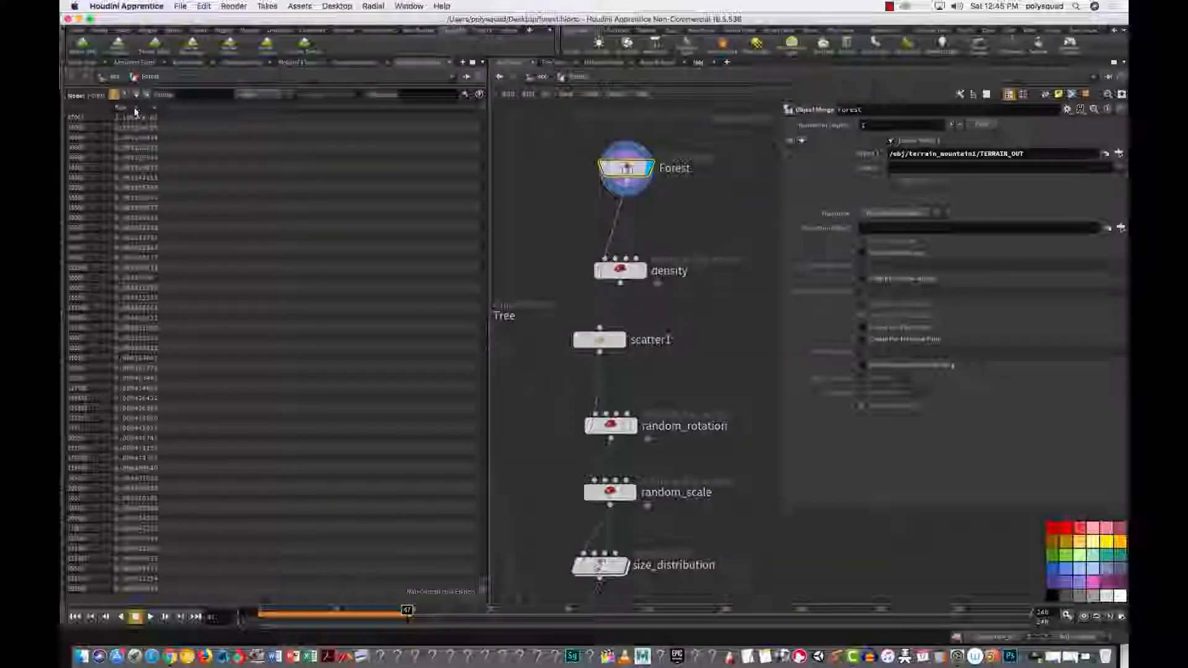
Step: Reverse the sort order of the flow values and replace bedrock with flow in the density node's fit expression
{"action": "left_click", "coordinate": [134, 108]}
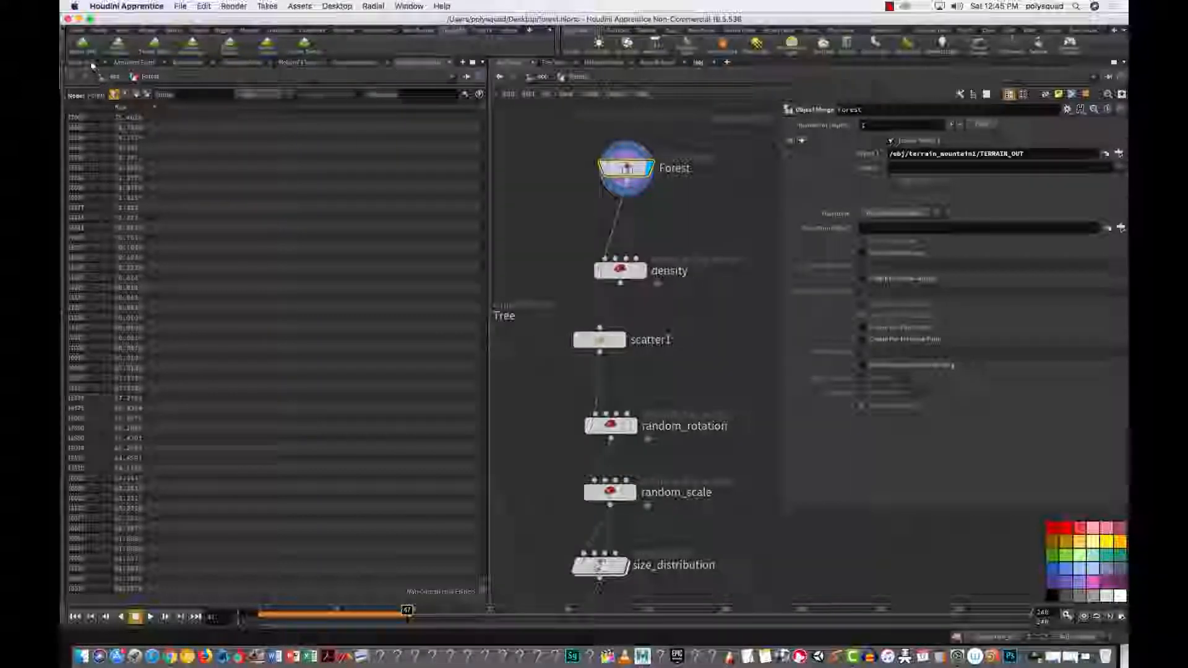
{"action": "left_click", "coordinate": [90, 63]}
{"action": "left_click", "coordinate": [601, 266]}
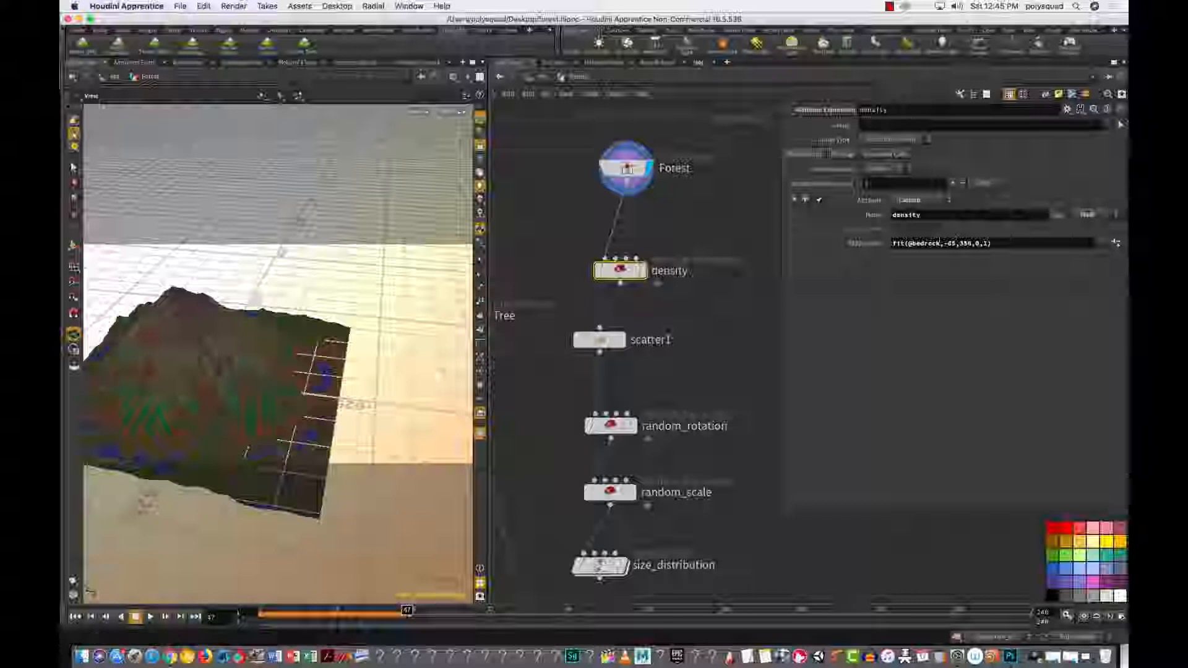
{"action": "left_click_drag", "start_coordinate": [916, 244], "coordinate": [928, 244]}
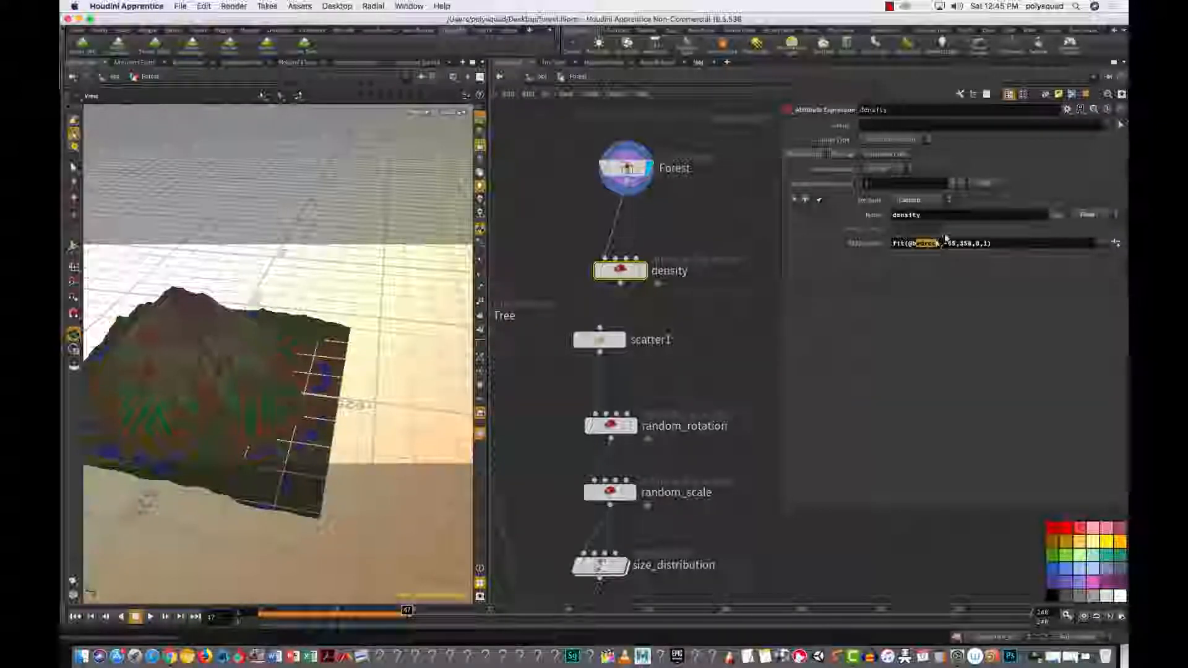
{"action": "key", "text": "BackSpace"}
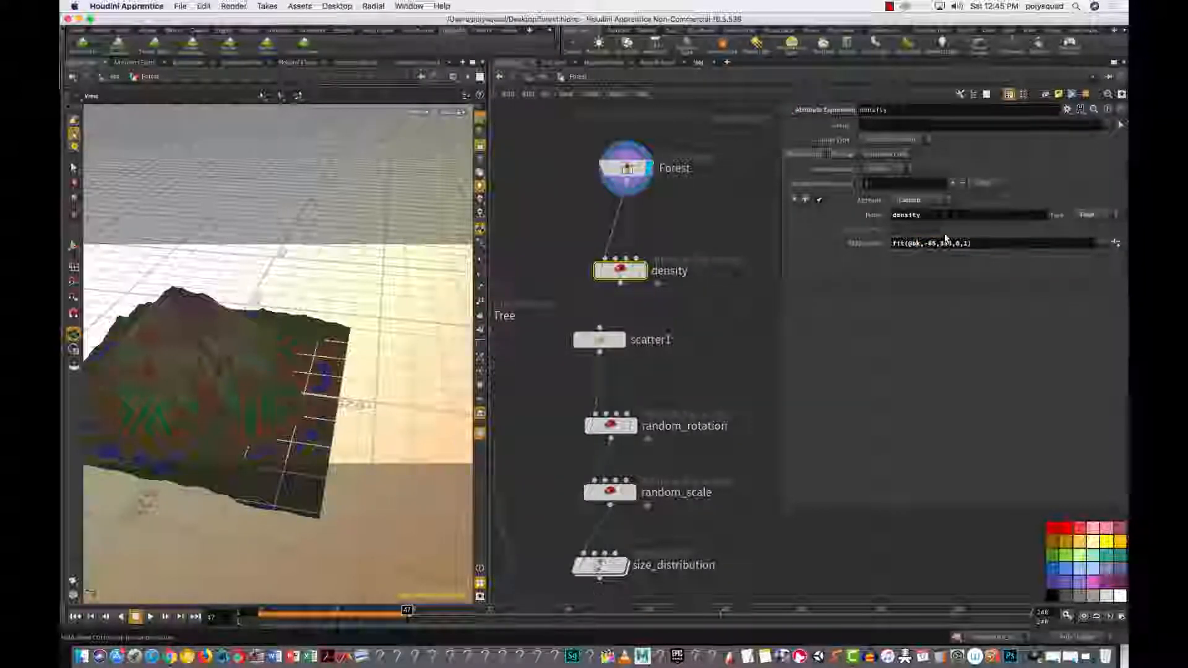
{"action": "key", "text": "BackSpace"}
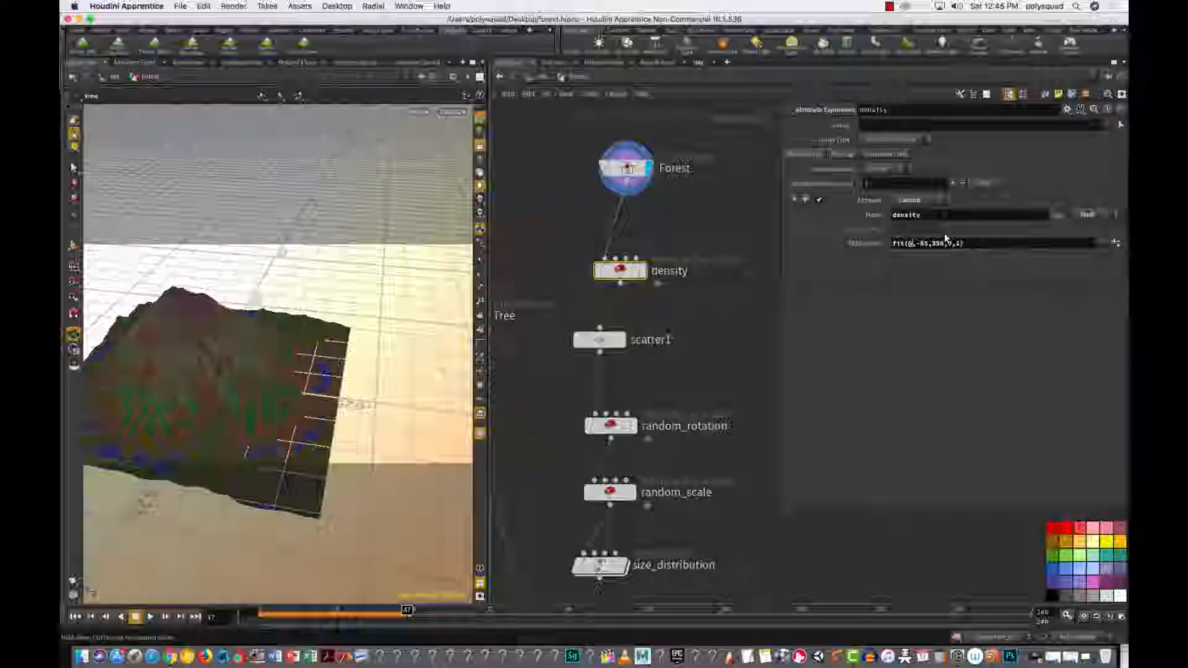
{"action": "type", "text": "flow"}
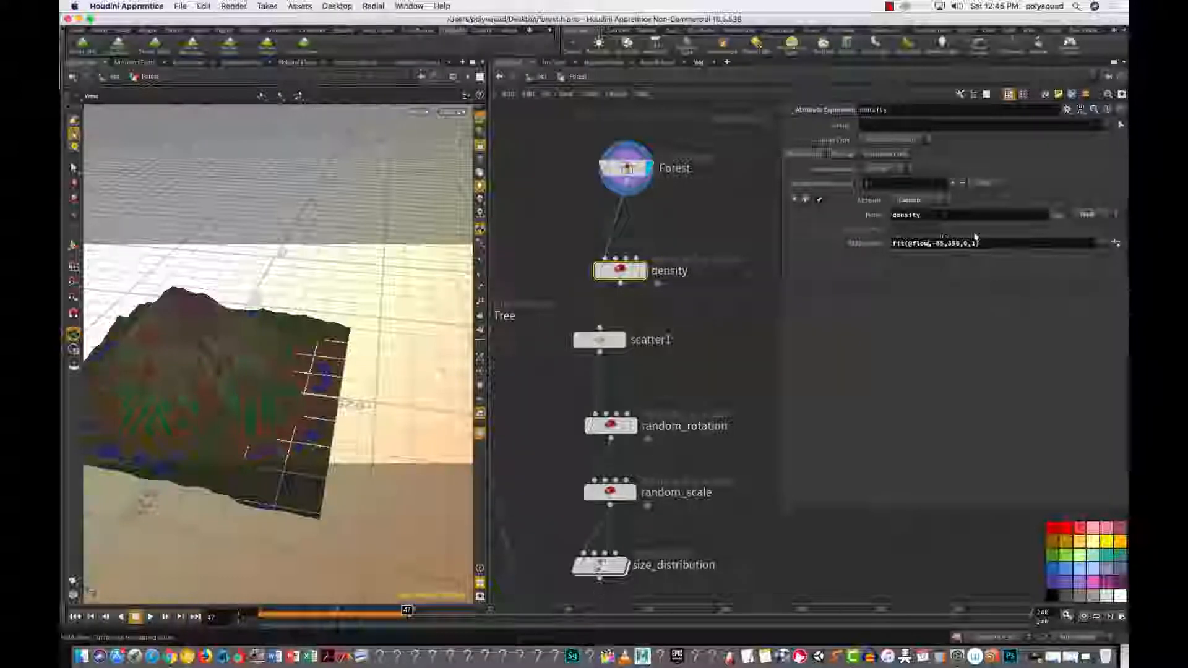
{"action": "double_click", "coordinate": [939, 243]}
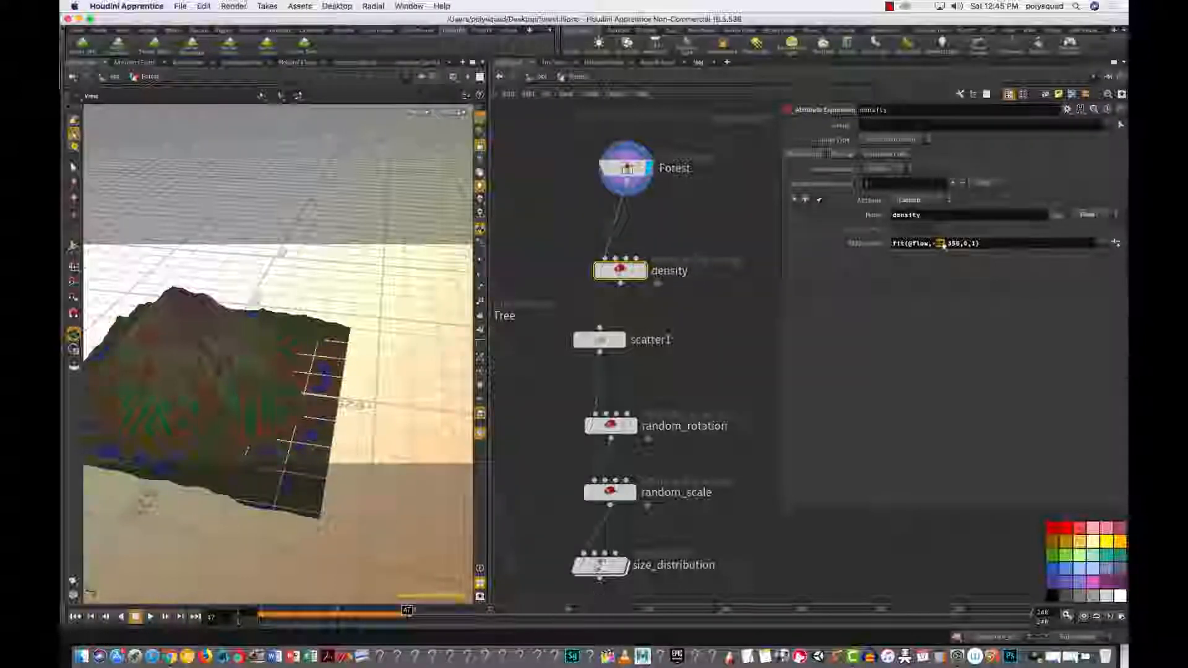
{"action": "key", "text": "BackSpace"}
{"action": "key", "text": "BackSpace"}
{"action": "type", "text": "0"}
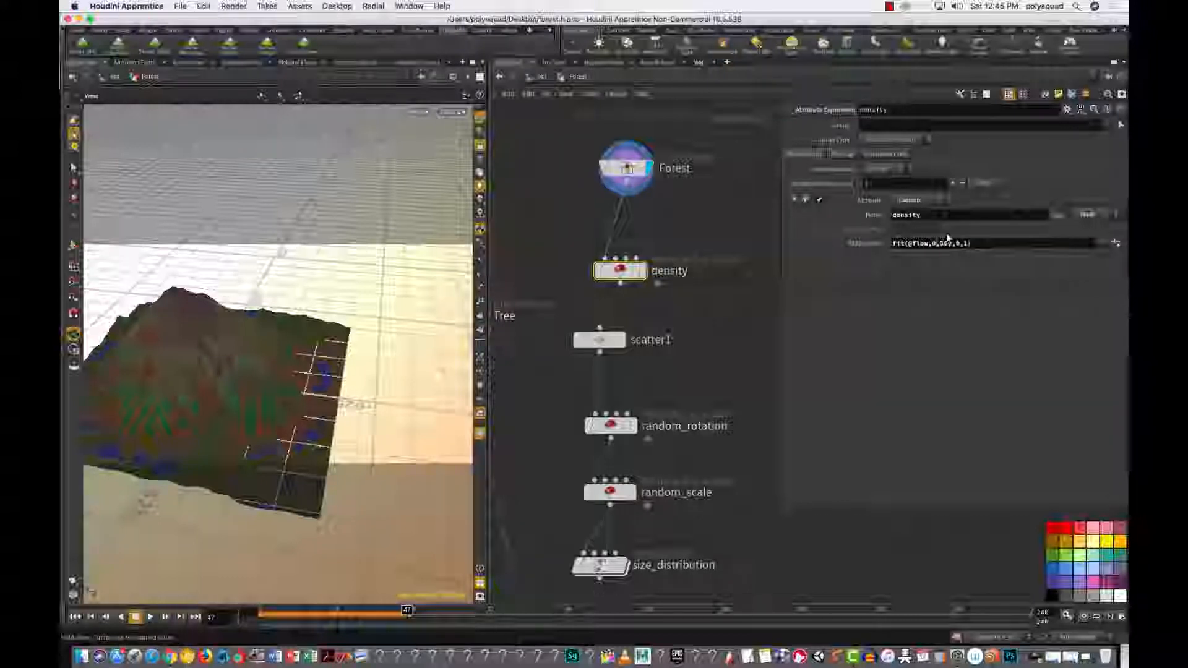
{"action": "left_click_drag", "start_coordinate": [956, 243], "coordinate": [892, 243]}
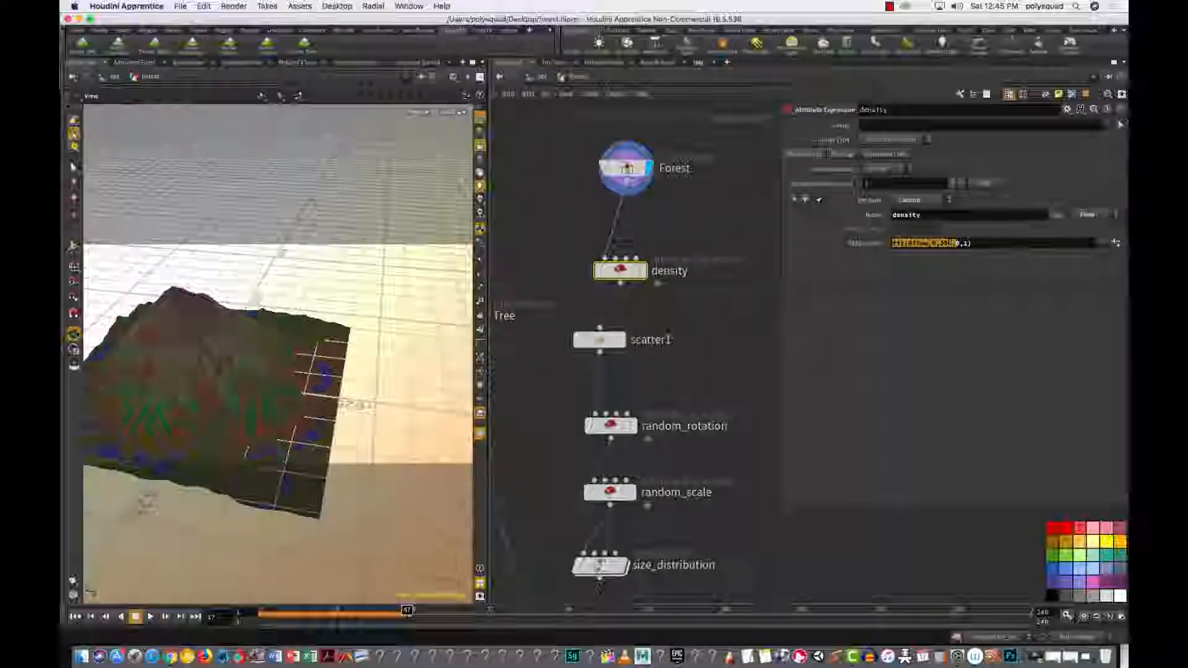
{"action": "double_click", "coordinate": [945, 243]}
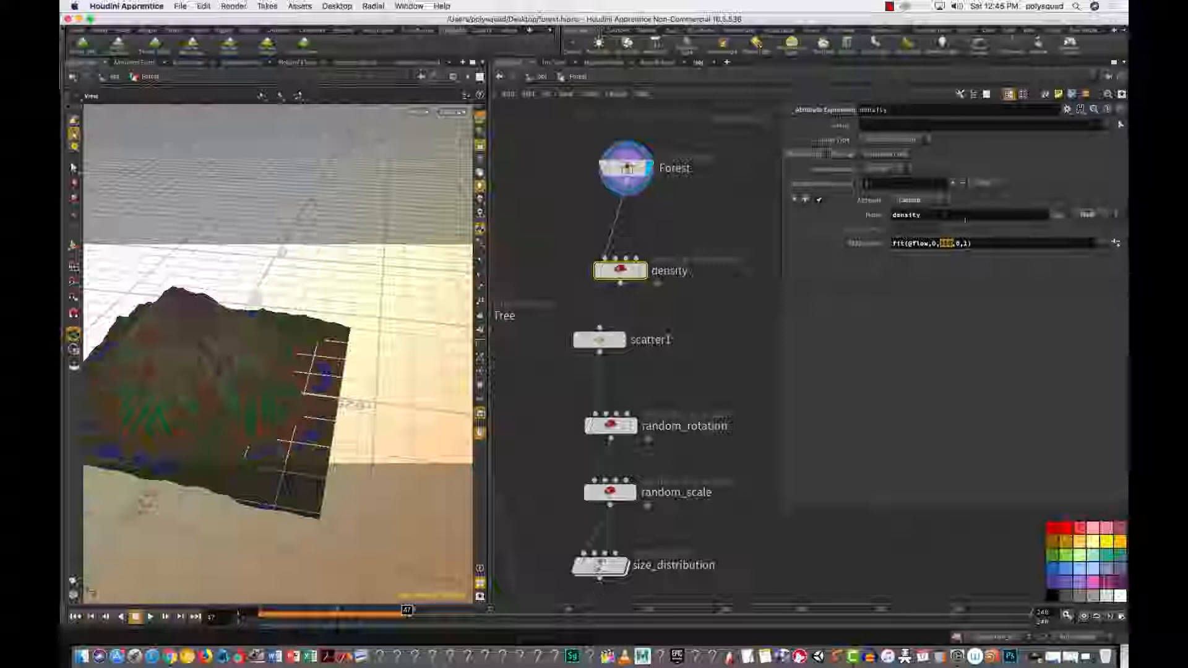
{"action": "type", "text": "75"}
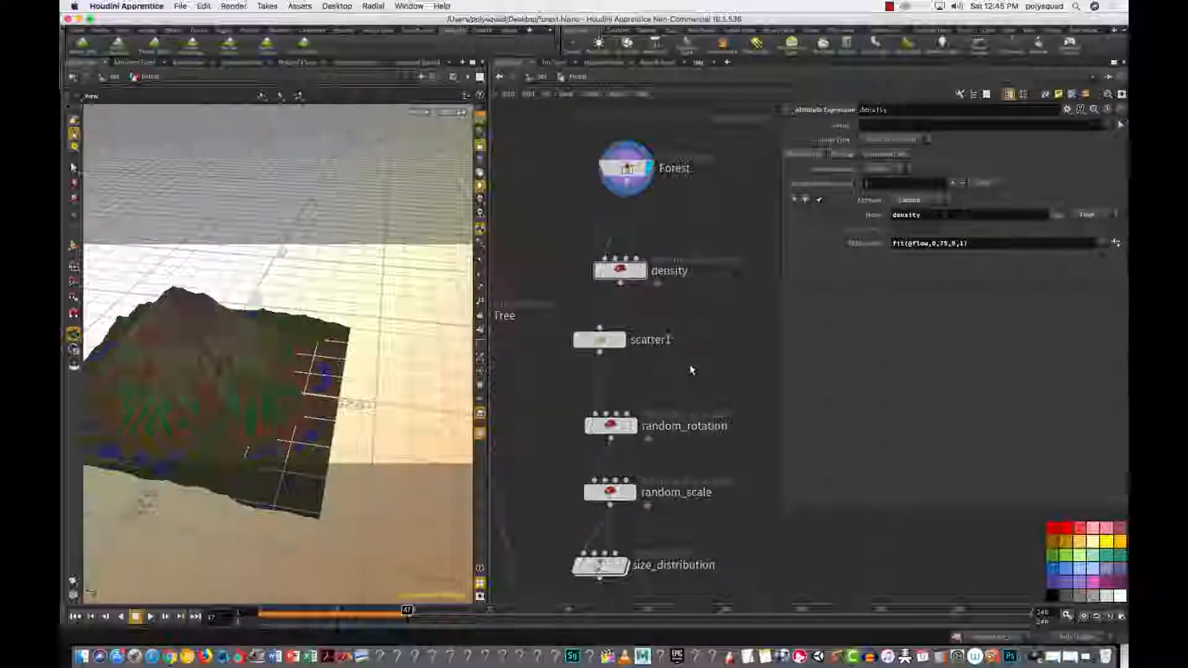
Step: Display the output of scatter1 and inspect how the points are distributed over the mountain
{"action": "mouse_move", "coordinate": [600, 350]}
{"action": "left_click", "coordinate": [600, 345]}
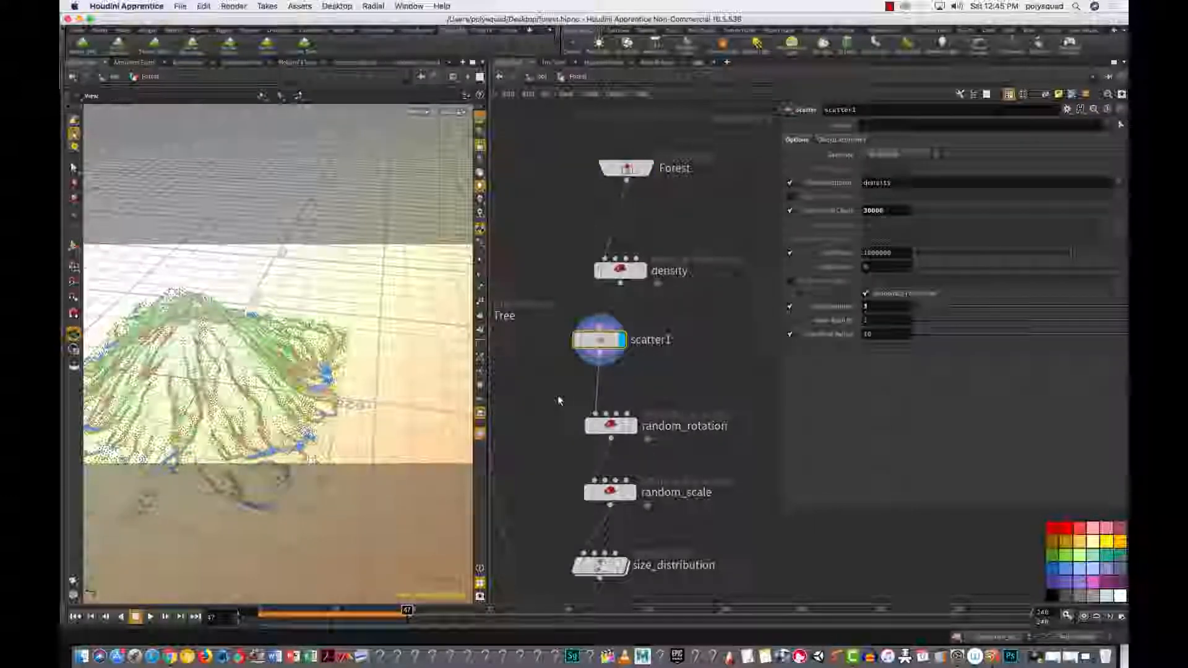
{"action": "left_click_drag", "start_coordinate": [257, 438], "coordinate": [220, 446]}
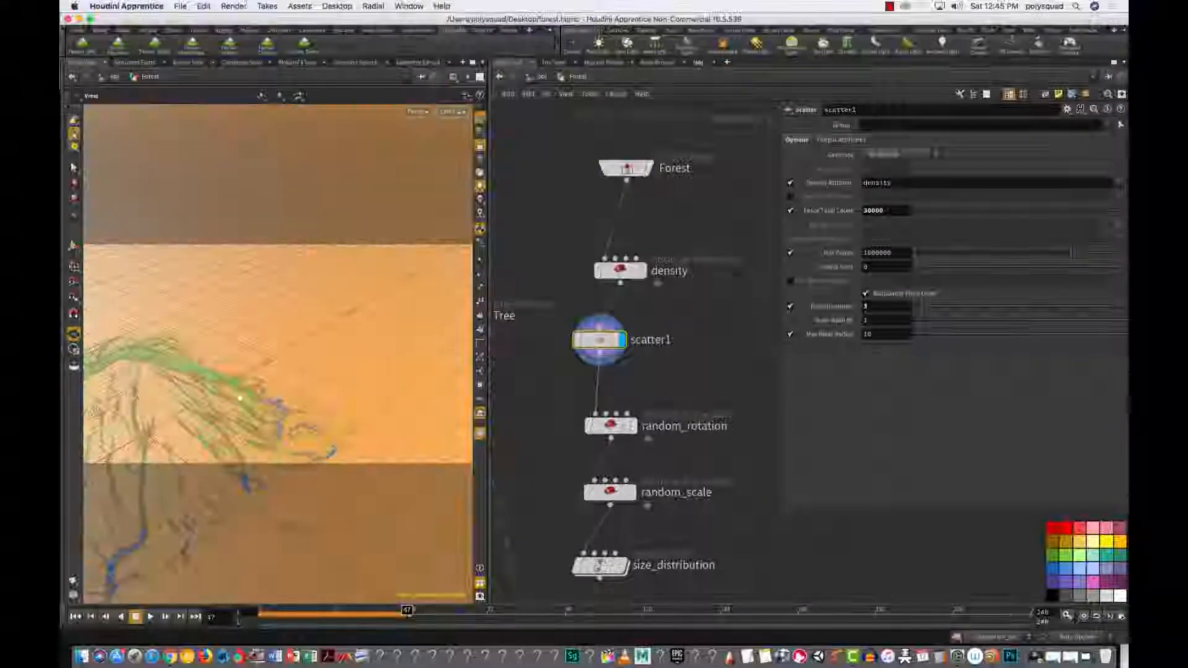
{"action": "left_click_drag", "start_coordinate": [220, 395], "coordinate": [341, 324]}
{"action": "scroll", "coordinate": [314, 362], "scroll_direction": "up", "scroll_amount": 5}
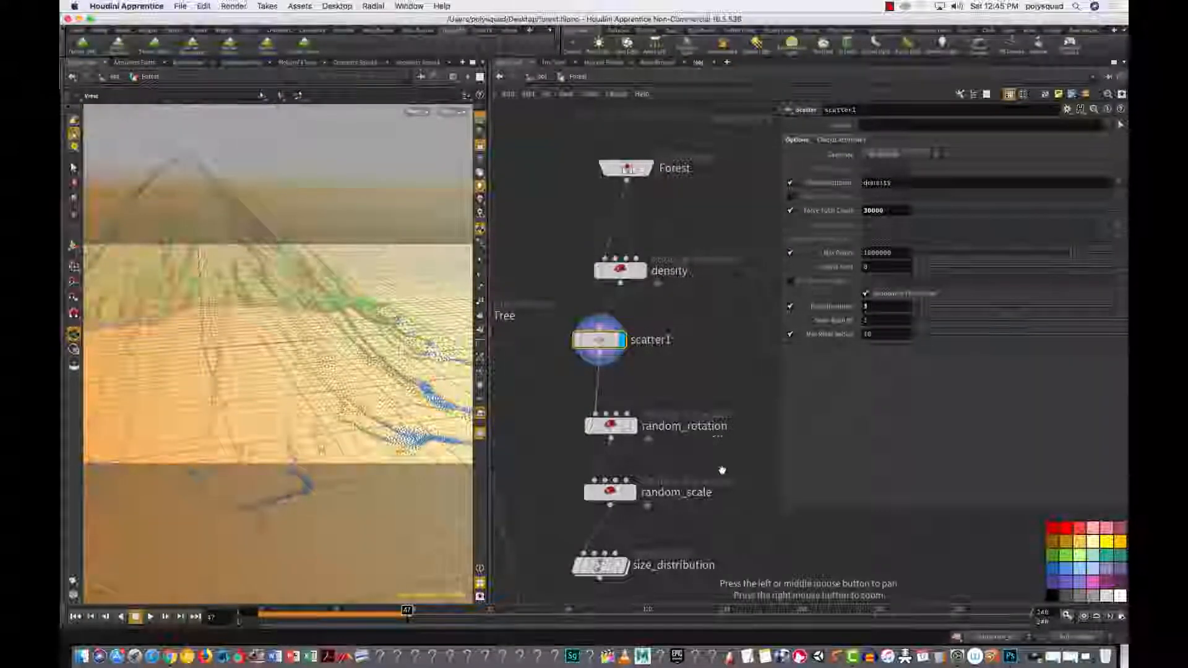
Step: Display the output of copy1 and start a render of the tree-covered mountain in the render view
{"action": "scroll", "coordinate": [722, 452], "scroll_direction": "up", "scroll_amount": 1}
{"action": "right_click_drag", "start_coordinate": [722, 452], "coordinate": [697, 459]}
{"action": "middle_click_drag", "start_coordinate": [708, 469], "coordinate": [688, 302]}
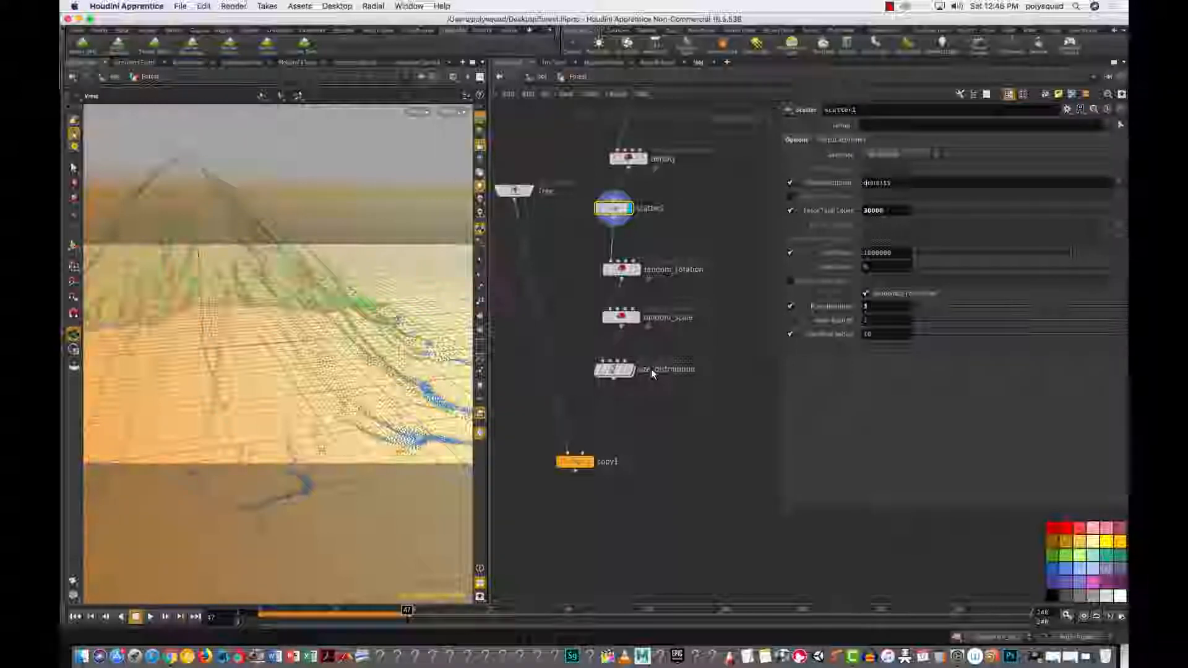
{"action": "left_click", "coordinate": [591, 462]}
{"action": "left_click", "coordinate": [575, 462]}
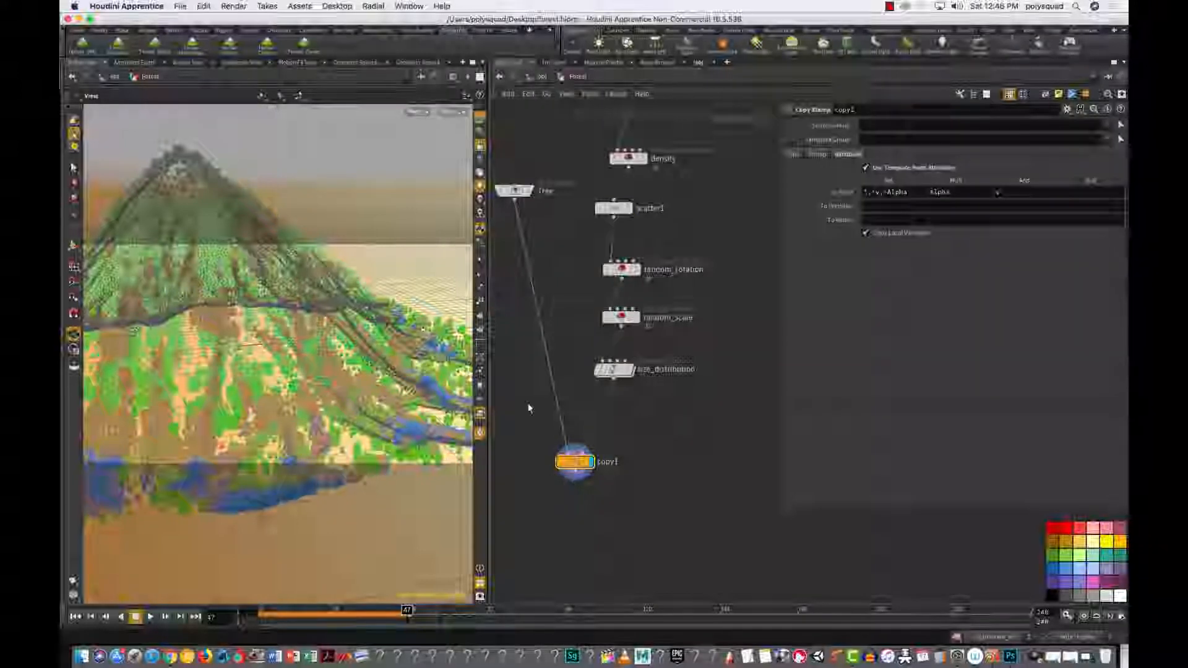
{"action": "left_click", "coordinate": [188, 62]}
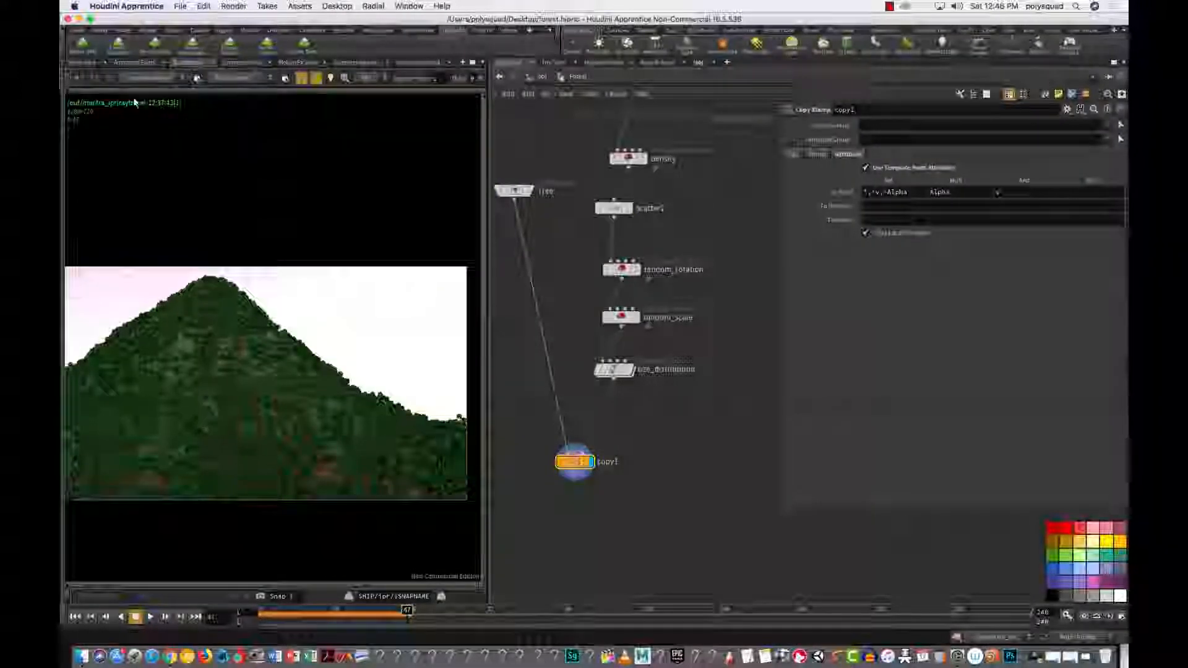
{"action": "left_click", "coordinate": [102, 83]}
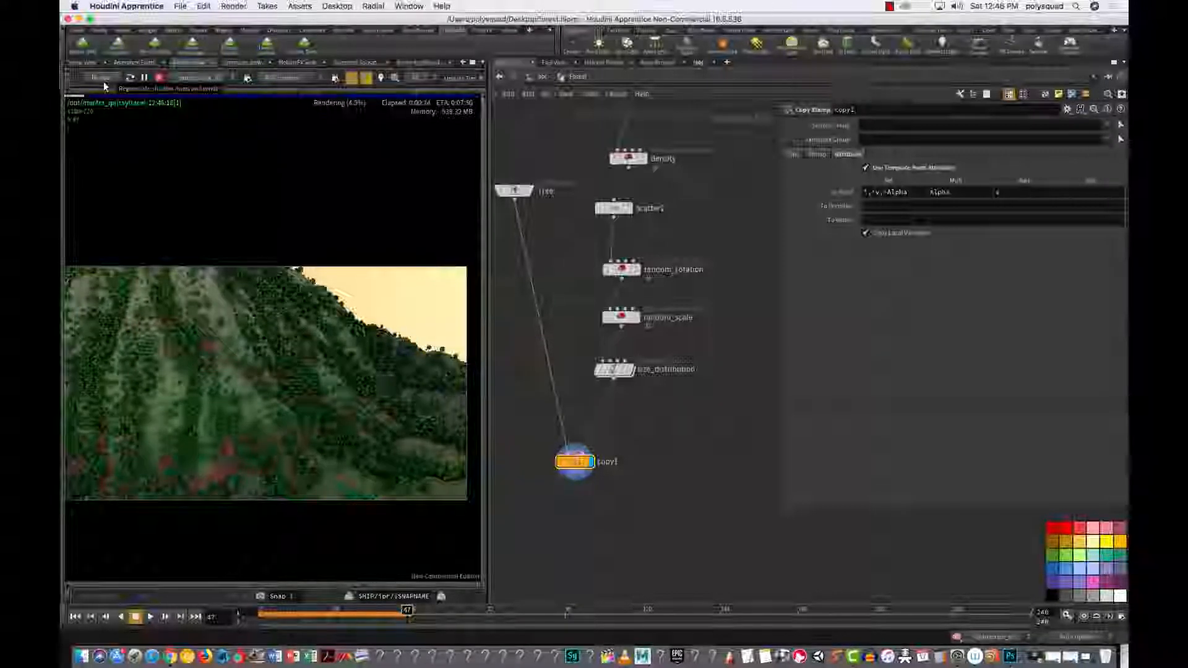
Step: Reframe the mountain in the scene view, checking the composition in the running render
{"action": "left_click", "coordinate": [84, 62]}
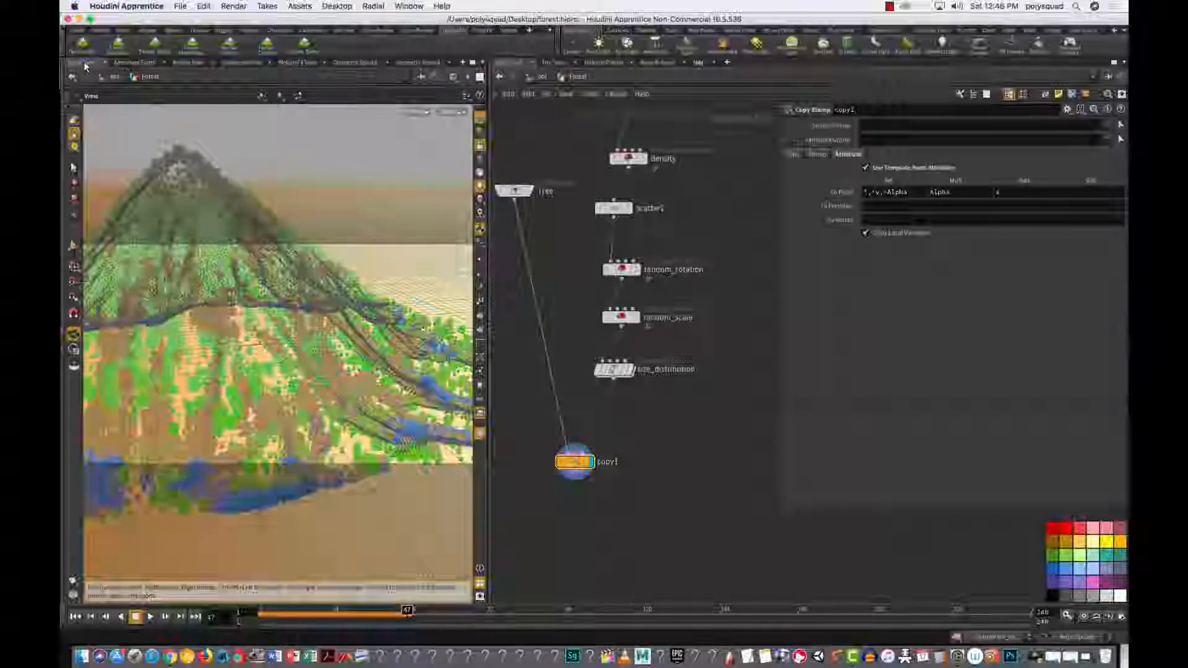
{"action": "mouse_move", "coordinate": [317, 364]}
{"action": "left_mouse_down"}
{"action": "mouse_move", "coordinate": [371, 326]}
{"action": "mouse_move", "coordinate": [353, 322]}
{"action": "mouse_move", "coordinate": [302, 366]}
{"action": "mouse_move", "coordinate": [280, 351]}
{"action": "mouse_move", "coordinate": [335, 359]}
{"action": "left_mouse_up"}
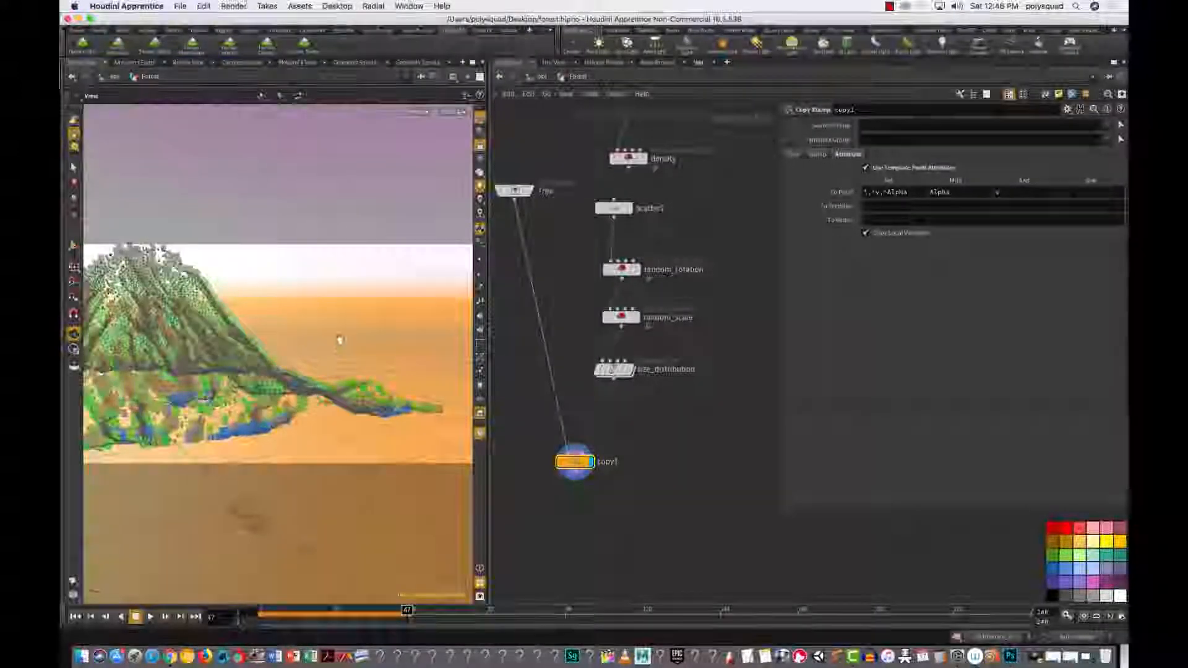
{"action": "left_click", "coordinate": [187, 62]}
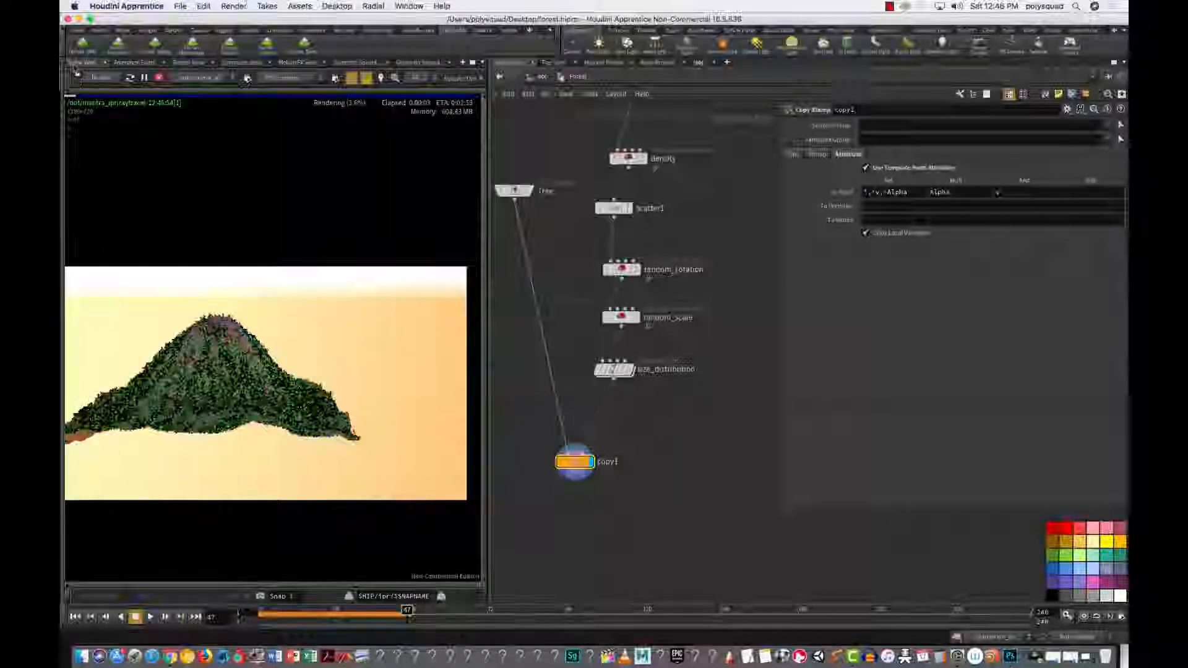
{"action": "left_click", "coordinate": [81, 63]}
{"action": "left_click_drag", "start_coordinate": [333, 401], "coordinate": [398, 403]}
{"action": "left_click_drag", "start_coordinate": [383, 334], "coordinate": [352, 419]}
{"action": "left_click", "coordinate": [187, 63]}
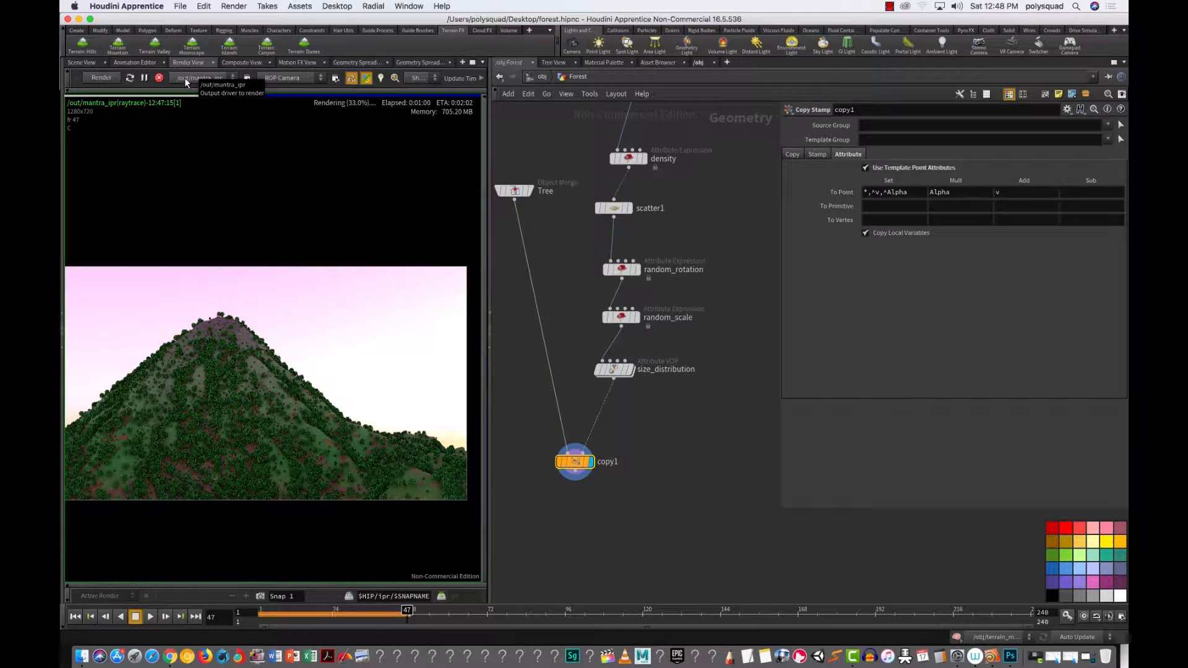
Step: Stop the render and tidy the Forest network by lowering the Tree node and widening the network pane
{"action": "left_click", "coordinate": [159, 78]}
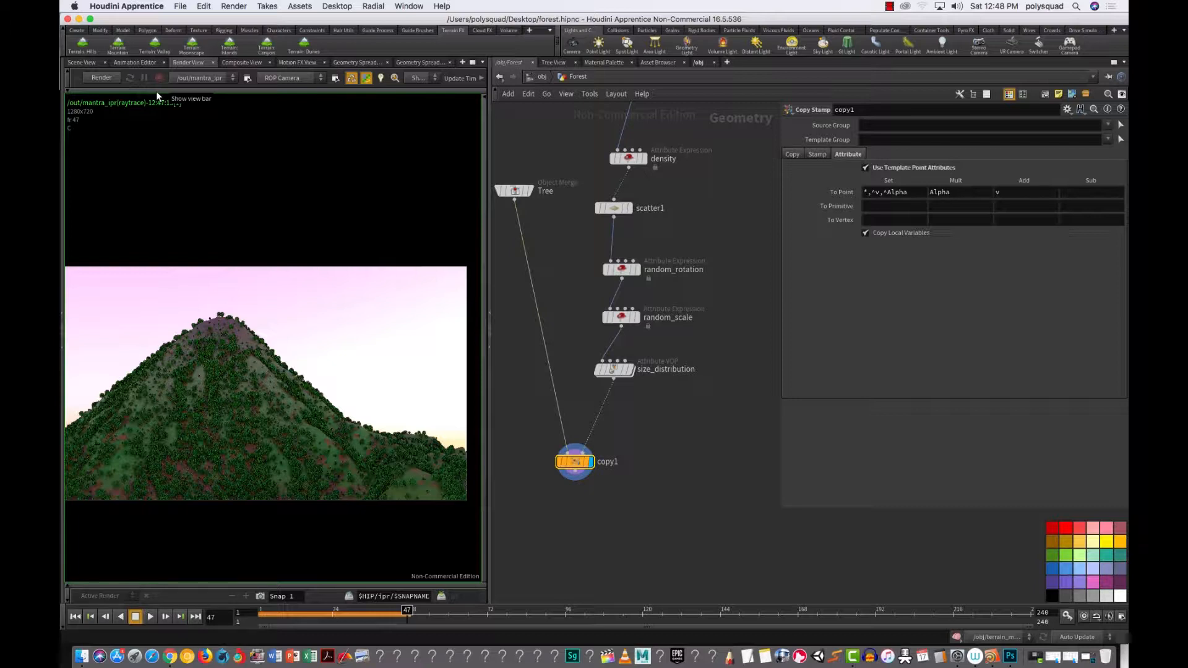
{"action": "left_click_drag", "start_coordinate": [514, 190], "coordinate": [536, 276]}
{"action": "left_click_drag", "start_coordinate": [490, 365], "coordinate": [416, 366]}
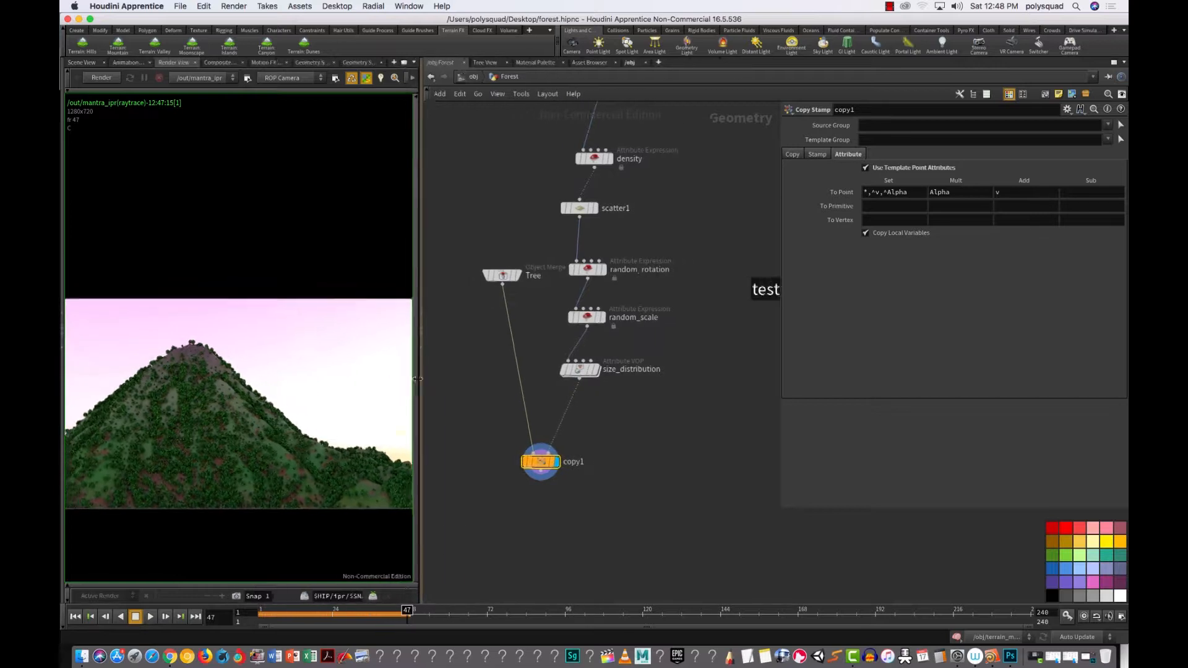
{"action": "left_click_drag", "start_coordinate": [499, 275], "coordinate": [484, 294]}
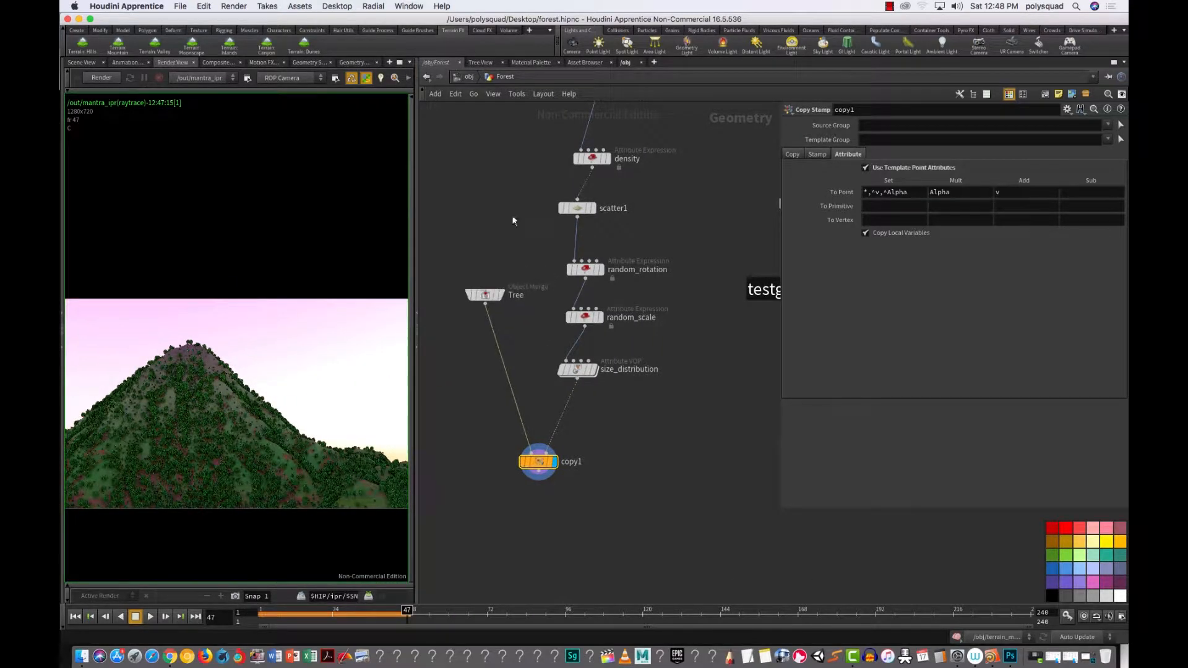
Step: At the object level, move the Tree object out beside Forest and duplicate it just below the original
{"action": "left_click", "coordinate": [460, 77]}
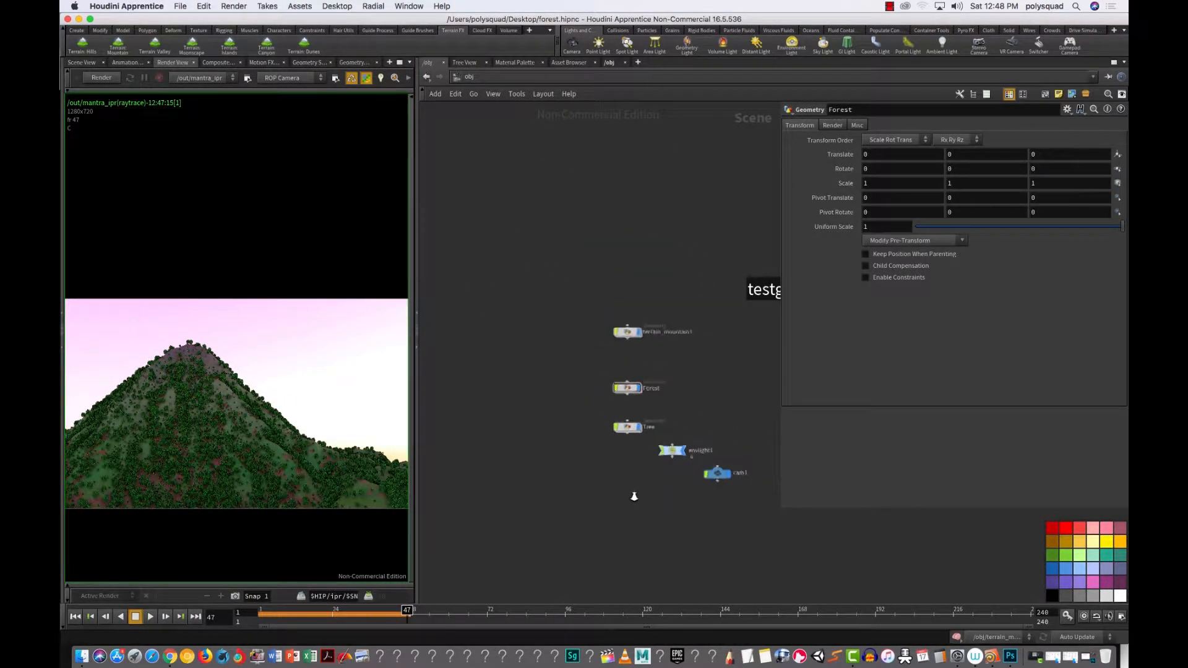
{"action": "left_click_drag", "start_coordinate": [615, 413], "coordinate": [501, 397]}
{"action": "left_click", "coordinate": [500, 390]}
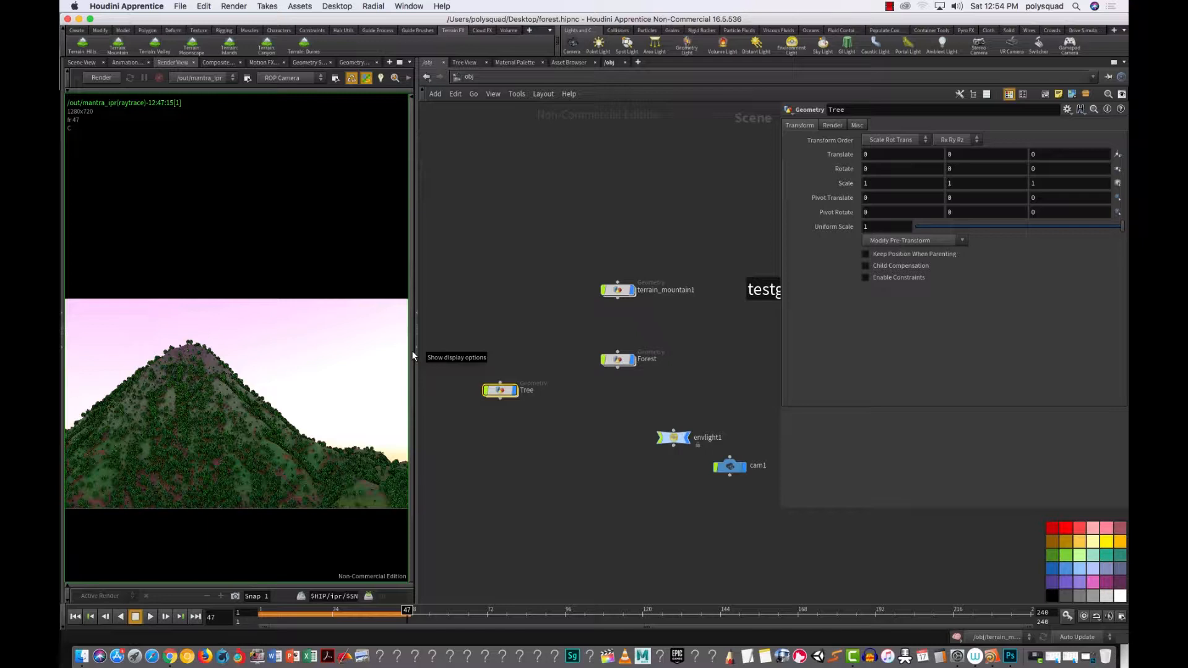
{"action": "left_click_drag", "start_coordinate": [435, 341], "coordinate": [523, 448]}
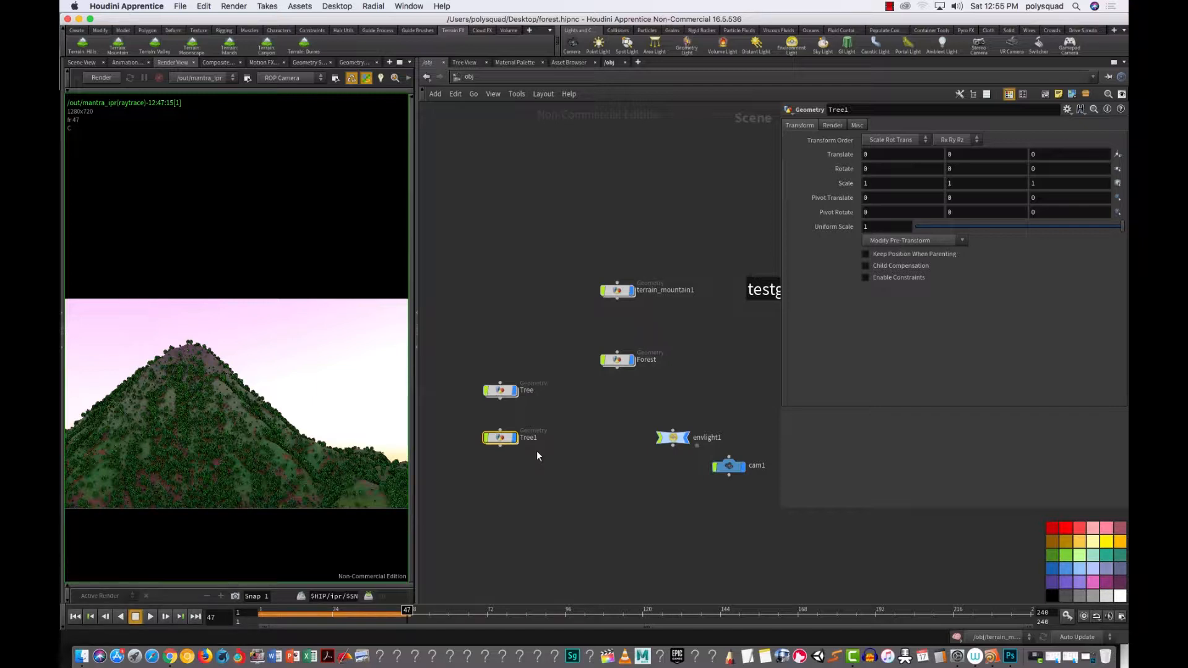
Step: Inside the Tree1 object, set the file node's geometry file to $HIP/geo/tree/tree2.bgeo.gz
{"action": "double_click", "coordinate": [501, 438]}
{"action": "key", "text": "h"}
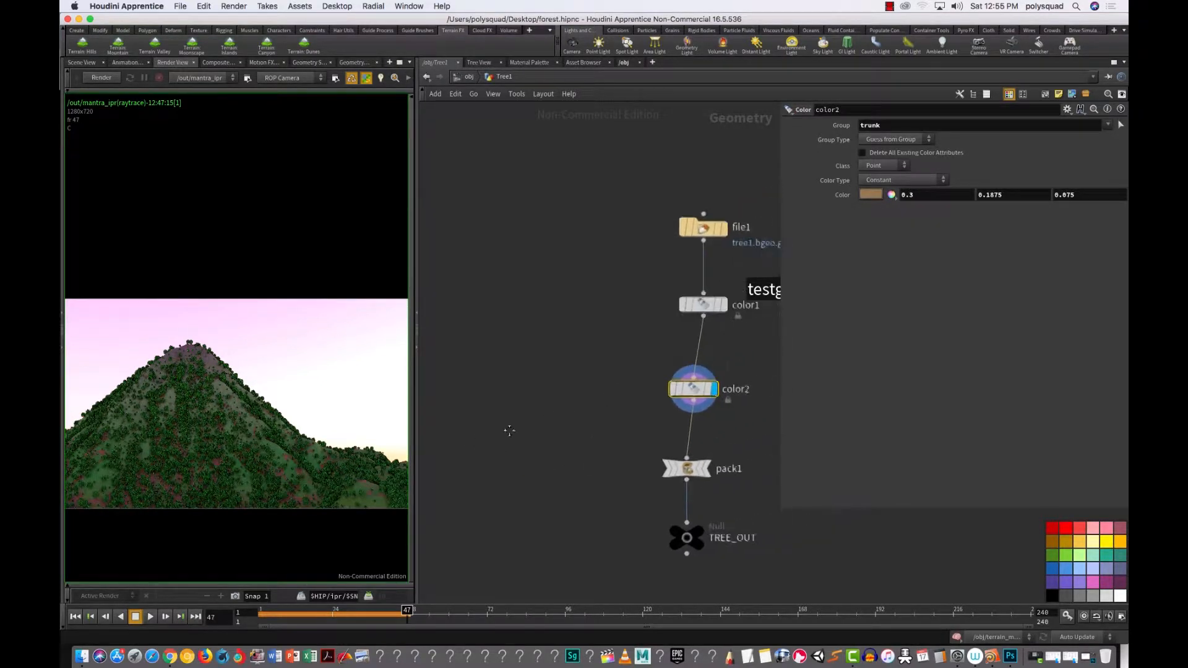
{"action": "left_click_drag", "start_coordinate": [481, 221], "coordinate": [644, 311]}
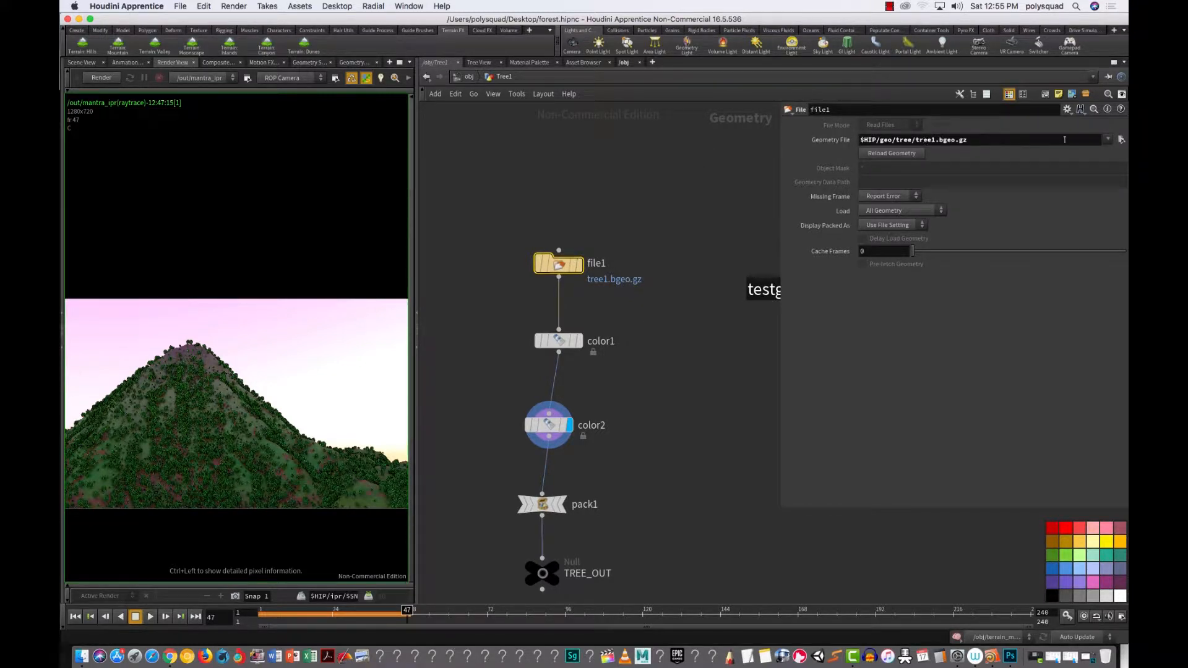
{"action": "left_click", "coordinate": [1120, 139]}
{"action": "left_click", "coordinate": [855, 82]}
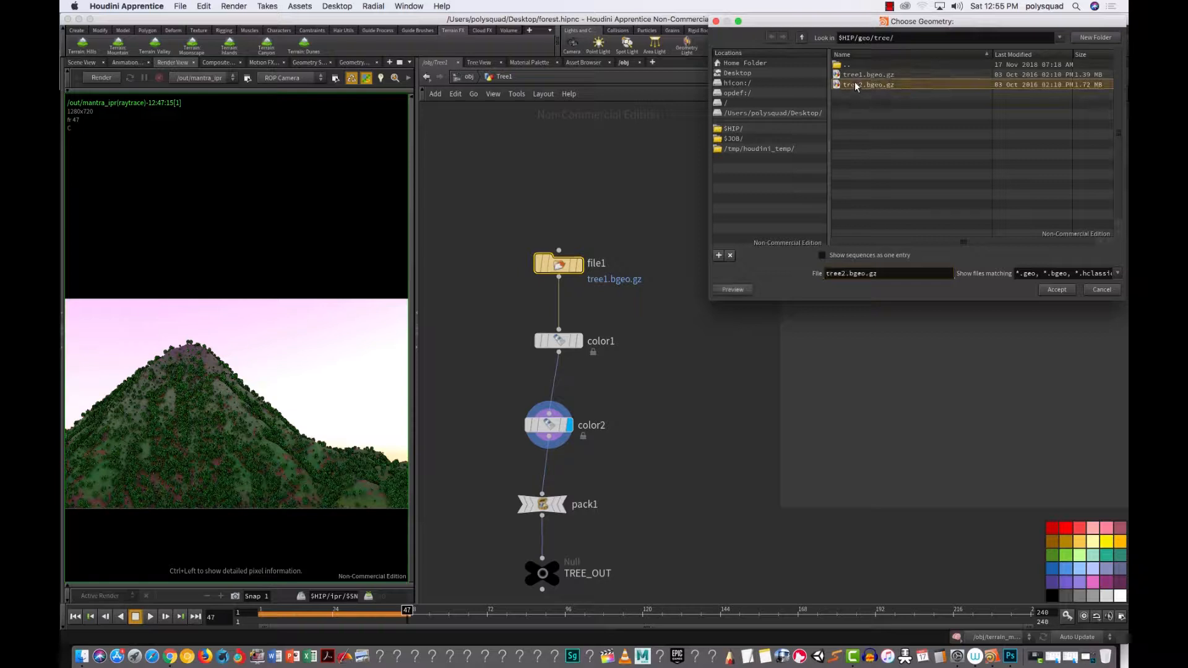
{"action": "left_click", "coordinate": [1072, 292]}
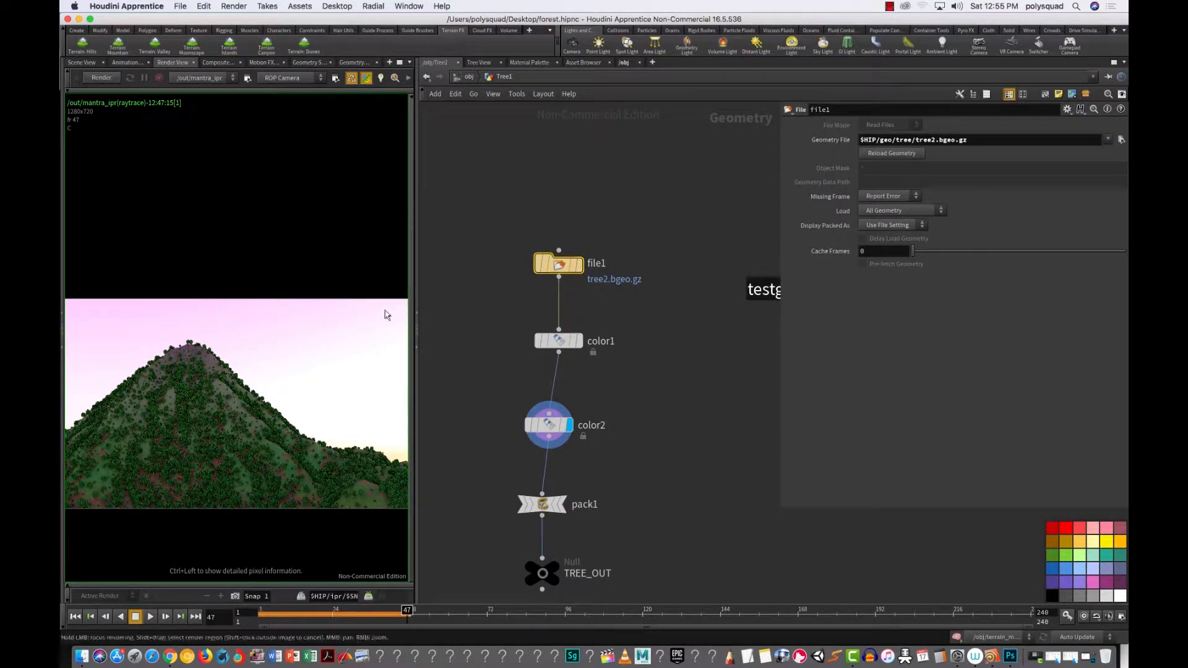
Step: Frame the newly loaded tree in the scene view and inspect its shape and colours
{"action": "left_click", "coordinate": [82, 62]}
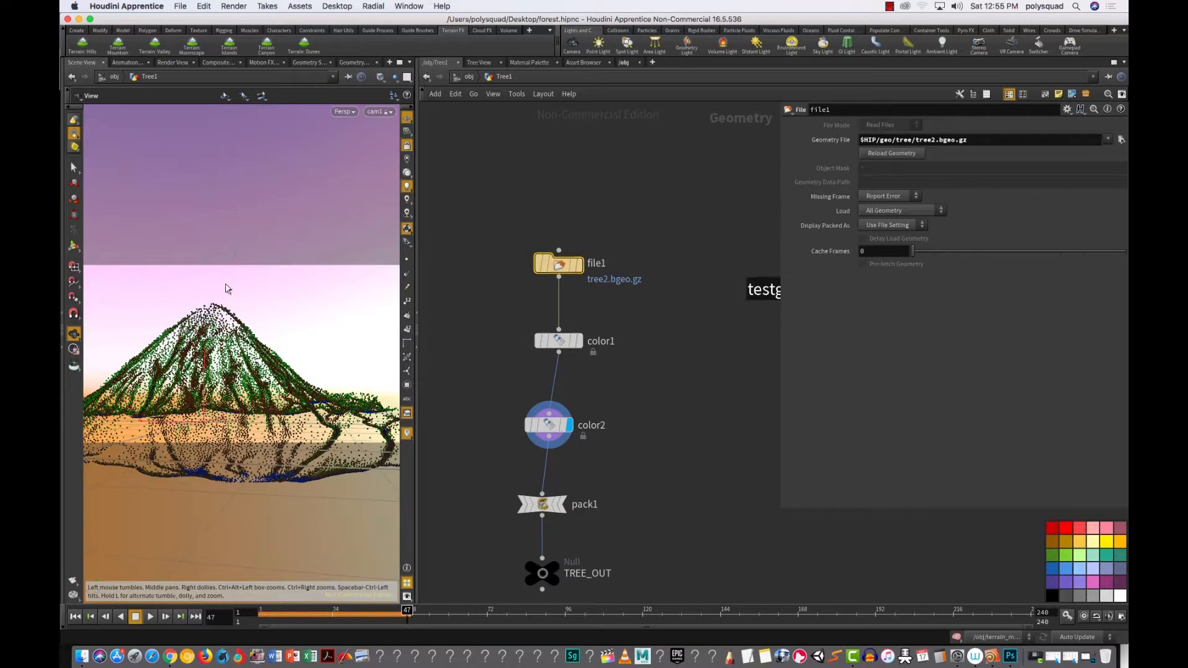
{"action": "key", "text": "space+h"}
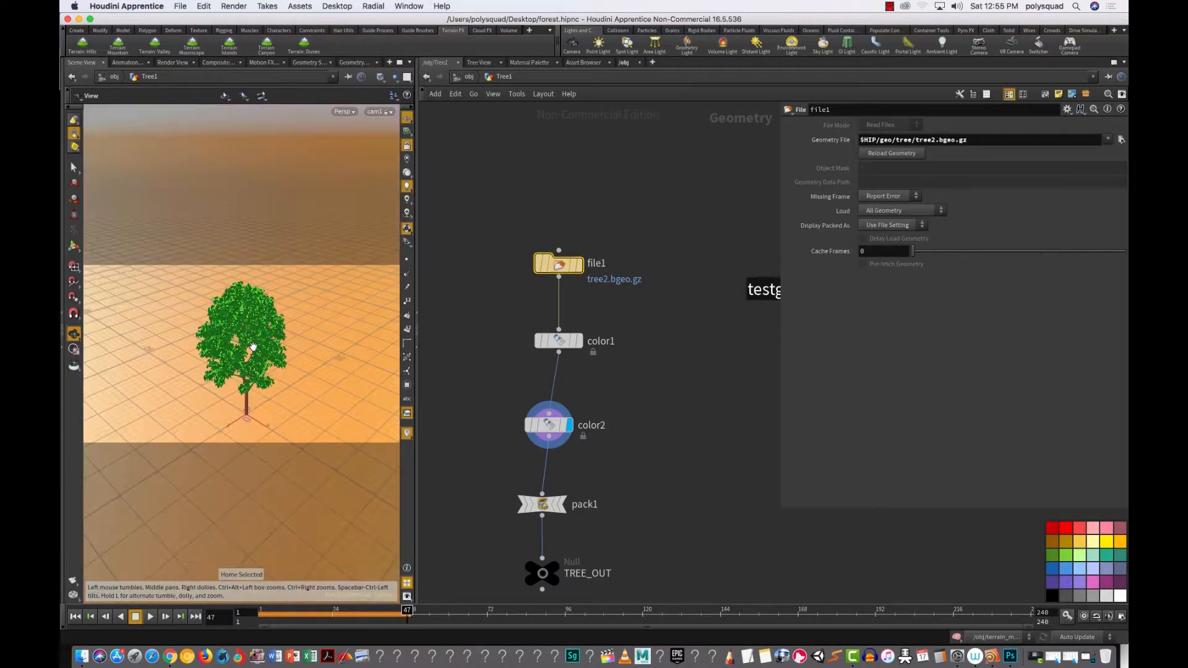
{"action": "left_click_drag", "start_coordinate": [251, 348], "coordinate": [321, 345]}
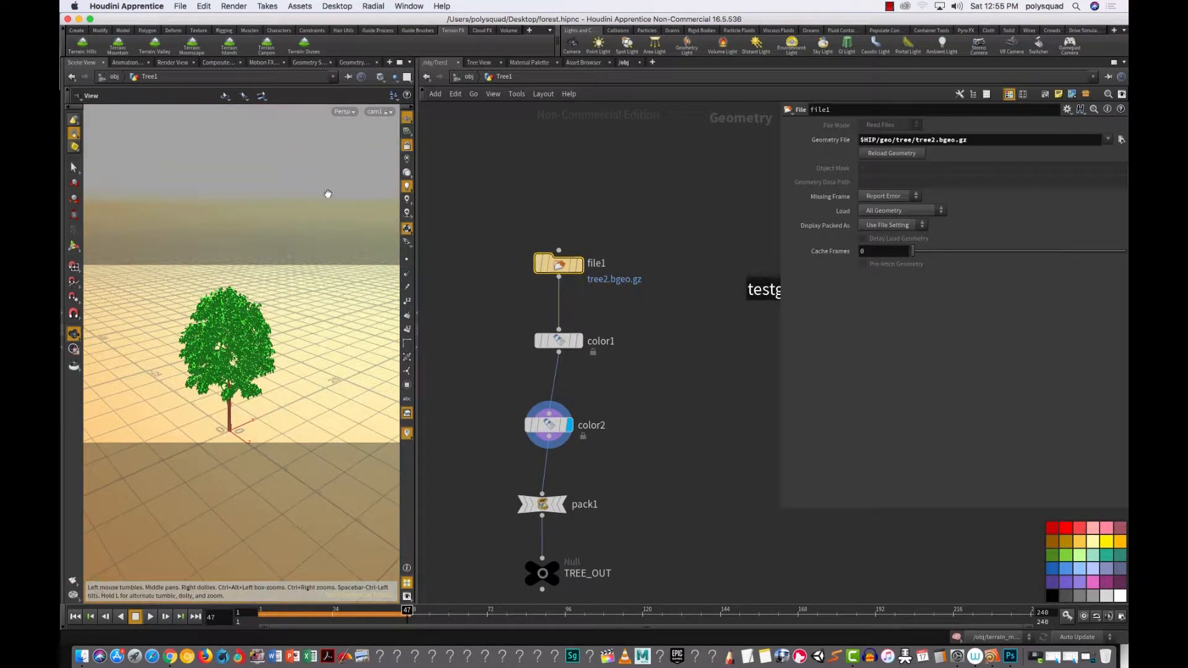
Step: Set the color1 node's colour to magenta (0.9, 0, 0.9) and realign the node in the Tree1 chain
{"action": "left_click_drag", "start_coordinate": [490, 294], "coordinate": [623, 360]}
{"action": "left_click_drag", "start_coordinate": [559, 341], "coordinate": [529, 340]}
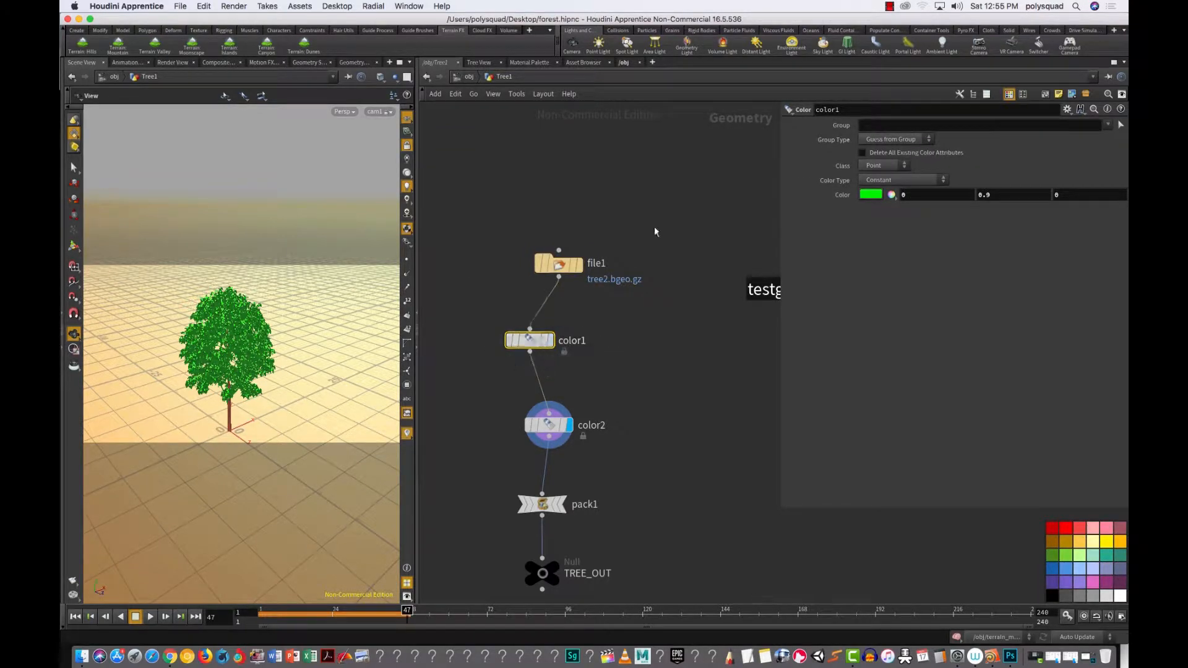
{"action": "left_click", "coordinate": [868, 196]}
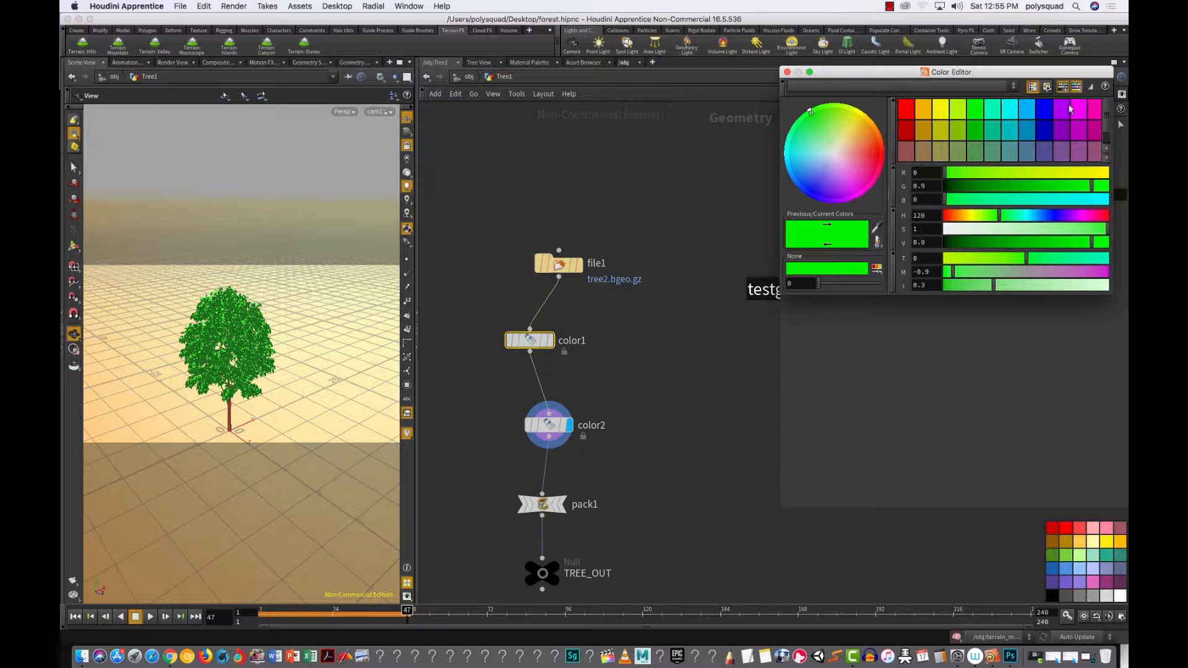
{"action": "left_click", "coordinate": [1079, 108]}
{"action": "left_click", "coordinate": [787, 73]}
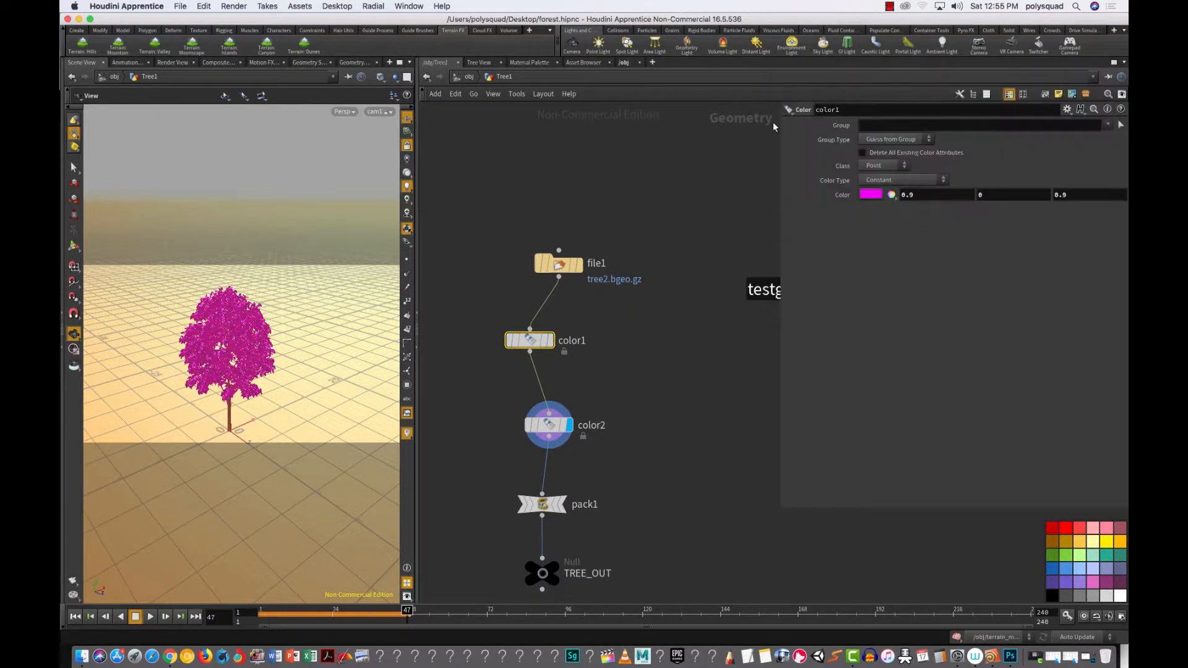
{"action": "left_click_drag", "start_coordinate": [531, 347], "coordinate": [543, 347]}
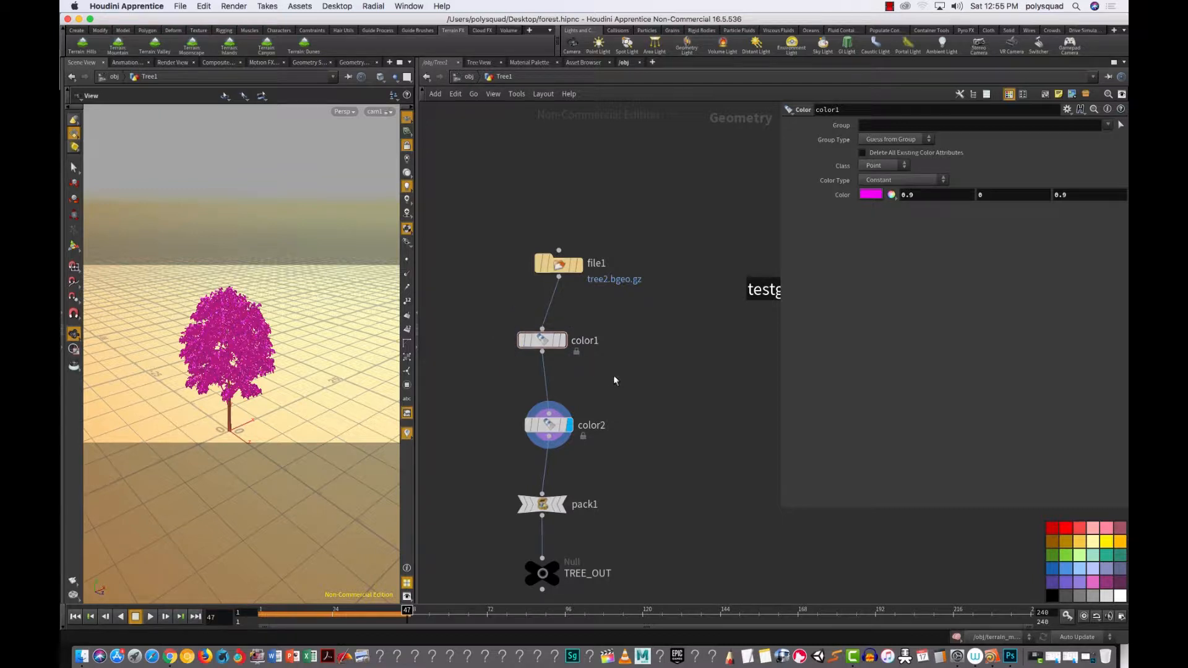
{"action": "left_click_drag", "start_coordinate": [620, 380], "coordinate": [475, 309]}
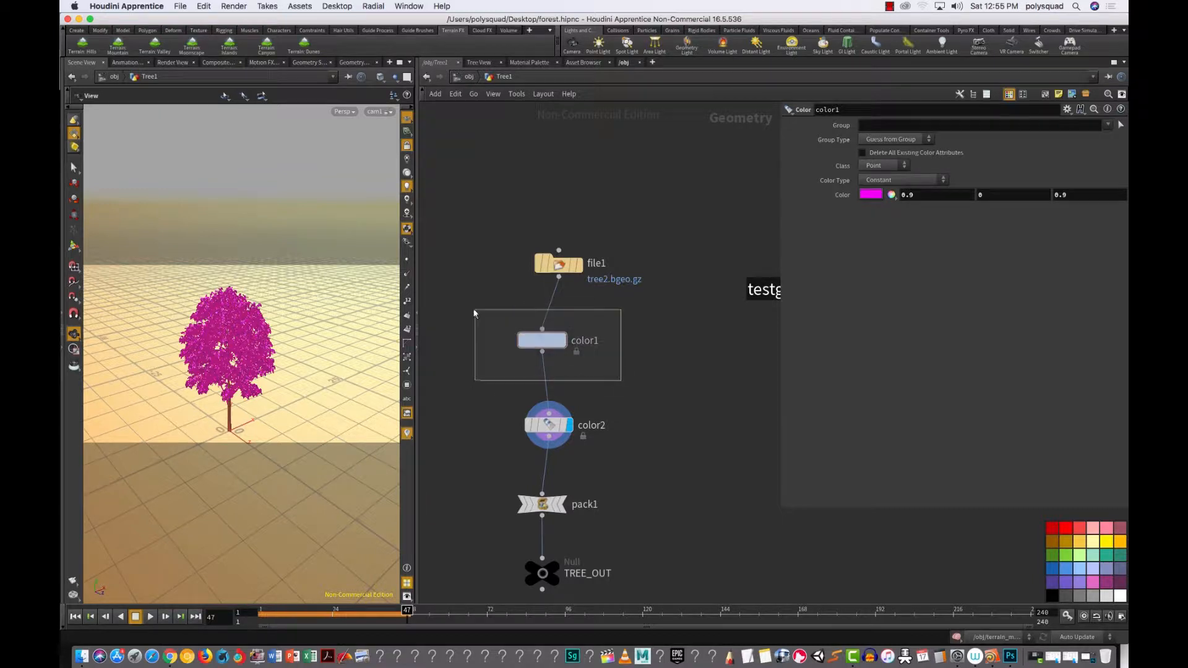
{"action": "left_click", "coordinate": [526, 159]}
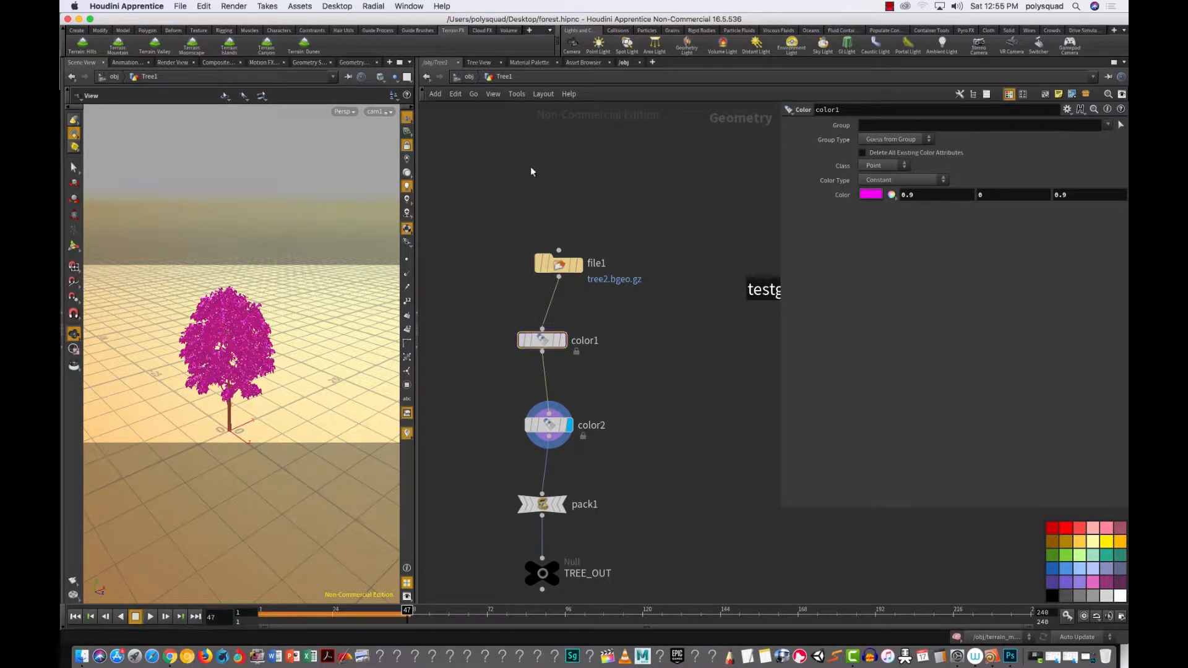
Step: Compare the Tree and Tree1 objects at the object level and check the tree source inside the Forest network
{"action": "left_click", "coordinate": [467, 76]}
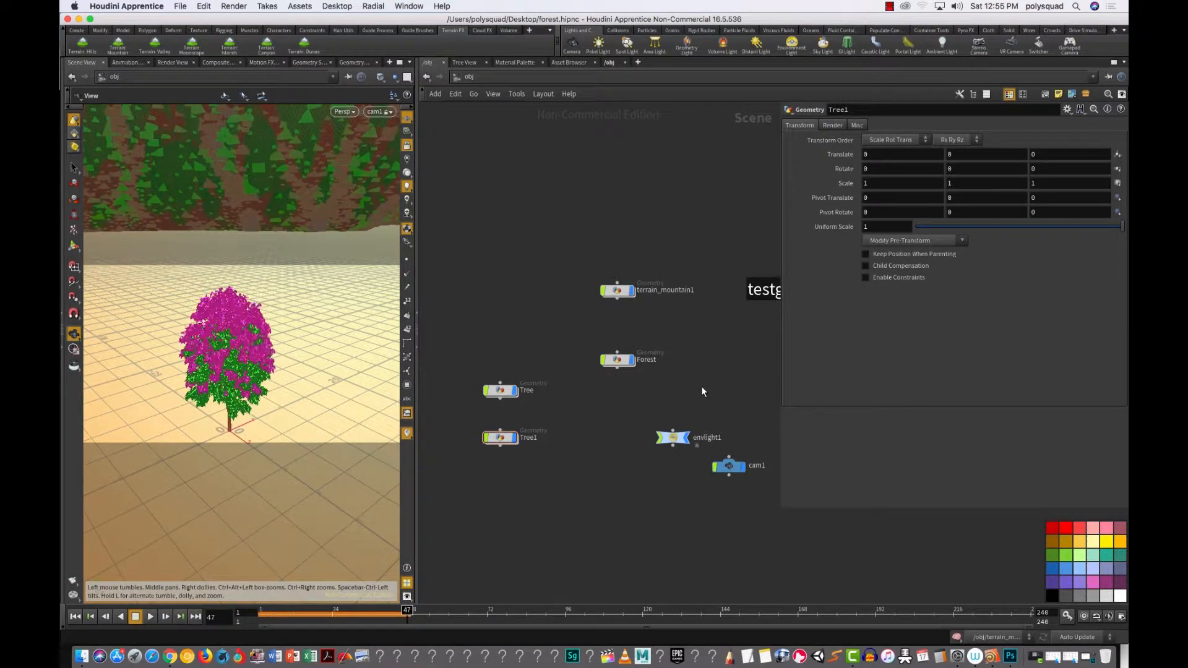
{"action": "double_click", "coordinate": [617, 361]}
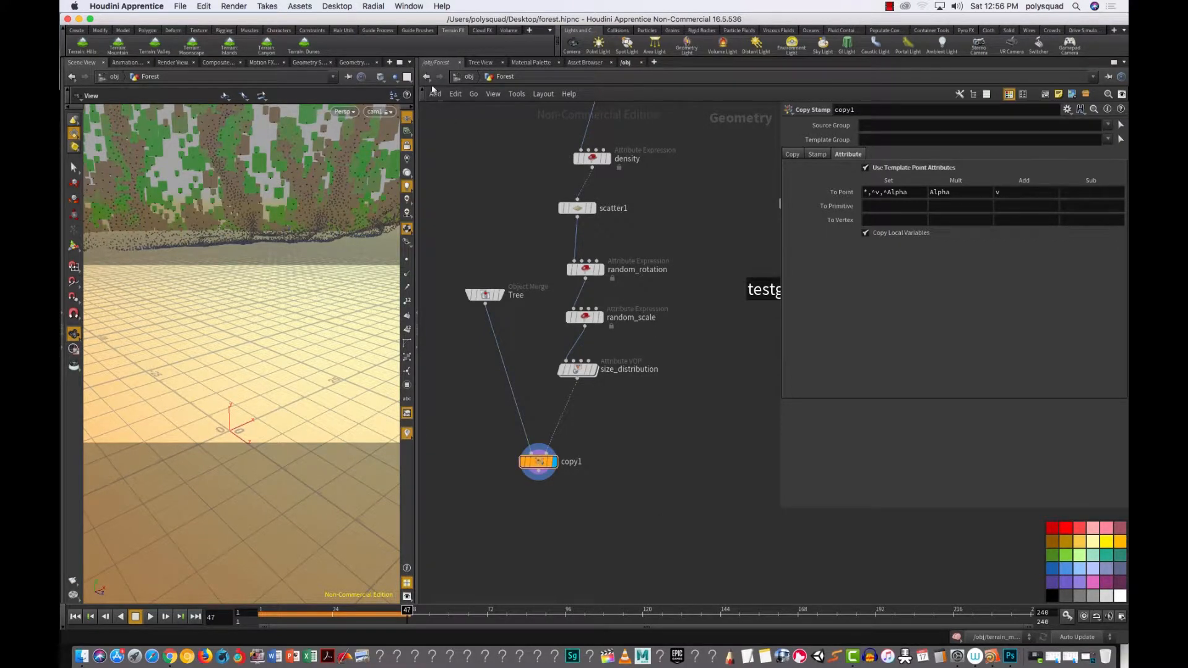
{"action": "left_click", "coordinate": [467, 76]}
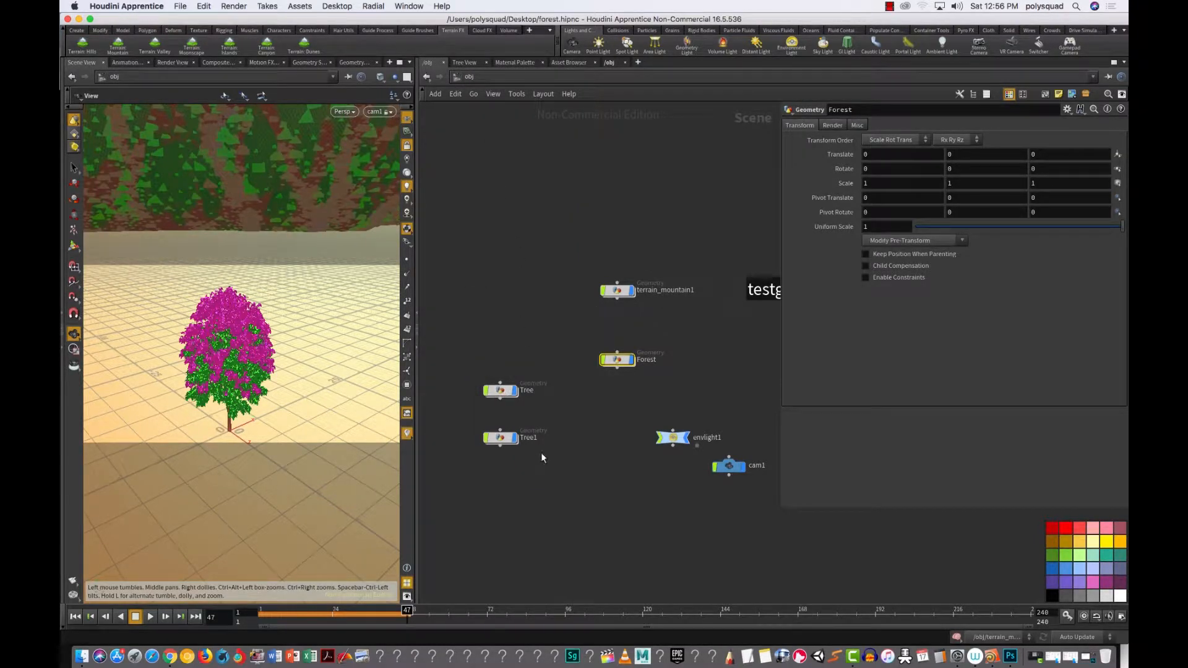
{"action": "left_click", "coordinate": [500, 438]}
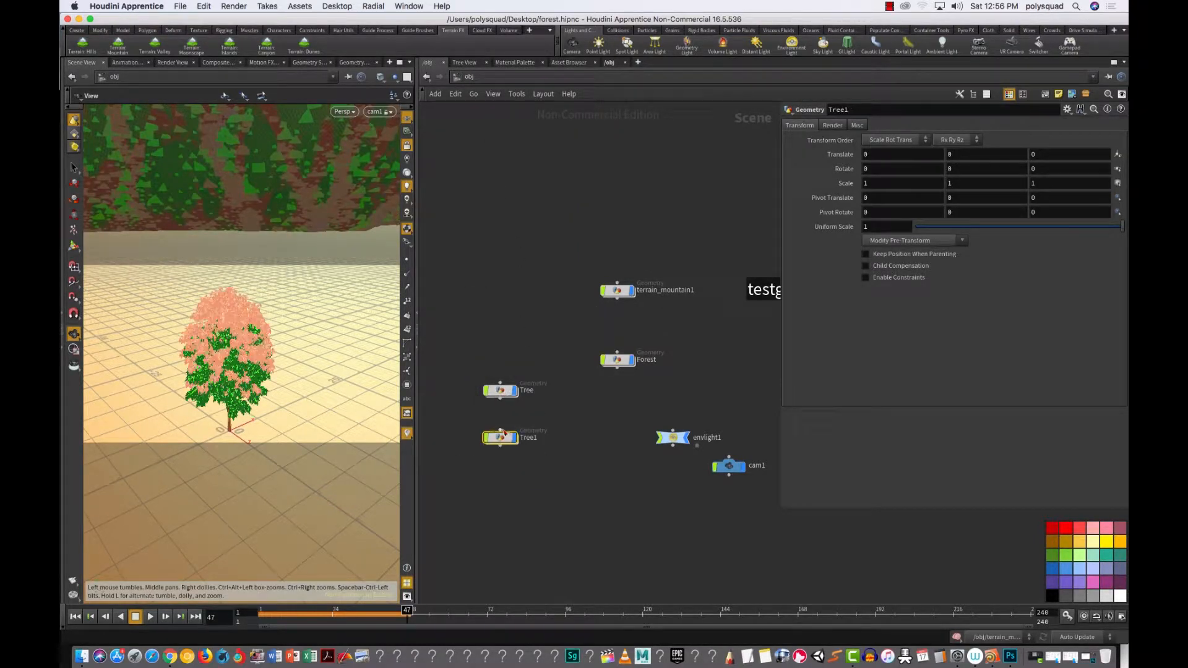
{"action": "left_click", "coordinate": [498, 391]}
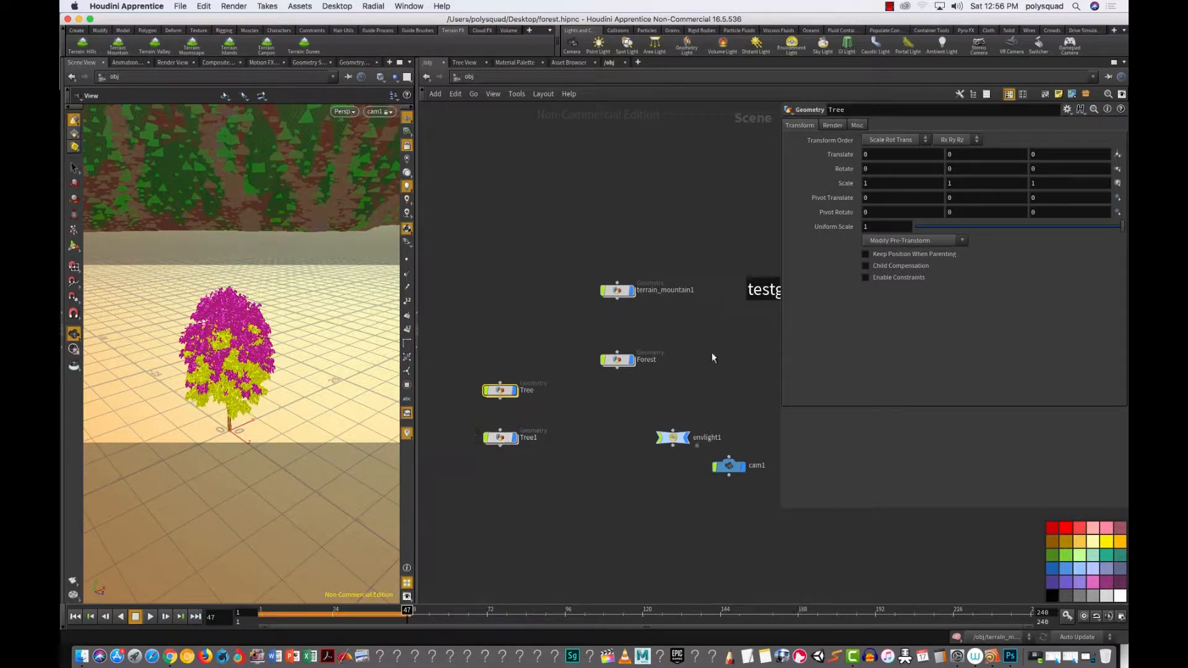
{"action": "key", "text": "p"}
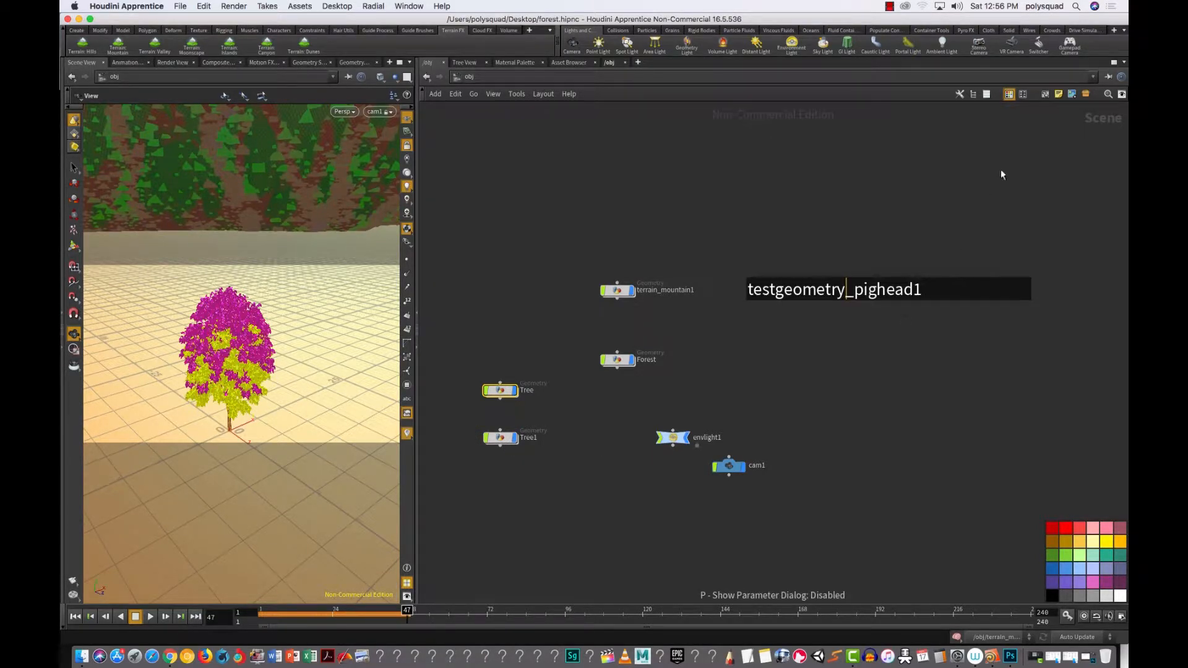
Step: Inside Tree1, review the file node's geometry path and the color1 node in the tree's chain
{"action": "double_click", "coordinate": [501, 437]}
{"action": "left_click_drag", "start_coordinate": [498, 214], "coordinate": [637, 302]}
{"action": "left_click_drag", "start_coordinate": [563, 266], "coordinate": [536, 264]}
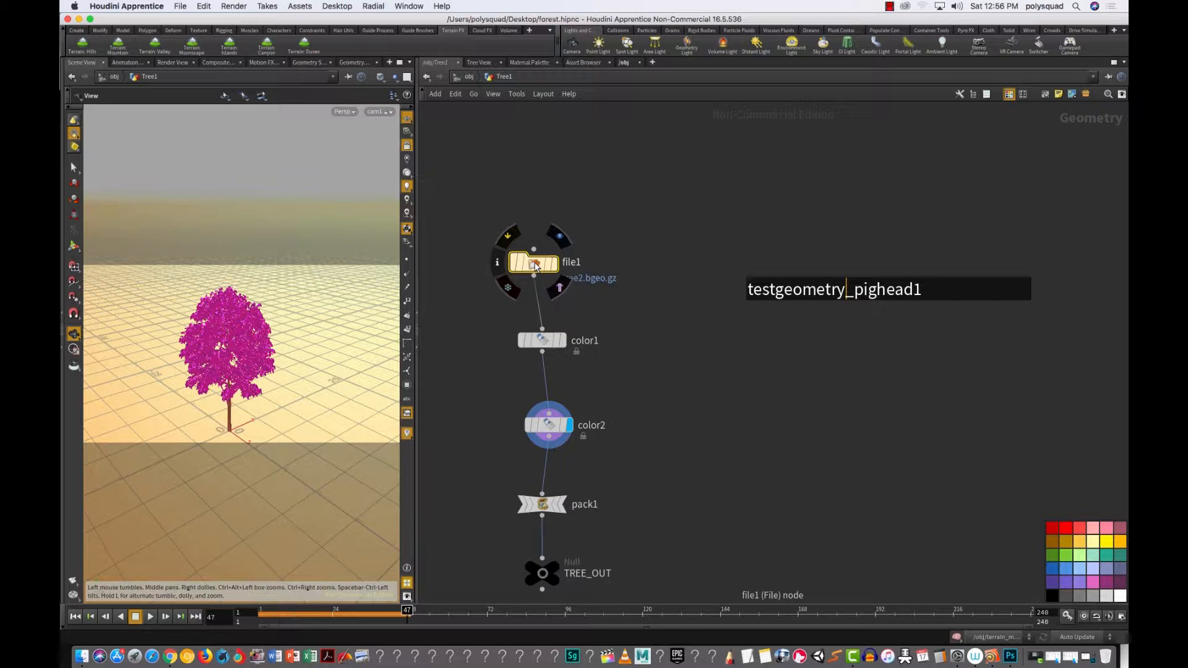
{"action": "key", "text": "p"}
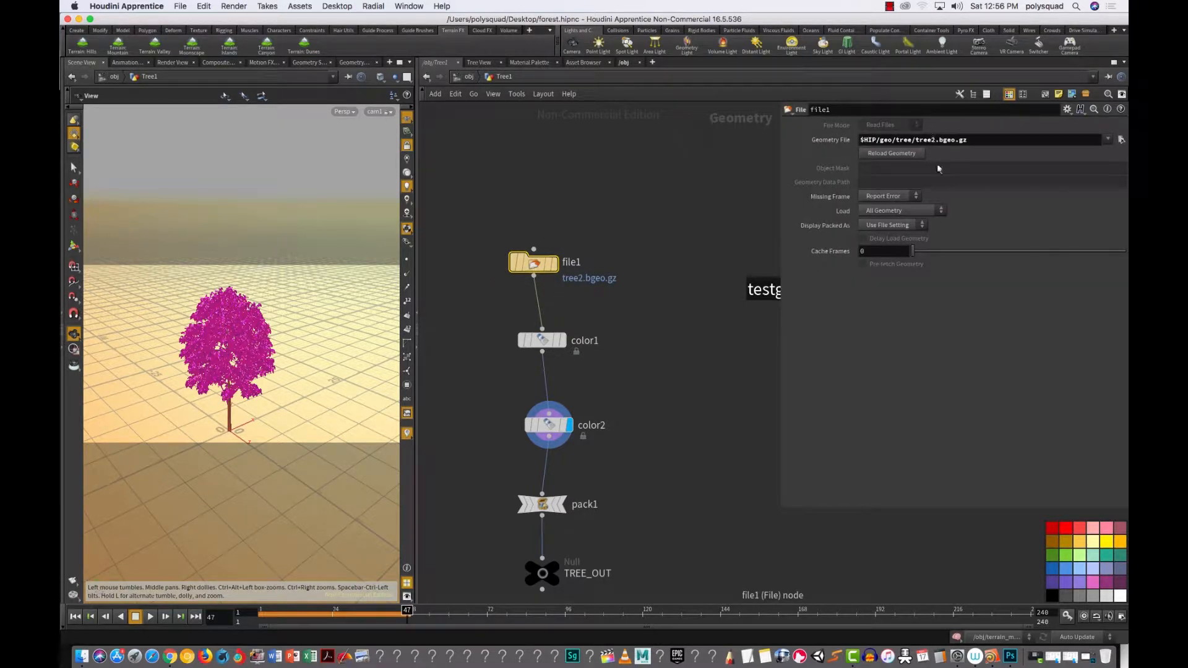
{"action": "key", "text": "p"}
{"action": "left_click_drag", "start_coordinate": [499, 313], "coordinate": [641, 376]}
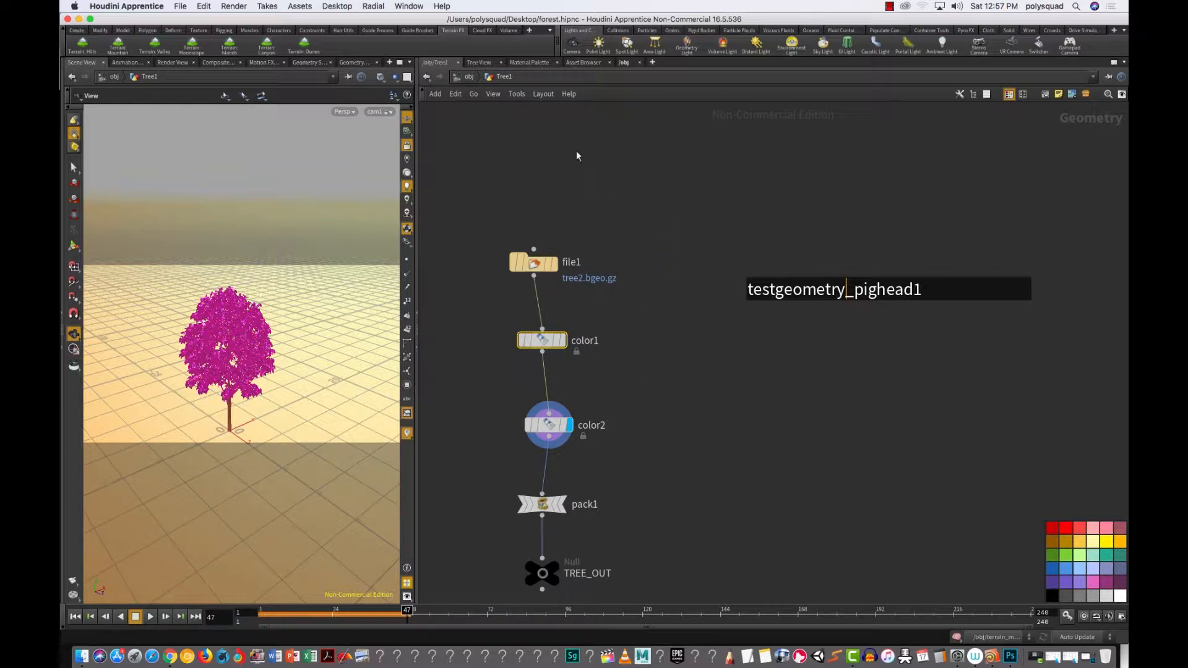
Step: In the Forest network, display the Tree object merge node and place a duplicate of it beside the original
{"action": "left_click", "coordinate": [458, 76]}
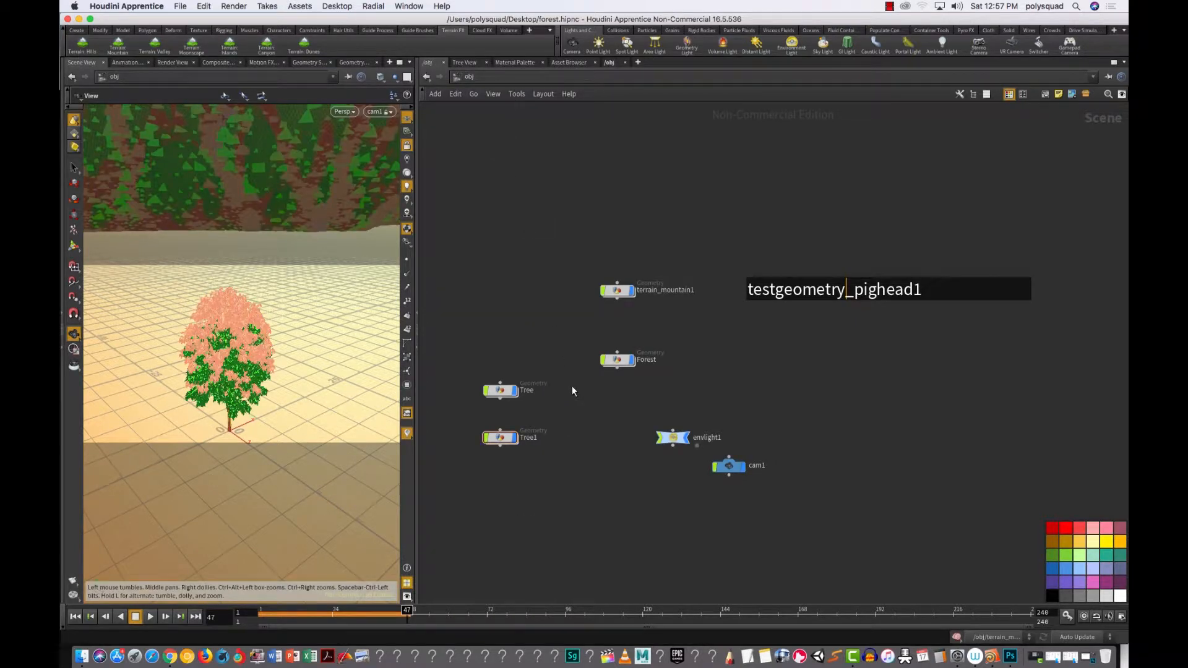
{"action": "double_click", "coordinate": [609, 360]}
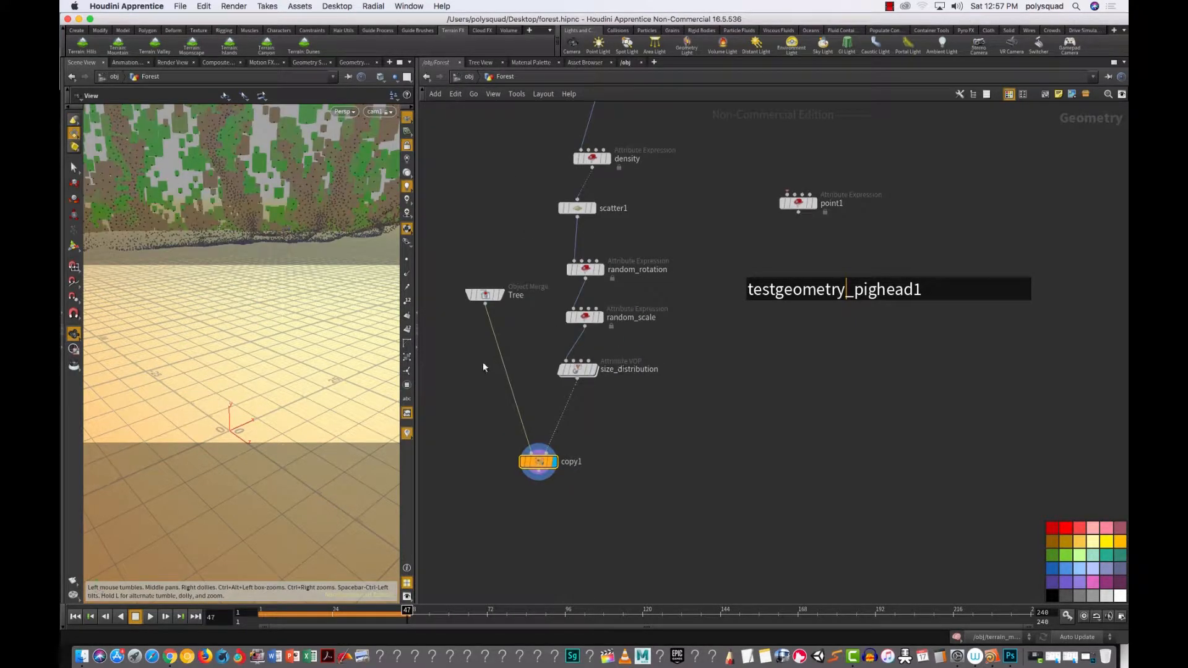
{"action": "left_click_drag", "start_coordinate": [504, 293], "coordinate": [546, 346]}
{"action": "left_click", "coordinate": [559, 341]}
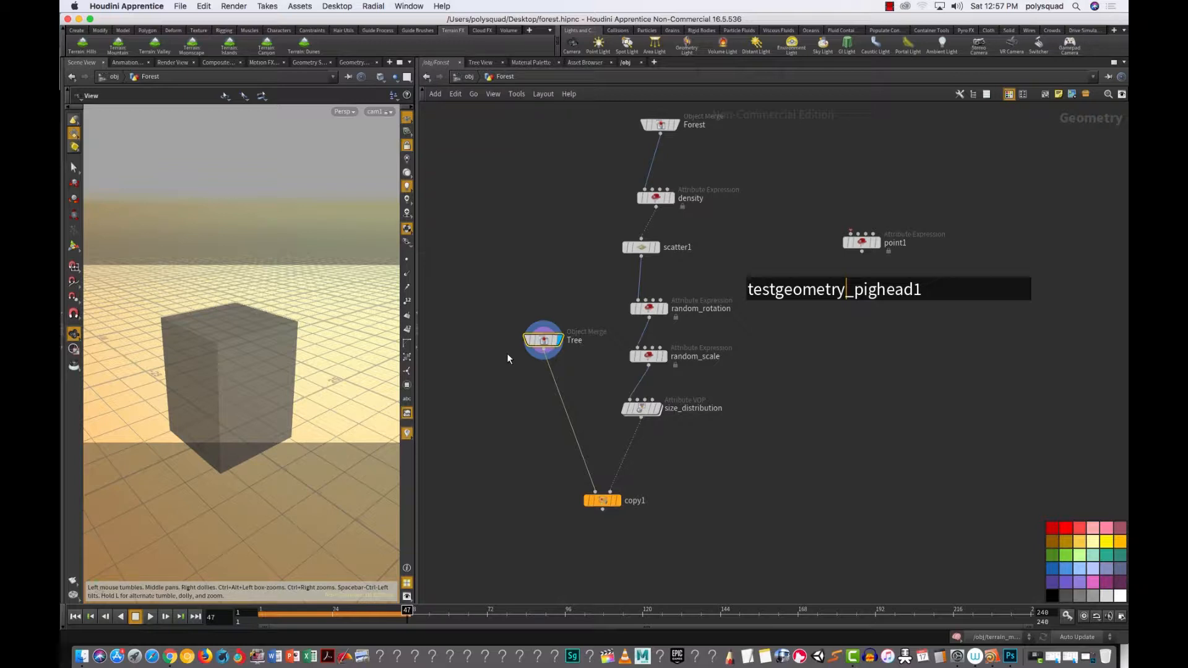
{"action": "left_click_drag", "start_coordinate": [536, 340], "coordinate": [483, 361], "text": "alt"}
{"action": "left_click_drag", "start_coordinate": [479, 348], "coordinate": [465, 348]}
{"action": "middle_click_drag", "start_coordinate": [493, 362], "coordinate": [559, 369]}
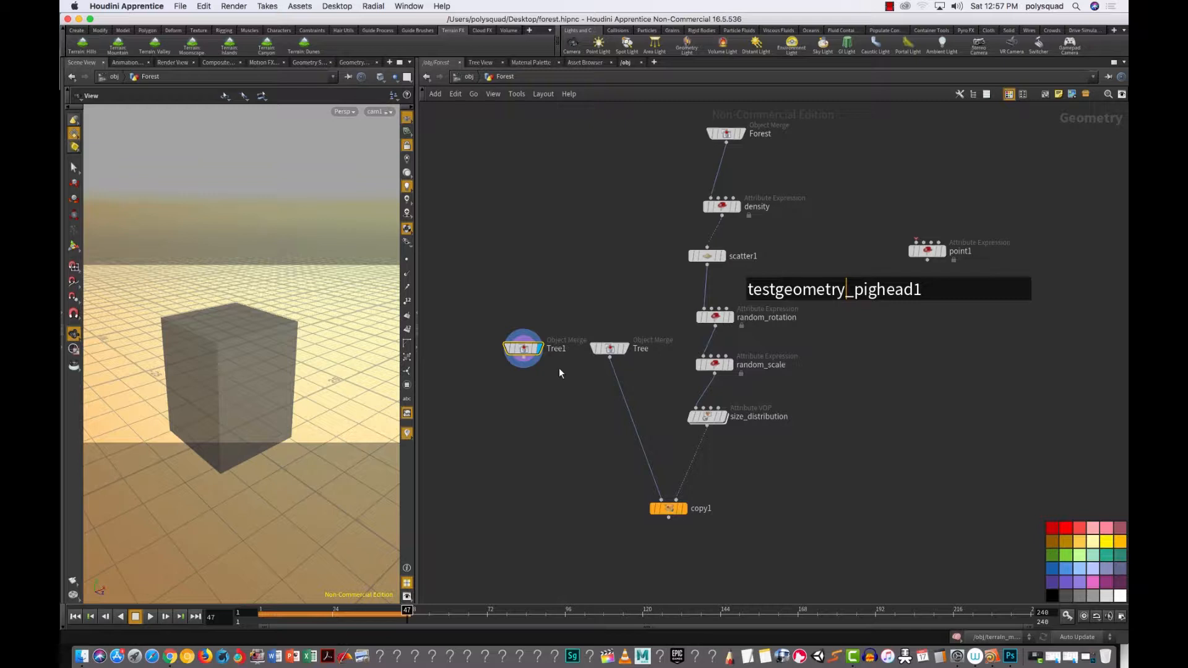
Step: Set Object 1 of the duplicated object merge node to /obj/Tree1/TREE_OUT
{"action": "left_click_drag", "start_coordinate": [491, 276], "coordinate": [557, 396]}
{"action": "key", "text": "p"}
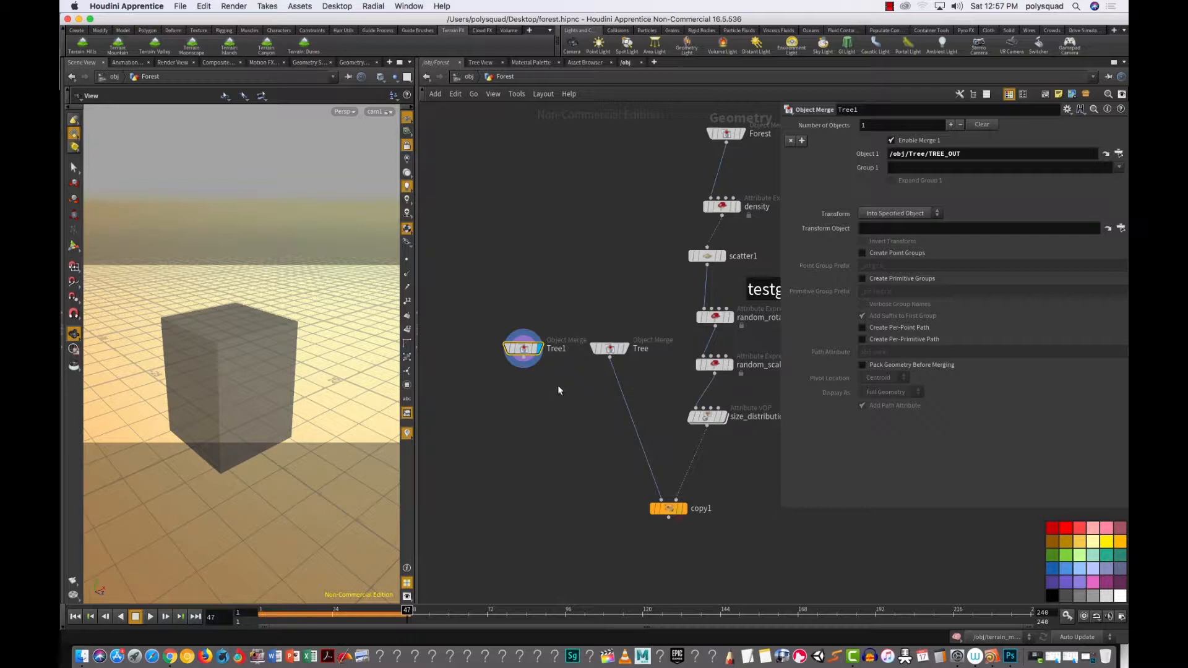
{"action": "left_click", "coordinate": [1118, 153]}
{"action": "left_click", "coordinate": [908, 198]}
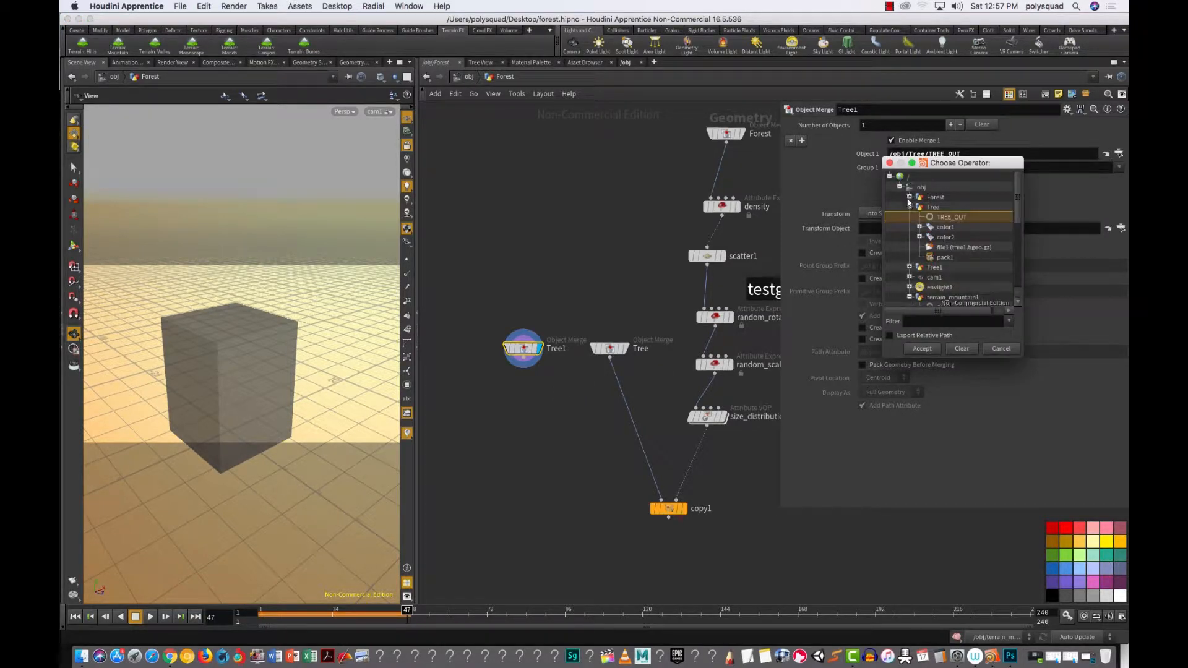
{"action": "left_click", "coordinate": [909, 207]}
{"action": "left_click", "coordinate": [908, 217]}
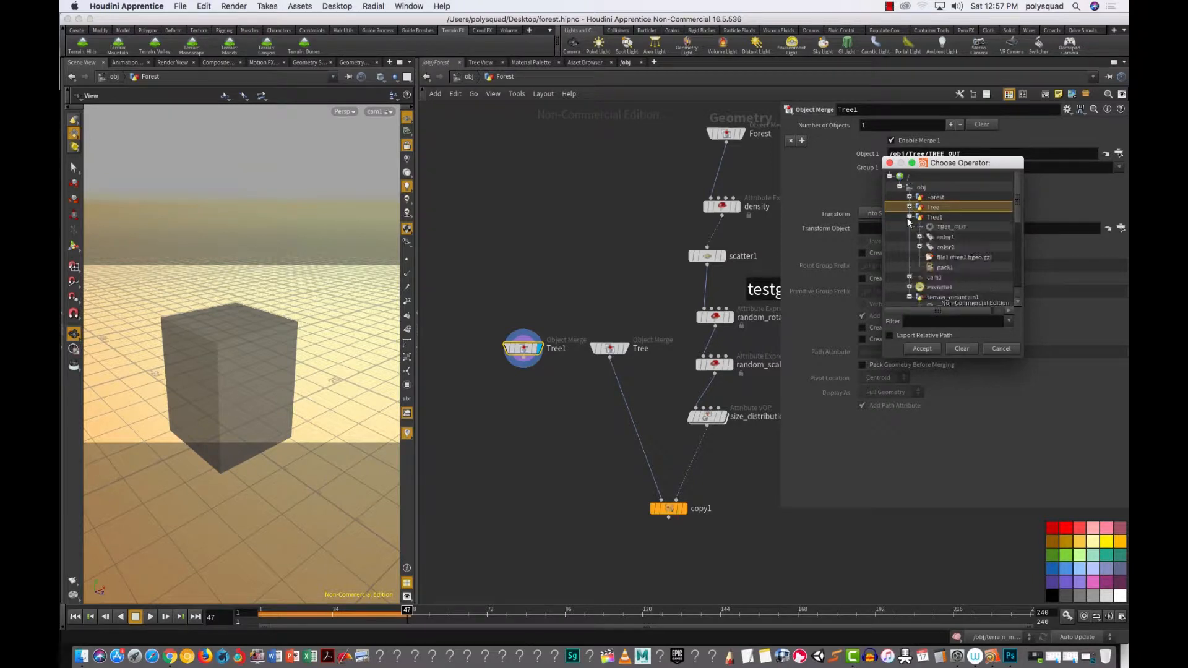
{"action": "left_click", "coordinate": [954, 227]}
{"action": "left_click", "coordinate": [928, 350]}
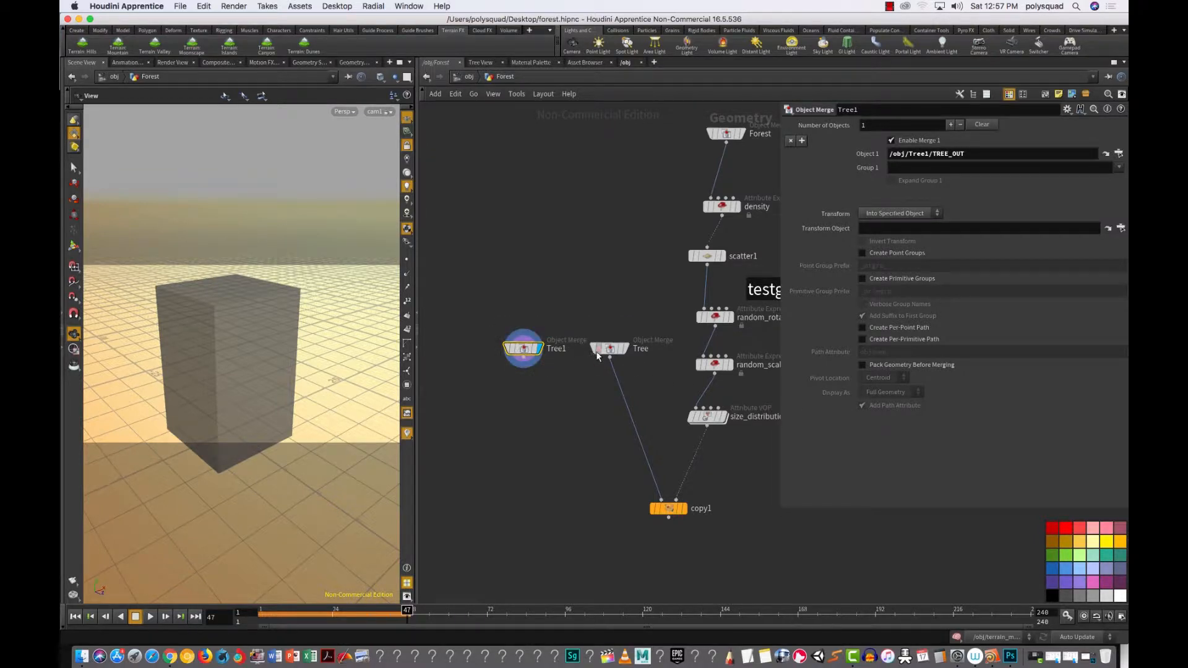
Step: Compare the two tree sources by alternately displaying the Tree and Tree1 object merge nodes
{"action": "left_click", "coordinate": [625, 348]}
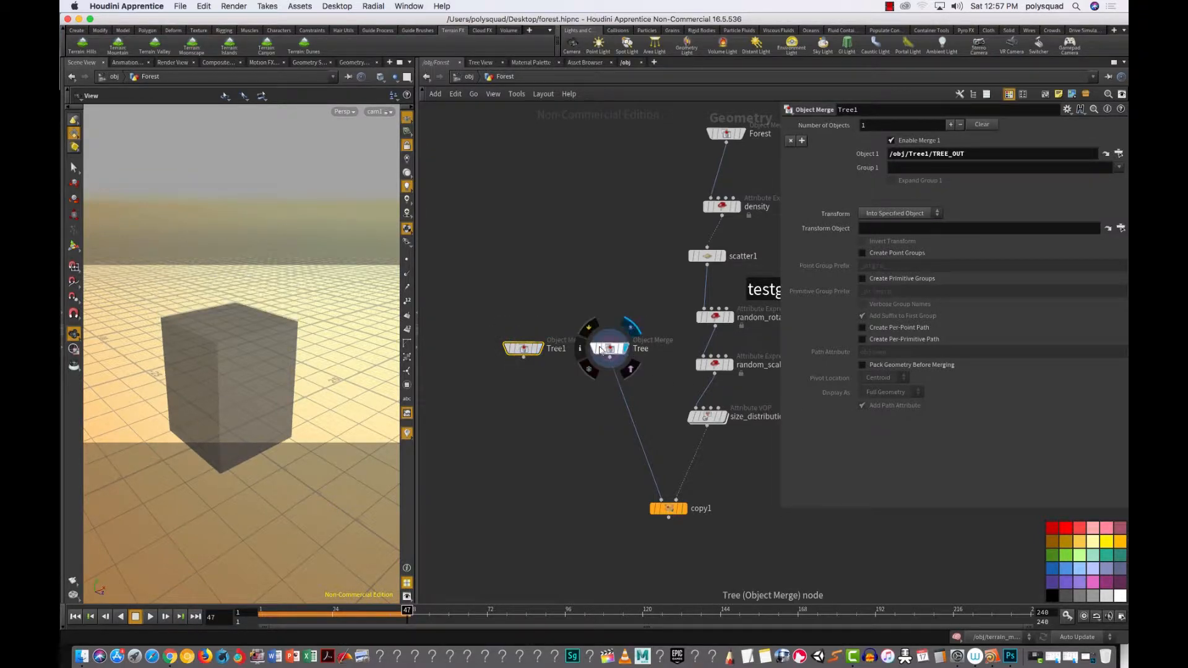
{"action": "left_click", "coordinate": [543, 349]}
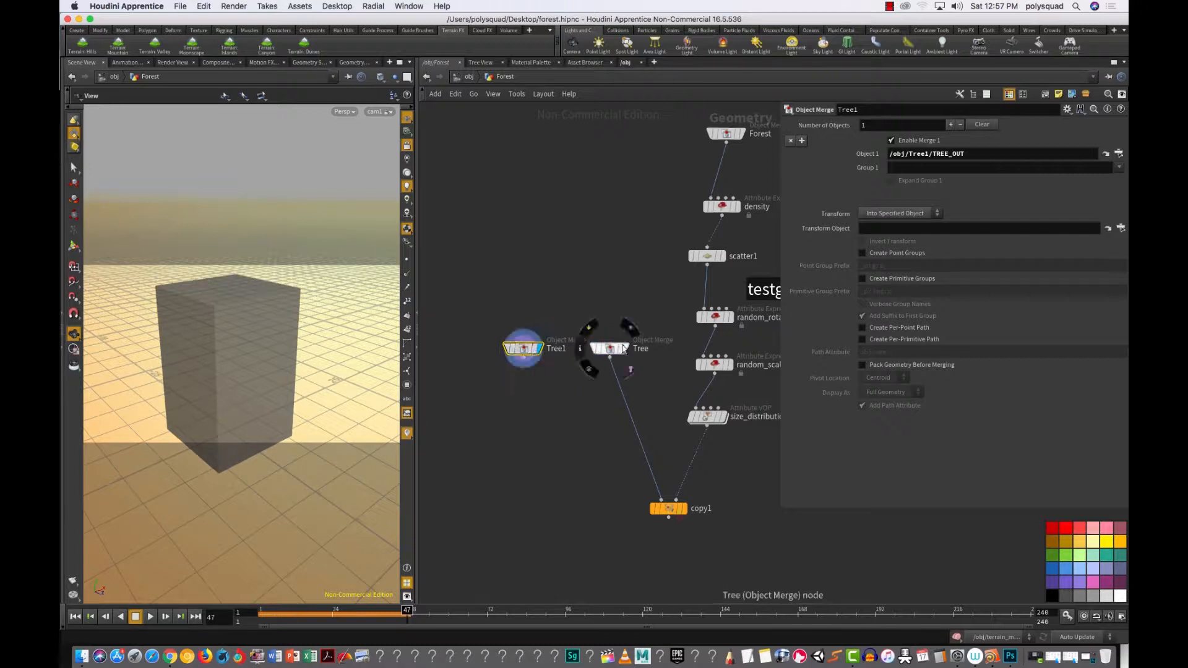
{"action": "left_click", "coordinate": [626, 349]}
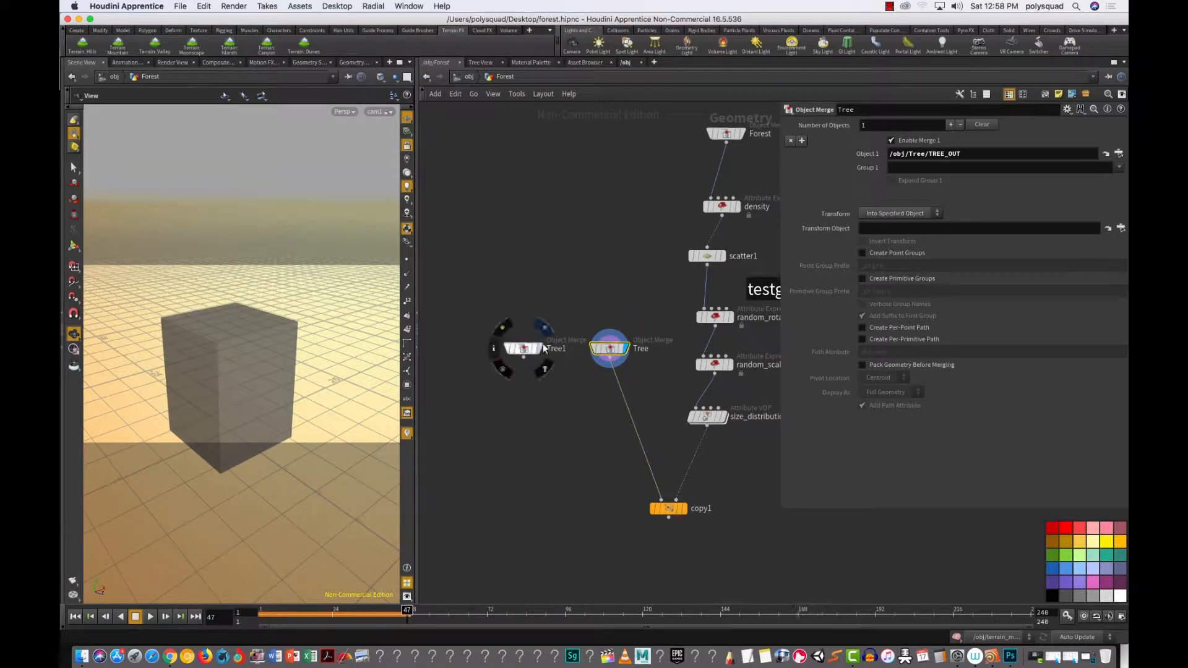
{"action": "left_click", "coordinate": [522, 350]}
{"action": "left_click", "coordinate": [521, 350]}
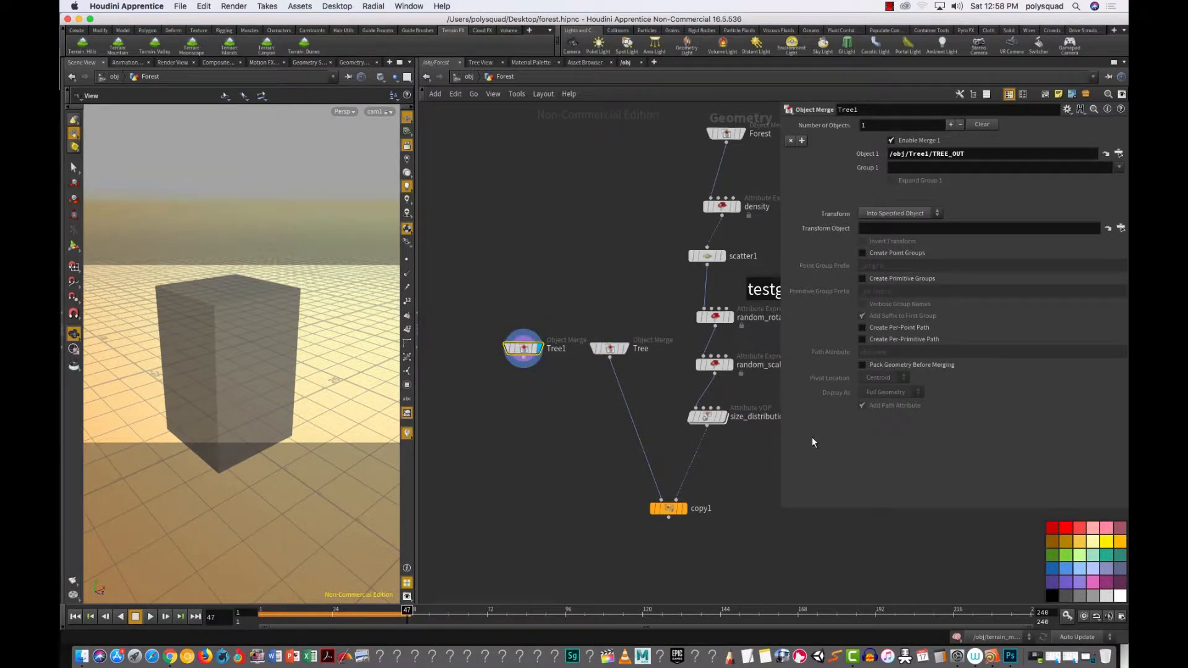
{"action": "key", "text": "p"}
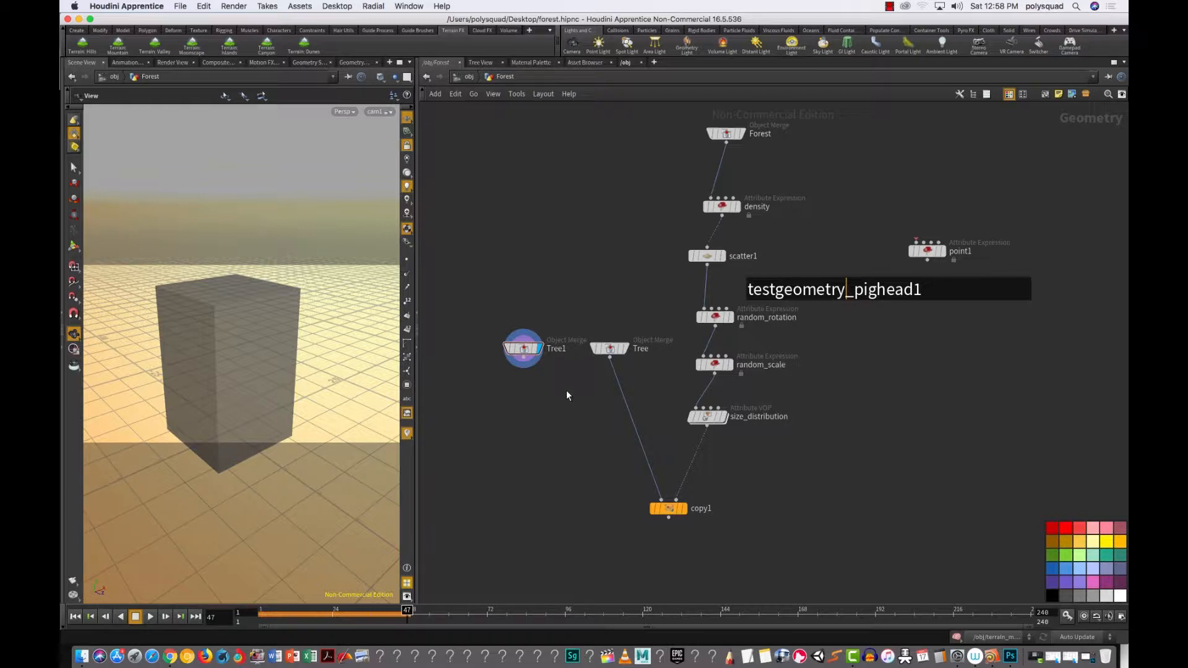
{"action": "key", "text": "Tab"}
{"action": "type", "text": "sw"}
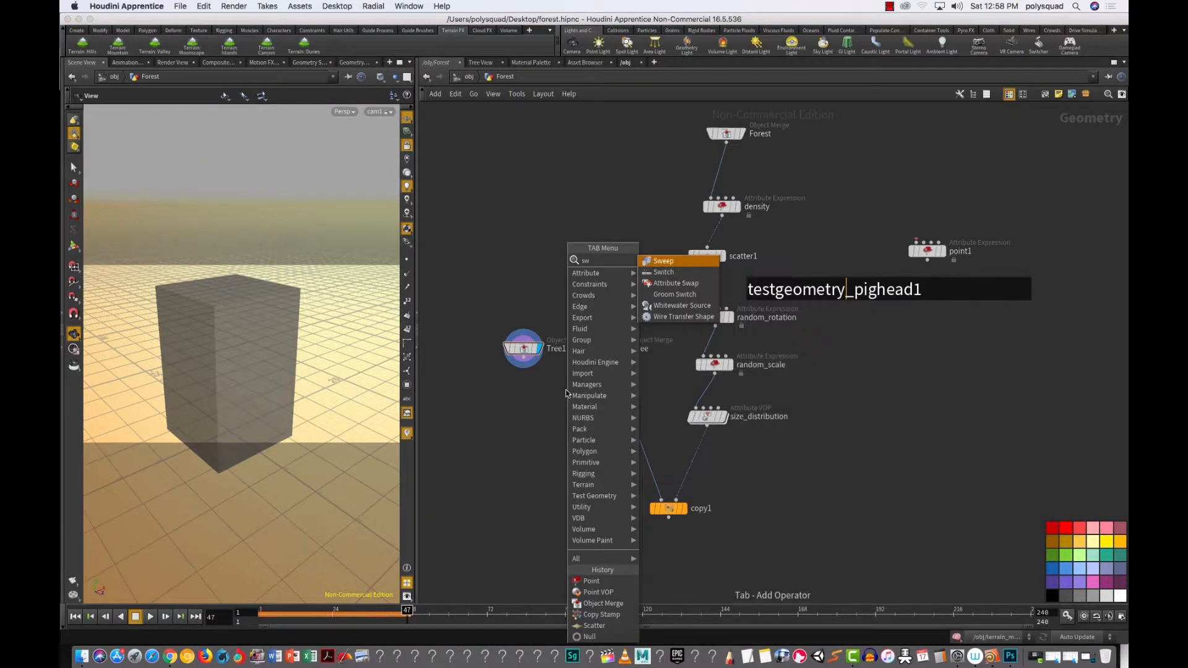
{"action": "left_click", "coordinate": [670, 282]}
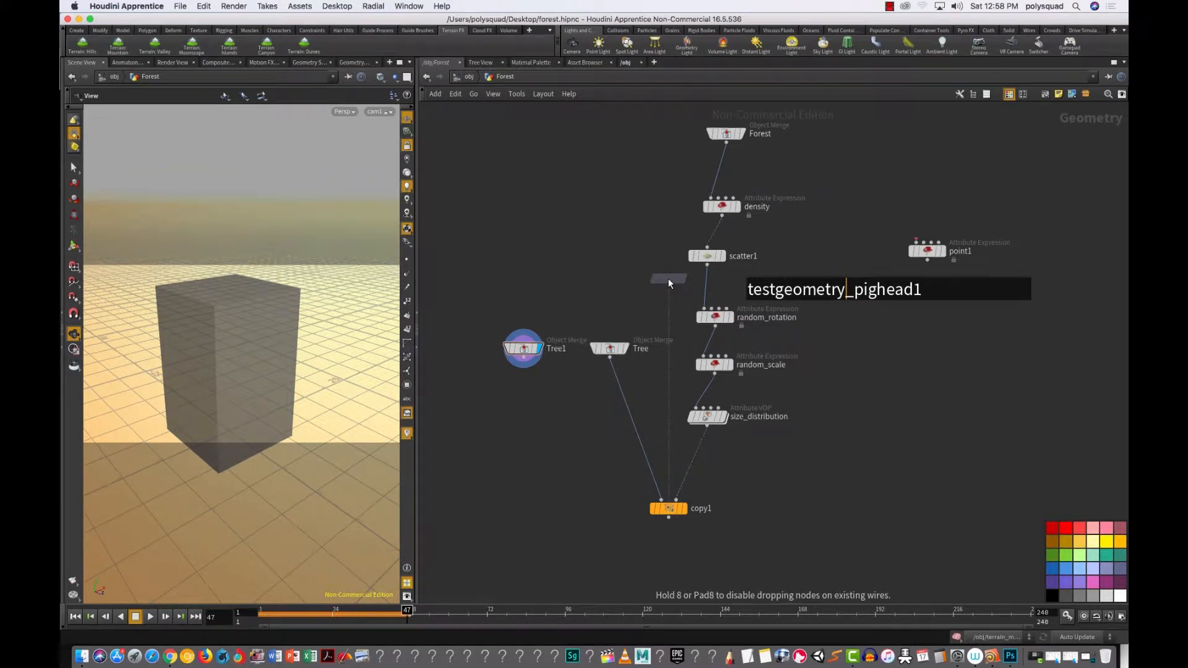
{"action": "key", "text": "Escape"}
Step: Add a Switch node below the Tree1 and Tree object merge nodes
{"action": "key", "text": "Tab"}
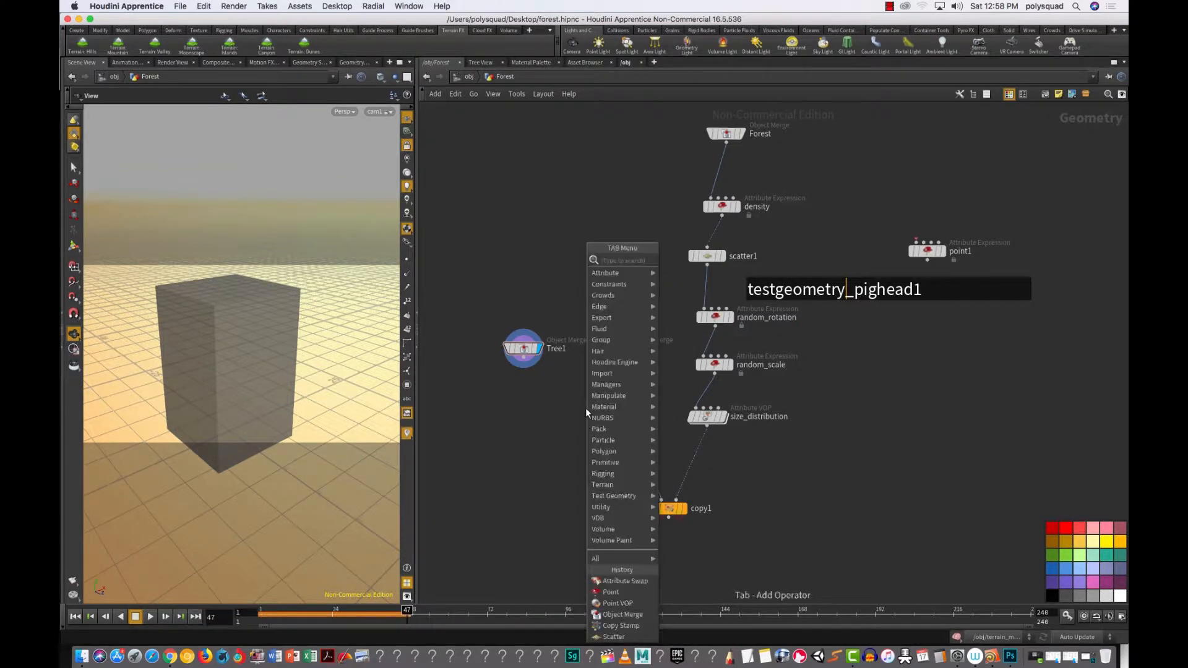
{"action": "type", "text": "sw"}
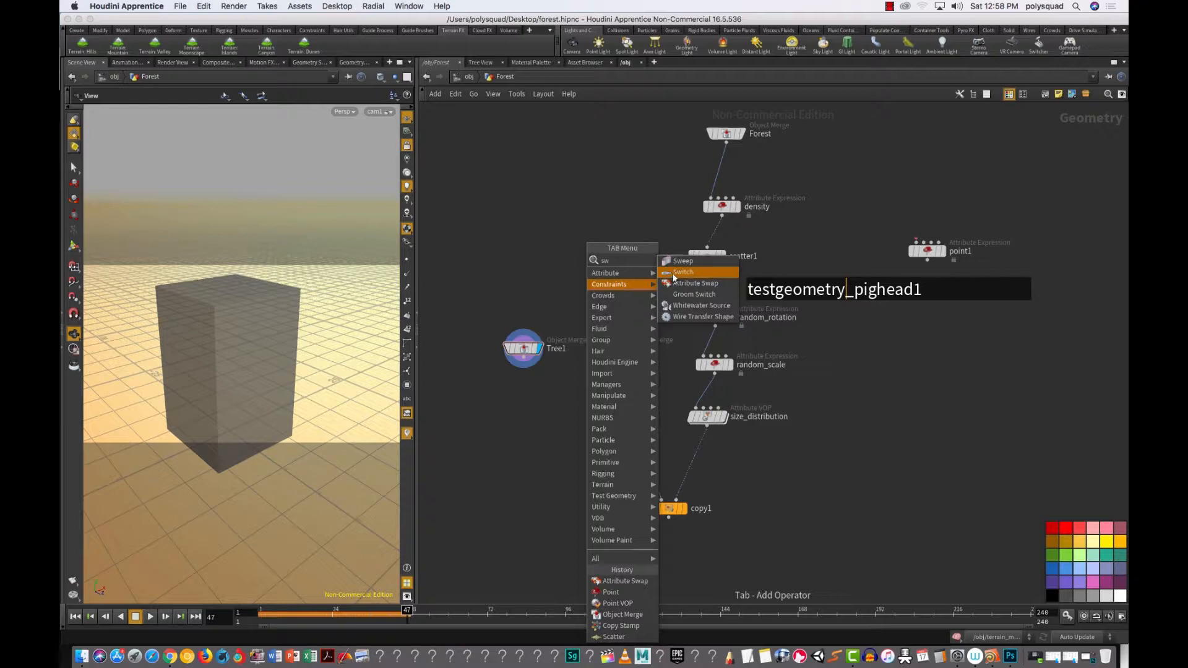
{"action": "left_click", "coordinate": [673, 273]}
{"action": "left_click", "coordinate": [574, 415]}
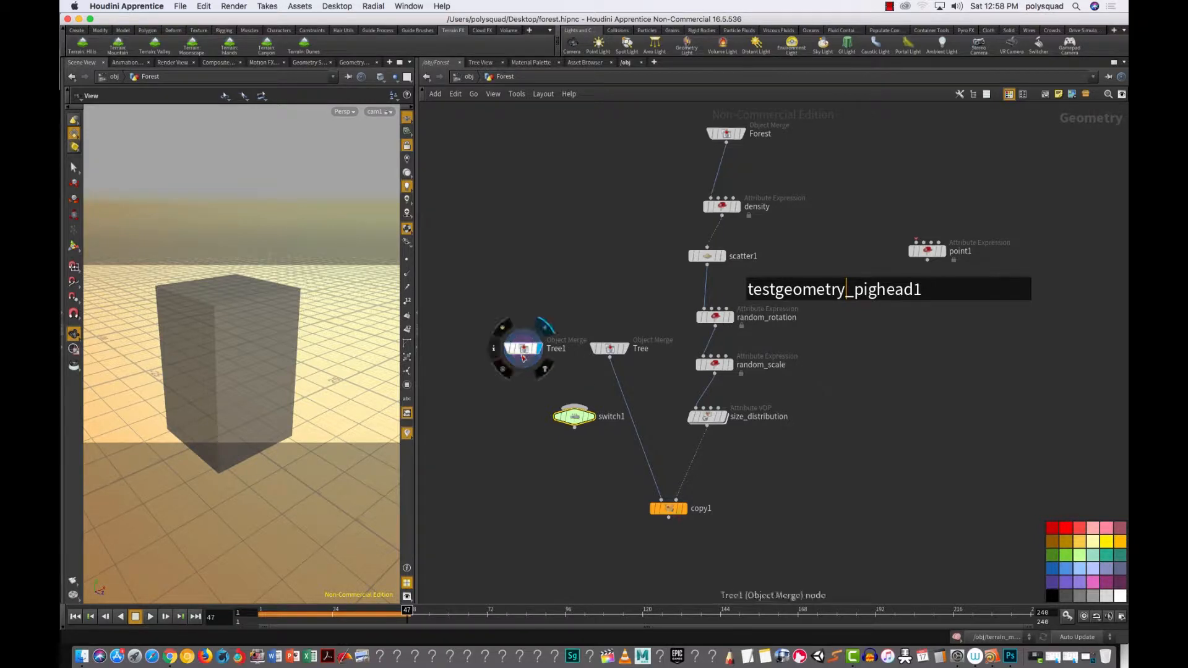
Step: Connect Tree1 as the first input and Tree as the second input of switch1, and show the switch's parameters
{"action": "left_click", "coordinate": [525, 363]}
{"action": "left_click", "coordinate": [573, 406]}
{"action": "left_click", "coordinate": [610, 357]}
{"action": "left_click", "coordinate": [577, 407]}
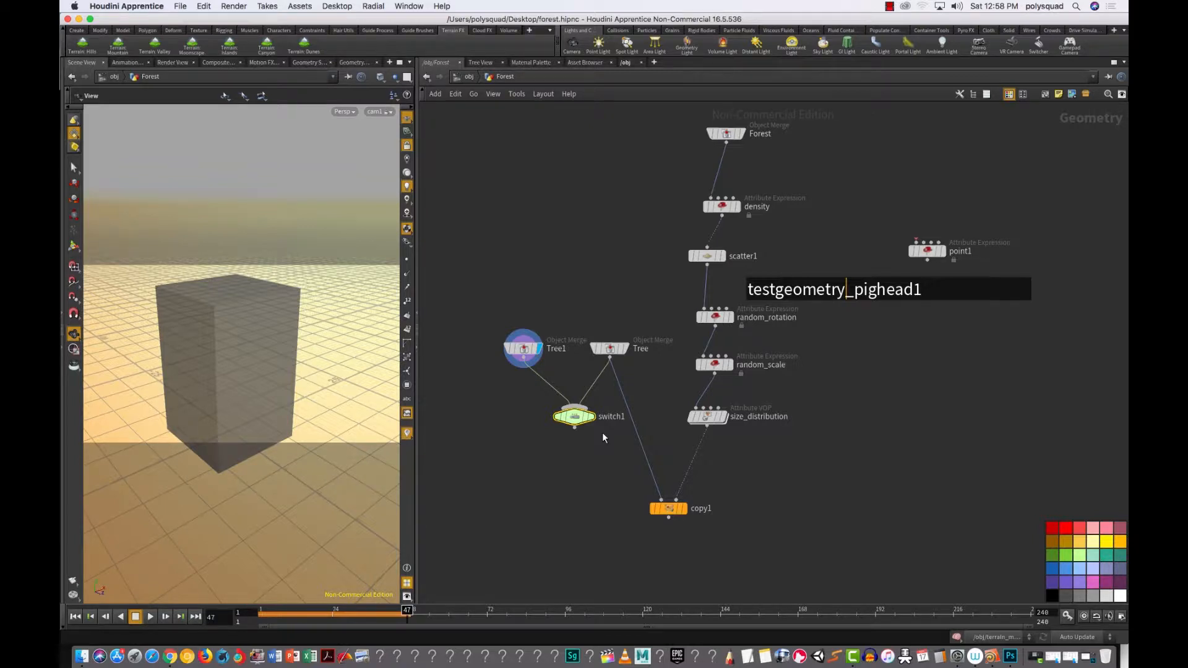
{"action": "key", "text": "p"}
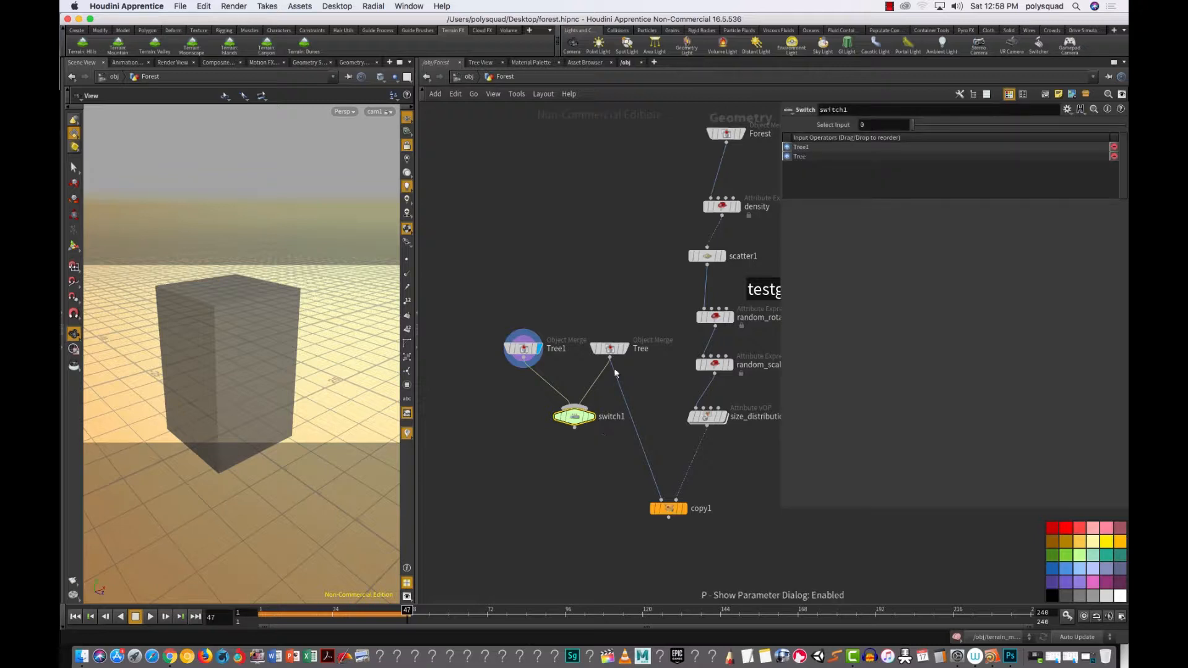
Step: Test switch1 with Select Input 1, display the switch node, and set Select Input back to 0
{"action": "mouse_move", "coordinate": [940, 125]}
{"action": "left_mouse_down"}
{"action": "mouse_move", "coordinate": [909, 129]}
{"action": "mouse_move", "coordinate": [936, 128]}
{"action": "left_mouse_up"}
{"action": "left_click", "coordinate": [575, 420]}
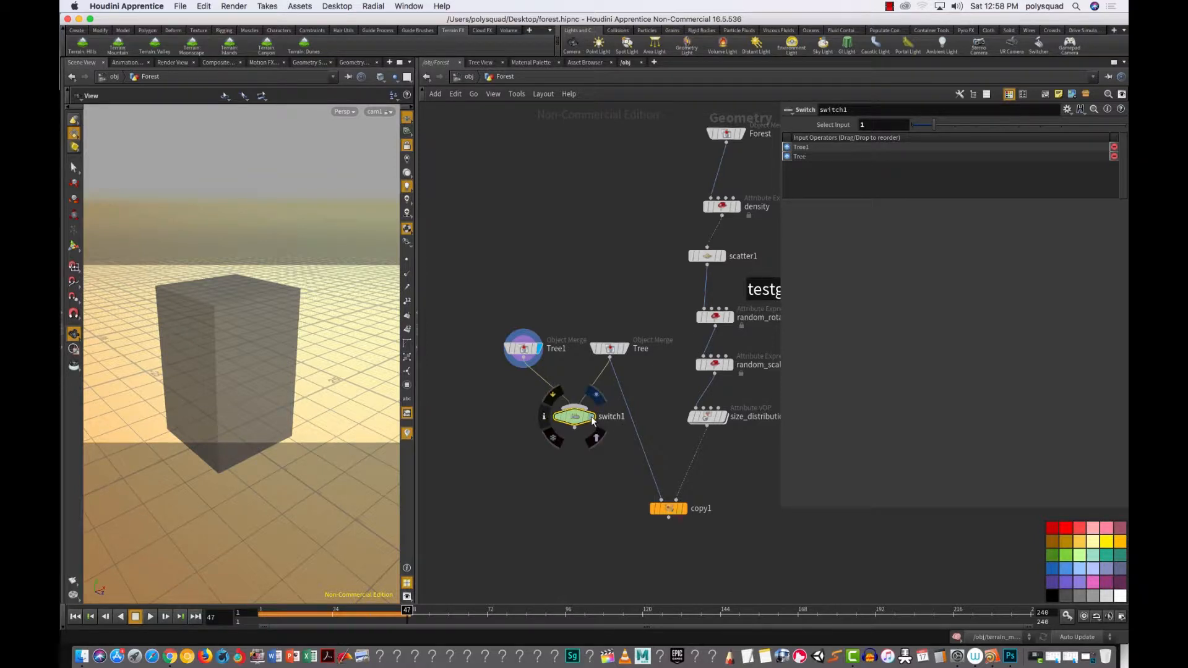
{"action": "left_click_drag", "start_coordinate": [931, 129], "coordinate": [902, 126]}
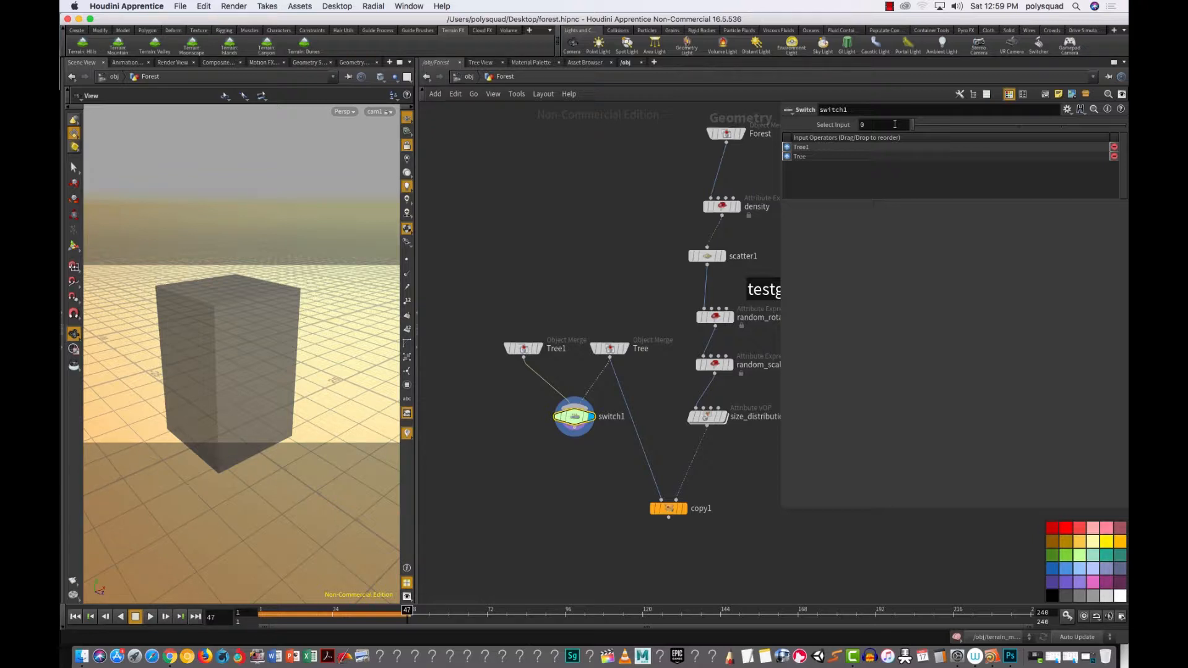
Step: Move the Tree1 object merge aside and check its Object 1 source in the operator chooser without changing it
{"action": "left_click_drag", "start_coordinate": [484, 306], "coordinate": [496, 350]}
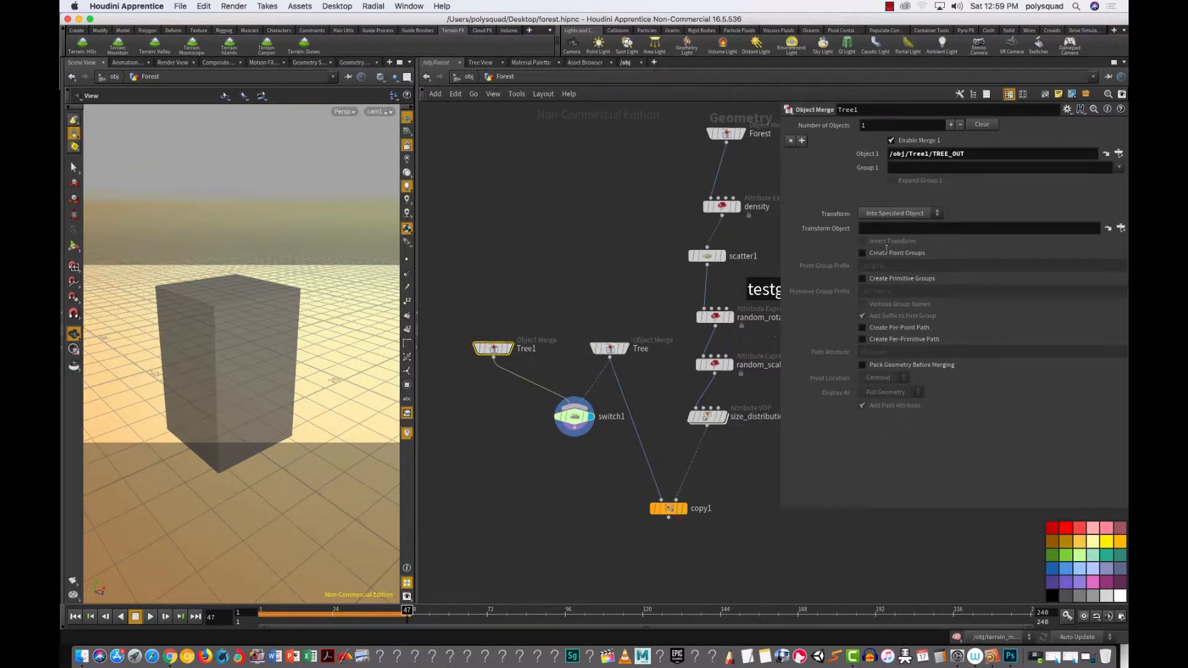
{"action": "left_click", "coordinate": [1118, 154]}
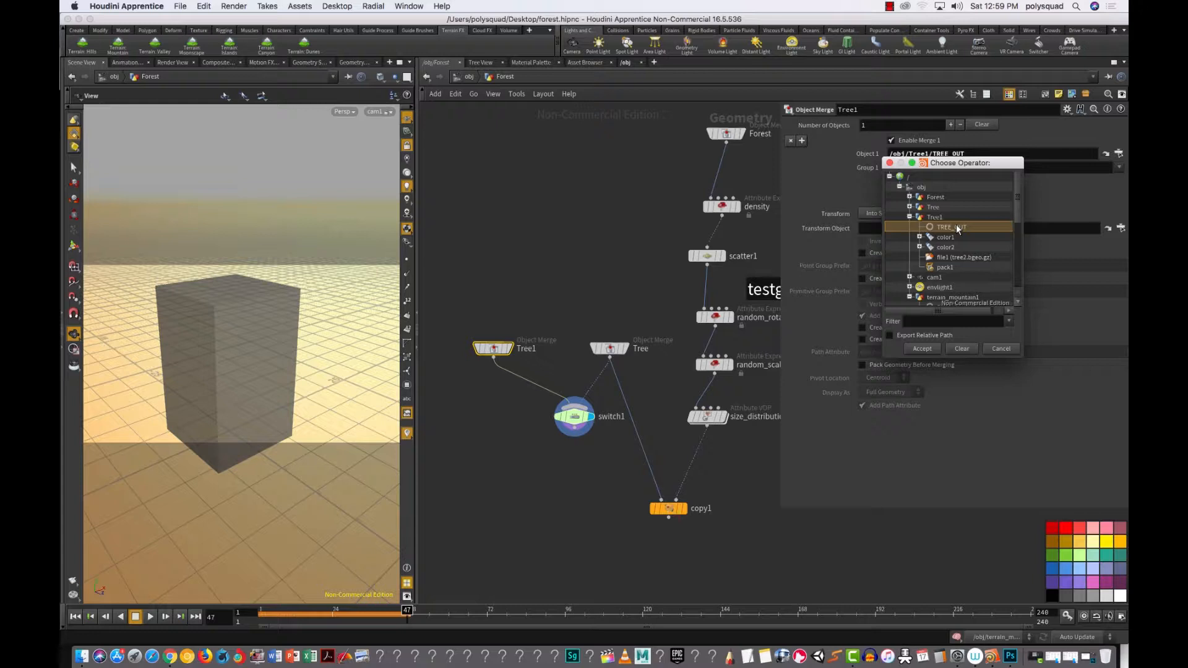
{"action": "left_click", "coordinate": [888, 163]}
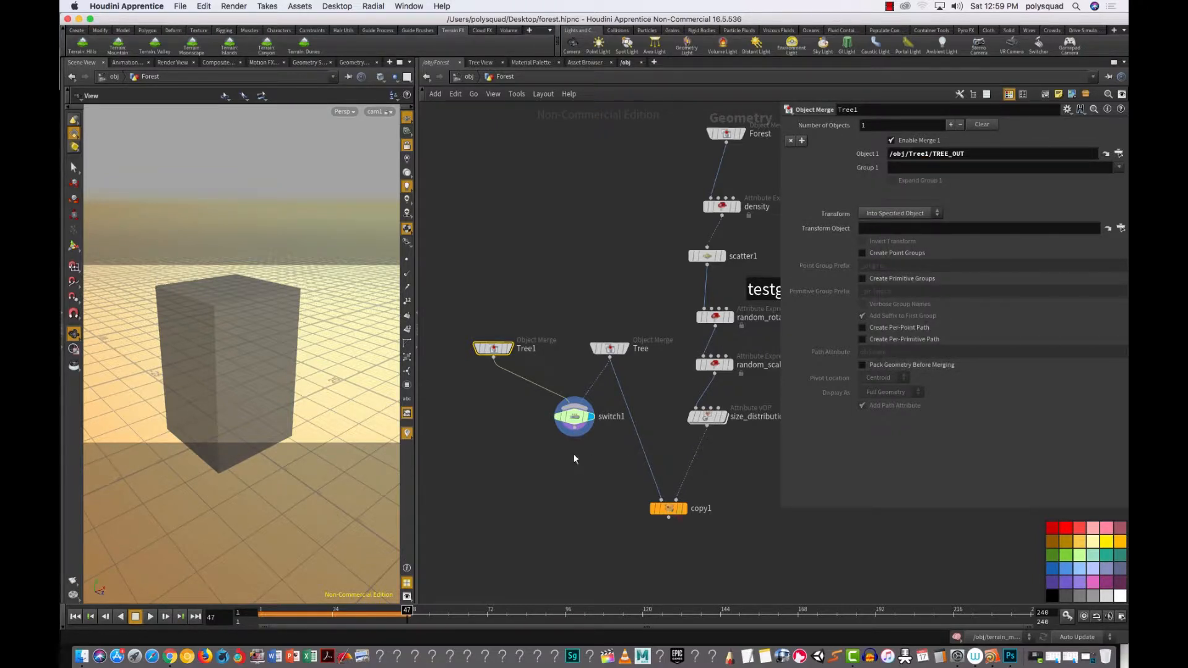
Step: Connect switch1's output to the first input of copy1 in place of Tree
{"action": "left_click", "coordinate": [568, 471]}
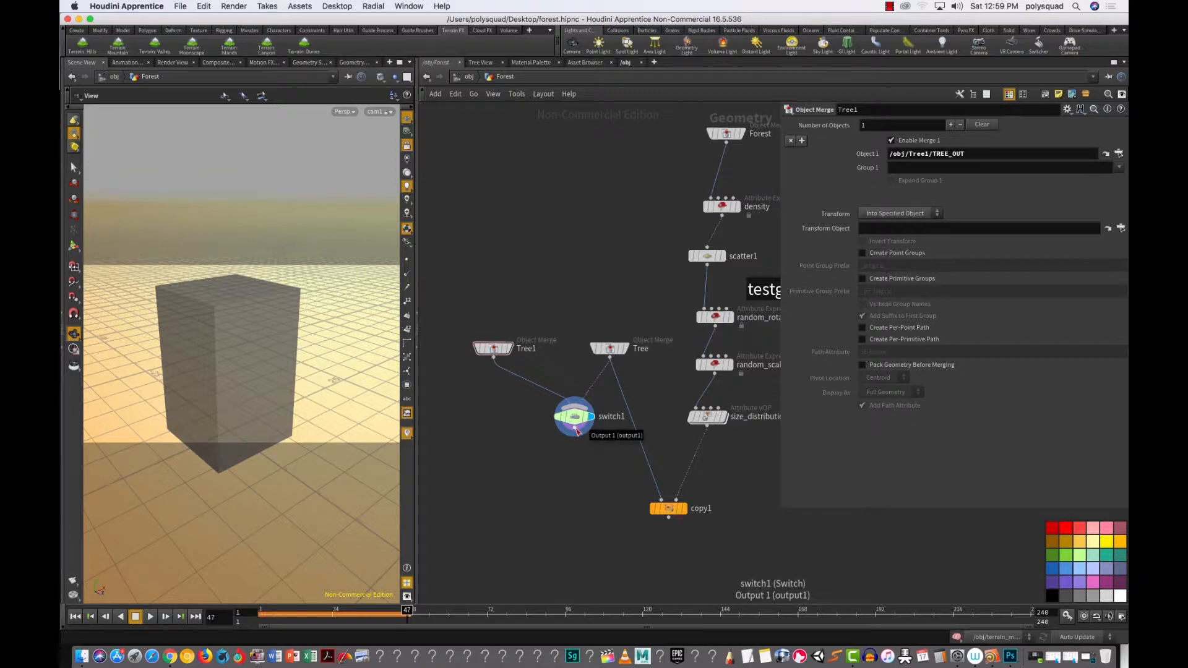
{"action": "left_click", "coordinate": [576, 432]}
{"action": "left_click", "coordinate": [634, 492]}
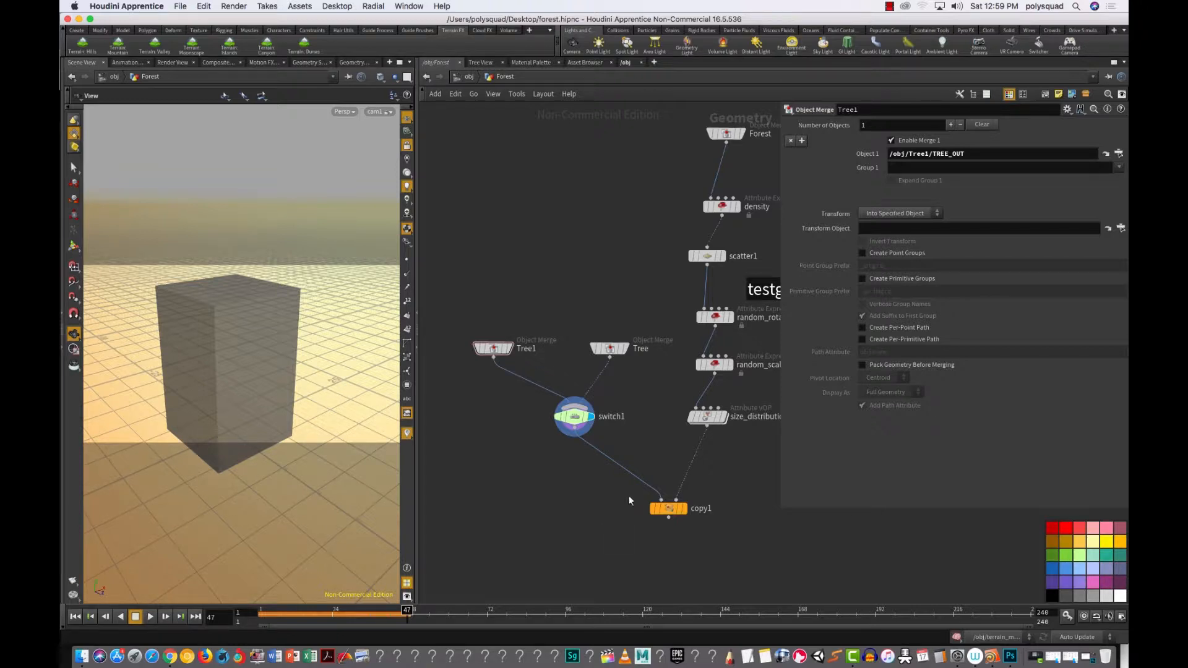
Step: Display copy1 and inspect the copied trees on the terrain up close
{"action": "left_click", "coordinate": [683, 509]}
{"action": "left_click", "coordinate": [666, 510]}
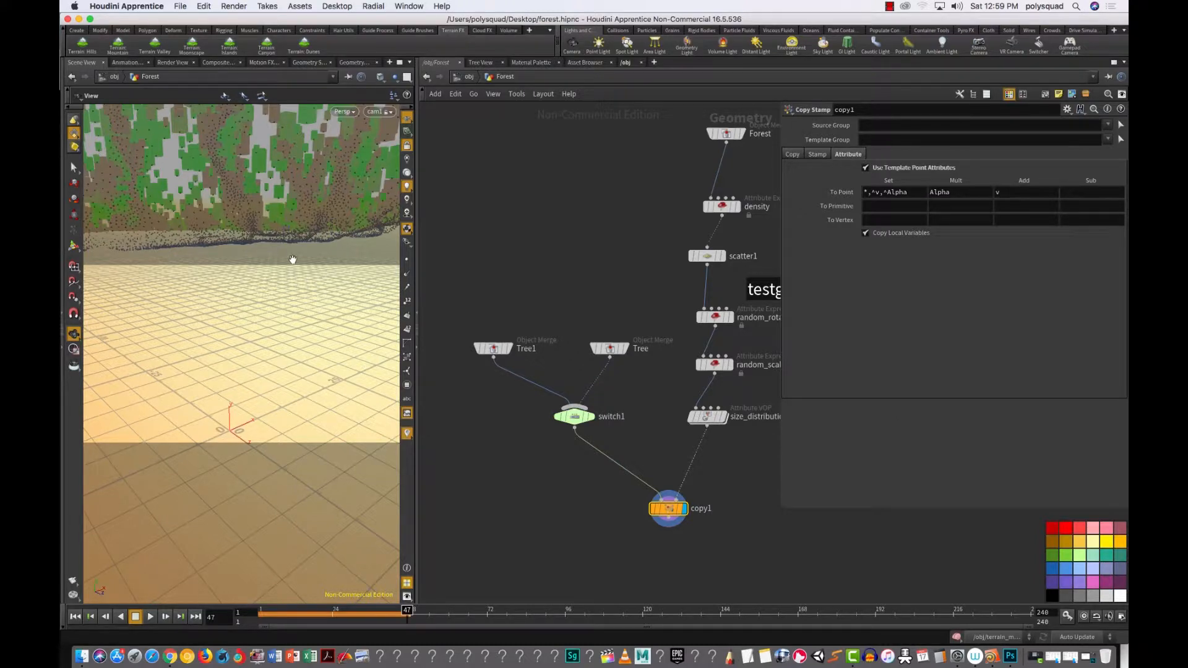
{"action": "key", "text": "space+g"}
{"action": "left_click_drag", "start_coordinate": [233, 344], "coordinate": [350, 339]}
{"action": "scroll", "coordinate": [307, 342], "scroll_direction": "up", "scroll_amount": 10}
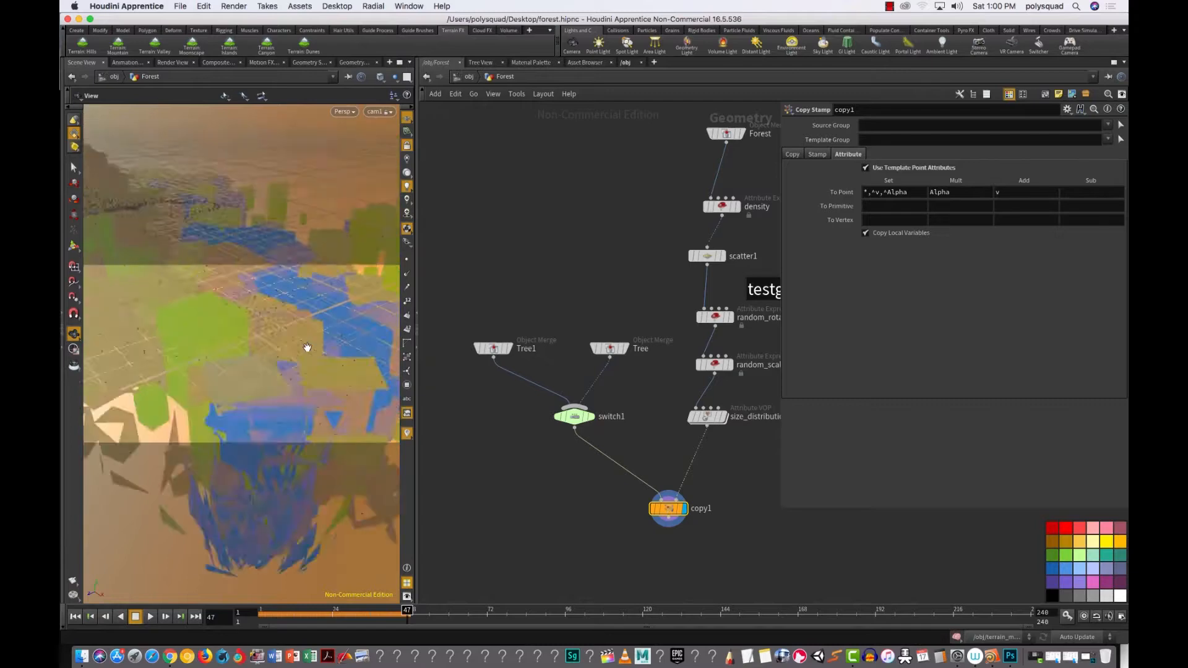
{"action": "scroll", "coordinate": [307, 347], "scroll_direction": "down", "scroll_amount": 5}
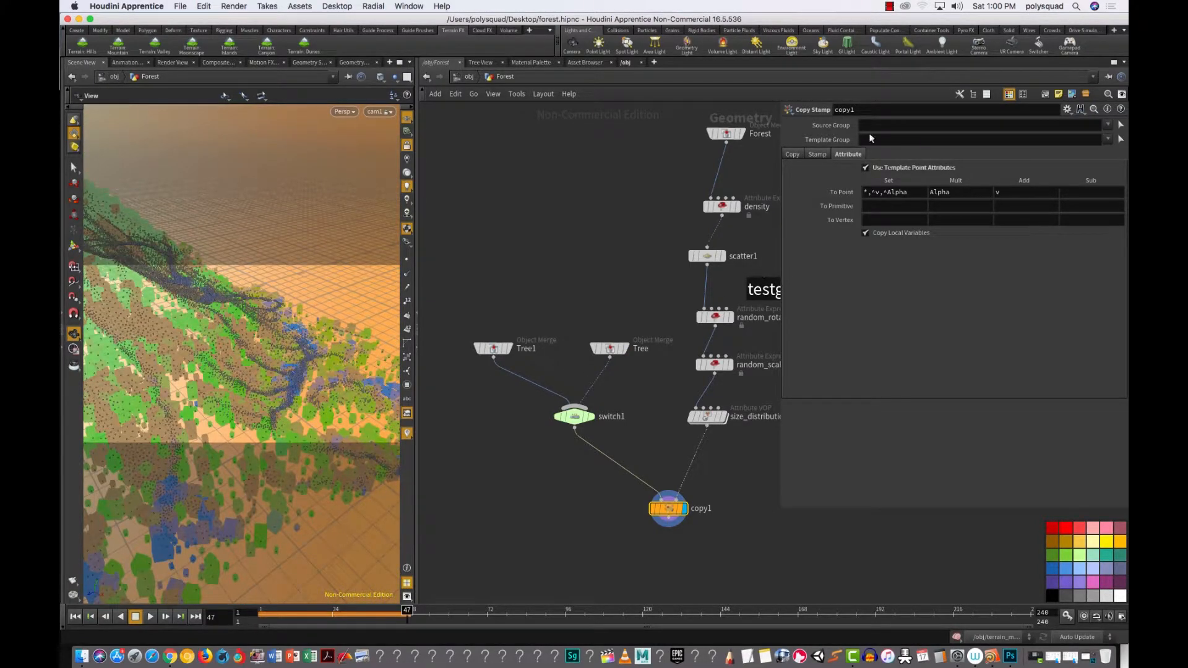
Step: Compare the copied forest with switch1's Select Input at 1 and at 0
{"action": "left_click", "coordinate": [574, 416]}
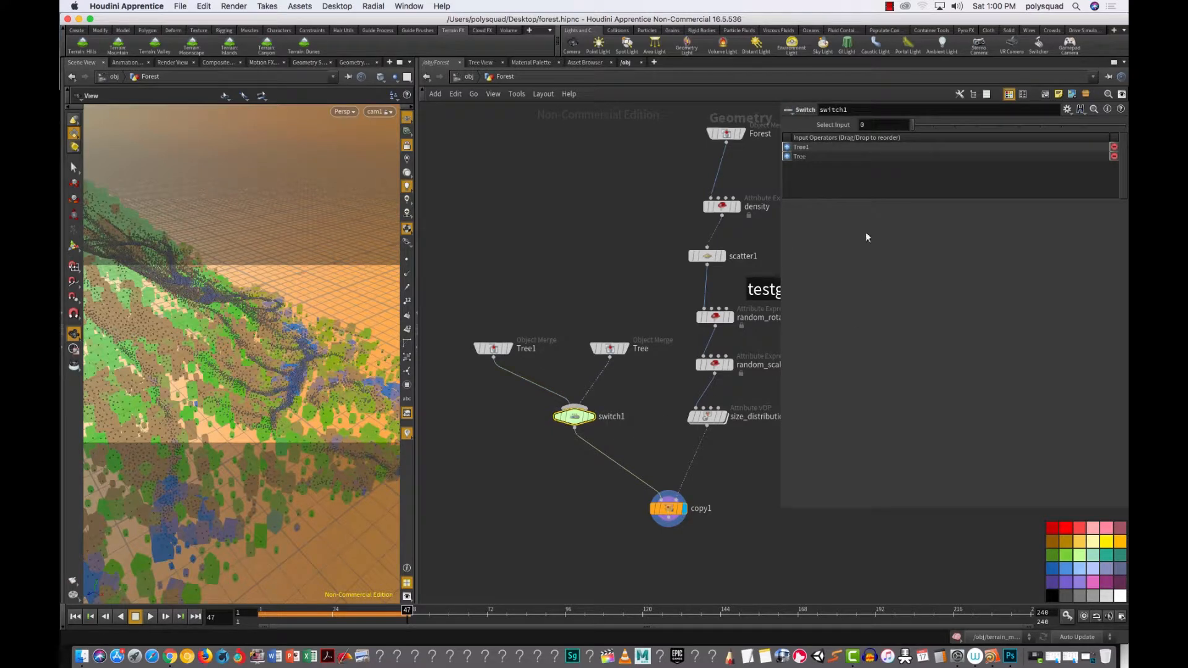
{"action": "left_click", "coordinate": [931, 122]}
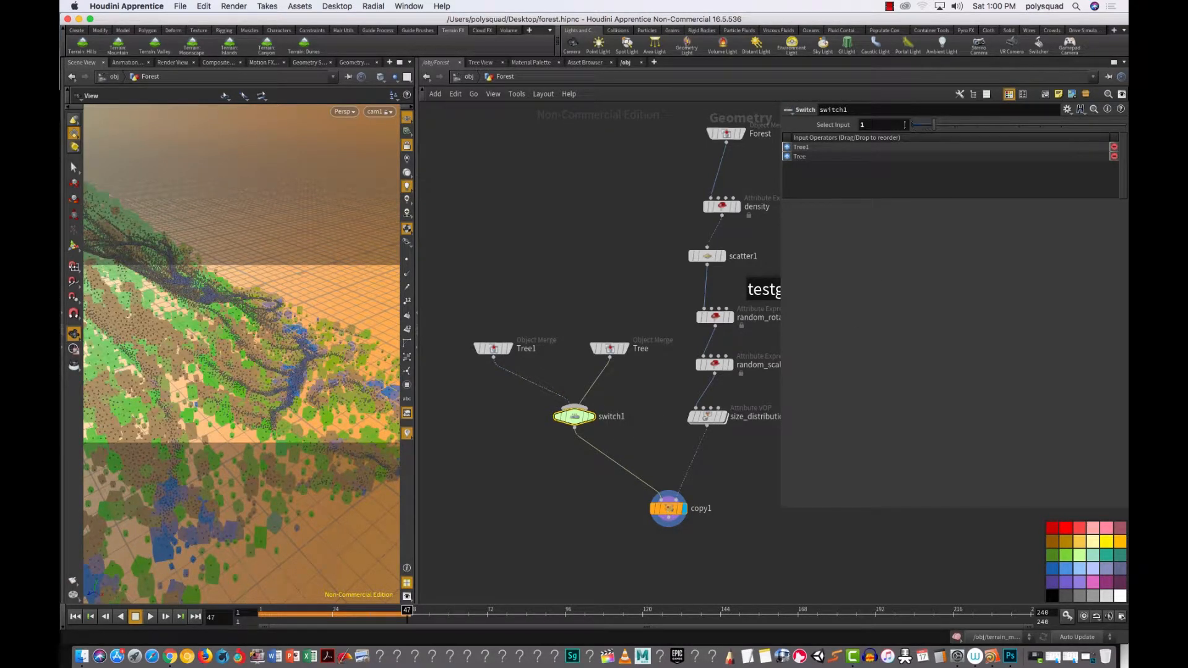
{"action": "left_click", "coordinate": [914, 124]}
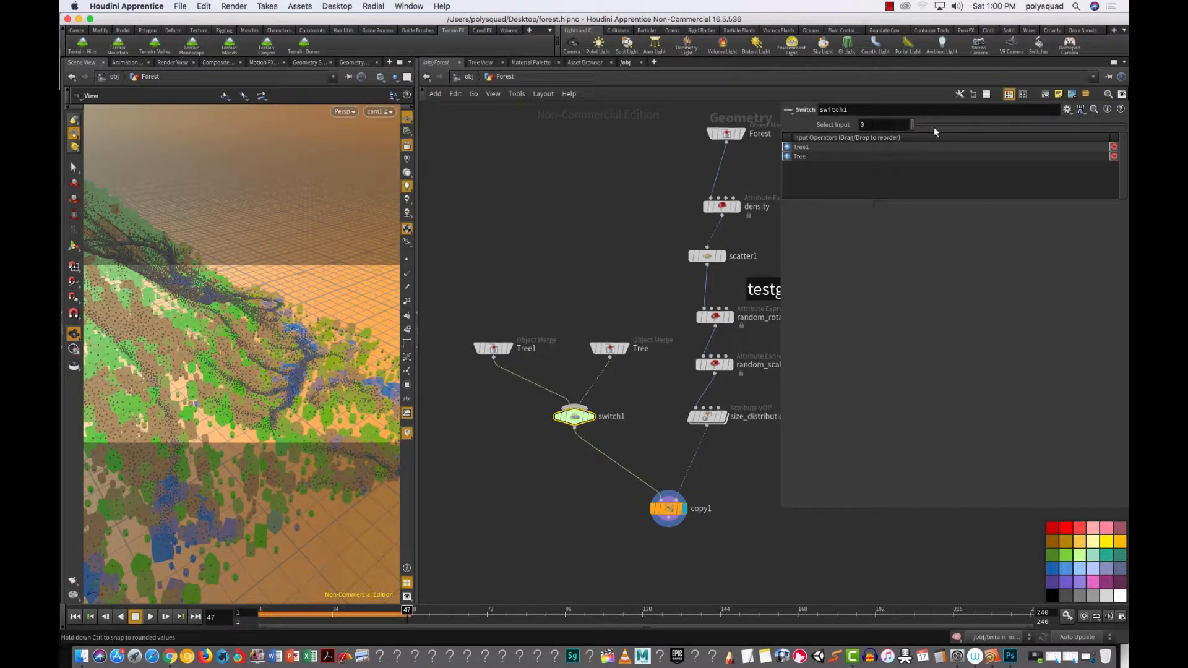
{"action": "left_click", "coordinate": [916, 126]}
Step: Enable Stamp Inputs on the copy1 node
{"action": "left_click_drag", "start_coordinate": [707, 540], "coordinate": [618, 486]}
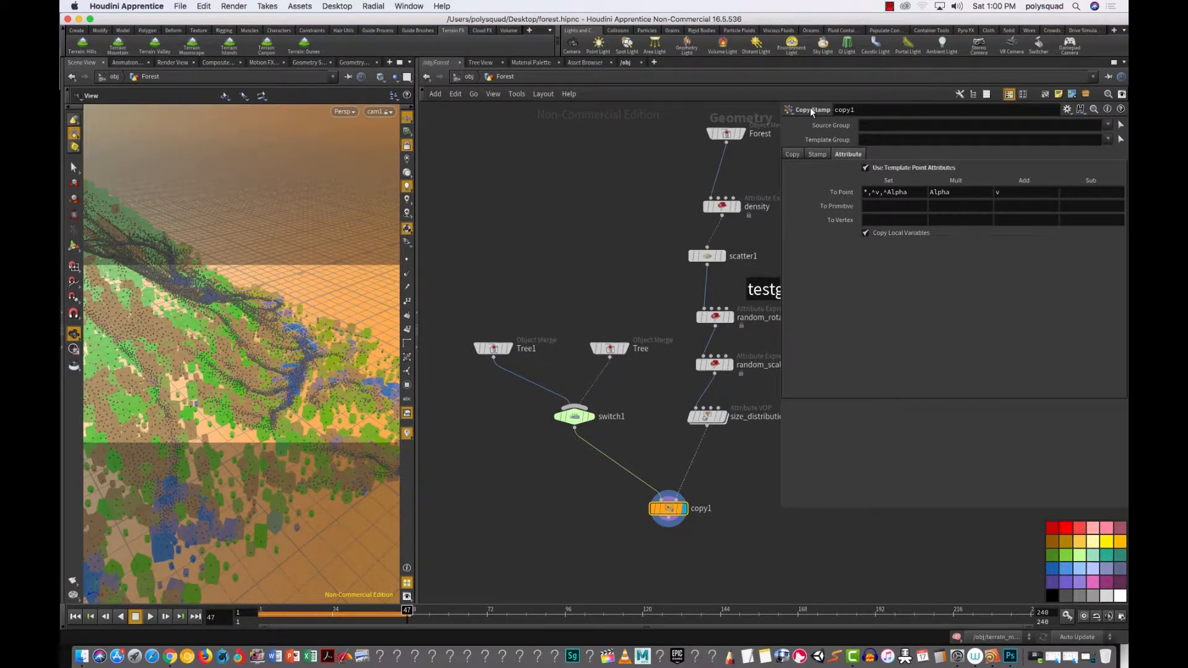
{"action": "left_click", "coordinate": [816, 155]}
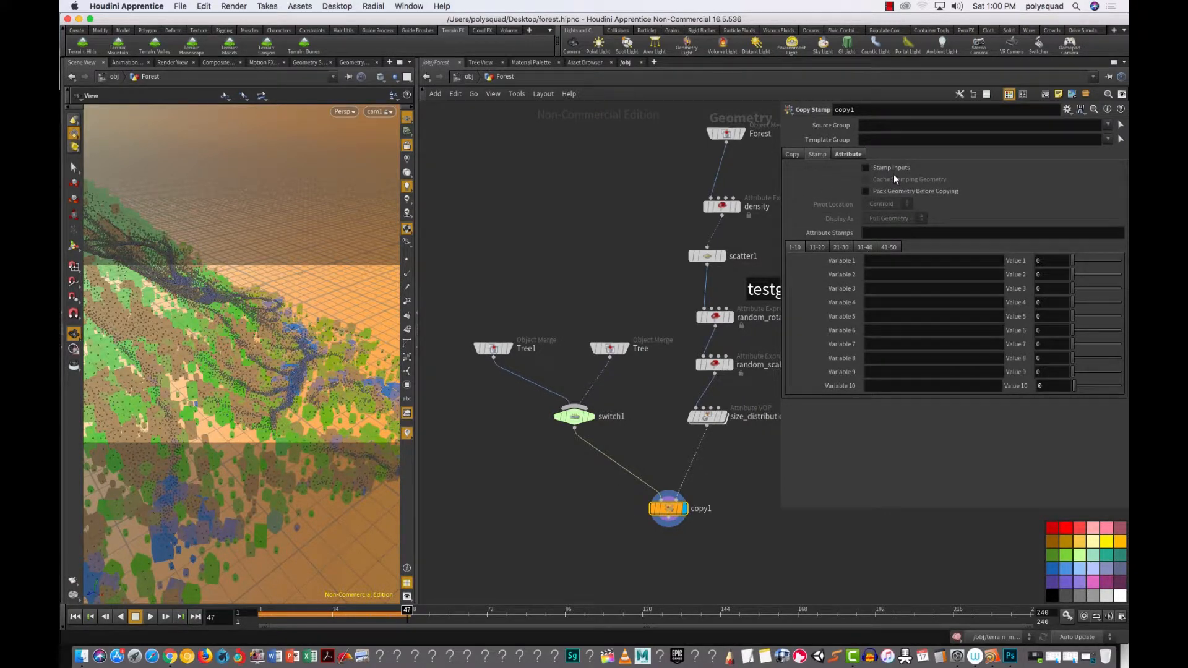
{"action": "mouse_move", "coordinate": [893, 178]}
{"action": "left_click_drag", "start_coordinate": [514, 399], "coordinate": [621, 444]}
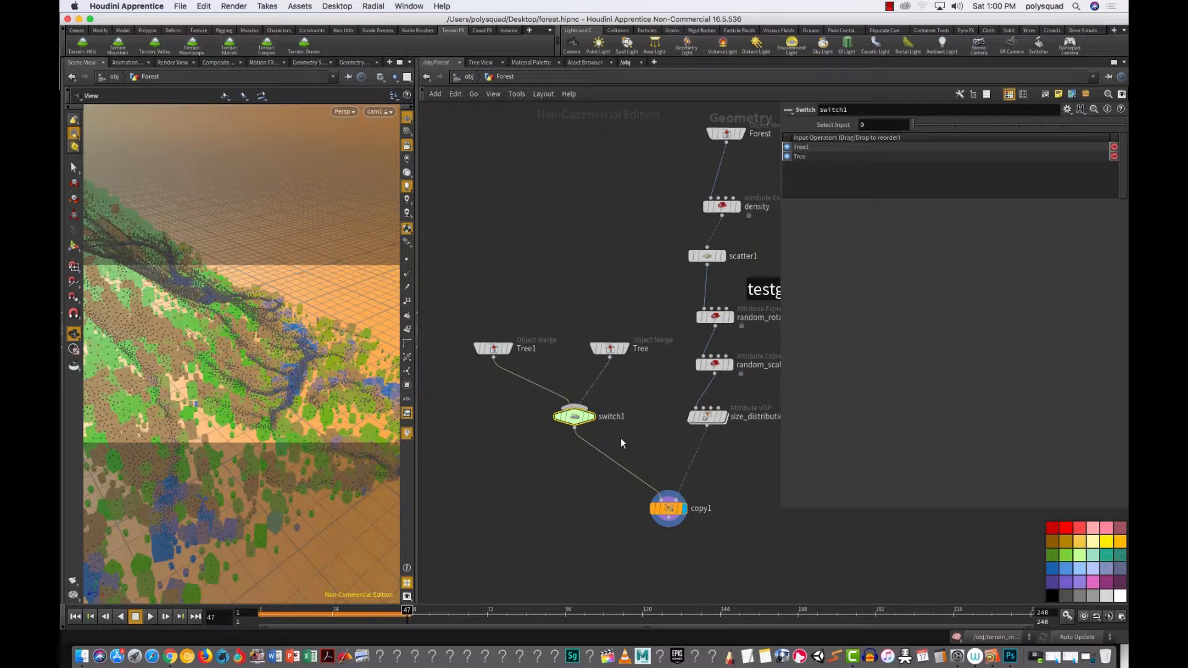
{"action": "left_click_drag", "start_coordinate": [608, 486], "coordinate": [724, 536]}
{"action": "left_click", "coordinate": [875, 167]}
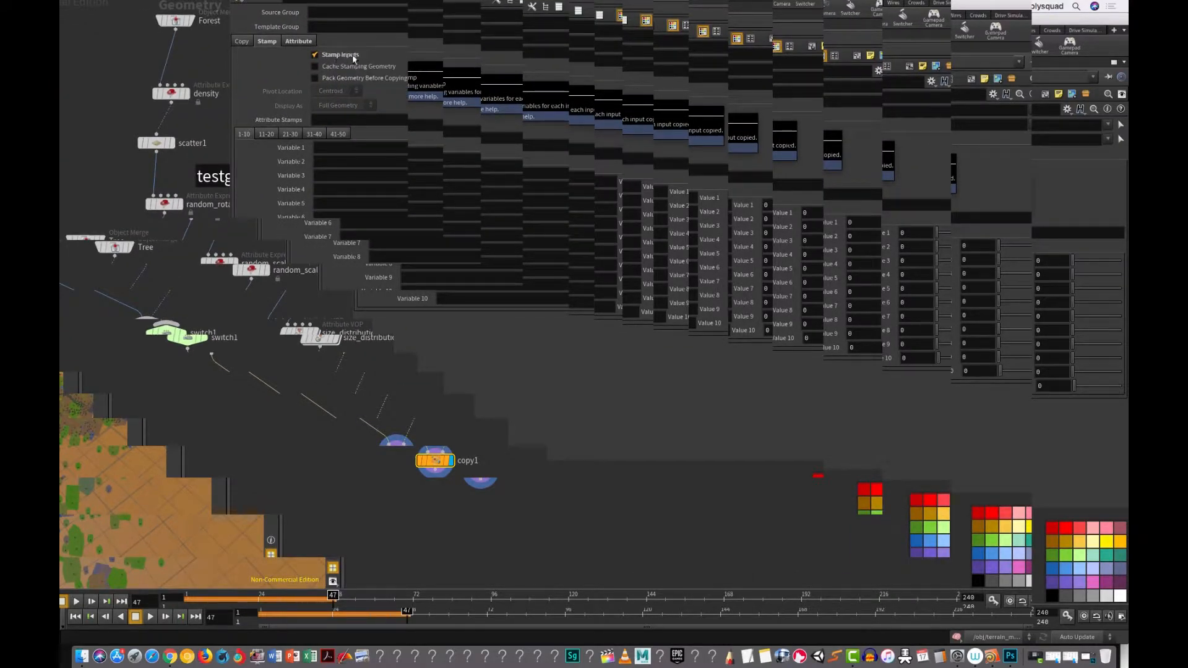
{"action": "left_click", "coordinate": [340, 146]}
{"action": "type", "text": "random_switch"}
{"action": "key", "text": "Return"}
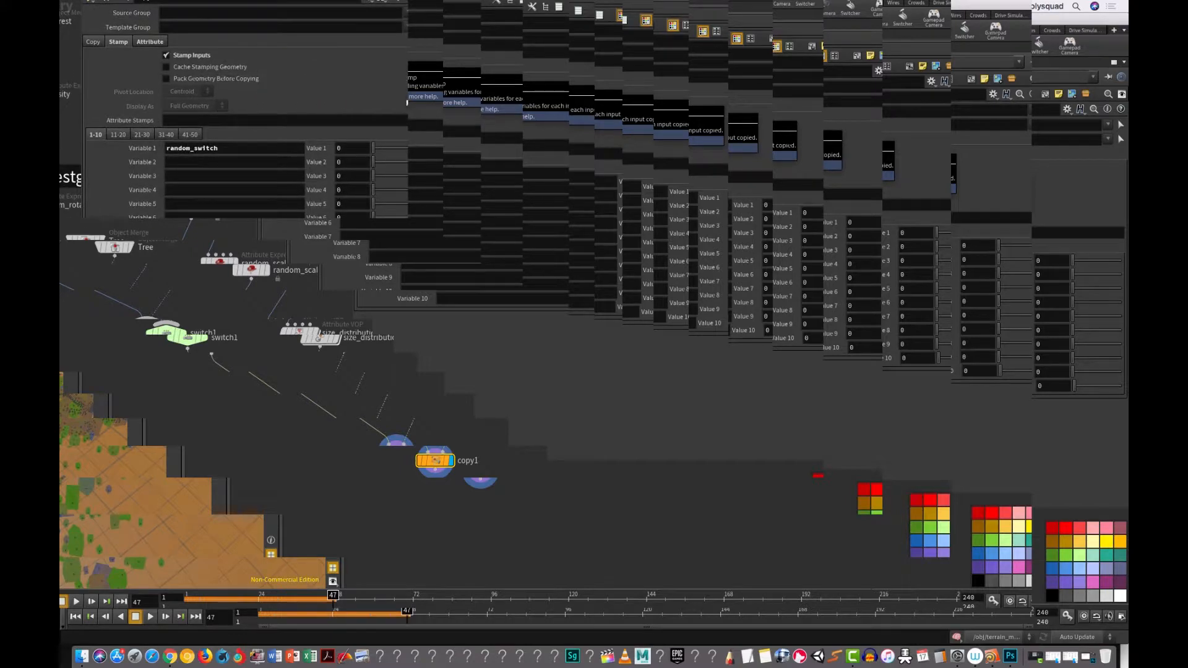
{"action": "left_click", "coordinate": [355, 149]}
{"action": "type", "text": "rand"}
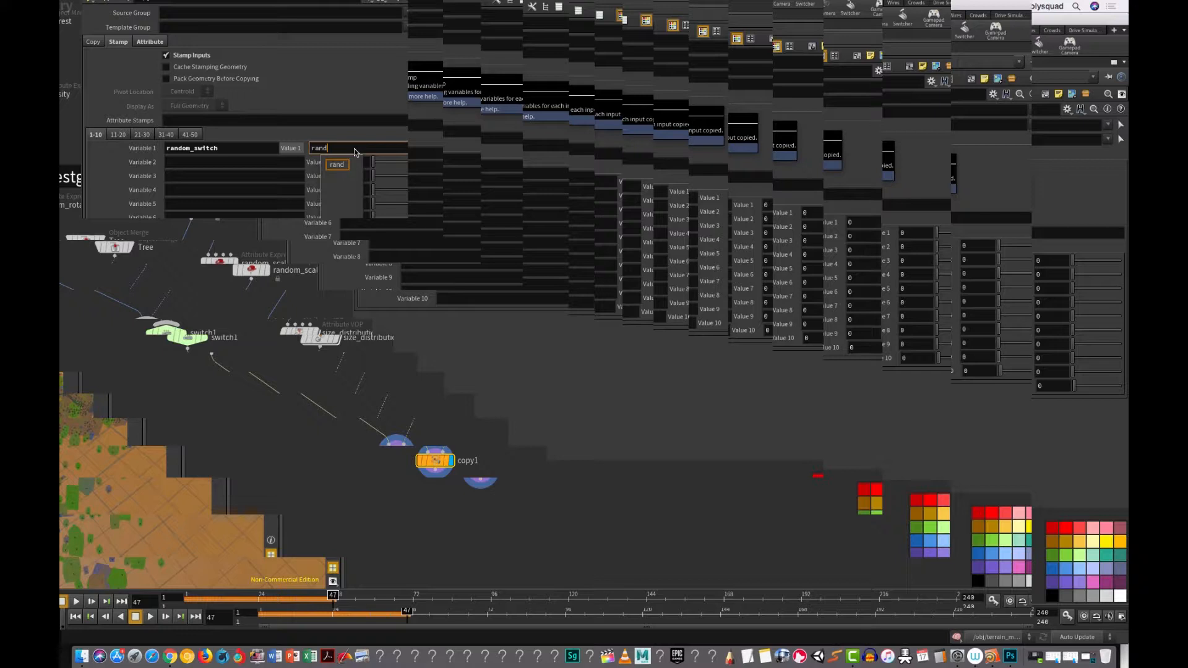
{"action": "type", "text": "("}
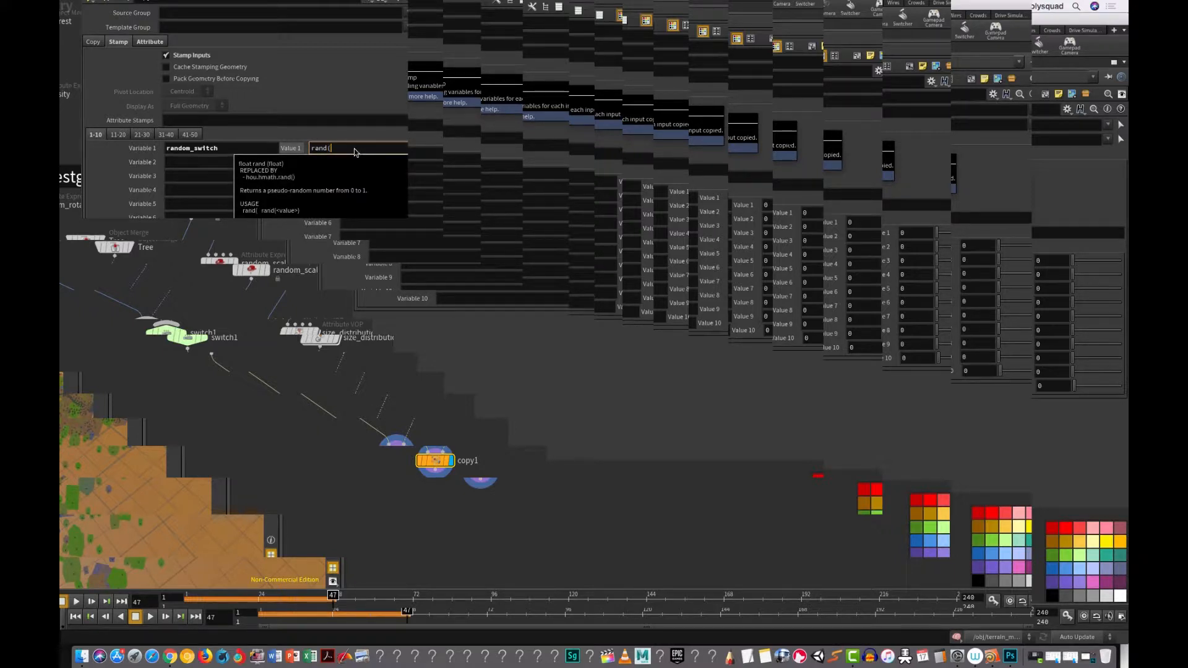
{"action": "type", "text": "@ptnu"}
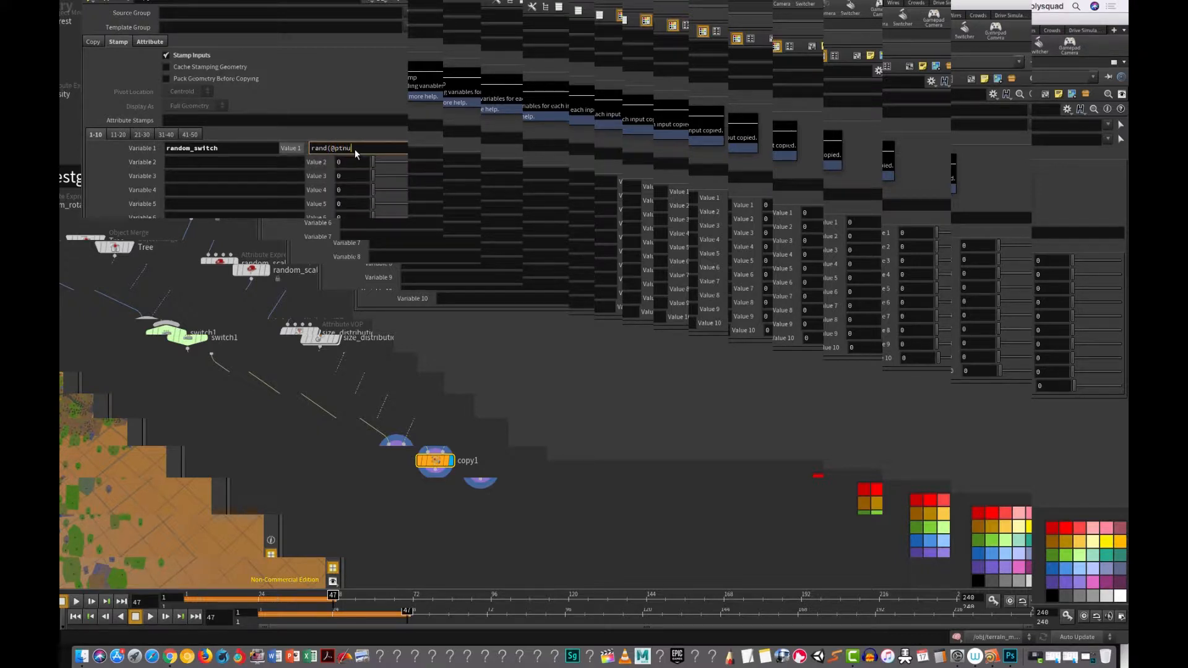
{"action": "type", "text": "m)"}
{"action": "key", "text": "Return"}
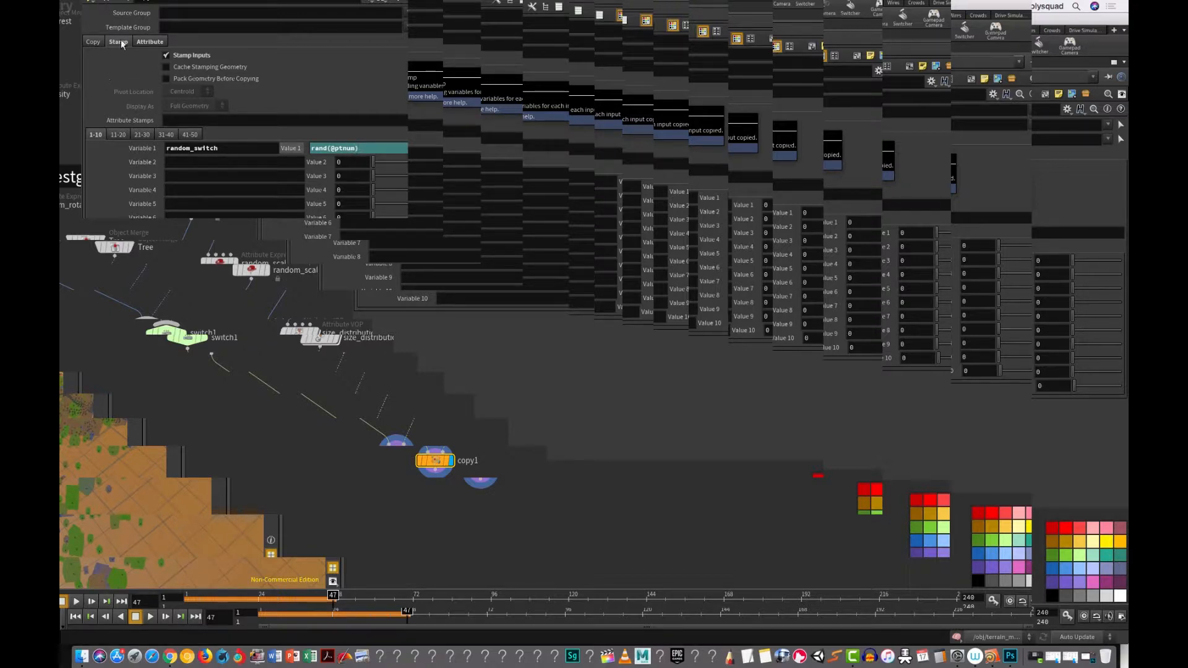
Step: Set switch1's Select Input to the expression stamp("../copy1","random_switch",0)
{"action": "left_click_drag", "start_coordinate": [126, 52], "coordinate": [639, 120]}
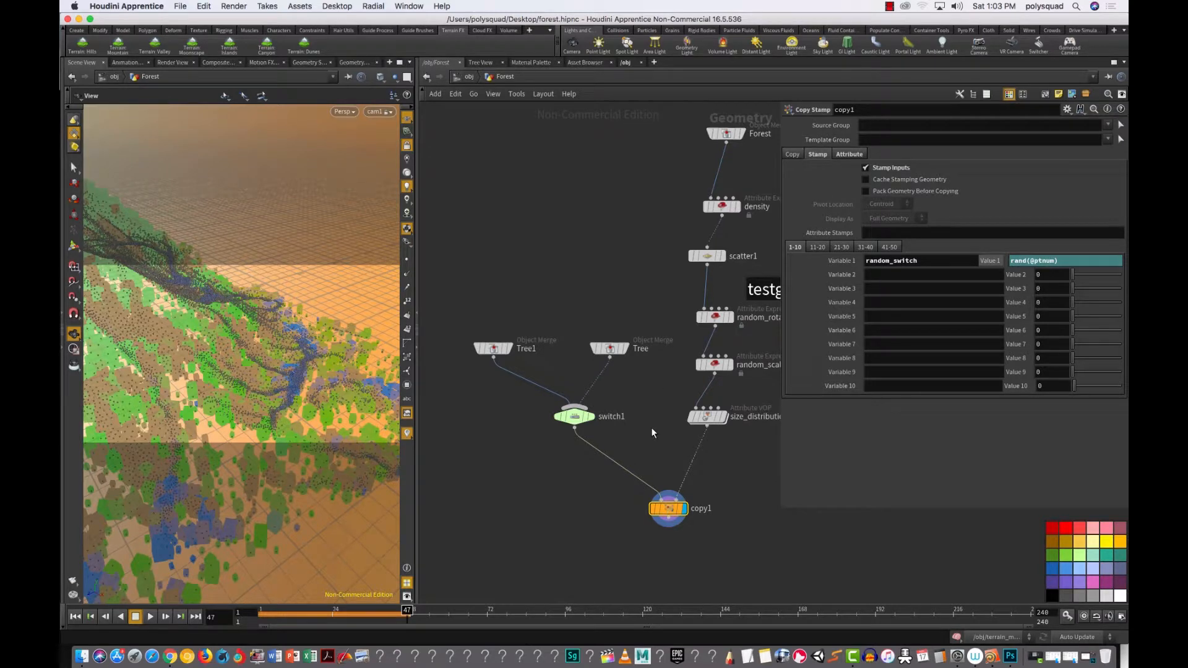
{"action": "left_click_drag", "start_coordinate": [607, 445], "coordinate": [516, 397]}
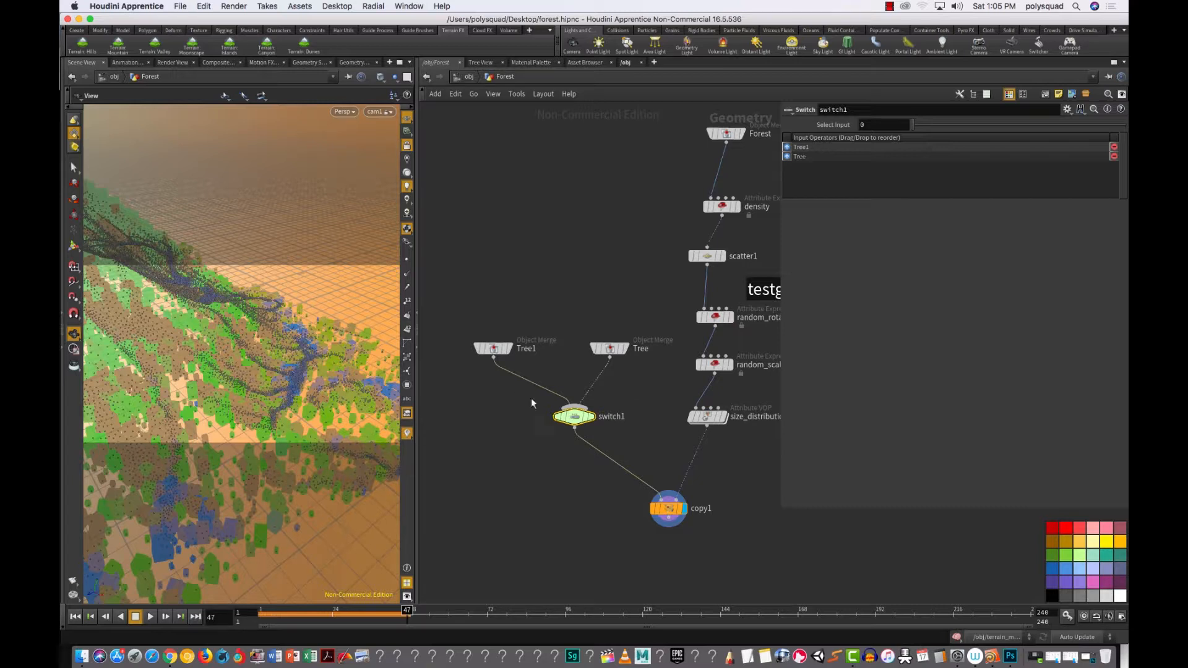
{"action": "left_click_drag", "start_coordinate": [613, 434], "coordinate": [533, 394]}
{"action": "left_click", "coordinate": [879, 124]}
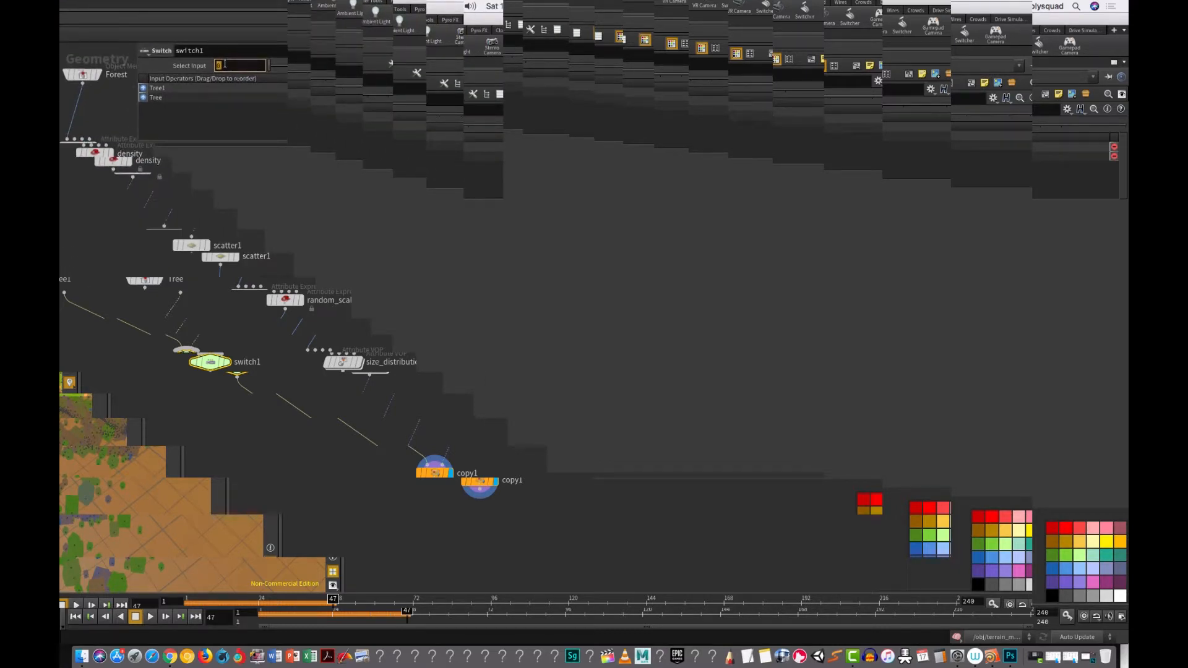
{"action": "type", "text": "stamp"}
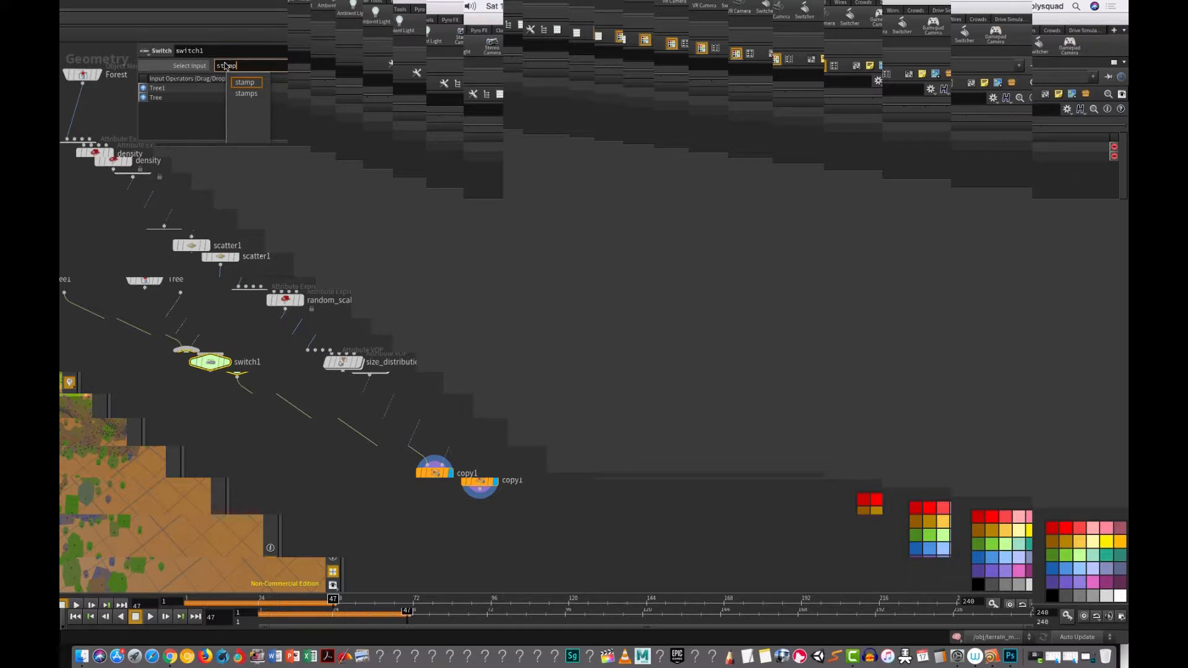
{"action": "type", "text": "("}
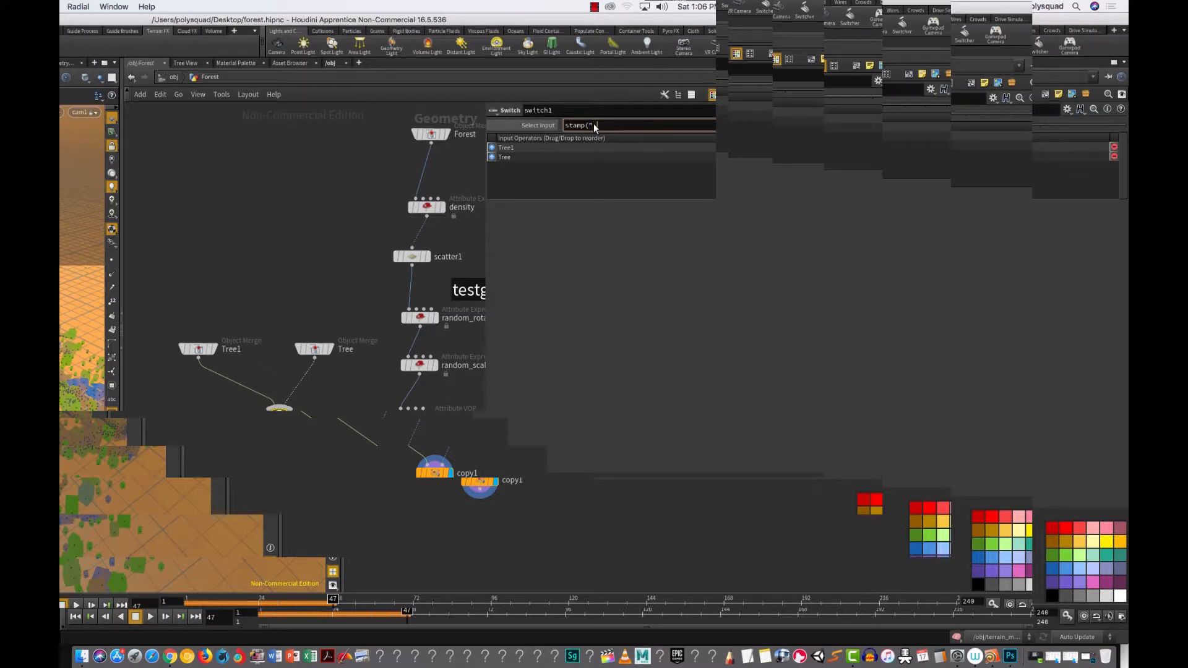
{"action": "type", "text": "/"}
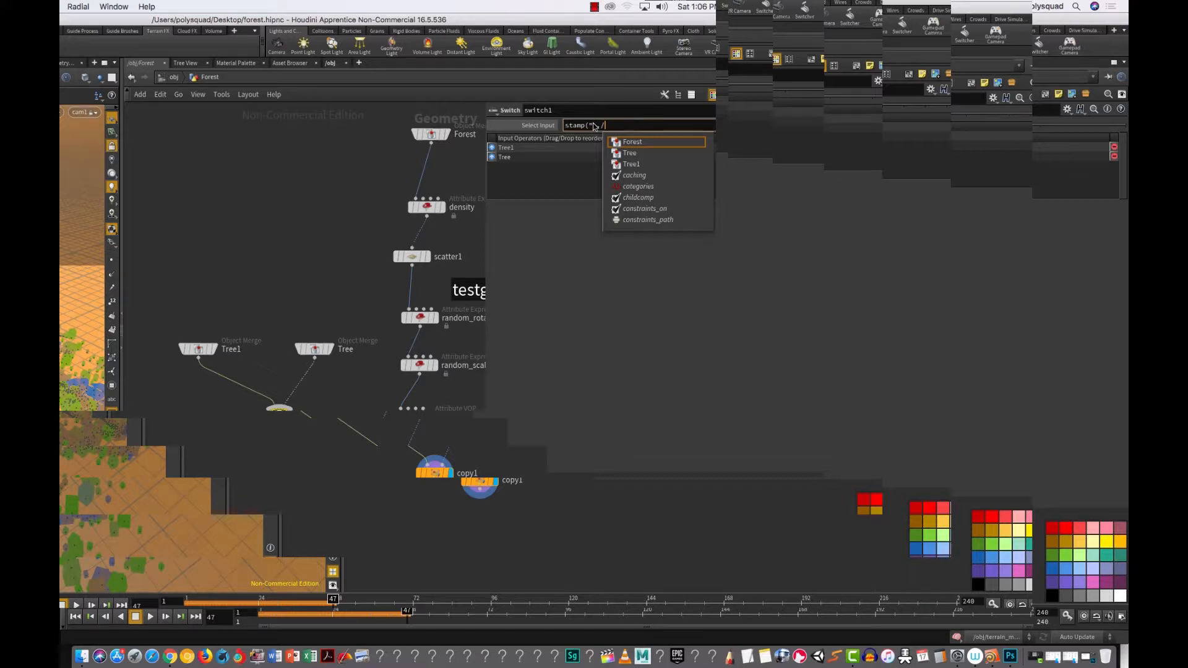
{"action": "type", "text": "c"}
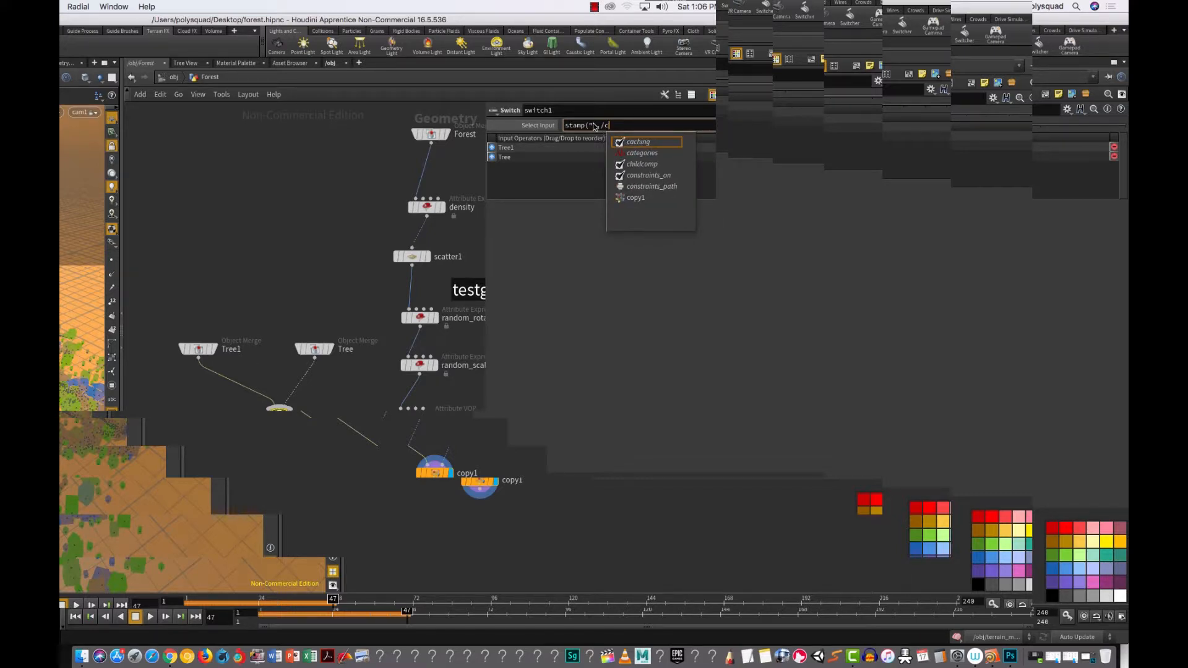
{"action": "key", "text": "Down"}
{"action": "key", "text": "Down"}
{"action": "key", "text": "Down"}
{"action": "key", "text": "Down"}
{"action": "key", "text": "Down"}
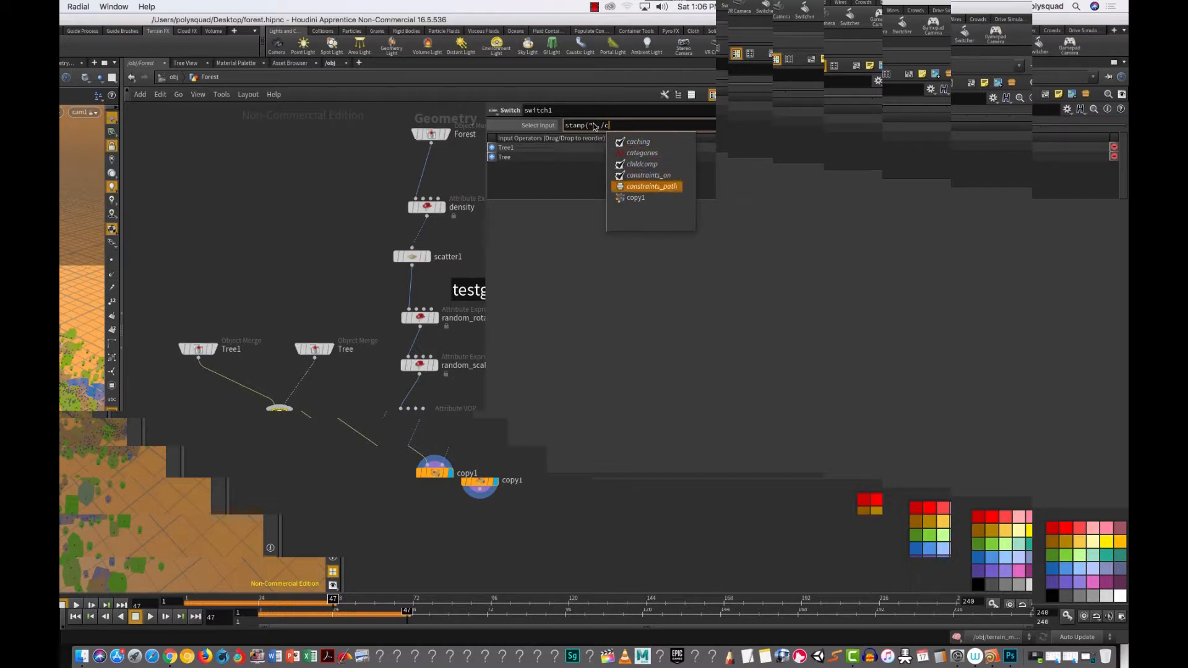
{"action": "key", "text": "Return"}
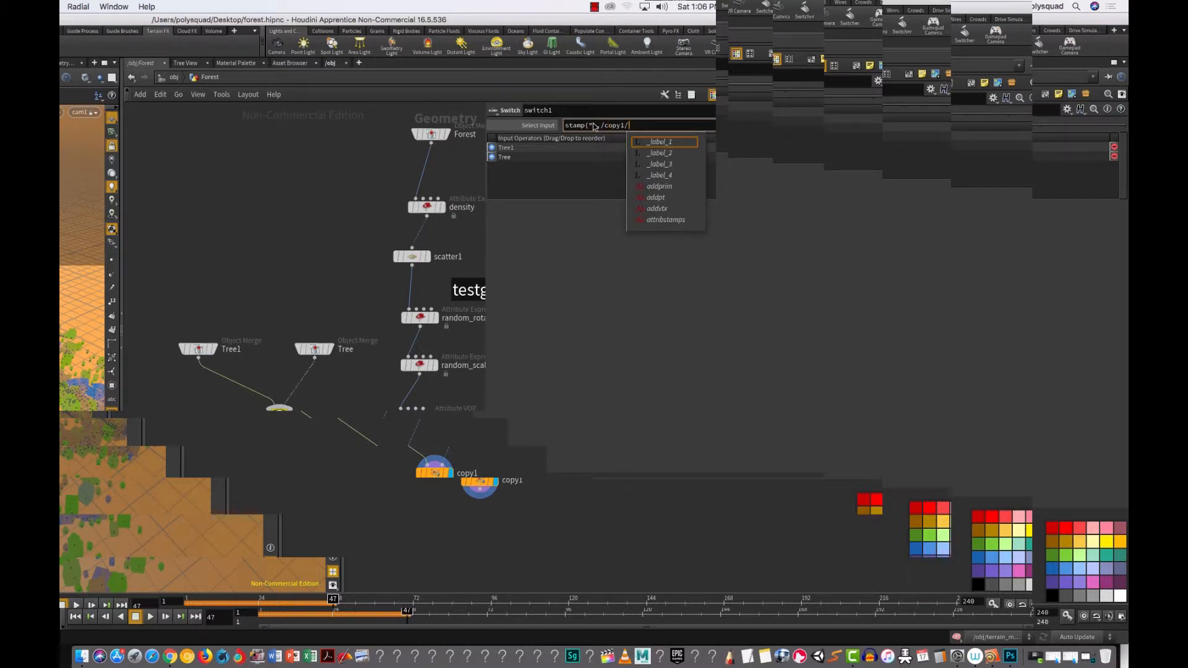
{"action": "key", "text": "BackSpace"}
{"action": "type", "text": "\""}
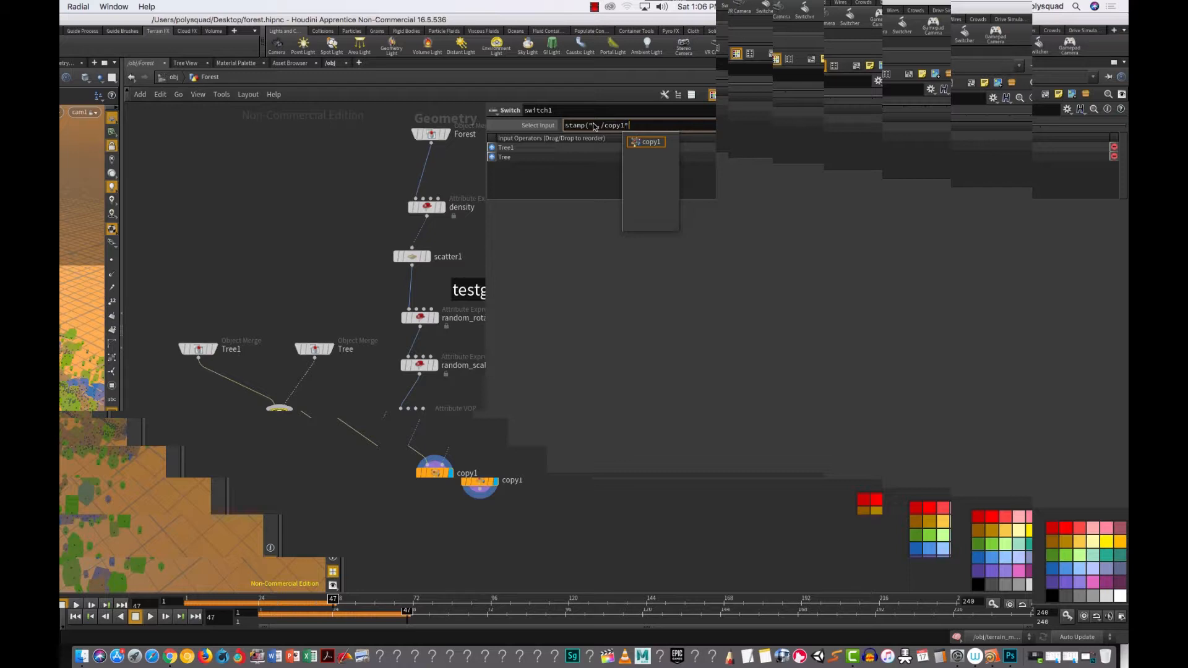
{"action": "type", "text": ",\"ra"}
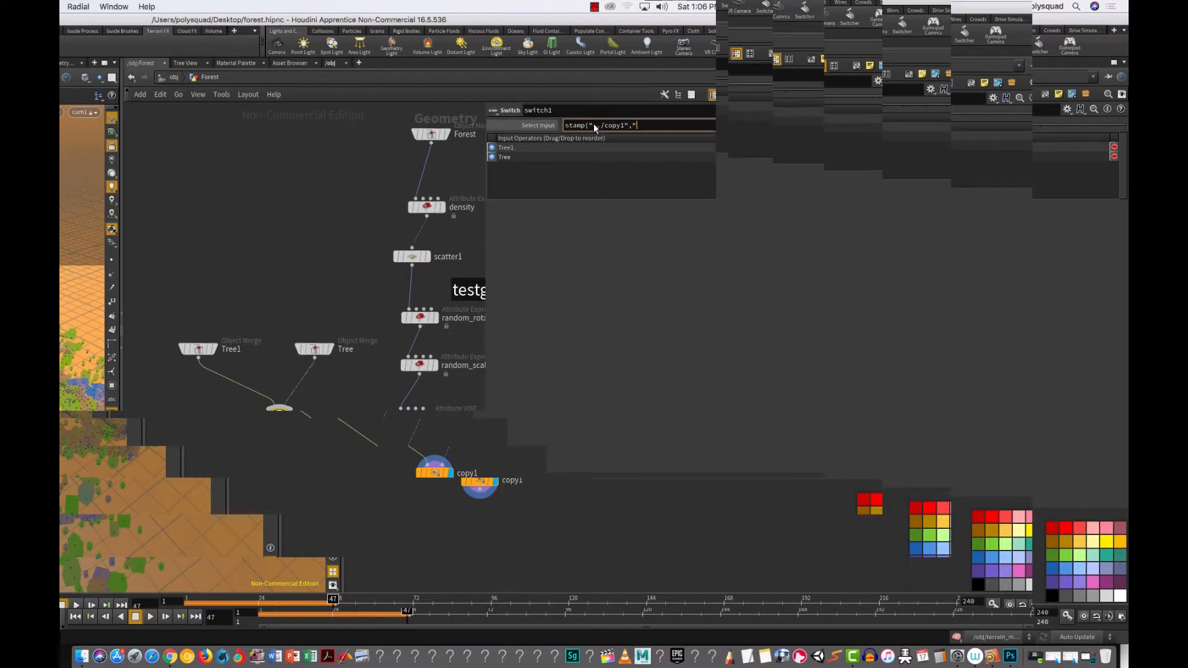
{"action": "type", "text": "ndom_switch\",0)"}
{"action": "key", "text": "Return"}
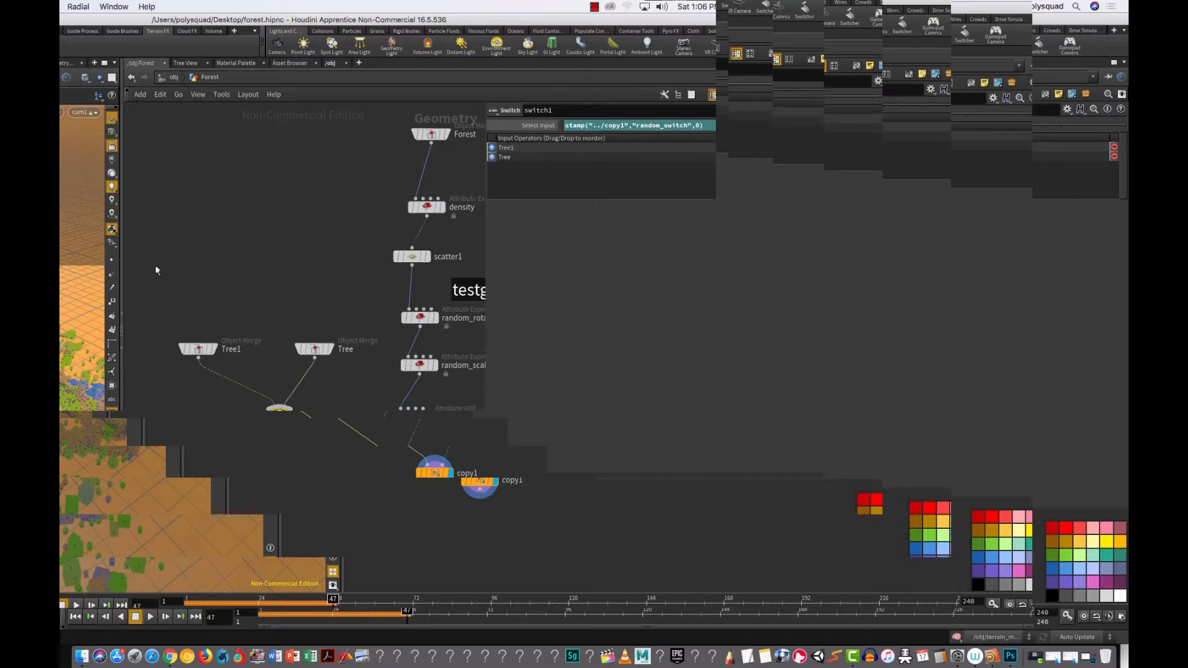
Step: Enlarge the viewport pane and render the whole forested mountain with mantra_ipr
{"action": "left_click_drag", "start_coordinate": [125, 288], "coordinate": [218, 289]}
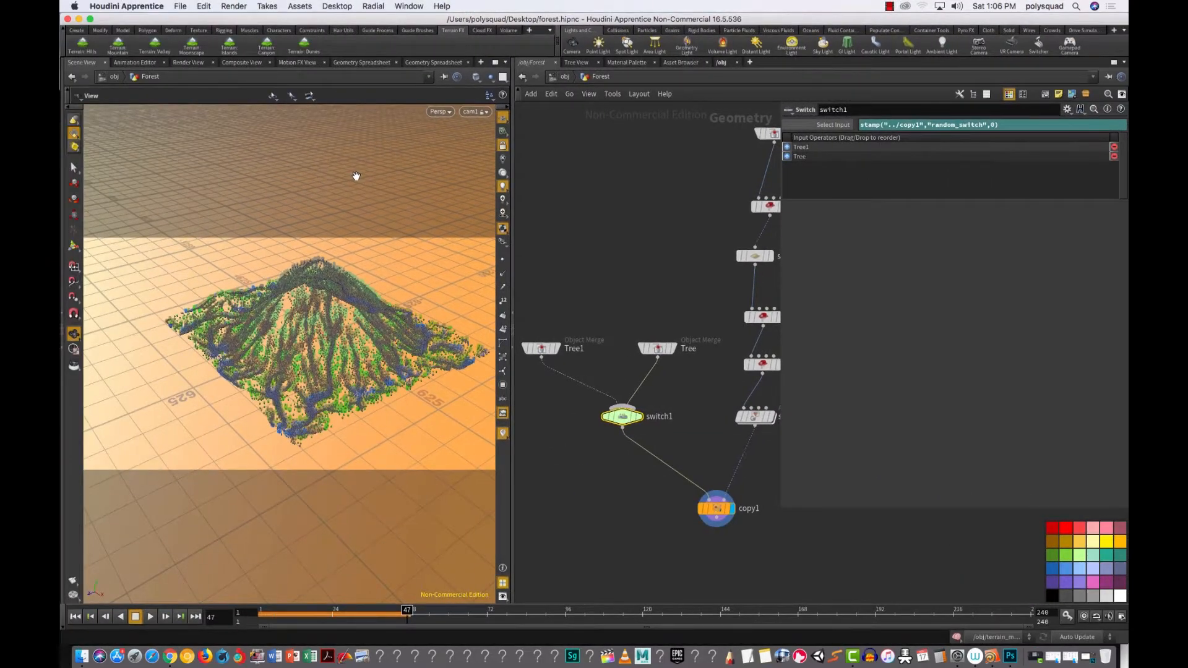
{"action": "left_click", "coordinate": [195, 62]}
{"action": "left_click", "coordinate": [104, 79]}
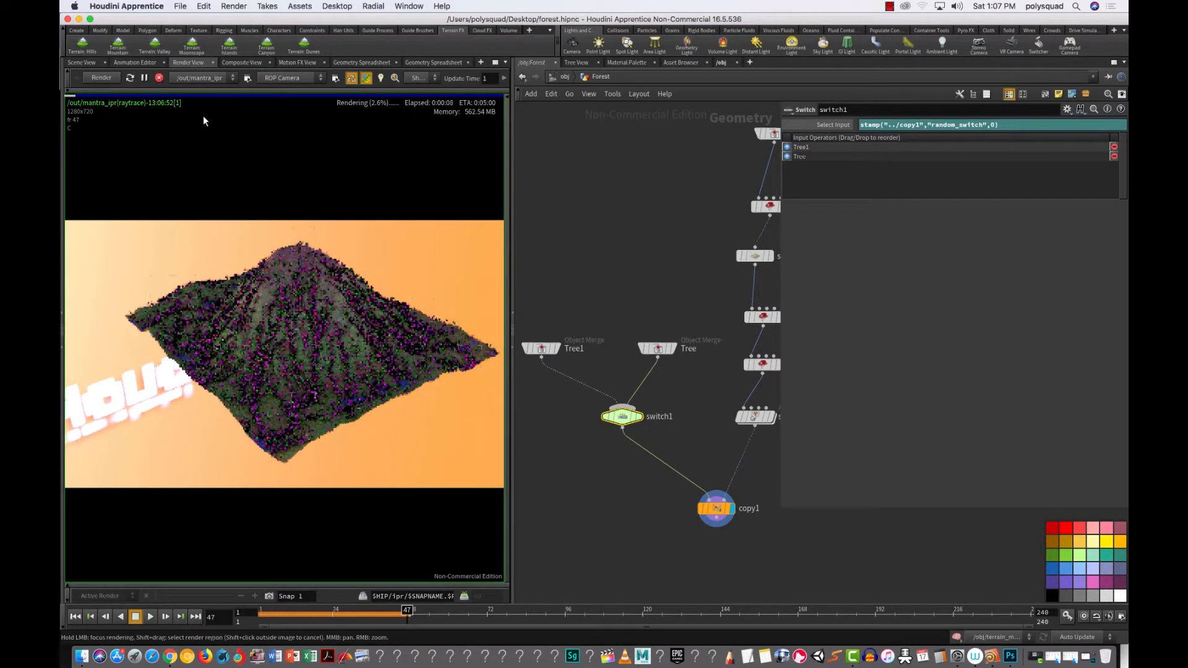
Step: Render a closer view of the mountain slope to check the tree mix, and stop the render
{"action": "left_click", "coordinate": [82, 63]}
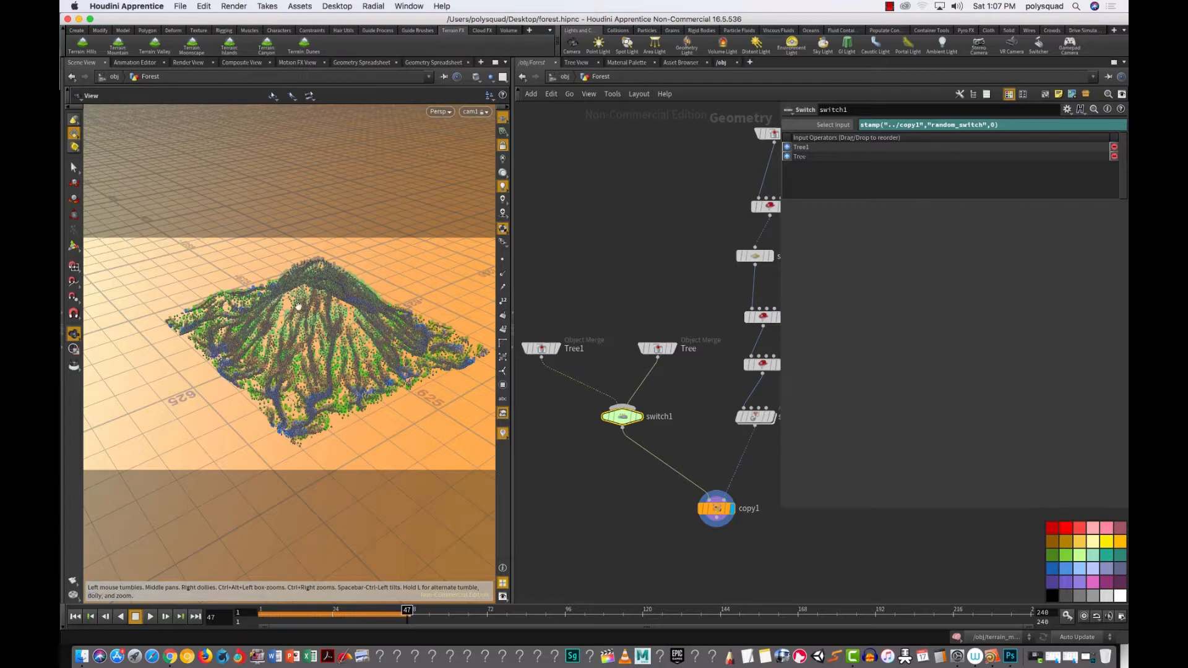
{"action": "left_click_drag", "start_coordinate": [404, 314], "coordinate": [247, 180]}
{"action": "scroll", "coordinate": [418, 329], "scroll_direction": "up", "scroll_amount": 10}
{"action": "scroll", "coordinate": [371, 319], "scroll_direction": "down", "scroll_amount": 10}
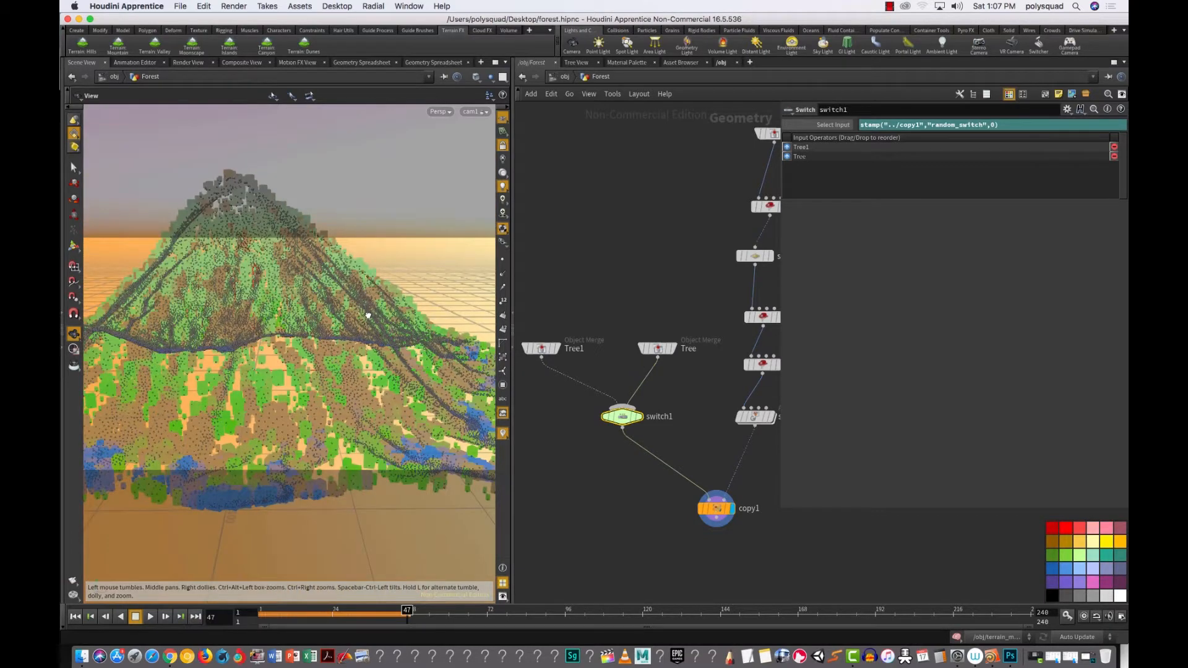
{"action": "left_click", "coordinate": [192, 63]}
{"action": "left_click", "coordinate": [100, 78]}
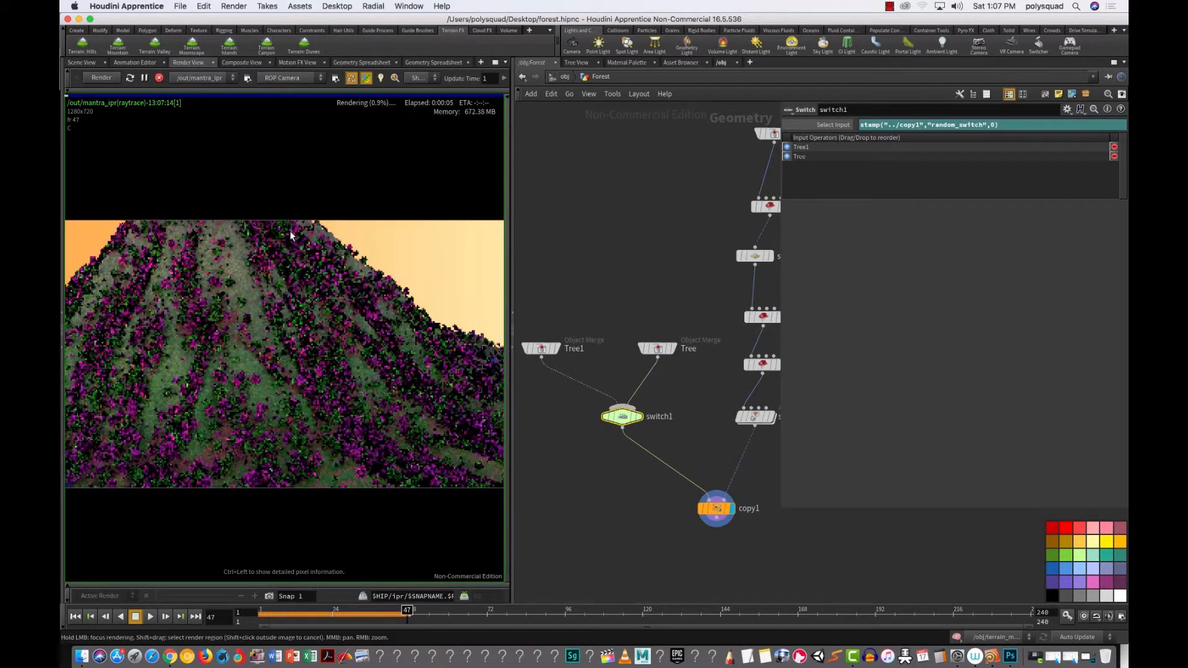
{"action": "left_click", "coordinate": [158, 81]}
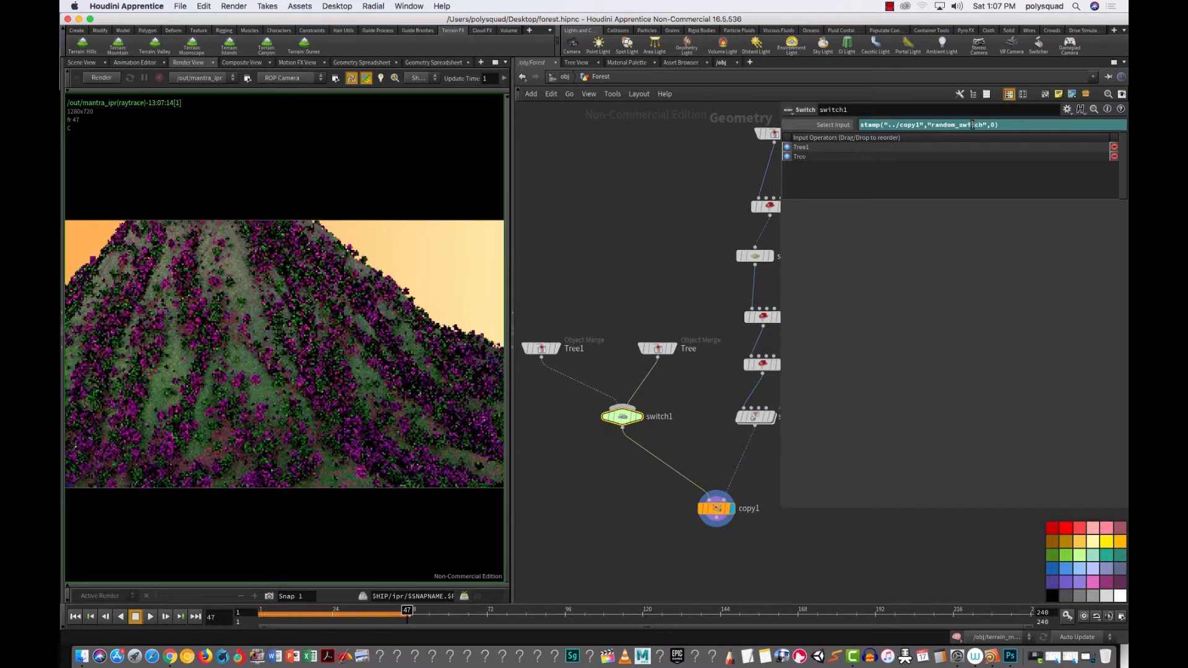